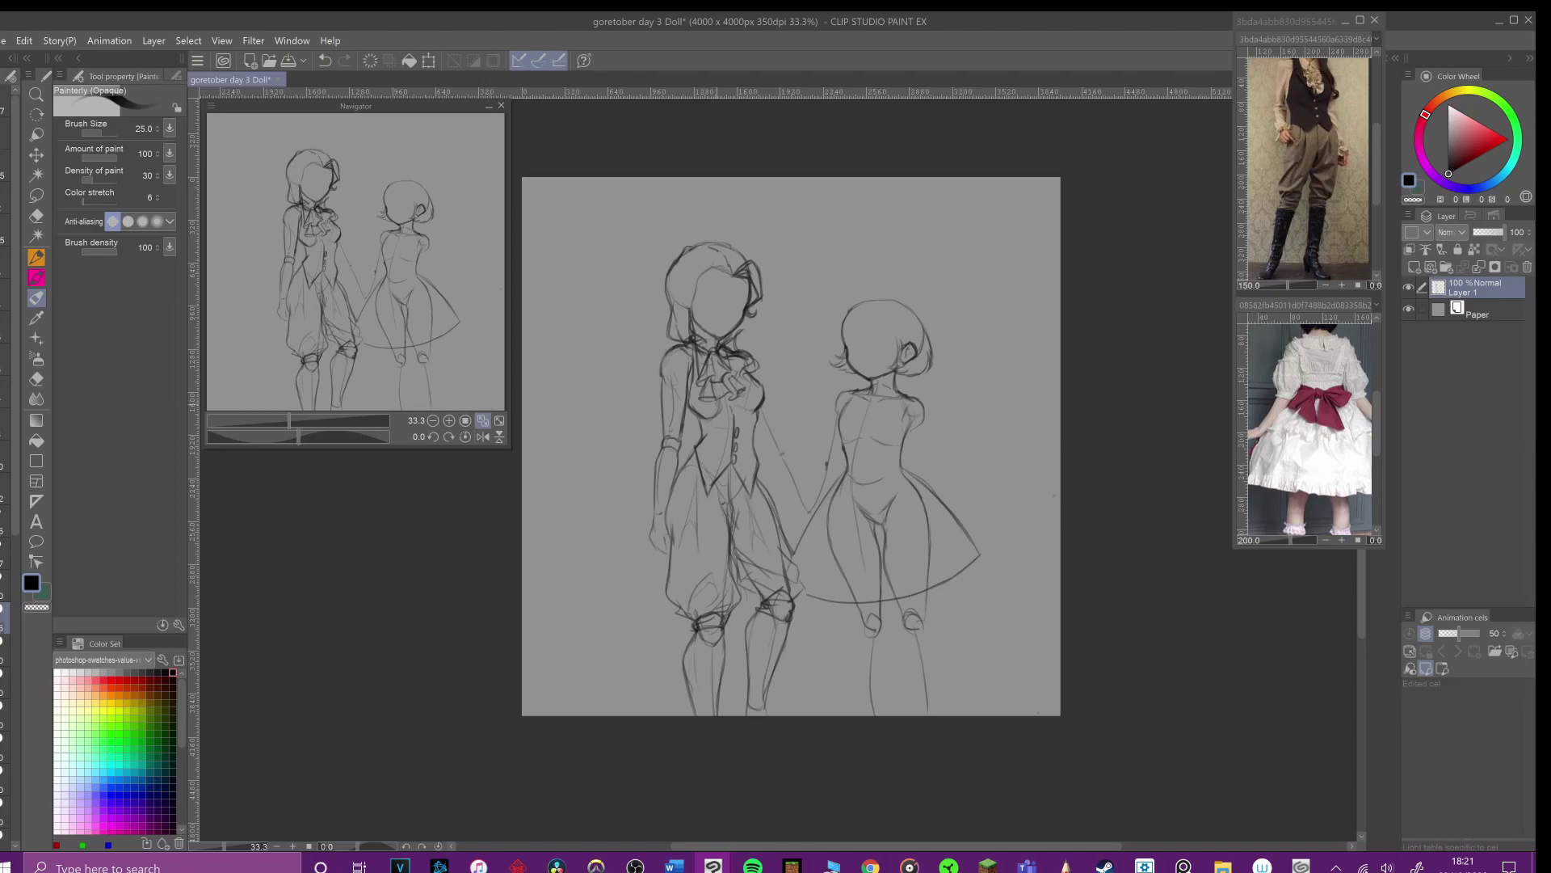
Step: Refine the smaller figure's shoulder joint and add sketch strokes to the taller figure's torso and sleeve
drag(924, 397, 925, 420)
drag(920, 398, 923, 417)
mouse_move(733, 408)
mouse_down()
mouse_move(729, 461)
mouse_move(720, 420)
mouse_move(668, 433)
mouse_up()
scroll(1058, 579, up, 1)
drag(643, 365, 635, 428)
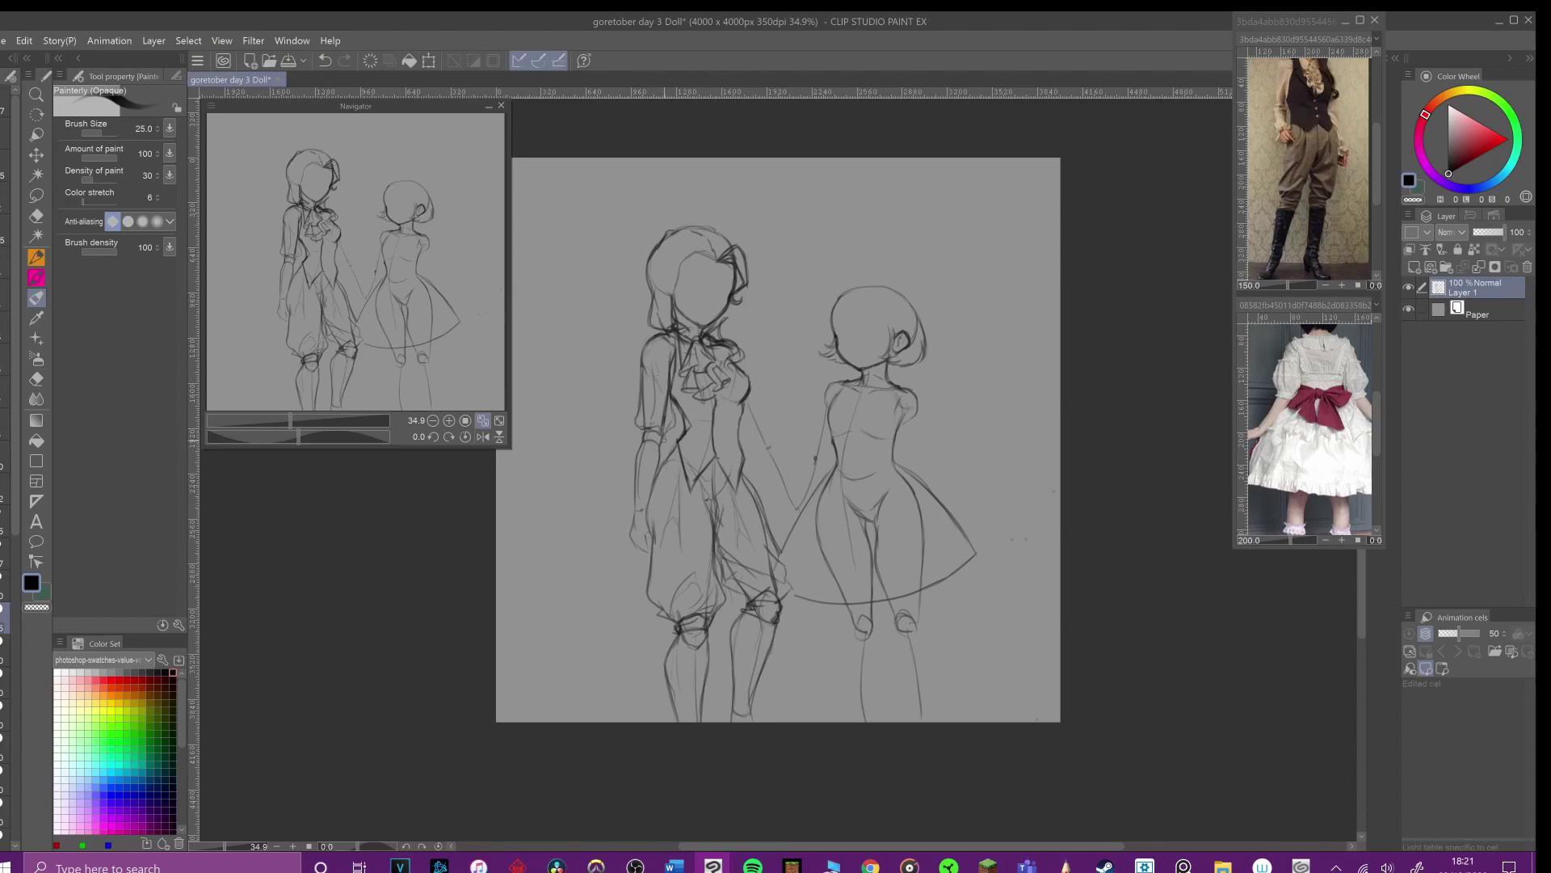
Step: Sketch hair strands along the crown and side of the taller figure's head, undoing the last two strokes
drag(677, 334, 659, 350)
drag(651, 289, 646, 312)
mouse_move(656, 241)
mouse_down()
mouse_move(693, 225)
mouse_move(661, 238)
mouse_up()
drag(675, 234, 677, 256)
drag(947, 368, 953, 363)
drag(690, 245, 661, 266)
drag(984, 316, 968, 358)
drag(659, 270, 677, 253)
drag(983, 319, 950, 370)
key(ctrl+z)
key(ctrl+z)
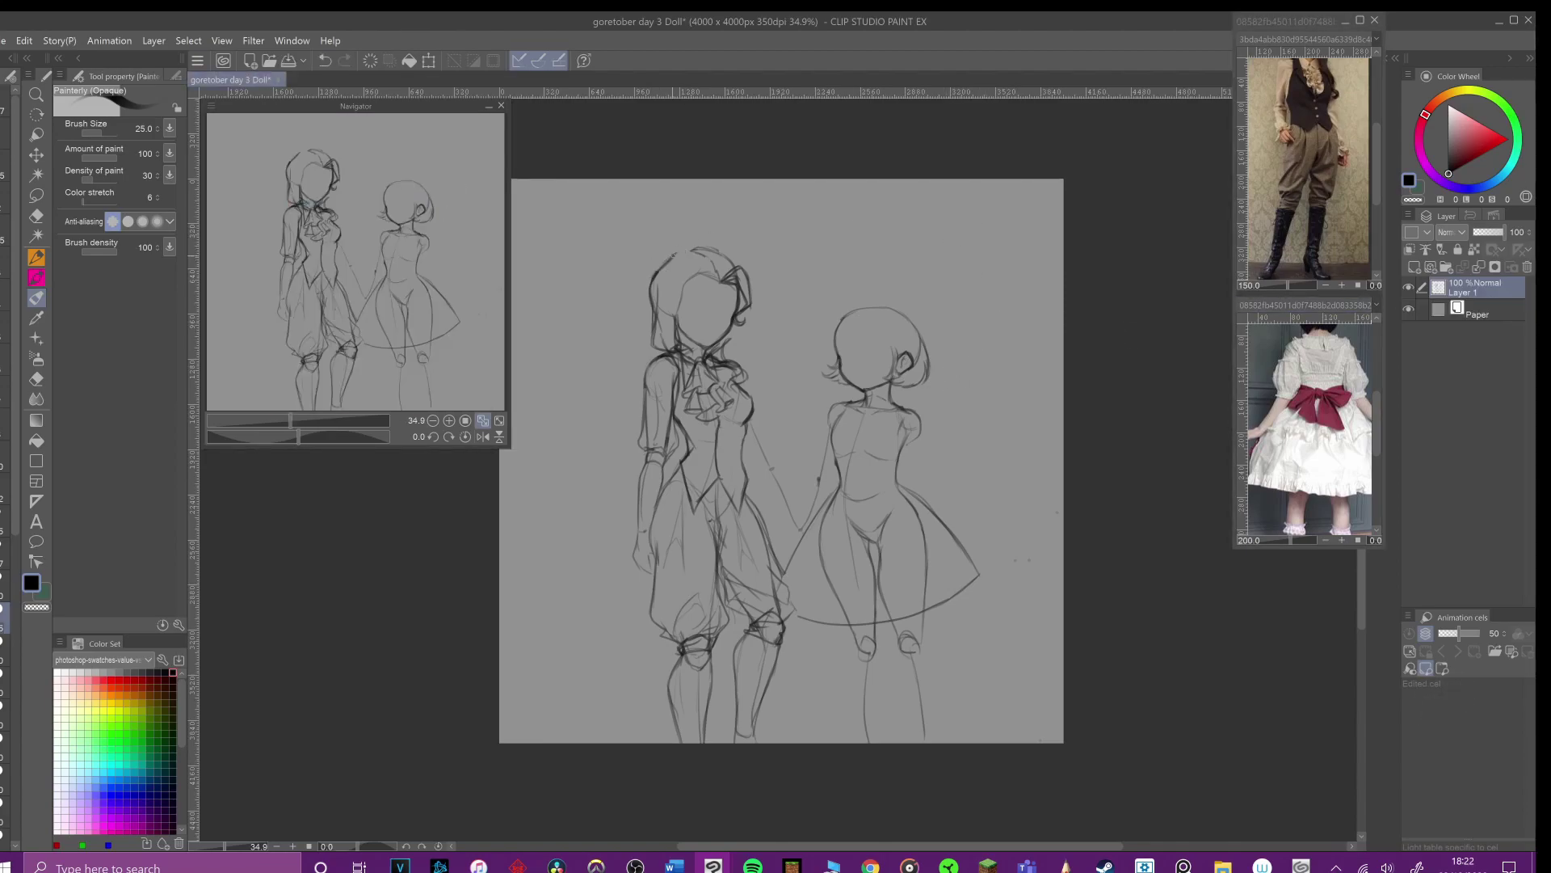
Step: Sketch the taller figure's parted fringe, ear and wavy locks falling over the shoulder, undoing the final stray stroke
mouse_move(693, 246)
mouse_down()
mouse_move(735, 257)
mouse_move(767, 348)
mouse_move(740, 381)
mouse_move(768, 386)
mouse_up()
mouse_move(751, 308)
mouse_down()
mouse_move(767, 356)
mouse_move(727, 347)
mouse_up()
mouse_move(690, 285)
mouse_down()
mouse_move(721, 275)
mouse_move(691, 273)
mouse_move(681, 296)
mouse_move(700, 267)
mouse_move(667, 299)
mouse_up()
drag(664, 293, 668, 310)
drag(1012, 430, 1032, 430)
key(ctrl+z)
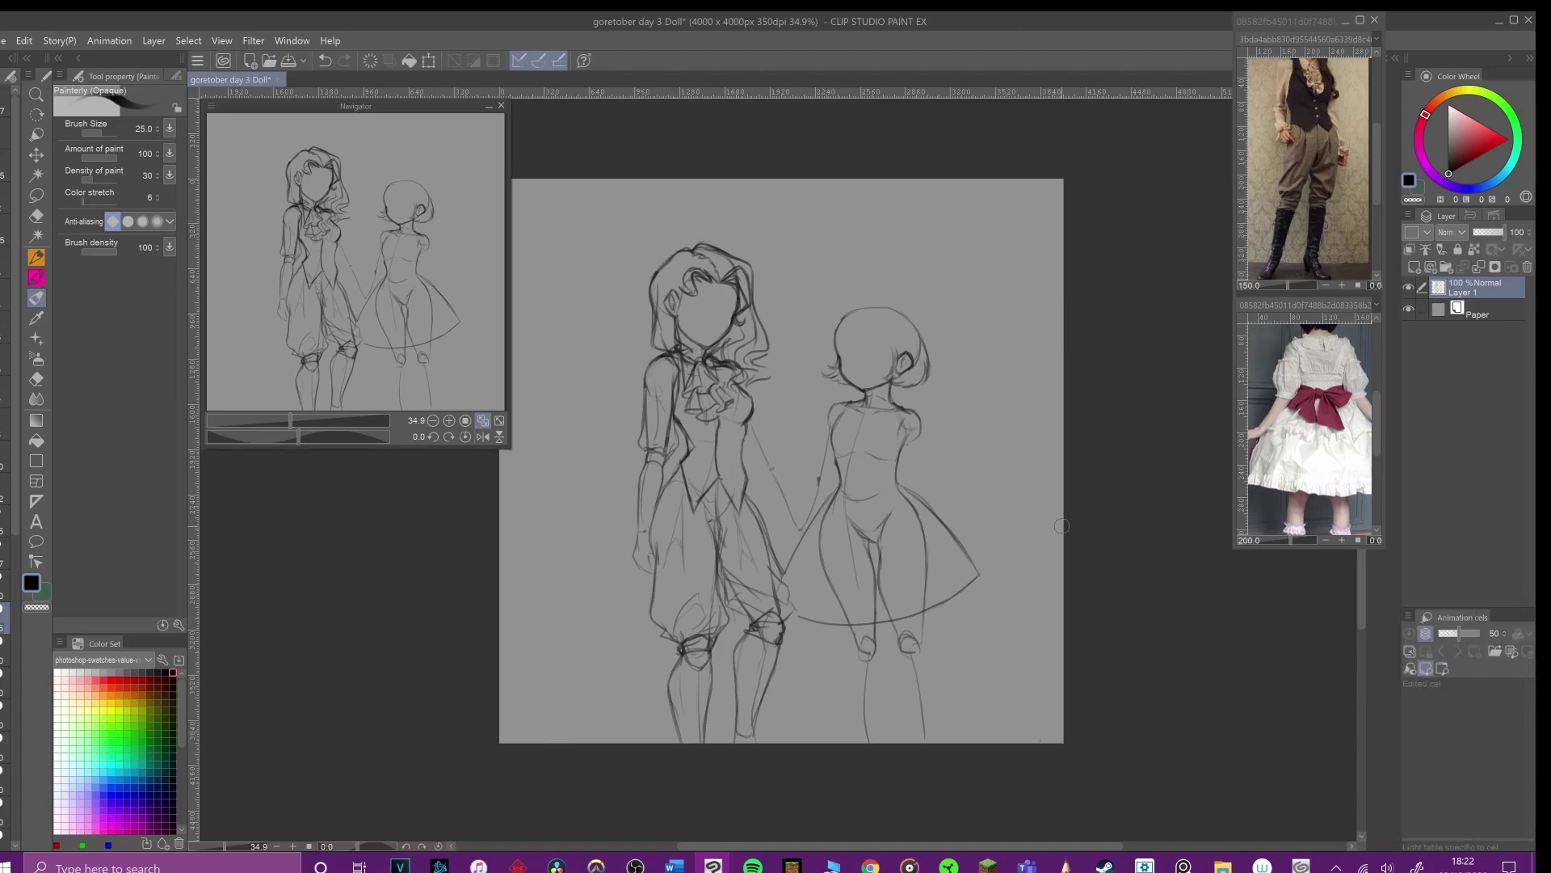
Step: Sketch small round buttons down the front of the taller figure's vest, undoing the unwanted strokes
key(alt+Tab)
key(alt+Tab)
scroll(911, 440, up, 1)
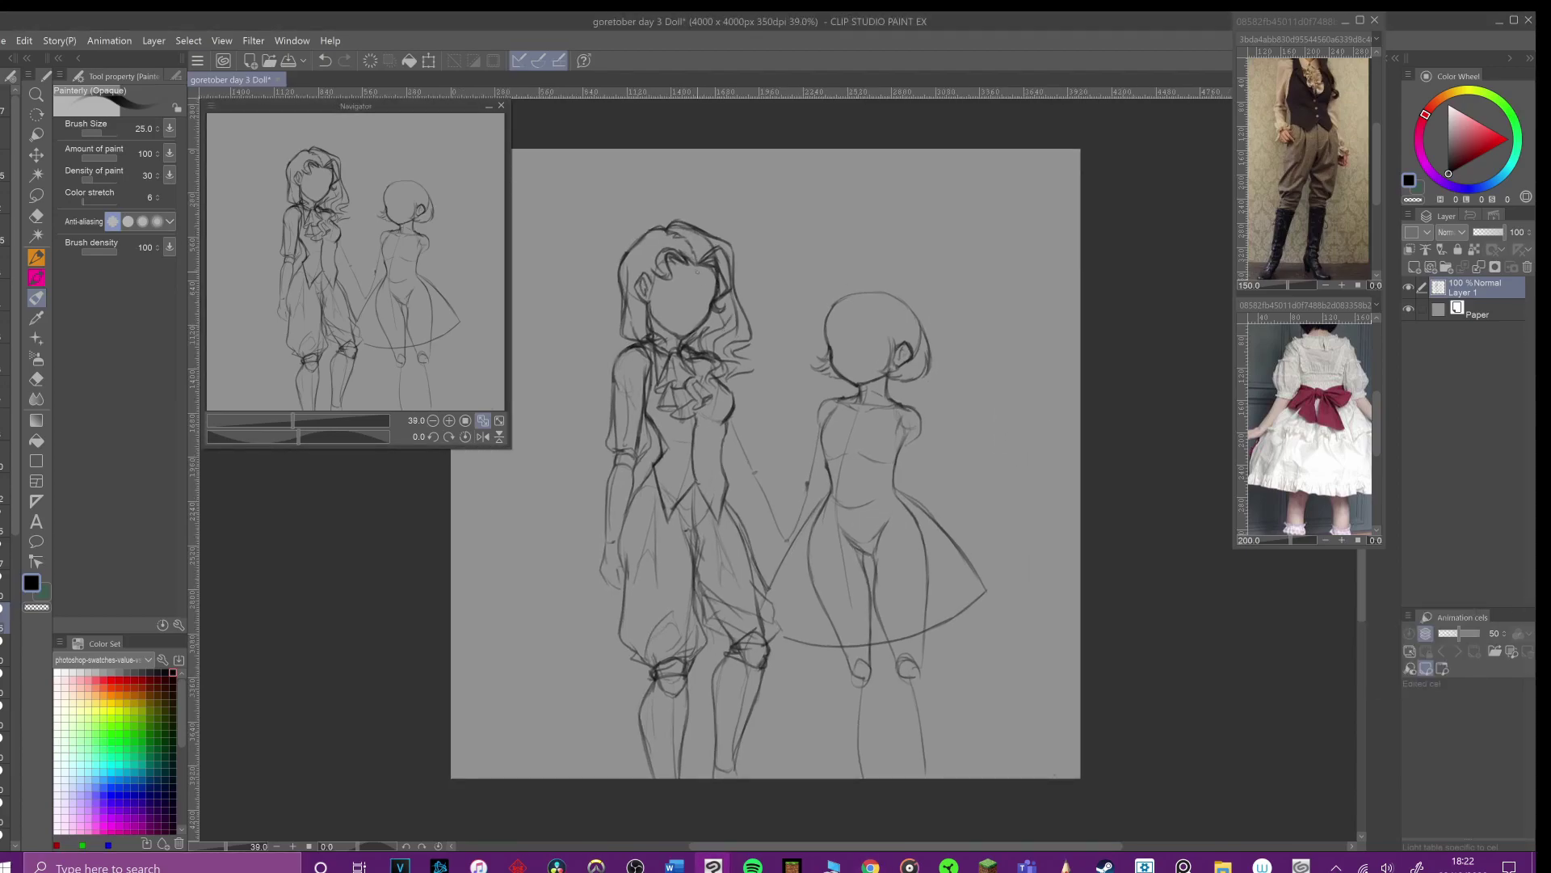
key(ctrl+z)
mouse_move(695, 467)
mouse_down()
mouse_move(694, 453)
mouse_move(695, 472)
mouse_up()
key(ctrl+z)
key(ctrl+z)
key(ctrl+z)
key(ctrl+z)
Step: Add face guidelines to both figures and sketch the outer curve of the smaller figure's puffed sleeve
drag(656, 284, 715, 290)
mouse_move(855, 323)
mouse_down()
mouse_move(855, 366)
mouse_move(883, 348)
mouse_up()
drag(921, 418, 934, 462)
drag(928, 439, 950, 476)
key(ctrl+z)
key(ctrl+z)
drag(923, 425, 937, 479)
Step: Sketch the taller figure's inner sleeve near the elbow and save the drawing
drag(757, 377, 738, 441)
key(ctrl+z)
mouse_move(739, 442)
mouse_down()
mouse_move(723, 455)
mouse_move(753, 459)
mouse_move(739, 445)
mouse_up()
click(3, 40)
click(42, 147)
click(1463, 862)
click(755, 471)
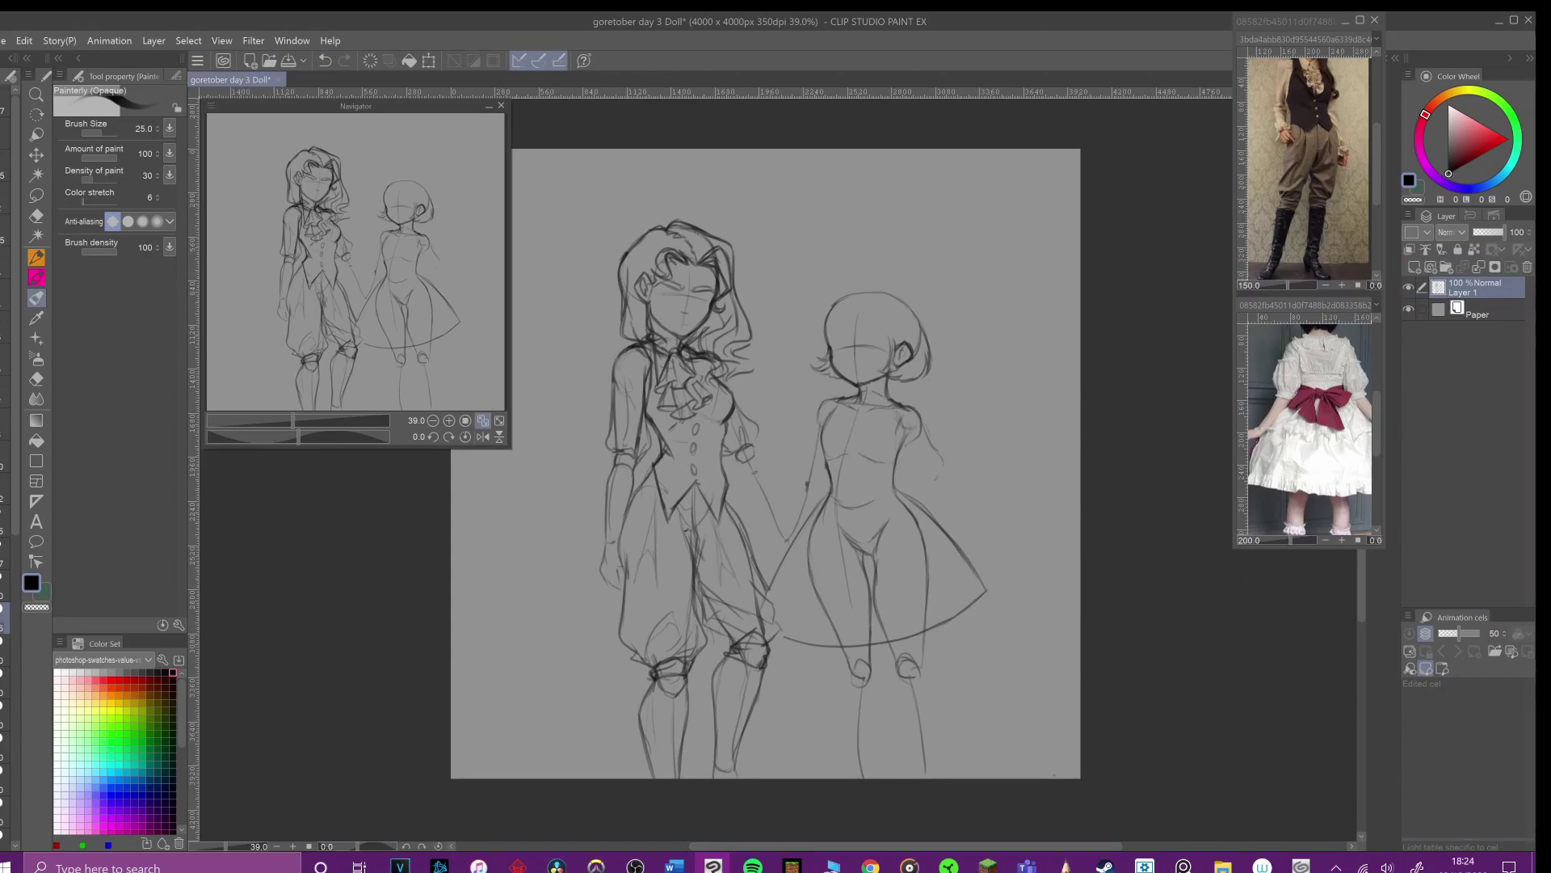
Step: Sketch the smaller figure's fringe and side hair across the forehead, undoing the last stroke
click(870, 867)
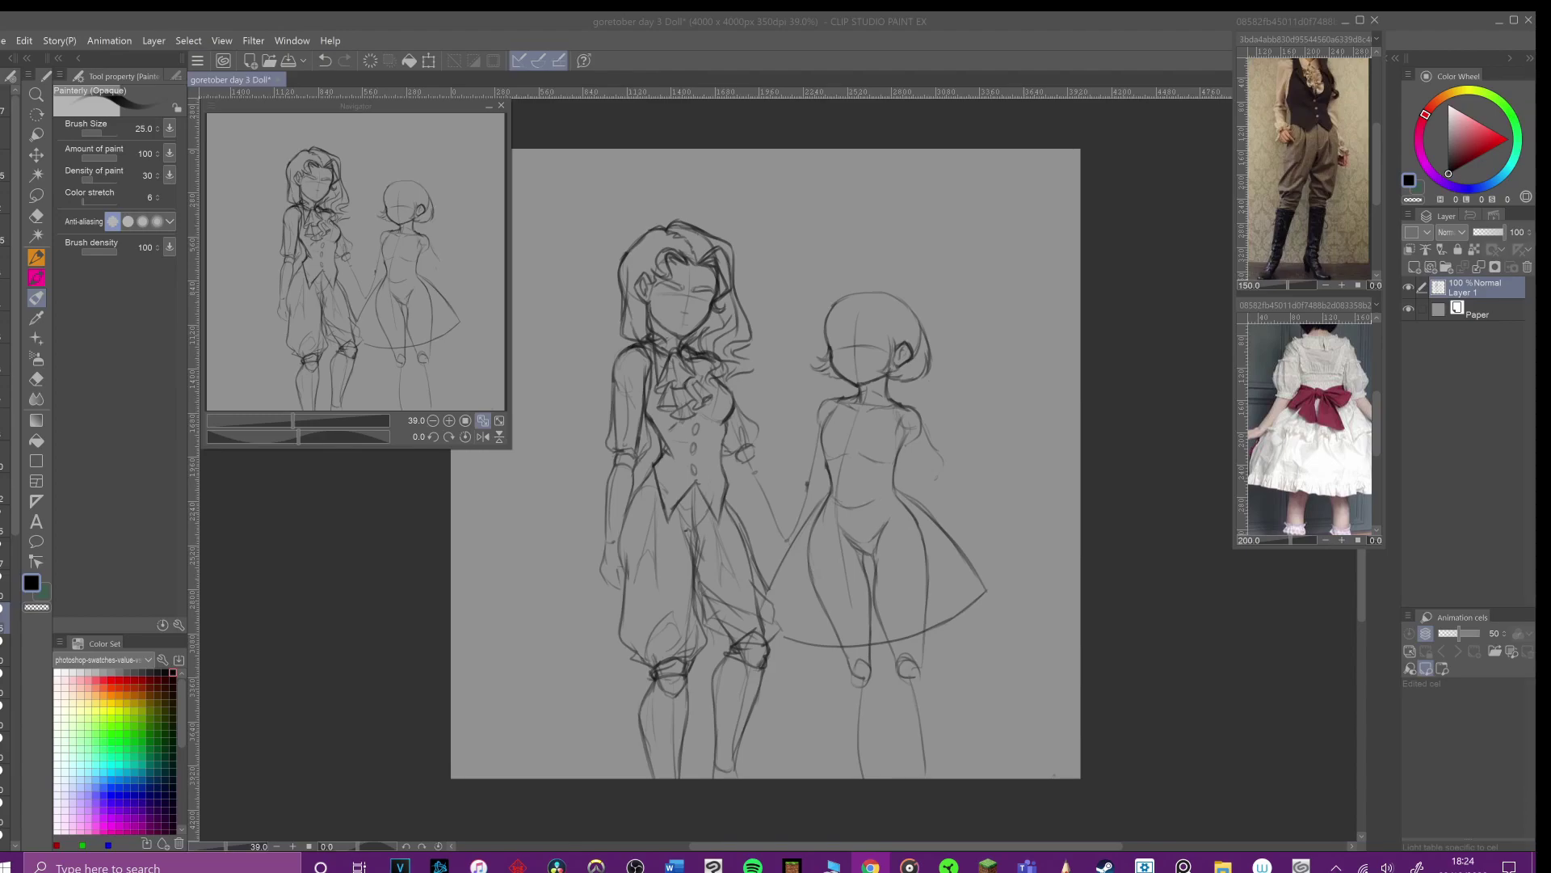
click(832, 272)
mouse_move(831, 344)
mouse_down()
mouse_move(884, 318)
mouse_move(824, 341)
mouse_up()
mouse_move(839, 321)
mouse_down()
mouse_move(843, 338)
mouse_move(878, 342)
mouse_up()
drag(878, 327, 901, 366)
key(ctrl+z)
Step: Sketch gathered puffed sleeves with cuffs on both of the smaller figure's arms
mouse_move(892, 449)
mouse_down()
mouse_move(910, 488)
mouse_move(935, 483)
mouse_up()
mouse_move(817, 416)
mouse_down()
mouse_move(792, 464)
mouse_move(816, 482)
mouse_up()
drag(805, 476, 932, 493)
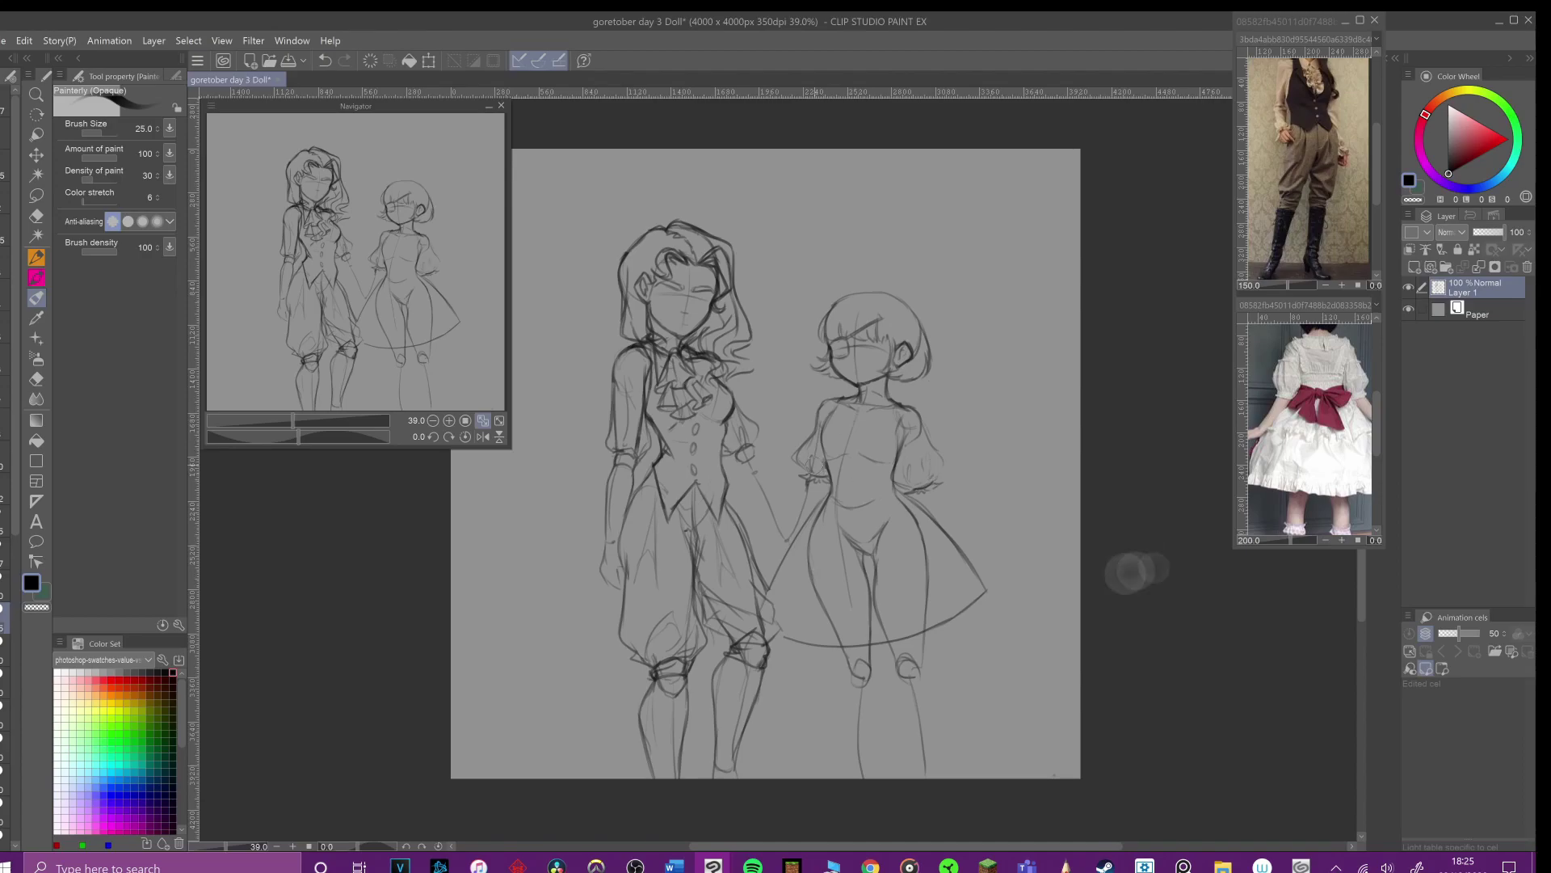
Step: Rework the smaller figure's straight fringe and crown, and sketch the round eye shapes beneath it
mouse_move(882, 317)
mouse_down()
mouse_move(854, 334)
mouse_move(837, 312)
mouse_move(826, 333)
mouse_move(825, 316)
mouse_move(896, 282)
mouse_up()
mouse_move(821, 323)
mouse_down()
mouse_move(844, 293)
mouse_move(877, 290)
mouse_move(914, 300)
mouse_move(928, 344)
mouse_up()
mouse_move(857, 289)
mouse_down()
mouse_move(892, 294)
mouse_move(887, 349)
mouse_up()
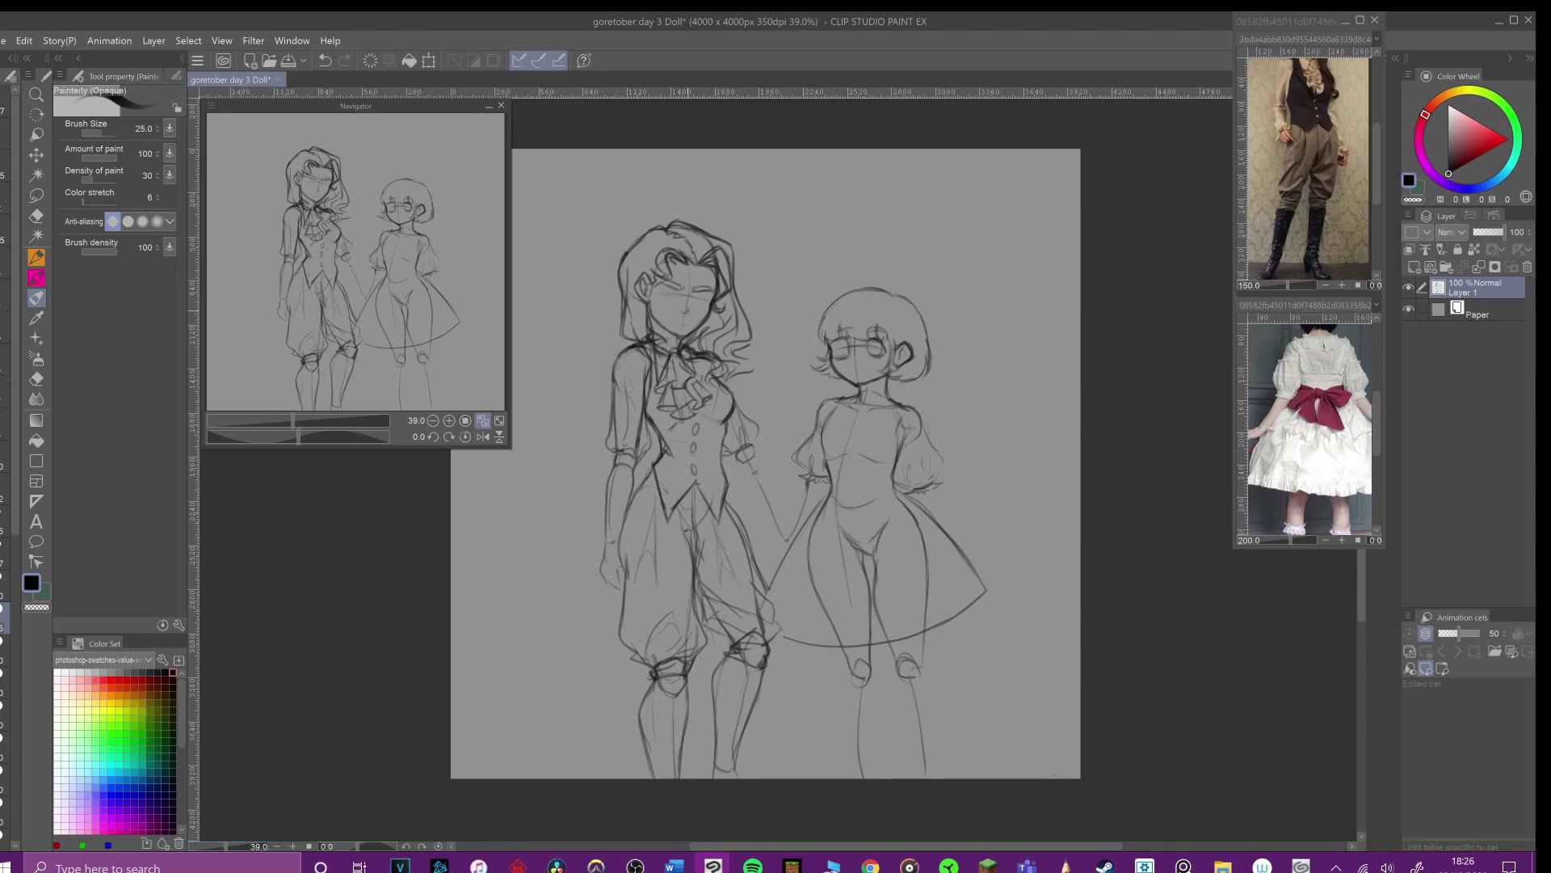
Step: Sketch the taller figure's eyes and facial features, and rework the hair at the top of the head
drag(653, 296, 709, 299)
key(alt+Tab)
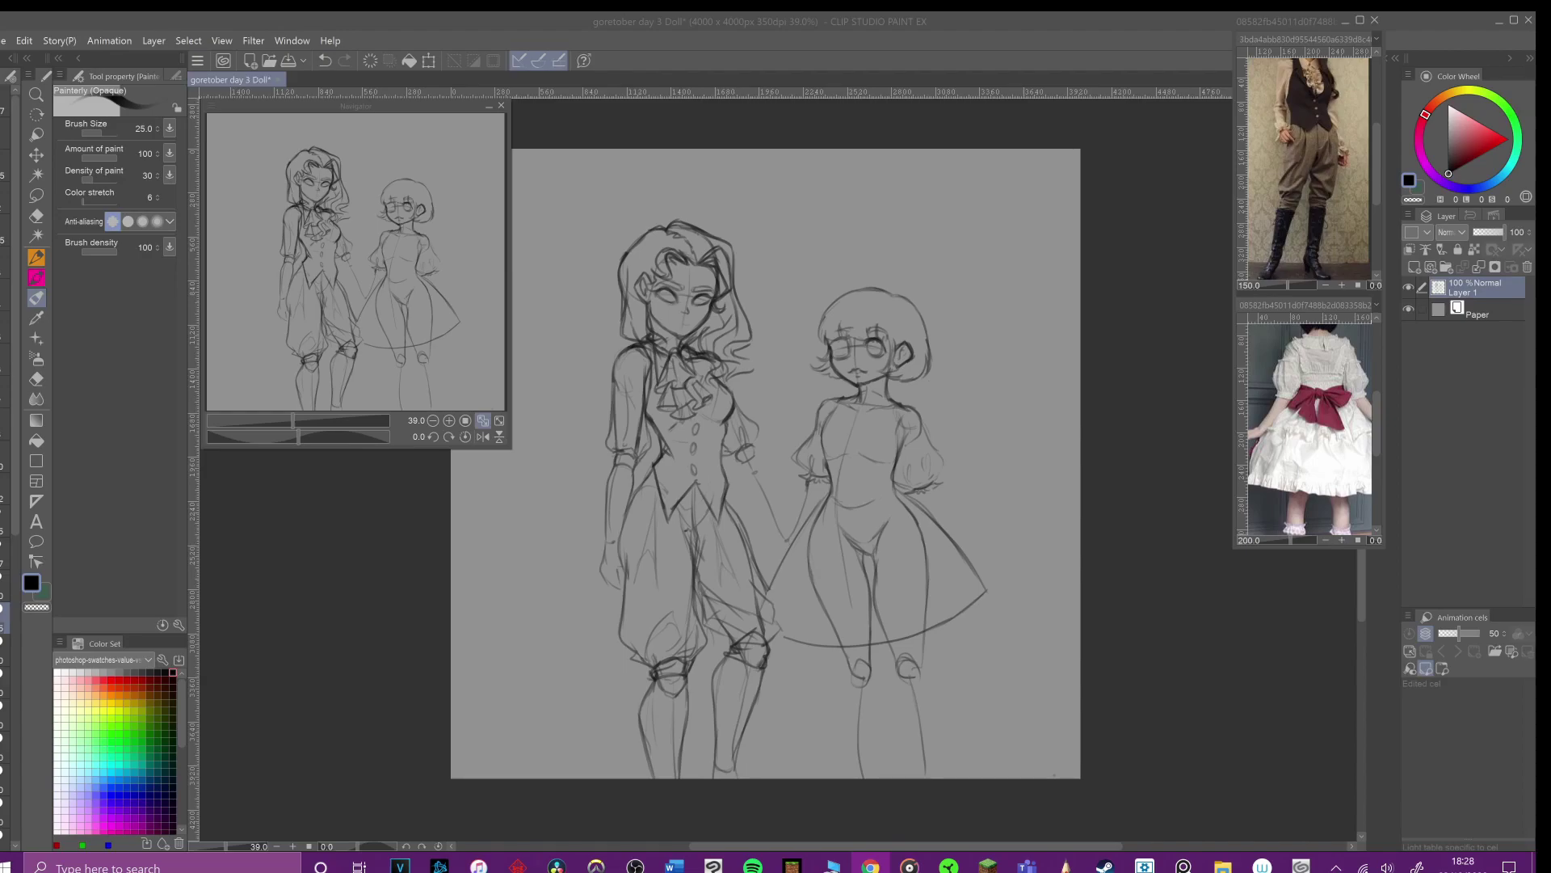
mouse_move(710, 240)
mouse_down()
mouse_move(739, 232)
mouse_move(698, 228)
mouse_move(718, 245)
mouse_move(697, 226)
mouse_move(734, 260)
mouse_up()
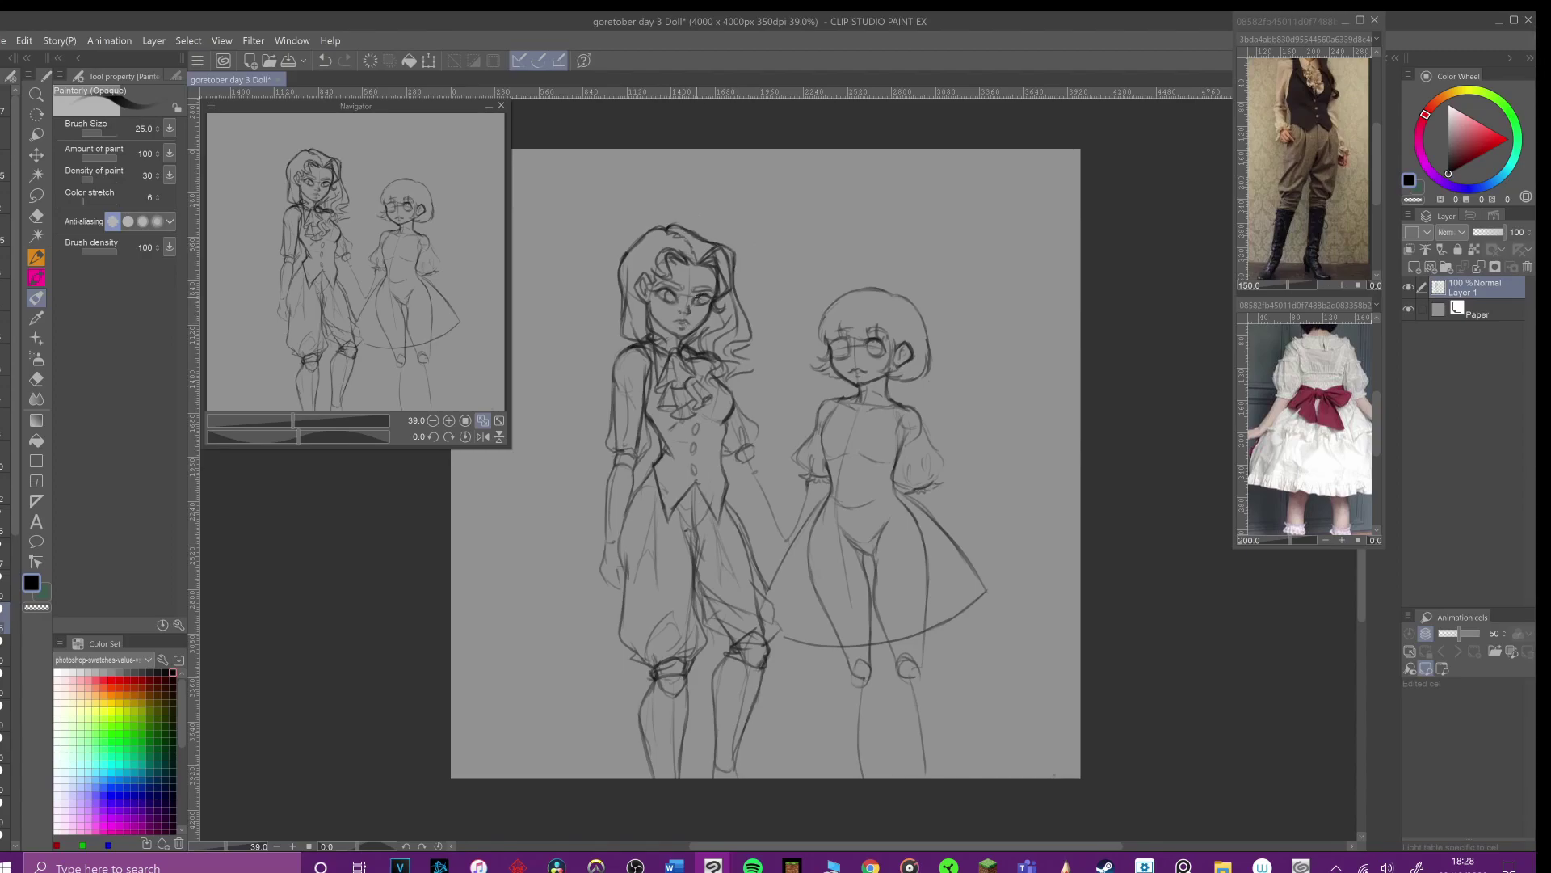
key(ctrl+z)
Step: Sketch the smaller figure's bodice with straps and waistband, and erase the body and leg lines beneath the skirt
mouse_move(830, 496)
mouse_down()
mouse_move(843, 437)
mouse_move(825, 532)
mouse_move(854, 419)
mouse_up()
drag(815, 584, 837, 640)
drag(777, 599, 771, 632)
mouse_move(760, 615)
mouse_down()
mouse_move(733, 533)
mouse_move(711, 631)
mouse_up()
drag(695, 493, 699, 537)
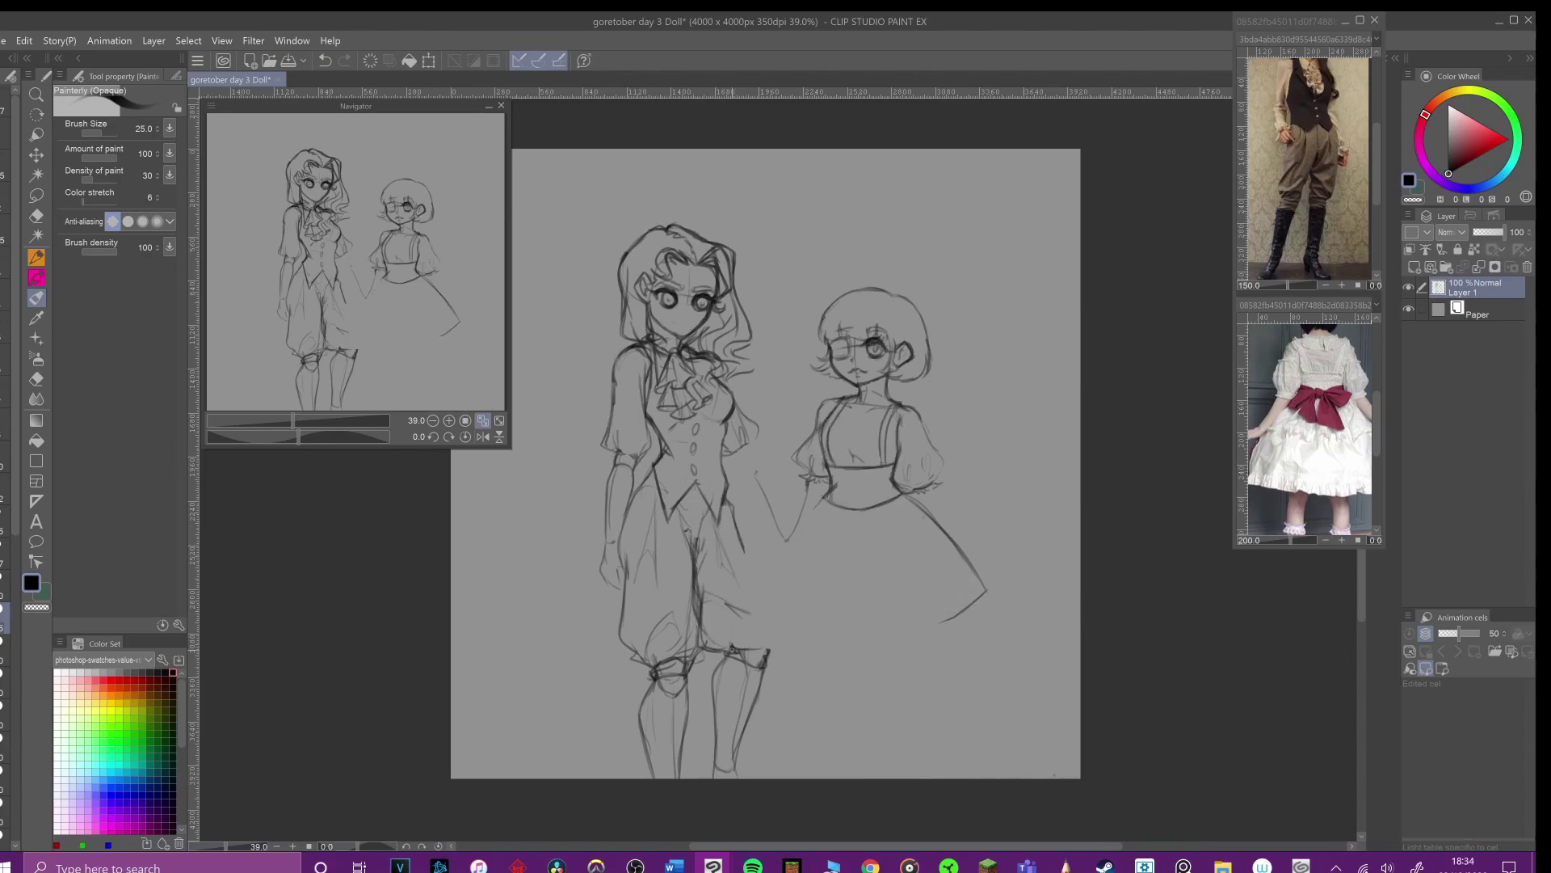
Step: Redraw the taller figure's baggy trouser leg with its knee cuff, and refine the outer hand
mouse_move(745, 651)
mouse_down()
mouse_move(772, 623)
mouse_move(775, 648)
mouse_up()
drag(744, 552, 763, 601)
drag(605, 556, 619, 592)
Step: Redraw the smaller figure's full skirt outline and sketch a ruffled hem with short fold lines
drag(816, 504, 759, 580)
drag(777, 632, 930, 625)
drag(828, 619, 832, 637)
drag(930, 621, 948, 609)
drag(885, 648, 919, 638)
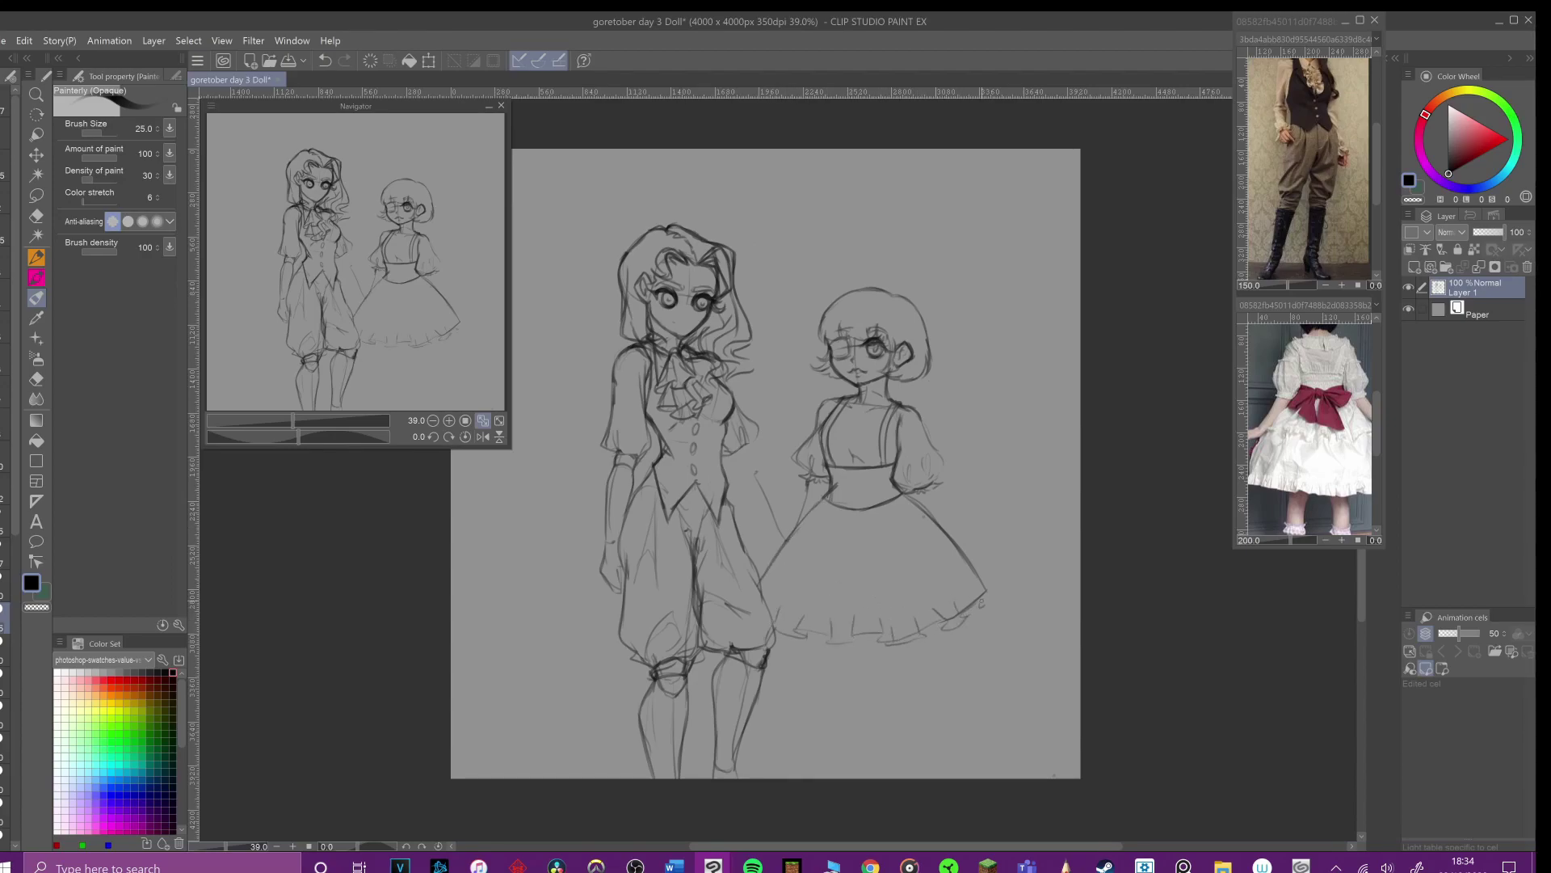
Step: Touch up the taller figure's inner sleeve hem and face, undoing the last facial strokes
drag(730, 451, 751, 447)
mouse_move(684, 322)
mouse_down()
mouse_move(658, 342)
mouse_move(698, 284)
mouse_move(654, 314)
mouse_up()
scroll(753, 314, up, 2)
drag(653, 314, 669, 317)
key(ctrl+z)
key(ctrl+z)
scroll(756, 352, down, 4)
key(ctrl+@)
scroll(755, 351, up, 2)
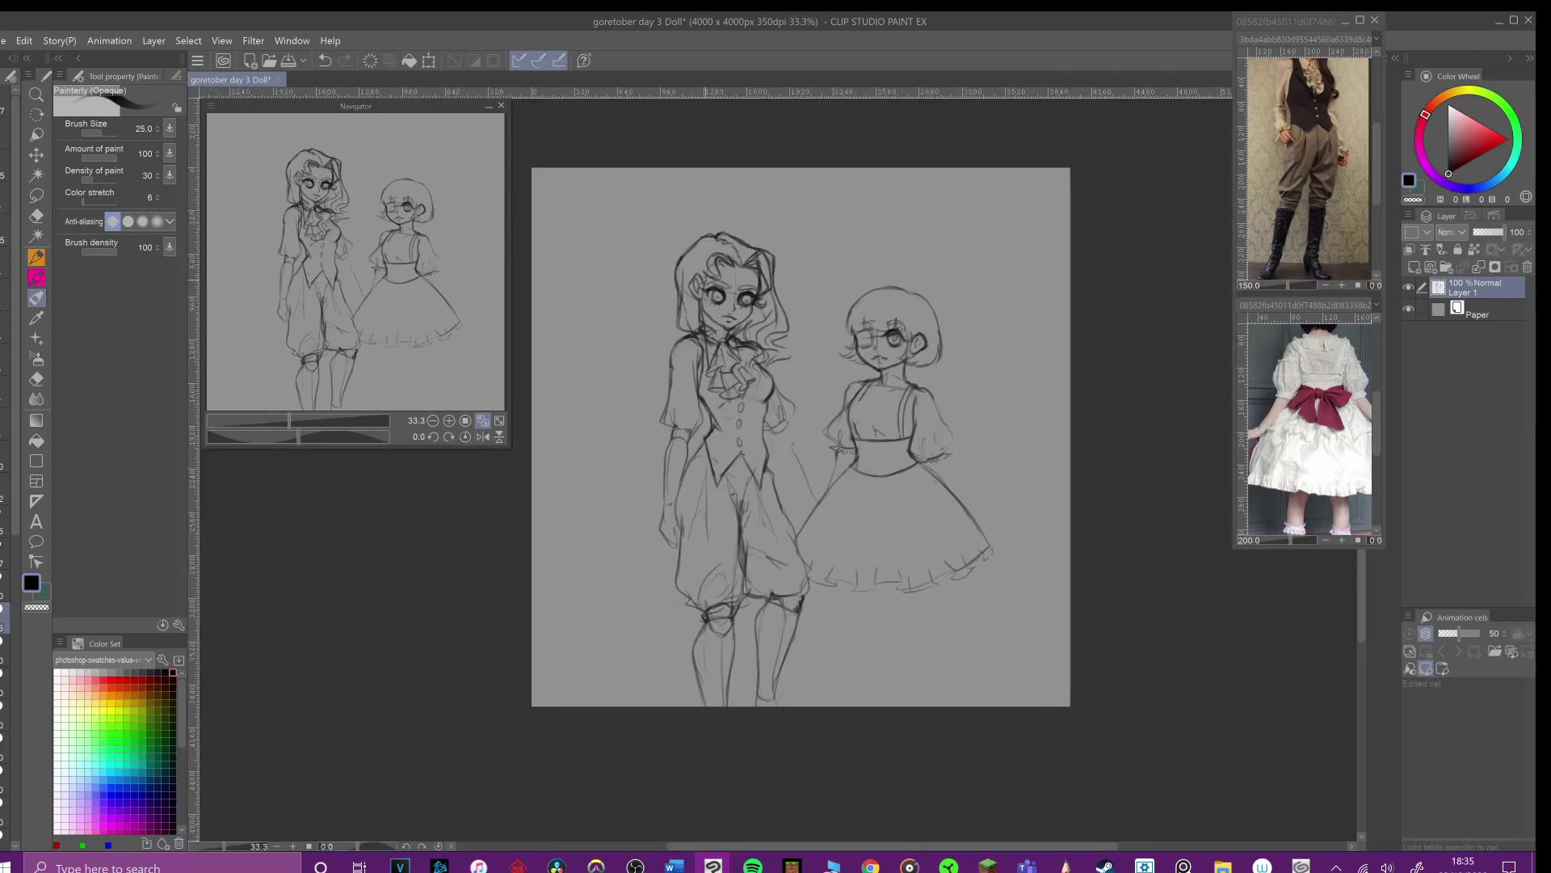
Step: Sketch the taller figure's arm reaching to the smaller figure's hand, and add a collar and neckline to the smaller figure
mouse_move(777, 434)
mouse_down()
mouse_move(823, 490)
mouse_move(813, 508)
mouse_move(825, 494)
mouse_up()
drag(863, 396, 859, 464)
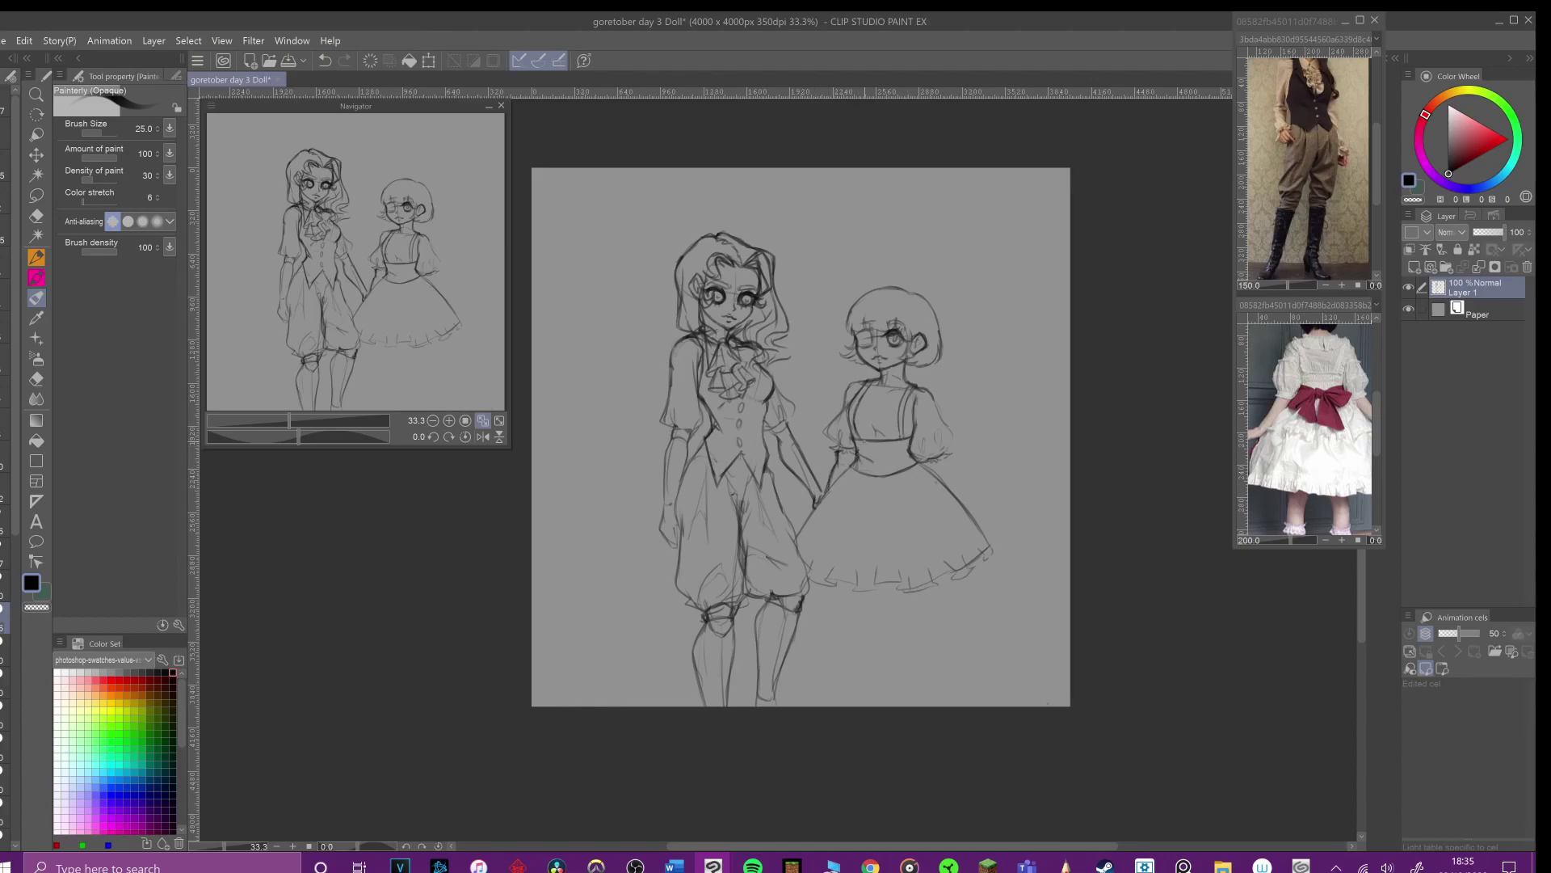
drag(867, 380, 871, 401)
drag(869, 403, 898, 402)
drag(905, 381, 878, 410)
drag(876, 408, 906, 380)
drag(882, 385, 896, 391)
Step: Sketch the puffed sleeve shape on the smaller figure's outer arm with the bow loop behind it
mouse_move(903, 370)
mouse_down()
mouse_move(959, 460)
mouse_move(912, 362)
mouse_move(934, 463)
mouse_up()
key(ctrl+z)
drag(923, 466, 938, 470)
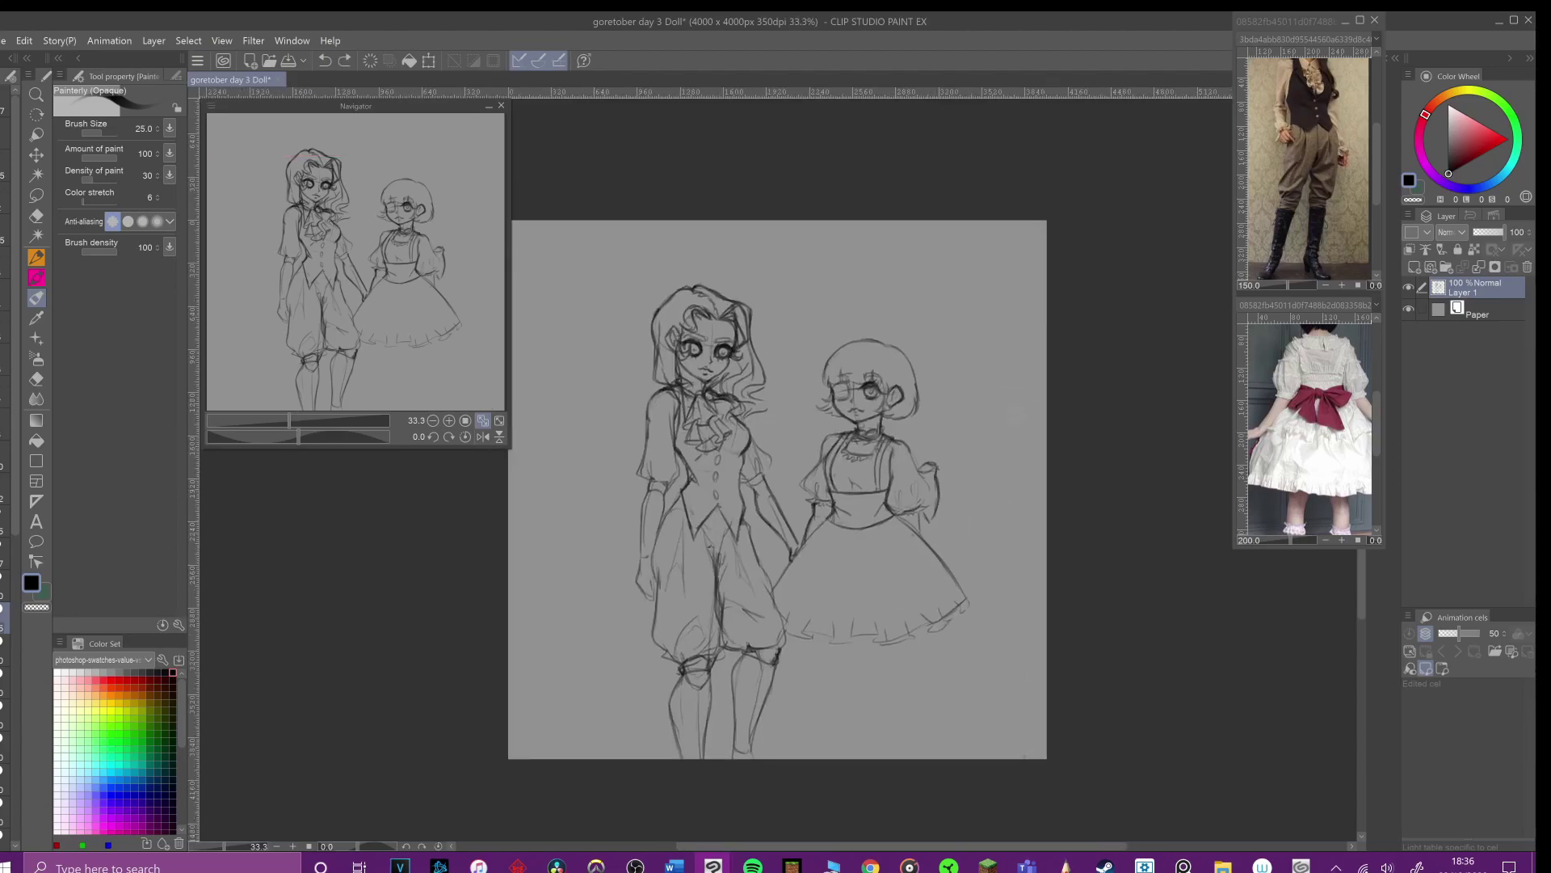
Step: Refine the taller figure's forearms and try strokes for the smaller figure's outer arm and joined hand, undoing three strokes
drag(761, 478, 808, 543)
drag(644, 499, 638, 570)
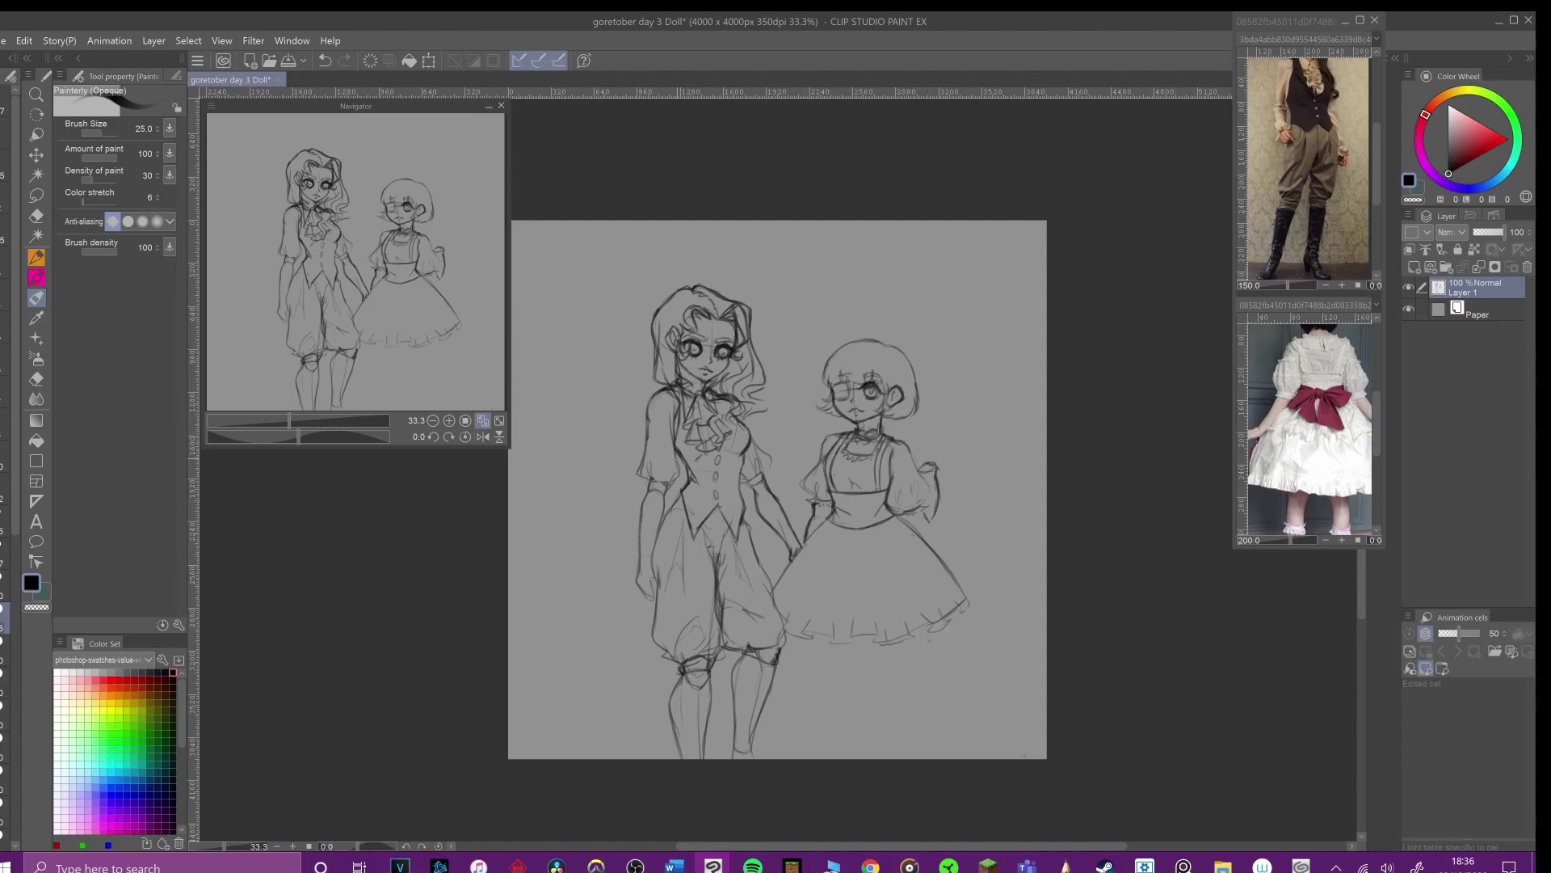
drag(922, 516, 948, 556)
mouse_move(786, 578)
mouse_down()
mouse_move(873, 585)
mouse_move(794, 588)
mouse_up()
key(ctrl+z)
key(ctrl+z)
key(ctrl+z)
Step: Sketch a ruffled apron layer with folds over the smaller figure's skirt, and draw her outer arm and hand
mouse_move(826, 527)
mouse_down()
mouse_move(799, 592)
mouse_move(867, 591)
mouse_move(925, 561)
mouse_up()
mouse_move(829, 523)
mouse_down()
mouse_move(892, 521)
mouse_move(986, 580)
mouse_move(962, 589)
mouse_move(986, 582)
mouse_up()
drag(969, 571, 986, 591)
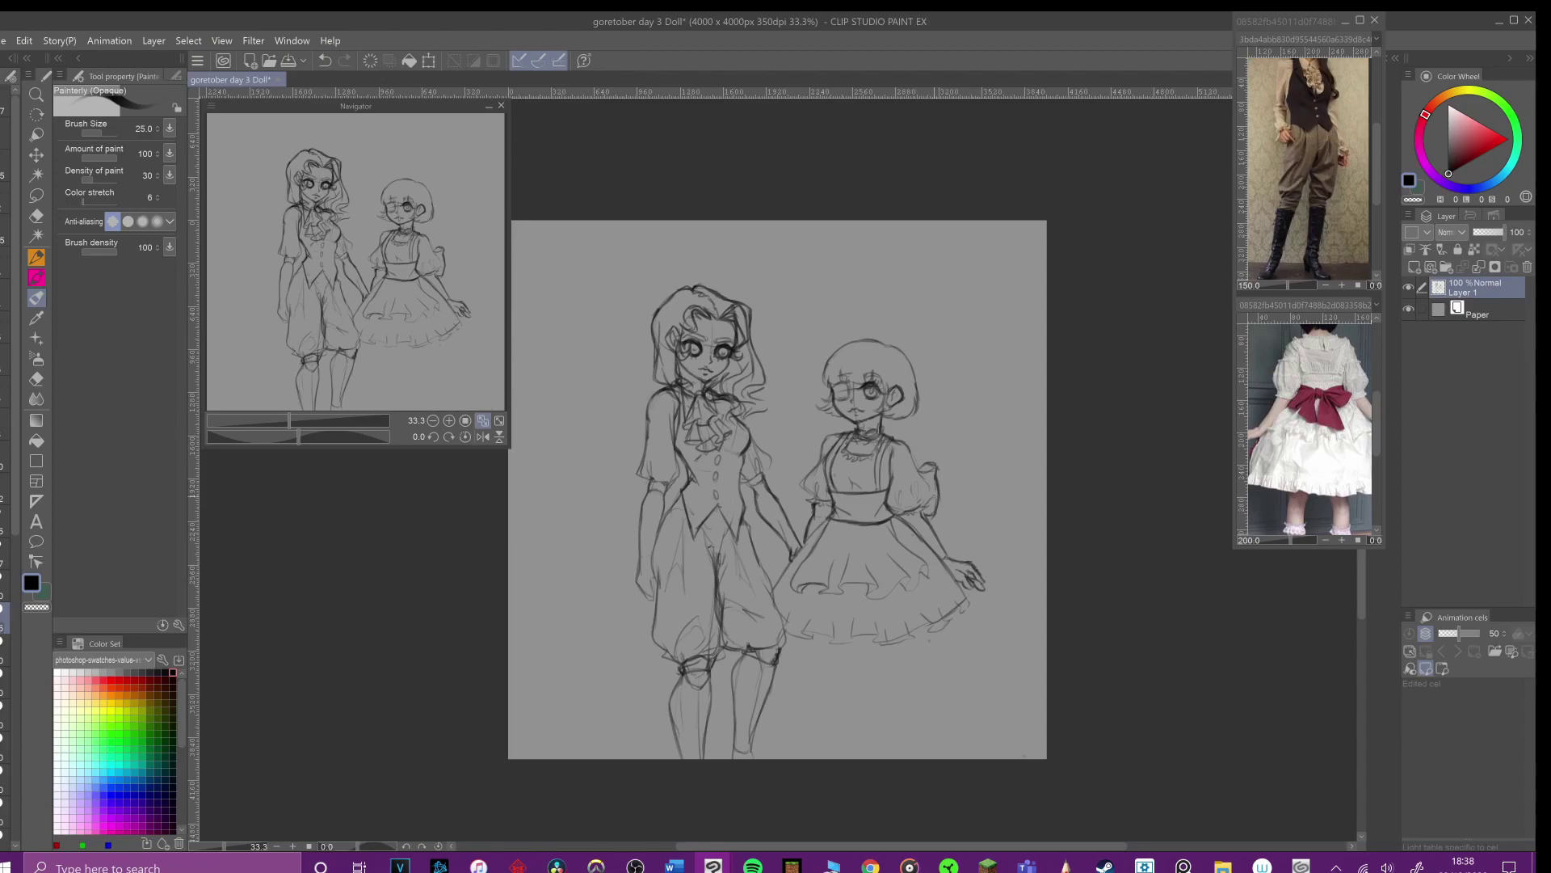
Step: Add pleats and a neck bow to the smaller figure's bodice, and draw a pleated frill along the skirt hem
mouse_move(844, 456)
mouse_down()
mouse_move(864, 491)
mouse_move(848, 491)
mouse_move(869, 455)
mouse_move(821, 454)
mouse_up()
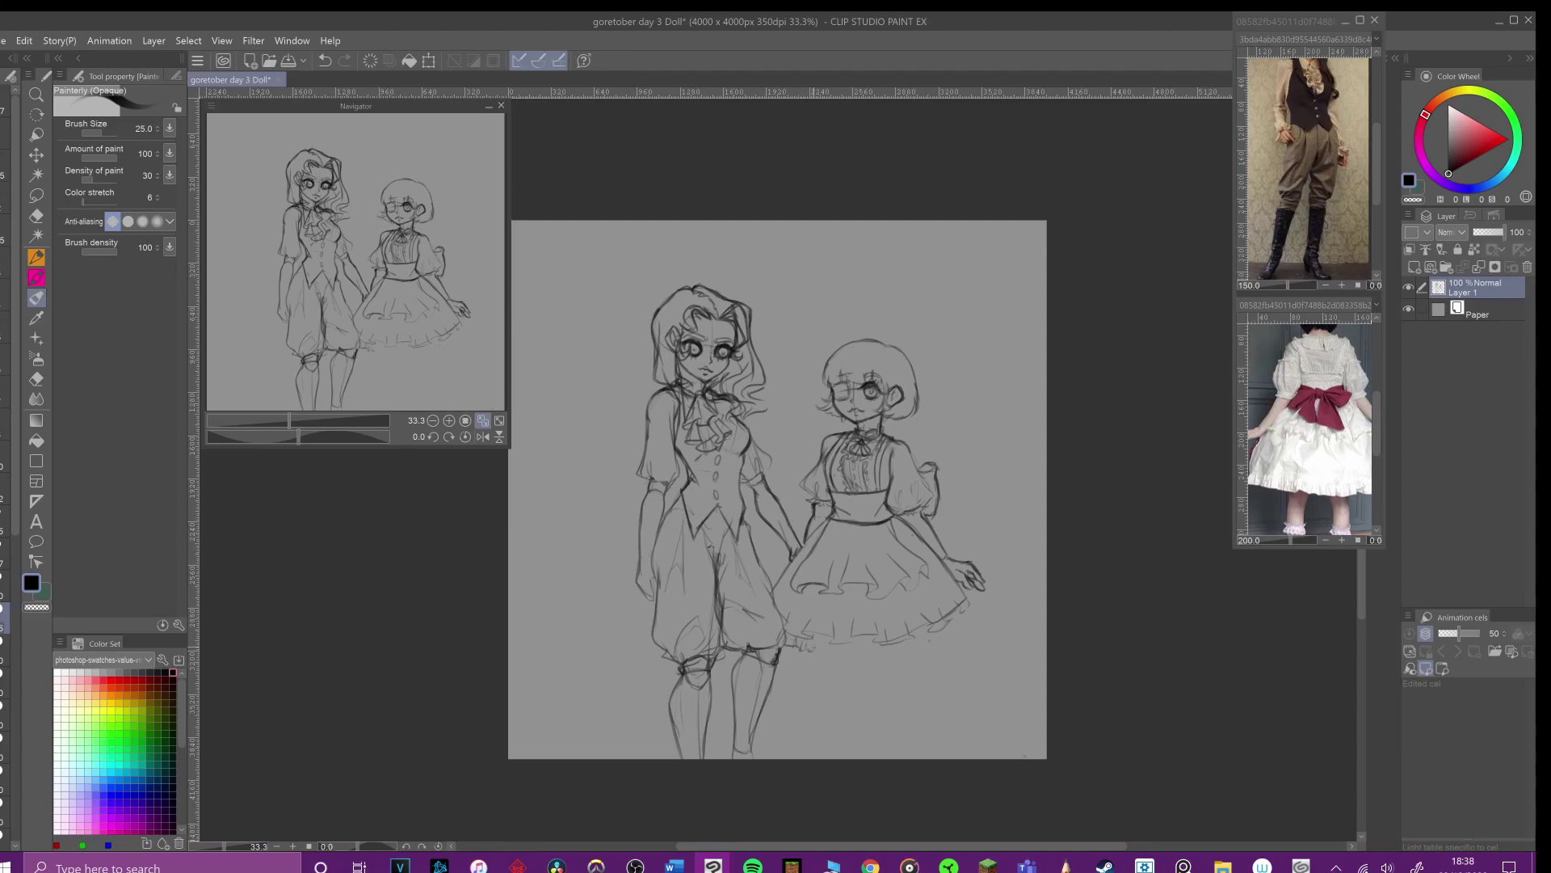
mouse_move(842, 648)
mouse_down()
mouse_move(935, 624)
mouse_move(892, 653)
mouse_move(909, 653)
mouse_move(959, 619)
mouse_up()
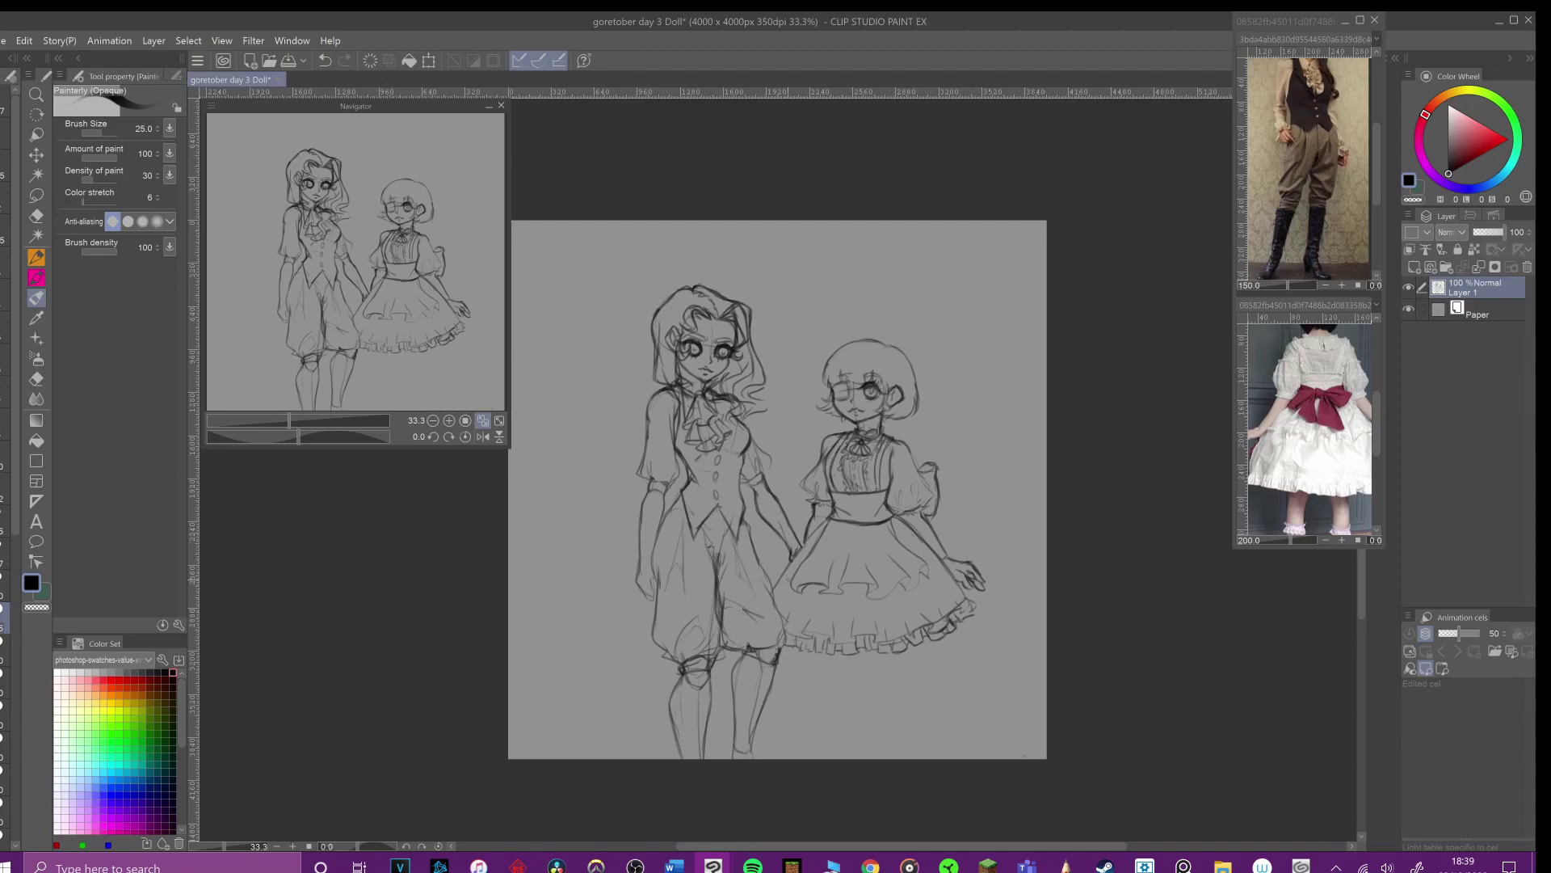
Step: Sketch a curved trim band across the smaller figure's skirt above the hem frill
drag(788, 477, 809, 456)
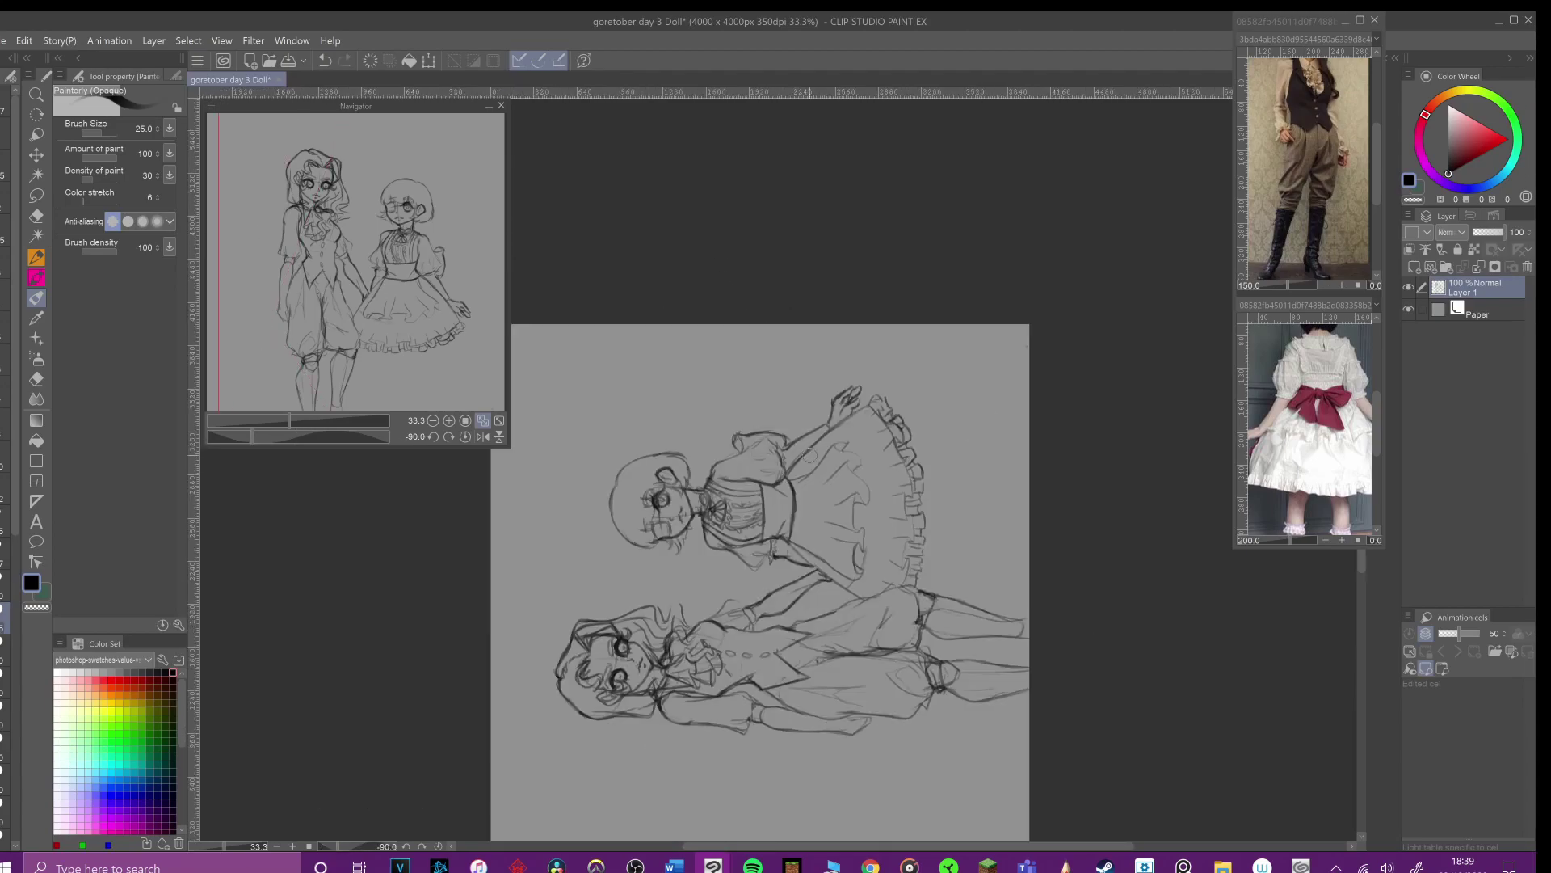
mouse_move(868, 540)
mouse_down()
mouse_move(845, 423)
mouse_move(878, 444)
mouse_move(876, 588)
mouse_up()
mouse_move(824, 400)
mouse_down()
mouse_move(1042, 390)
mouse_move(949, 580)
mouse_up()
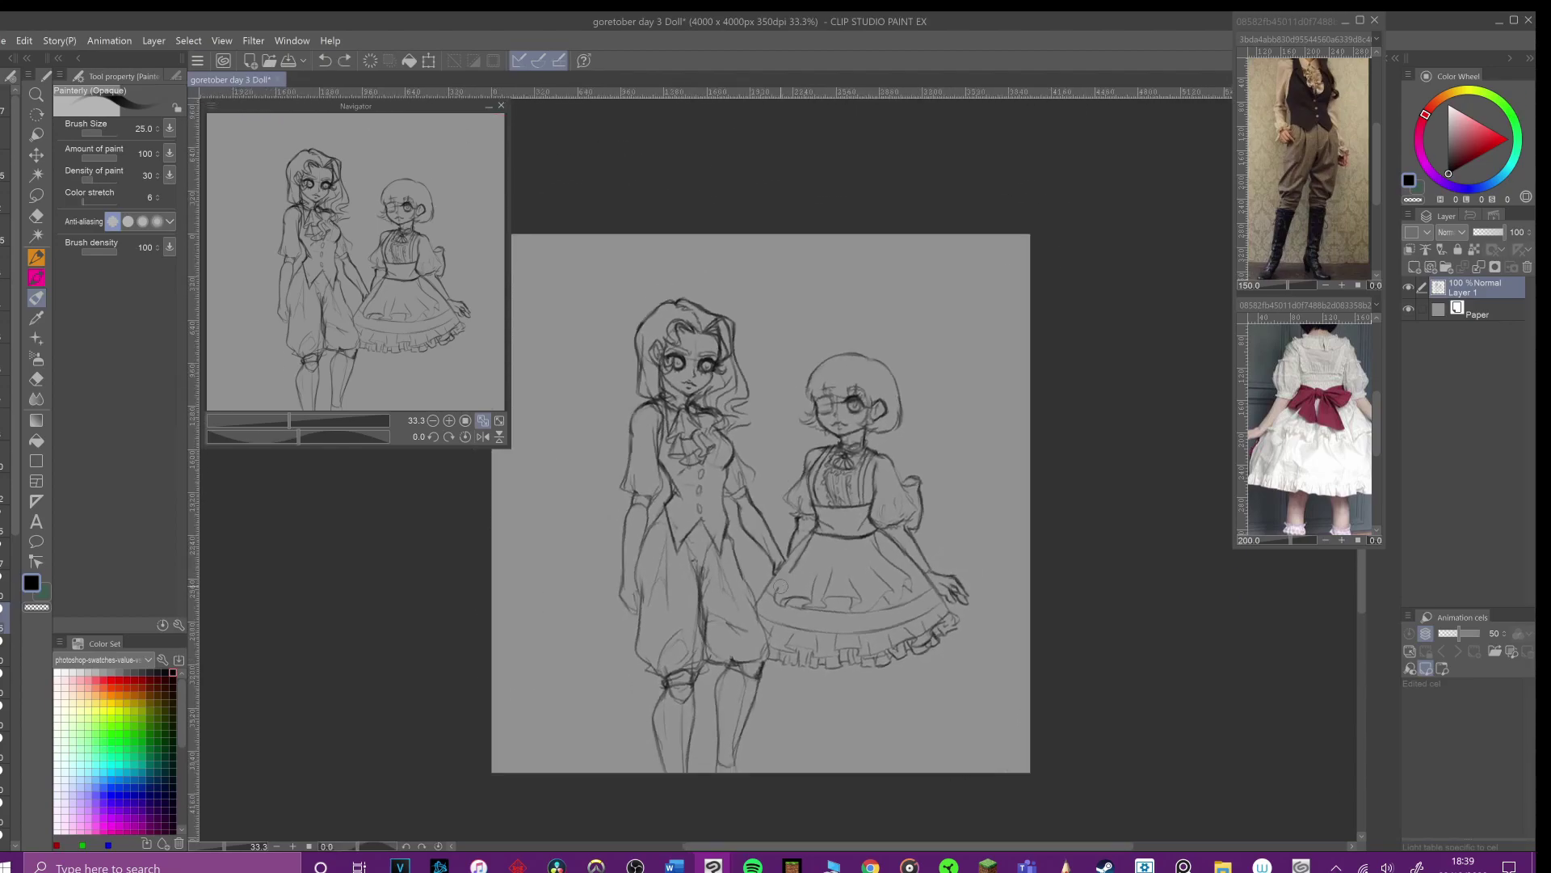
Step: Rework the fold lines and side edges of the smaller figure's apron layer, undoing the unwanted strokes
mouse_move(796, 607)
mouse_down()
mouse_move(930, 447)
mouse_move(794, 563)
mouse_up()
key(ctrl+z)
drag(781, 580, 809, 543)
mouse_move(875, 539)
mouse_down()
mouse_move(914, 591)
mouse_move(899, 603)
mouse_move(920, 581)
mouse_up()
key(ctrl+z)
mouse_move(914, 583)
mouse_down()
mouse_move(885, 571)
mouse_move(895, 558)
mouse_up()
key(ctrl+z)
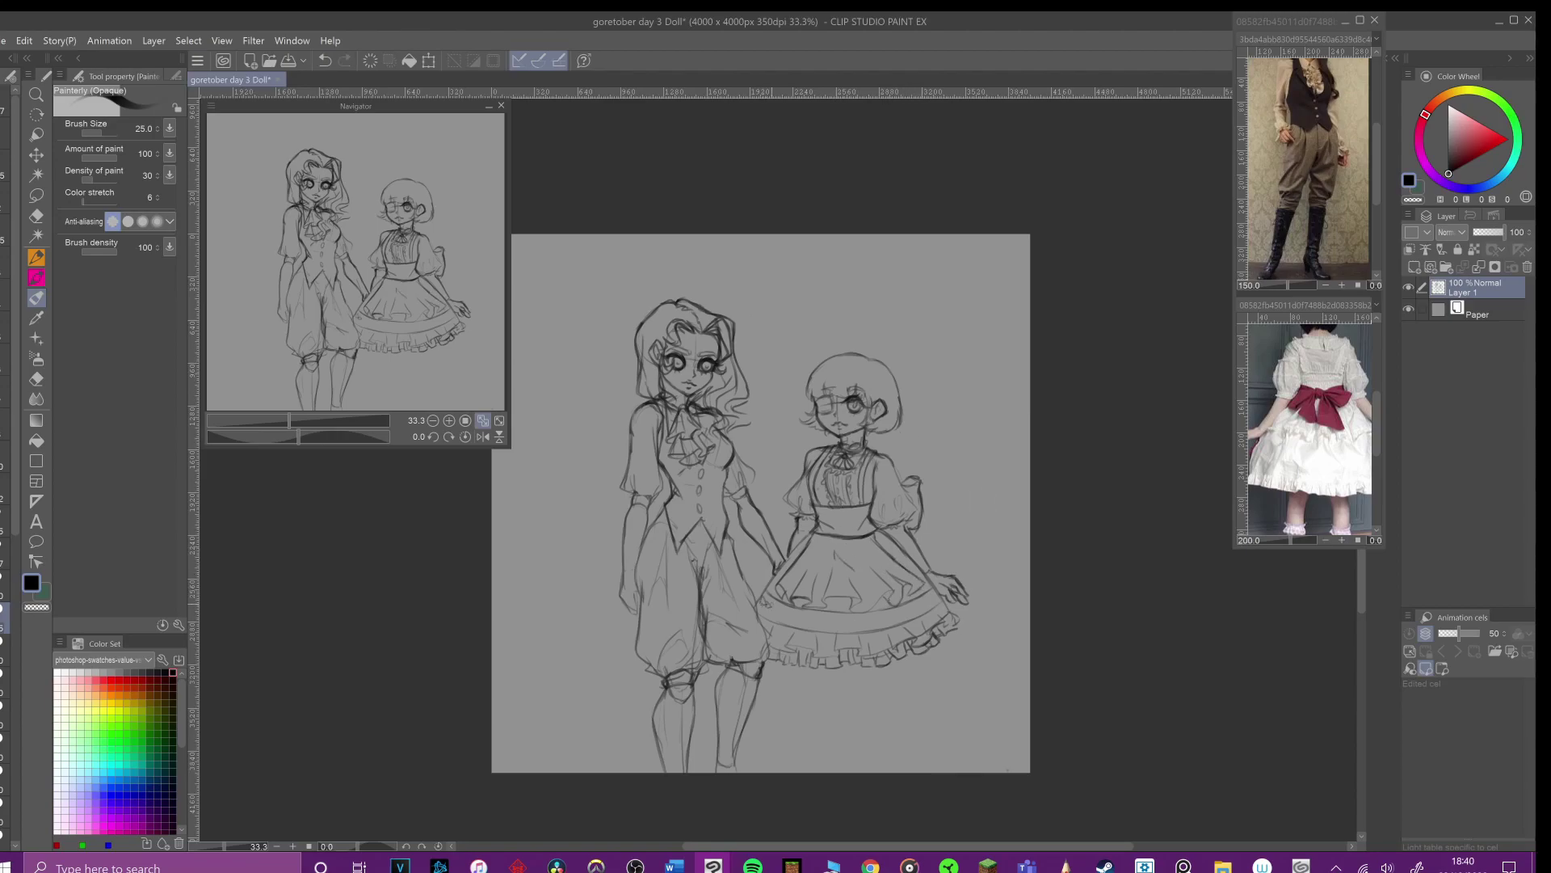
Step: Draw a row of small bows along the trim band of the smaller figure's skirt
drag(803, 614, 814, 620)
drag(859, 623, 869, 630)
key(ctrl+z)
drag(910, 607, 930, 600)
key(ctrl+z)
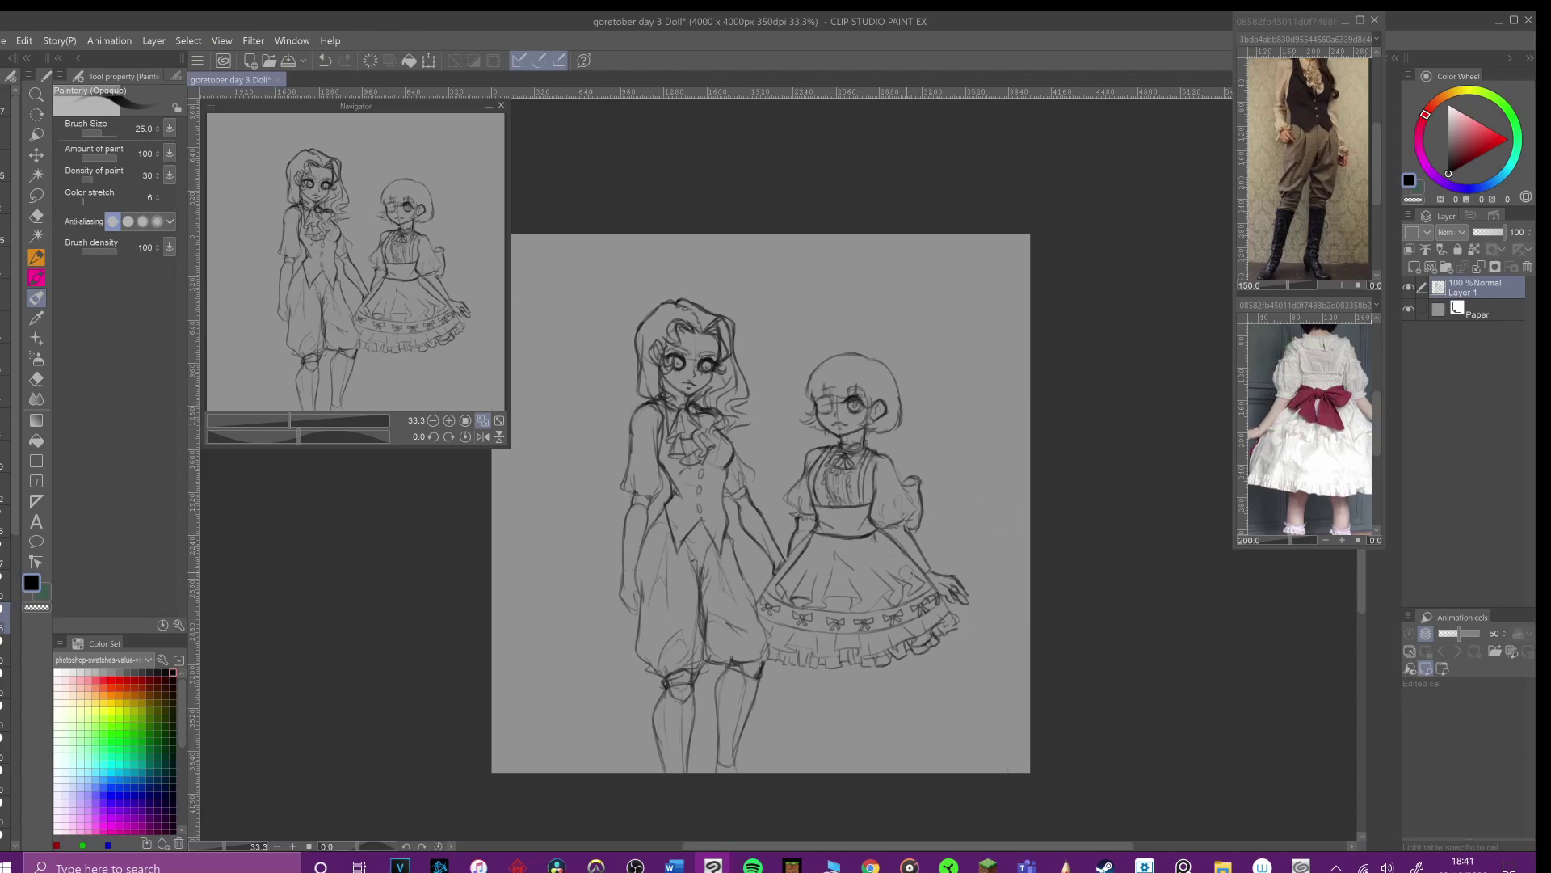
Step: Add gathered fold strokes beneath the waistband of the smaller figure's skirt
drag(876, 537, 921, 586)
key(ctrl+z)
drag(821, 533, 868, 535)
mouse_move(903, 161)
mouse_down()
mouse_move(1153, 552)
mouse_move(1143, 593)
mouse_up()
drag(839, 521, 839, 469)
drag(1131, 582, 904, 178)
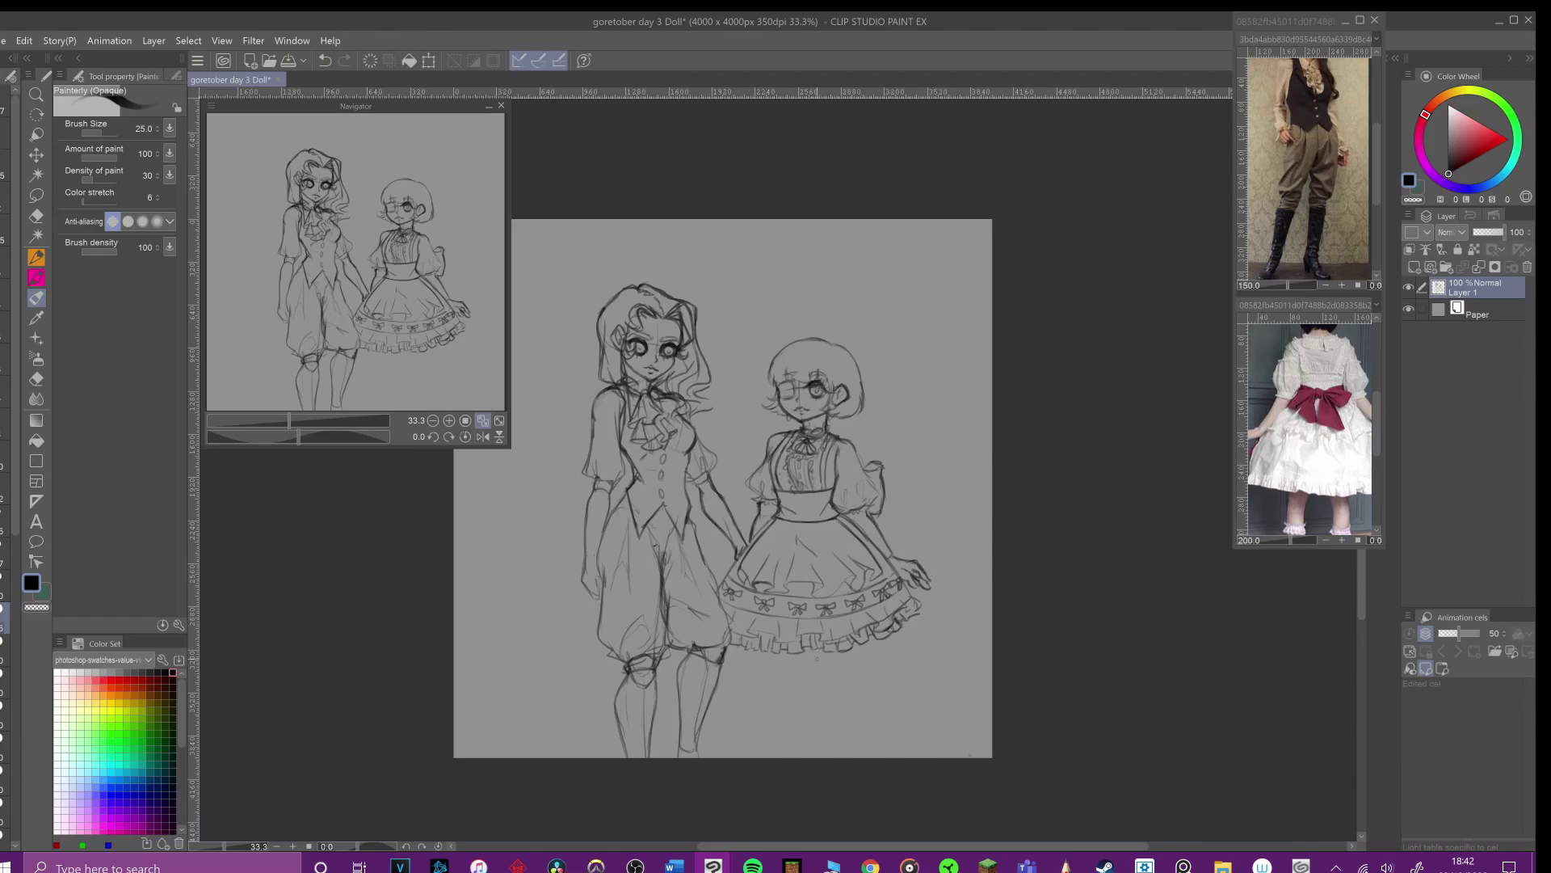
Step: Sketch the smaller figure's legs below the skirt hem with knee joints and ankle socks
drag(841, 652, 788, 653)
key(ctrl+z)
drag(962, 517, 1011, 519)
key(ctrl+z)
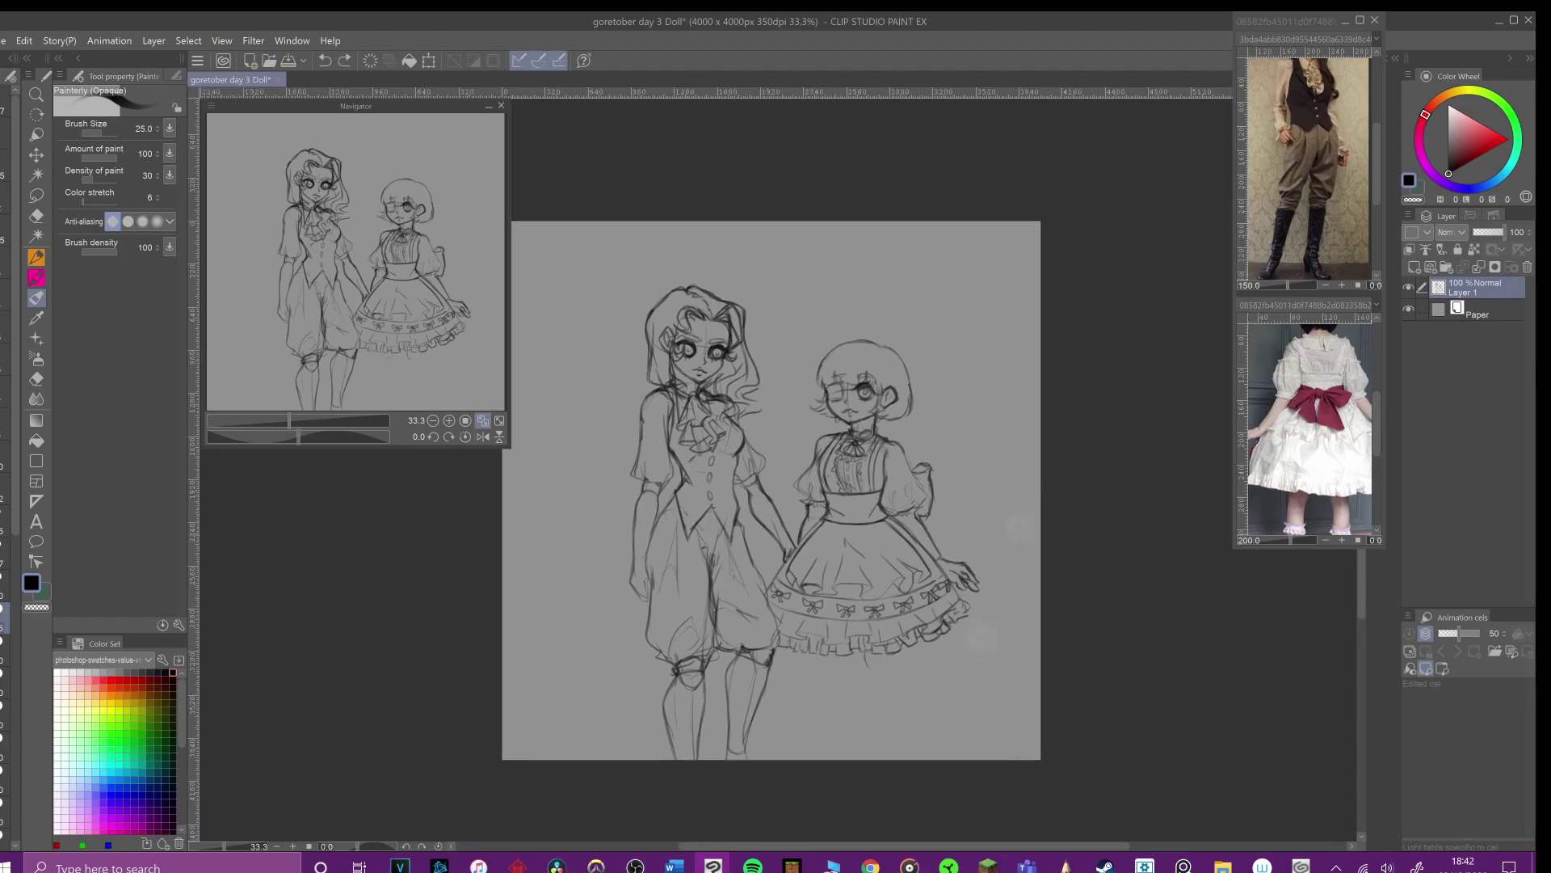
drag(877, 652, 887, 655)
key(ctrl+z)
mouse_move(873, 656)
mouse_down()
mouse_move(892, 655)
mouse_move(838, 658)
mouse_up()
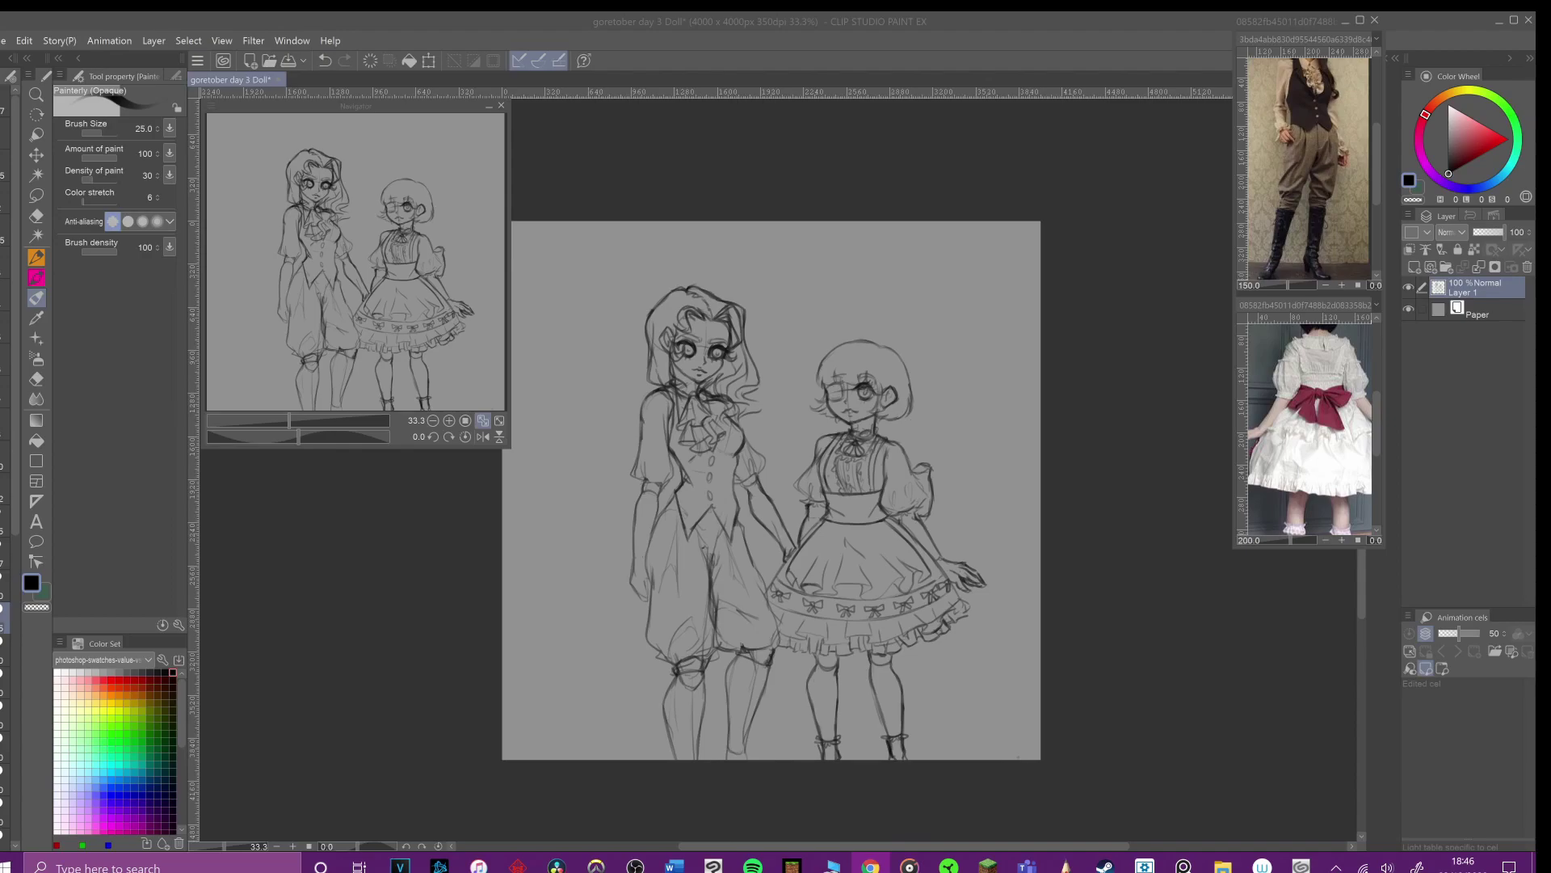
Step: Undo the last strokes, redraw the taller figure's lower legs as fitted boots below the knee cuffs, and save the drawing
click(1114, 545)
key(ctrl+z)
key(ctrl+z)
key(ctrl+z)
key(ctrl+z)
mouse_move(670, 675)
mouse_down()
mouse_move(687, 759)
mouse_move(704, 739)
mouse_move(702, 760)
mouse_up()
drag(740, 651, 725, 760)
mouse_move(771, 653)
mouse_down()
mouse_move(752, 755)
mouse_move(719, 760)
mouse_move(754, 760)
mouse_up()
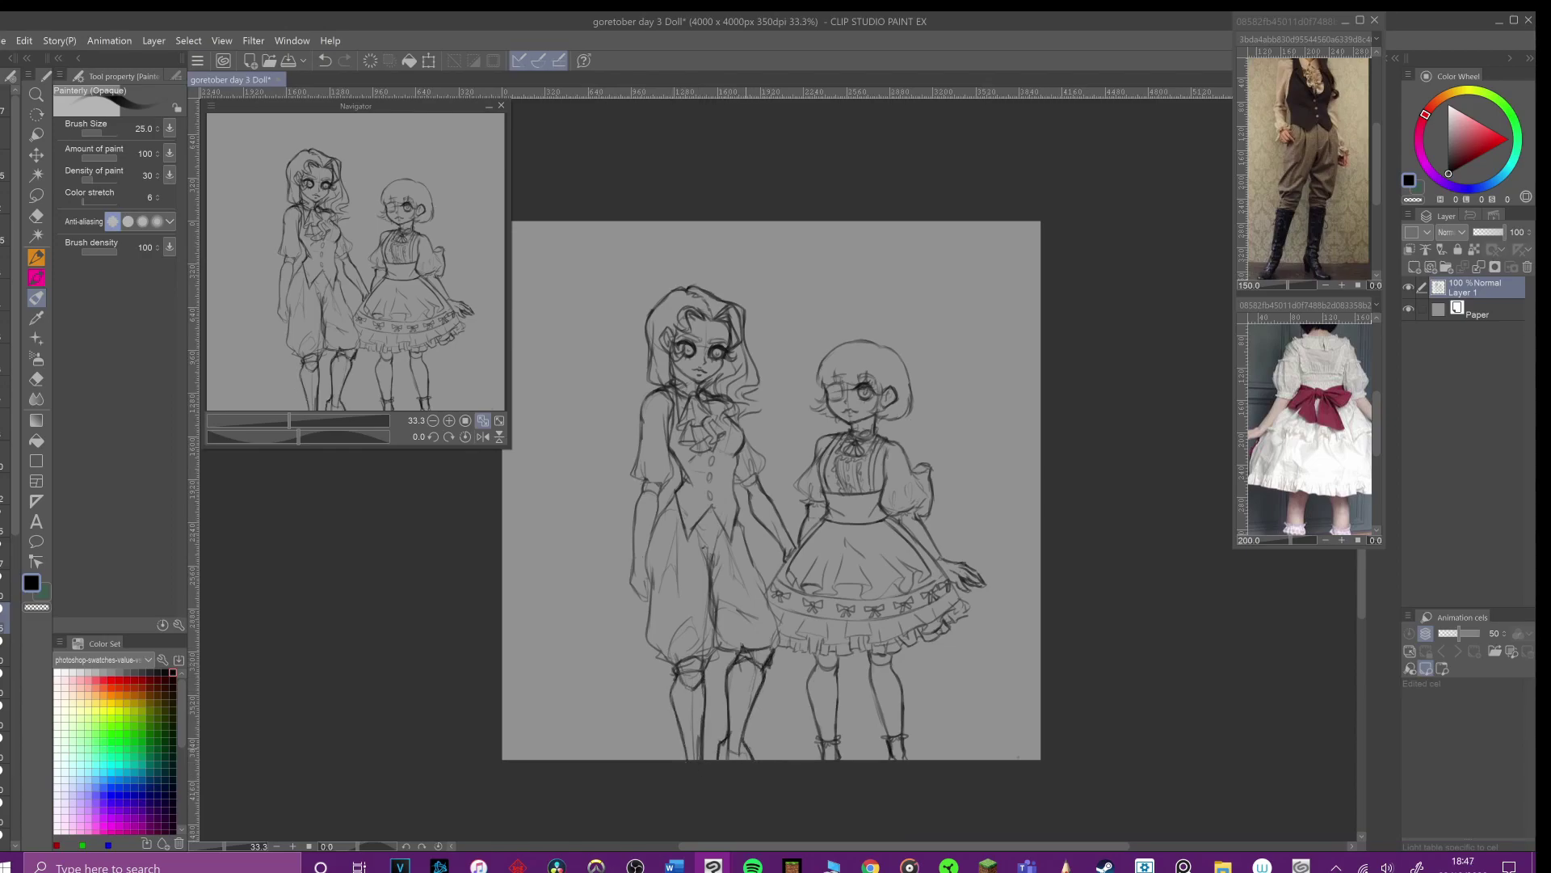
click(4, 41)
click(68, 147)
drag(1014, 658, 501, 614)
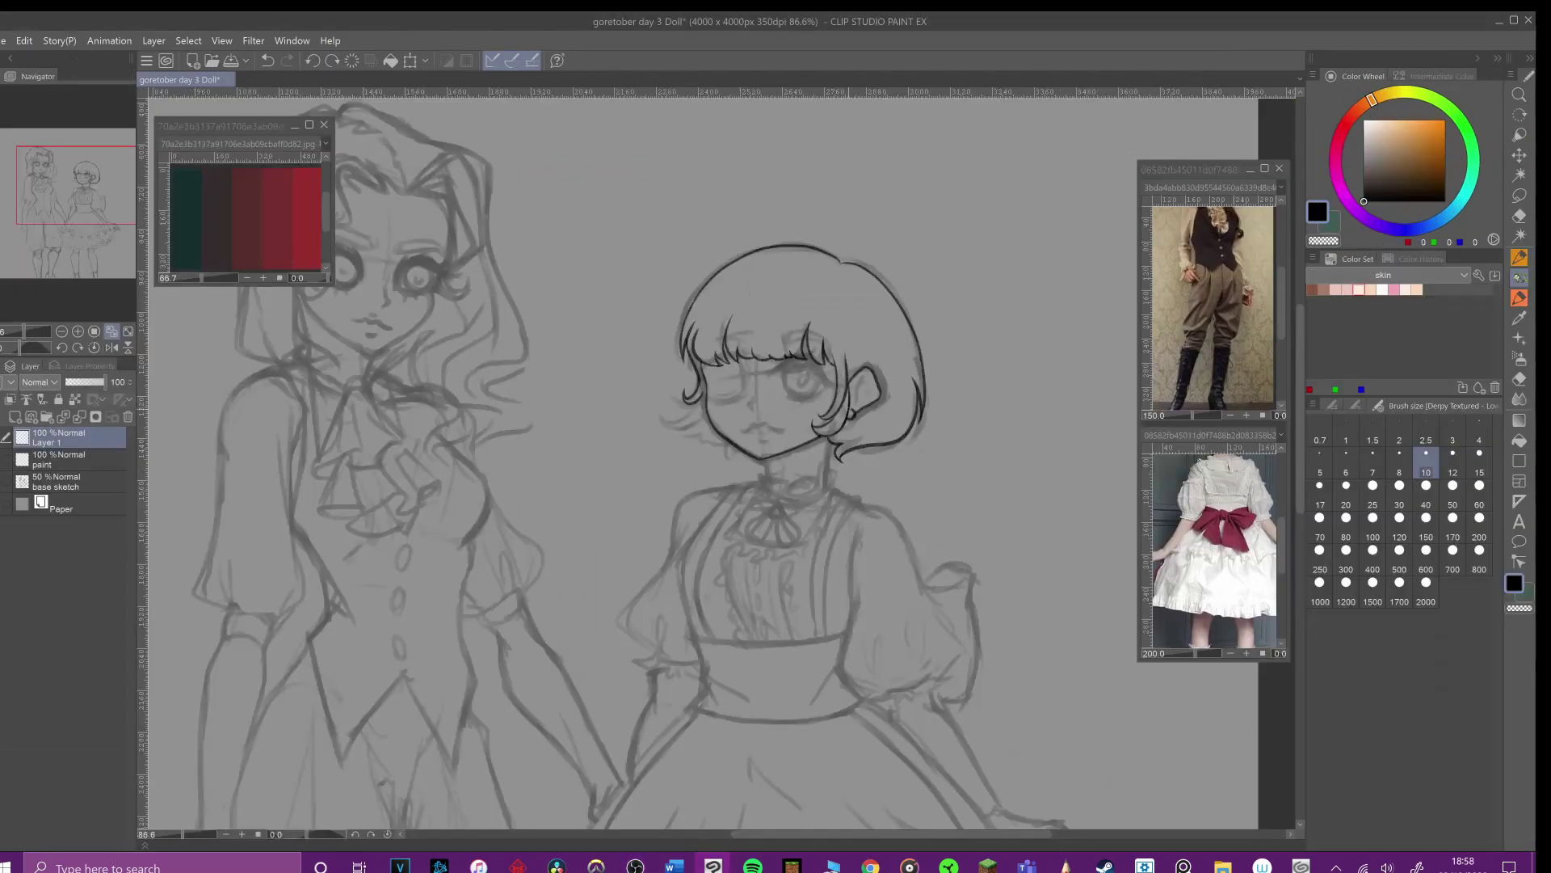
Step: Ink the smaller figure's side hair lock, jawline and neck over the sketch, undoing unwanted strokes
mouse_move(682, 405)
mouse_down()
mouse_move(694, 431)
mouse_move(759, 457)
mouse_up()
key(ctrl+z)
key(ctrl+y)
mouse_move(760, 458)
mouse_down()
mouse_move(818, 442)
mouse_move(768, 478)
mouse_move(828, 485)
mouse_up()
key(ctrl+z)
key(ctrl+z)
Step: Ink the smaller figure's open eye with a heavy upper lash line and iris, undoing unwanted strokes
mouse_move(773, 374)
mouse_down()
mouse_move(801, 359)
mouse_move(837, 381)
mouse_up()
mouse_move(786, 397)
mouse_down()
mouse_move(835, 383)
mouse_move(782, 366)
mouse_move(824, 373)
mouse_move(808, 395)
mouse_up()
key(ctrl+z)
key(ctrl+z)
key(ctrl+z)
key(ctrl+z)
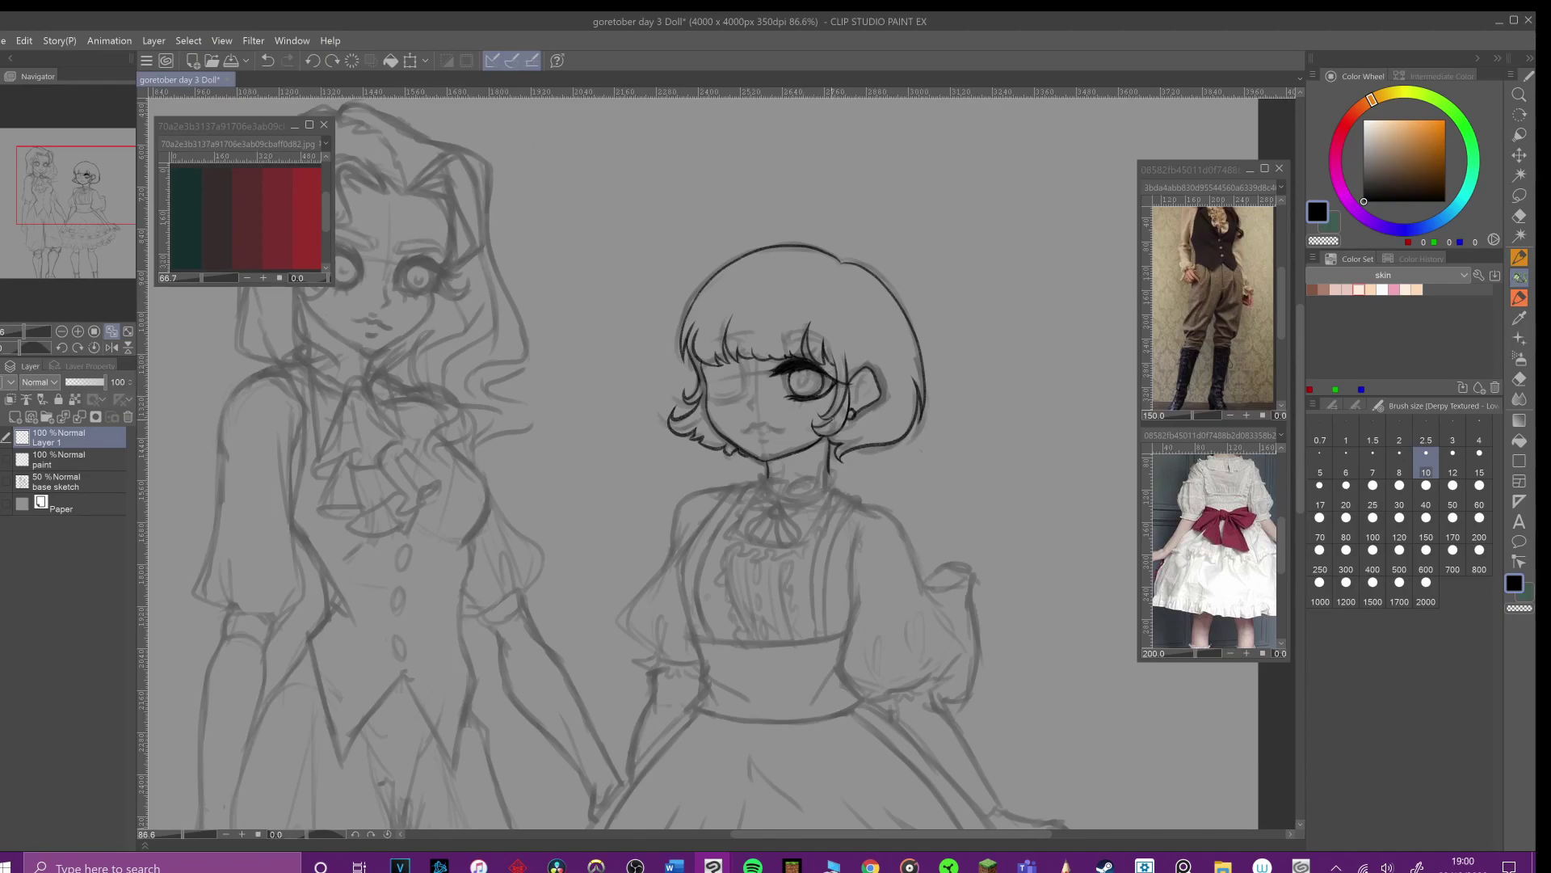
Step: Ink the smaller figure's rounded eye patch and small lips over the sketch, undoing unwanted strokes
key(ctrl+z)
mouse_move(748, 359)
mouse_down()
mouse_move(751, 395)
mouse_move(747, 359)
mouse_move(732, 358)
mouse_move(760, 386)
mouse_move(752, 397)
mouse_up()
key(ctrl+z)
key(ctrl+z)
key(ctrl+z)
drag(745, 433, 785, 429)
mouse_move(751, 432)
mouse_down()
mouse_move(774, 432)
mouse_move(787, 403)
mouse_up()
key(ctrl+z)
key(ctrl+z)
key(ctrl+z)
Step: Ink the smaller figure's short eyebrows beneath the fringe, undoing unwanted strokes, and save the drawing
mouse_move(779, 346)
mouse_down()
mouse_move(829, 339)
mouse_move(807, 337)
mouse_up()
key(ctrl+z)
key(ctrl+z)
key(ctrl+z)
key(ctrl+z)
key(alt+Tab)
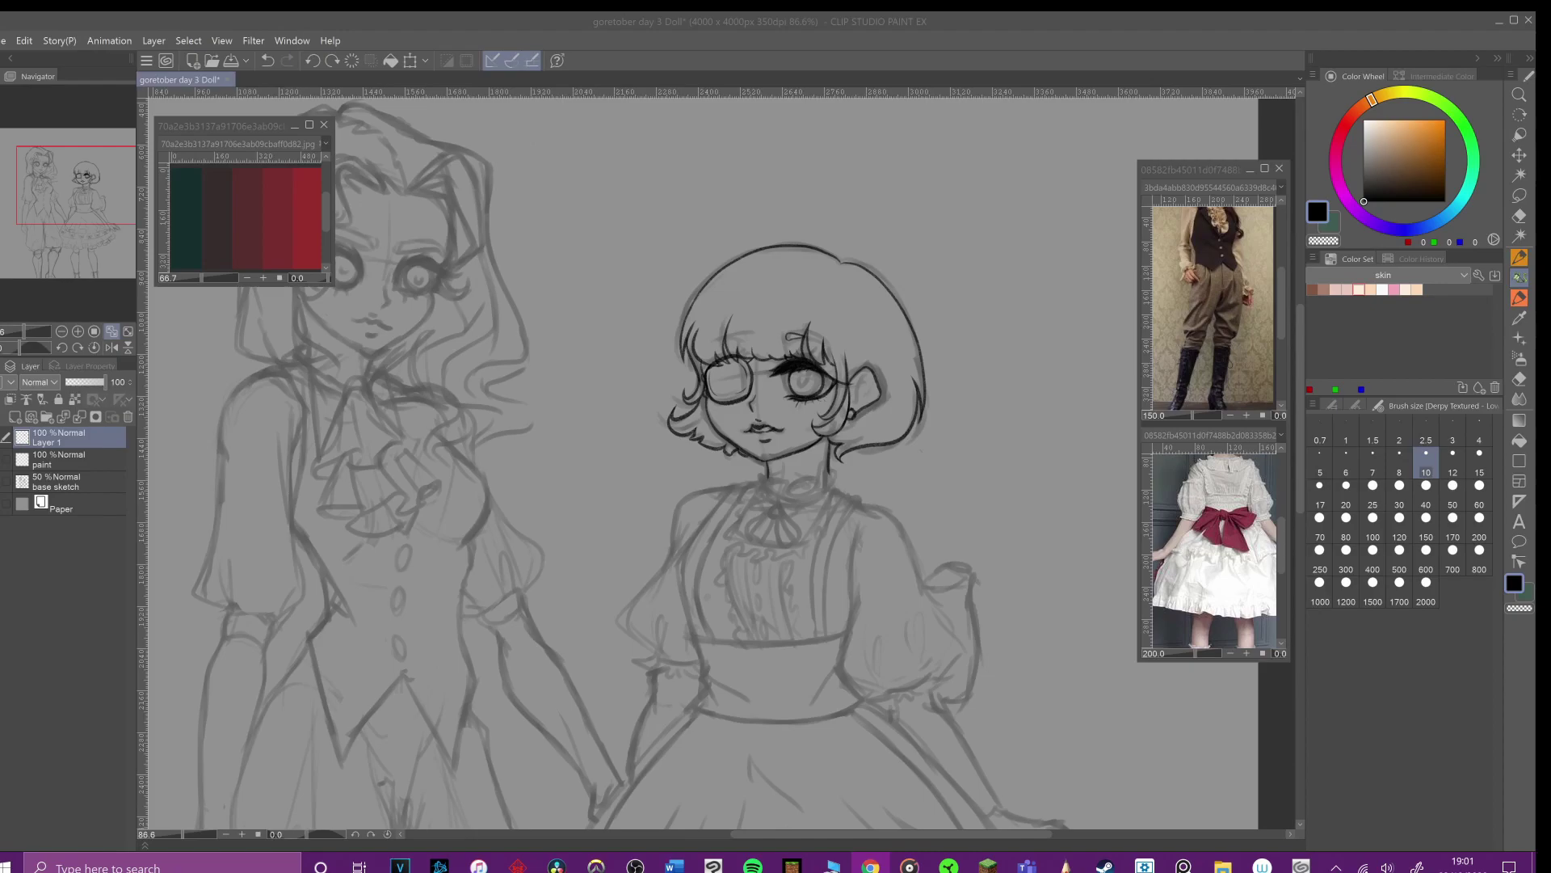
key(alt+Tab)
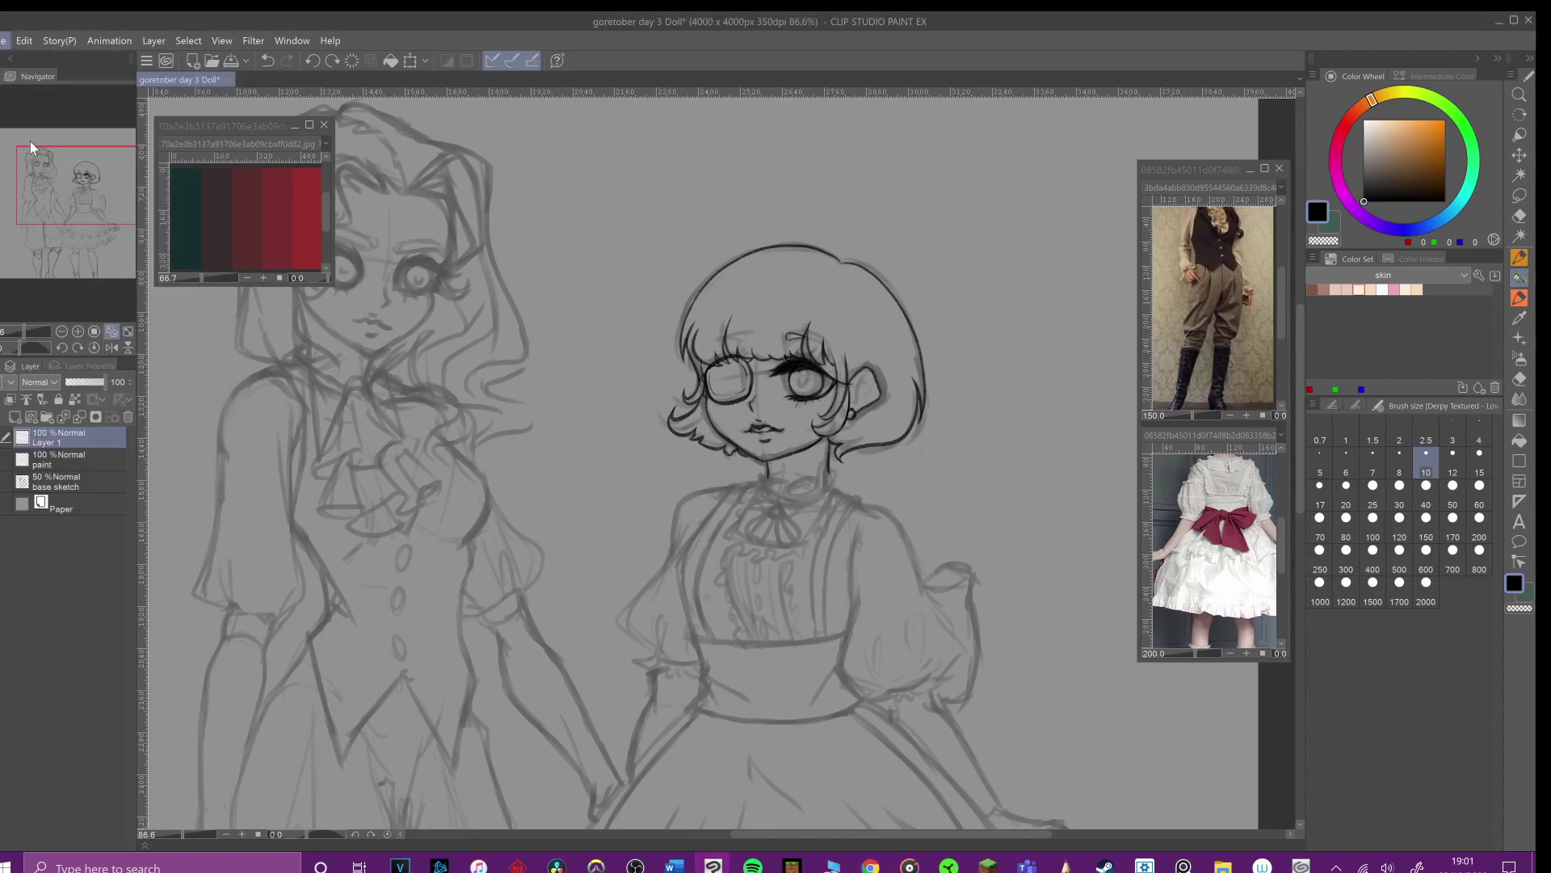
key(ctrl+s)
key(ctrl+z)
mouse_move(748, 339)
mouse_down()
mouse_move(774, 302)
mouse_move(738, 337)
mouse_up()
key(ctrl+z)
Step: Ink the smaller figure's frilled collar and the hanging ribbon tails at the throat, undoing unwanted strokes
mouse_move(785, 487)
mouse_down()
mouse_move(770, 482)
mouse_move(828, 482)
mouse_move(792, 489)
mouse_up()
key(ctrl+z)
key(ctrl+z)
mouse_move(793, 488)
mouse_down()
mouse_move(809, 486)
mouse_move(770, 488)
mouse_move(840, 478)
mouse_move(774, 507)
mouse_up()
key(ctrl+z)
drag(761, 488, 784, 511)
mouse_move(778, 510)
mouse_down()
mouse_move(753, 530)
mouse_move(786, 517)
mouse_move(800, 541)
mouse_move(754, 532)
mouse_move(767, 542)
mouse_up()
key(ctrl+z)
key(ctrl+z)
key(ctrl+z)
key(ctrl+z)
key(ctrl+z)
Step: Ink the gathered frill around the neck ribbon below the collar, undoing unwanted strokes
mouse_move(780, 513)
mouse_down()
mouse_move(761, 532)
mouse_move(784, 561)
mouse_move(824, 514)
mouse_up()
key(ctrl+z)
key(ctrl+z)
mouse_move(819, 519)
mouse_down()
mouse_move(840, 491)
mouse_move(753, 507)
mouse_up()
mouse_move(754, 508)
mouse_down()
mouse_move(757, 524)
mouse_move(754, 502)
mouse_up()
key(ctrl+z)
key(ctrl+z)
Step: Ink the smaller figure's ear with its inner folds and touch up the hair outline at the crown
right_click(851, 449)
click(851, 449)
drag(855, 401, 862, 377)
mouse_move(860, 399)
mouse_down()
mouse_move(867, 390)
mouse_move(808, 387)
mouse_up()
drag(873, 256, 873, 248)
drag(856, 384, 851, 397)
key(ctrl+z)
Step: Ink the dress's shoulder straps running from the collar to the waistband, undoing and redrawing unwanted strokes
drag(835, 482, 865, 496)
key(ctrl+z)
key(ctrl+z)
mouse_move(836, 482)
mouse_down()
mouse_move(863, 492)
mouse_move(827, 628)
mouse_move(846, 486)
mouse_move(712, 633)
mouse_move(691, 569)
mouse_up()
key(ctrl+z)
mouse_move(756, 476)
mouse_down()
mouse_move(699, 629)
mouse_move(706, 534)
mouse_move(738, 483)
mouse_move(695, 548)
mouse_up()
key(ctrl+z)
key(ctrl+z)
key(ctrl+z)
key(ctrl+z)
key(ctrl+z)
mouse_move(695, 635)
mouse_down()
mouse_move(696, 567)
mouse_move(735, 492)
mouse_move(714, 515)
mouse_up()
key(ctrl+z)
click(354, 679)
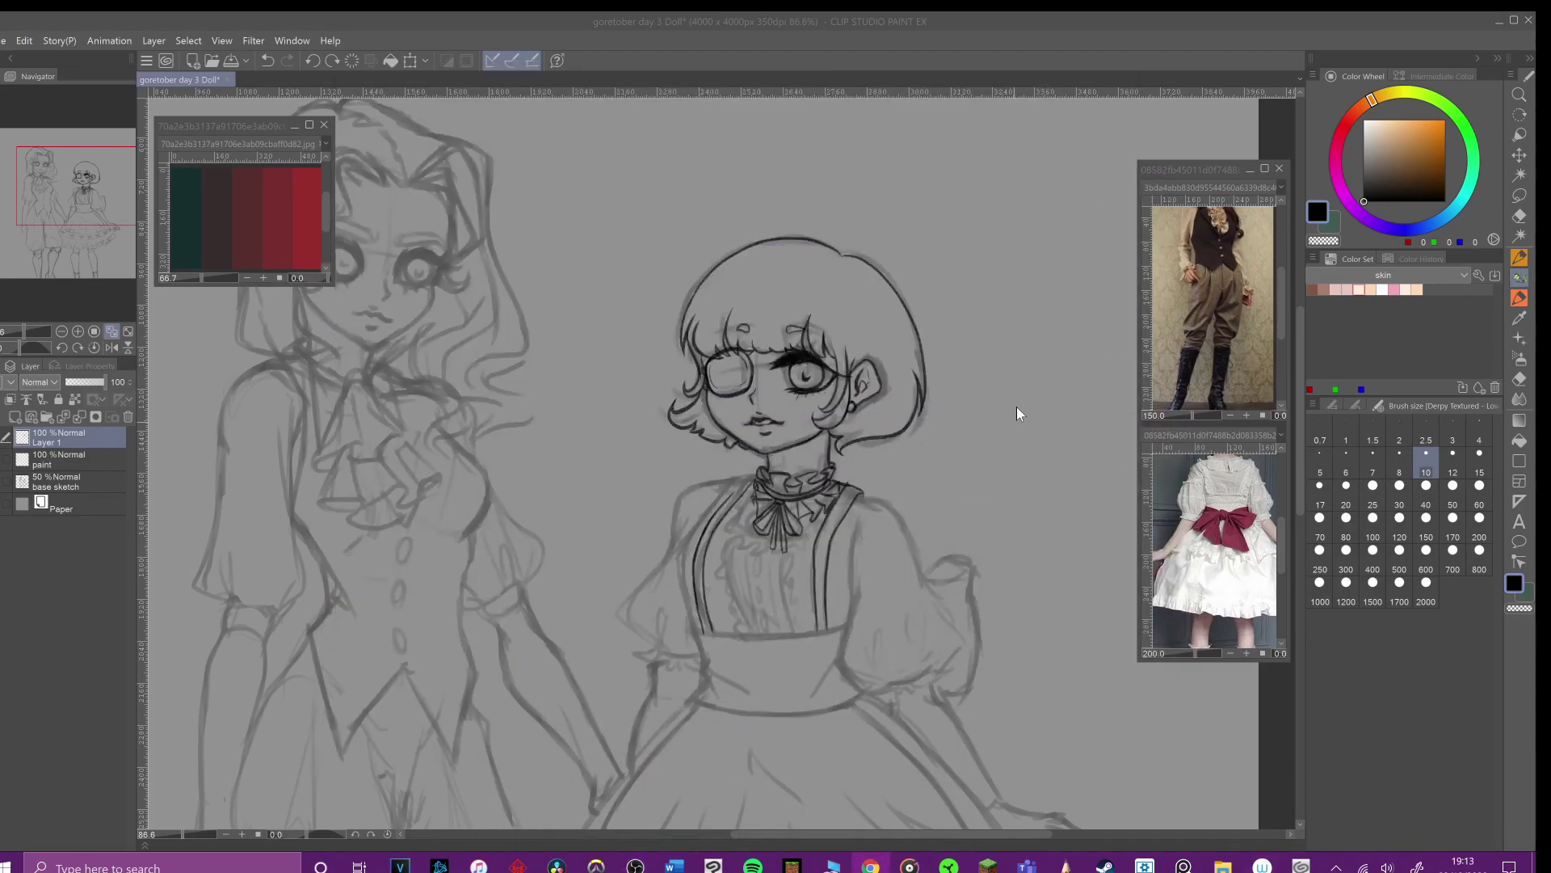
Step: Ink the outer edge of the shoulder strap and the shoulder line on the smaller figure's side nearest the taller one
drag(1035, 497, 1092, 684)
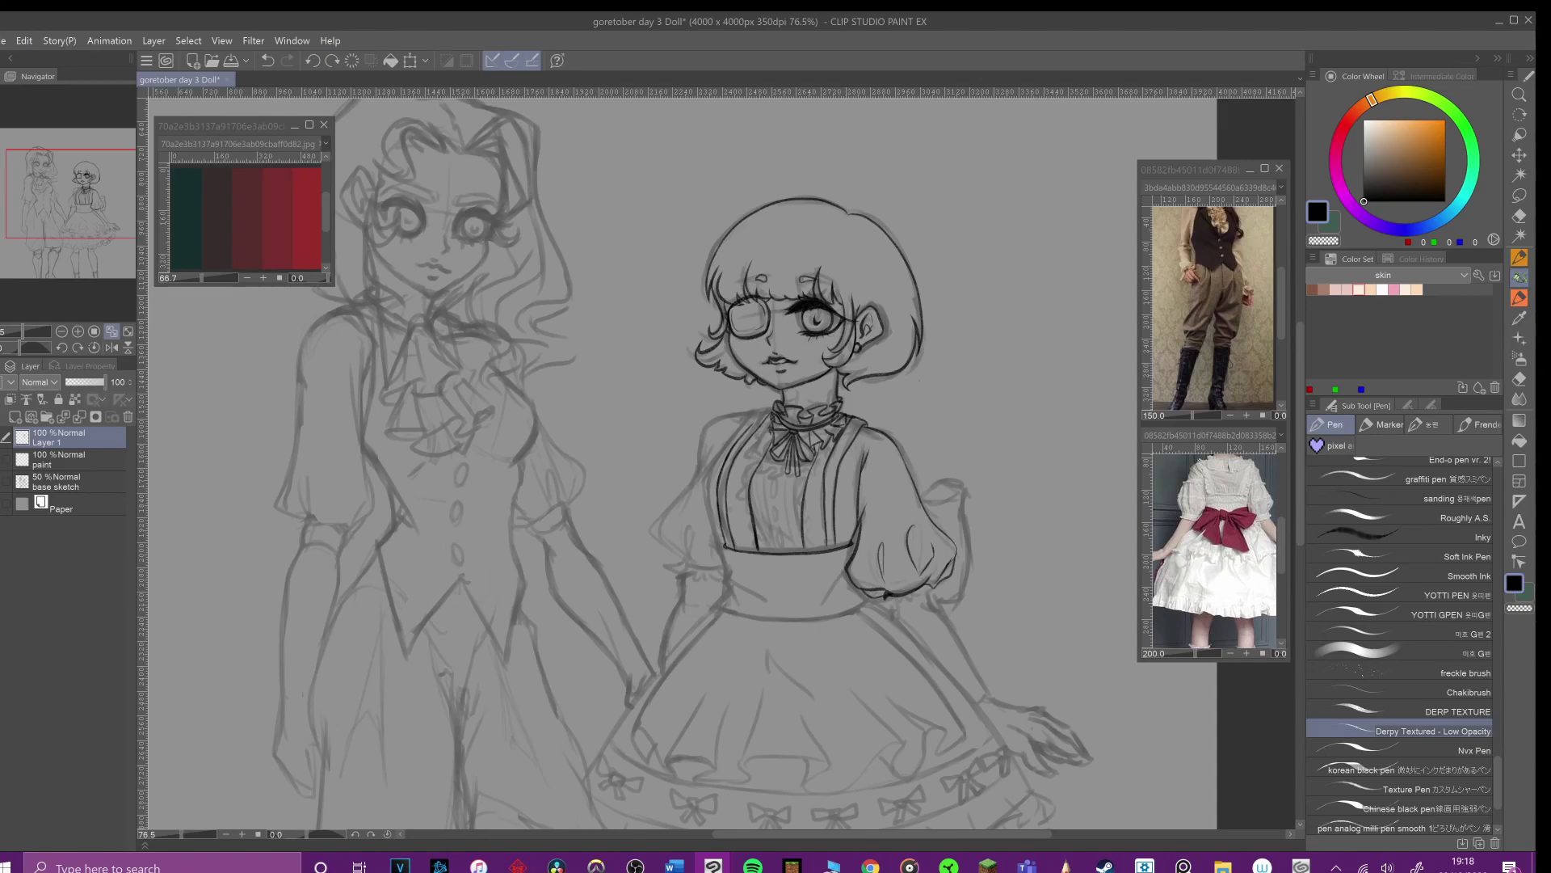
drag(772, 412, 752, 426)
key(ctrl+z)
drag(724, 487, 711, 541)
drag(728, 459, 716, 485)
key(ctrl+z)
mouse_move(772, 408)
mouse_down()
mouse_move(719, 426)
mouse_move(702, 476)
mouse_move(742, 436)
mouse_move(721, 426)
mouse_up()
key(ctrl+z)
key(ctrl+z)
key(ctrl+z)
Step: Close the far sleeve's gathered edge and ink the dress's wide waistband, undoing unwanted strokes
drag(886, 597, 871, 594)
drag(722, 547, 737, 593)
key(ctrl+z)
mouse_move(734, 574)
mouse_down()
mouse_move(728, 595)
mouse_move(862, 595)
mouse_move(843, 596)
mouse_up()
key(ctrl+z)
drag(856, 542, 848, 570)
Step: Ink the smaller figure's puff sleeve on the side nearest the taller figure, undoing unwanted strokes
drag(763, 414, 657, 531)
key(ctrl+z)
key(ctrl+z)
drag(701, 471, 695, 572)
key(ctrl+z)
key(ctrl+z)
scroll(665, 513, up, 1)
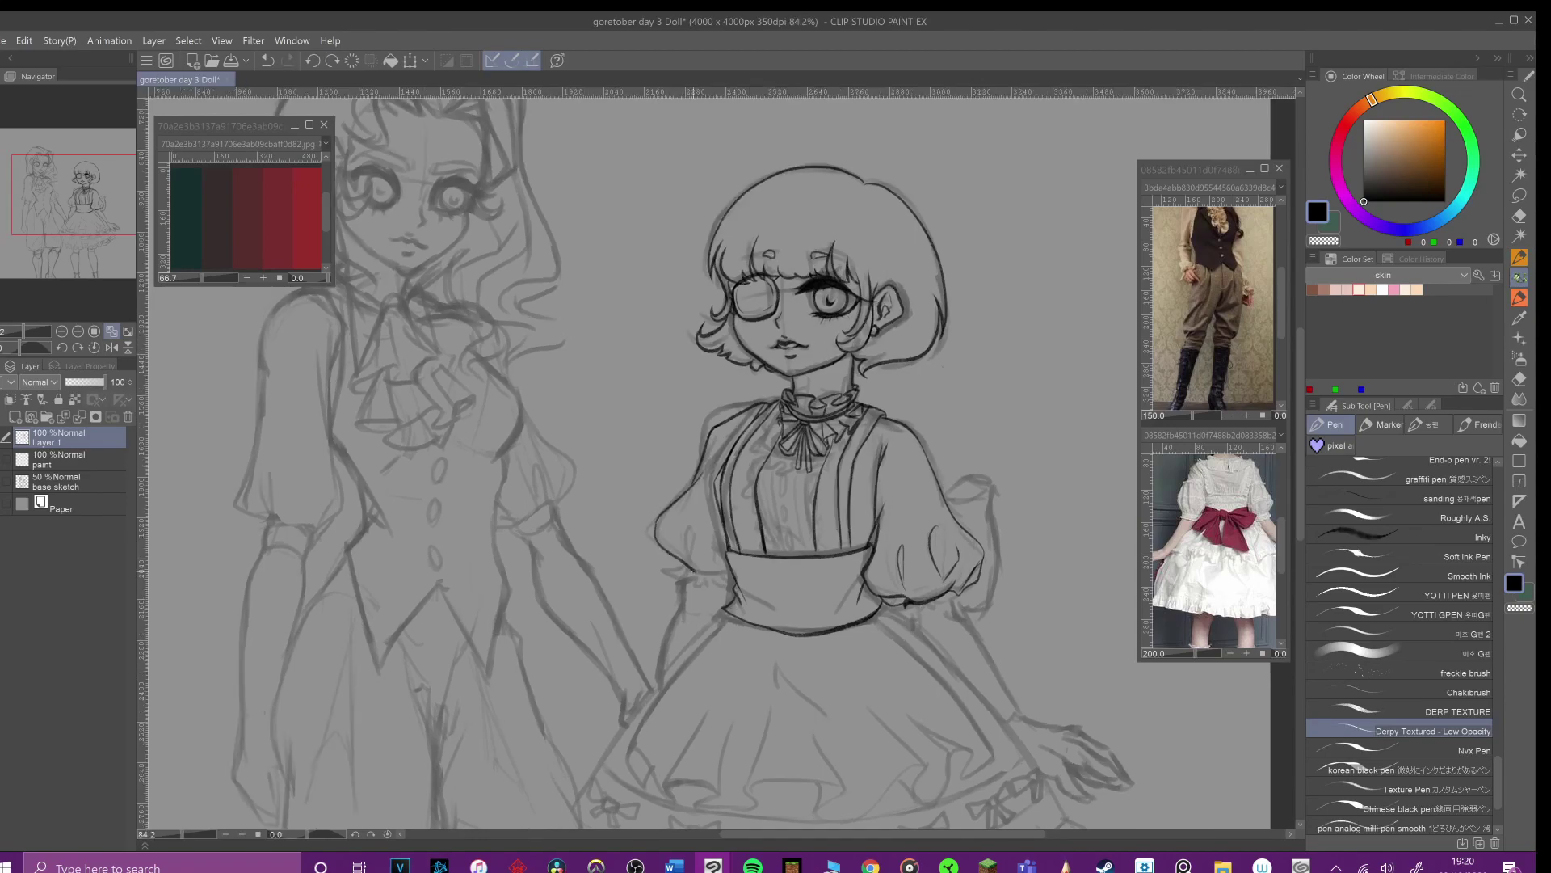
scroll(711, 570, down, 2)
click(5, 42)
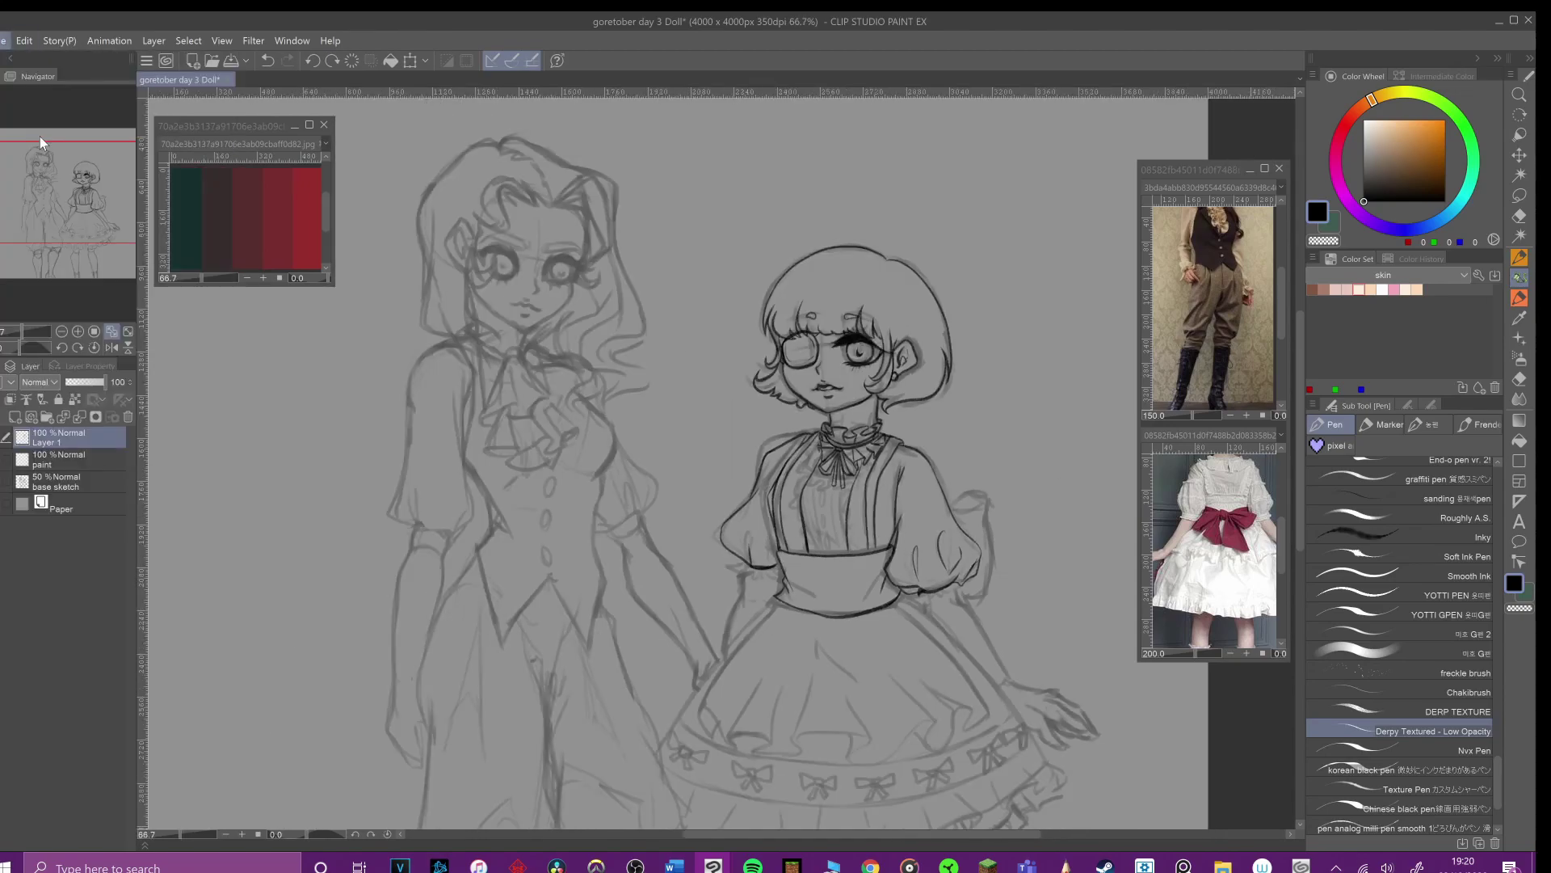
Step: Ink the frilled cuff below the smaller figure's far puff sleeve, undoing and redrawing unwanted strokes
click(1155, 696)
click(1153, 696)
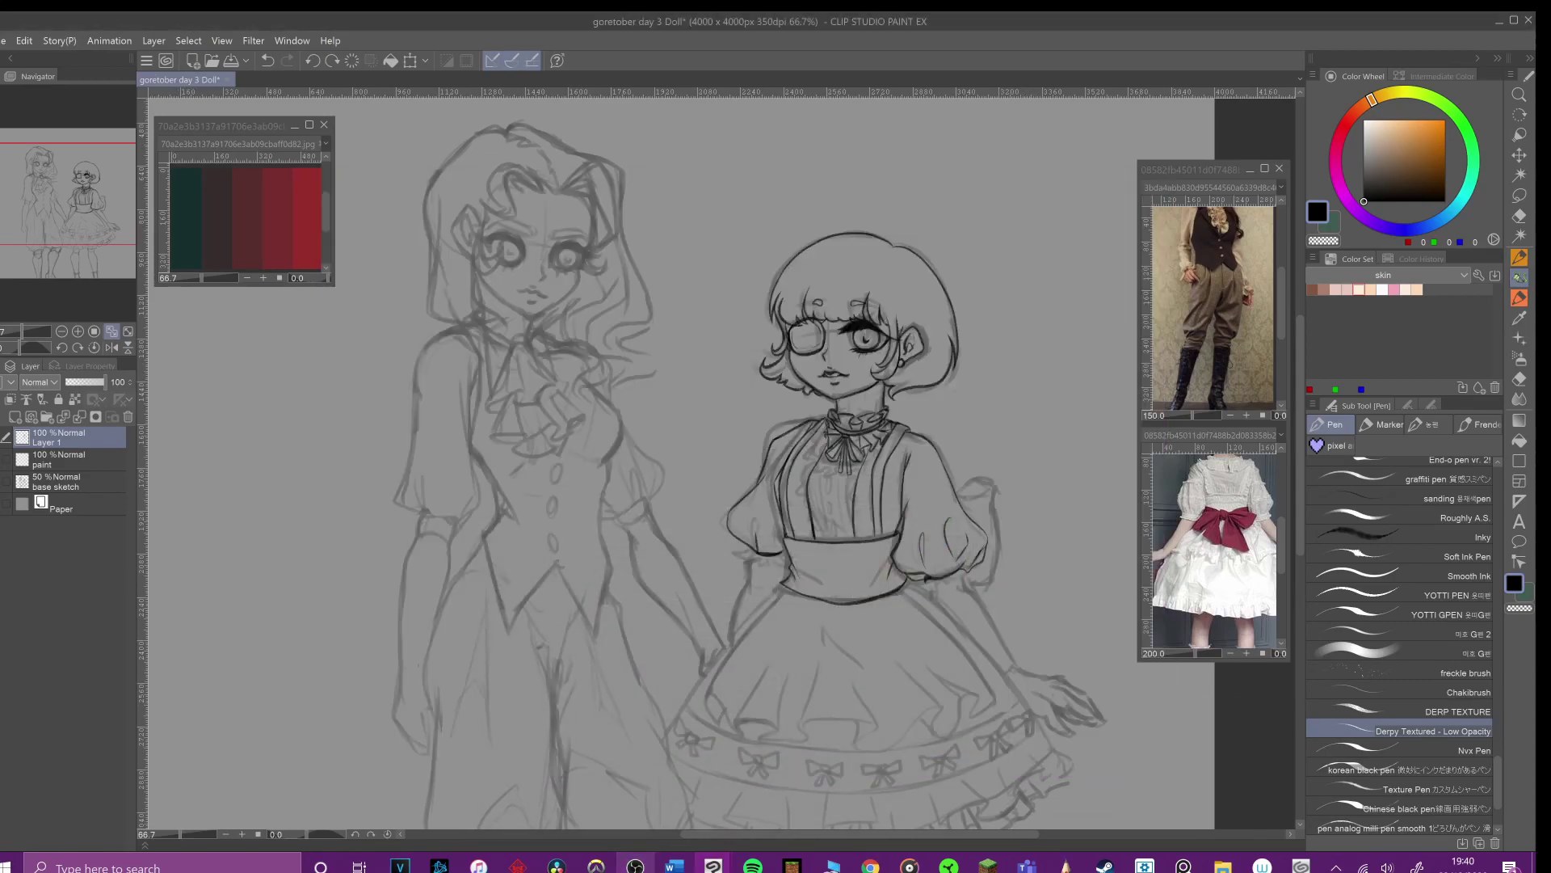
mouse_move(974, 503)
mouse_down()
mouse_move(986, 372)
mouse_move(1000, 373)
mouse_move(990, 449)
mouse_move(942, 467)
mouse_up()
key(ctrl+z)
drag(943, 465, 968, 462)
key(ctrl+z)
key(ctrl+z)
key(ctrl+z)
drag(939, 471, 969, 462)
key(ctrl+z)
Step: Ink the cuff frill and upper forearm below the smaller figure's near puff sleeve, undoing unwanted strokes
mouse_move(762, 437)
mouse_down()
mouse_move(791, 434)
mouse_move(770, 443)
mouse_up()
mouse_move(771, 441)
mouse_down()
mouse_move(796, 437)
mouse_move(736, 521)
mouse_up()
key(ctrl+z)
key(ctrl+z)
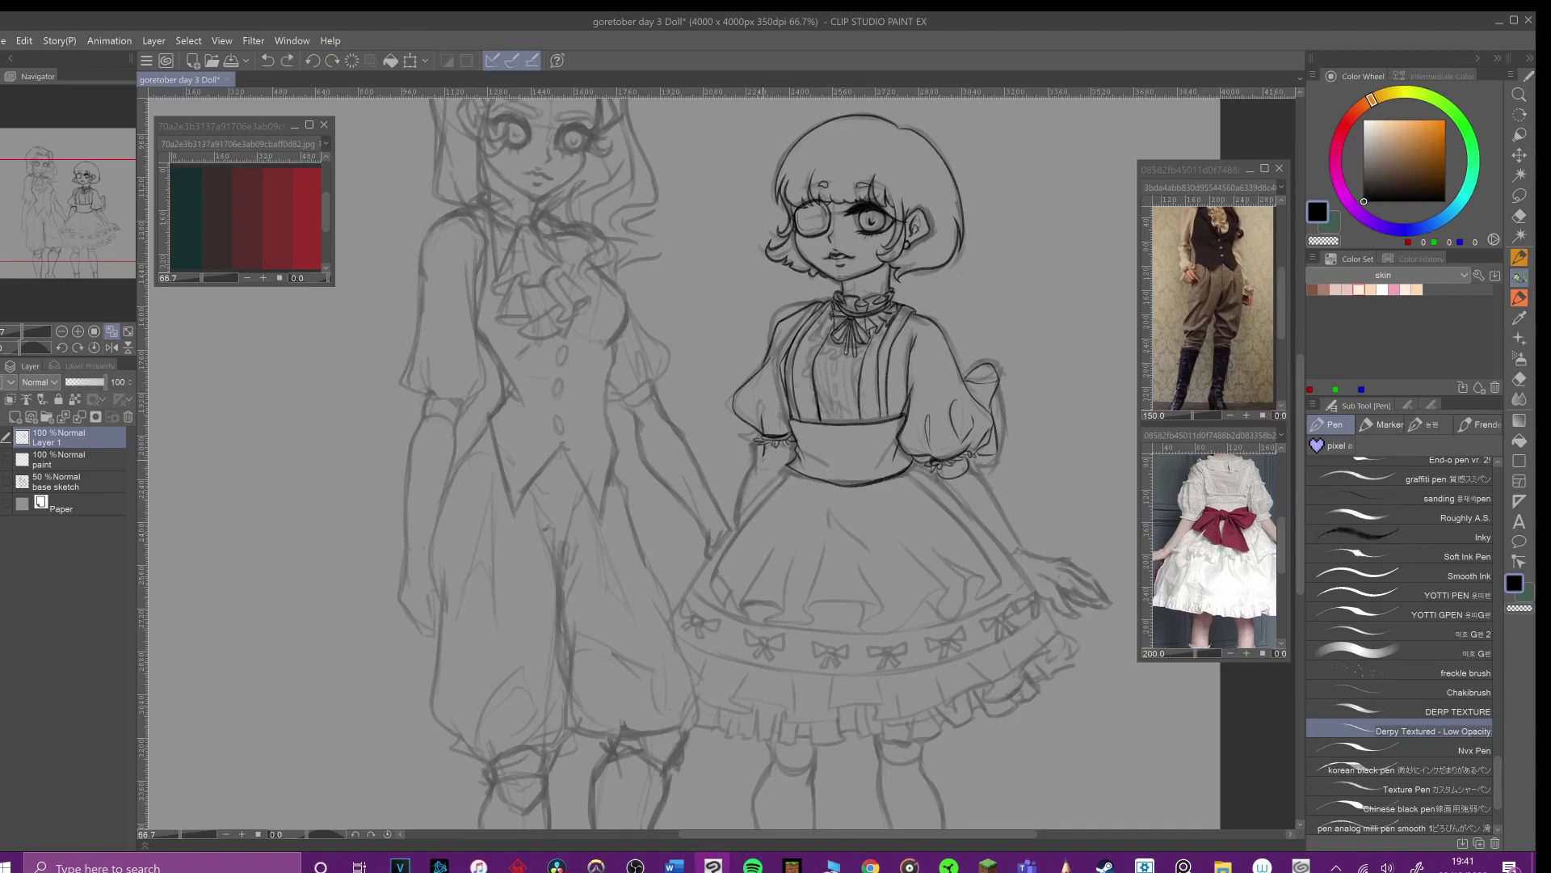
key(ctrl+z)
drag(764, 450, 785, 454)
key(ctrl+z)
Step: Ink both flared side edges of the skirt and the apron edges beneath the waistband, undoing unwanted strokes
mouse_move(763, 458)
mouse_down()
mouse_move(786, 472)
mouse_move(669, 630)
mouse_up()
key(ctrl+z)
key(ctrl+z)
drag(916, 470, 1048, 626)
key(ctrl+z)
mouse_move(919, 467)
mouse_down()
mouse_move(1055, 632)
mouse_move(999, 577)
mouse_up()
key(ctrl+z)
mouse_move(797, 473)
mouse_down()
mouse_move(707, 579)
mouse_move(833, 462)
mouse_move(816, 455)
mouse_up()
key(ctrl+z)
key(ctrl+z)
Step: Ink ruffle trim down the blouse front and the top of the sash bow behind the smaller figure's waist
mouse_move(825, 346)
mouse_down()
mouse_move(875, 347)
mouse_move(809, 390)
mouse_move(816, 419)
mouse_up()
key(ctrl+z)
drag(869, 356, 861, 419)
key(ctrl+z)
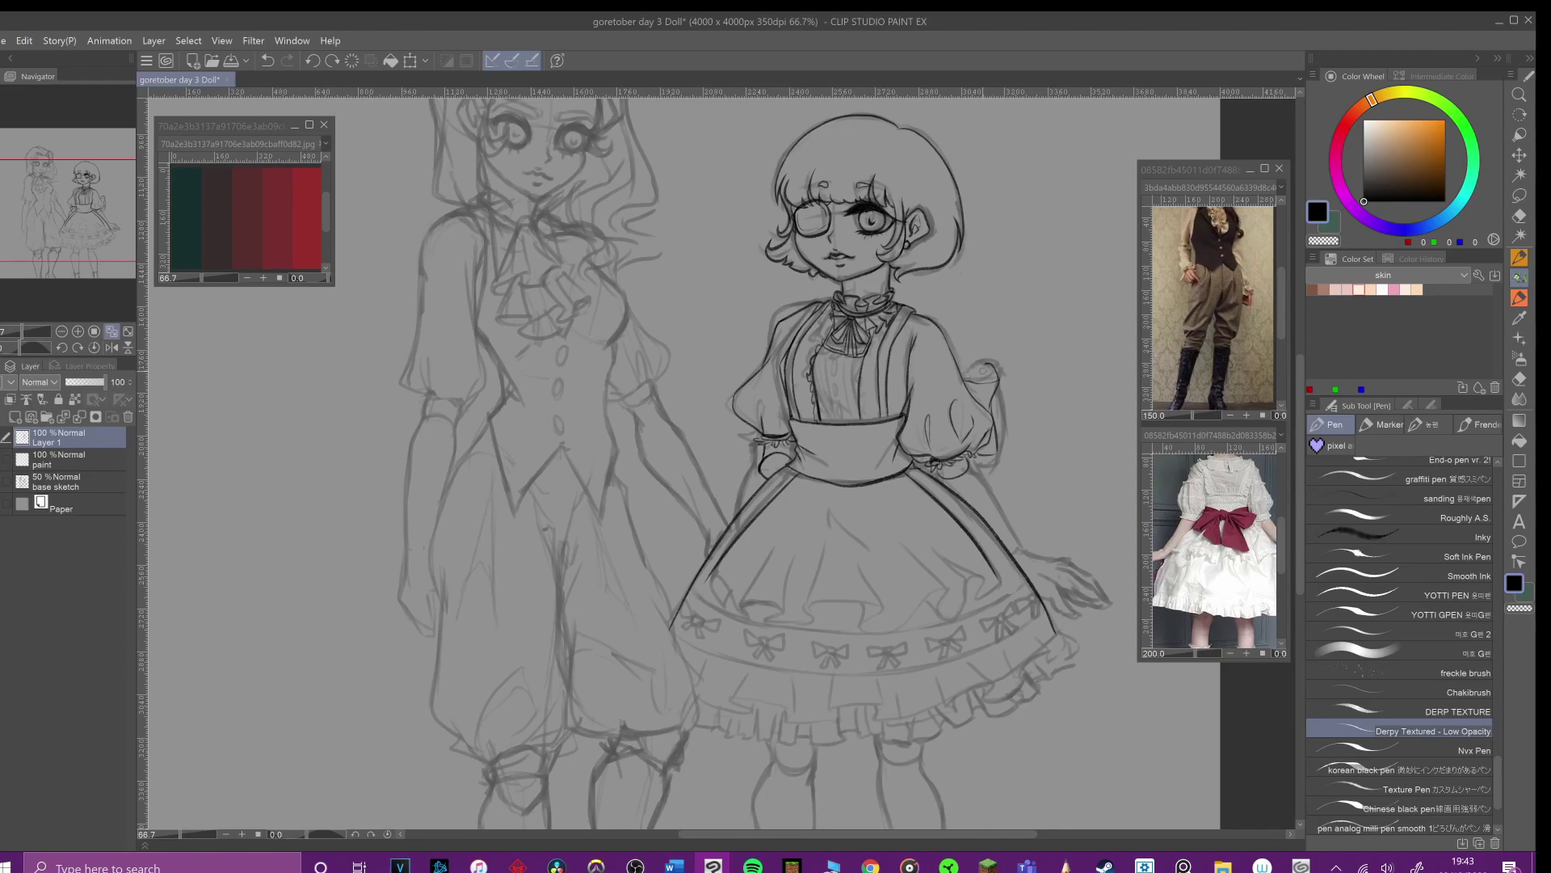
drag(963, 381, 1002, 378)
Step: Ink the wavy, ruffled hem of the apron layer across the skirt
drag(999, 600, 941, 624)
key(ctrl+z)
mouse_move(709, 580)
mouse_down()
mouse_move(744, 615)
mouse_move(863, 624)
mouse_move(930, 623)
mouse_move(977, 577)
mouse_up()
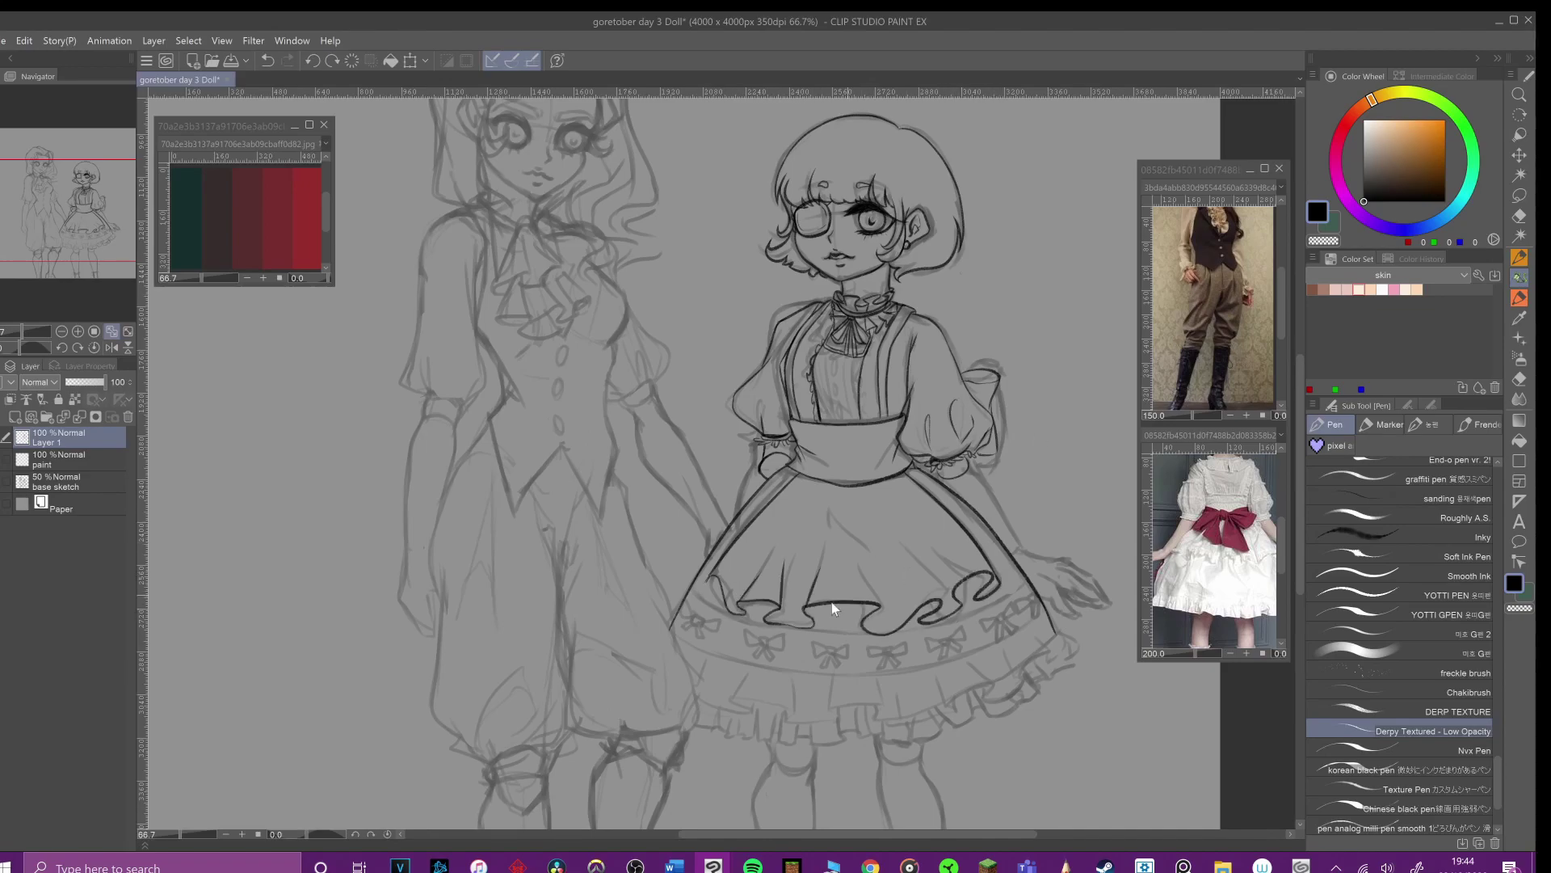
Step: Add fold lines rising from the apron's ruffled hem and ink the apron's side edge
drag(805, 604, 821, 576)
drag(879, 604, 865, 575)
mouse_move(940, 601)
mouse_down()
mouse_move(917, 577)
mouse_move(965, 555)
mouse_move(952, 551)
mouse_up()
key(ctrl+z)
drag(816, 607, 813, 625)
drag(705, 585, 764, 472)
Step: Ink the second ruffle trim on the blouse front and try a line for the smaller figure's outstretched forearm
drag(876, 335, 862, 387)
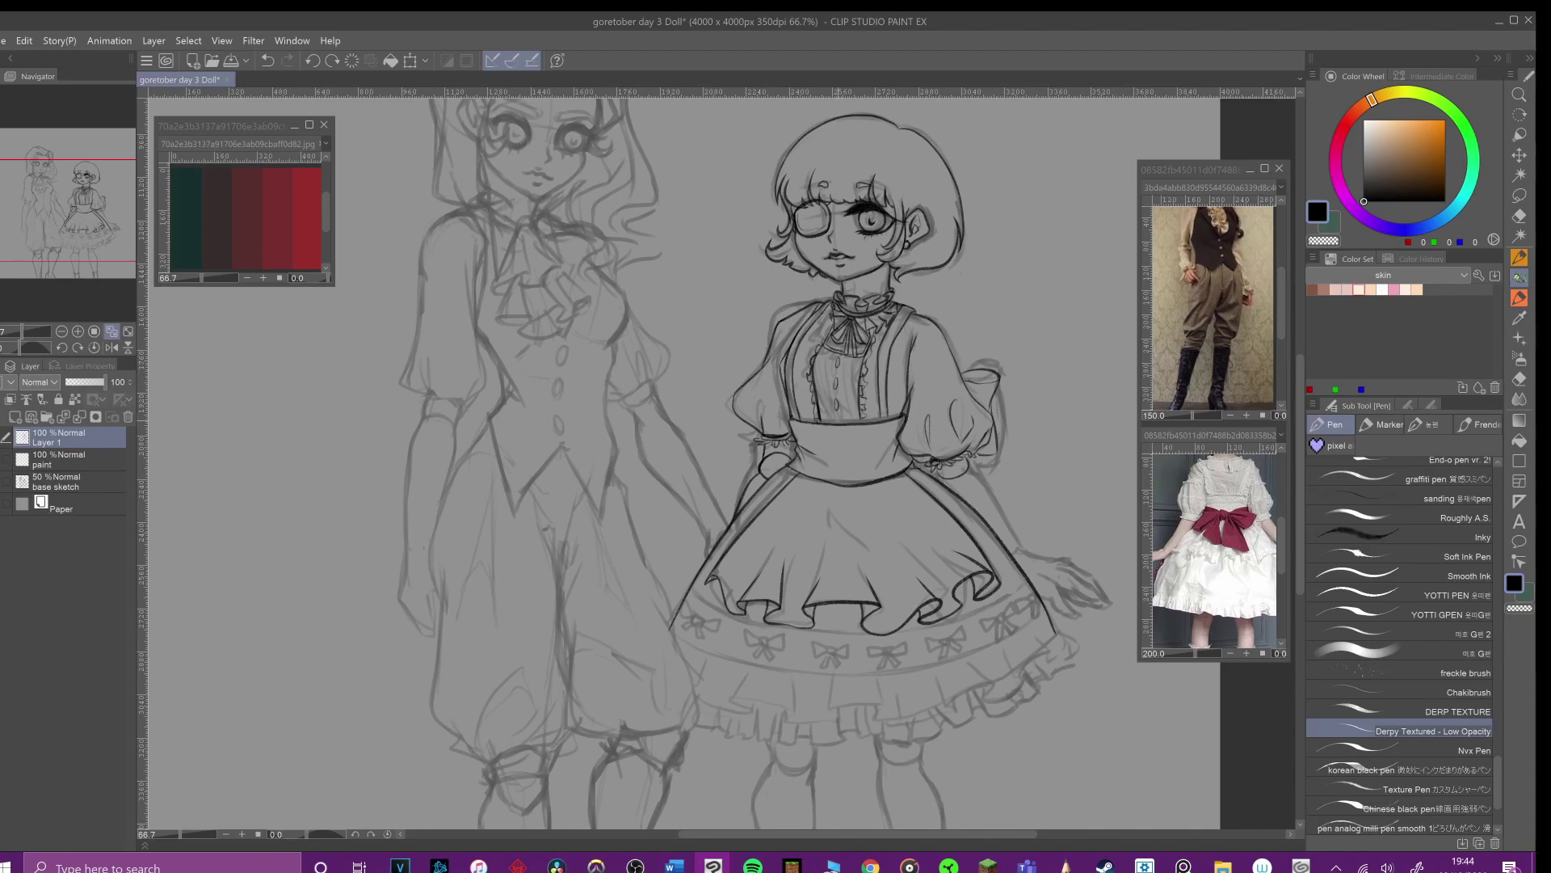
drag(848, 419, 857, 356)
key(ctrl+z)
drag(1008, 440, 1023, 534)
key(ctrl+z)
Step: Ink the outer edge of the taller figure's breeches and the adjacent vest side down to its point, undoing unwanted strokes
mouse_move(616, 461)
mouse_down()
mouse_move(699, 715)
mouse_move(636, 716)
mouse_up()
key(ctrl+z)
mouse_move(614, 332)
mouse_down()
mouse_move(745, 345)
mouse_move(741, 426)
mouse_up()
key(ctrl+z)
drag(746, 343, 742, 425)
mouse_move(741, 418)
mouse_down()
mouse_move(732, 524)
mouse_move(715, 487)
mouse_move(732, 525)
mouse_up()
key(ctrl+z)
key(ctrl+z)
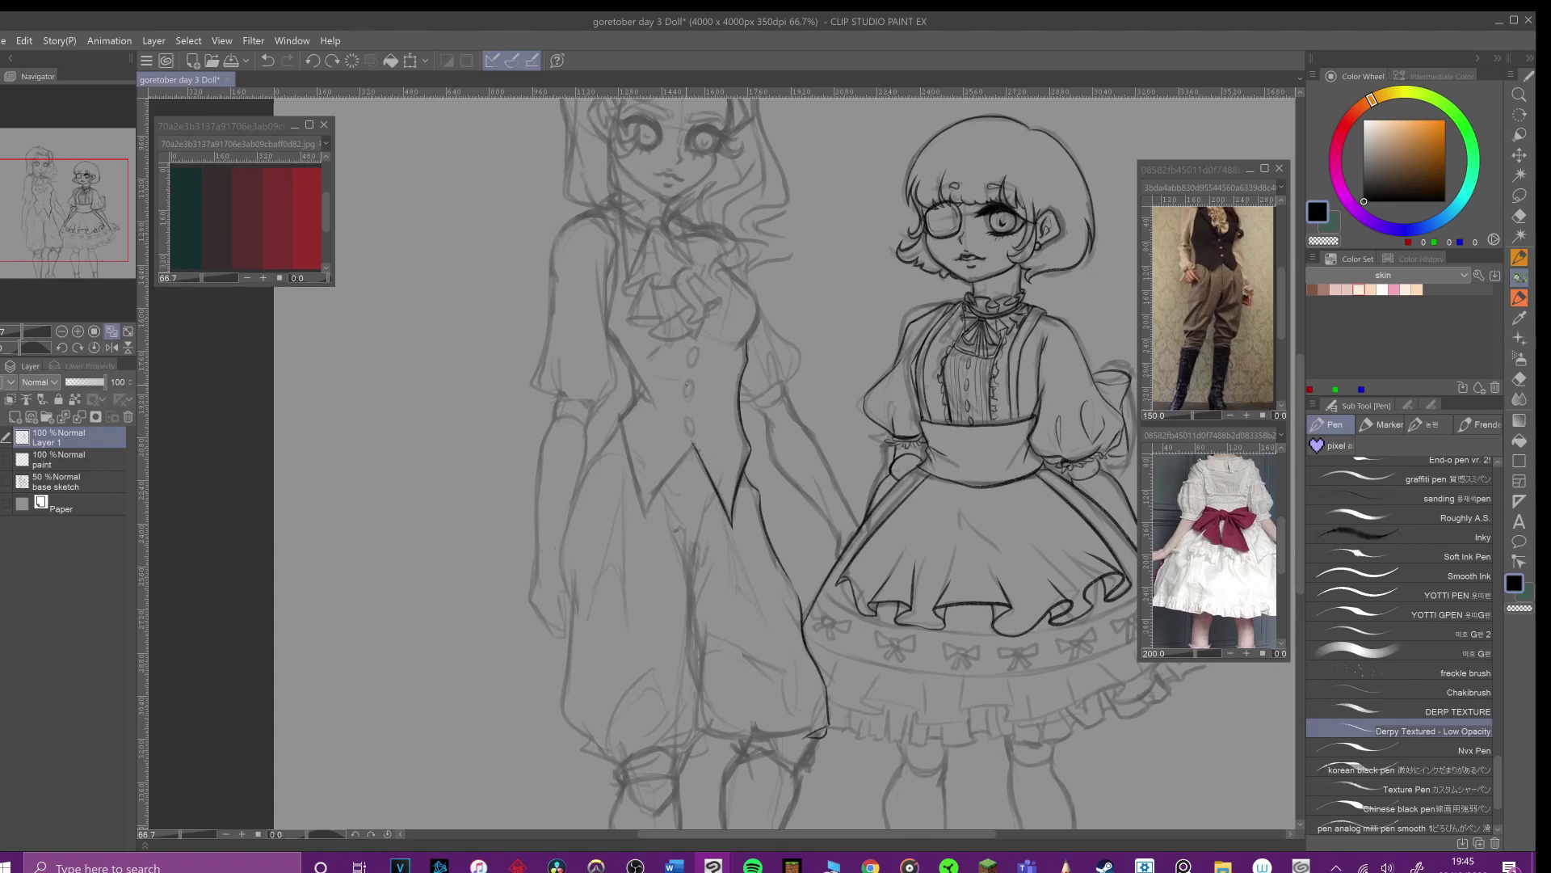
Step: Ink the taller figure's remaining vest point, center notch and opposite side up to the chest
drag(694, 446, 644, 511)
key(ctrl+z)
drag(694, 447, 645, 516)
drag(624, 415, 645, 515)
drag(633, 359, 623, 416)
drag(607, 326, 634, 377)
Step: Ink the smaller figure's outstretched forearm down to the wrist, undoing unwanted strokes
drag(786, 210, 834, 331)
mouse_move(1141, 699)
mouse_down()
mouse_move(1105, 604)
mouse_move(903, 558)
mouse_move(997, 533)
mouse_move(1014, 546)
mouse_move(994, 549)
mouse_up()
key(ctrl+z)
key(ctrl+z)
key(ctrl+z)
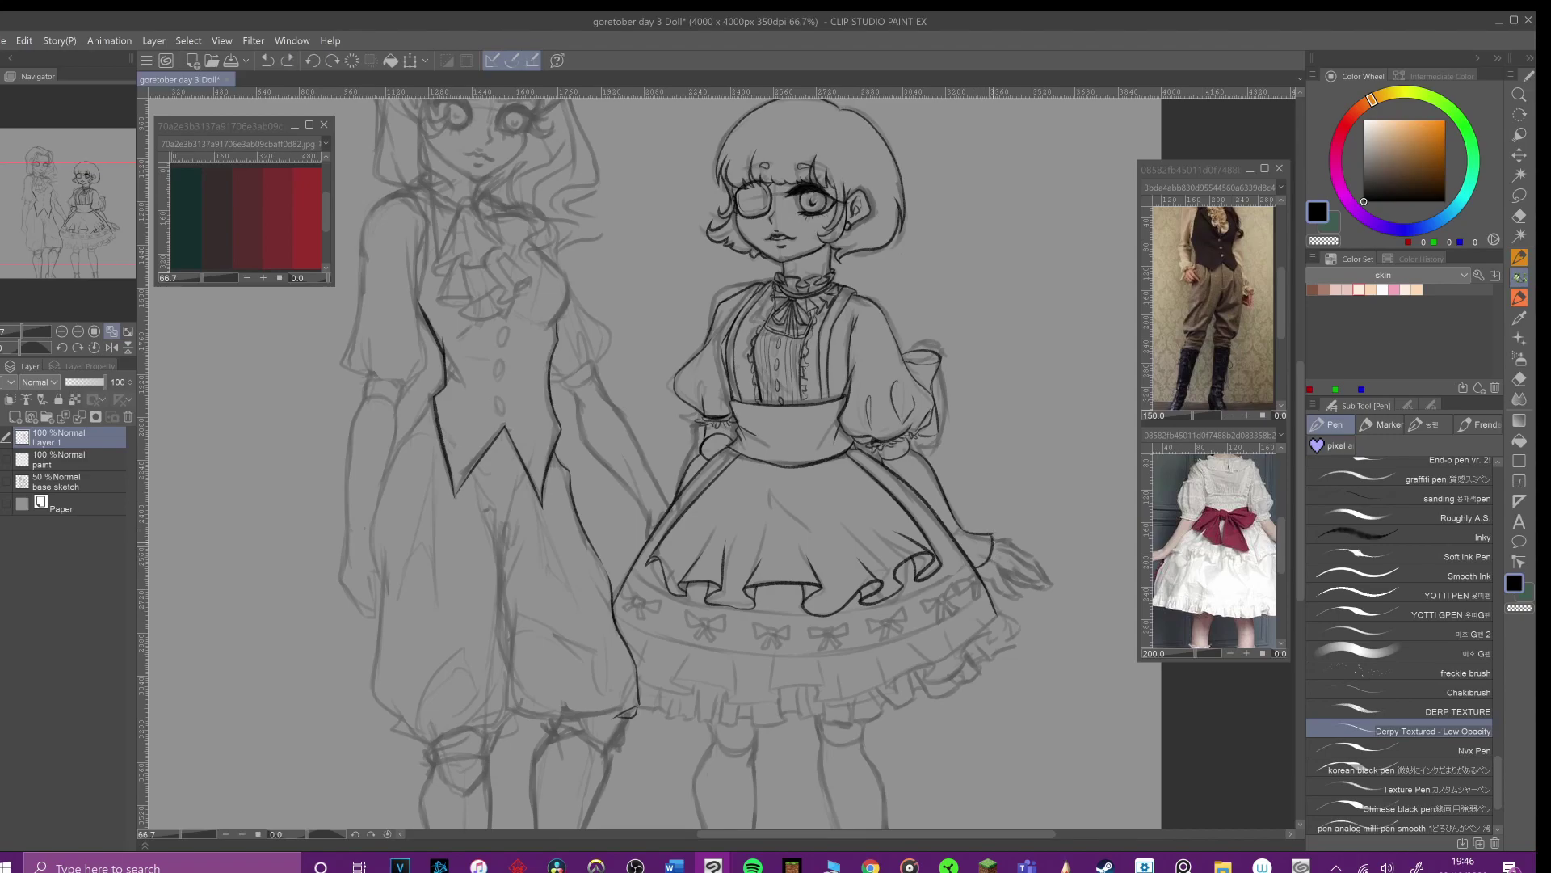
Step: Ink the back of the smaller figure's outstretched hand and its fingers, undoing unwanted strokes
mouse_move(993, 533)
mouse_down()
mouse_move(1020, 535)
mouse_move(996, 541)
mouse_move(1025, 564)
mouse_up()
key(ctrl+z)
key(ctrl+z)
key(ctrl+z)
key(ctrl+z)
drag(1005, 547, 1031, 576)
drag(993, 553, 1029, 582)
key(ctrl+z)
drag(1002, 568, 1017, 583)
key(ctrl+z)
drag(993, 569, 1008, 580)
mouse_move(1007, 580)
mouse_down()
mouse_move(1014, 601)
mouse_move(956, 291)
mouse_move(1000, 528)
mouse_move(1026, 532)
mouse_up()
key(ctrl+z)
key(ctrl+z)
drag(999, 505, 1015, 518)
key(ctrl+z)
key(ctrl+z)
key(ctrl+z)
mouse_move(975, 464)
mouse_down()
mouse_move(1024, 477)
mouse_move(1030, 529)
mouse_move(1003, 505)
mouse_move(1010, 493)
mouse_move(1056, 525)
mouse_up()
key(ctrl+z)
Step: Select the smaller figure's inked hand with the lasso, adjust it and clear the selection
key(m)
click(1446, 404)
click(1409, 482)
click(1397, 543)
key(Return)
key(ctrl+d)
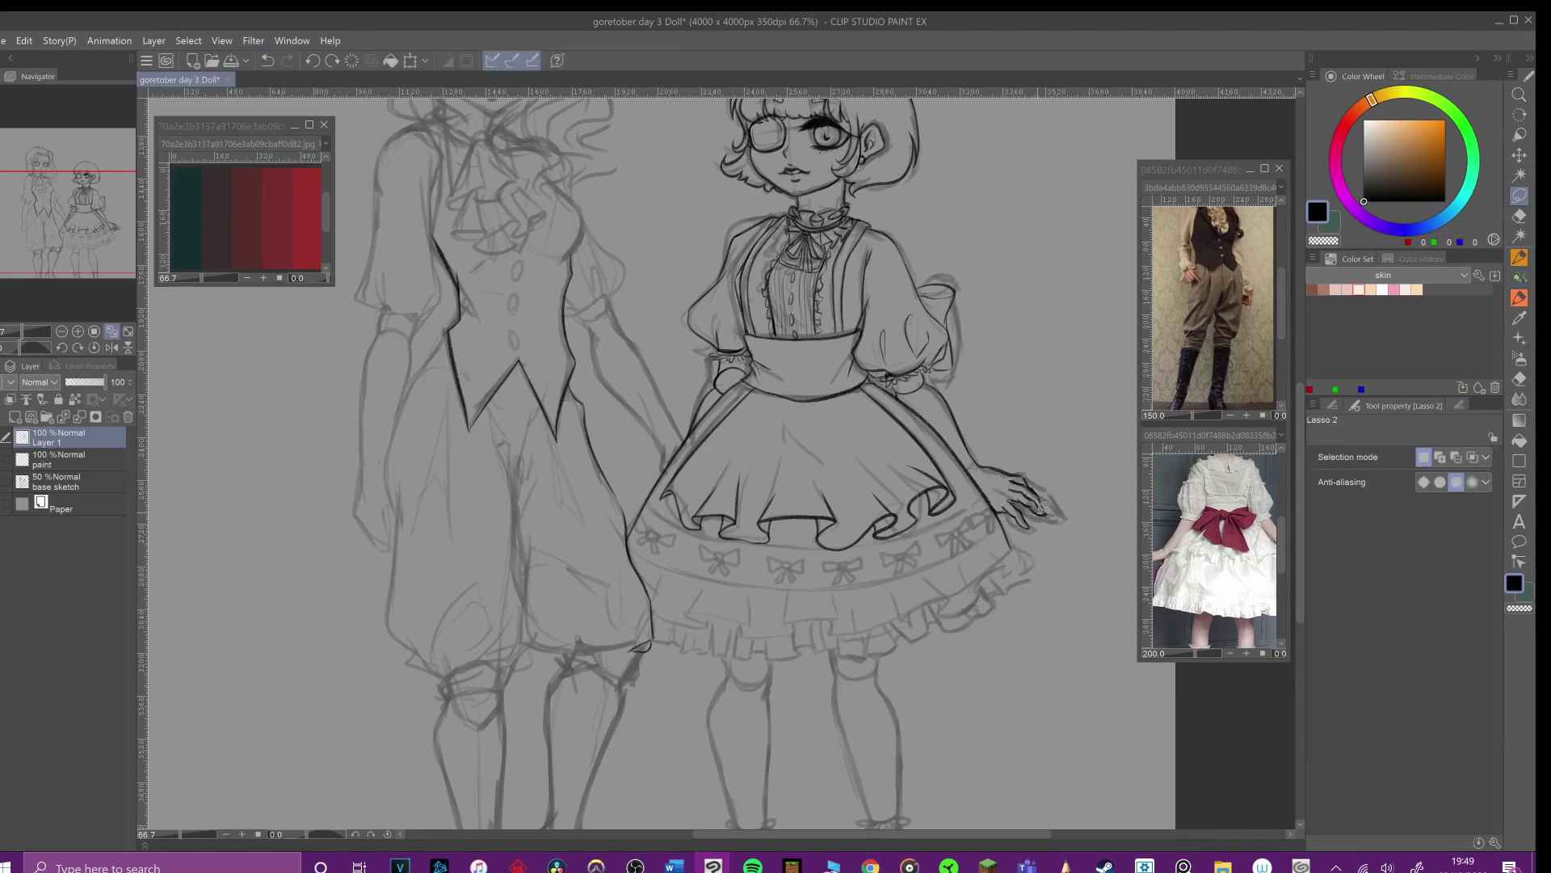
Step: Ink the long curve along the smaller figure's lower skirt and the first folds of its flounce with the textured pen
key(p)
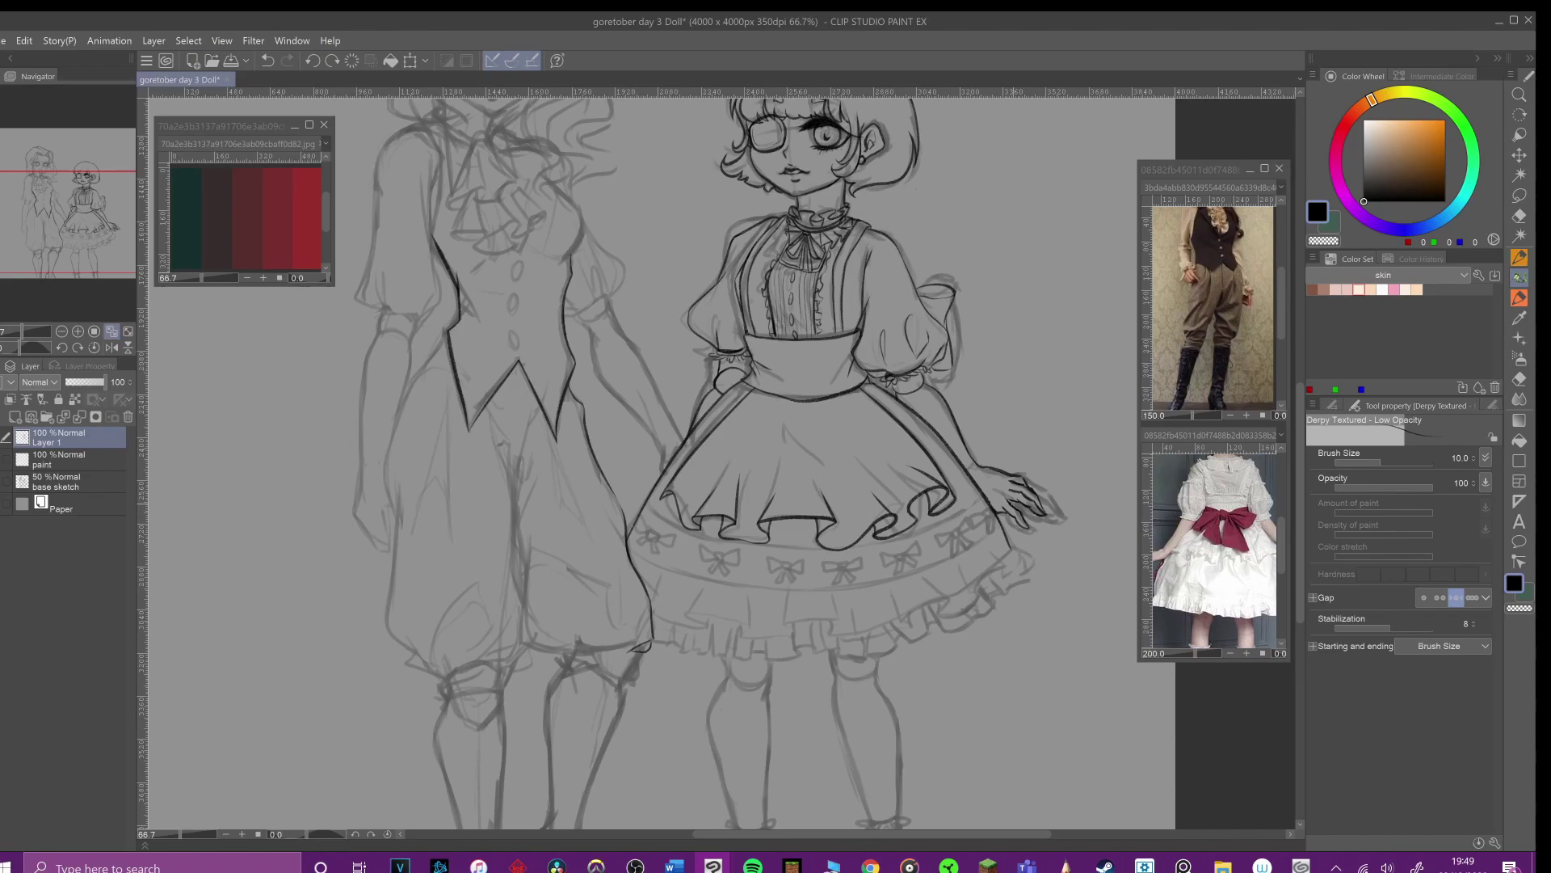
drag(903, 512, 942, 444)
mouse_move(1050, 478)
mouse_down()
mouse_move(1063, 484)
mouse_move(951, 556)
mouse_move(723, 551)
mouse_move(687, 527)
mouse_move(725, 544)
mouse_up()
mouse_move(792, 529)
mouse_down()
mouse_move(788, 554)
mouse_move(822, 553)
mouse_up()
mouse_move(882, 526)
mouse_down()
mouse_move(875, 551)
mouse_move(936, 553)
mouse_up()
mouse_move(991, 504)
mouse_down()
mouse_move(972, 531)
mouse_move(1006, 524)
mouse_up()
Step: Ink the ruffled trim at the skirt's outer edge below the outstretched hand, undoing unwanted strokes
mouse_move(1045, 472)
mouse_down()
mouse_move(1026, 494)
mouse_move(1048, 517)
mouse_up()
mouse_move(1035, 508)
mouse_down()
mouse_move(1046, 526)
mouse_move(1010, 554)
mouse_move(1045, 528)
mouse_move(1035, 541)
mouse_up()
key(ctrl+z)
key(ctrl+z)
drag(1036, 520, 1027, 547)
drag(1027, 546, 968, 555)
key(ctrl+z)
key(ctrl+z)
Step: Continue inking the skirt's ruffled bottom trim from the outer edge toward the center
mouse_move(966, 539)
mouse_down()
mouse_move(969, 565)
mouse_move(946, 573)
mouse_up()
drag(939, 560, 924, 581)
drag(935, 577, 900, 586)
drag(906, 582, 836, 584)
drag(838, 551, 834, 581)
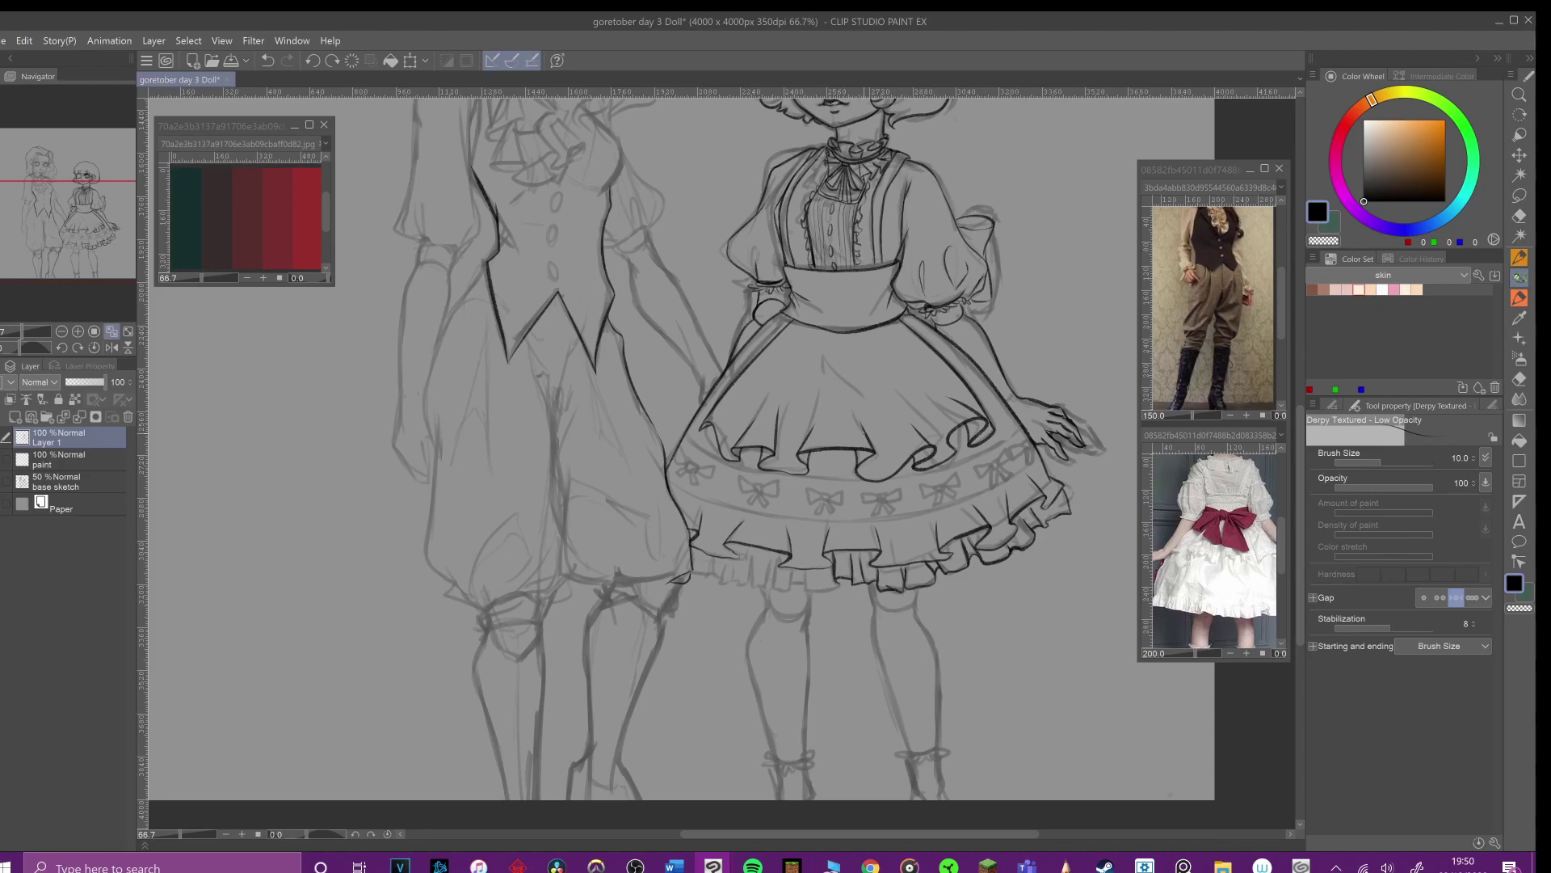
Step: Ink the third bow on the skirt band counted from the outstretched hand, undoing stray strokes
drag(1045, 450, 1050, 475)
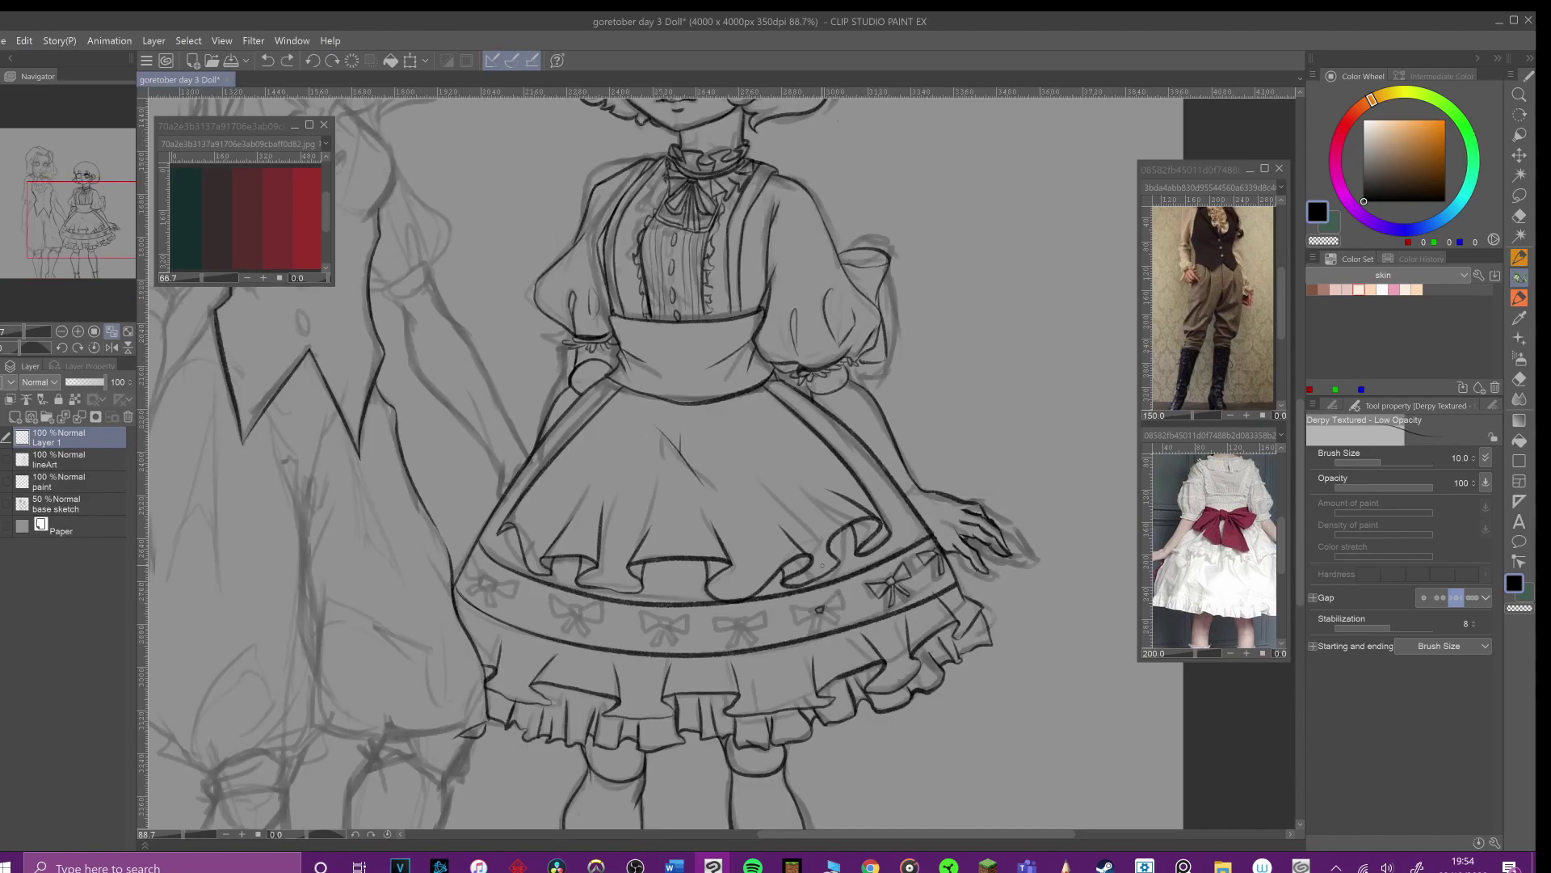
drag(823, 607, 846, 592)
key(ctrl+z)
drag(823, 612, 848, 606)
mouse_move(846, 592)
mouse_down()
mouse_move(849, 607)
mouse_move(793, 619)
mouse_move(813, 633)
mouse_up()
key(ctrl+z)
drag(821, 612, 837, 629)
Step: Ink the loops and tails of the skirt-band bow just beside the center on the outstretched hand's side
key(alt+Tab)
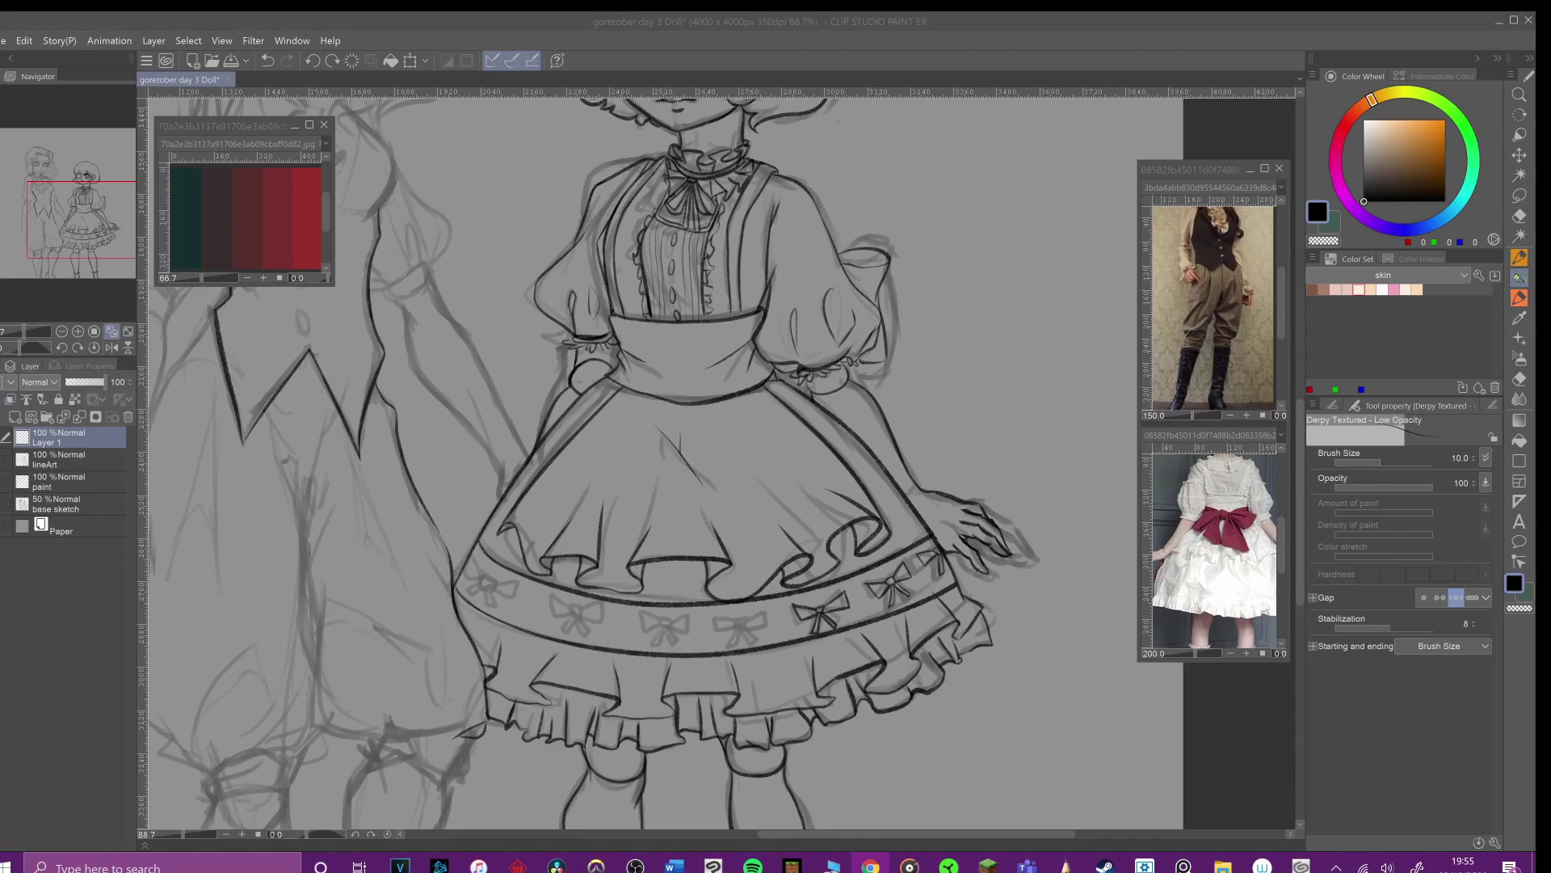
key(alt+Tab)
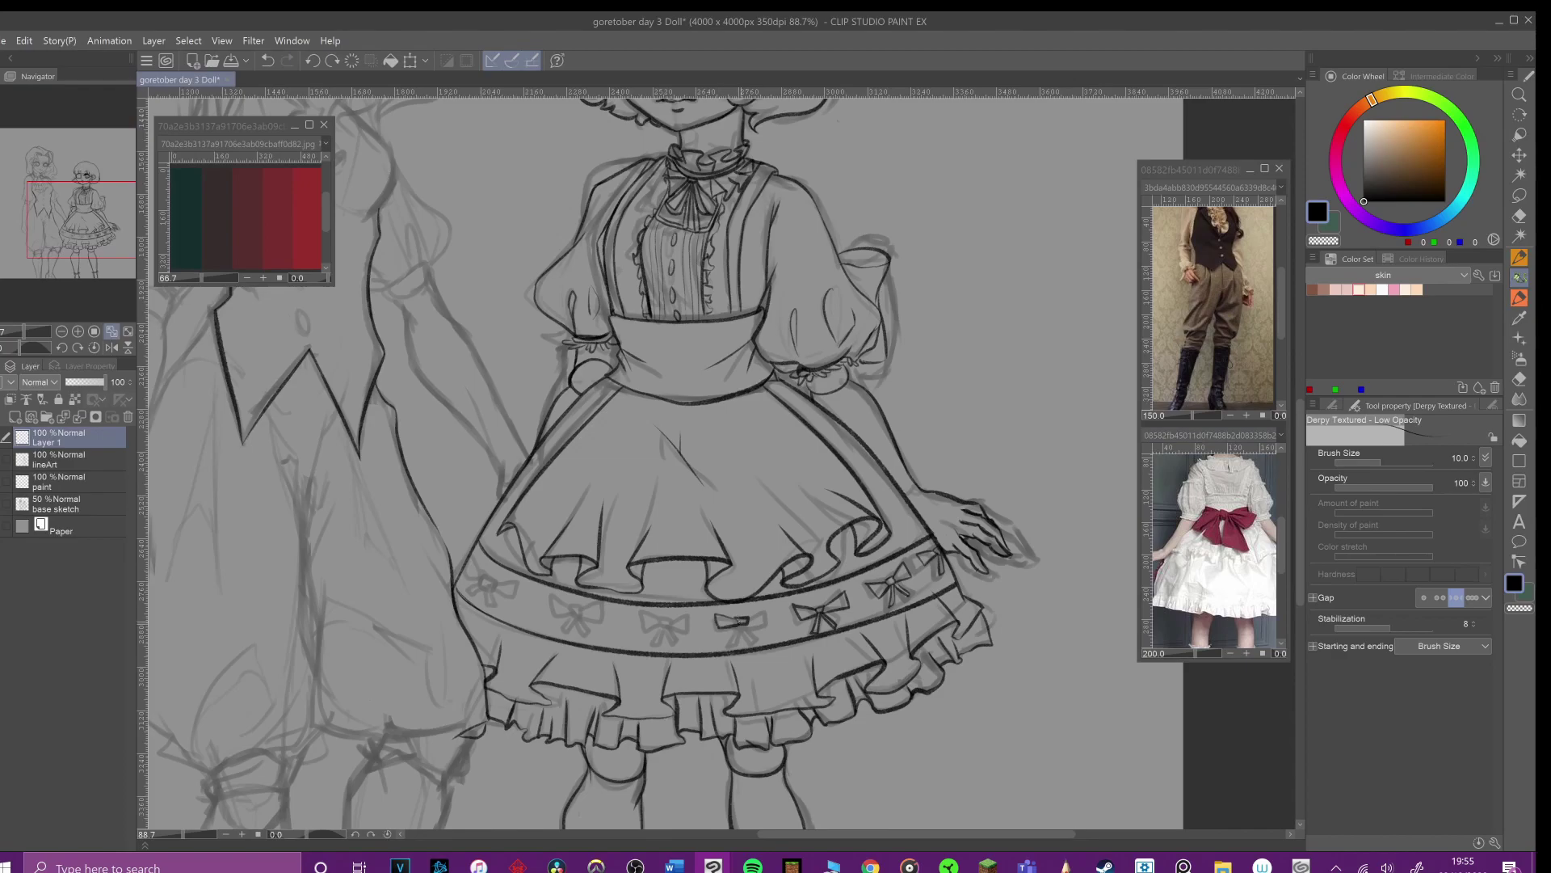
drag(744, 619, 778, 607)
mouse_move(741, 620)
mouse_down()
mouse_move(714, 615)
mouse_move(740, 627)
mouse_up()
mouse_move(737, 623)
mouse_down()
mouse_move(732, 649)
mouse_move(756, 646)
mouse_up()
Step: Ink the loops, knot and tails of the next skirt-band bow toward the taller figure
drag(667, 622, 630, 611)
drag(647, 624, 696, 619)
key(ctrl+z)
mouse_move(696, 619)
mouse_down()
mouse_move(668, 631)
mouse_move(637, 612)
mouse_up()
drag(637, 612, 659, 630)
mouse_move(658, 633)
mouse_down()
mouse_move(647, 649)
mouse_move(671, 649)
mouse_up()
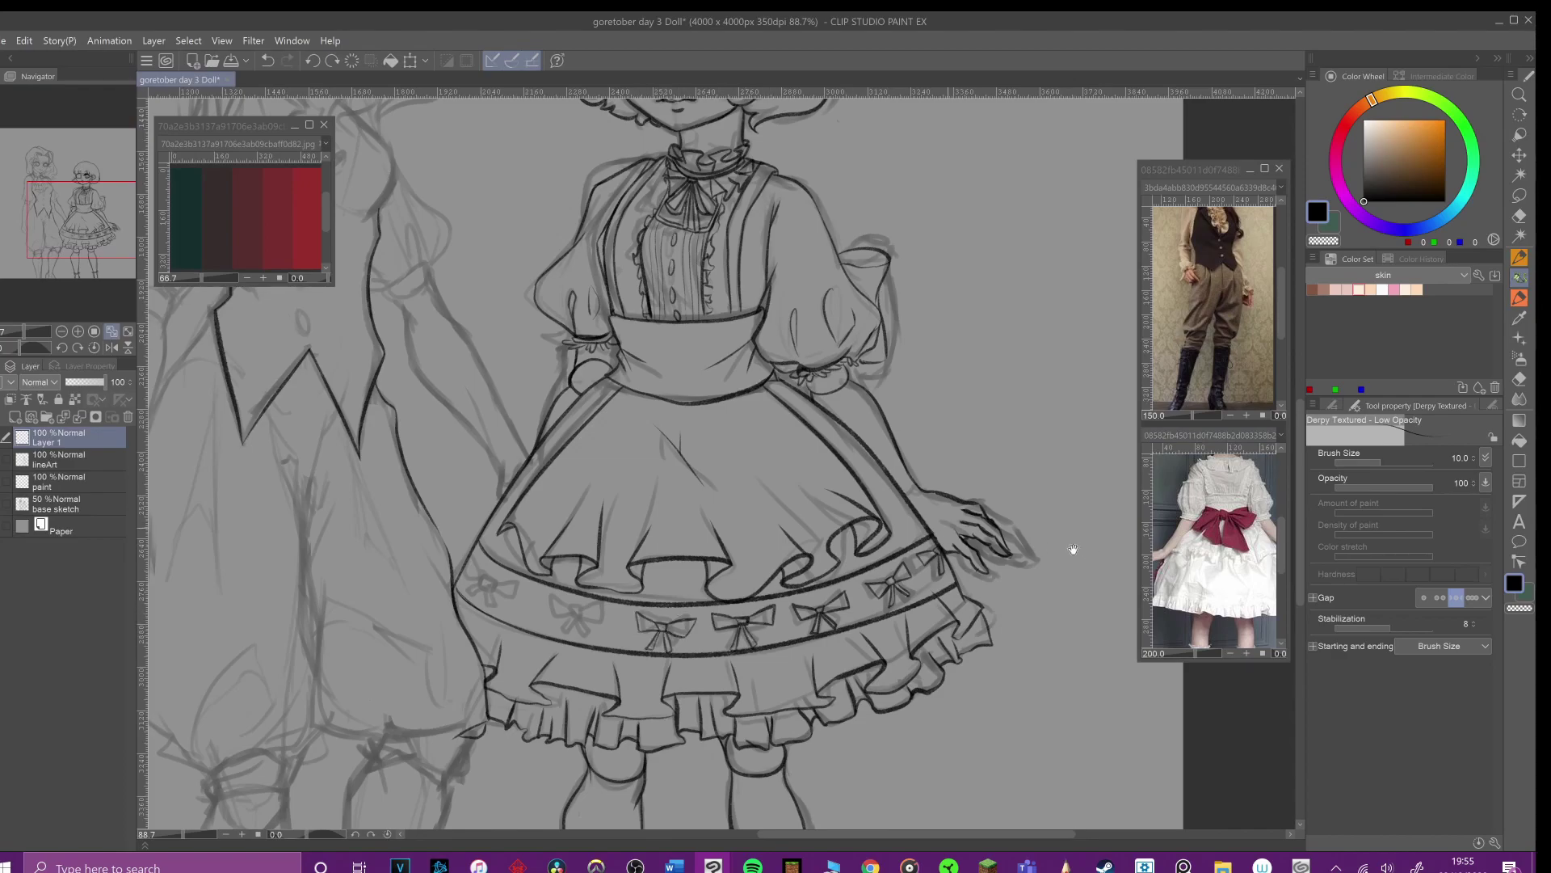
Step: Save the drawing
drag(781, 588, 879, 491)
click(3, 40)
click(31, 146)
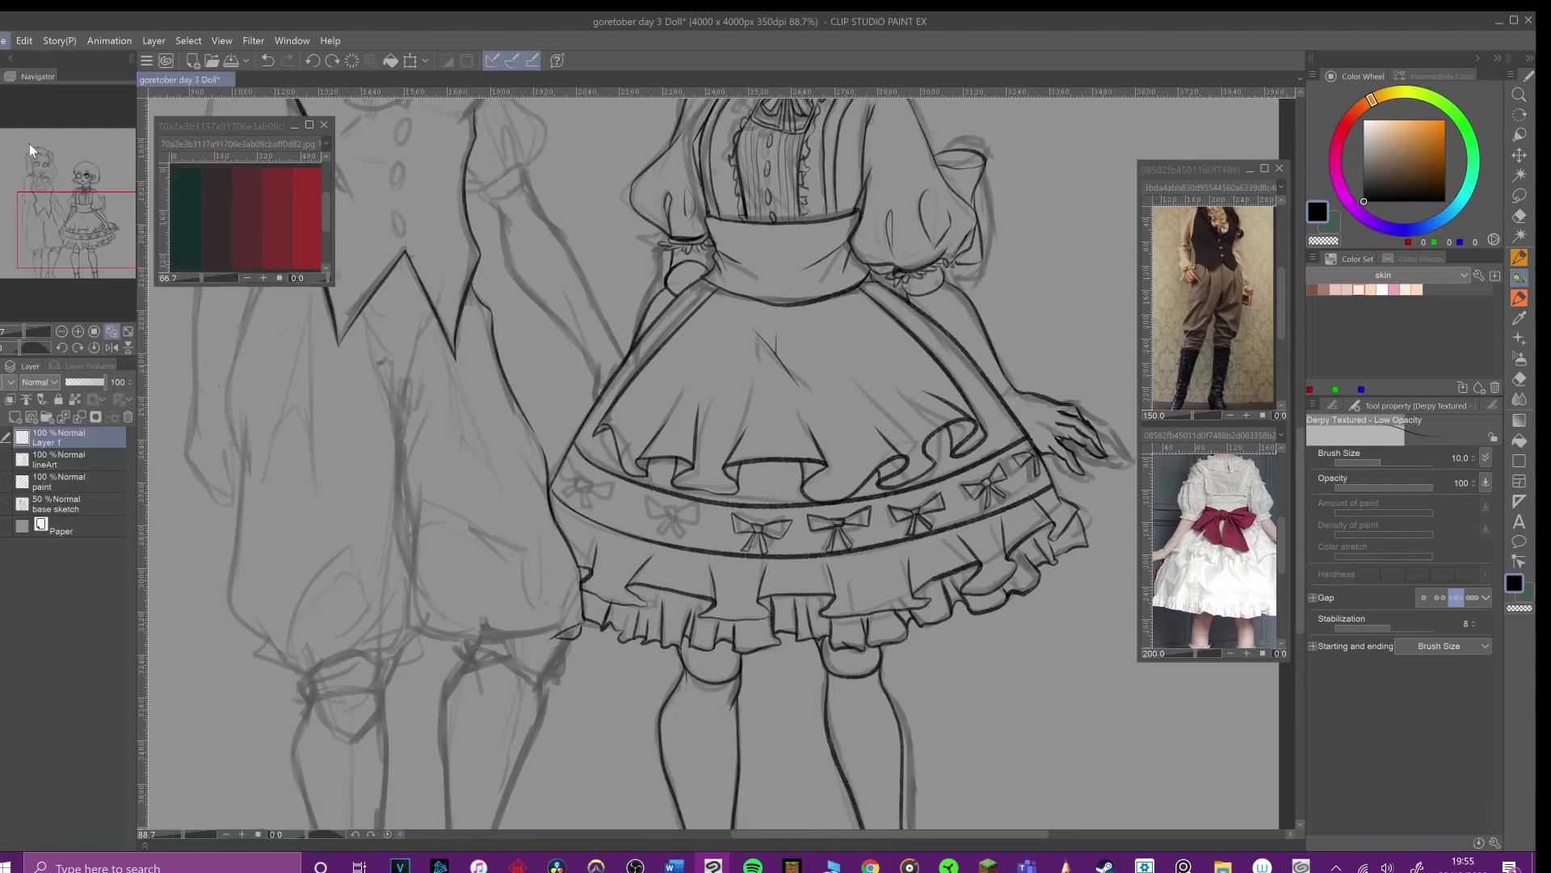
Step: Undo and restore recent strokes, and ink the second skirt-band bow from the taller figure's side
scroll(848, 548, up, 1)
key(ctrl+z)
key(ctrl+z)
key(ctrl+z)
key(ctrl+z)
click(290, 63)
click(290, 64)
click(289, 64)
key(ctrl+z)
mouse_move(651, 505)
mouse_down()
mouse_move(676, 517)
mouse_move(637, 490)
mouse_up()
mouse_move(670, 509)
mouse_down()
mouse_move(696, 508)
mouse_move(669, 538)
mouse_up()
drag(658, 515, 642, 525)
key(ctrl+z)
Step: Ink the last skirt-band bow beside the taller figure's breeches, undoing unwanted strokes
mouse_move(580, 485)
mouse_down()
mouse_move(560, 467)
mouse_move(601, 559)
mouse_up()
key(ctrl+z)
mouse_move(627, 550)
mouse_down()
mouse_move(648, 544)
mouse_move(618, 559)
mouse_up()
key(ctrl+z)
mouse_move(620, 562)
mouse_down()
mouse_move(620, 578)
mouse_move(625, 562)
mouse_up()
mouse_move(627, 559)
mouse_down()
mouse_move(638, 568)
mouse_move(585, 480)
mouse_move(589, 426)
mouse_move(509, 422)
mouse_move(526, 437)
mouse_up()
drag(515, 426, 491, 437)
drag(490, 427, 504, 423)
scroll(722, 463, down, 2)
drag(884, 486, 928, 446)
click(1215, 549)
click(928, 447)
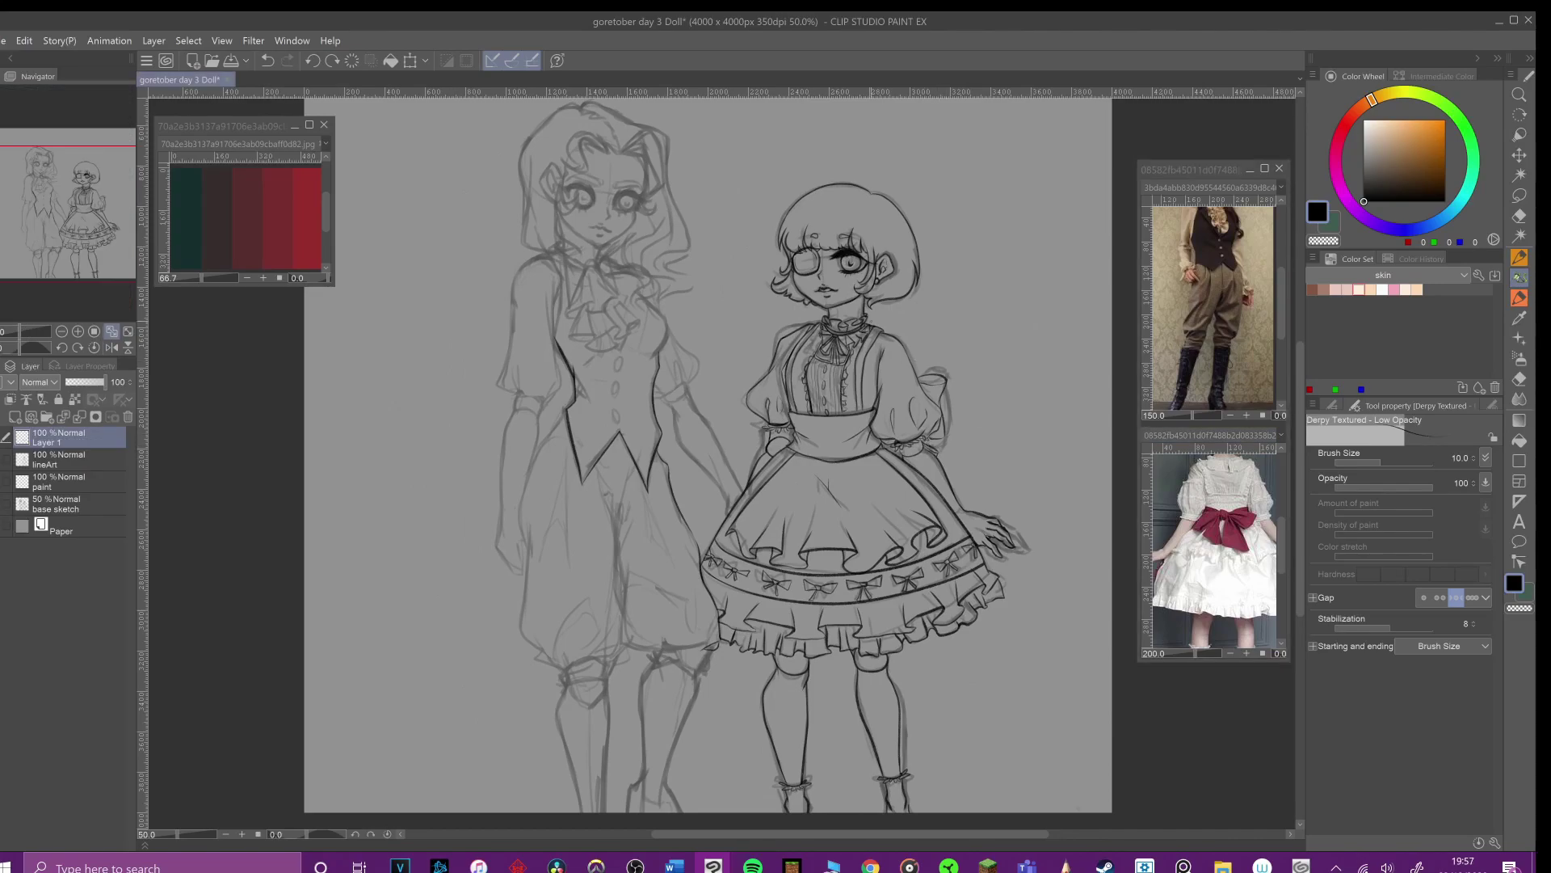
scroll(752, 347, up, 2)
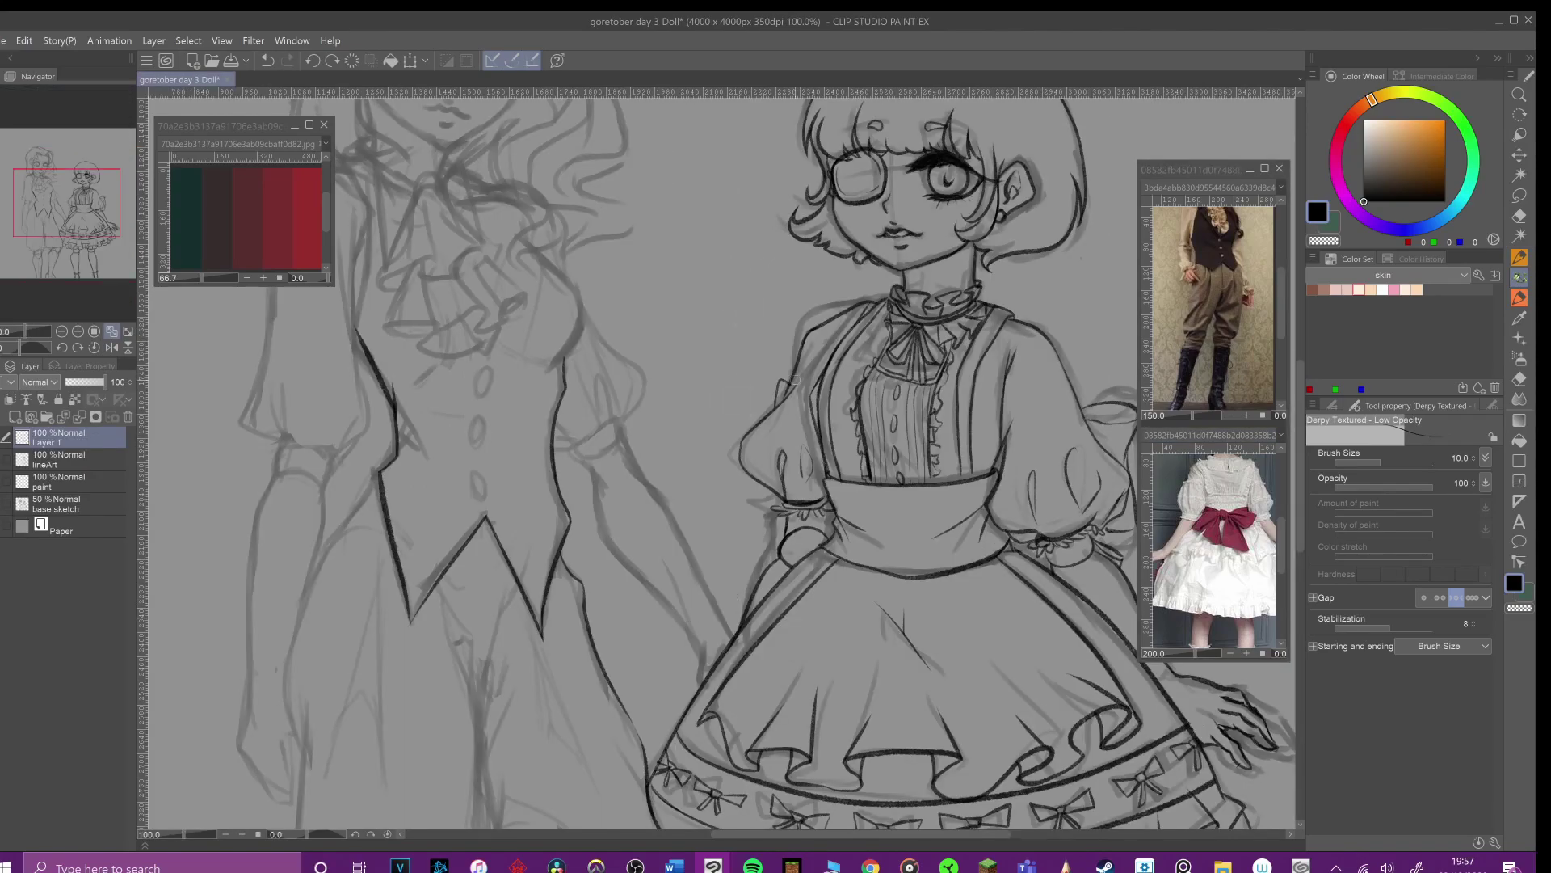
key(ctrl+minus)
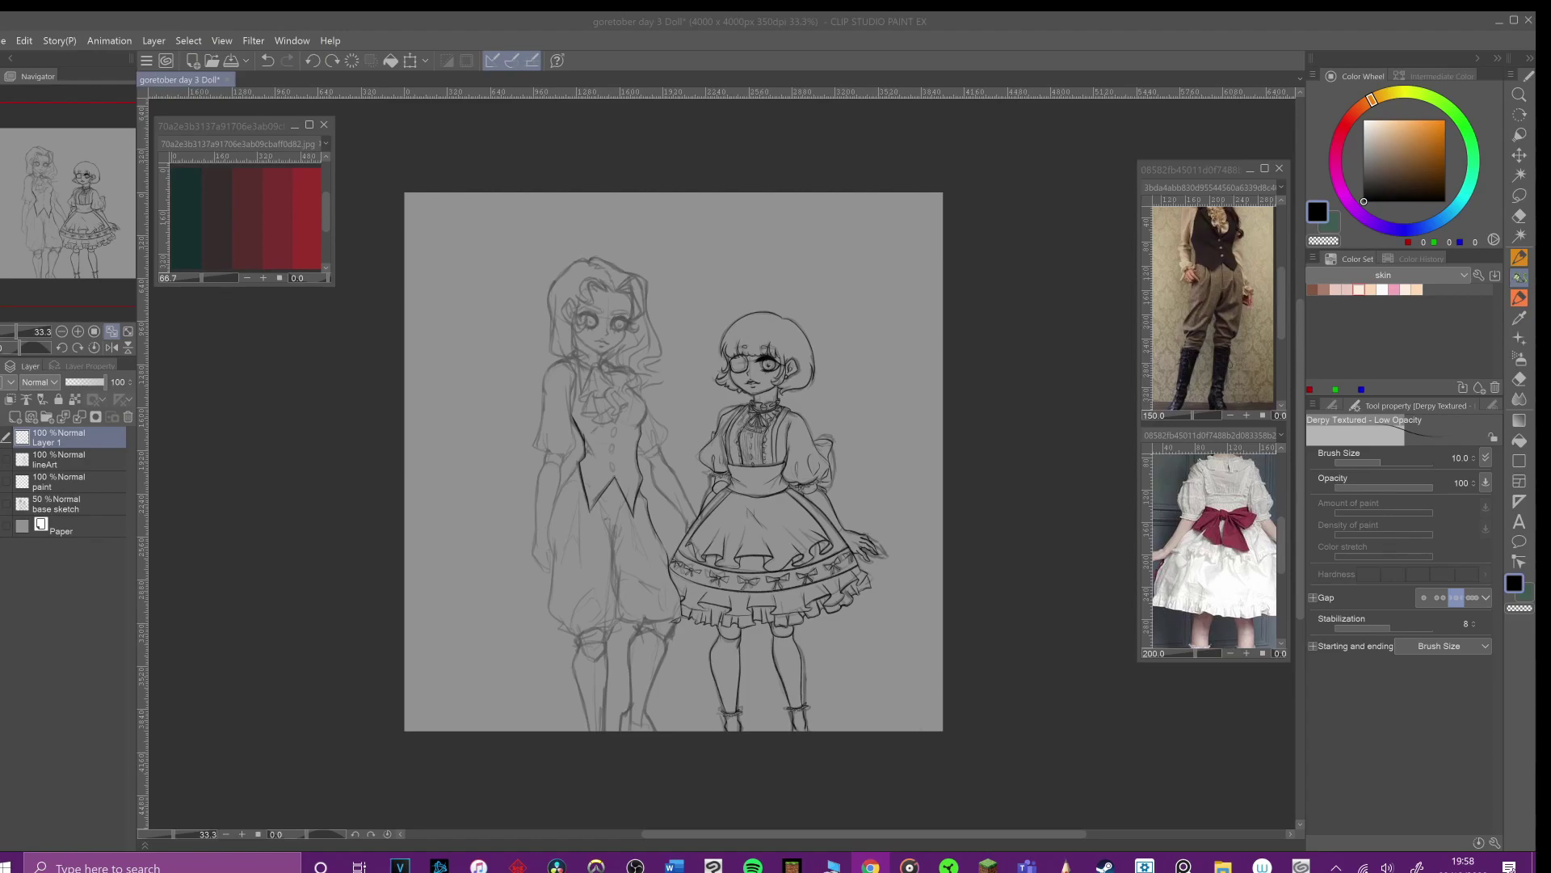
Step: Ink the chest curve of the taller figure's vest on the smaller figure's side, undoing unwanted strokes
scroll(586, 384, up, 1)
drag(586, 384, 606, 357)
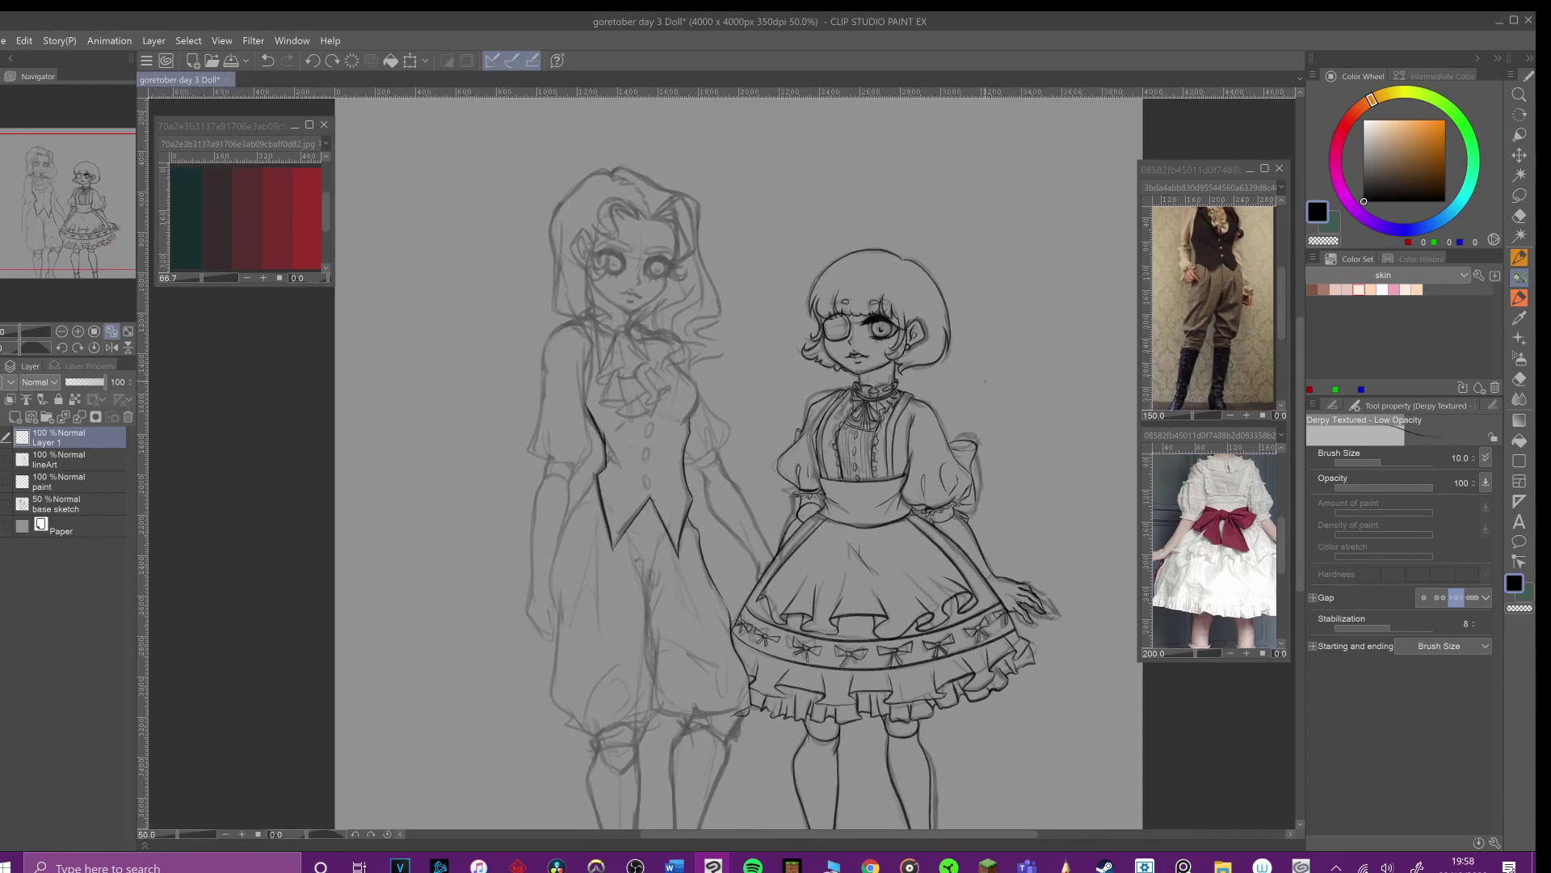
drag(985, 380, 983, 347)
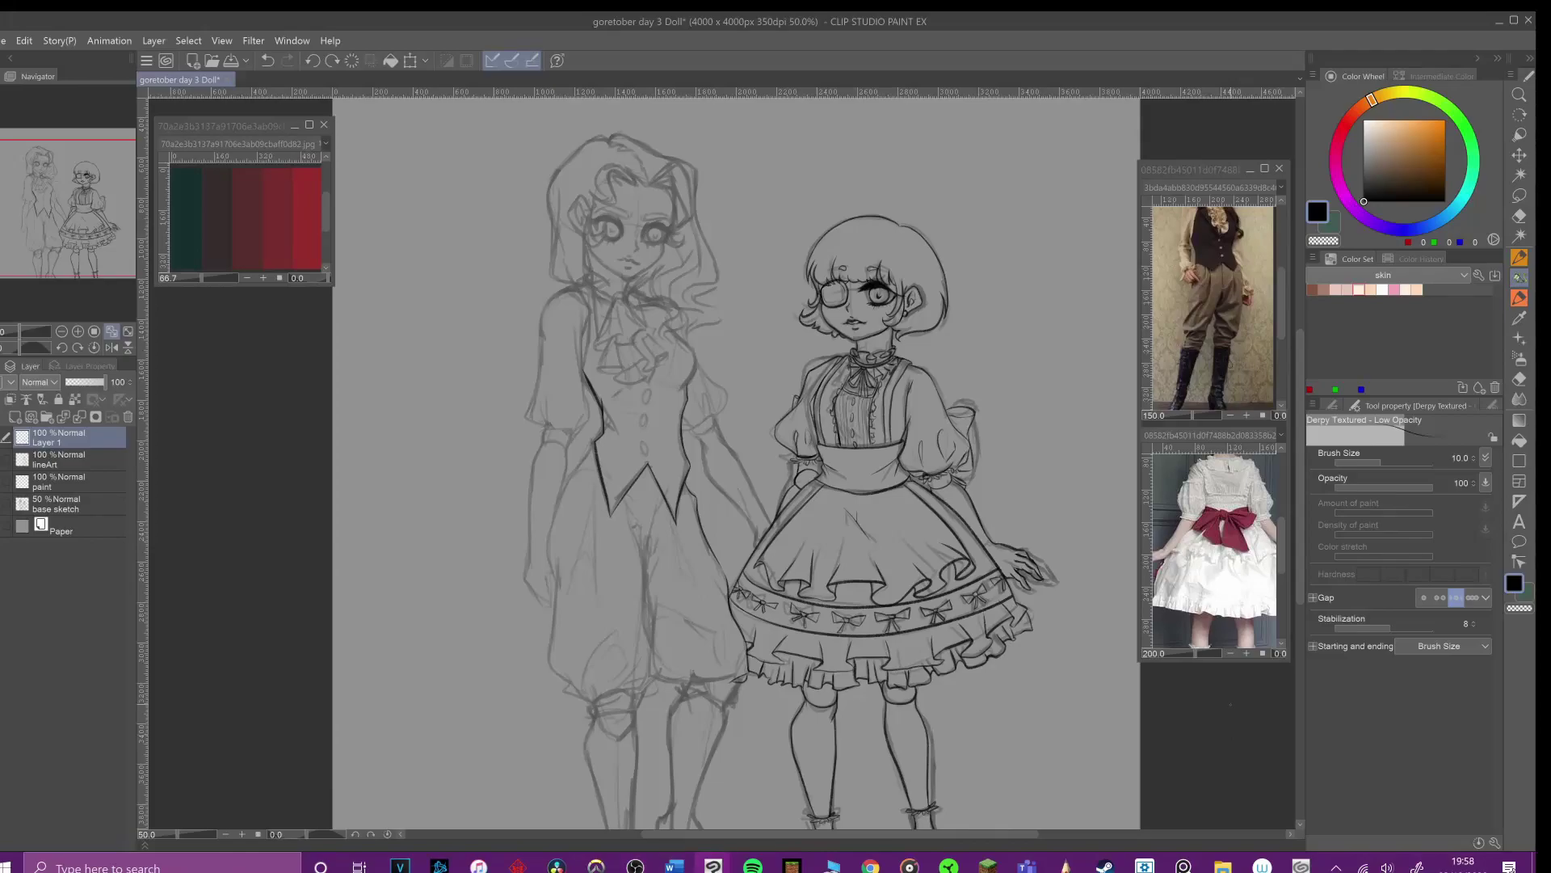
mouse_move(674, 329)
mouse_down()
mouse_move(694, 365)
mouse_move(680, 389)
mouse_up()
key(ctrl+z)
key(ctrl+z)
key(ctrl+y)
key(ctrl+z)
mouse_move(675, 328)
mouse_down()
mouse_move(680, 391)
mouse_move(693, 373)
mouse_move(615, 395)
mouse_up()
key(ctrl+z)
key(ctrl+z)
key(ctrl+z)
Step: Ink the taller figure's outer puffed sleeve and the button line down the vest front
mouse_move(592, 317)
mouse_down()
mouse_move(573, 429)
mouse_move(547, 427)
mouse_up()
mouse_move(543, 397)
mouse_down()
mouse_move(546, 425)
mouse_move(544, 308)
mouse_up()
key(ctrl+z)
drag(656, 368, 643, 419)
key(ctrl+z)
key(ctrl+z)
key(ctrl+z)
key(ctrl+z)
Step: Ink the inner leg line of the taller figure's breeches and try the gathered cuff at the knee
drag(655, 518, 644, 608)
mouse_move(644, 597)
mouse_down()
mouse_move(657, 688)
mouse_move(652, 658)
mouse_up()
key(ctrl+z)
key(ctrl+z)
drag(644, 597, 664, 657)
mouse_move(664, 656)
mouse_down()
mouse_move(646, 686)
mouse_move(594, 704)
mouse_up()
drag(558, 676, 576, 690)
key(ctrl+z)
key(ctrl+z)
Step: Ink the outer edge of the taller figure's breeches from the hip down to the gathered knee
mouse_move(558, 591)
mouse_down()
mouse_move(553, 677)
mouse_move(572, 685)
mouse_up()
mouse_move(563, 547)
mouse_down()
mouse_move(550, 662)
mouse_move(551, 566)
mouse_up()
key(ctrl+z)
key(ctrl+z)
drag(574, 466, 552, 586)
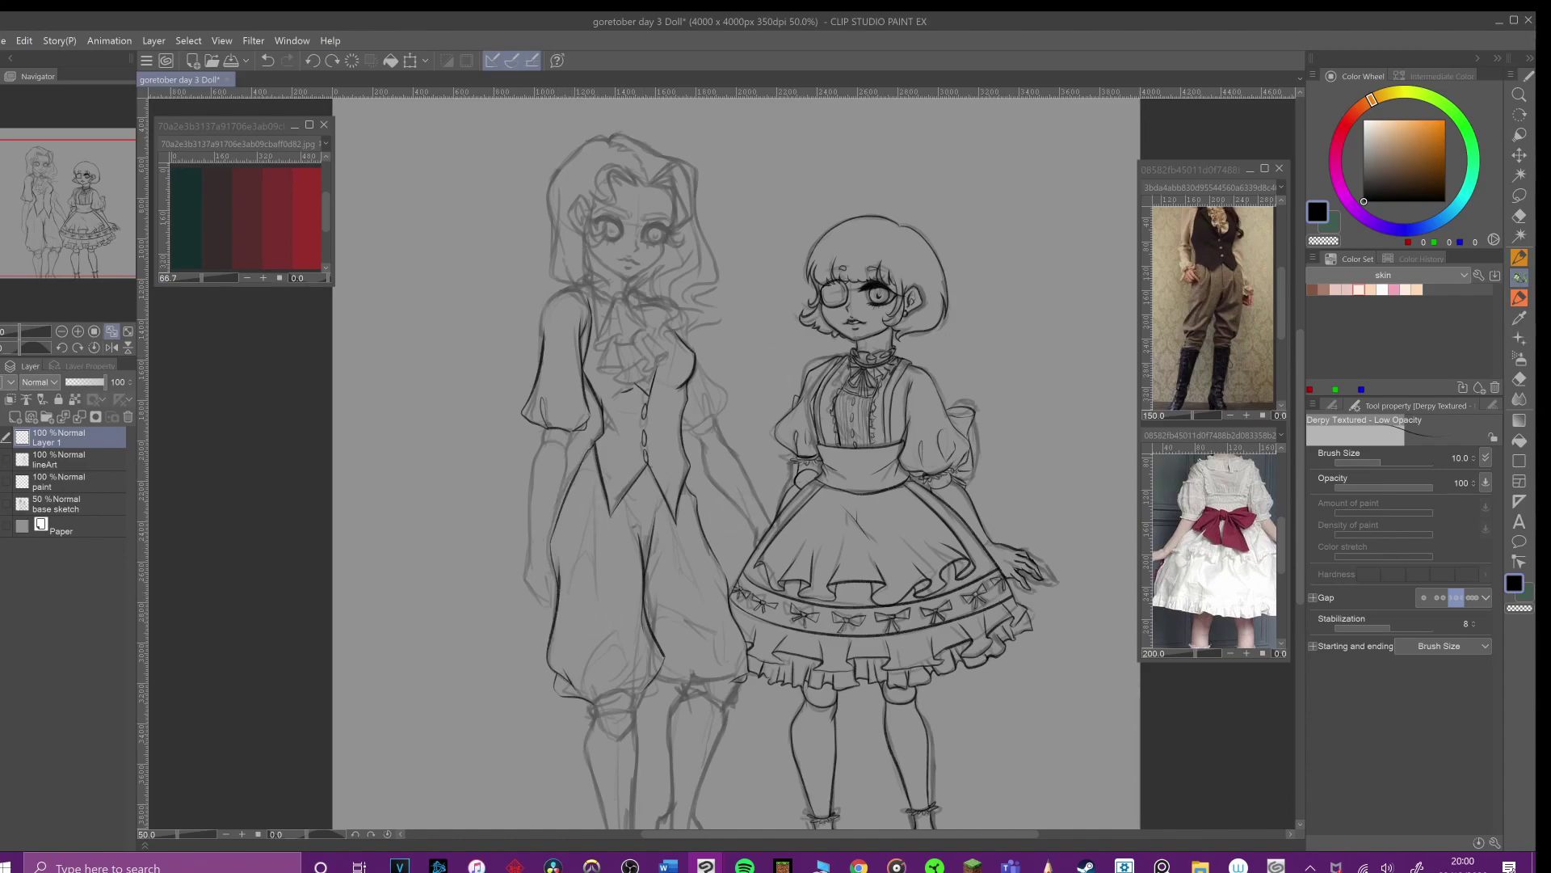
Step: Ink the taller figure's puffed sleeve on the side facing the smaller figure
key(alt+Tab)
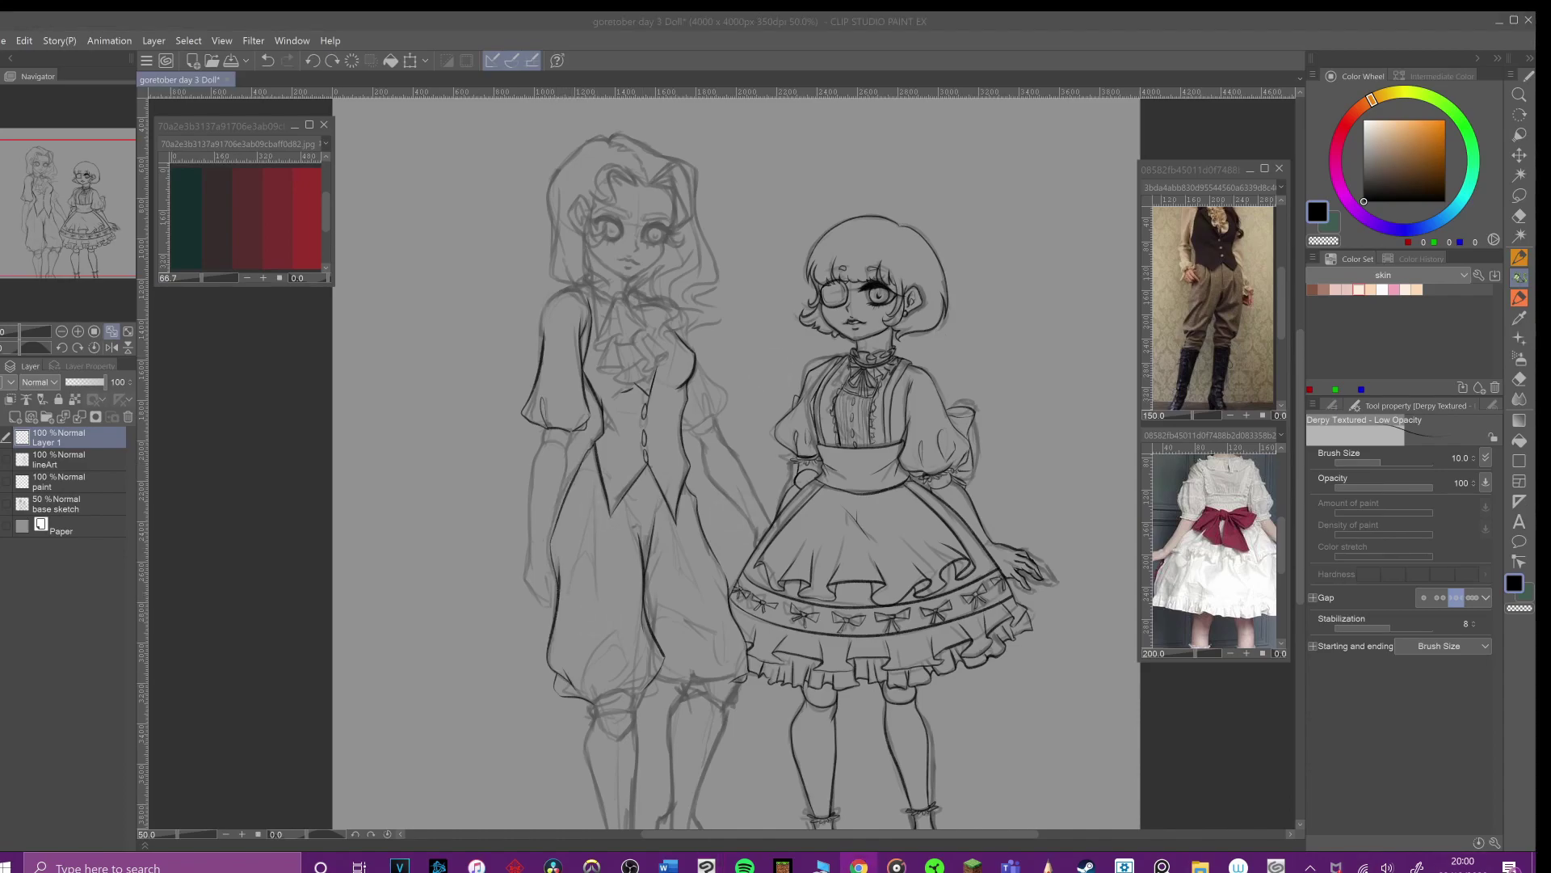
mouse_move(699, 366)
mouse_down()
mouse_move(719, 418)
mouse_move(695, 430)
mouse_up()
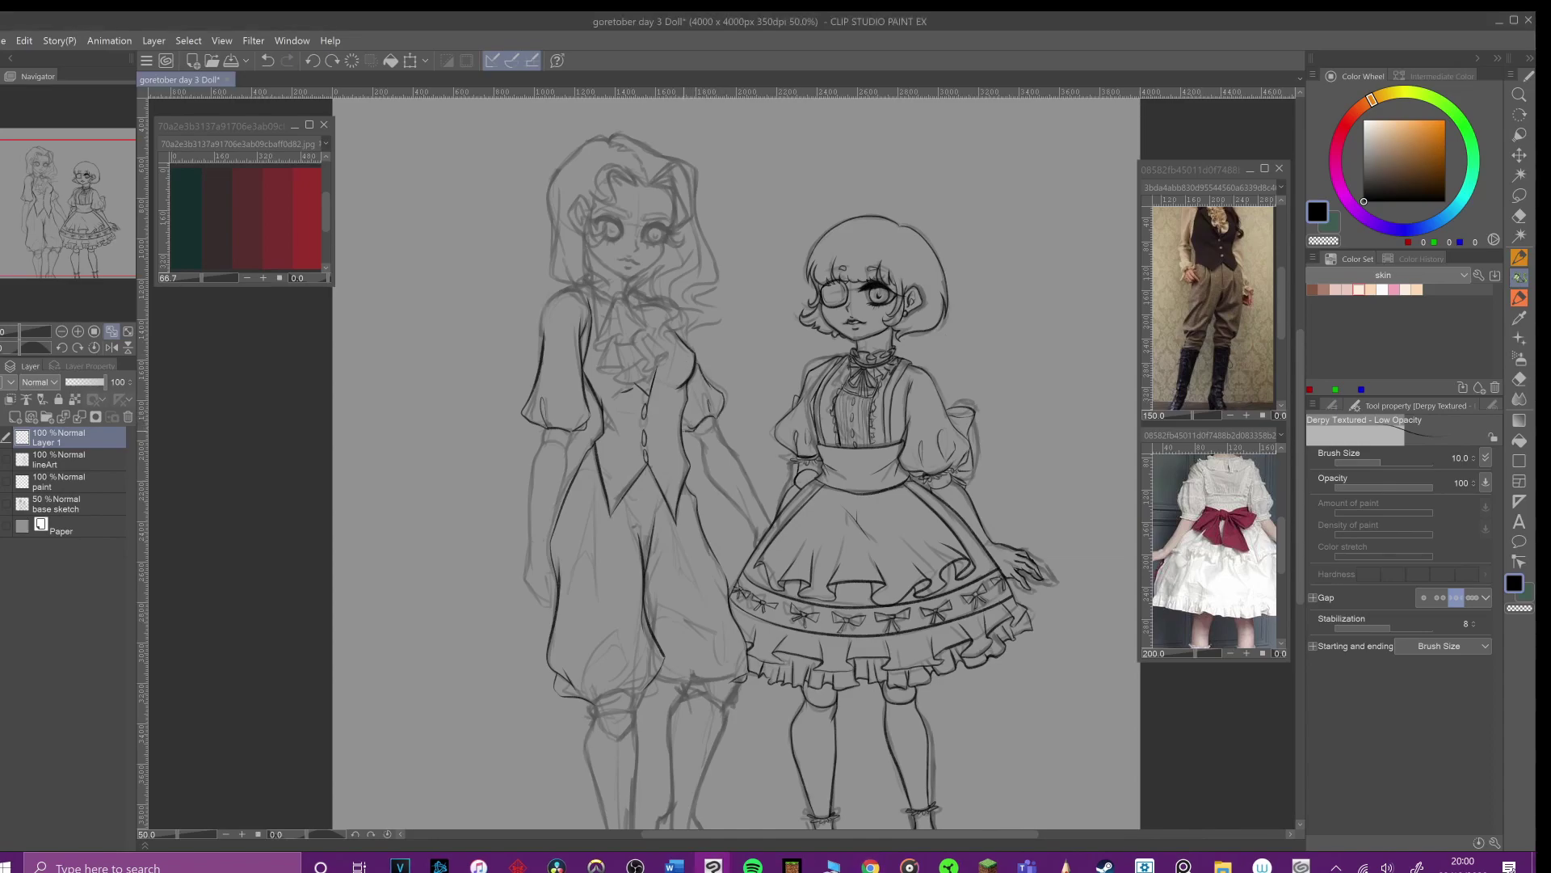
Step: Ink the hair lock along the taller figure's neck and the lower hair ends above the outer shoulder
mouse_move(576, 289)
mouse_down()
mouse_move(541, 335)
mouse_move(568, 287)
mouse_up()
mouse_move(591, 194)
mouse_down()
mouse_move(595, 269)
mouse_move(646, 385)
mouse_up()
scroll(603, 217, up, 3)
key(ctrl+z)
mouse_move(574, 431)
mouse_down()
mouse_move(612, 486)
mouse_move(586, 531)
mouse_up()
drag(602, 520, 597, 531)
key(ctrl+z)
key(ctrl+z)
drag(570, 476, 586, 533)
drag(490, 470, 545, 486)
mouse_move(515, 352)
mouse_down()
mouse_move(503, 477)
mouse_move(492, 304)
mouse_up()
key(ctrl+z)
Step: Ink the hair edge beside the taller figure's ear and both sides of the jawline down to the chin
drag(494, 417, 554, 223)
key(ctrl+z)
drag(573, 457, 573, 316)
mouse_move(569, 349)
mouse_down()
mouse_move(558, 320)
mouse_move(557, 388)
mouse_move(562, 365)
mouse_up()
mouse_move(729, 292)
mouse_down()
mouse_move(722, 384)
mouse_move(651, 481)
mouse_up()
key(ctrl+z)
drag(726, 385, 653, 478)
key(ctrl+z)
drag(724, 386, 652, 479)
key(ctrl+z)
drag(579, 409, 651, 480)
Step: Ink the swept fringe and temple curl of the taller figure's hair on the side facing the smaller figure
mouse_move(689, 292)
mouse_down()
mouse_move(734, 316)
mouse_move(764, 362)
mouse_up()
mouse_move(765, 370)
mouse_down()
mouse_move(733, 393)
mouse_move(743, 364)
mouse_up()
mouse_move(690, 292)
mouse_down()
mouse_move(732, 310)
mouse_move(717, 302)
mouse_up()
key(ctrl+z)
mouse_move(714, 299)
mouse_down()
mouse_move(731, 307)
mouse_move(740, 248)
mouse_move(771, 283)
mouse_up()
mouse_move(769, 288)
mouse_down()
mouse_move(784, 365)
mouse_move(752, 374)
mouse_up()
drag(718, 283, 736, 299)
key(ctrl+z)
mouse_move(638, 520)
mouse_down()
mouse_move(646, 485)
mouse_move(643, 508)
mouse_move(614, 525)
mouse_up()
key(ctrl+z)
drag(720, 405, 725, 417)
Step: Ink the outer contour of the taller figure's hair up to the crown and try the curls over the forehead
drag(685, 293, 624, 216)
key(ctrl+minus)
key(ctrl+z)
drag(514, 469, 518, 477)
mouse_move(517, 407)
mouse_down()
mouse_move(598, 297)
mouse_move(637, 343)
mouse_move(671, 313)
mouse_move(603, 361)
mouse_up()
key(ctrl+z)
mouse_move(589, 366)
mouse_down()
mouse_move(583, 338)
mouse_move(588, 353)
mouse_move(607, 345)
mouse_move(585, 355)
mouse_up()
key(ctrl+z)
key(ctrl+z)
mouse_move(593, 317)
mouse_down()
mouse_move(577, 348)
mouse_move(585, 326)
mouse_move(634, 348)
mouse_up()
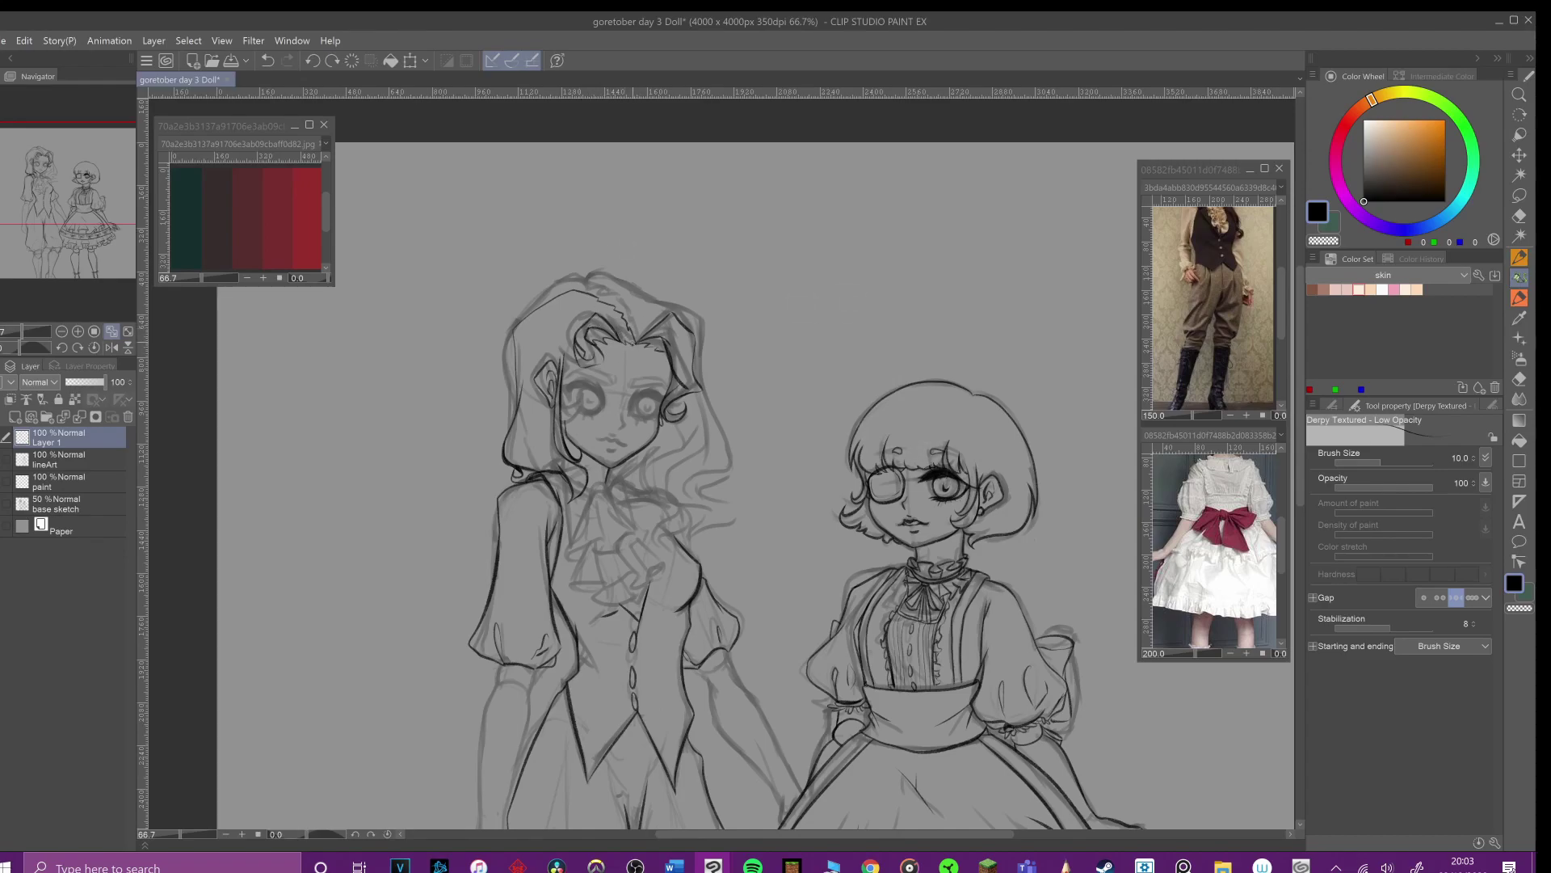
key(ctrl+z)
Step: Ink the wavy outer edge of the taller figure's hair from the crown down to the shoulder facing the smaller figure
mouse_move(593, 276)
mouse_down()
mouse_move(702, 324)
mouse_move(627, 286)
mouse_move(718, 433)
mouse_move(732, 465)
mouse_up()
drag(730, 467, 737, 499)
drag(738, 504, 683, 525)
drag(724, 470, 704, 481)
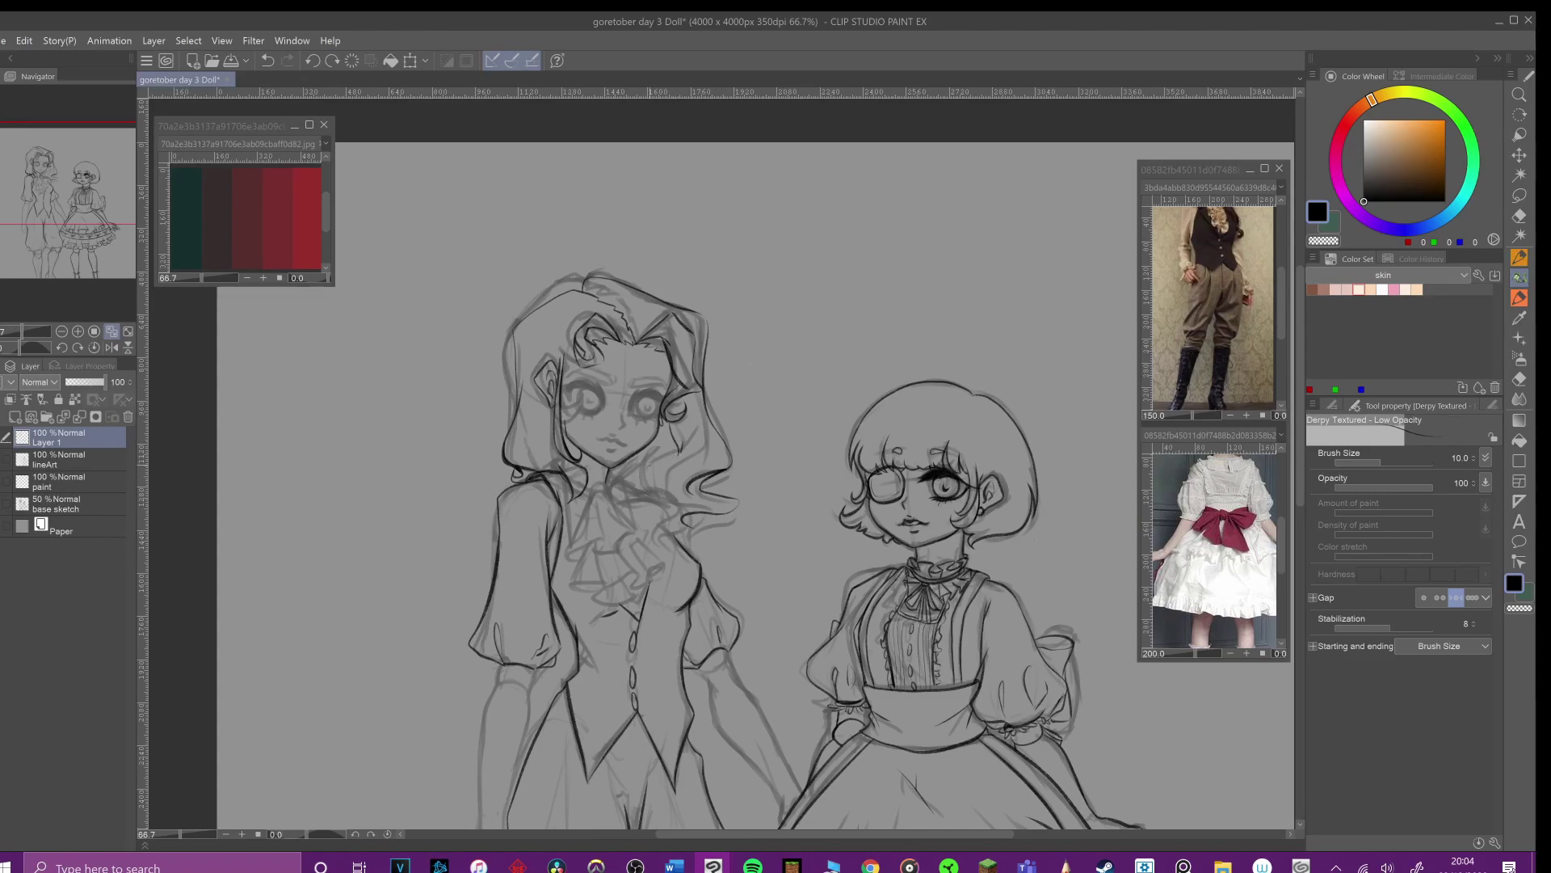
Step: Ink the upper ruffle of the taller figure's cravat from the neck down over the chest
drag(637, 575, 843, 466)
key(ctrl+z)
drag(630, 481, 591, 525)
drag(648, 529, 573, 554)
mouse_move(593, 489)
mouse_down()
mouse_move(565, 551)
mouse_move(611, 547)
mouse_up()
mouse_move(597, 501)
mouse_down()
mouse_move(607, 545)
mouse_move(648, 548)
mouse_up()
mouse_move(647, 548)
mouse_down()
mouse_move(669, 561)
mouse_move(650, 581)
mouse_up()
drag(651, 583, 631, 587)
Step: Ink the lower ruffle and fold lines of the taller figure's cravat
mouse_move(640, 573)
mouse_down()
mouse_move(596, 589)
mouse_move(608, 598)
mouse_move(564, 583)
mouse_up()
mouse_move(585, 547)
mouse_down()
mouse_move(564, 580)
mouse_move(638, 576)
mouse_up()
key(ctrl+z)
key(ctrl+z)
key(ctrl+z)
drag(648, 547, 636, 573)
key(ctrl+z)
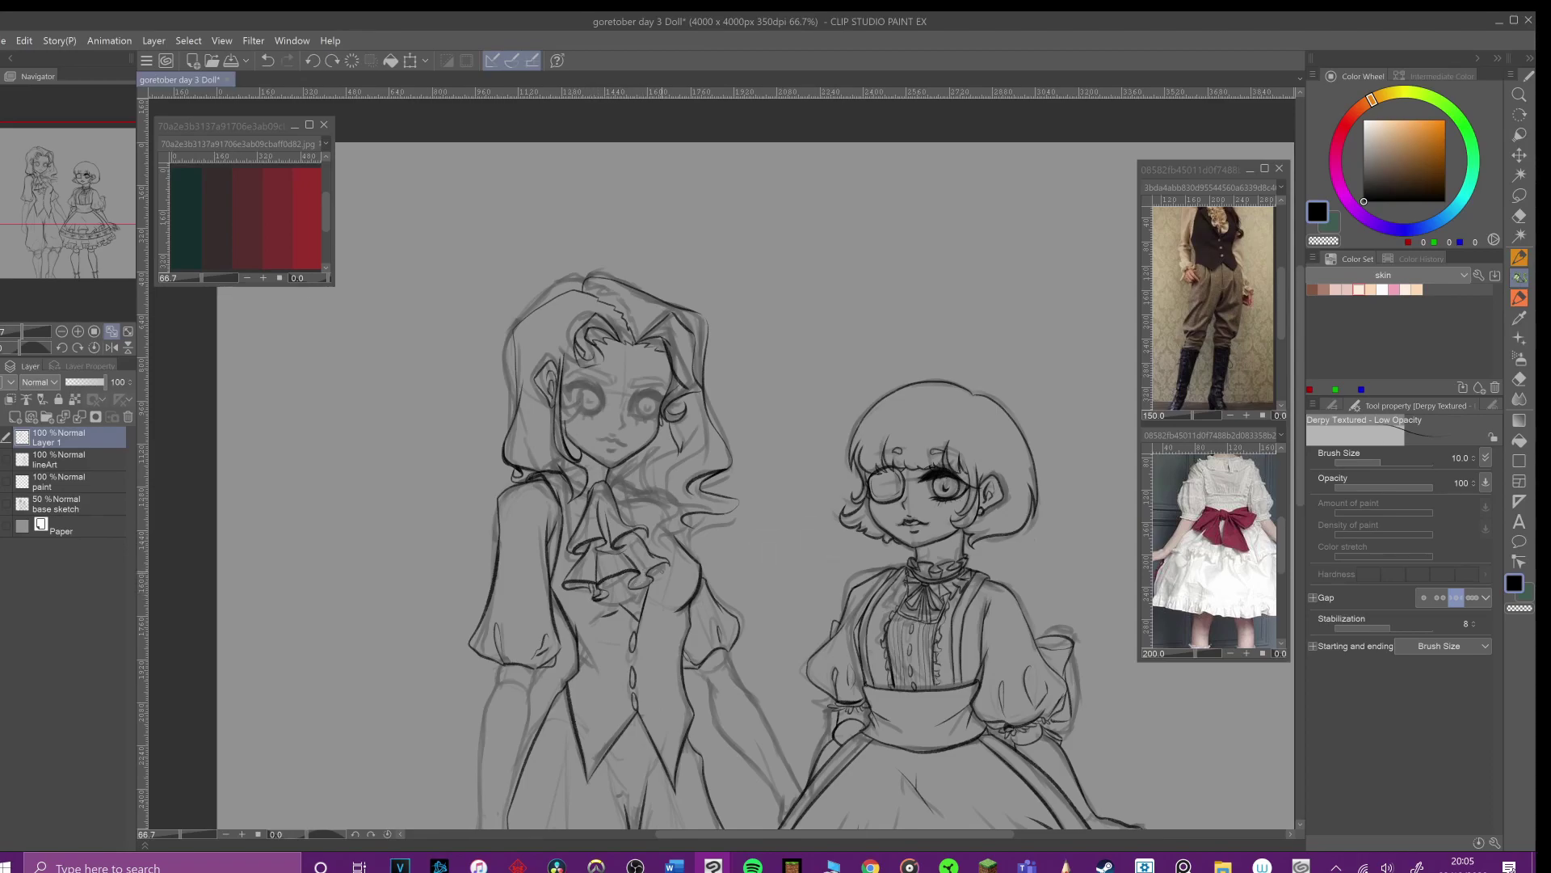
drag(646, 551, 635, 576)
Step: Ink the curling hair ends beside the cravat on the taller figure's shoulder
key(alt+Tab)
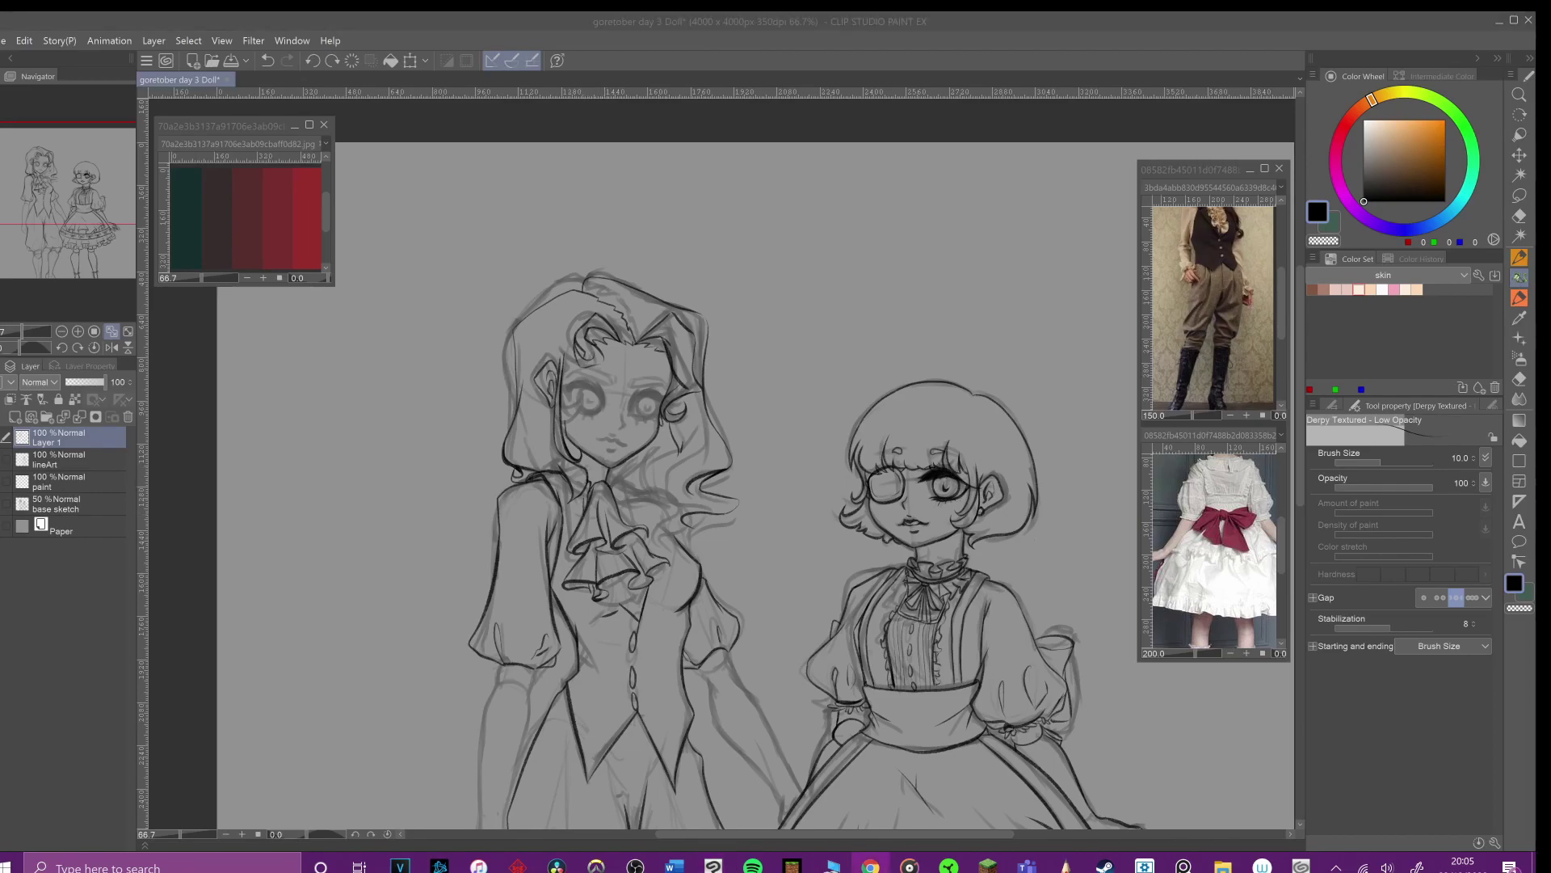
drag(952, 543, 941, 473)
drag(671, 383, 636, 428)
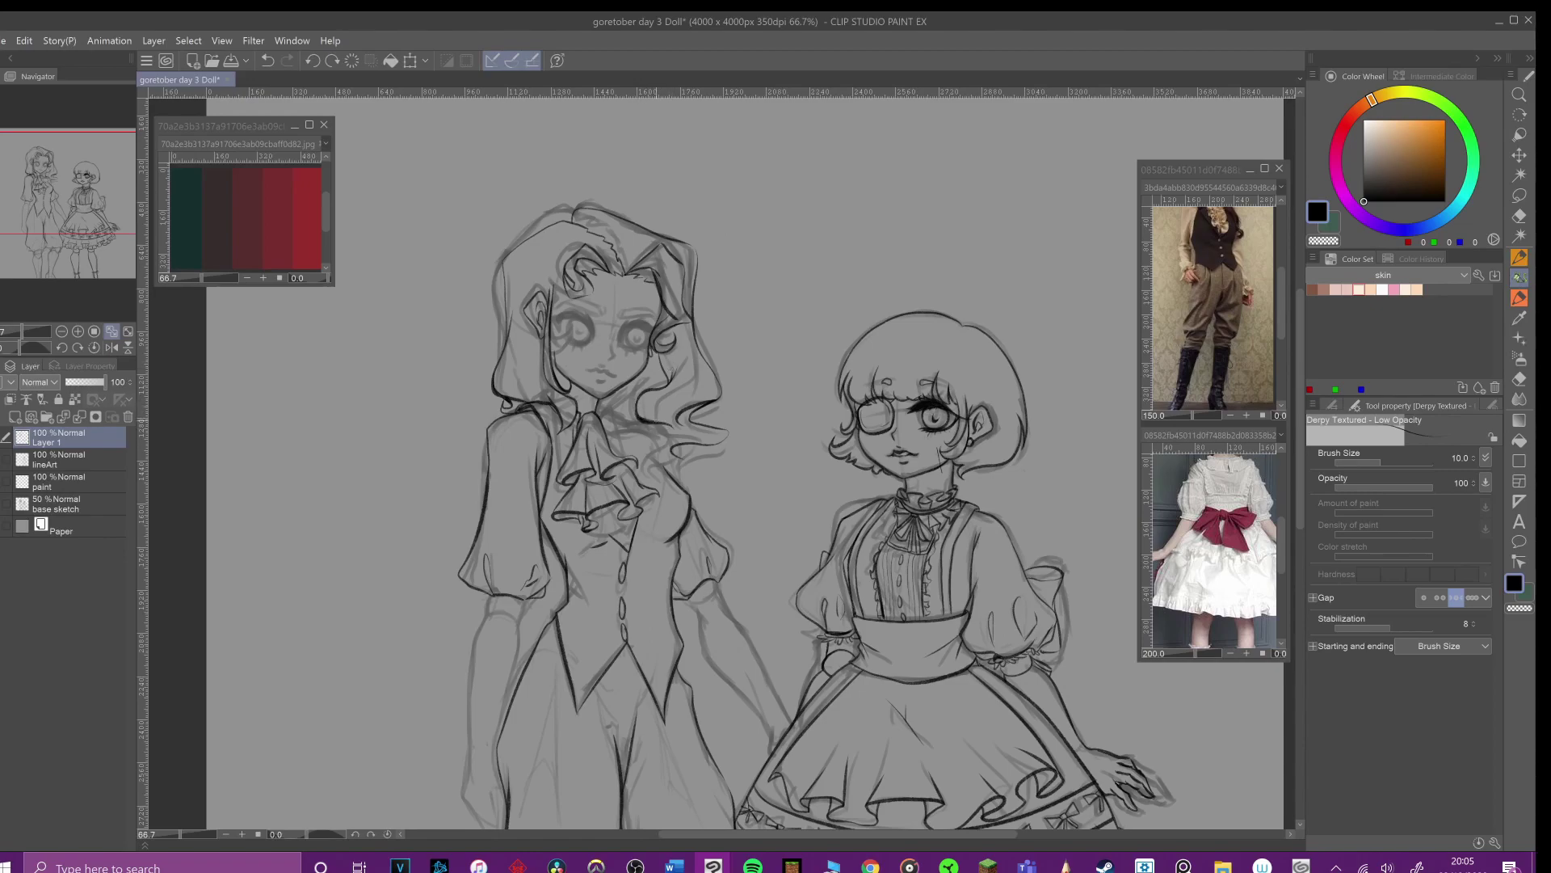
key(ctrl+z)
mouse_move(667, 426)
mouse_down()
mouse_move(645, 462)
mouse_move(666, 466)
mouse_up()
mouse_move(670, 437)
mouse_down()
mouse_move(648, 454)
mouse_move(678, 462)
mouse_up()
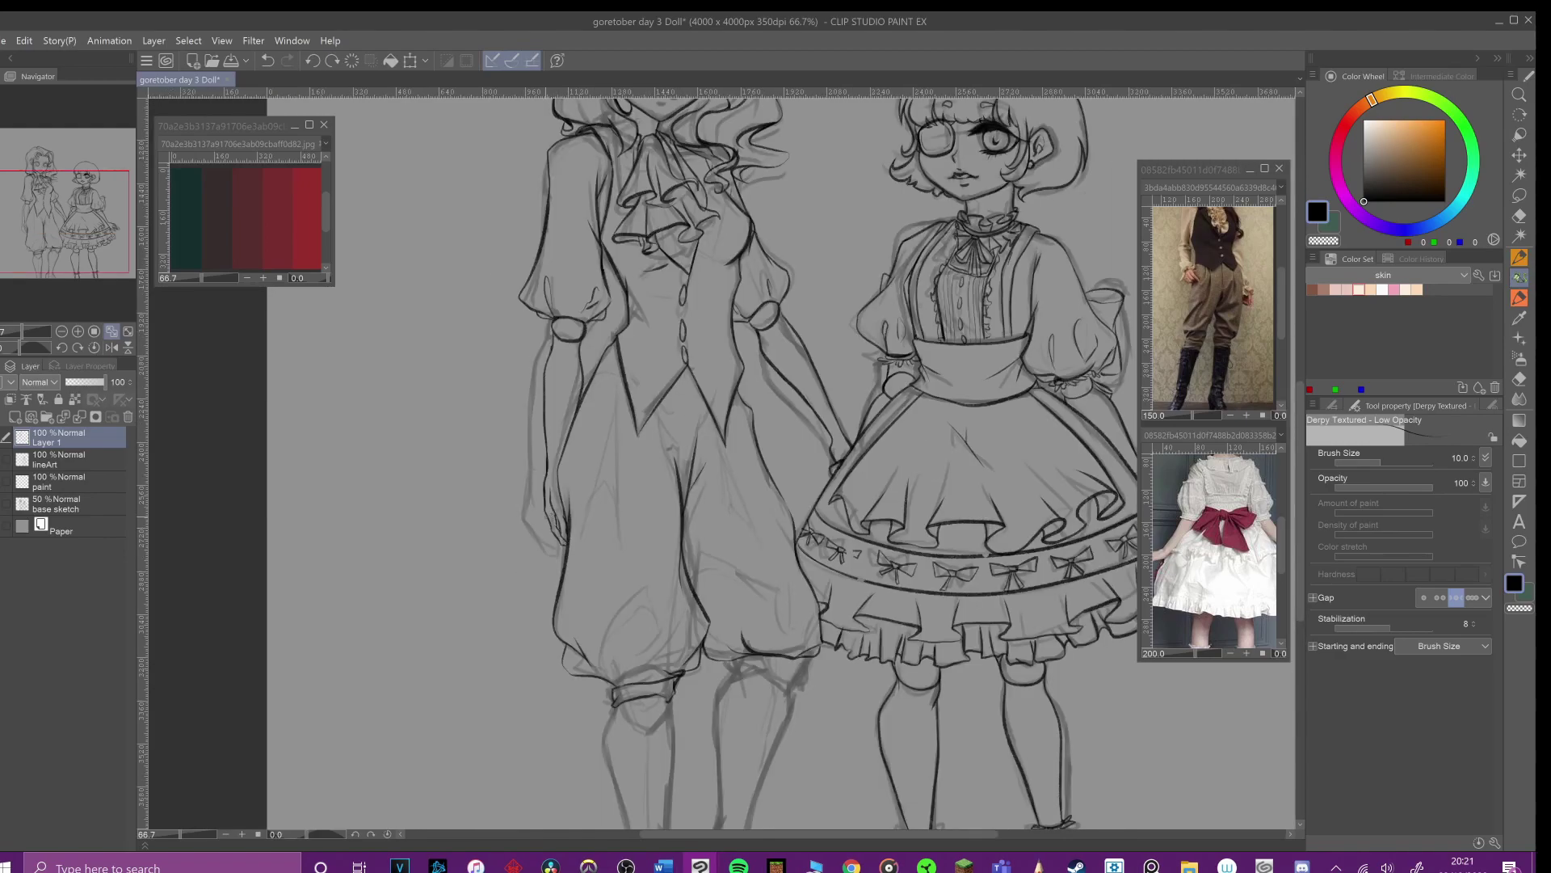
Step: Ink the fingers of the taller figure's outer hand and the knee cuff nearer the smaller figure
drag(545, 499, 564, 556)
scroll(787, 436, down, 3)
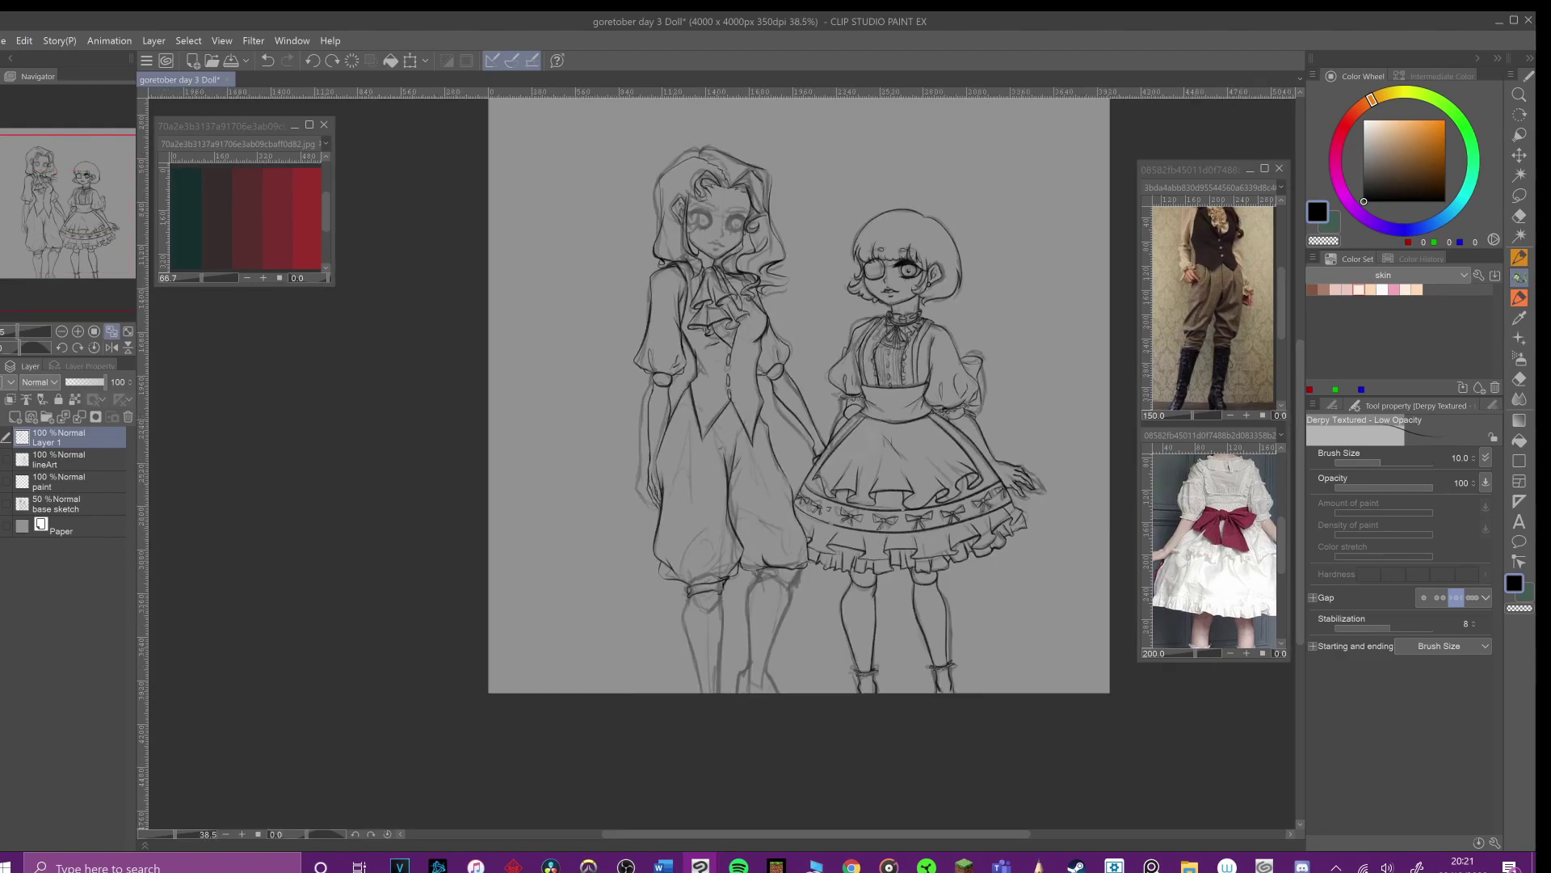
scroll(722, 463, up, 3)
drag(700, 546, 768, 566)
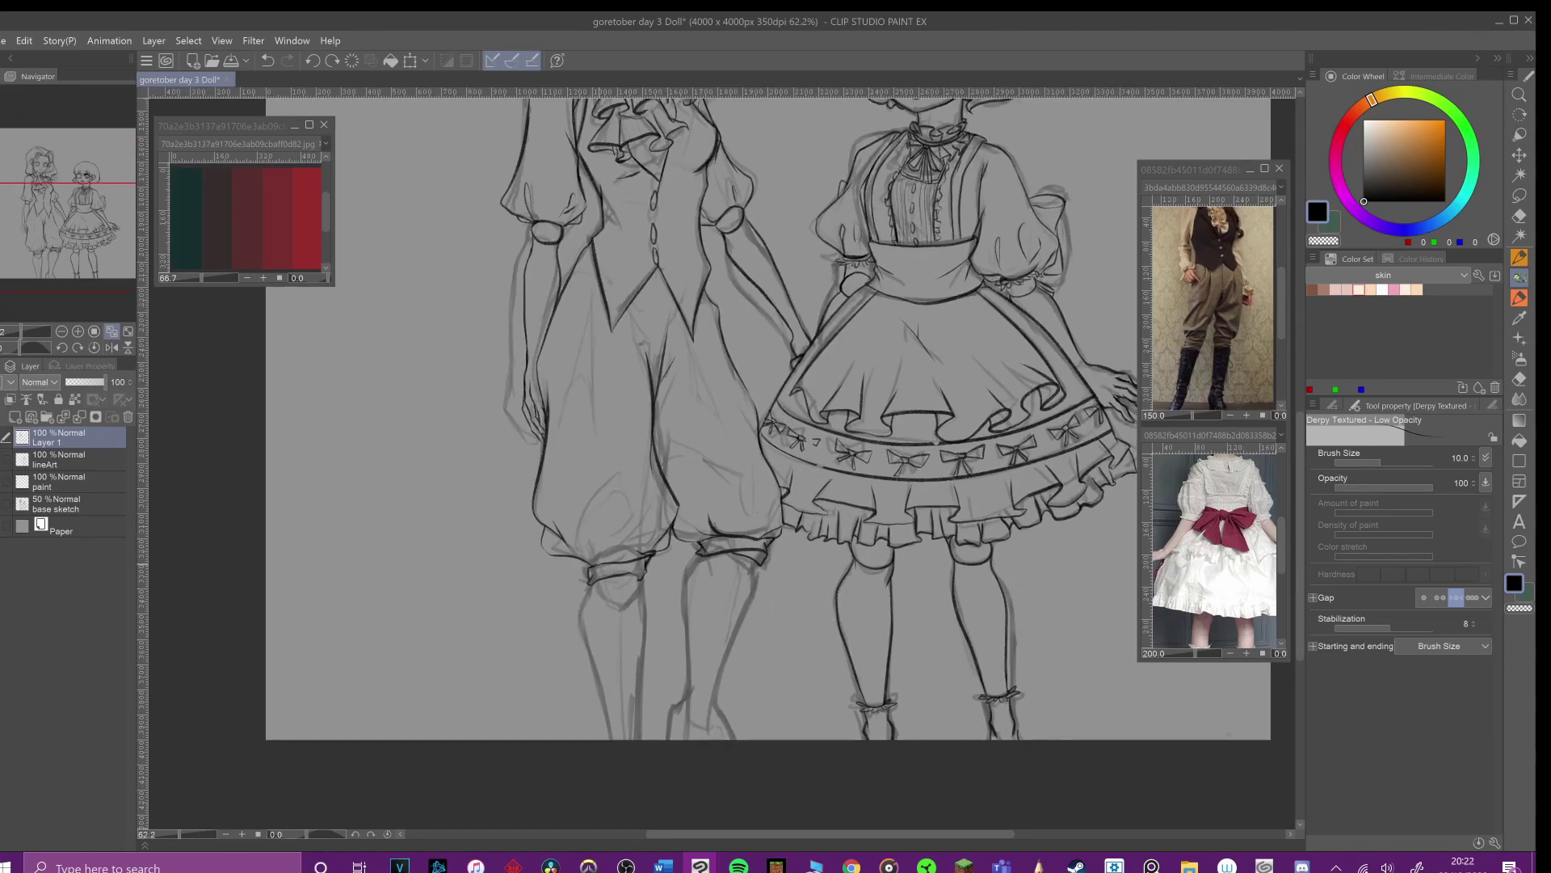
Step: Ink the outlines of both of the taller figure's lower legs from the knee cuffs to the canvas edge
drag(640, 583, 640, 788)
drag(589, 585, 612, 740)
drag(702, 561, 678, 728)
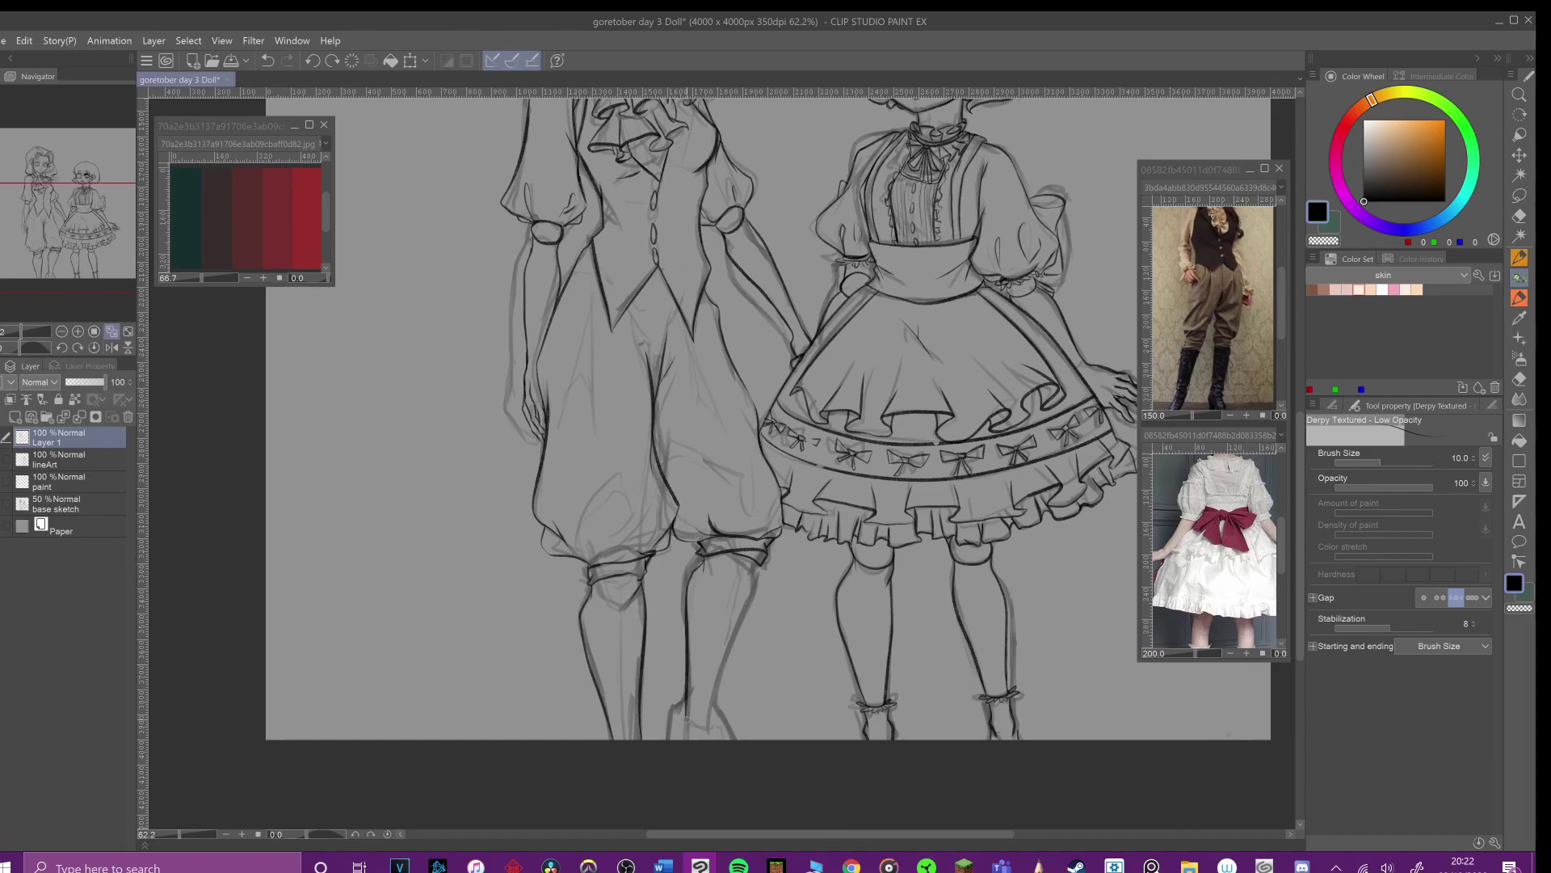
mouse_move(757, 572)
mouse_down()
mouse_move(707, 715)
mouse_move(733, 739)
mouse_move(674, 739)
mouse_up()
Step: Ink the taller figure's eyebrow on the side away from the smaller figure
mouse_move(667, 323)
mouse_down()
mouse_move(589, 603)
mouse_move(768, 761)
mouse_up()
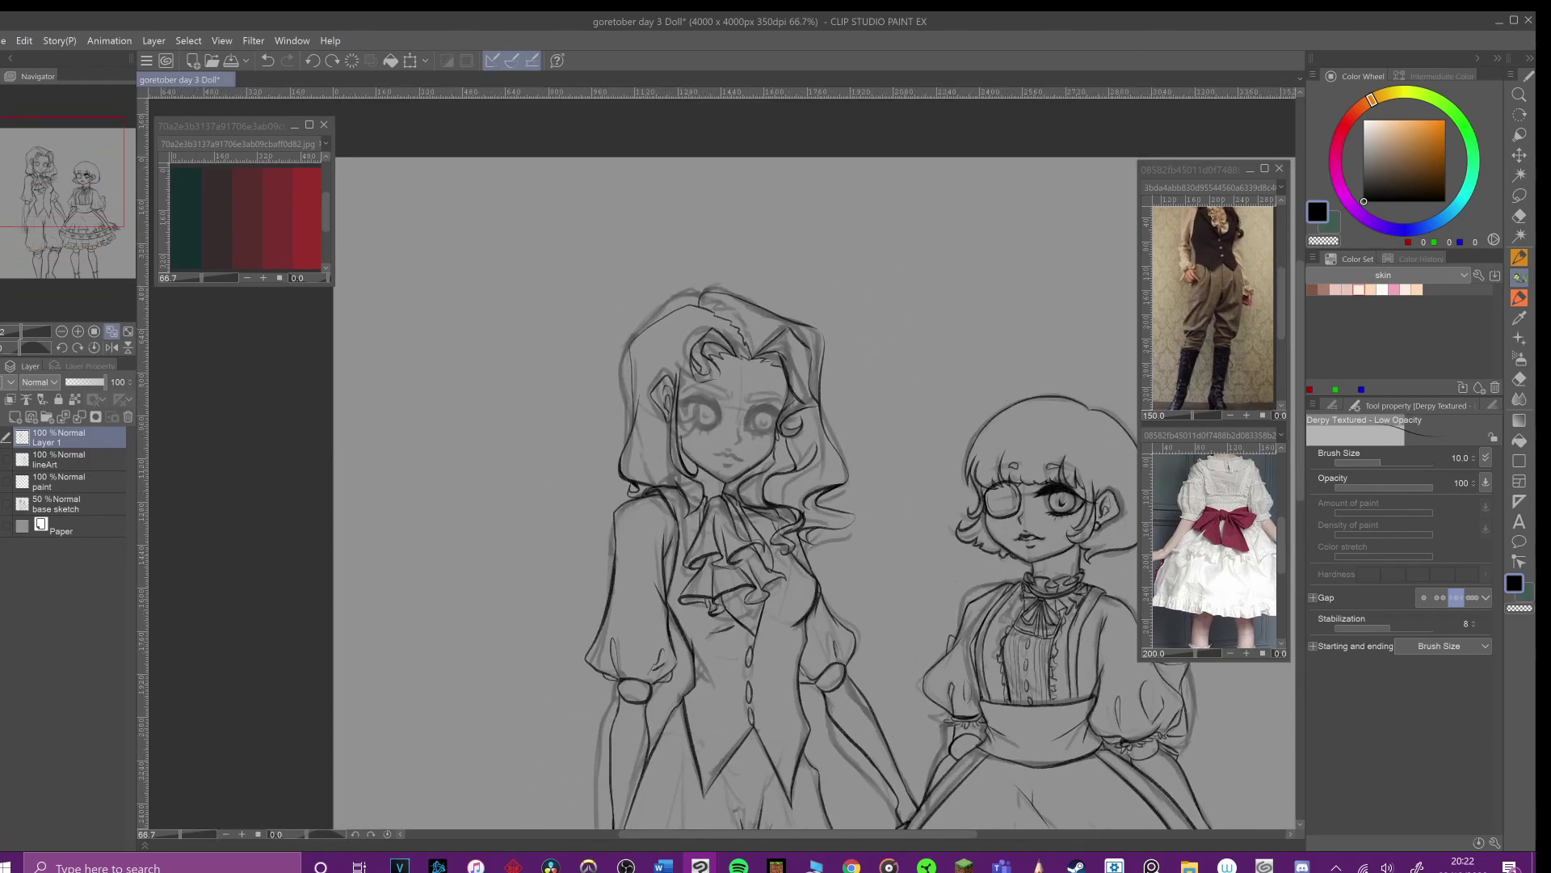
scroll(784, 382, up, 4)
drag(691, 393, 688, 407)
mouse_move(619, 378)
mouse_down()
mouse_move(688, 406)
mouse_move(648, 390)
mouse_up()
key(ctrl+z)
key(ctrl+z)
drag(693, 395, 612, 389)
key(ctrl+z)
key(ctrl+z)
drag(889, 501, 808, 307)
key(ctrl+z)
drag(676, 428, 646, 477)
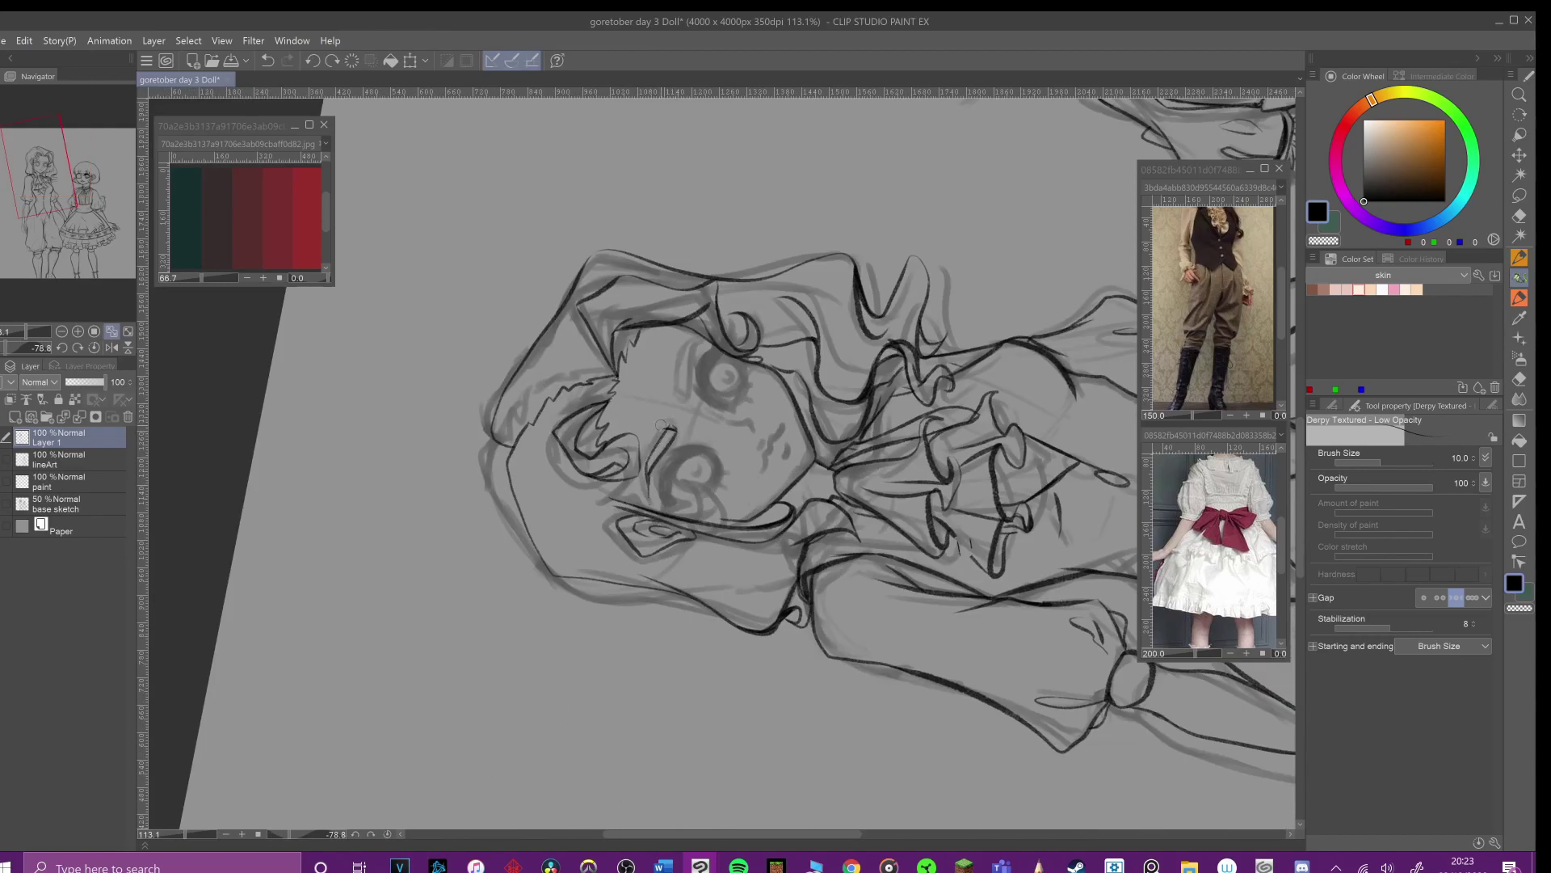
Step: Ink the taller figure's nose and mouth
mouse_move(689, 392)
mouse_down()
mouse_move(705, 336)
mouse_move(678, 354)
mouse_move(699, 338)
mouse_move(684, 347)
mouse_move(814, 380)
mouse_move(808, 396)
mouse_up()
key(ctrl+z)
drag(717, 416, 716, 441)
drag(689, 463, 724, 466)
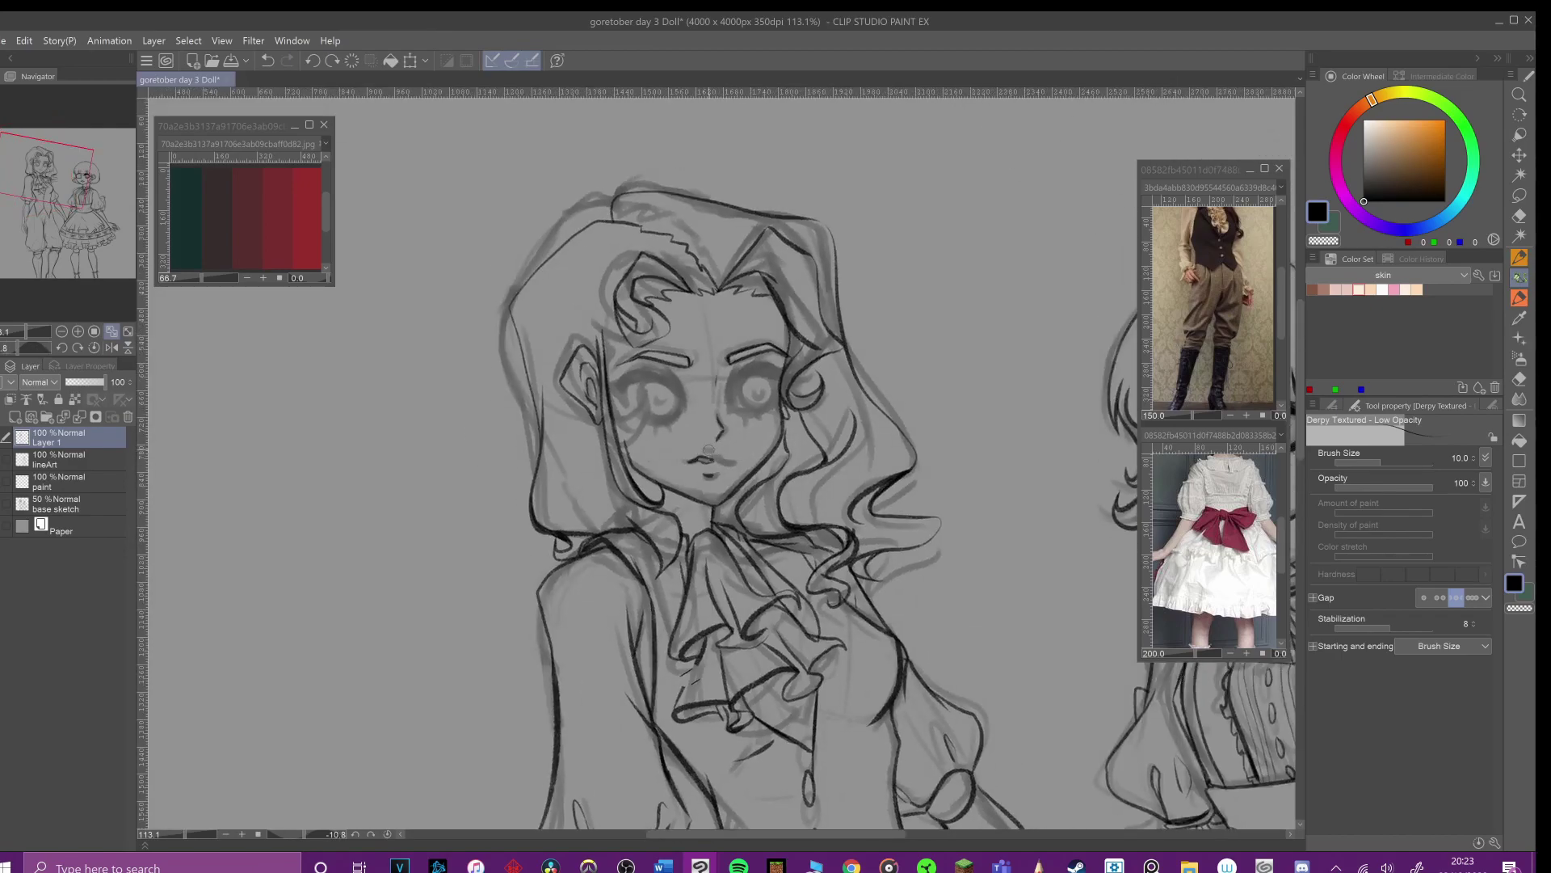
Step: Ink the upper eyelid of the taller figure's eye on the side facing the smaller figure
drag(683, 396, 616, 385)
key(ctrl+z)
drag(808, 452, 776, 373)
drag(776, 373, 816, 404)
key(ctrl+z)
drag(662, 89, 412, 70)
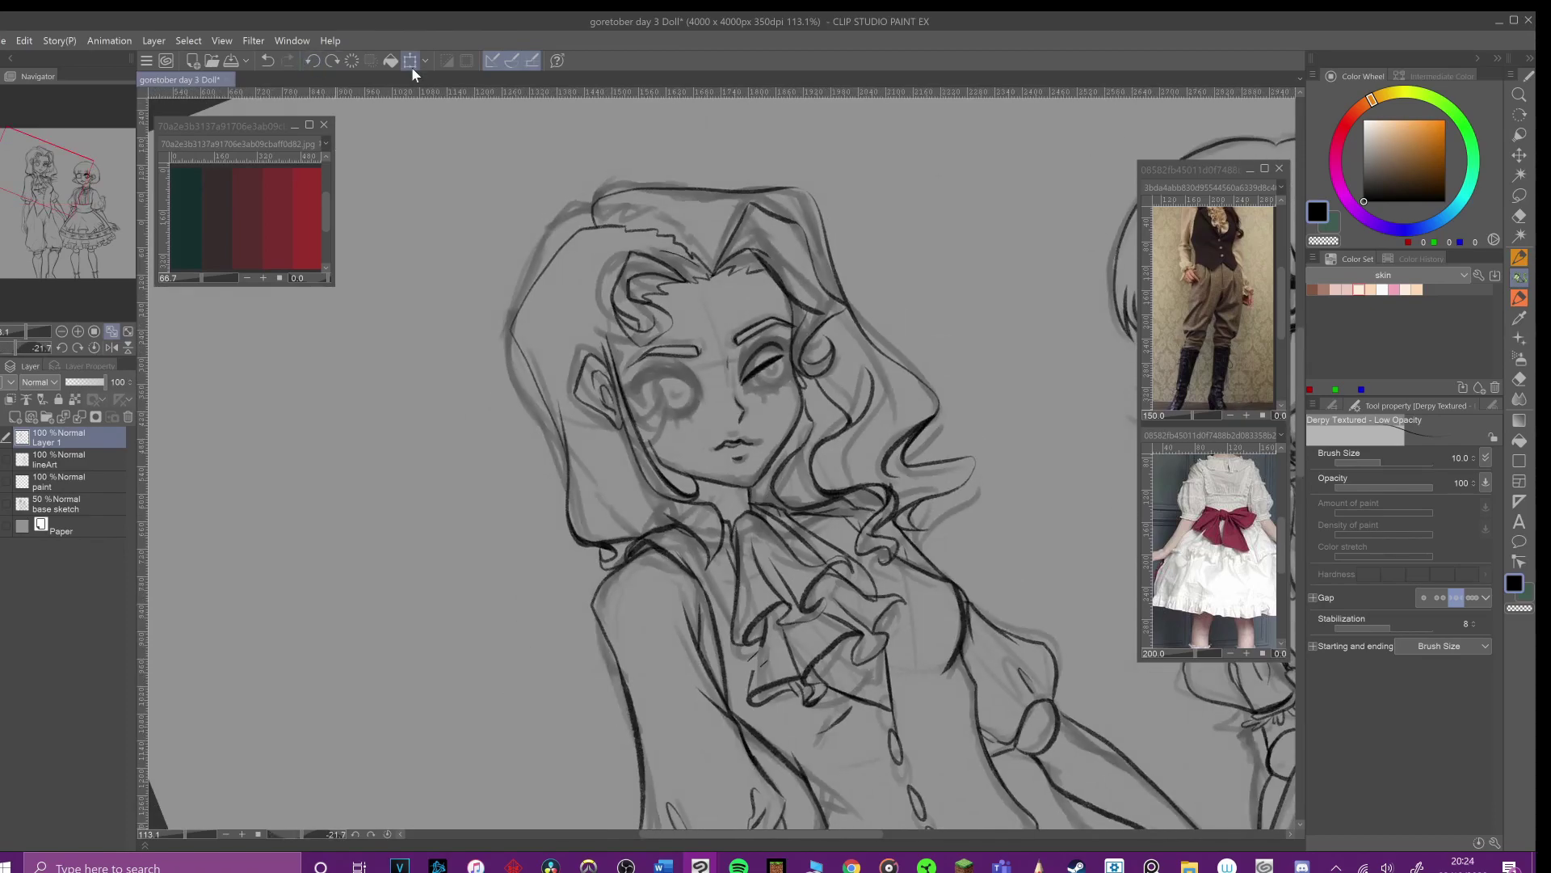
drag(453, 194, 638, 129)
key(ctrl+z)
drag(985, 533, 981, 550)
drag(1015, 490, 1015, 500)
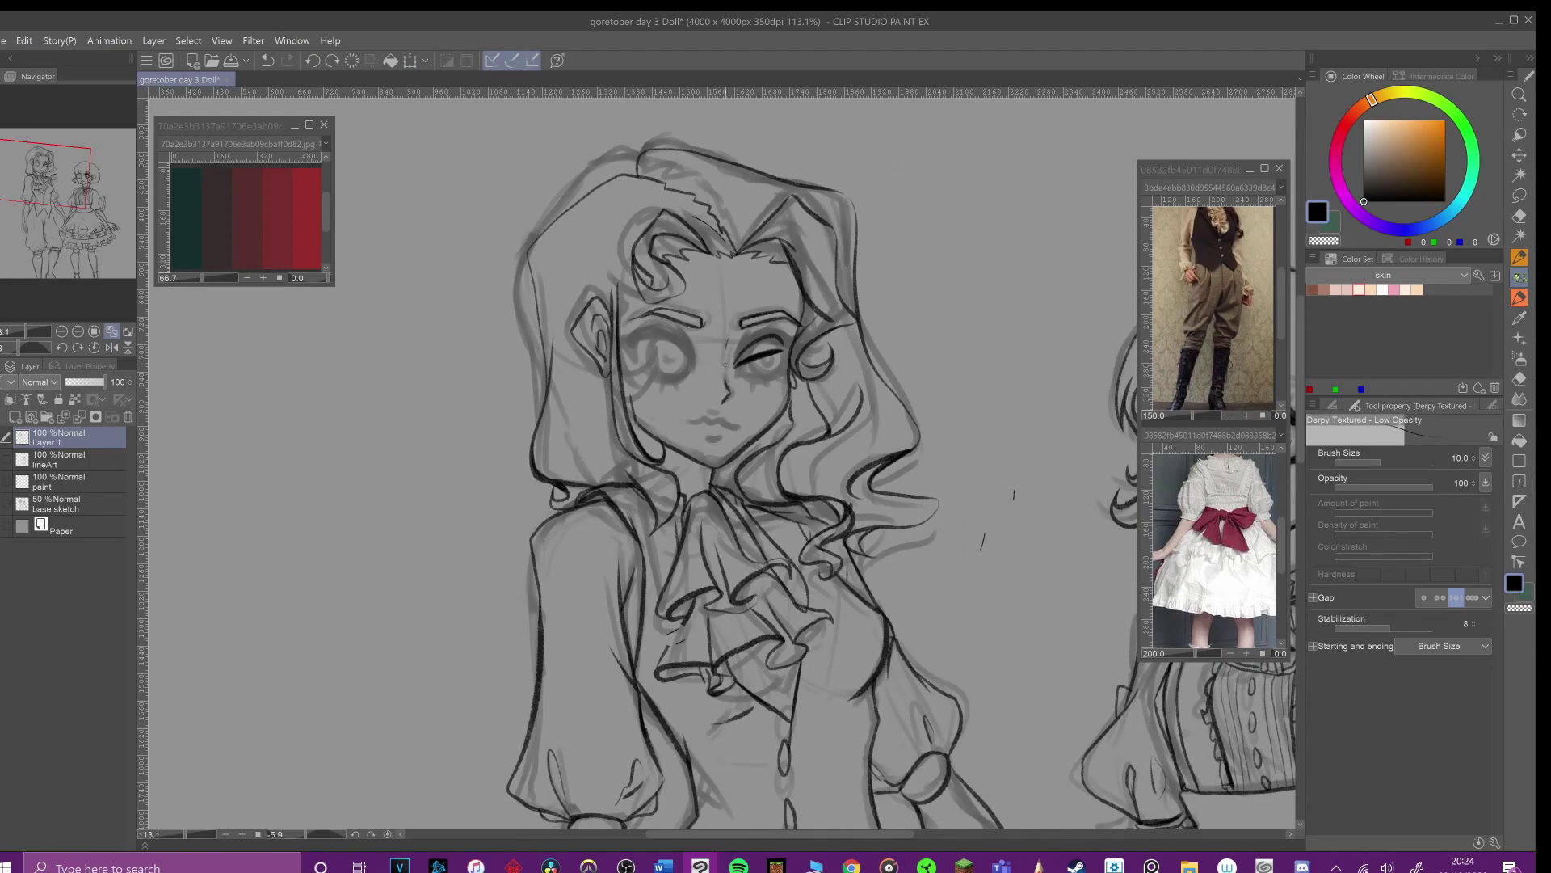
Step: Ink the taller figure's other upper eyelid and remove the stray marks beside the hair
mouse_move(742, 348)
mouse_down()
mouse_move(733, 366)
mouse_move(637, 351)
mouse_up()
mouse_move(692, 362)
mouse_down()
mouse_move(628, 345)
mouse_move(704, 484)
mouse_up()
mouse_move(704, 482)
mouse_down()
mouse_move(702, 437)
mouse_move(704, 482)
mouse_up()
key(ctrl+z)
drag(721, 243, 937, 429)
drag(796, 251, 720, 394)
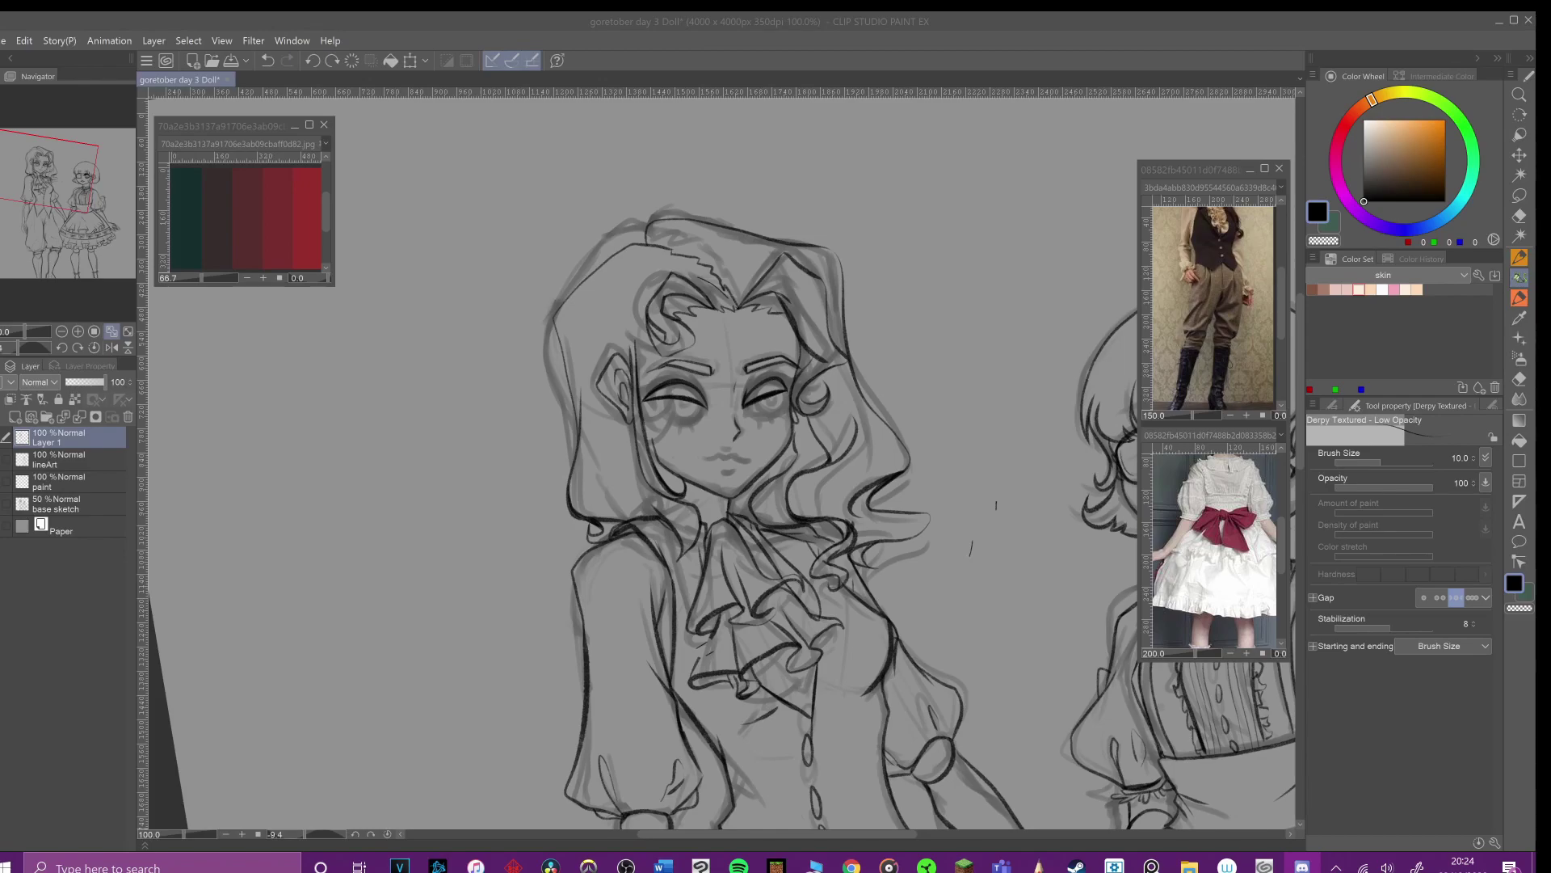
key(ctrl+z)
key(ctrl+z)
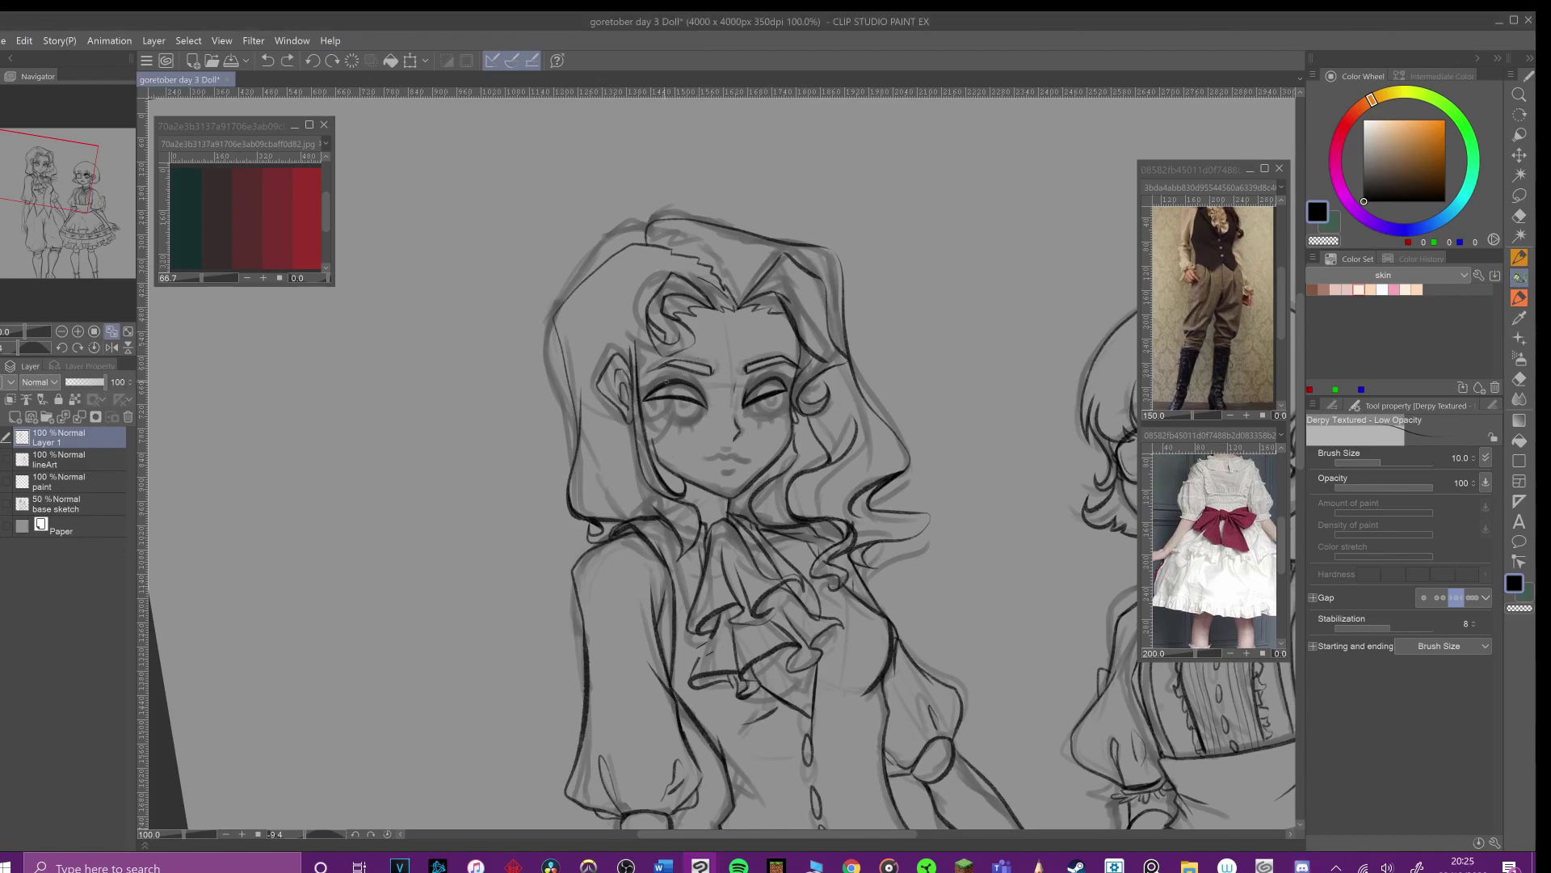
Step: Darken the taller figure's upper lashes and draw the irises in both eyes
drag(673, 382, 670, 395)
mouse_move(697, 388)
mouse_down()
mouse_move(701, 401)
mouse_move(777, 379)
mouse_up()
mouse_move(745, 401)
mouse_down()
mouse_move(779, 382)
mouse_move(707, 407)
mouse_move(629, 400)
mouse_up()
key(ctrl+z)
key(ctrl+z)
key(ctrl+z)
key(ctrl+z)
drag(759, 388, 781, 378)
key(ctrl+z)
drag(759, 393, 782, 388)
key(ctrl+z)
drag(765, 393, 772, 389)
scroll(688, 386, down, 1)
scroll(711, 377, up, 1)
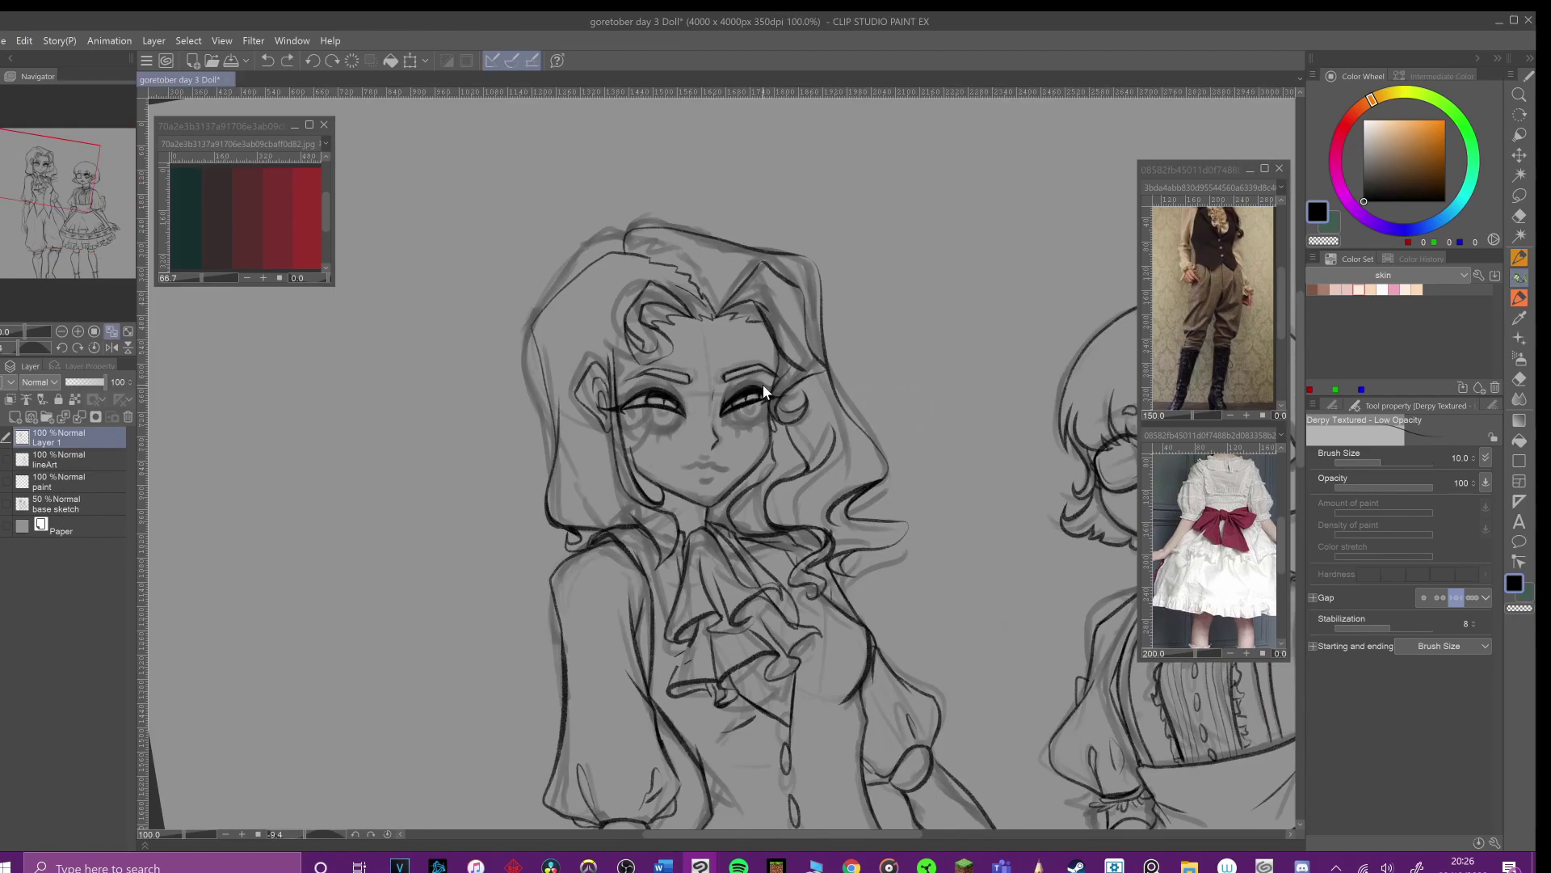
Step: Ink a pointed tip on the taller figure's ear and reshape the mouth into a smile
drag(666, 405, 669, 399)
drag(580, 378, 576, 402)
mouse_move(604, 382)
mouse_down()
mouse_move(612, 413)
mouse_move(577, 386)
mouse_up()
mouse_move(581, 400)
mouse_down()
mouse_move(610, 435)
mouse_move(577, 365)
mouse_move(609, 381)
mouse_move(606, 404)
mouse_up()
drag(673, 464, 724, 462)
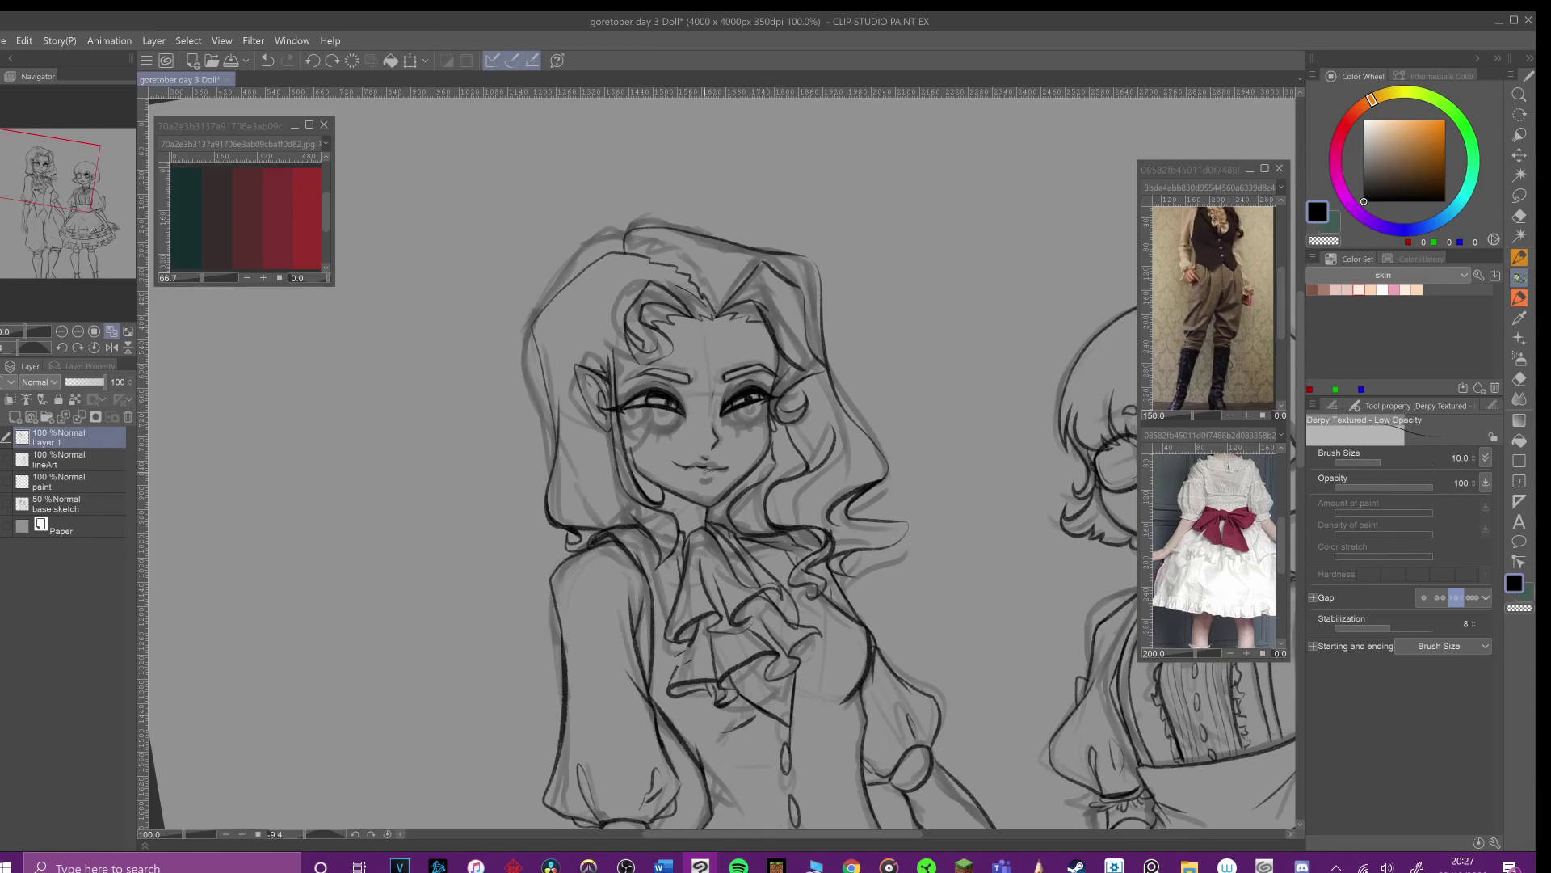
mouse_move(708, 512)
mouse_down()
mouse_move(704, 532)
mouse_move(737, 400)
mouse_up()
key(ctrl+z)
scroll(719, 463, down, 3)
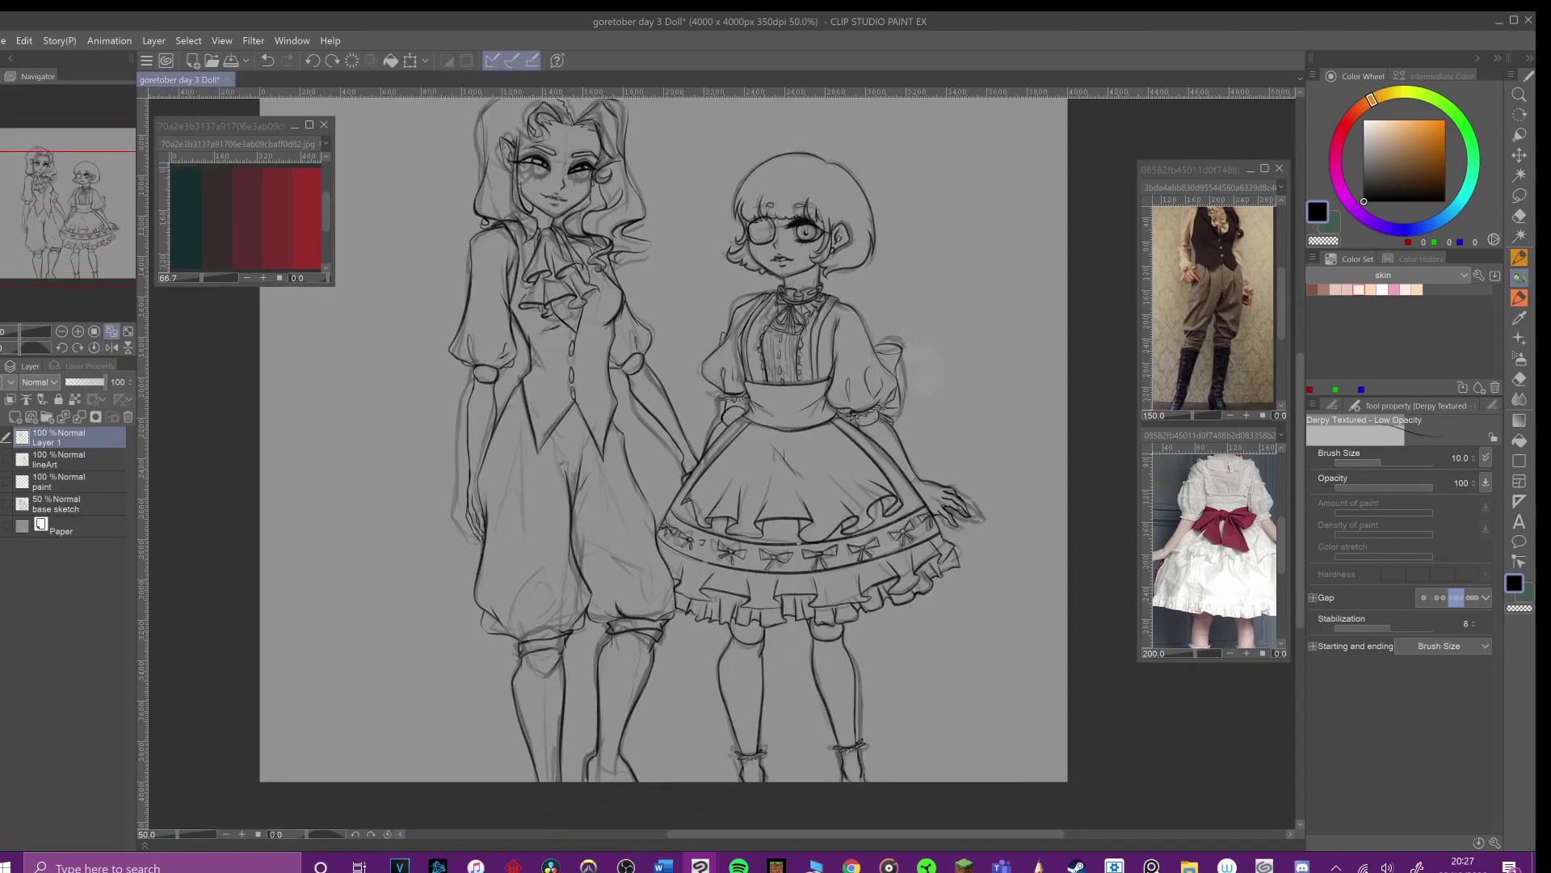
scroll(695, 463, up, 3)
drag(642, 542, 641, 584)
drag(692, 508, 687, 542)
scroll(696, 513, down, 7)
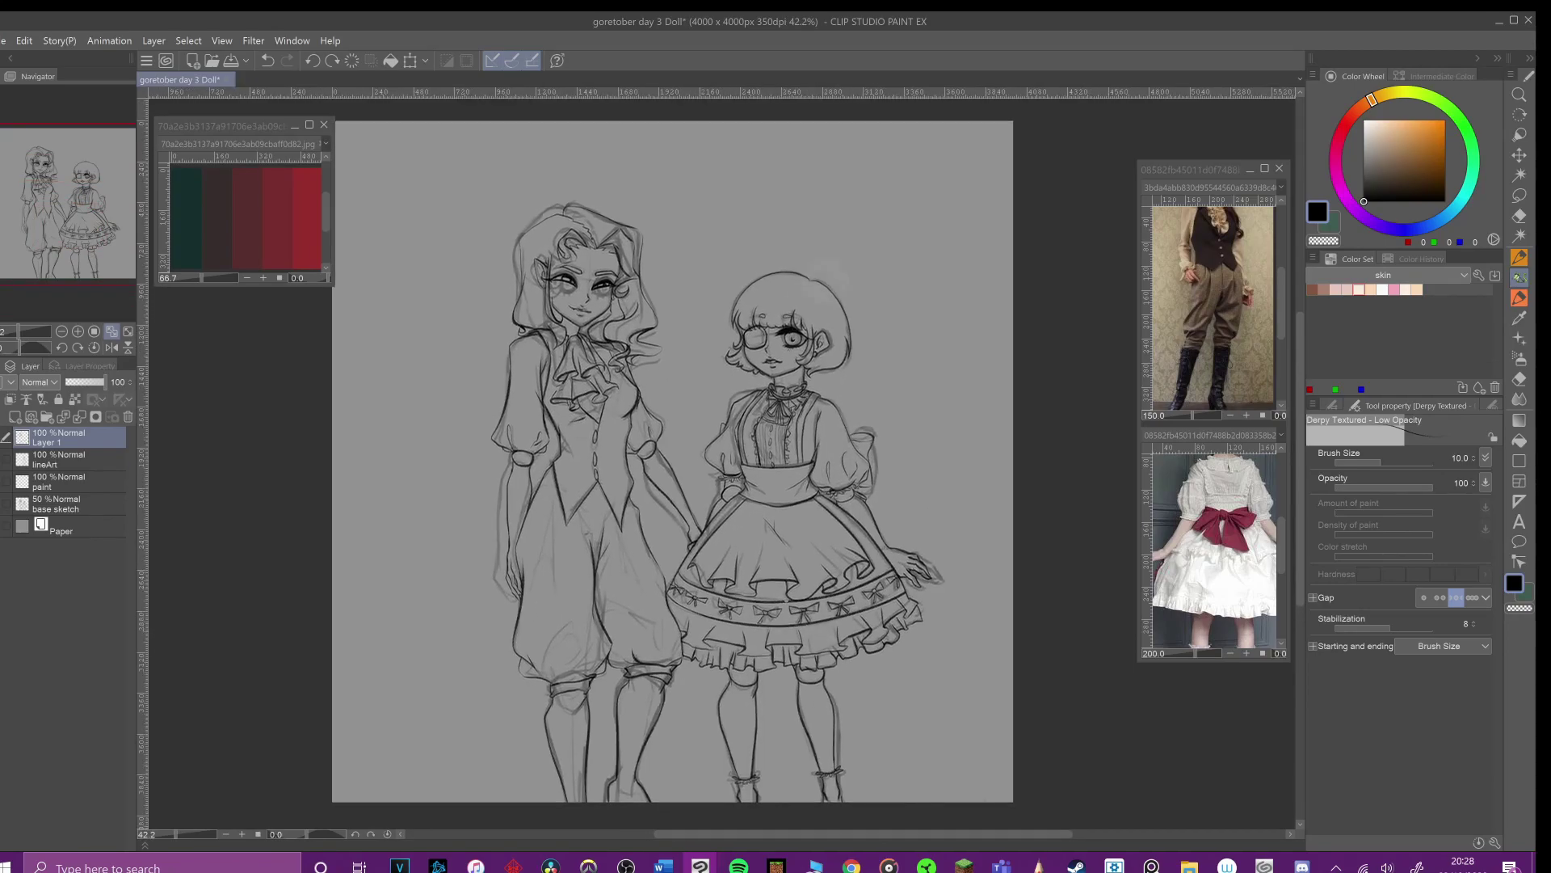
scroll(802, 355, up, 2)
drag(1056, 446, 1057, 469)
click(90, 463)
scroll(751, 331, up, 3)
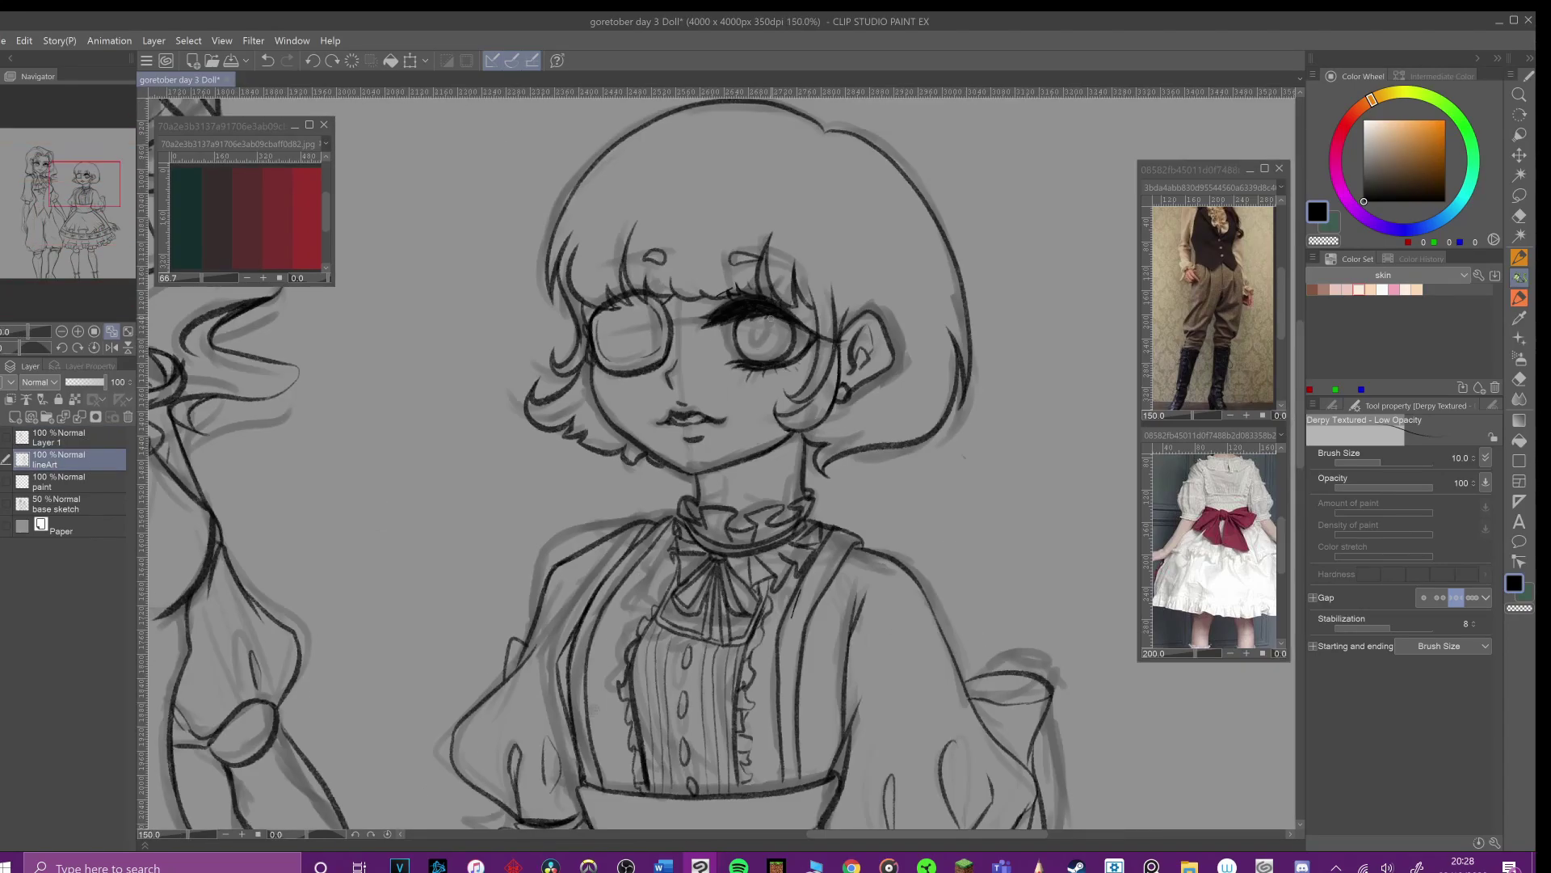
scroll(766, 257, down, 6)
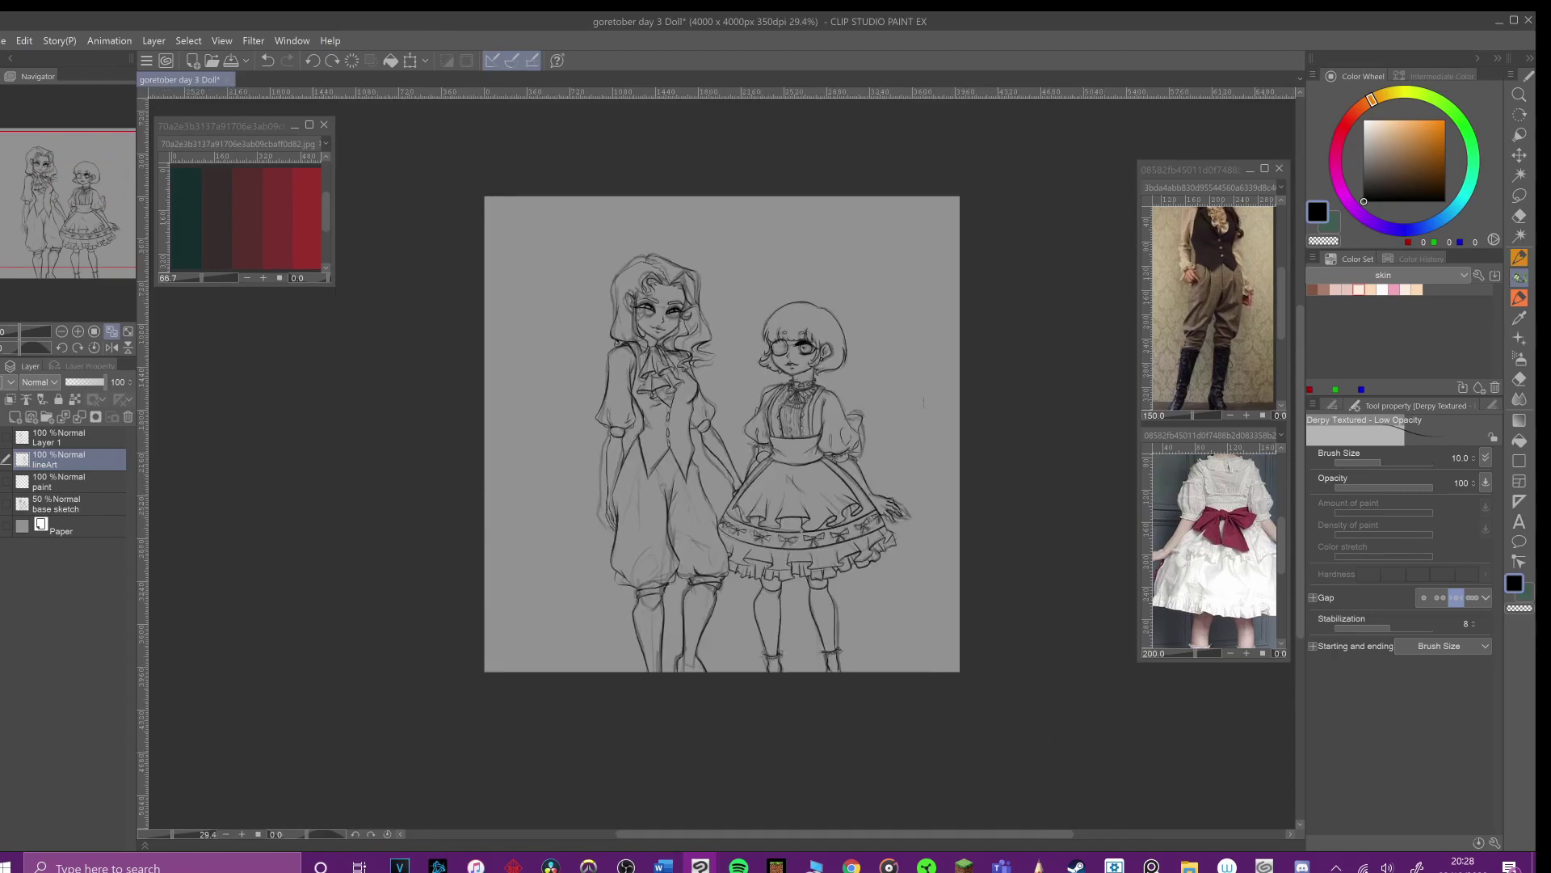
scroll(553, 469, up, 2)
key(alt+bracketright)
key(ctrl+z)
key(ctrl+z)
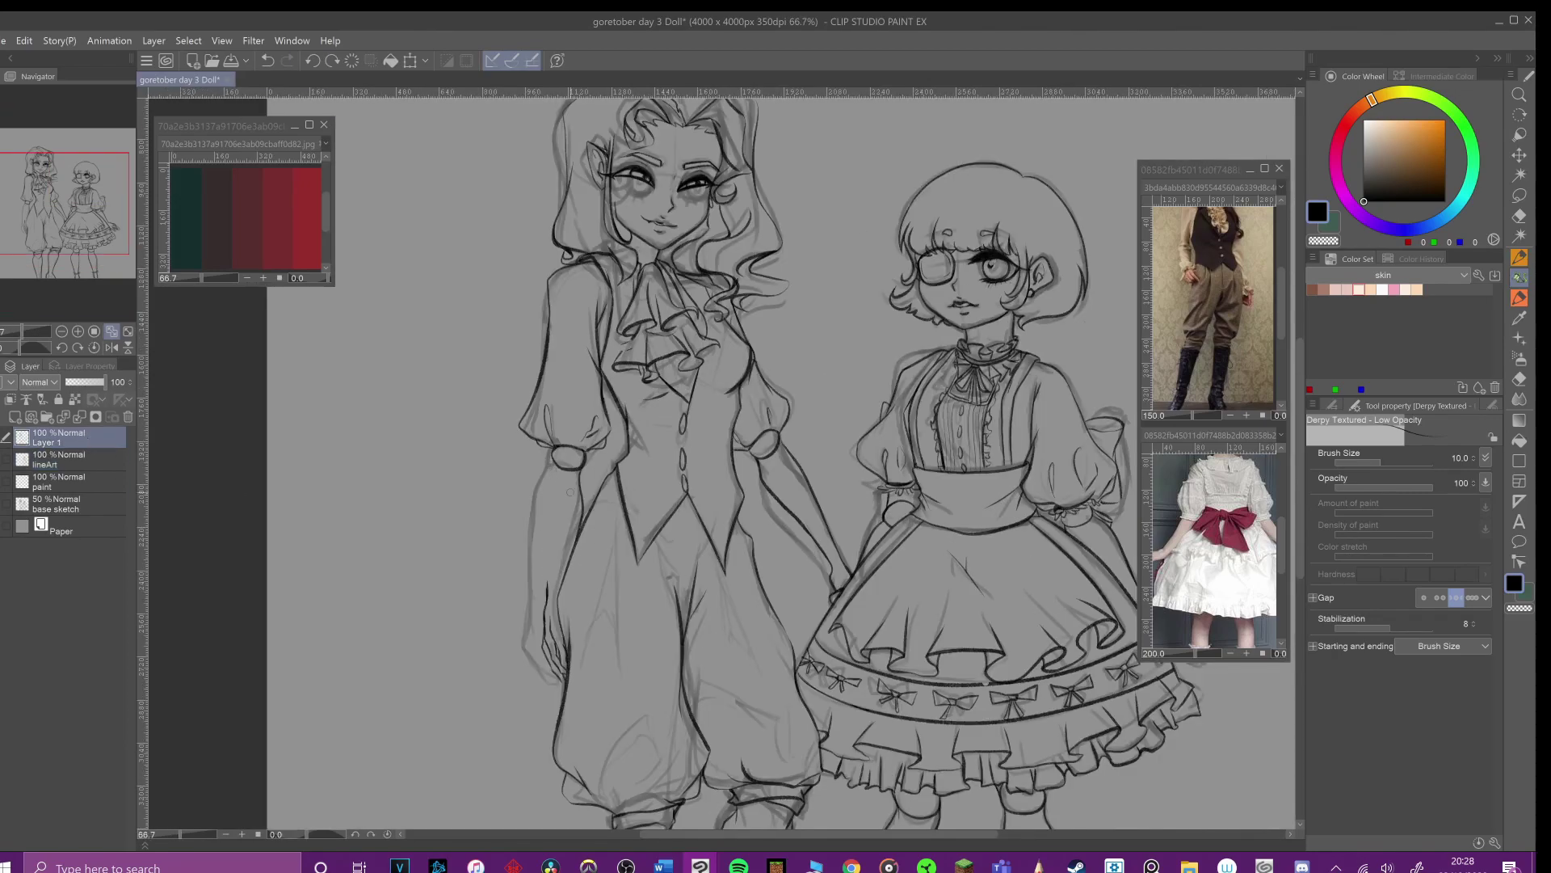
Step: Touch up the line of the taller figure's outer forearm from the sleeve cuff to the wrist
drag(552, 453, 546, 589)
scroll(929, 430, down, 2)
scroll(770, 342, up, 2)
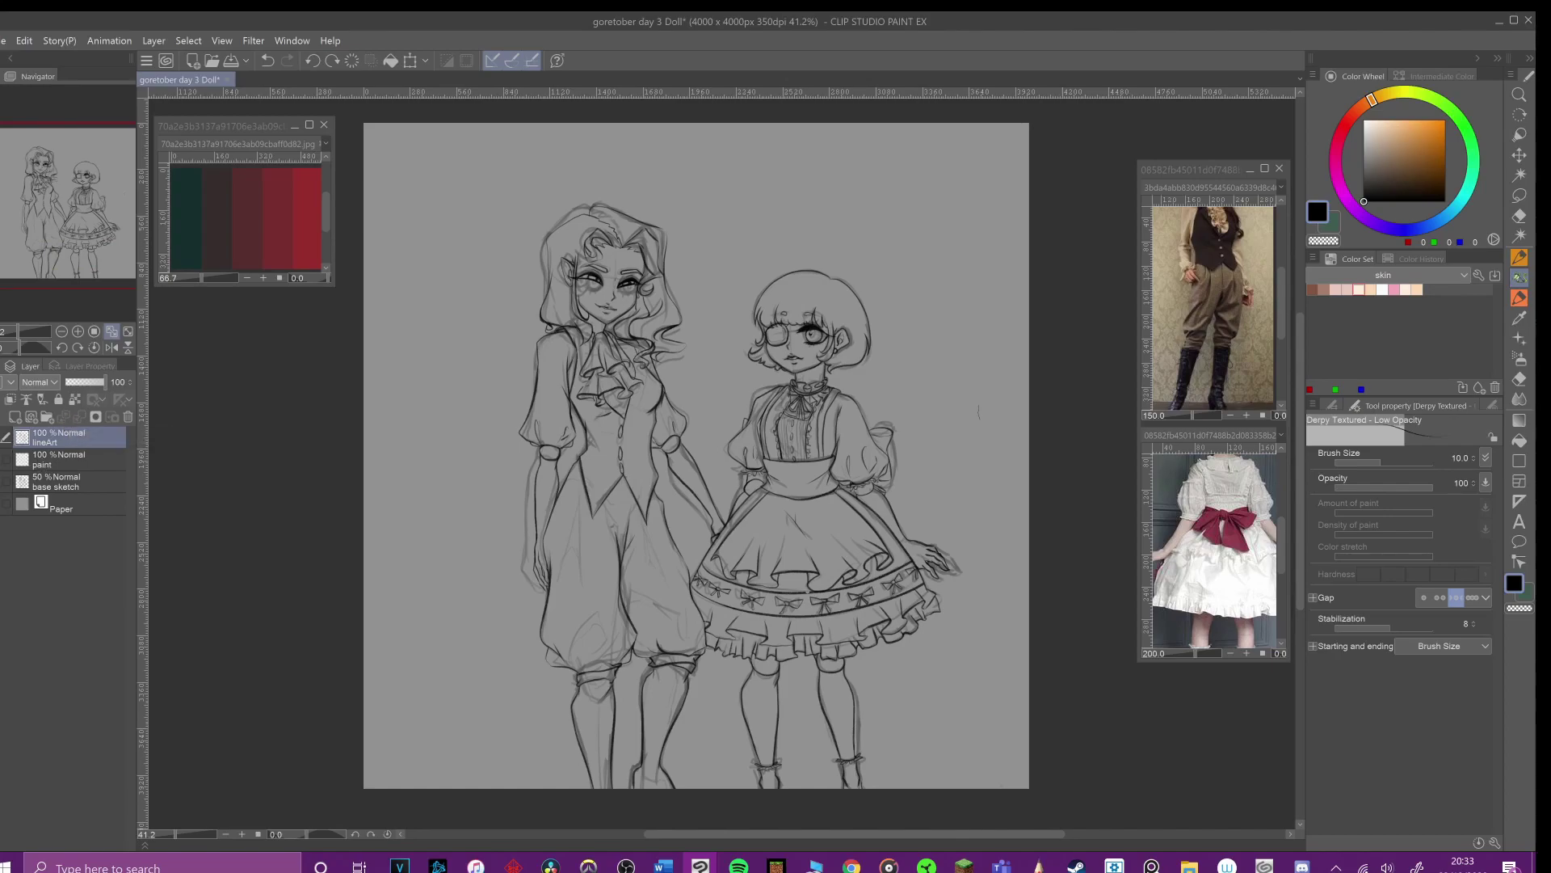
key(alt+Tab)
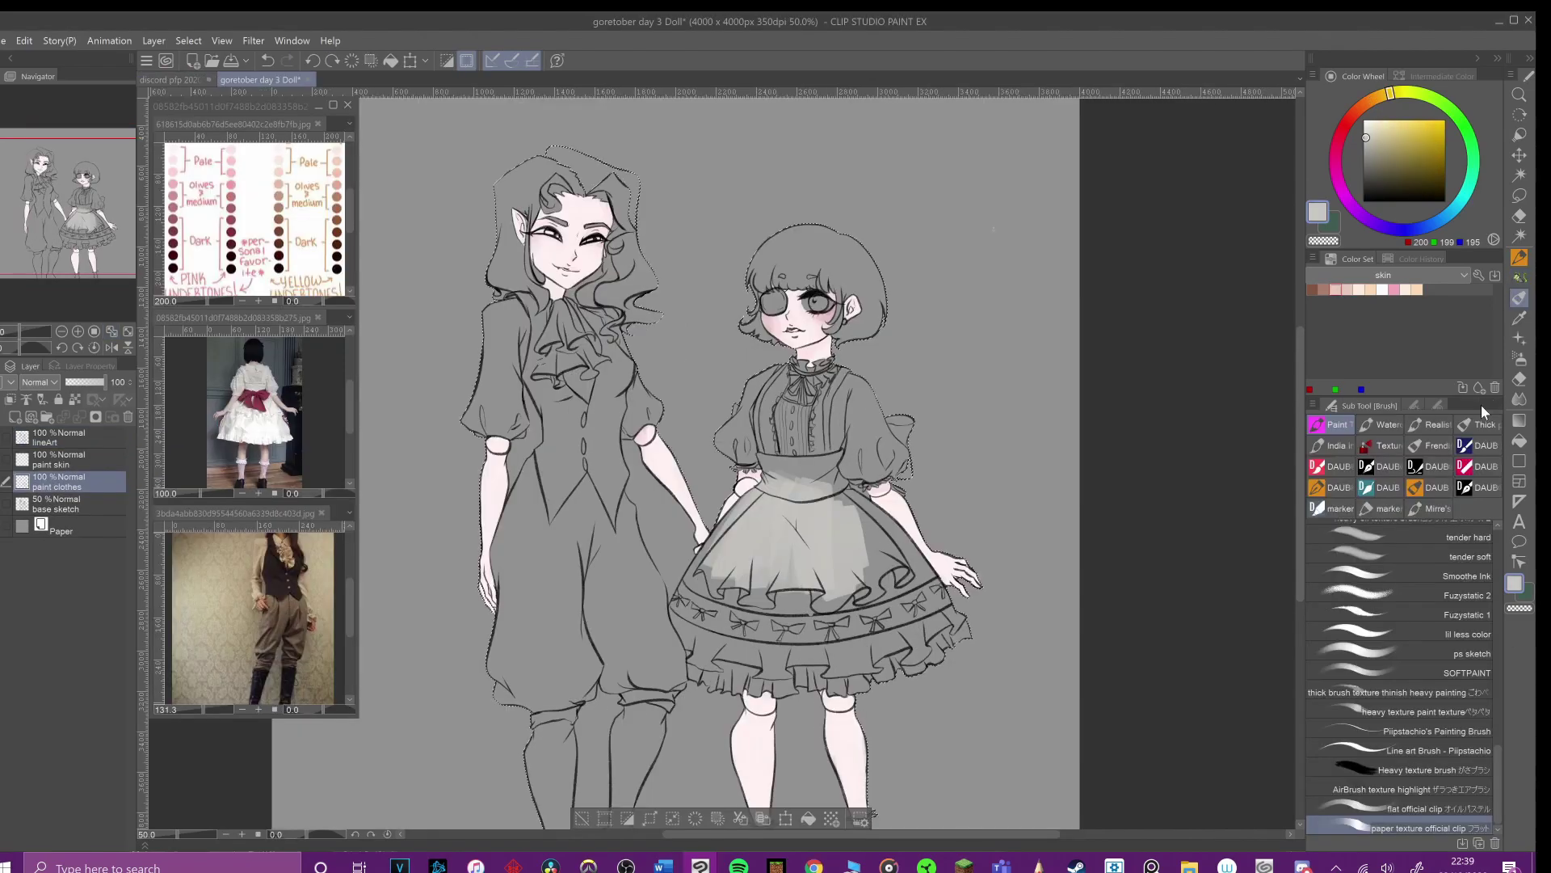
Step: Import the Pencil Like brush material into the Pencil group of the pencil tool
click(1452, 844)
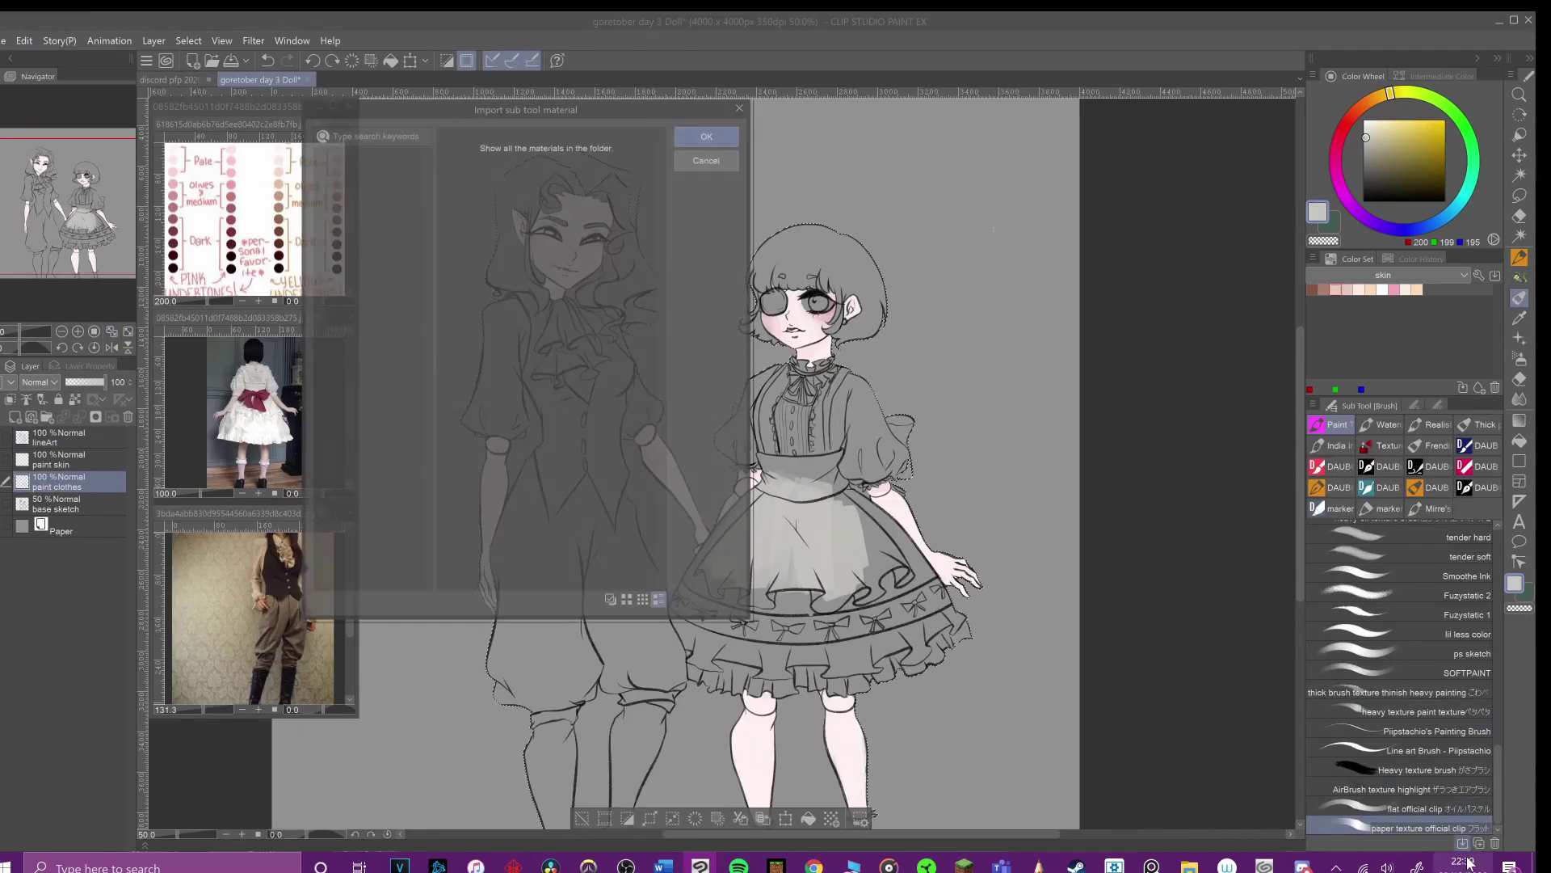
click(710, 160)
click(1521, 257)
click(1333, 425)
click(1461, 843)
click(612, 434)
double_click(612, 441)
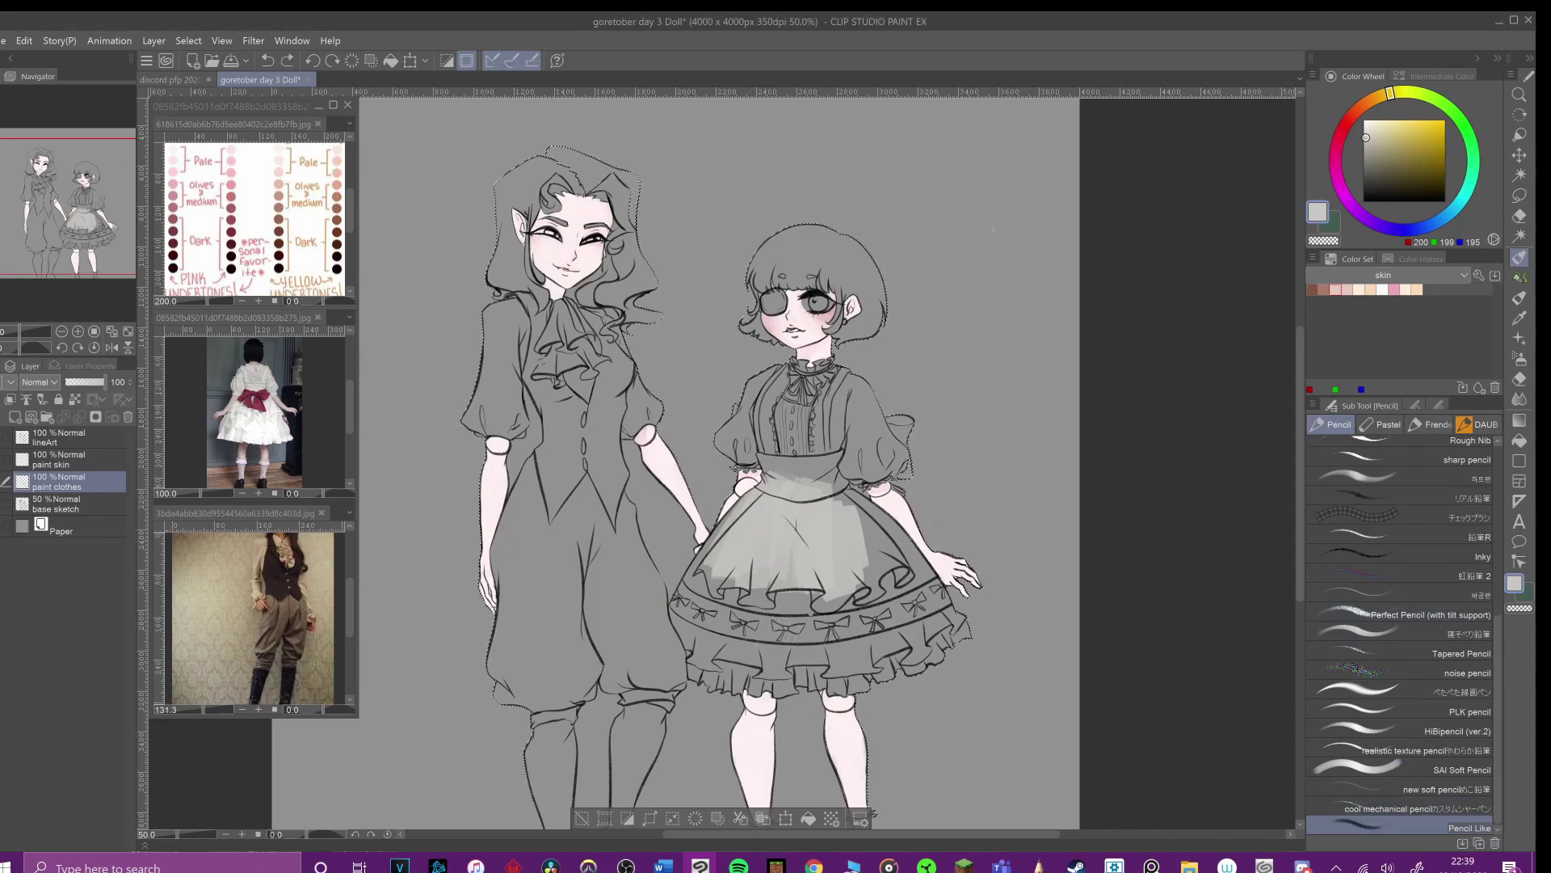
Step: Block in the shorter figure's skirt in pale grey with the paper texture brush
click(1463, 427)
click(1334, 424)
click(1520, 298)
mouse_move(756, 570)
mouse_down()
mouse_move(695, 619)
mouse_move(942, 586)
mouse_move(888, 618)
mouse_up()
drag(865, 517, 913, 586)
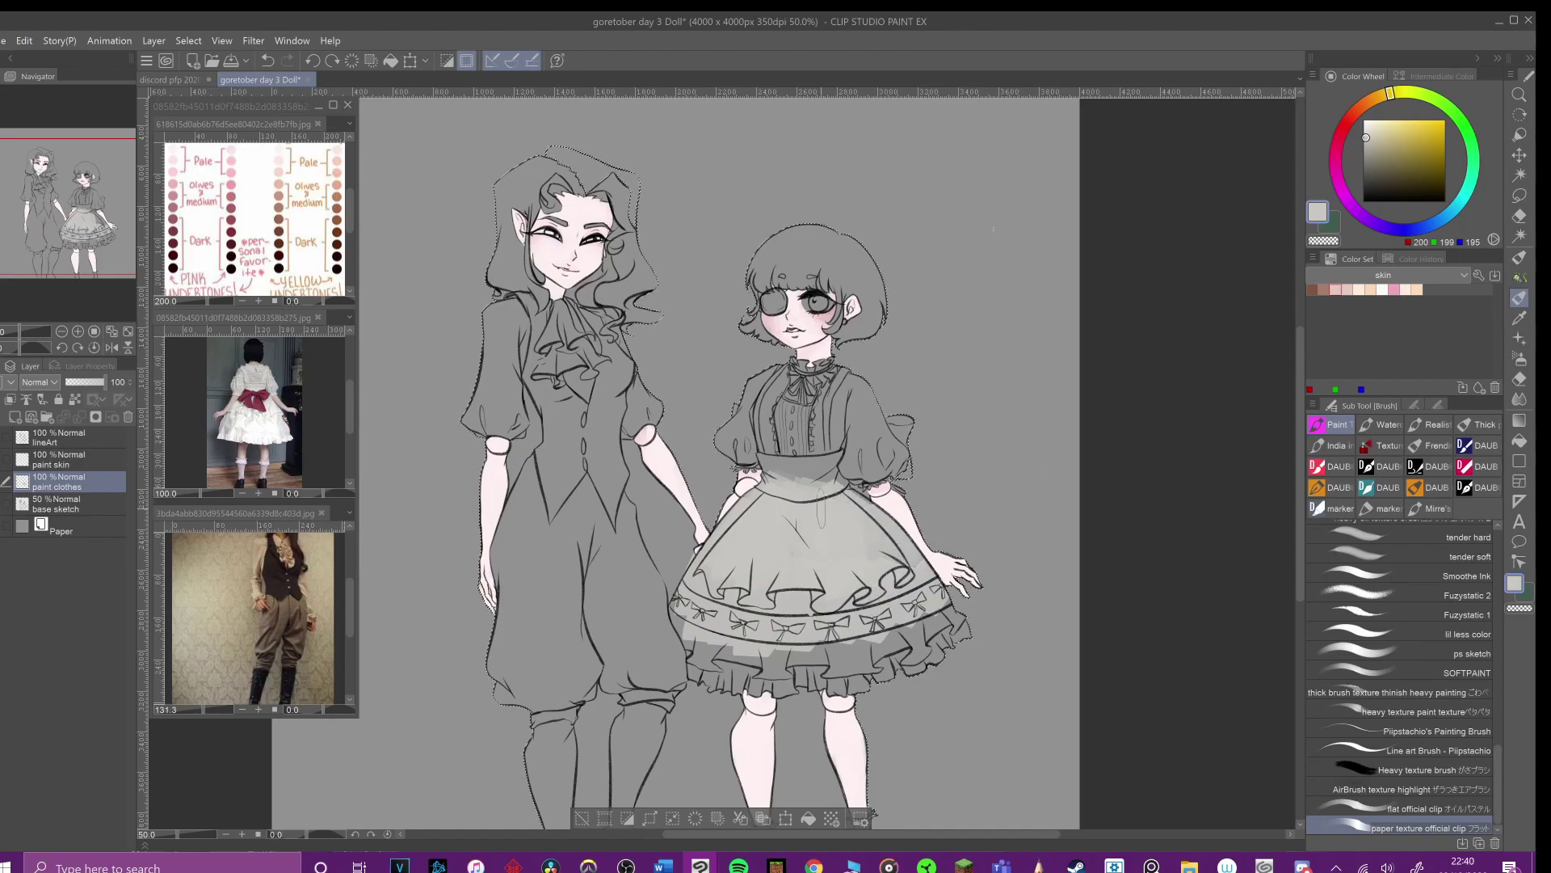
Step: Paint the shorter figure's sash and bow dark red and begin the sleeve beside the bow in off-white, sampling both colours from the dress photo
alt+click(256, 400)
mouse_move(863, 470)
mouse_down()
mouse_move(770, 471)
mouse_move(863, 464)
mouse_move(816, 495)
mouse_move(759, 488)
mouse_up()
alt+click(275, 409)
mouse_move(863, 404)
mouse_down()
mouse_move(847, 477)
mouse_move(893, 436)
mouse_move(944, 463)
mouse_up()
alt+click(804, 478)
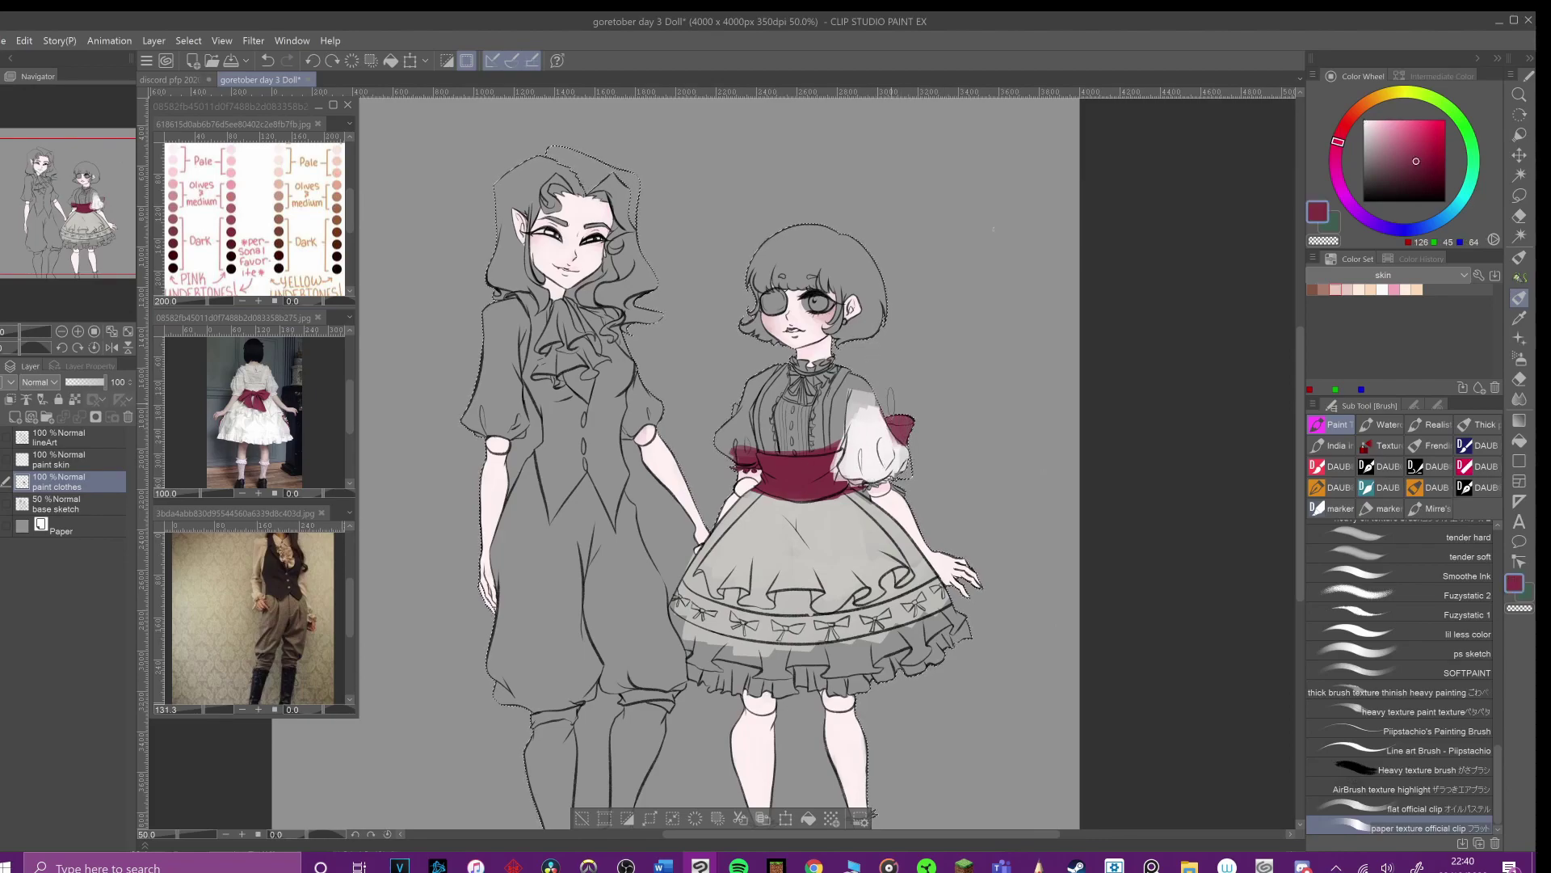
Step: Paint the shorter figure's blouse front and both puffed sleeves off-white
alt+click(868, 452)
mouse_move(835, 465)
mouse_down()
mouse_move(715, 592)
mouse_move(893, 577)
mouse_move(923, 595)
mouse_up()
drag(825, 503, 780, 537)
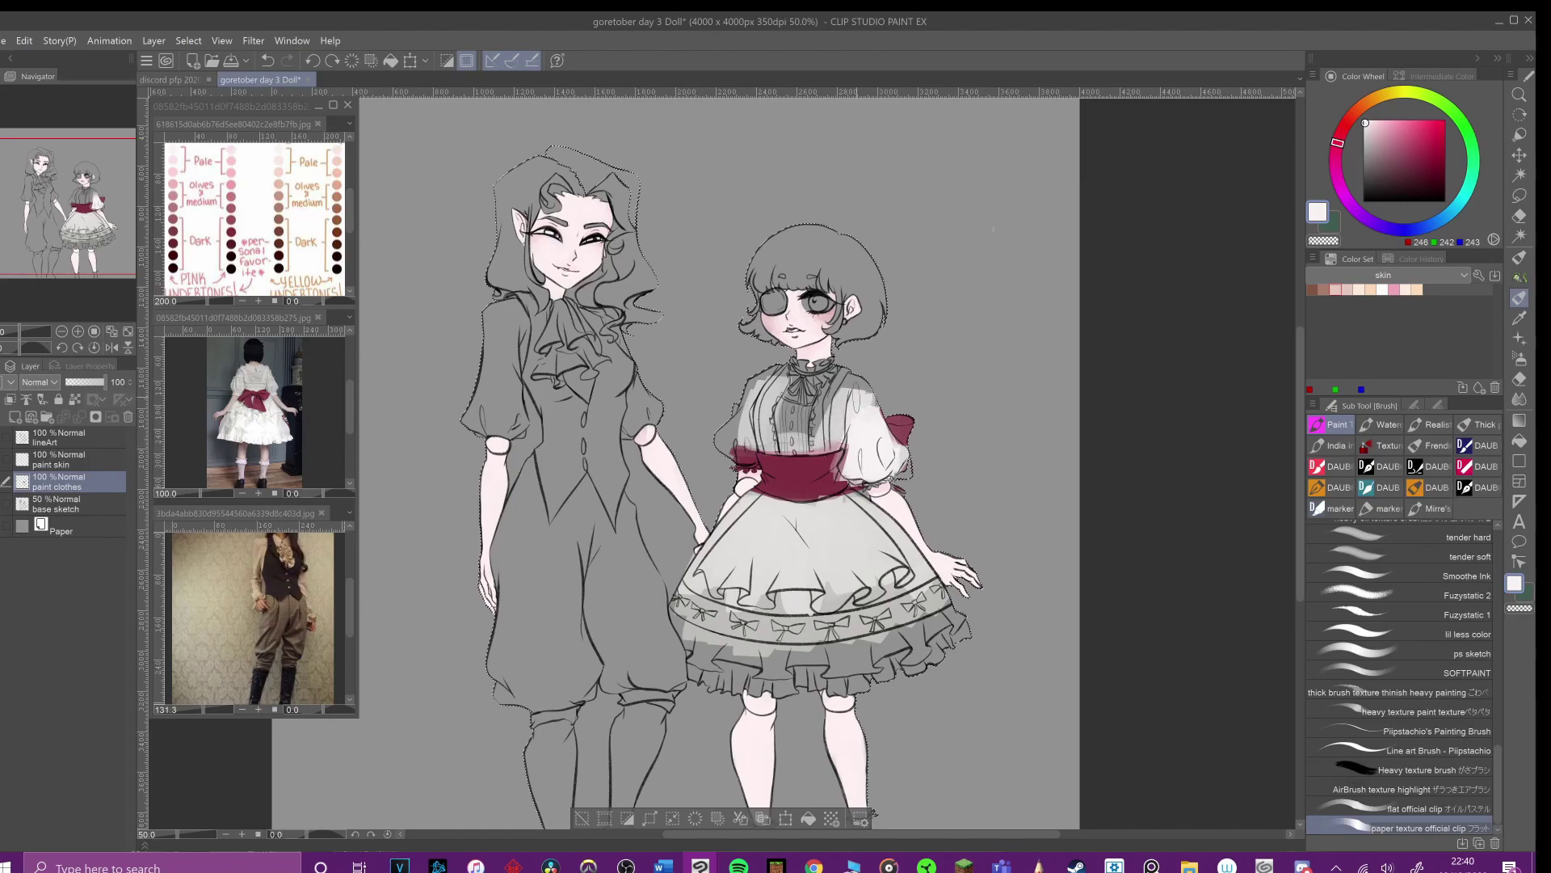
alt+click(818, 474)
drag(874, 390, 906, 440)
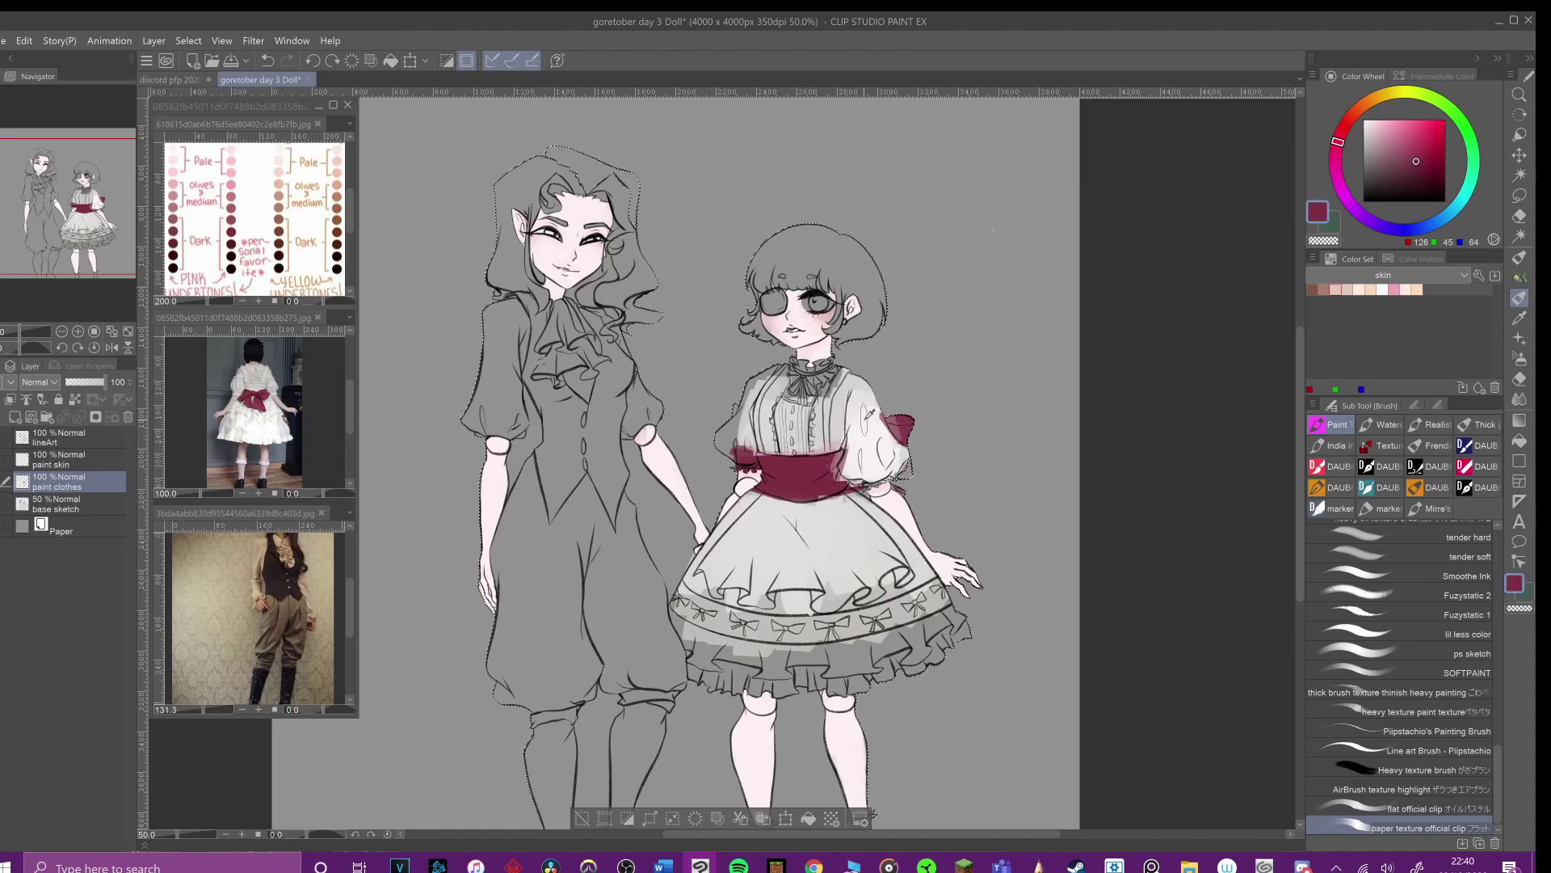
alt+click(869, 441)
drag(737, 416, 737, 464)
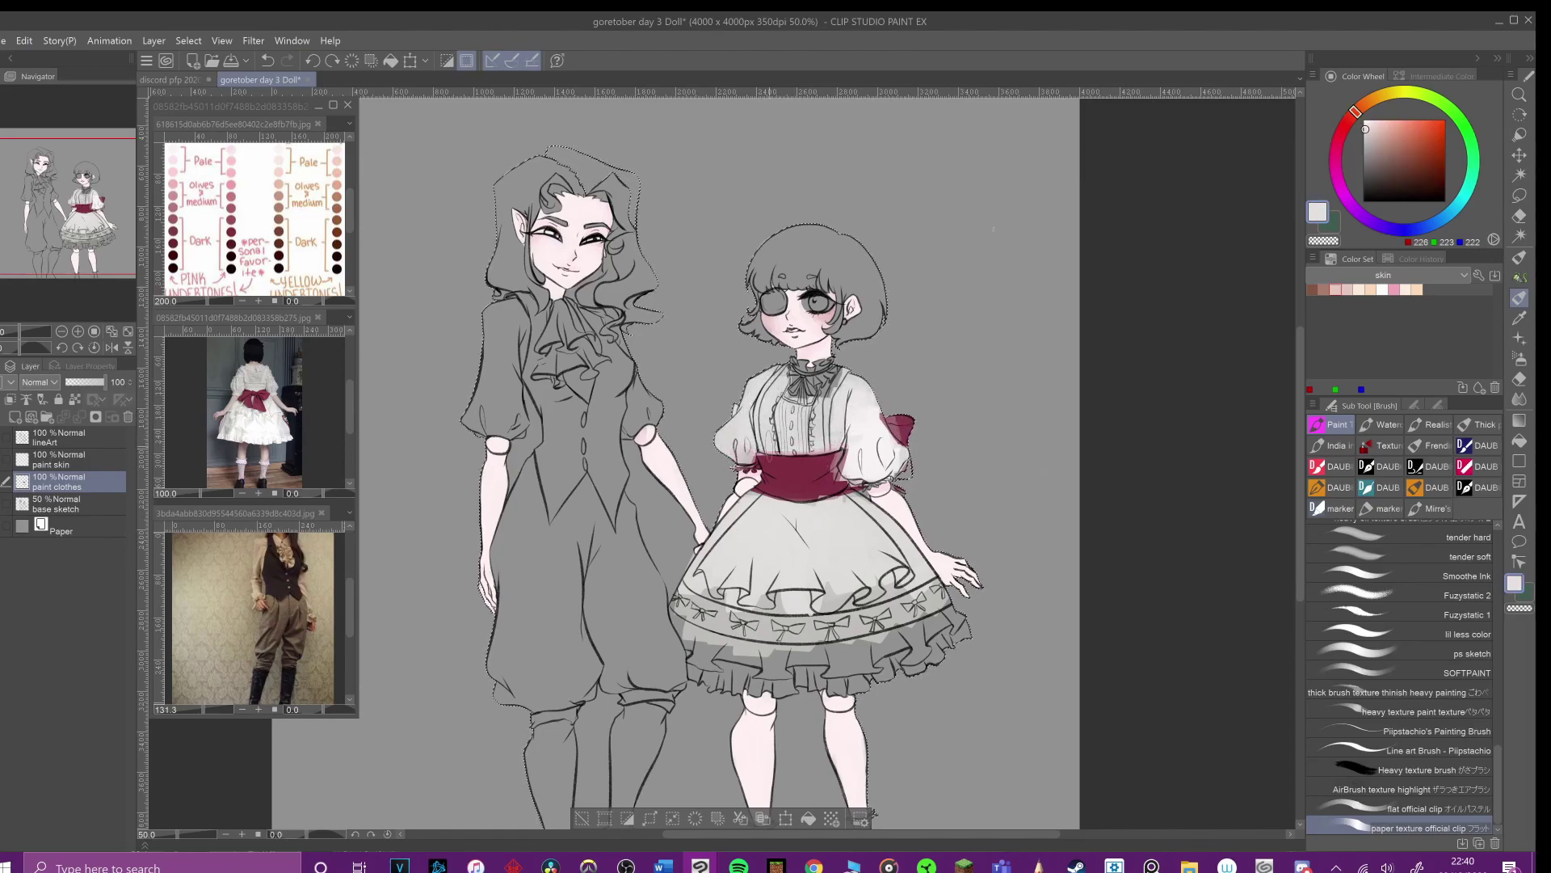
Step: Tidy the sash edge beside the sleeve and extend the off-white over the skirt's ribbon band
alt+click(818, 475)
drag(843, 454, 844, 477)
alt+click(863, 452)
alt+click(794, 553)
alt+click(793, 554)
mouse_move(680, 596)
mouse_down()
mouse_move(826, 620)
mouse_move(759, 640)
mouse_up()
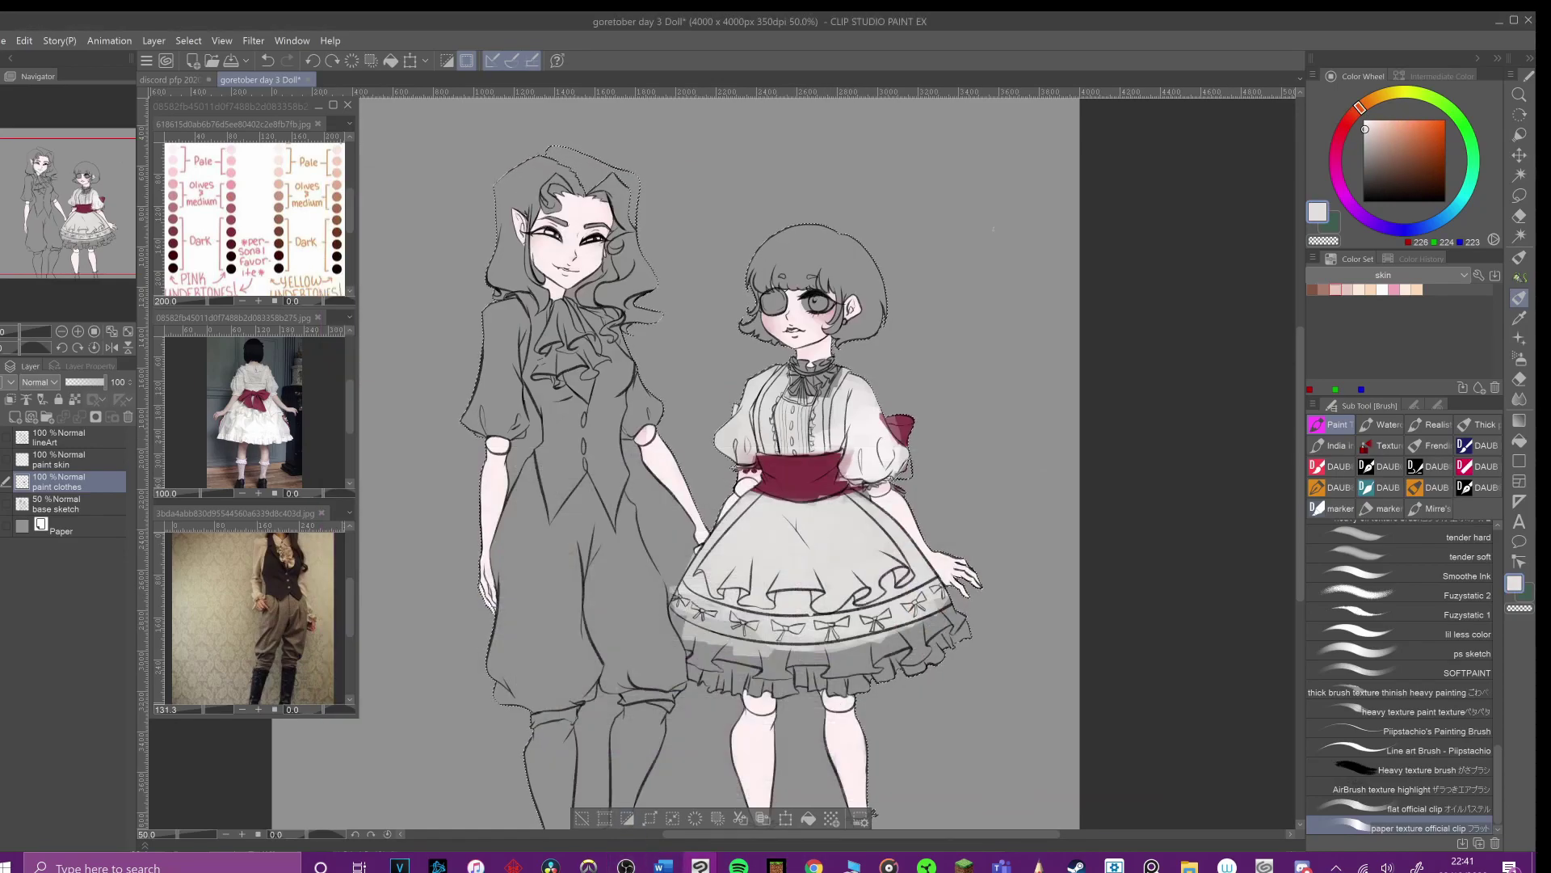
click(1303, 866)
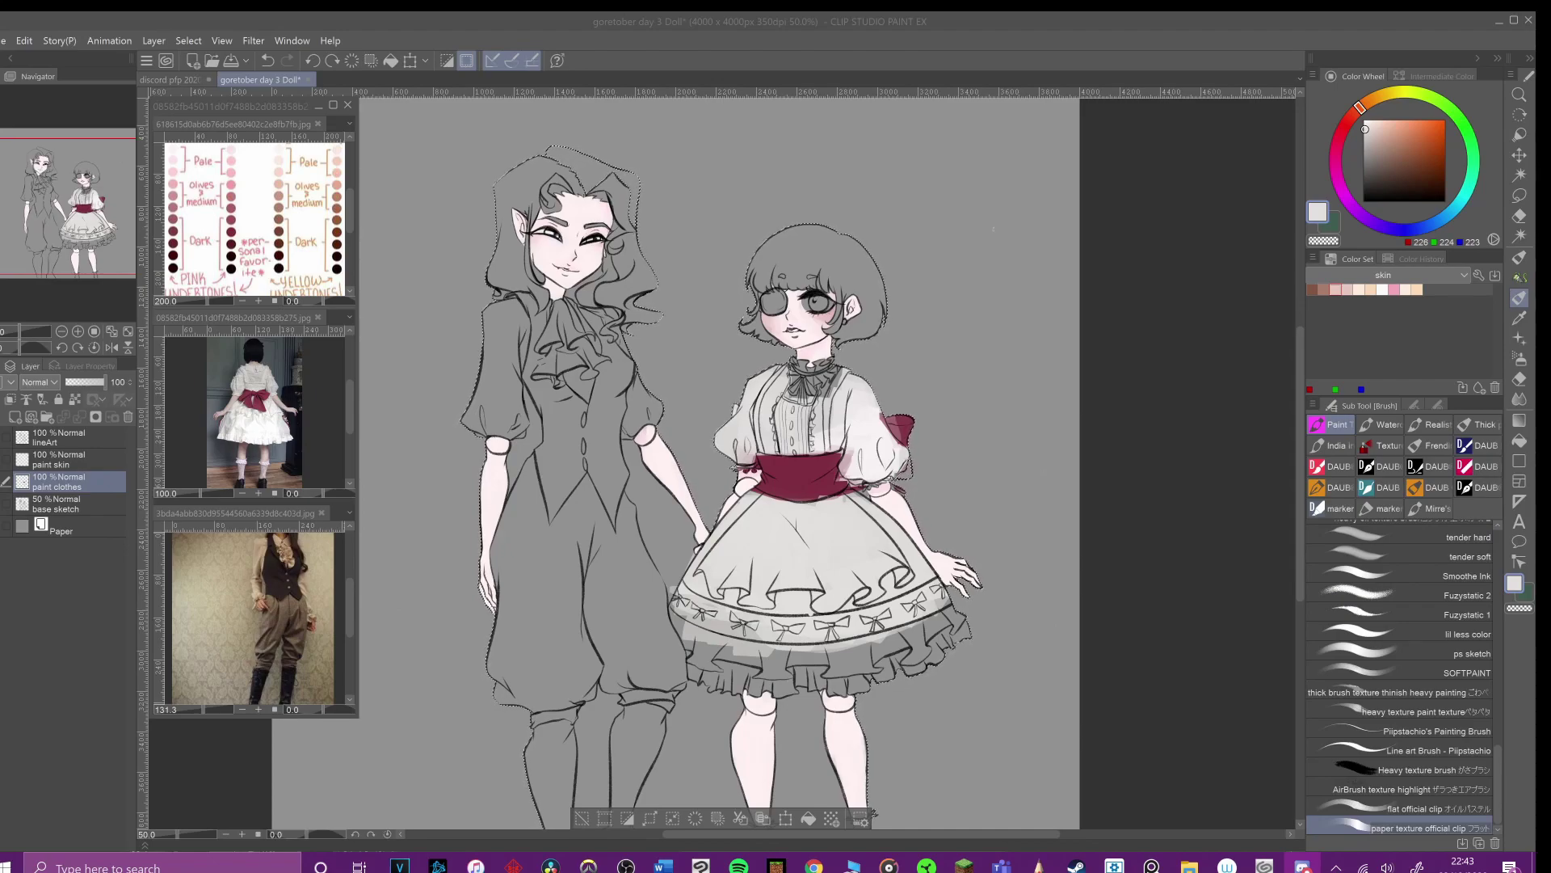
Step: Shade the folds of the red sash with darker reds sampled from the bow in the dress photo
alt+click(808, 477)
alt+click(259, 400)
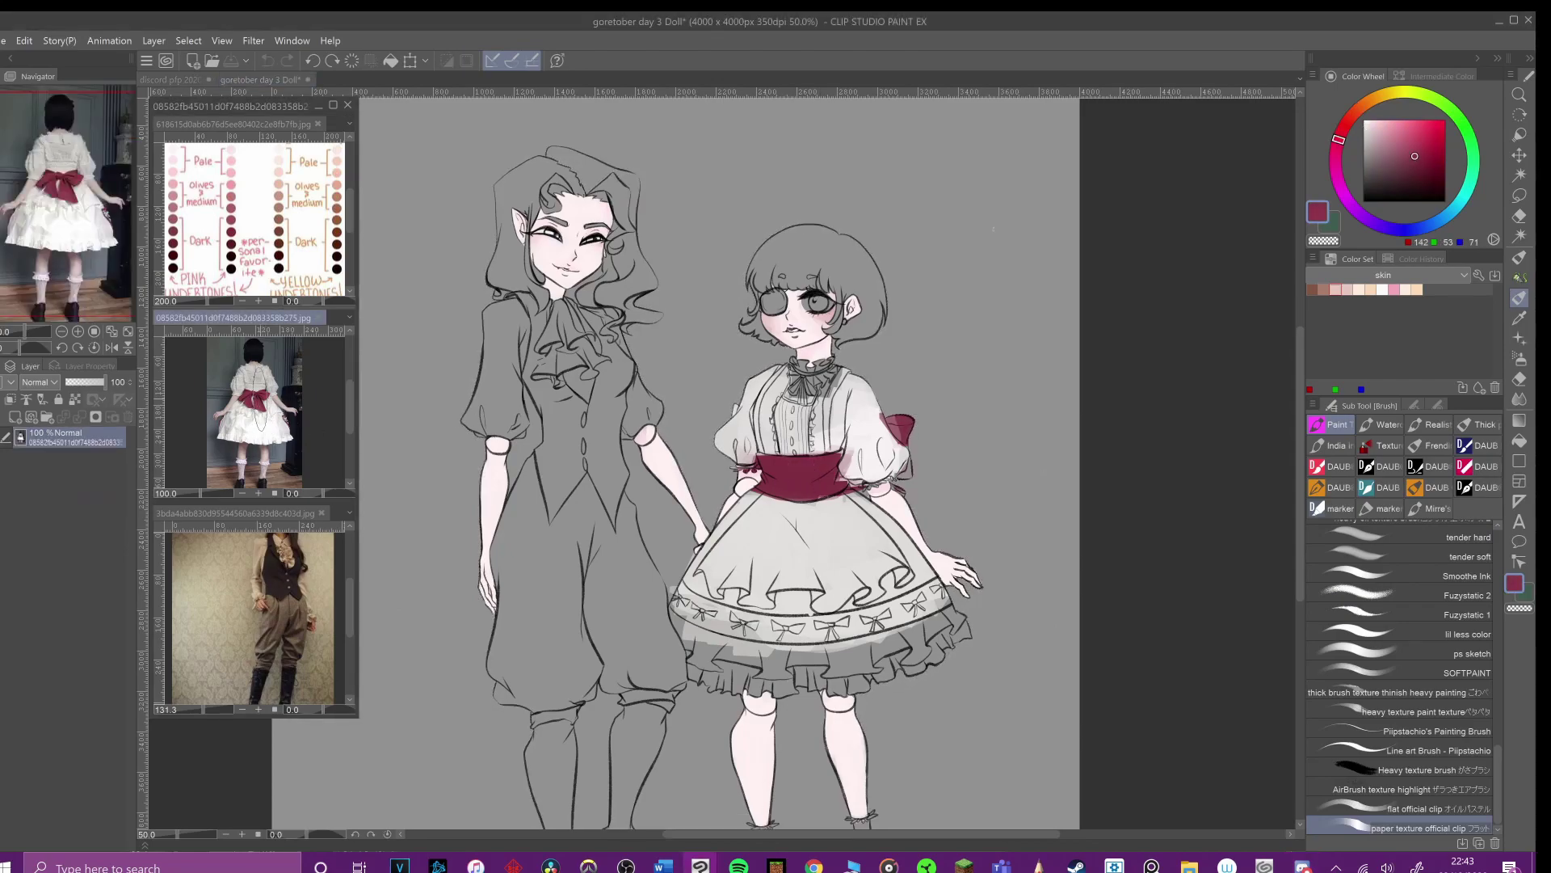
scroll(260, 384, up, 4)
alt+click(846, 478)
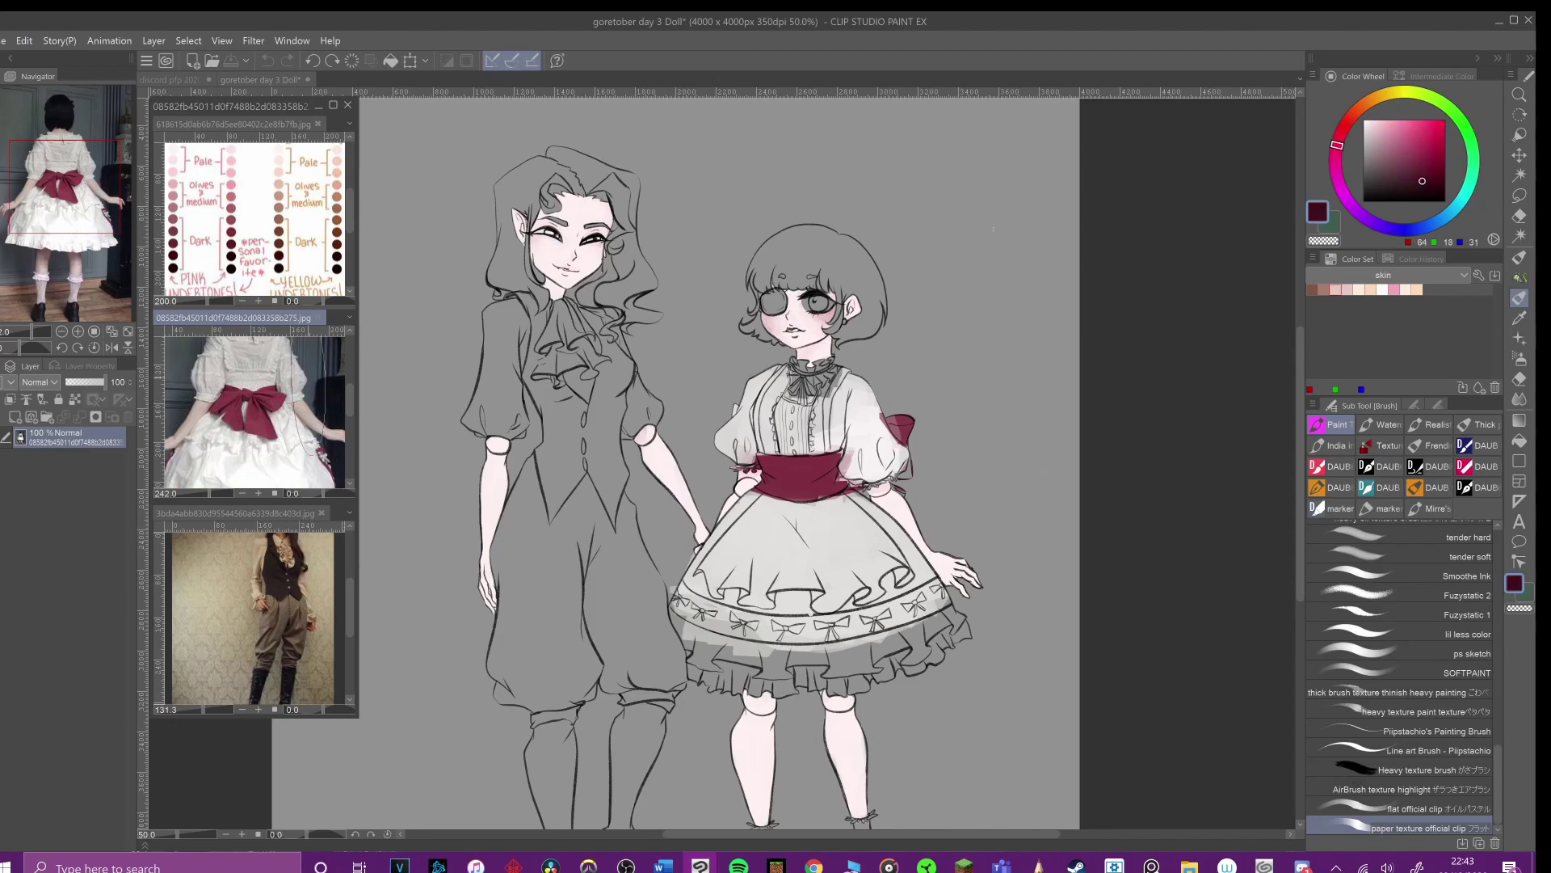
drag(842, 476, 806, 490)
alt+click(821, 475)
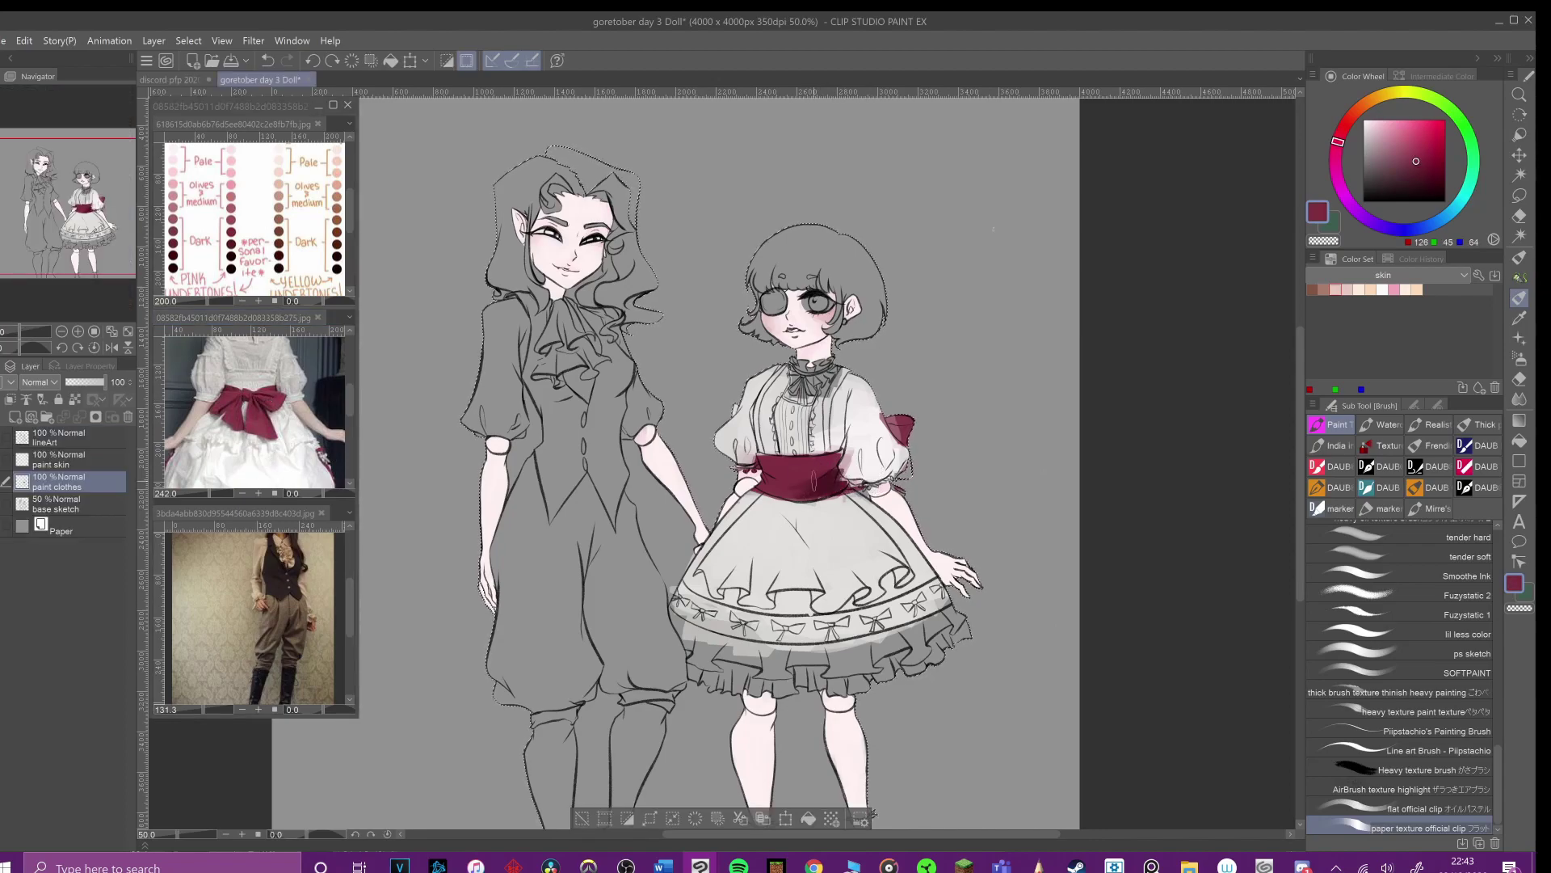
alt+click(825, 484)
alt+click(793, 483)
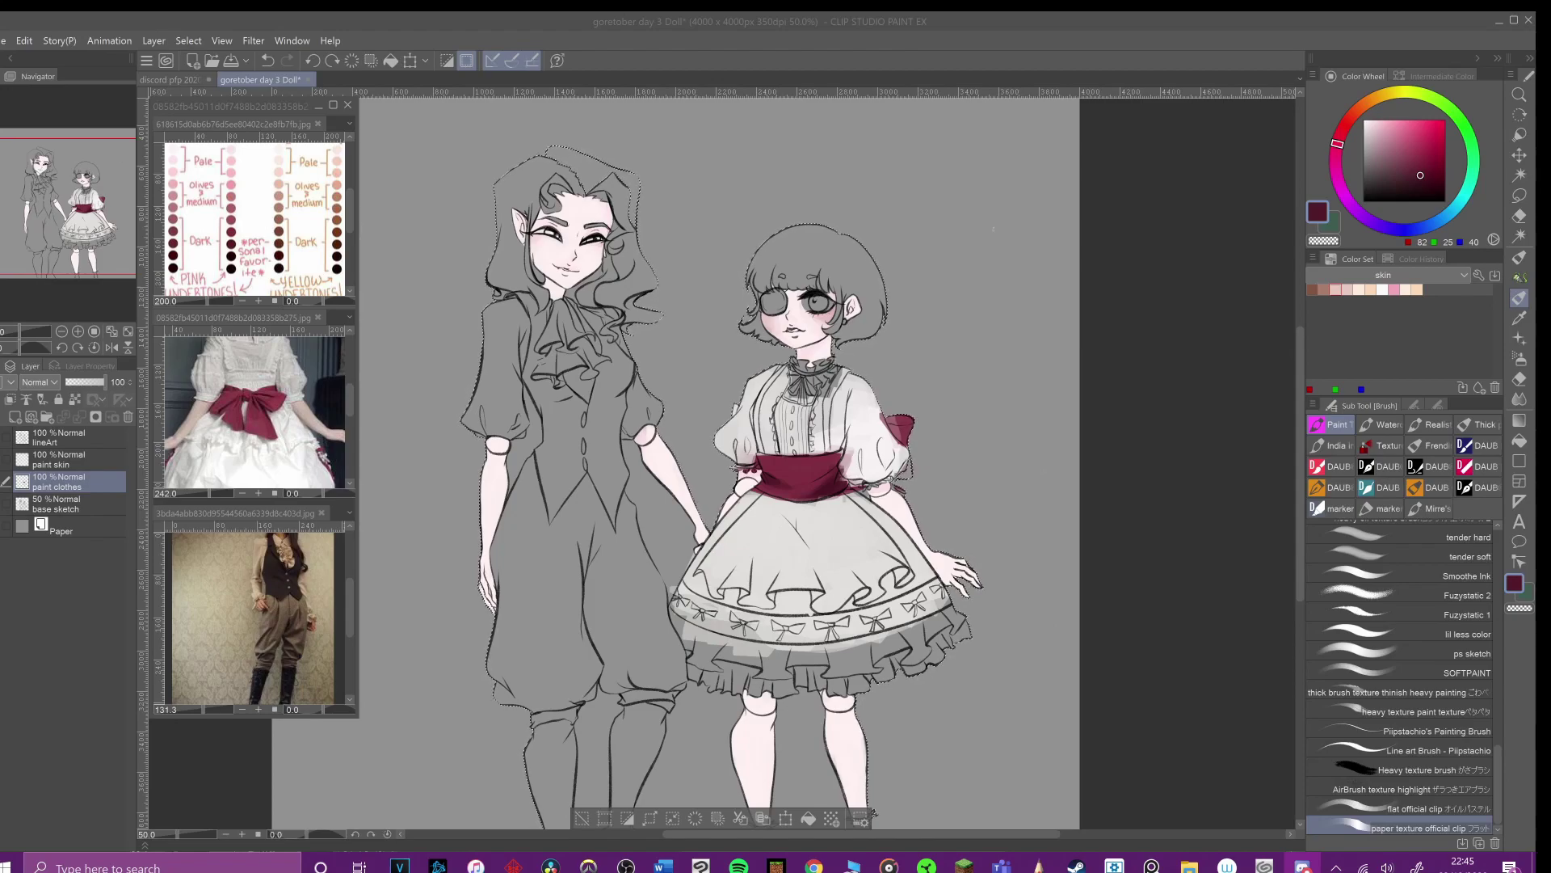
drag(833, 488, 846, 489)
Step: Touch up the off-white on the sleeve beside the bow and on the blouse around the collar
alt+click(874, 437)
drag(882, 420, 887, 442)
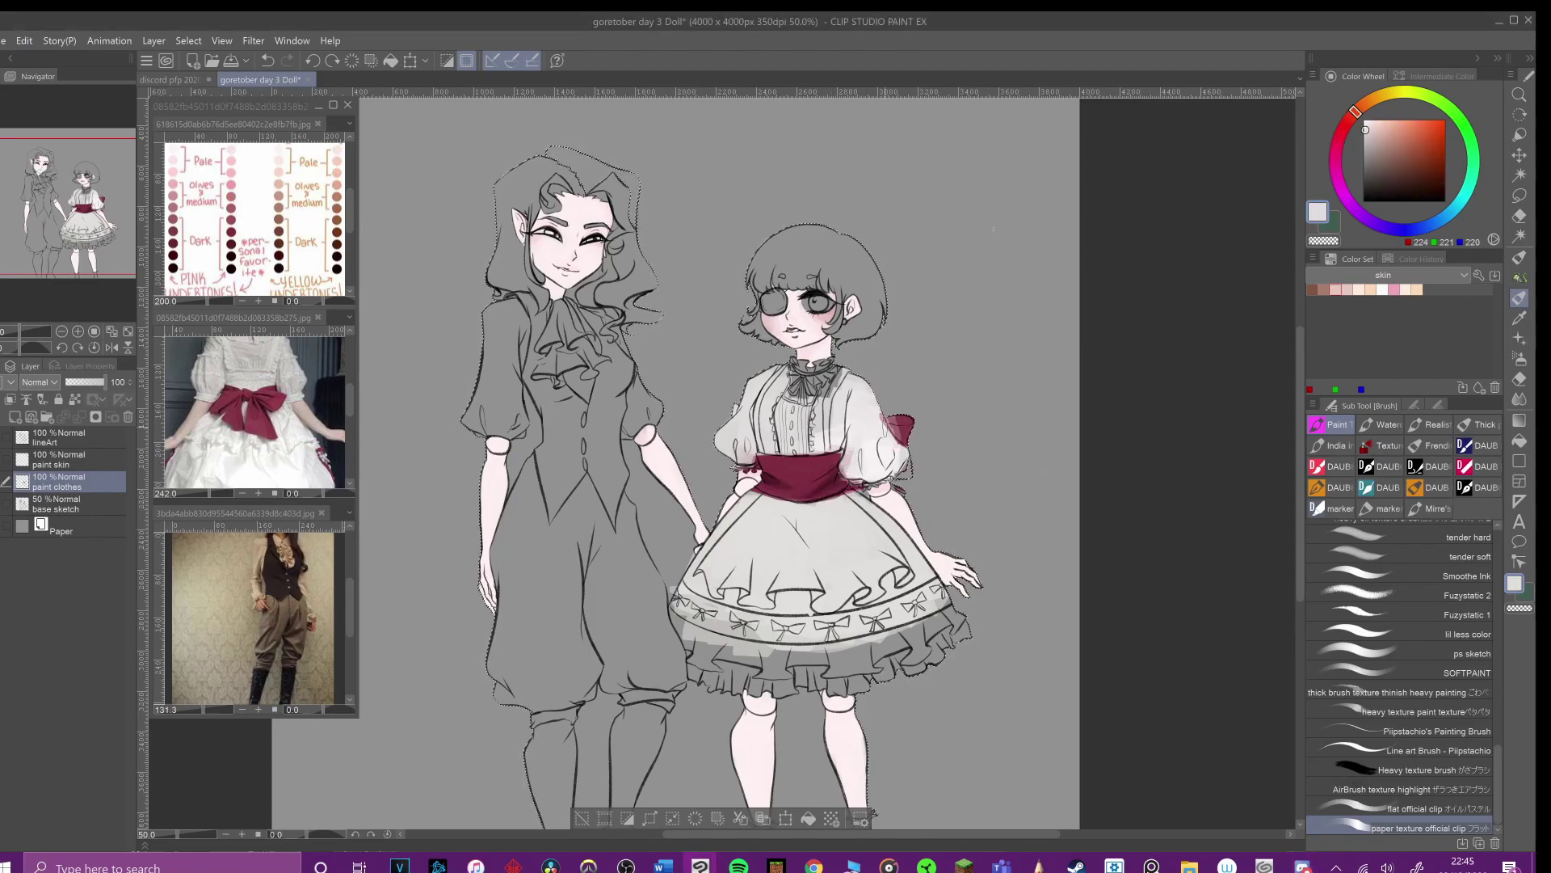
drag(814, 378, 839, 399)
Step: Paint the skirt's lower band and hem ruffles off-white sampled from the dress photo and remove the colour spilling past the hem
alt+click(299, 428)
mouse_move(669, 602)
mouse_down()
mouse_move(714, 653)
mouse_move(808, 669)
mouse_up()
mouse_move(669, 640)
mouse_down()
mouse_move(811, 684)
mouse_move(963, 632)
mouse_up()
drag(686, 672, 811, 693)
drag(658, 653, 734, 694)
key(ctrl+z)
key(ctrl+z)
key(ctrl+z)
mouse_move(669, 621)
mouse_down()
mouse_move(687, 655)
mouse_move(811, 694)
mouse_up()
key(ctrl+z)
drag(909, 618, 962, 671)
drag(849, 355, 842, 404)
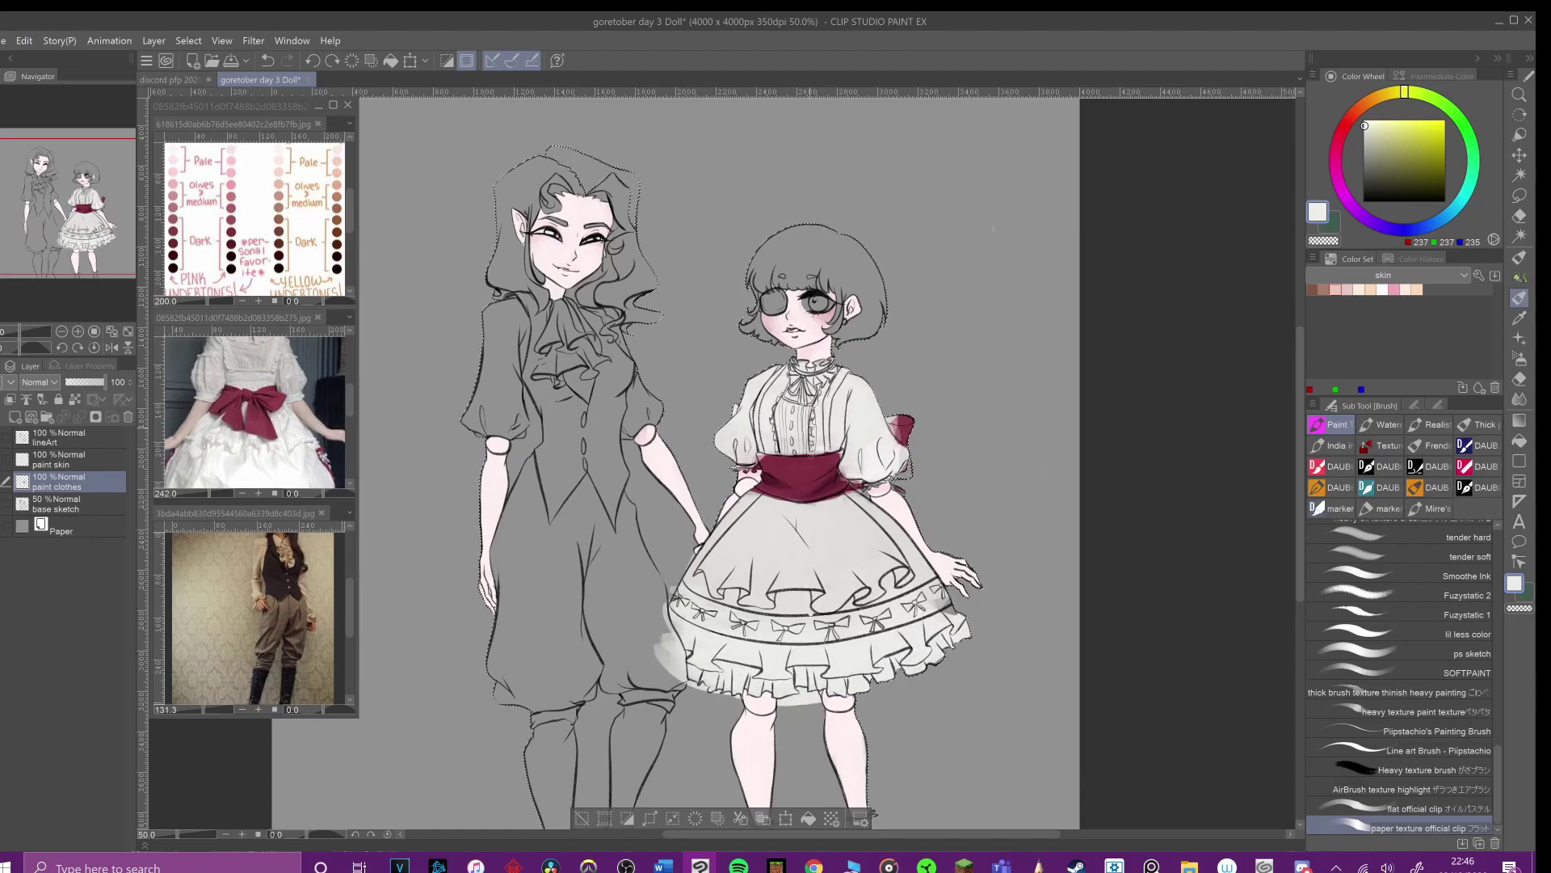
mouse_move(666, 606)
mouse_down()
mouse_move(679, 674)
mouse_move(675, 598)
mouse_move(711, 707)
mouse_up()
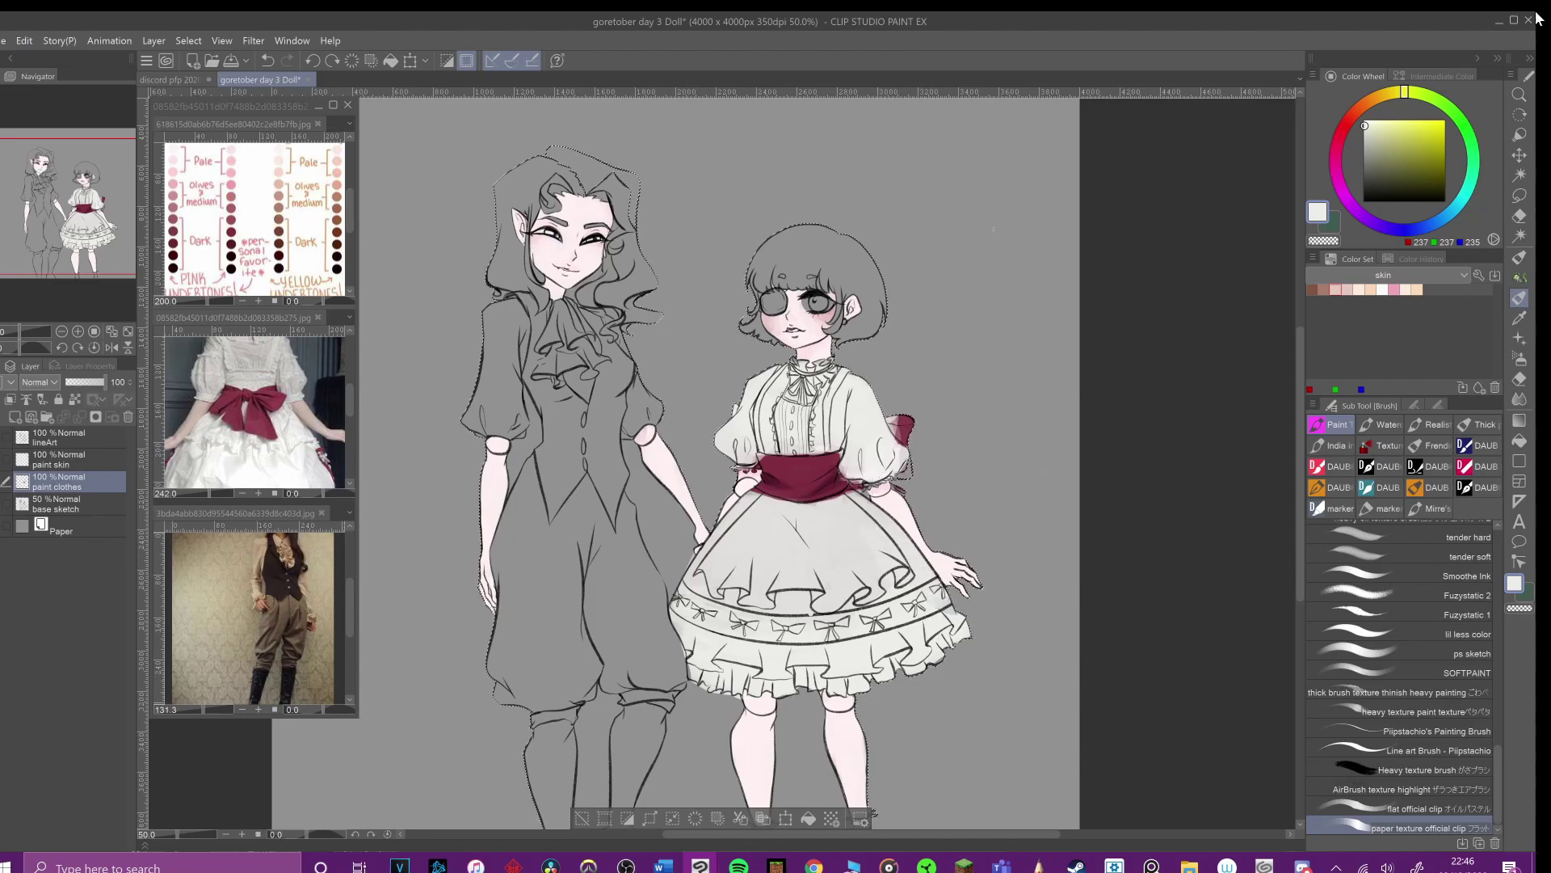
key(alt+Tab)
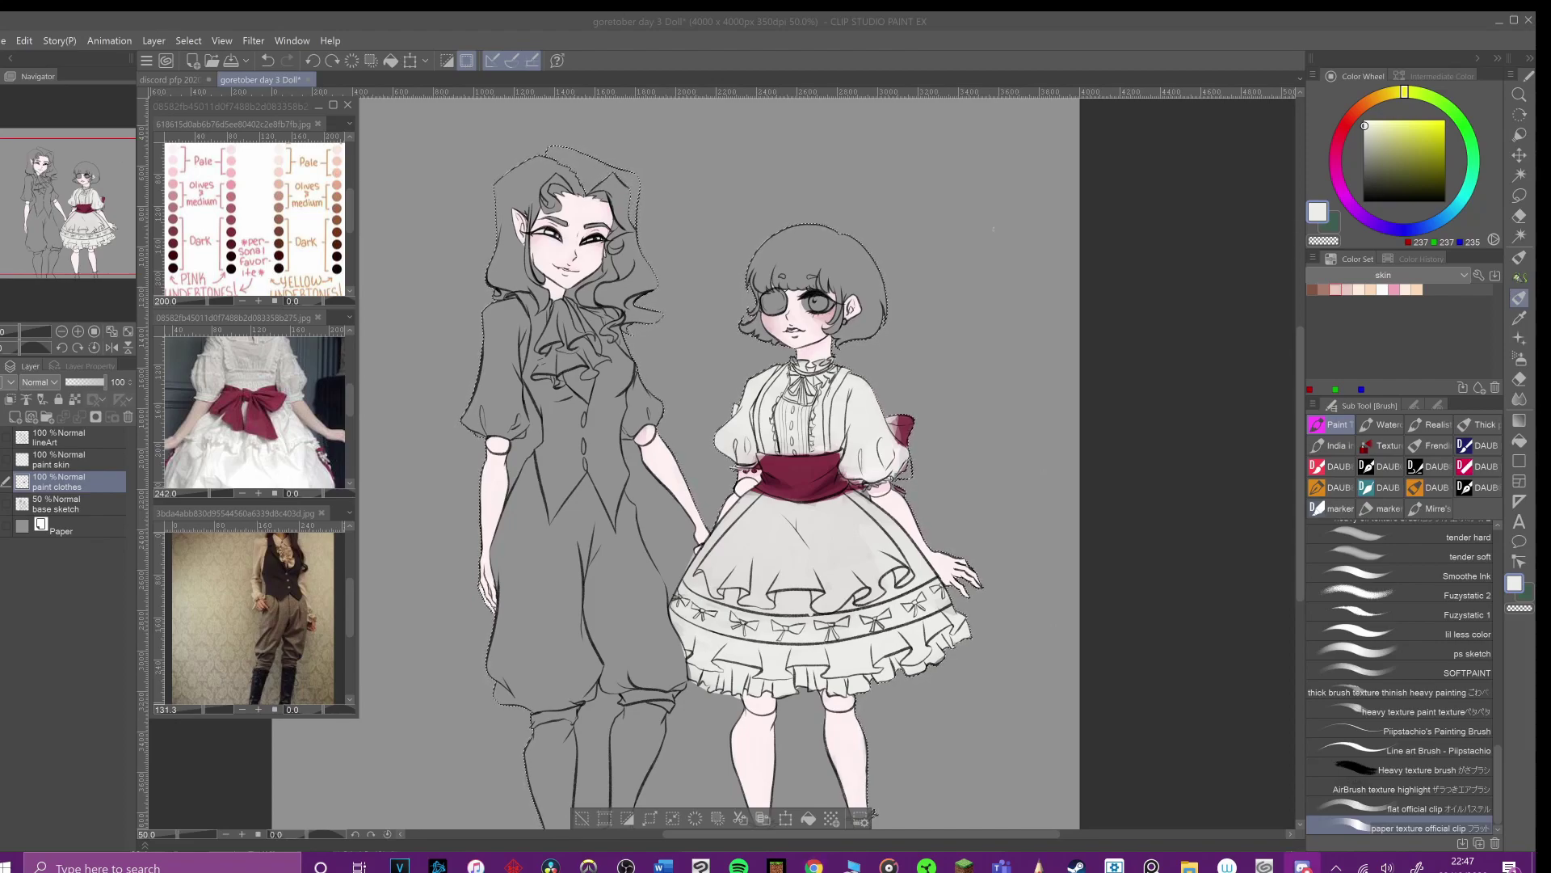
alt+click(905, 426)
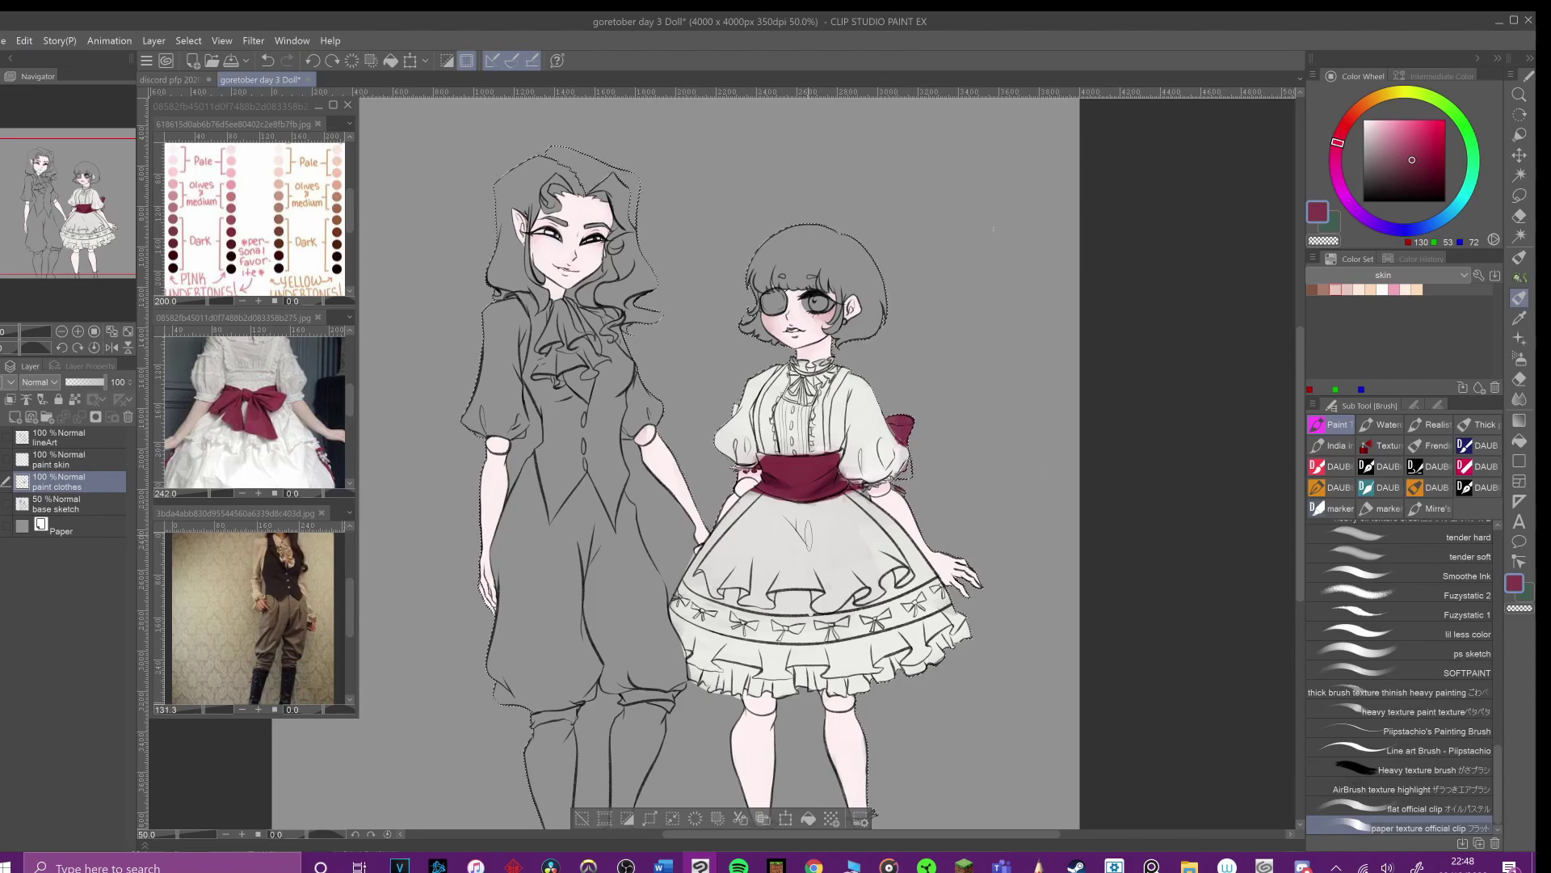
alt+click(195, 456)
click(763, 402)
key(ctrl+z)
Step: Shade the skirt's folds above the ribbon band with soft grey tones
mouse_move(741, 592)
mouse_down()
mouse_move(716, 603)
mouse_move(756, 607)
mouse_up()
mouse_move(778, 535)
mouse_down()
mouse_move(754, 603)
mouse_move(779, 564)
mouse_move(762, 593)
mouse_move(778, 607)
mouse_move(839, 603)
mouse_up()
alt+click(778, 521)
alt+click(756, 597)
alt+click(727, 573)
alt+click(728, 572)
alt+click(800, 584)
alt+click(826, 600)
drag(842, 591, 859, 608)
mouse_move(888, 574)
mouse_down()
mouse_move(880, 590)
mouse_move(886, 571)
mouse_up()
alt+click(893, 553)
alt+click(855, 596)
Step: Retouch the off-white sleeve edge where it meets the red sash
alt+click(803, 474)
alt+click(858, 450)
key(ctrl+z)
drag(850, 450, 846, 476)
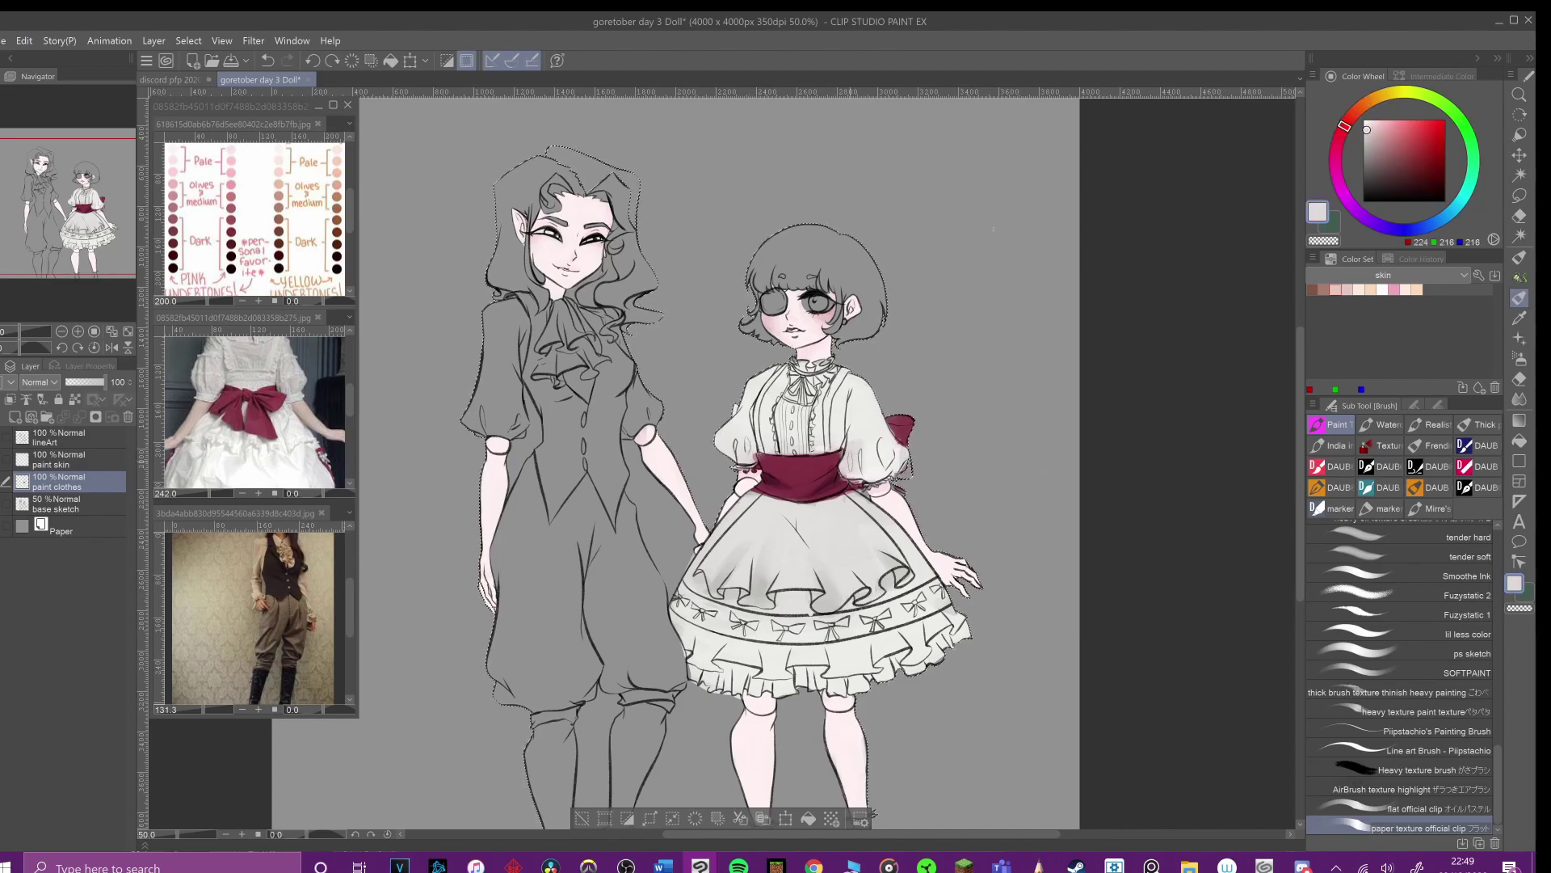
key(alt+Tab)
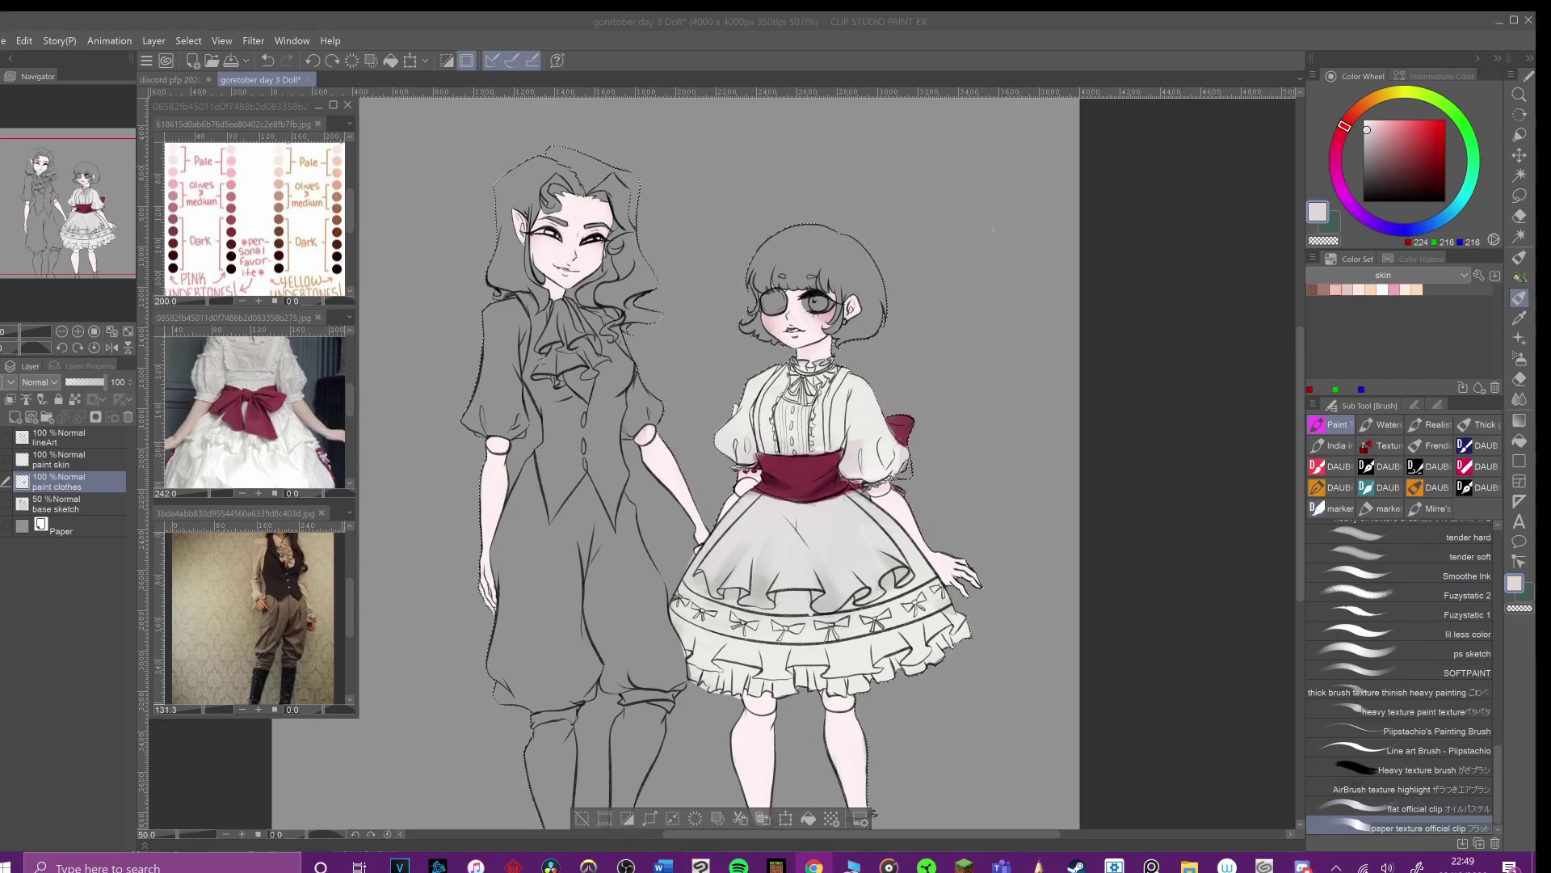
Step: Save the drawing
click(4, 40)
click(12, 144)
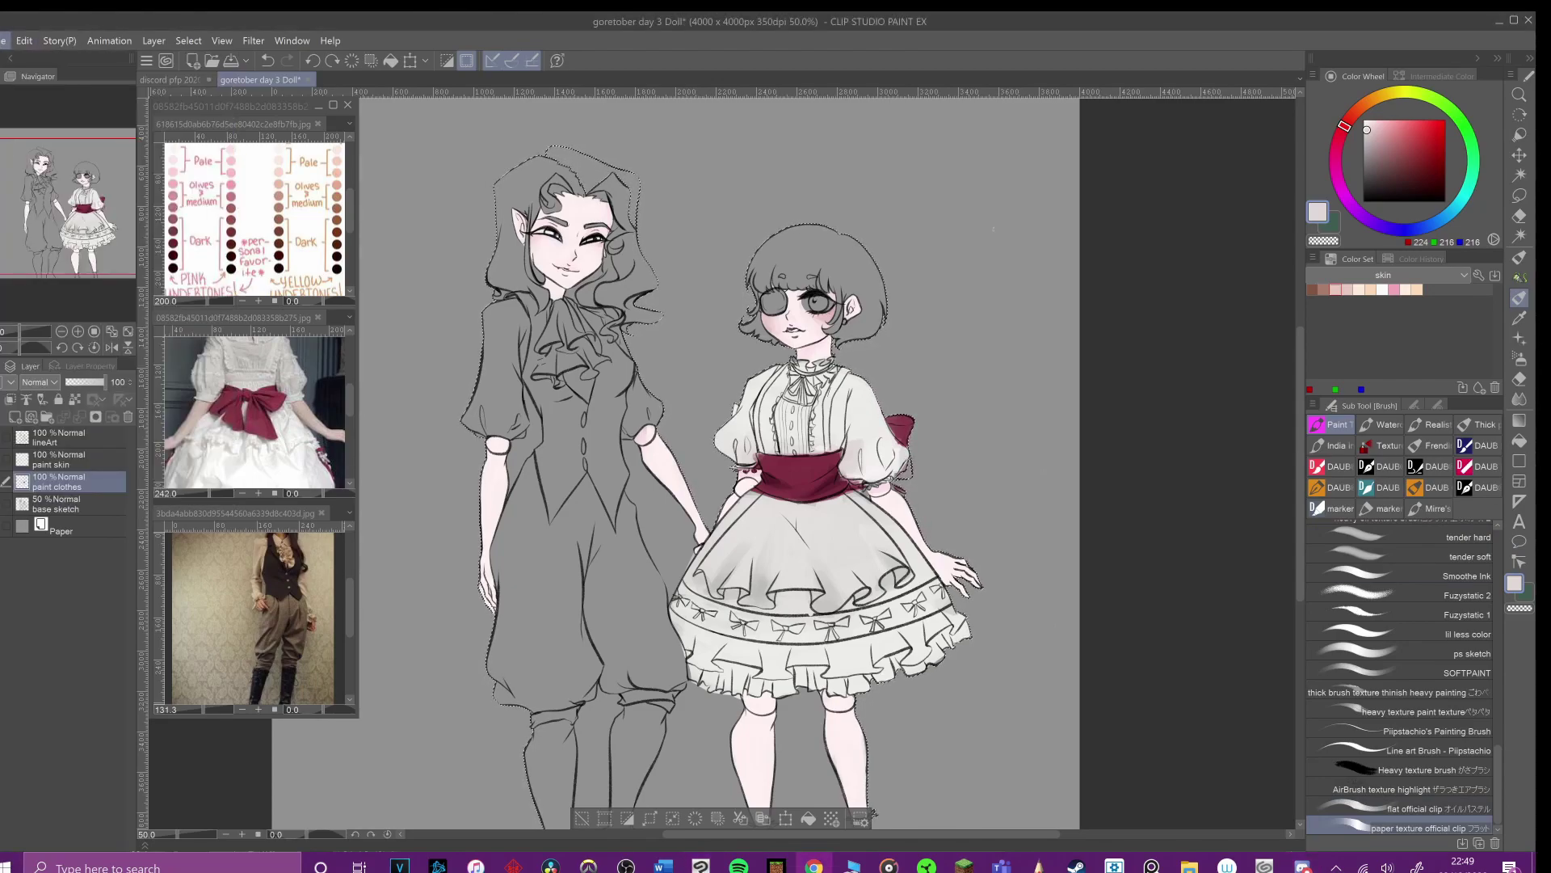
key(ctrl+s)
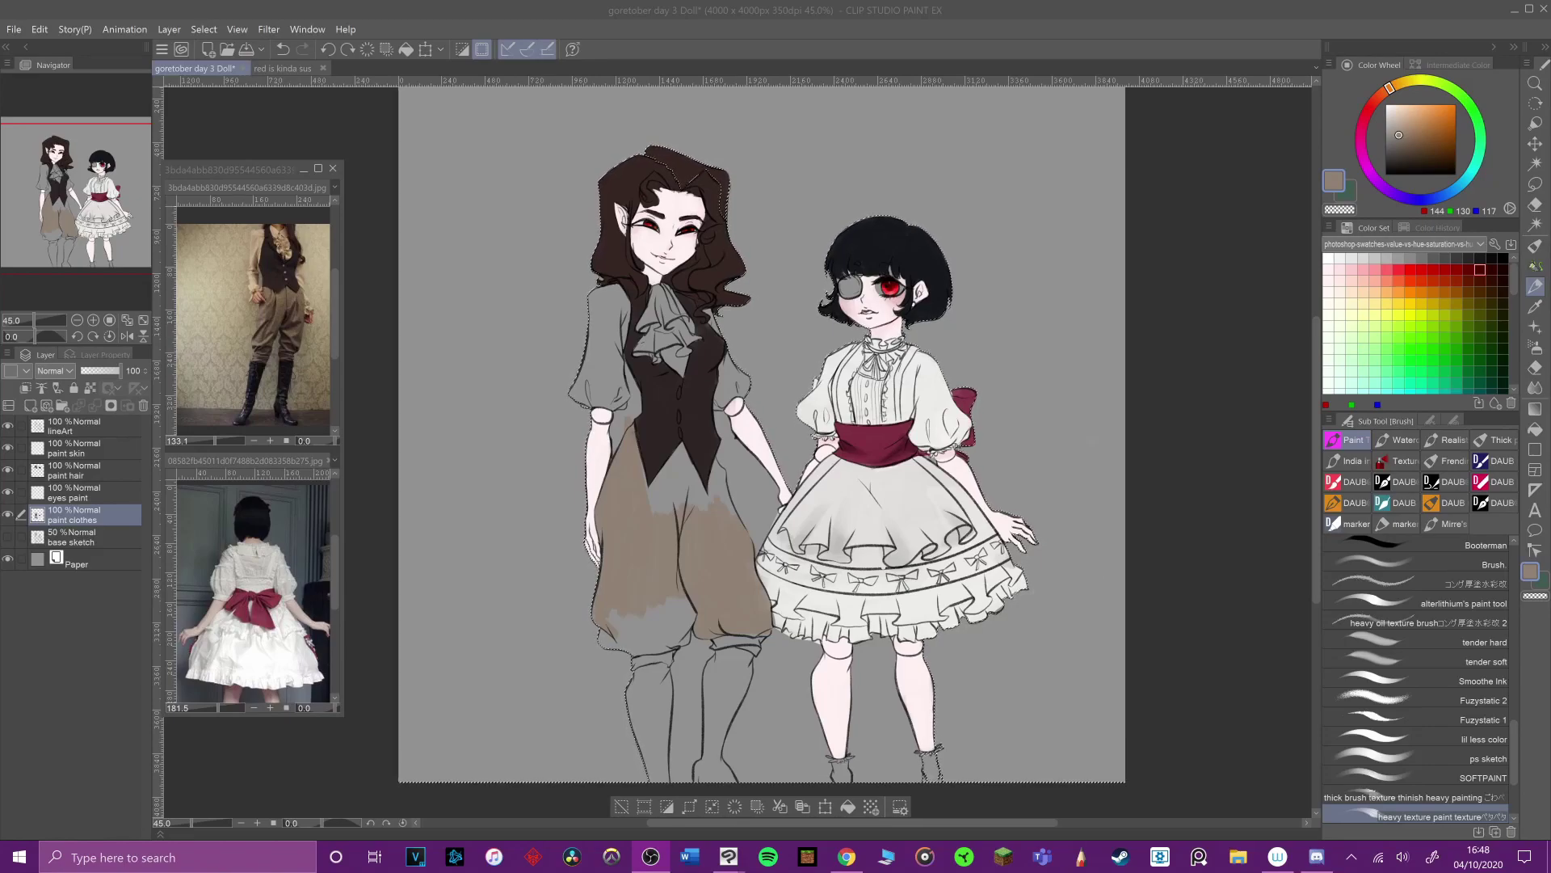
Step: Finish filling the taller figure's breeches with brown, from the cuffs up to the vest points
mouse_move(604, 620)
mouse_down()
mouse_move(651, 646)
mouse_move(675, 633)
mouse_move(671, 610)
mouse_move(655, 614)
mouse_up()
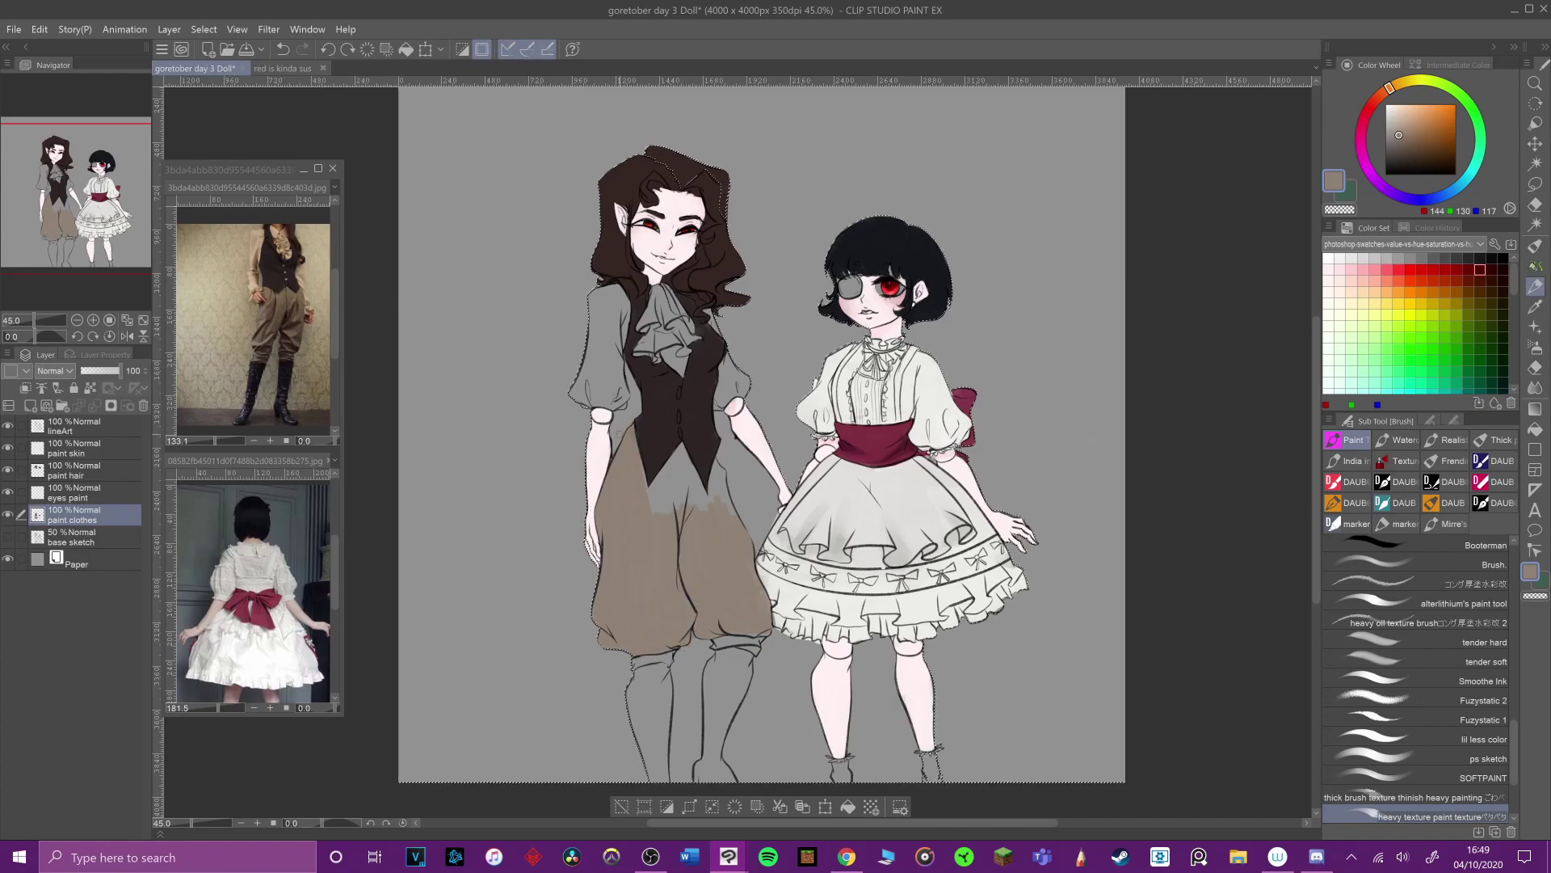
mouse_move(670, 498)
mouse_down()
mouse_move(676, 458)
mouse_move(644, 503)
mouse_move(643, 456)
mouse_move(658, 510)
mouse_move(689, 525)
mouse_move(707, 508)
mouse_move(671, 453)
mouse_move(719, 470)
mouse_up()
mouse_move(719, 471)
mouse_down()
mouse_move(736, 528)
mouse_move(714, 454)
mouse_up()
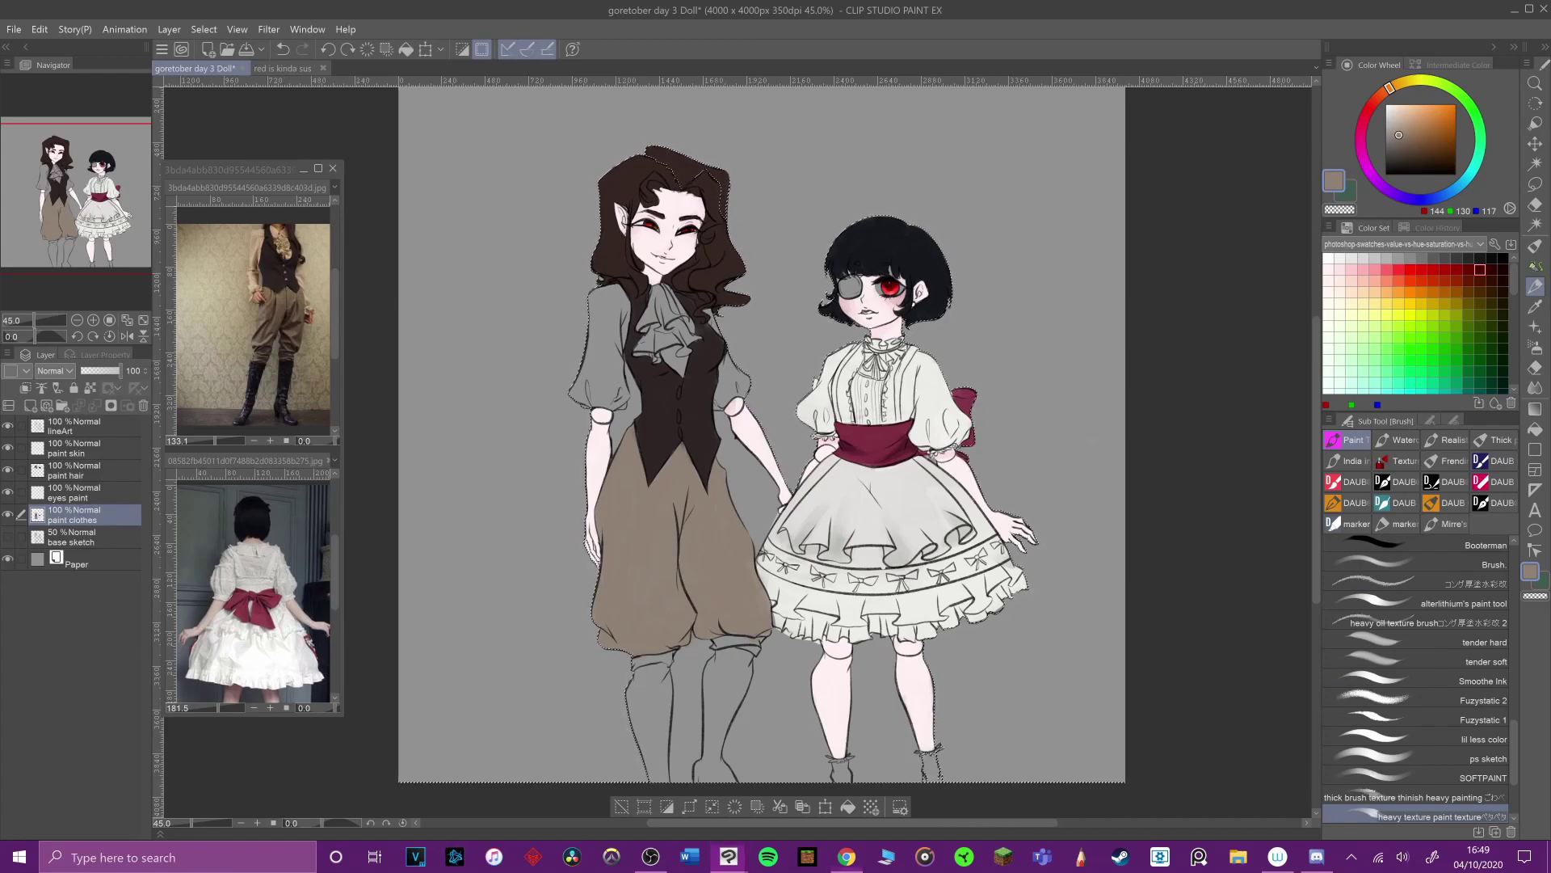
key(alt+Tab)
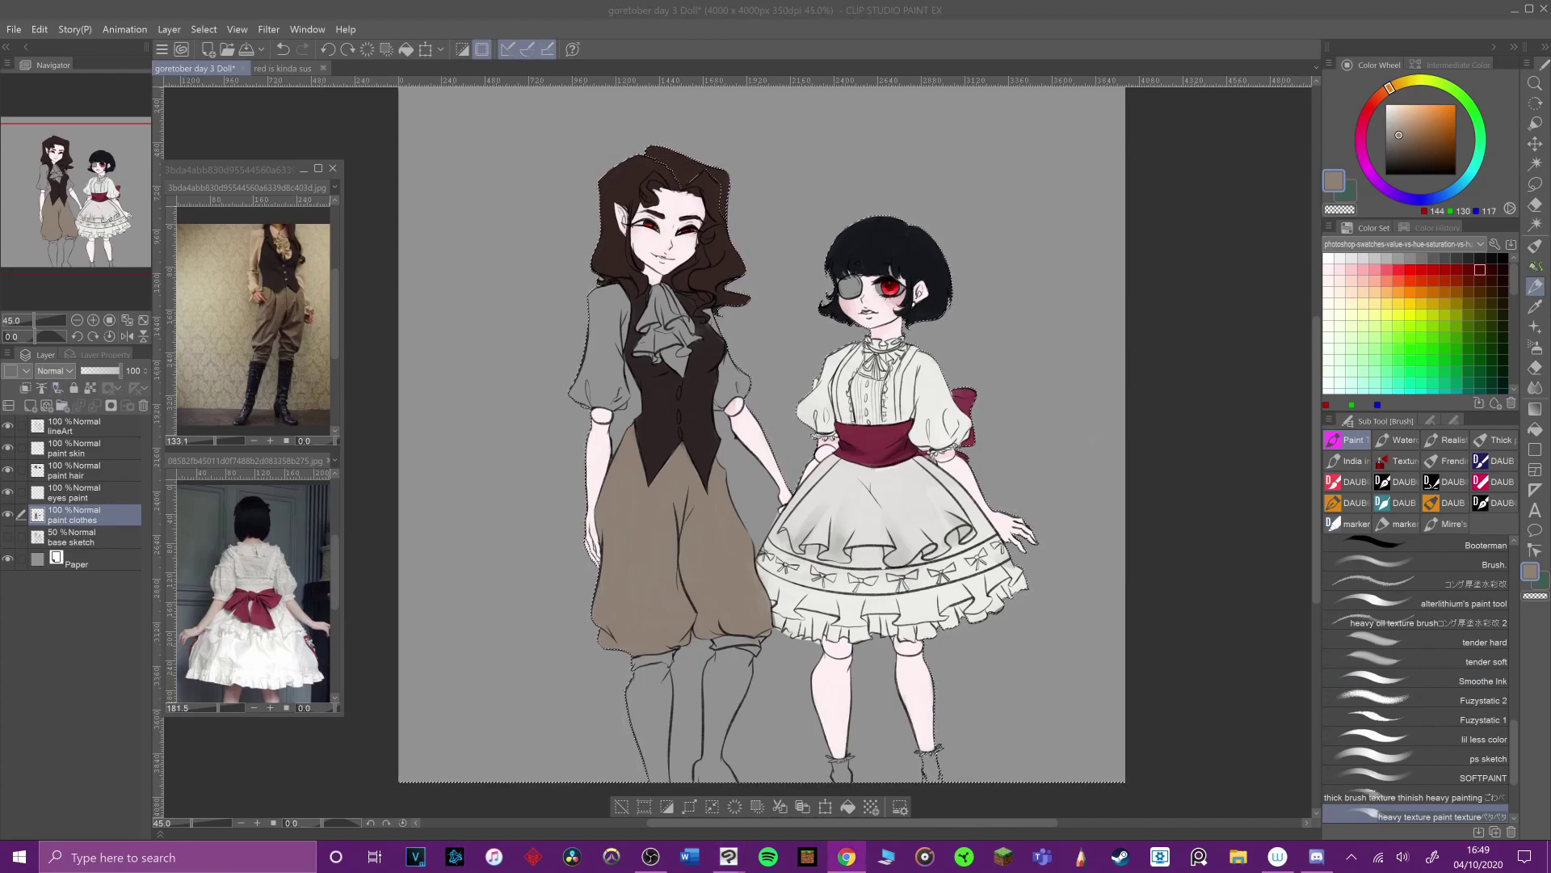
key(alt+Tab)
scroll(924, 337, down, 1)
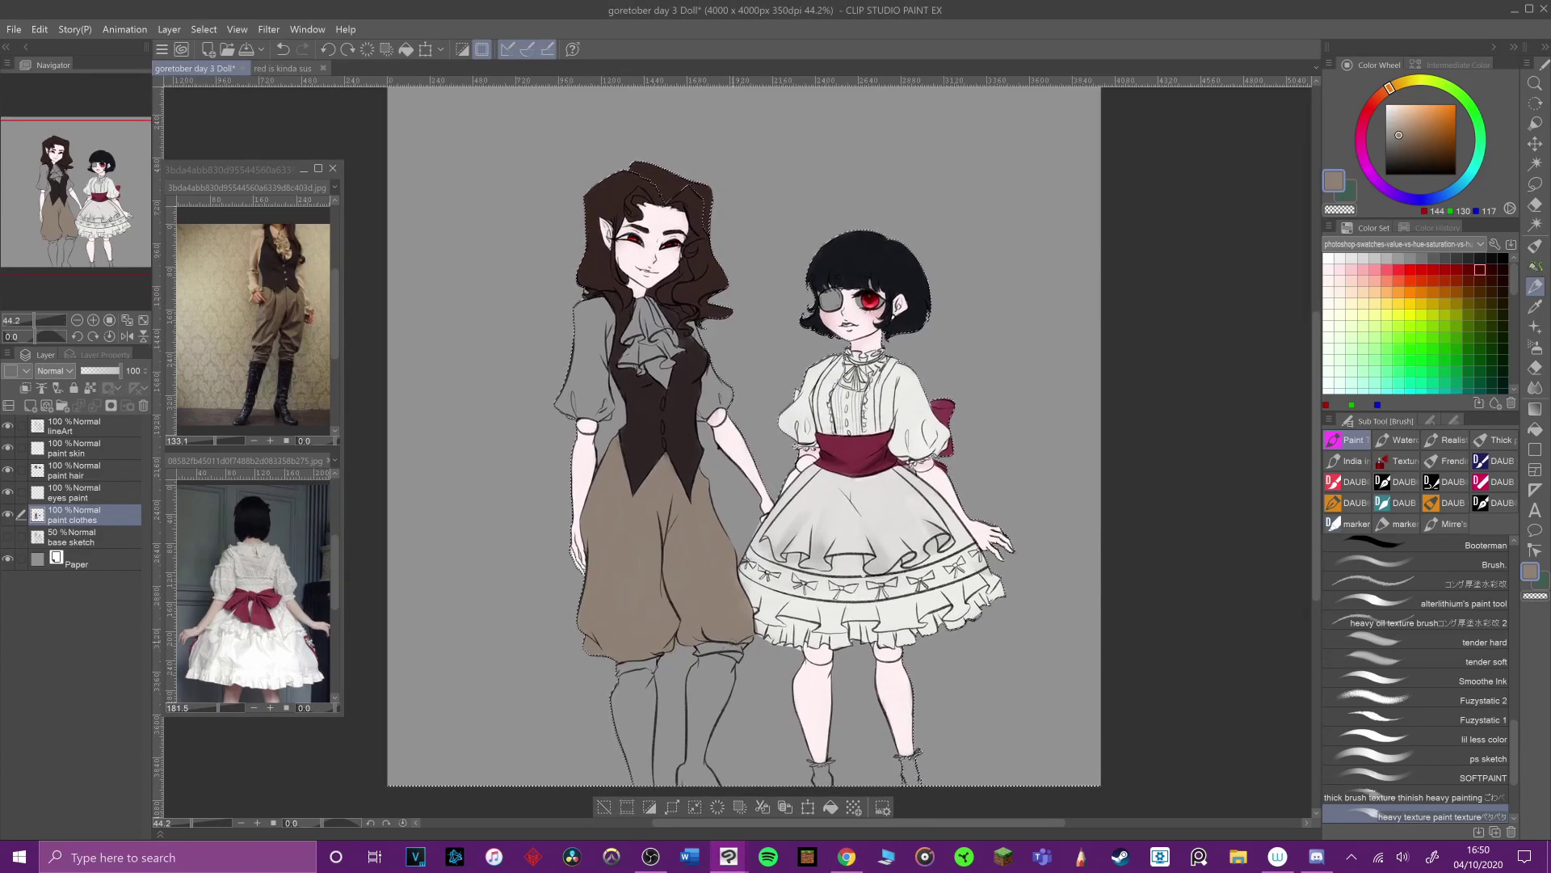
Step: Paint the taller figure's outer puffed sleeve beige, sampling the shirt colour from the vest photo
click(260, 260)
alt+click(261, 260)
click(585, 323)
mouse_move(585, 314)
mouse_down()
mouse_move(599, 374)
mouse_move(566, 394)
mouse_move(578, 407)
mouse_move(611, 406)
mouse_up()
click(269, 269)
scroll(269, 269, up, 10)
alt+click(220, 233)
click(592, 340)
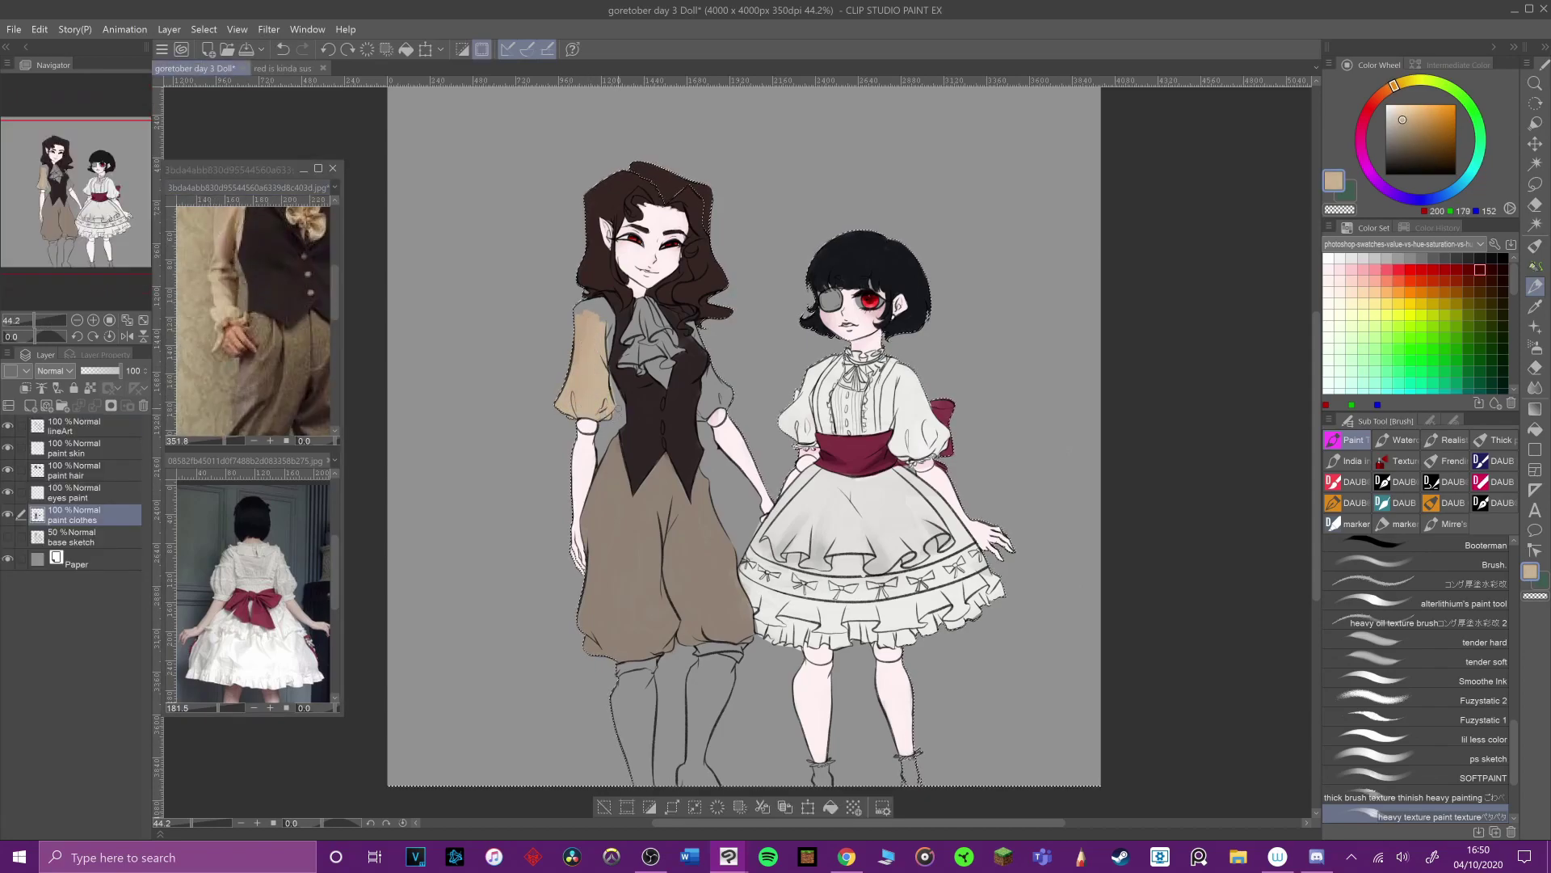
Step: Paint the rest of the taller figure's outer sleeve and the cravat beige with the thick brush texture thinish heavy painting brush
drag(1515, 740, 1515, 763)
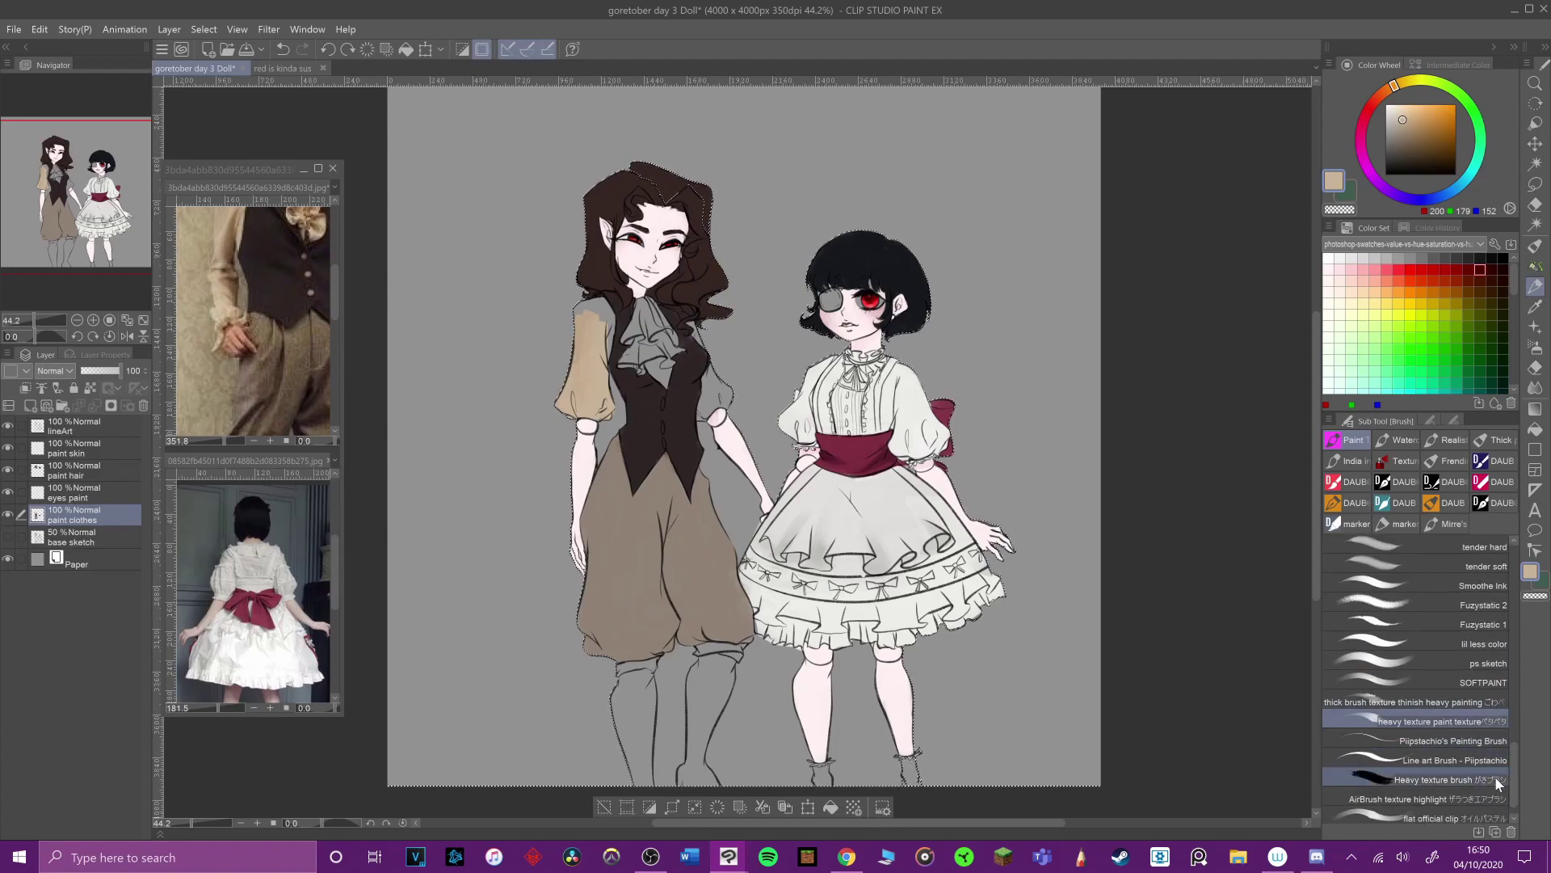
click(1482, 703)
mouse_move(593, 376)
mouse_down()
mouse_move(606, 300)
mouse_move(583, 323)
mouse_move(646, 323)
mouse_move(638, 344)
mouse_move(679, 332)
mouse_move(638, 364)
mouse_move(675, 364)
mouse_up()
drag(650, 295, 635, 314)
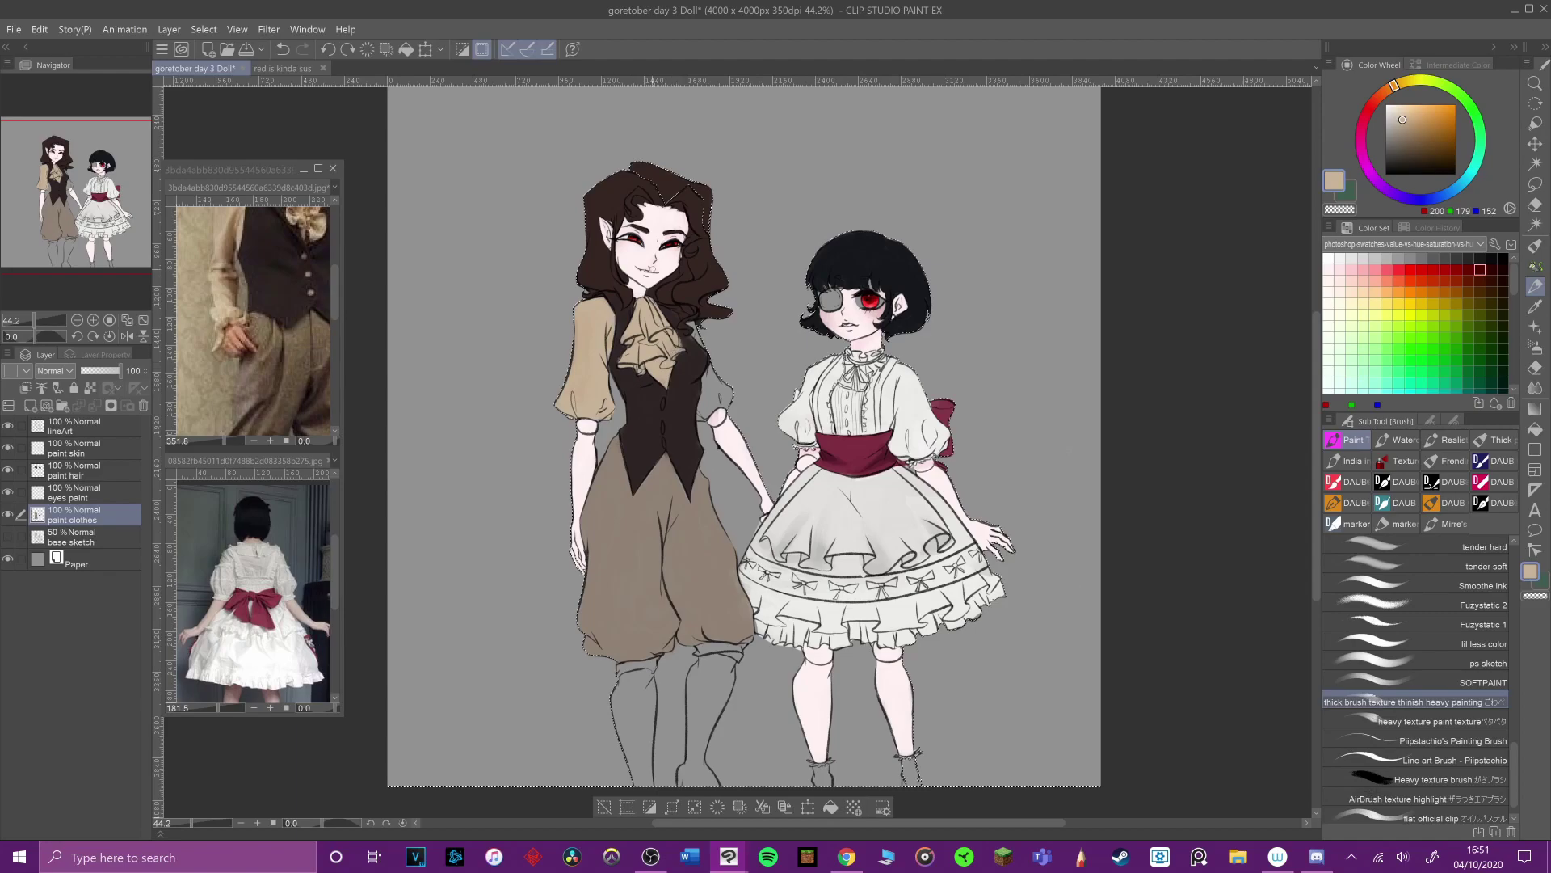
Step: Paint the taller figure's sleeve on the hand-holding arm in the same beige as the cravat
alt+click(693, 350)
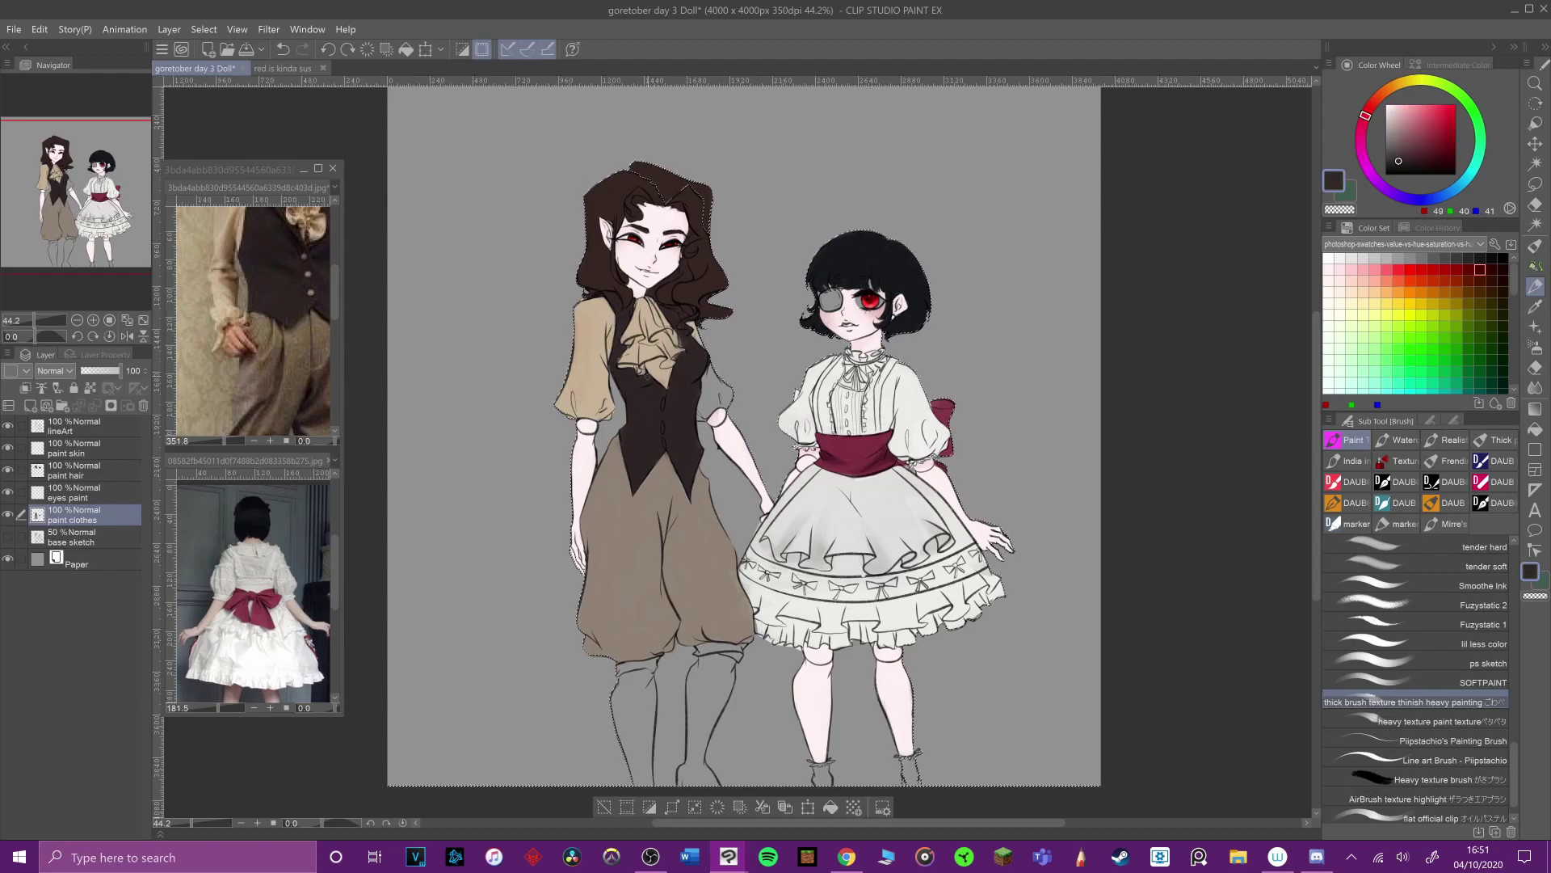
alt+click(657, 373)
mouse_move(708, 385)
mouse_down()
mouse_move(702, 415)
mouse_move(721, 387)
mouse_move(708, 364)
mouse_up()
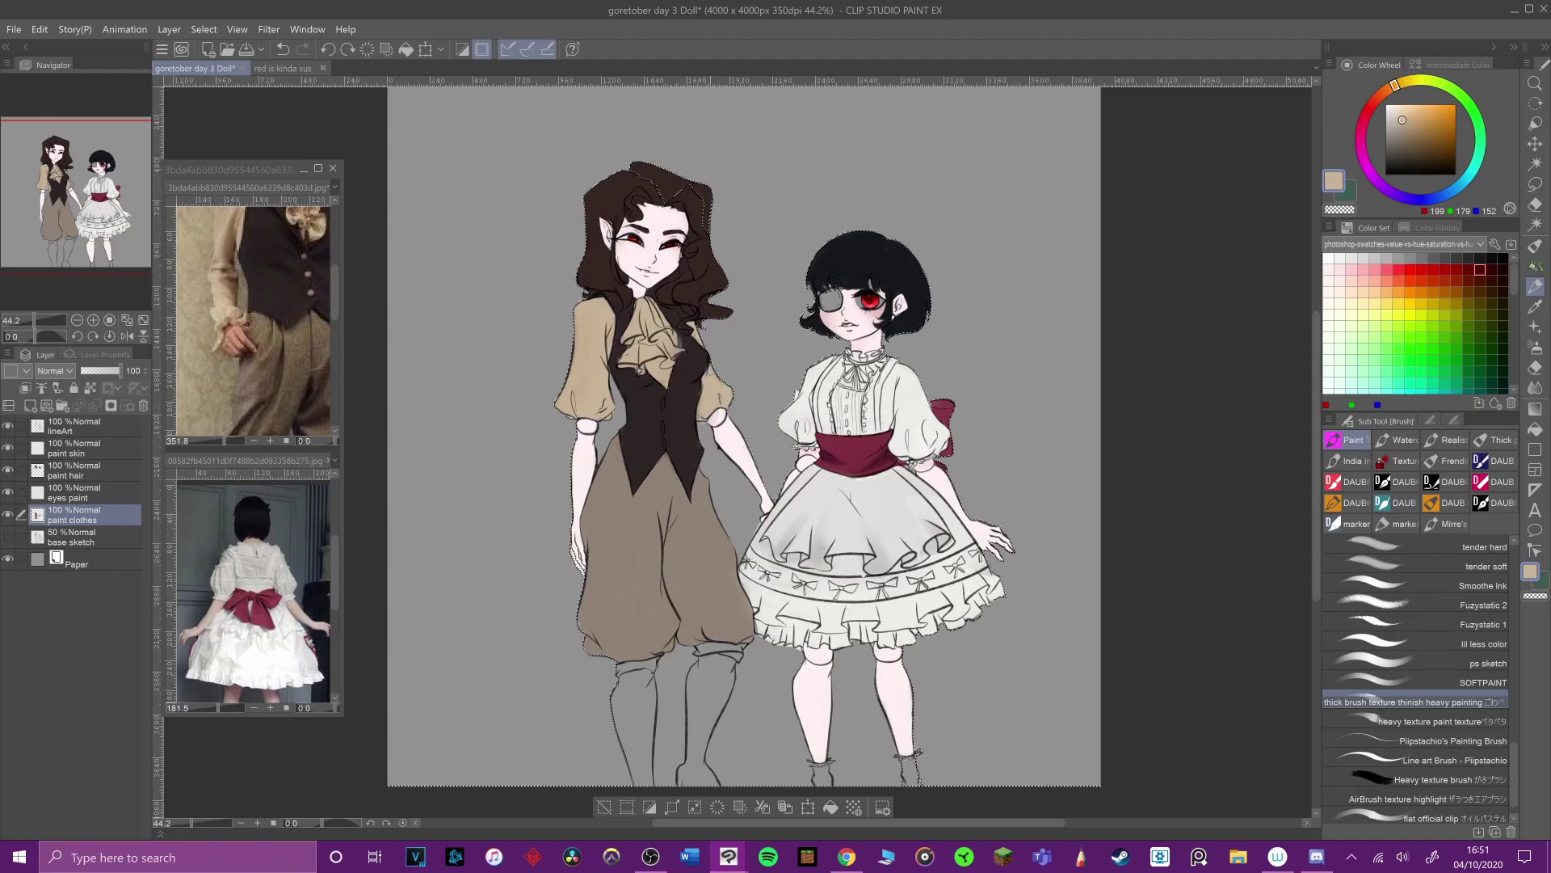
Step: Undo the last stroke and save the drawing
alt+click(644, 438)
key(ctrl+z)
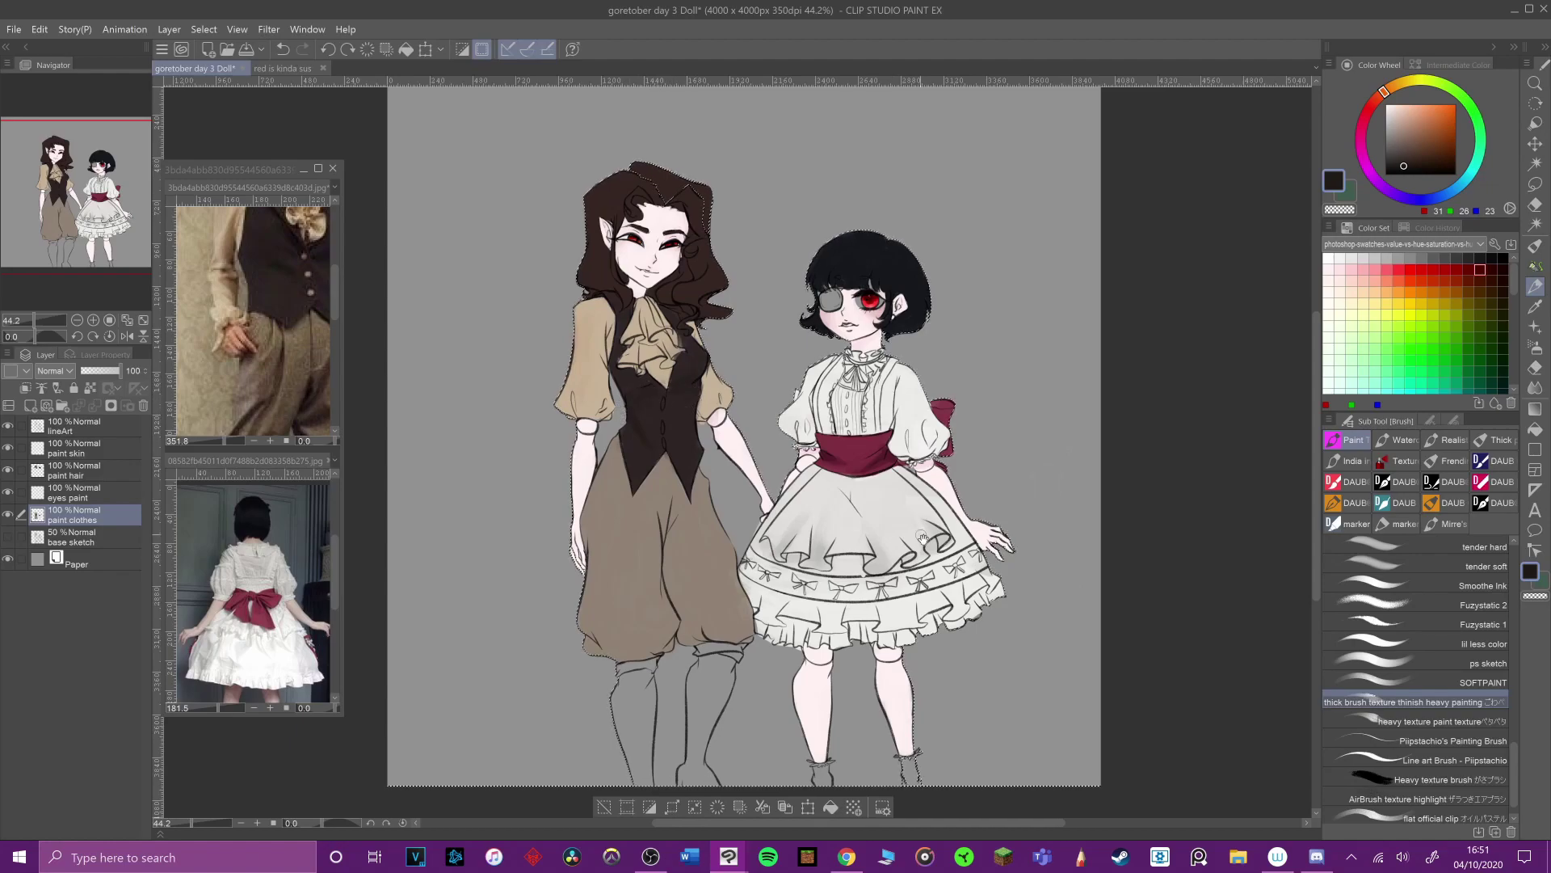
click(14, 29)
click(64, 138)
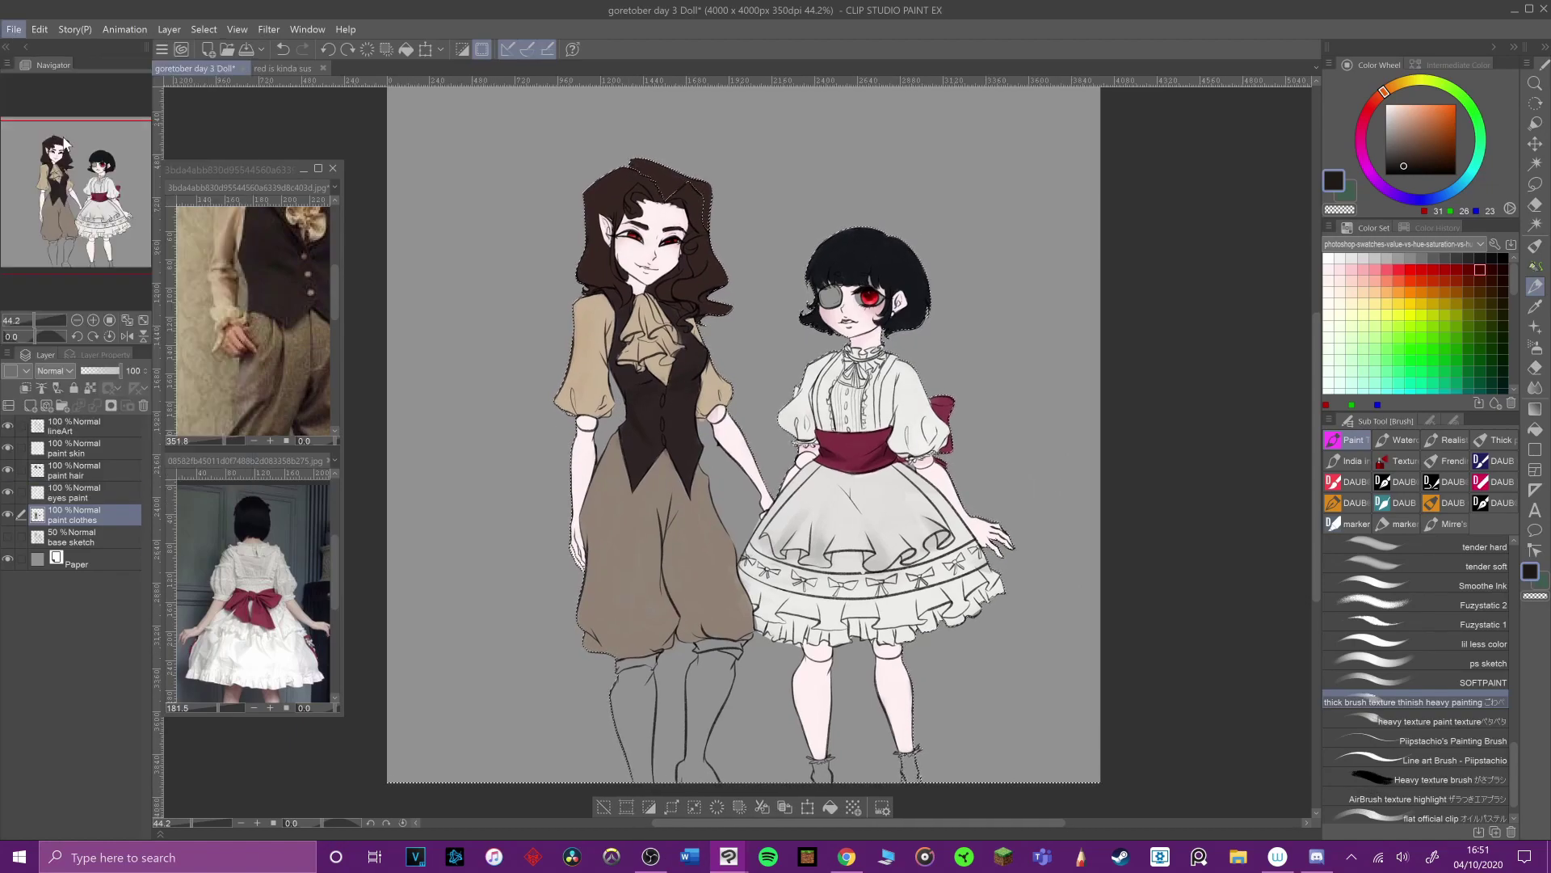
Step: Touch up the vest's neckline beside the cravat with the dark vest colour
alt+click(685, 349)
drag(674, 331, 679, 346)
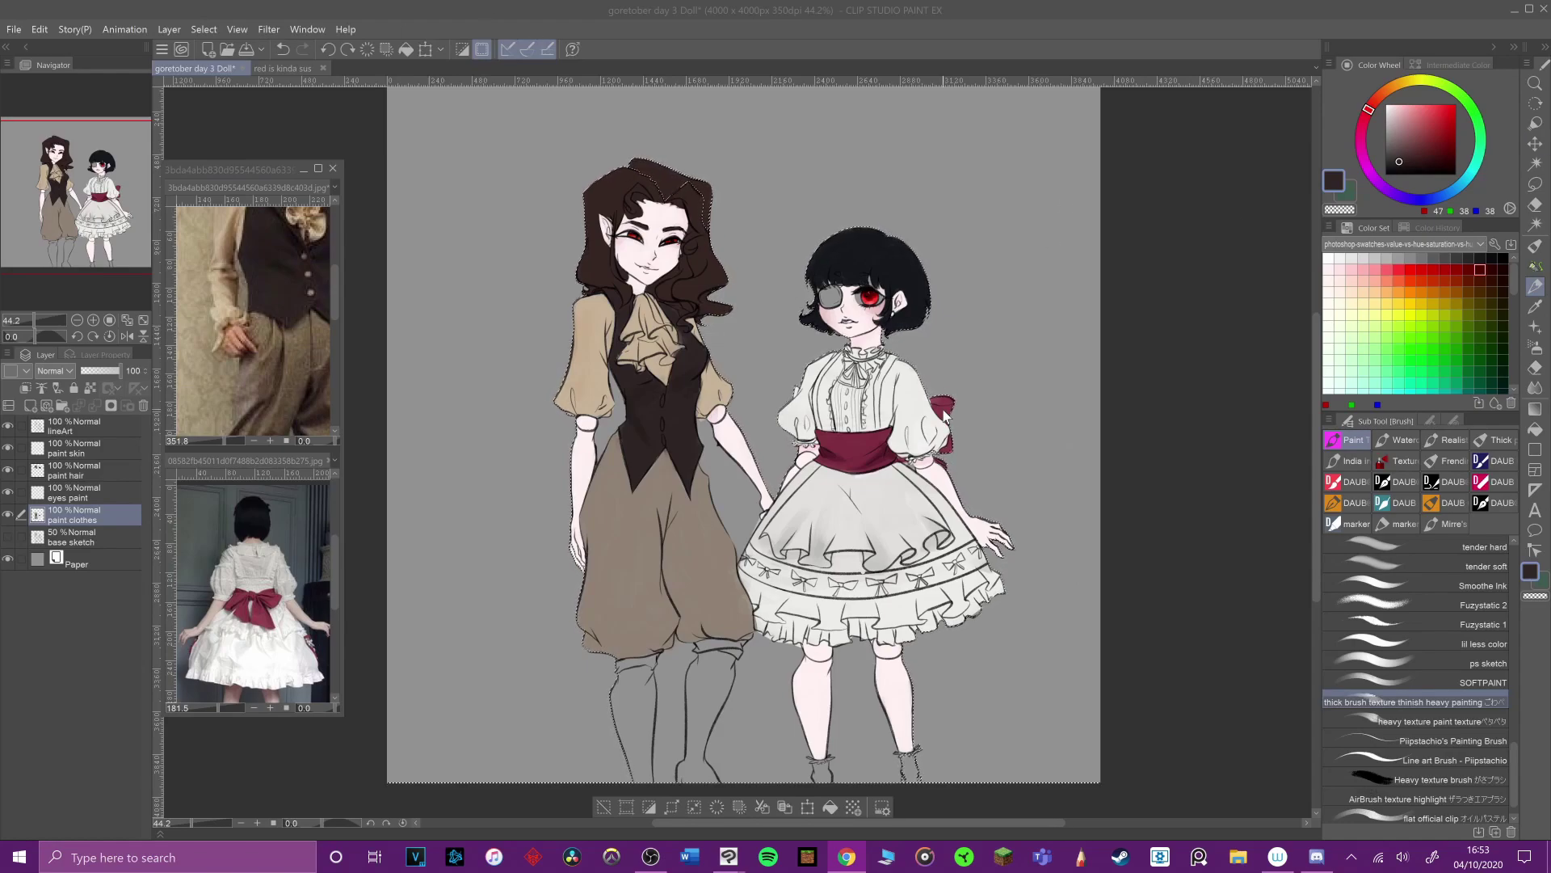
alt+click(664, 492)
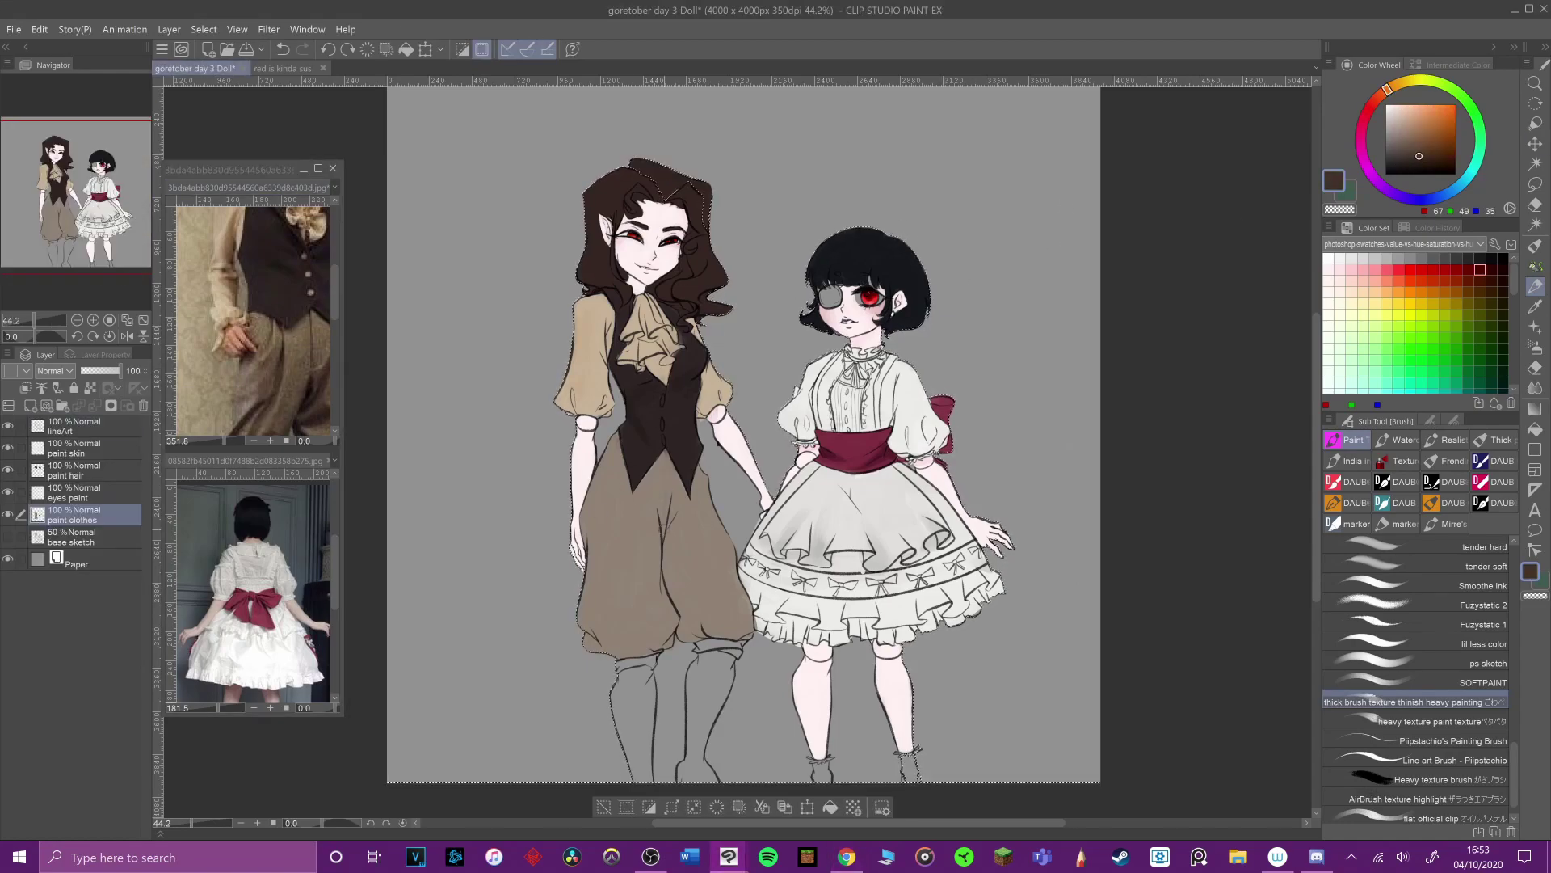
Step: Switch to the Mirre's Blender brush
click(1446, 523)
click(1398, 575)
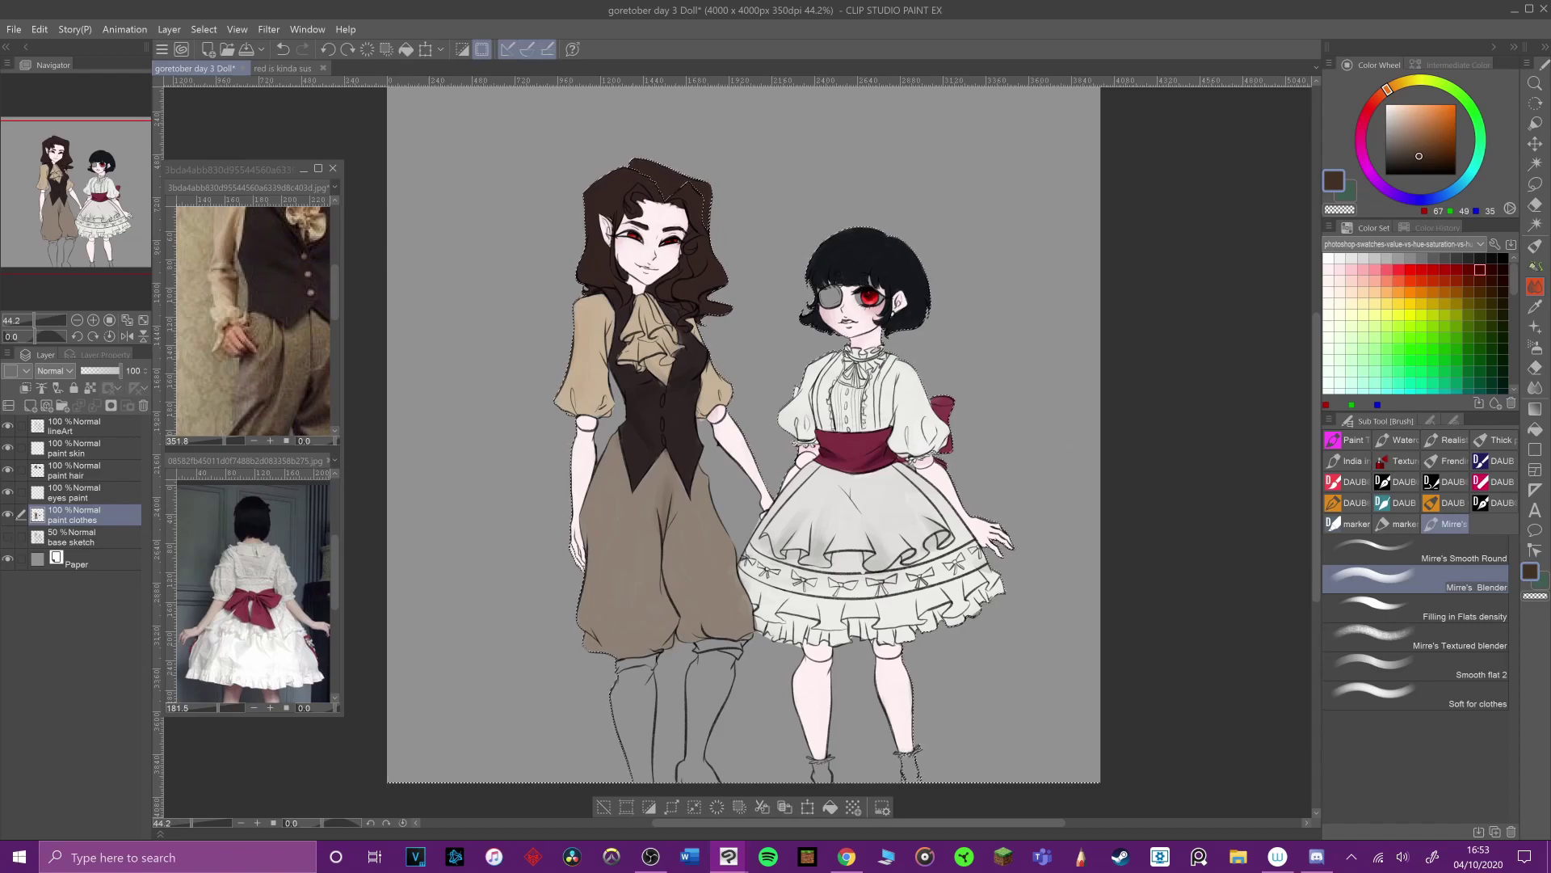
key(alt+Tab)
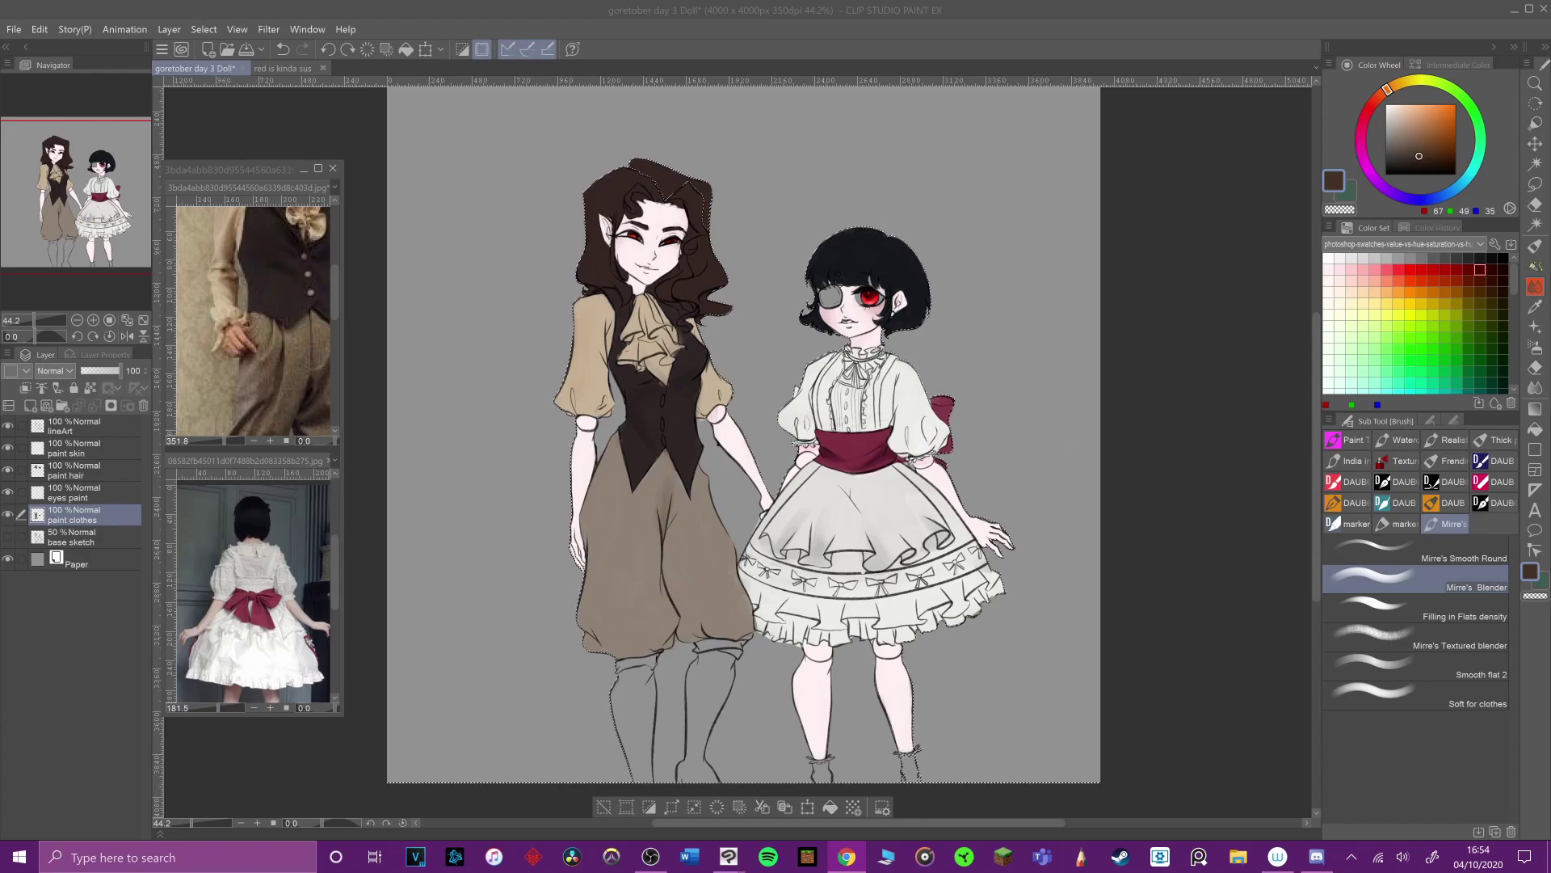
scroll(924, 420, down, 3)
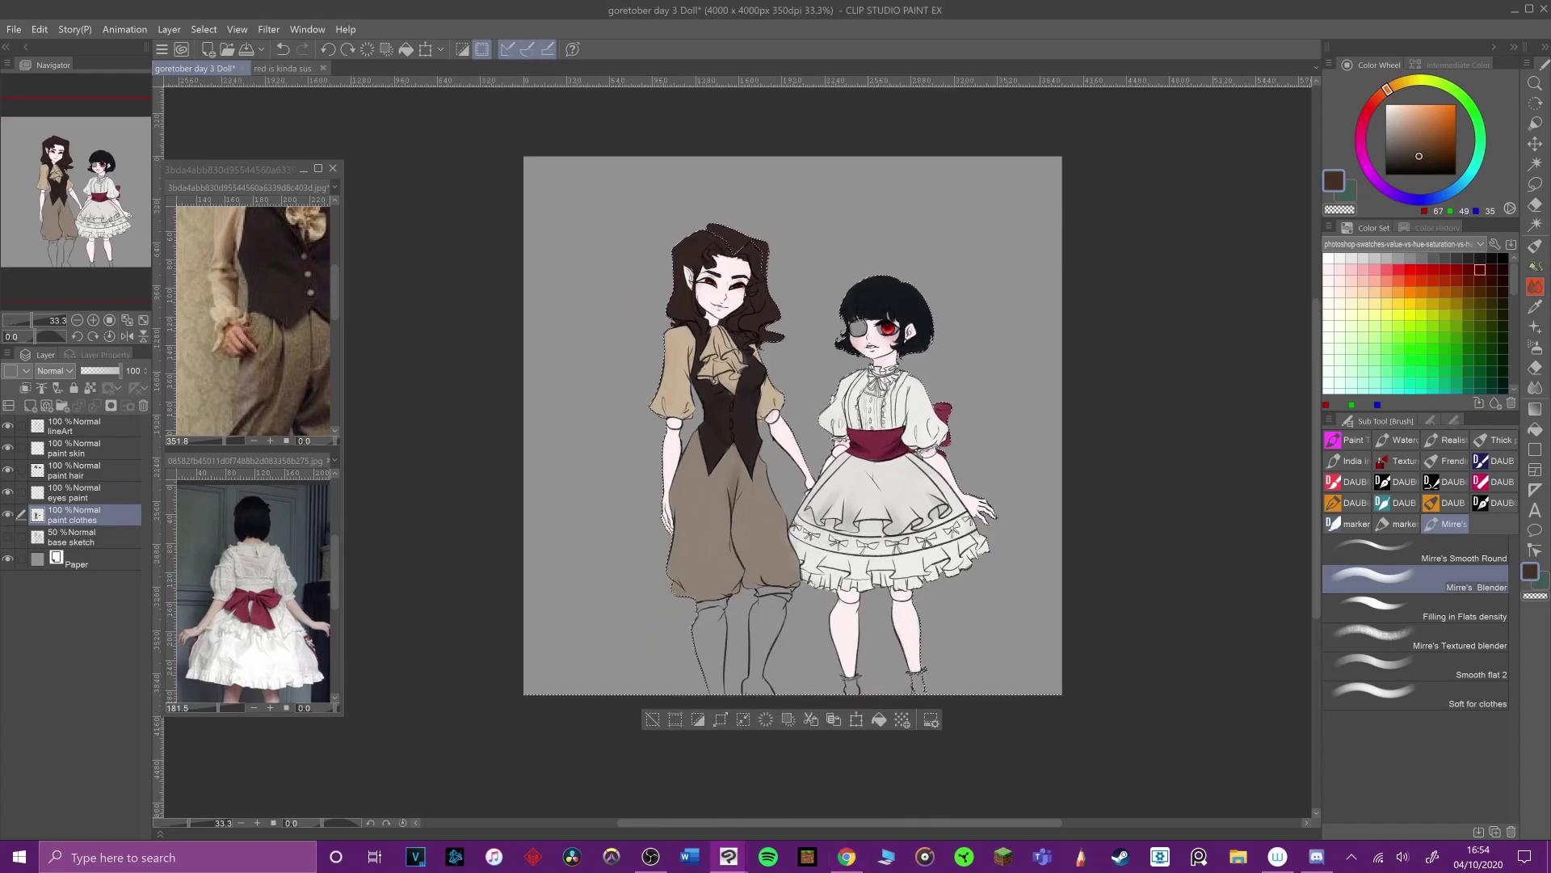
scroll(953, 436, up, 2)
key(alt+Tab)
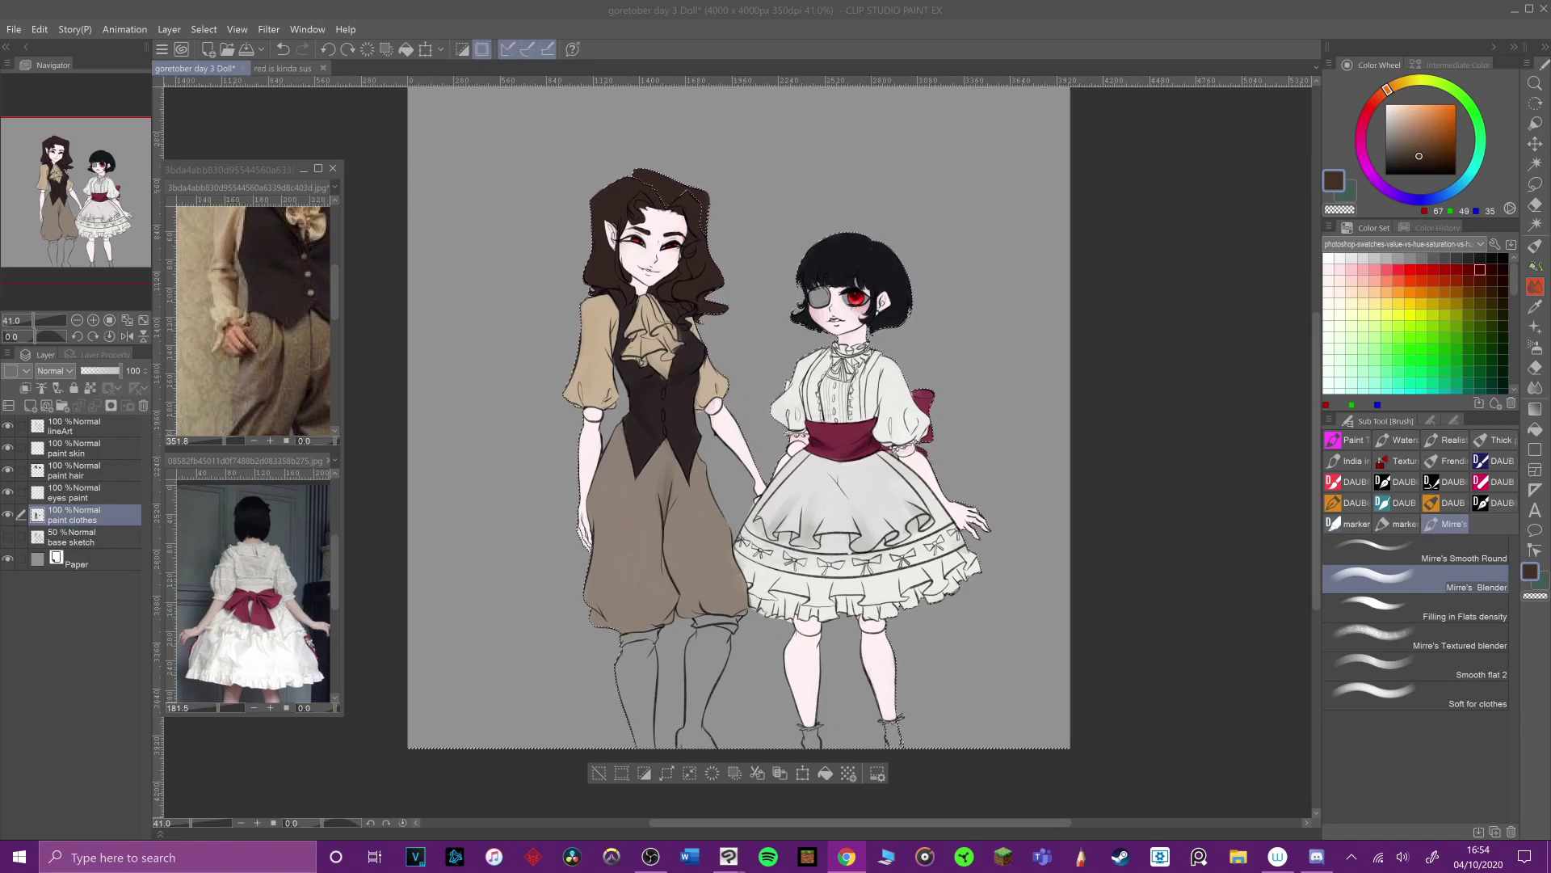
click(1177, 419)
scroll(1072, 497, down, 1)
drag(1073, 497, 1029, 512)
Step: Add a new layer named "Background Paint" and place it directly beneath the paint clothes layer
click(662, 741)
click(31, 406)
double_click(85, 517)
text(B)
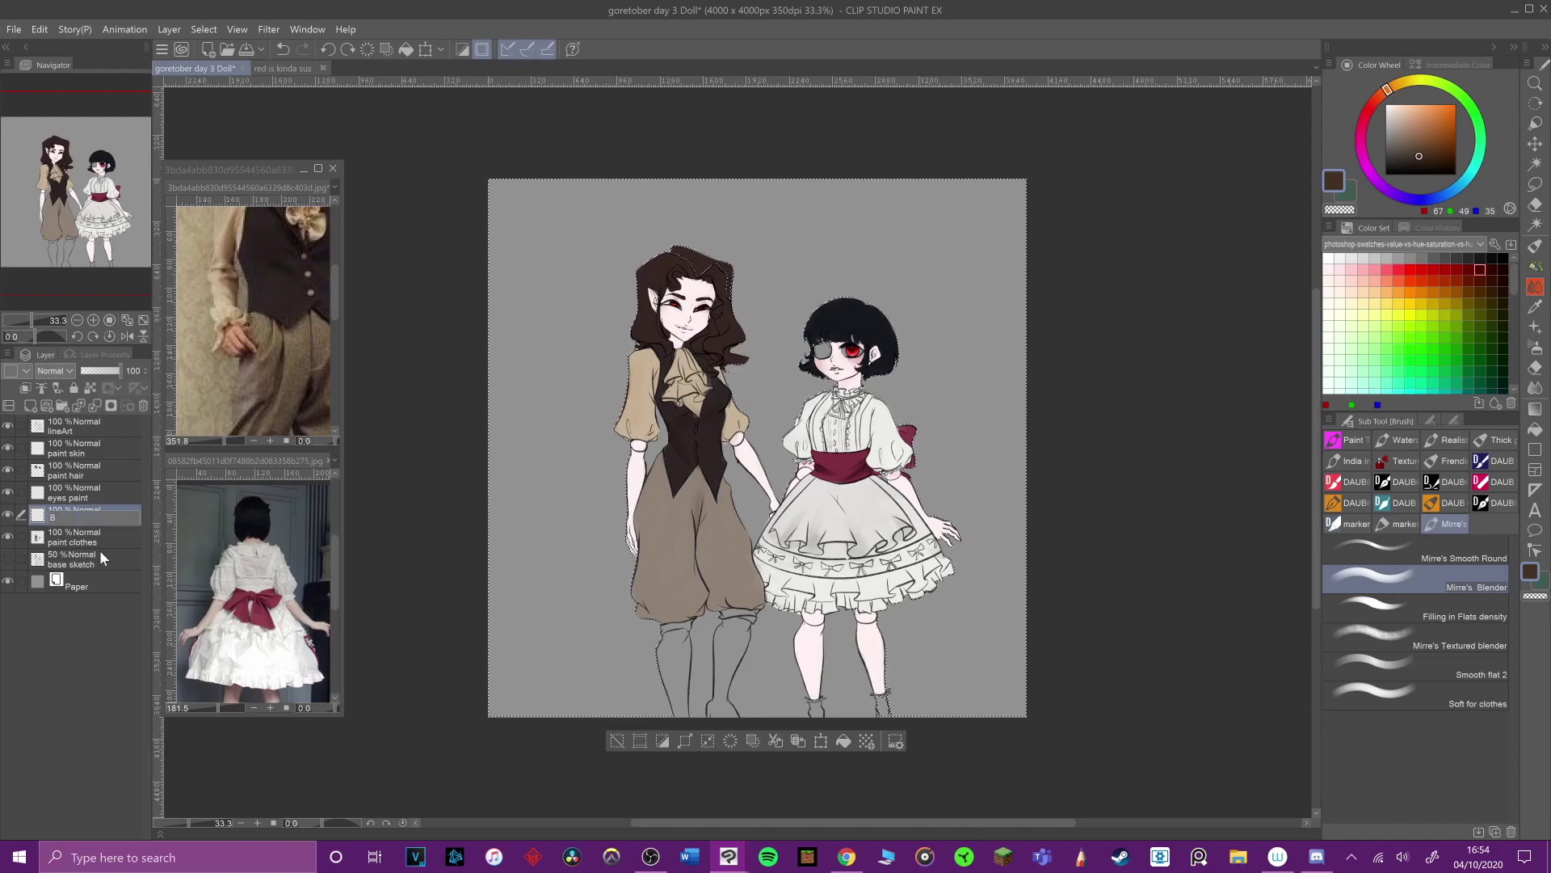
text(ackground Paint)
key(Return)
scroll(548, 635, up, 1)
drag(85, 515, 89, 546)
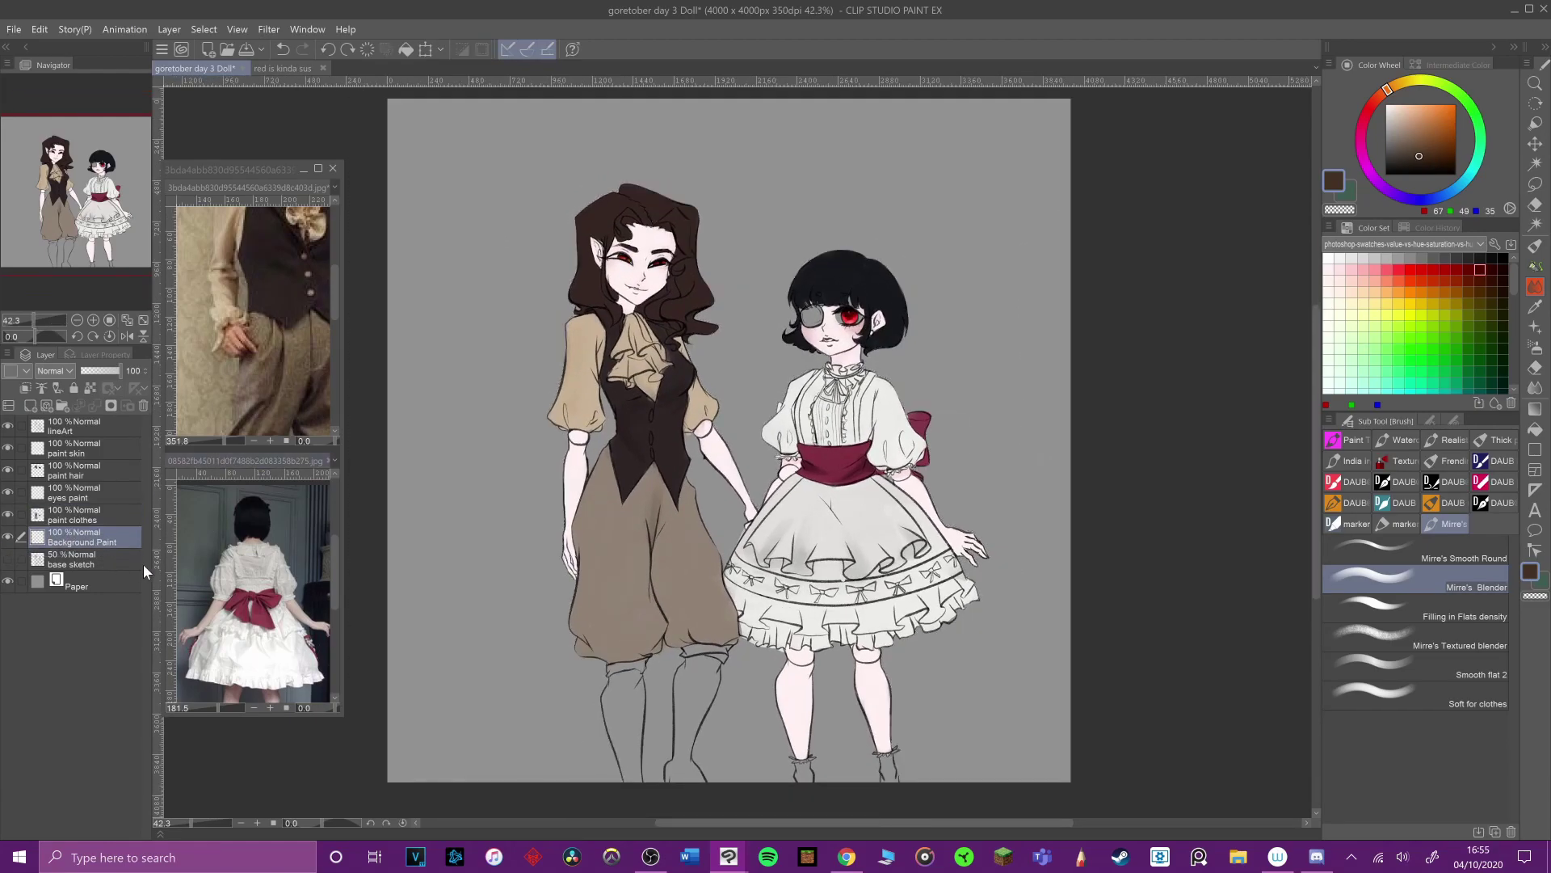
scroll(900, 516, down, 1)
Step: Switch to the Heavy texture brush in the Paint brush group
key(alt+Tab)
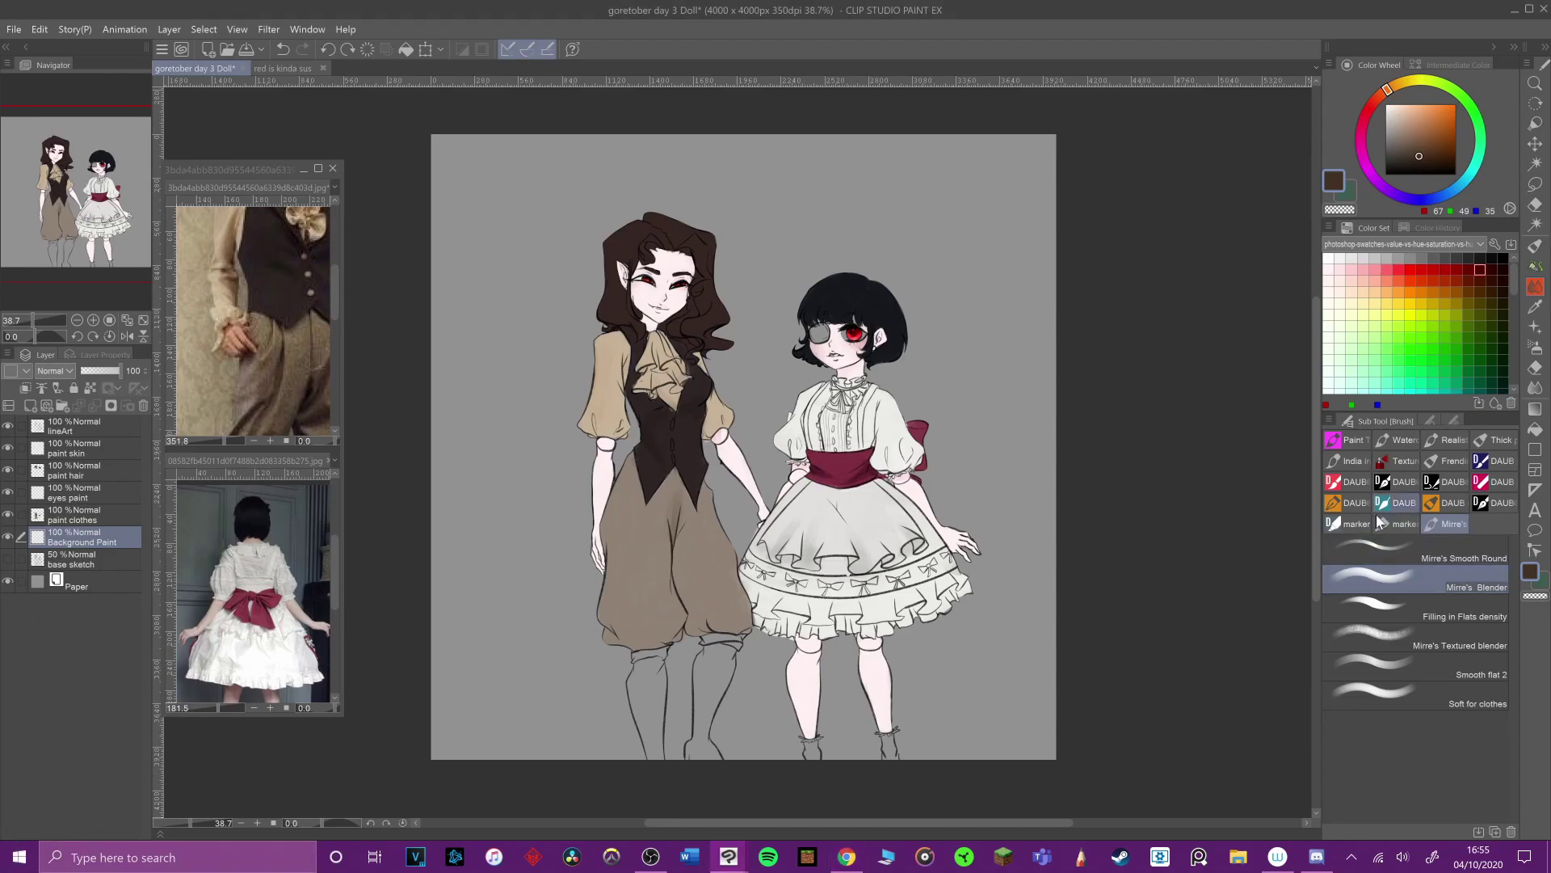
click(1348, 439)
click(1469, 778)
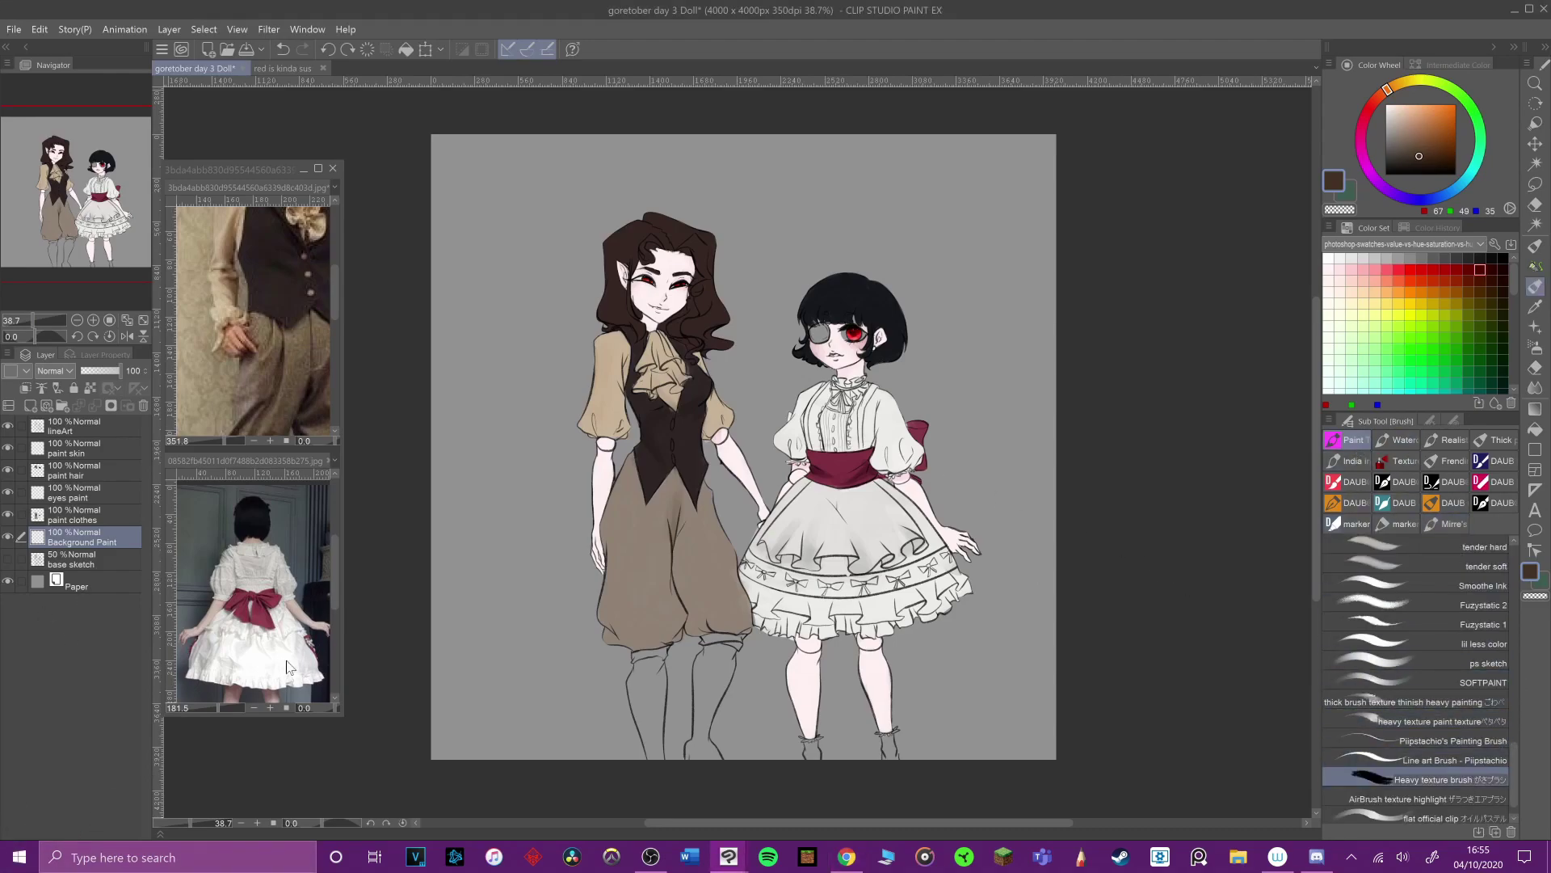
Step: Zoom the vest reference photo out to 200% and the dress reference photo out to 150%
click(281, 343)
scroll(281, 330, down, 2)
click(253, 580)
scroll(253, 579, down, 1)
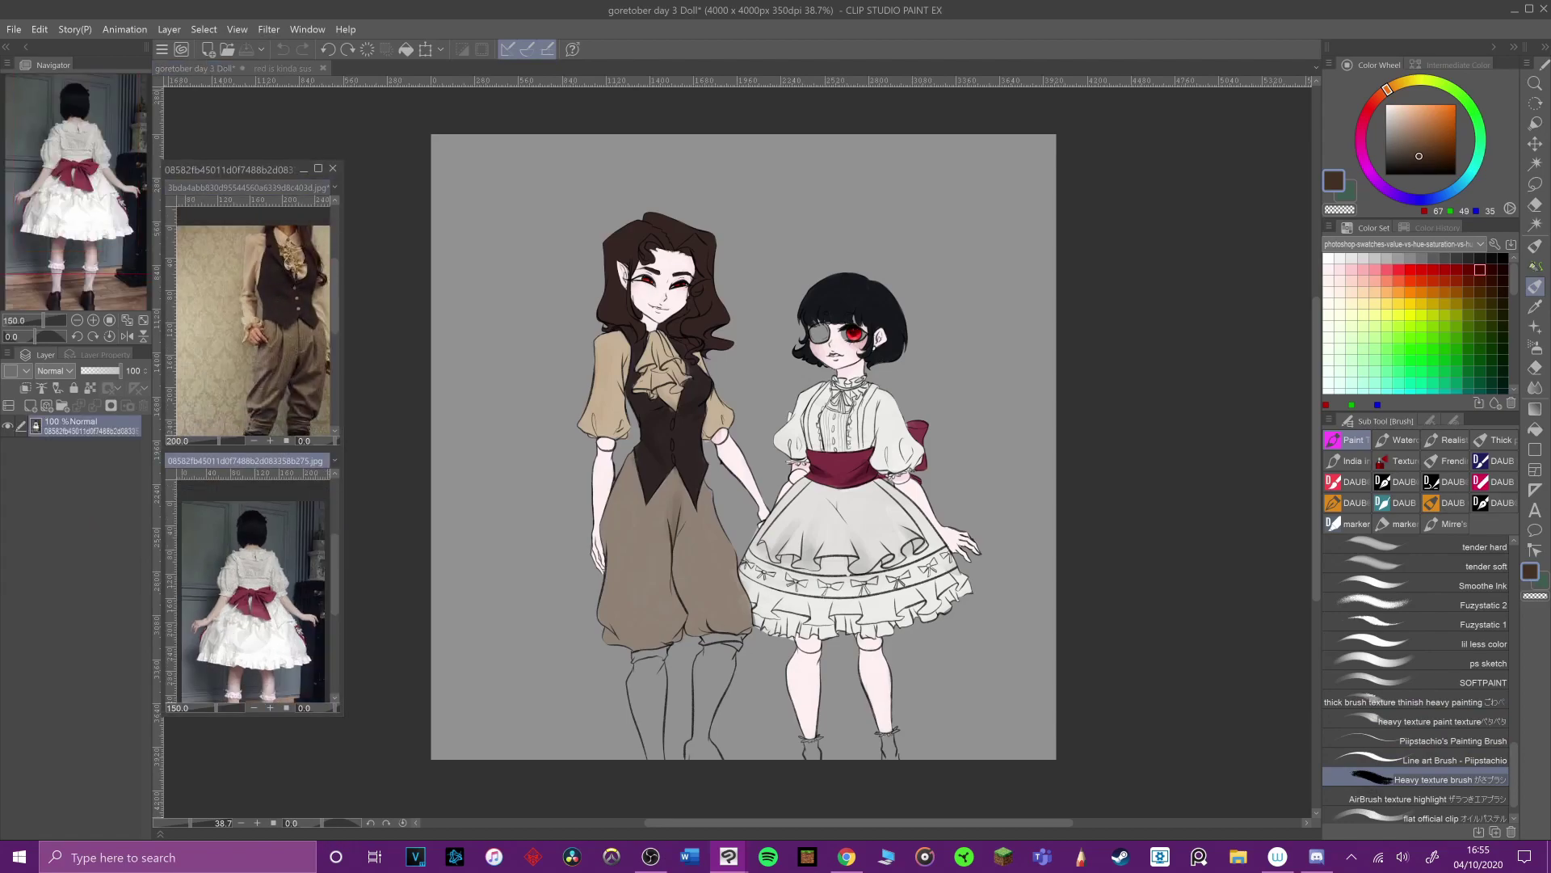
key(alt+Tab)
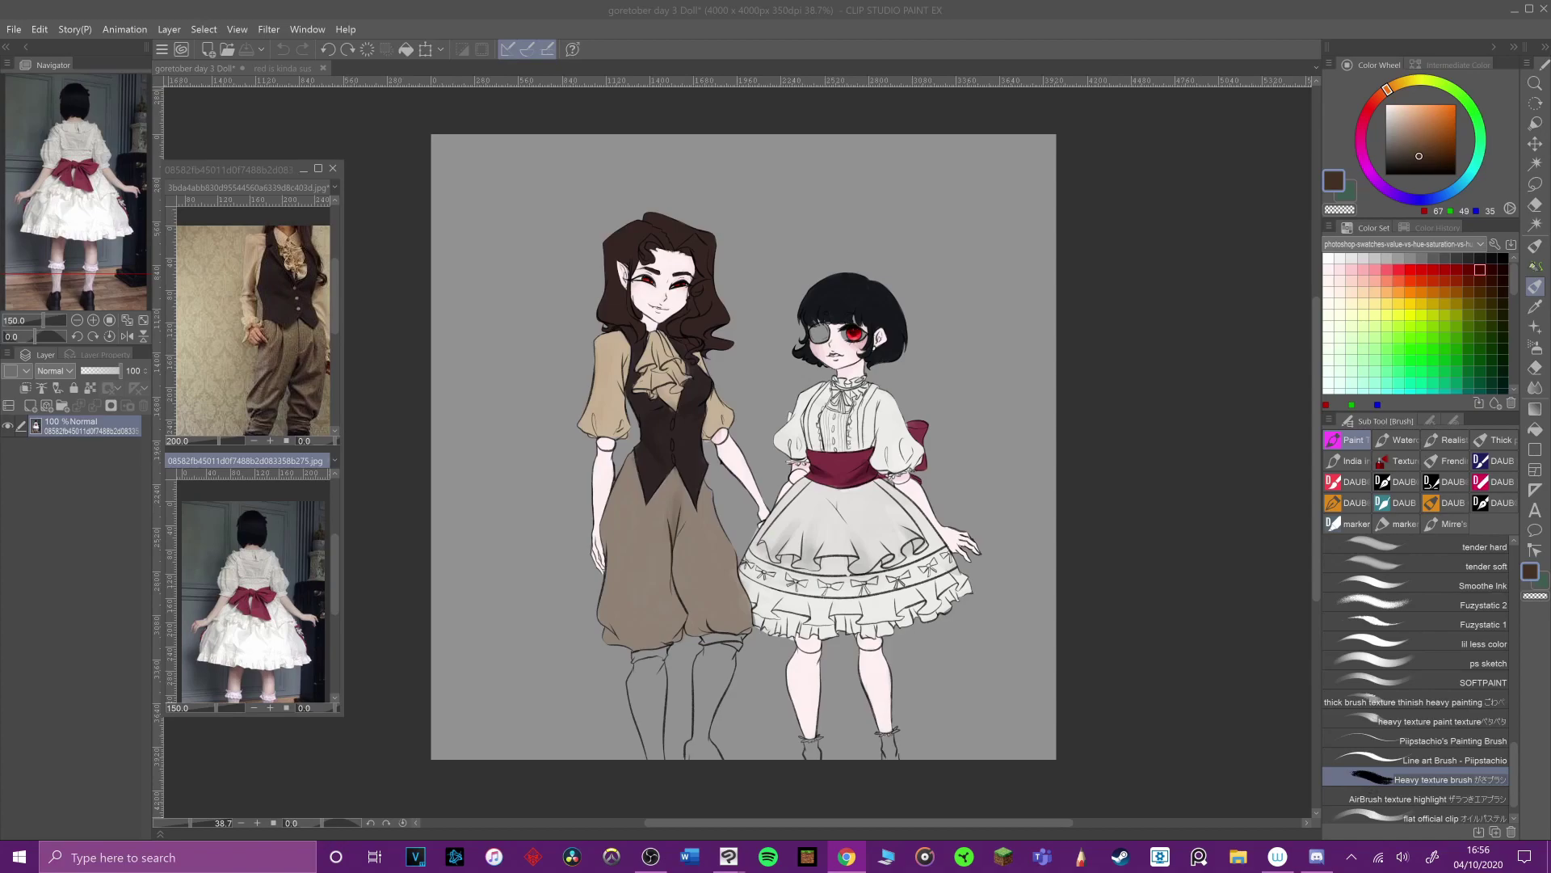
click(1215, 608)
drag(1039, 619, 955, 704)
key(ctrl+z)
Step: Sample the blue-grey wall in the dress photo and paint a straight horizontal band behind the figures' lower legs
alt+click(296, 528)
drag(414, 700, 1139, 711)
key(ctrl+z)
click(421, 709)
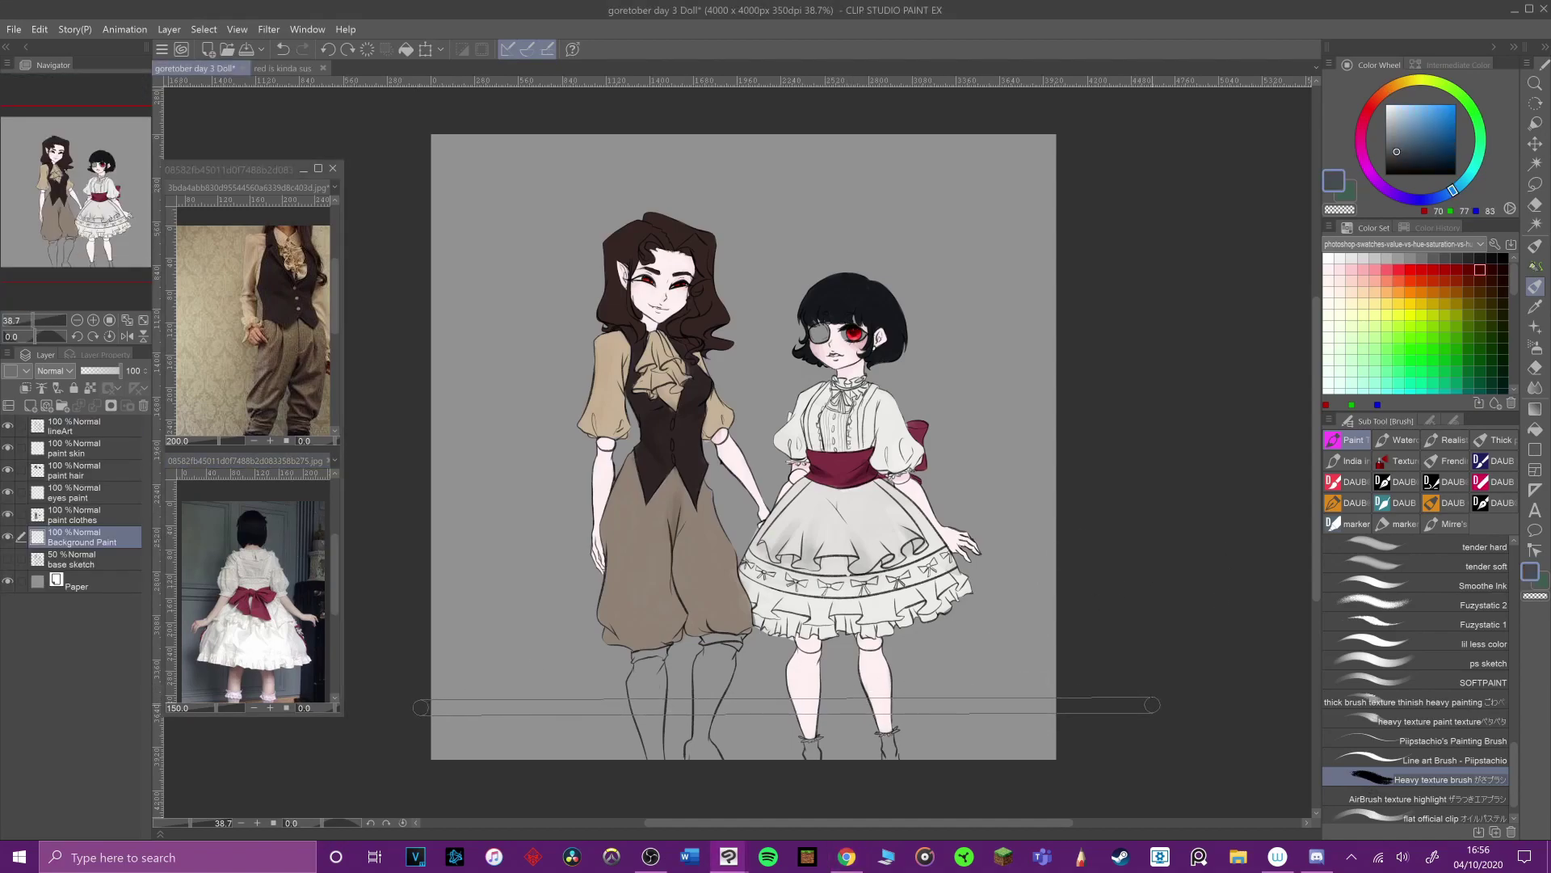
shift+click(1159, 707)
Step: Paint a second band, a line along the canvas's lower edge and short vertical ends to form a skirting board
click(428, 722)
shift+click(1120, 725)
right_click(1060, 721)
click(1130, 647)
click(427, 758)
shift+click(1118, 761)
drag(1054, 717, 1053, 754)
drag(433, 713, 440, 753)
drag(438, 731, 440, 753)
key(alt+Tab)
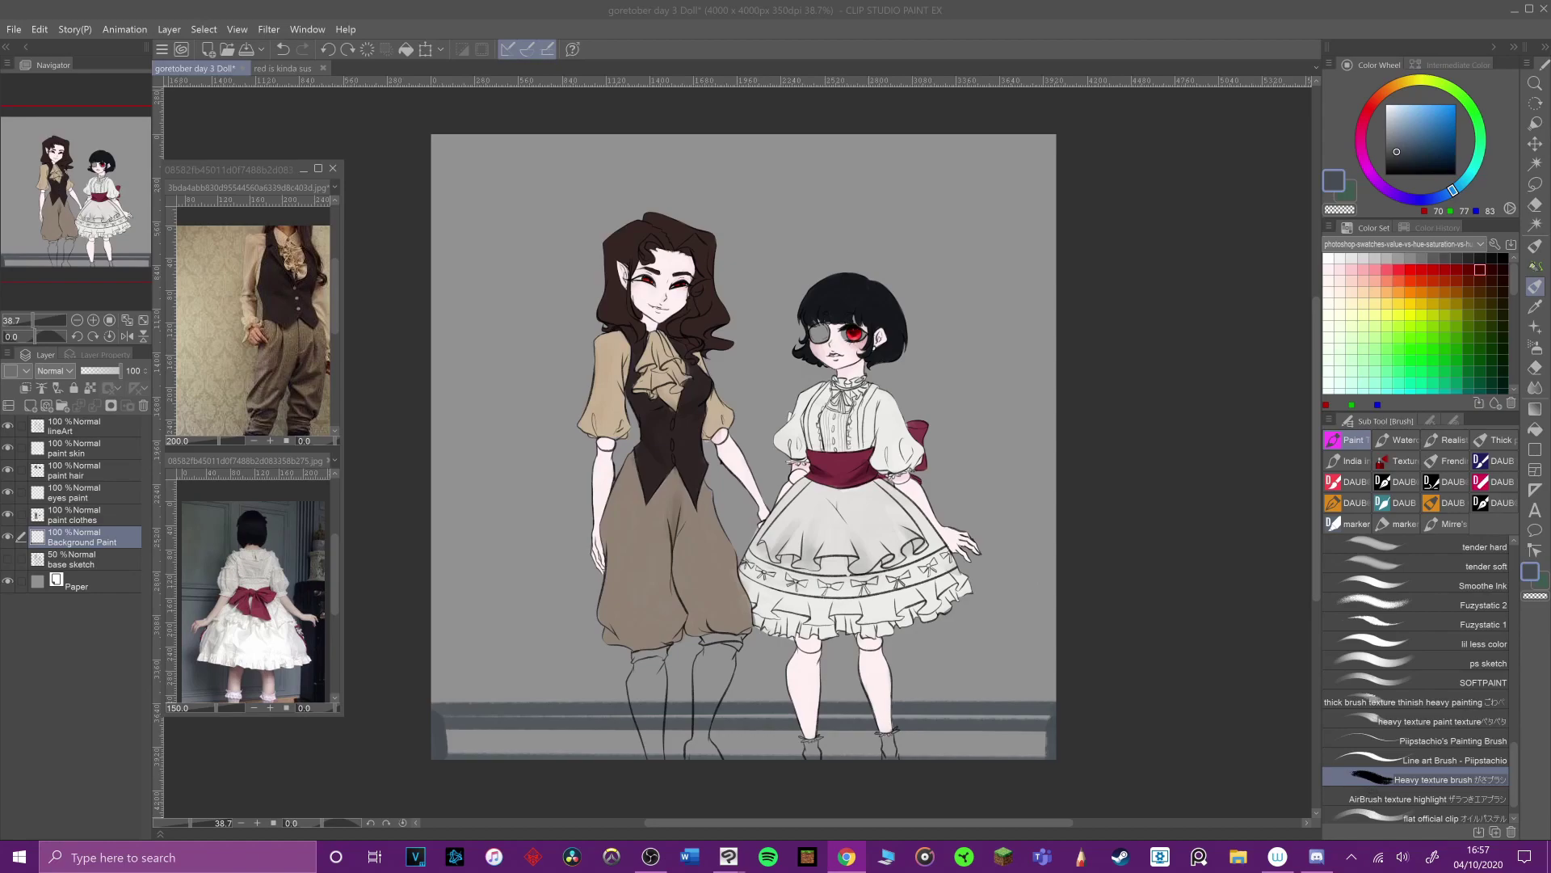
Step: Add a new layer directly above the Background Paint layer
click(774, 497)
key(ctrl+shift+n)
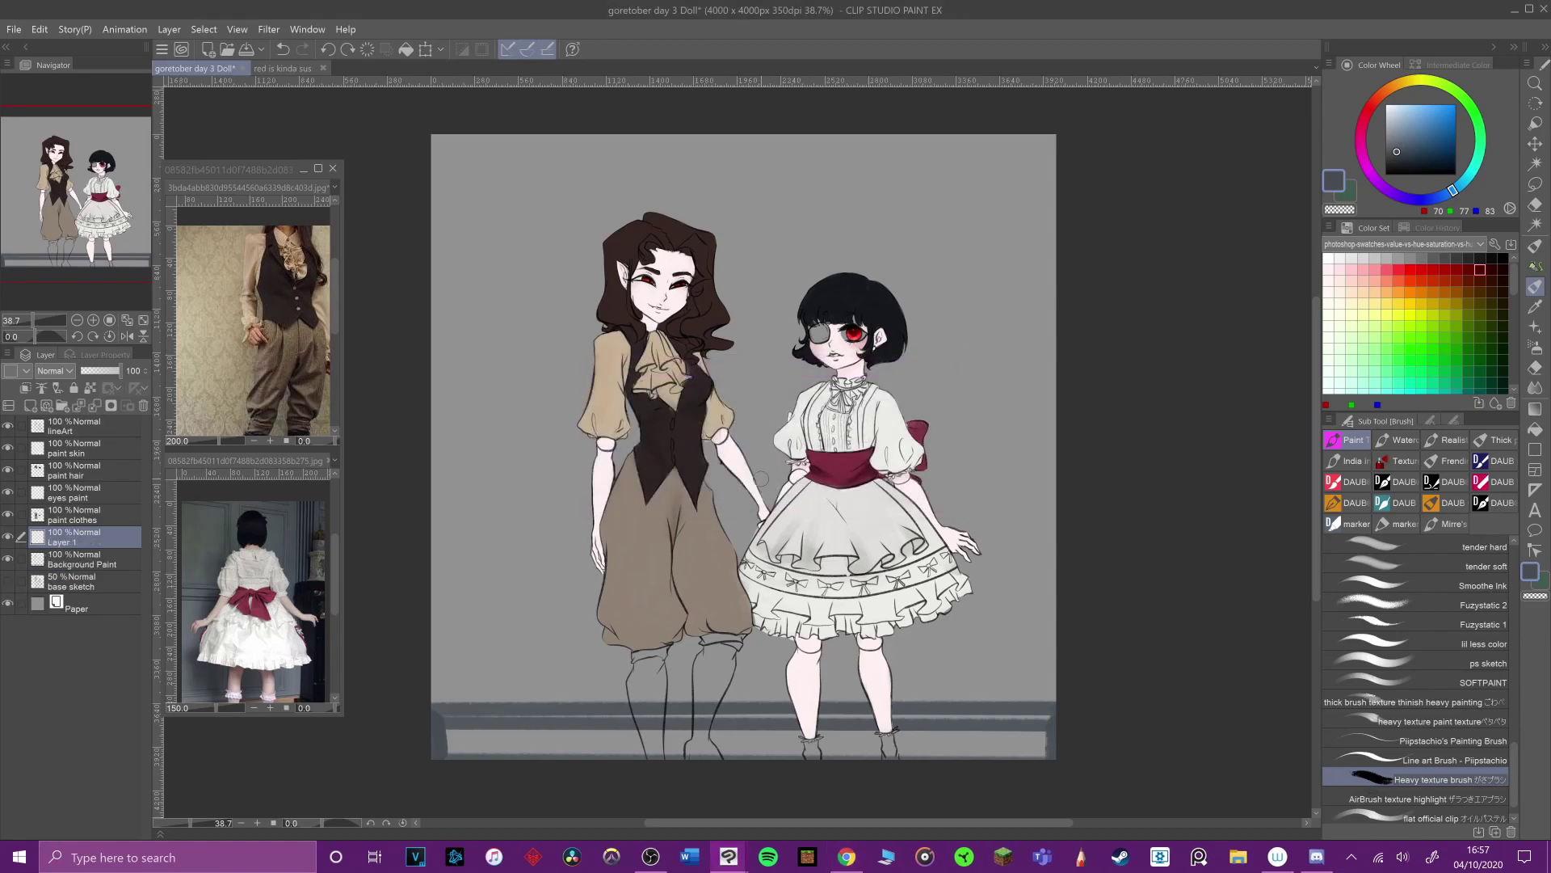
scroll(759, 479, up, 1)
click(0, 733)
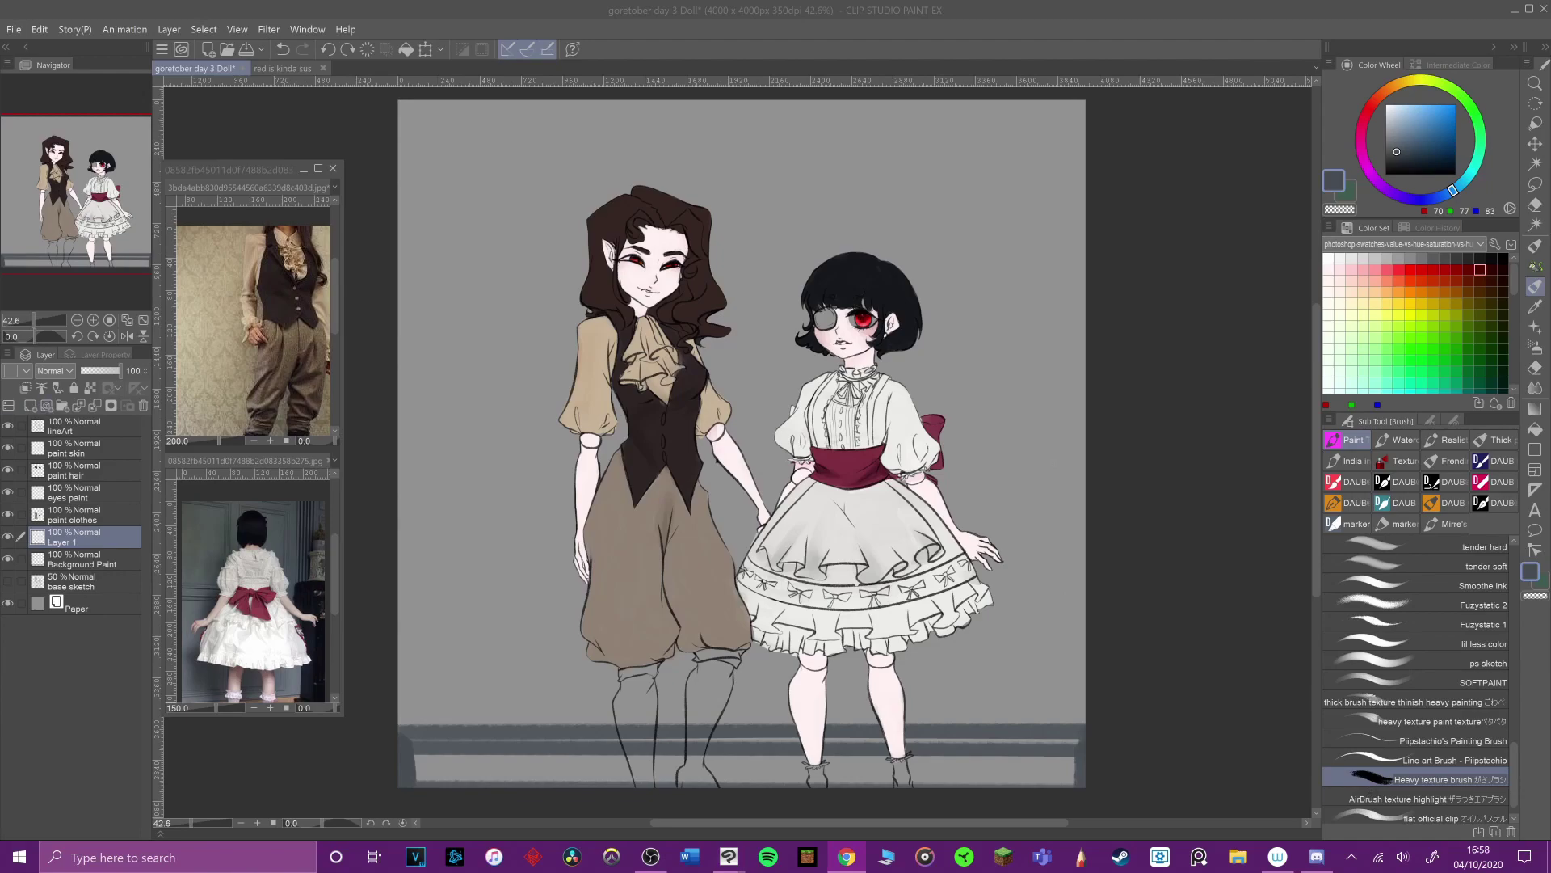
Step: Cover the skirting board area at the canvas's lower edge with solid blue-grey using the Heavy texture brush
click(64, 286)
key(g)
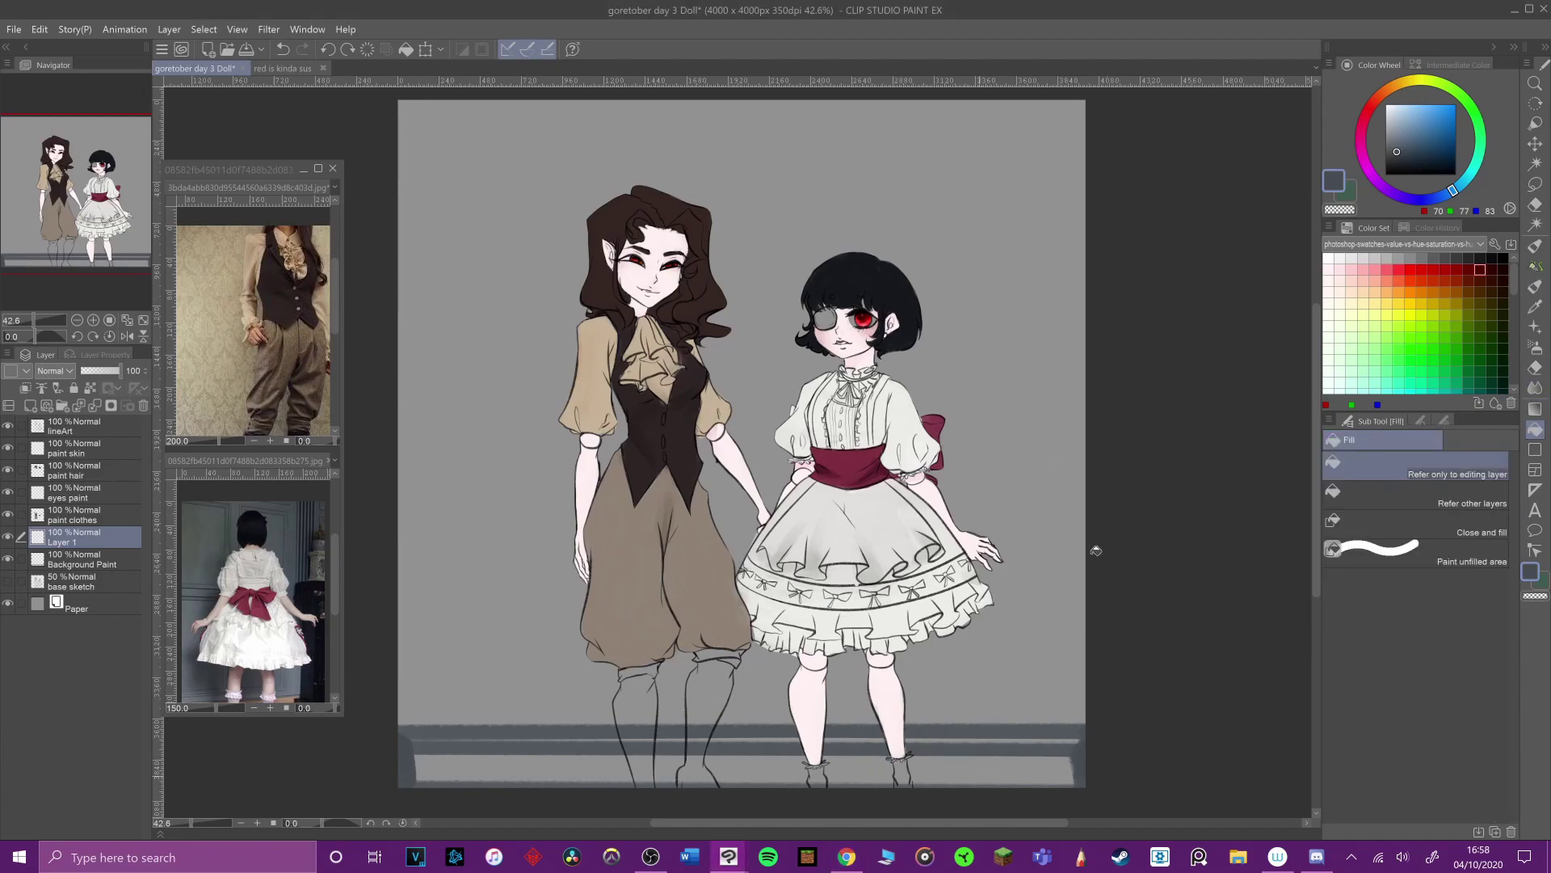
key(ctrl+z)
key(ctrl+y)
key(b)
mouse_move(501, 772)
mouse_down()
mouse_move(380, 747)
mouse_move(1050, 777)
mouse_up()
drag(1514, 766, 1514, 780)
mouse_move(947, 775)
mouse_down()
mouse_move(1059, 756)
mouse_move(962, 752)
mouse_move(1015, 741)
mouse_move(1142, 761)
mouse_up()
drag(514, 761, 480, 754)
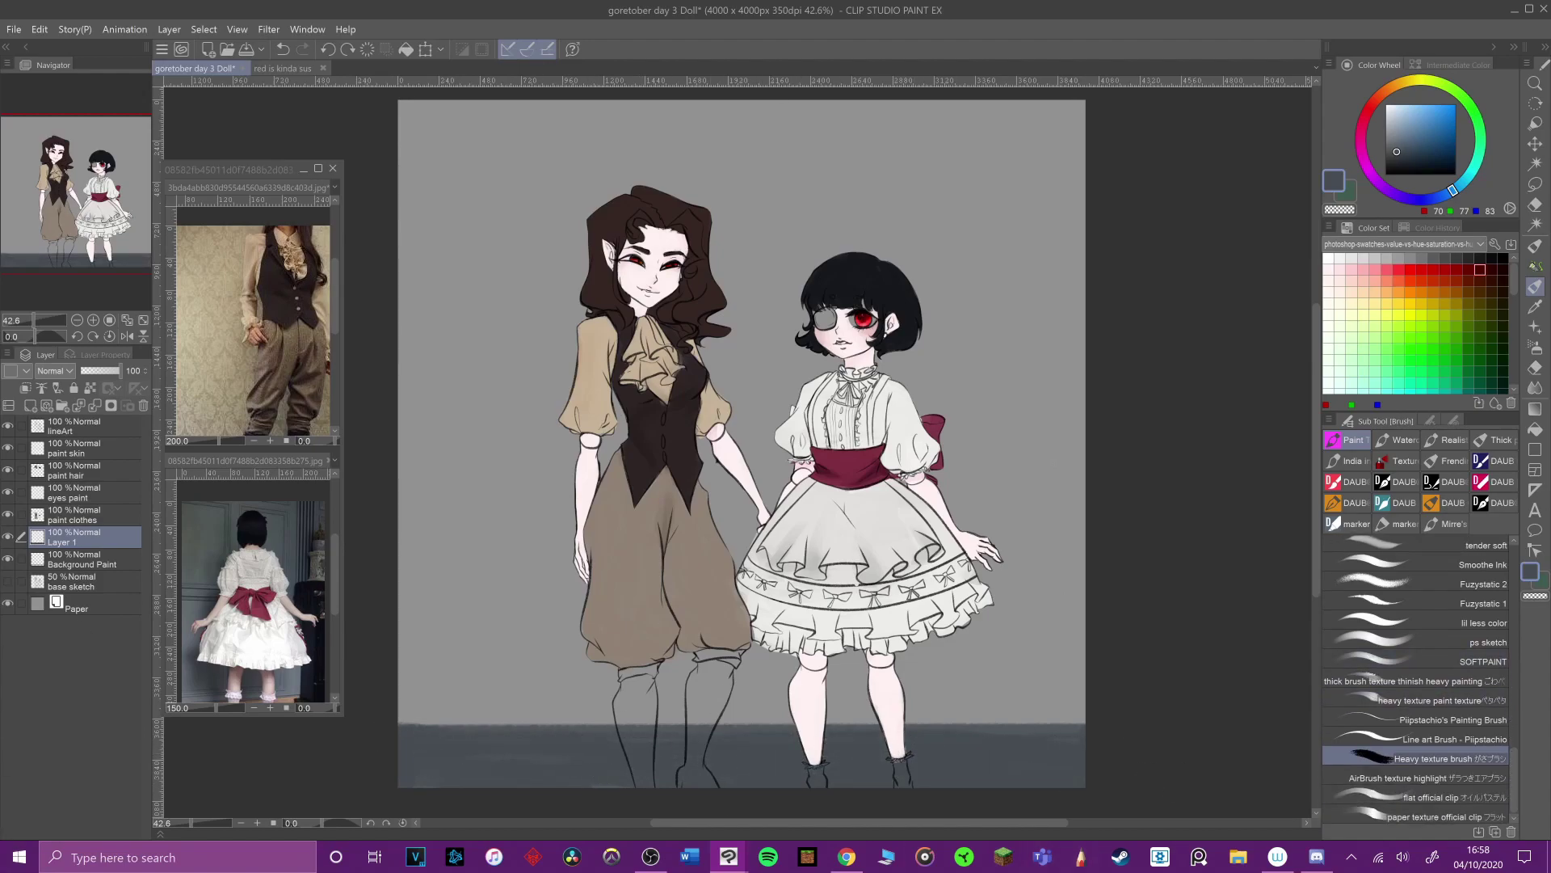
key(alt+Tab)
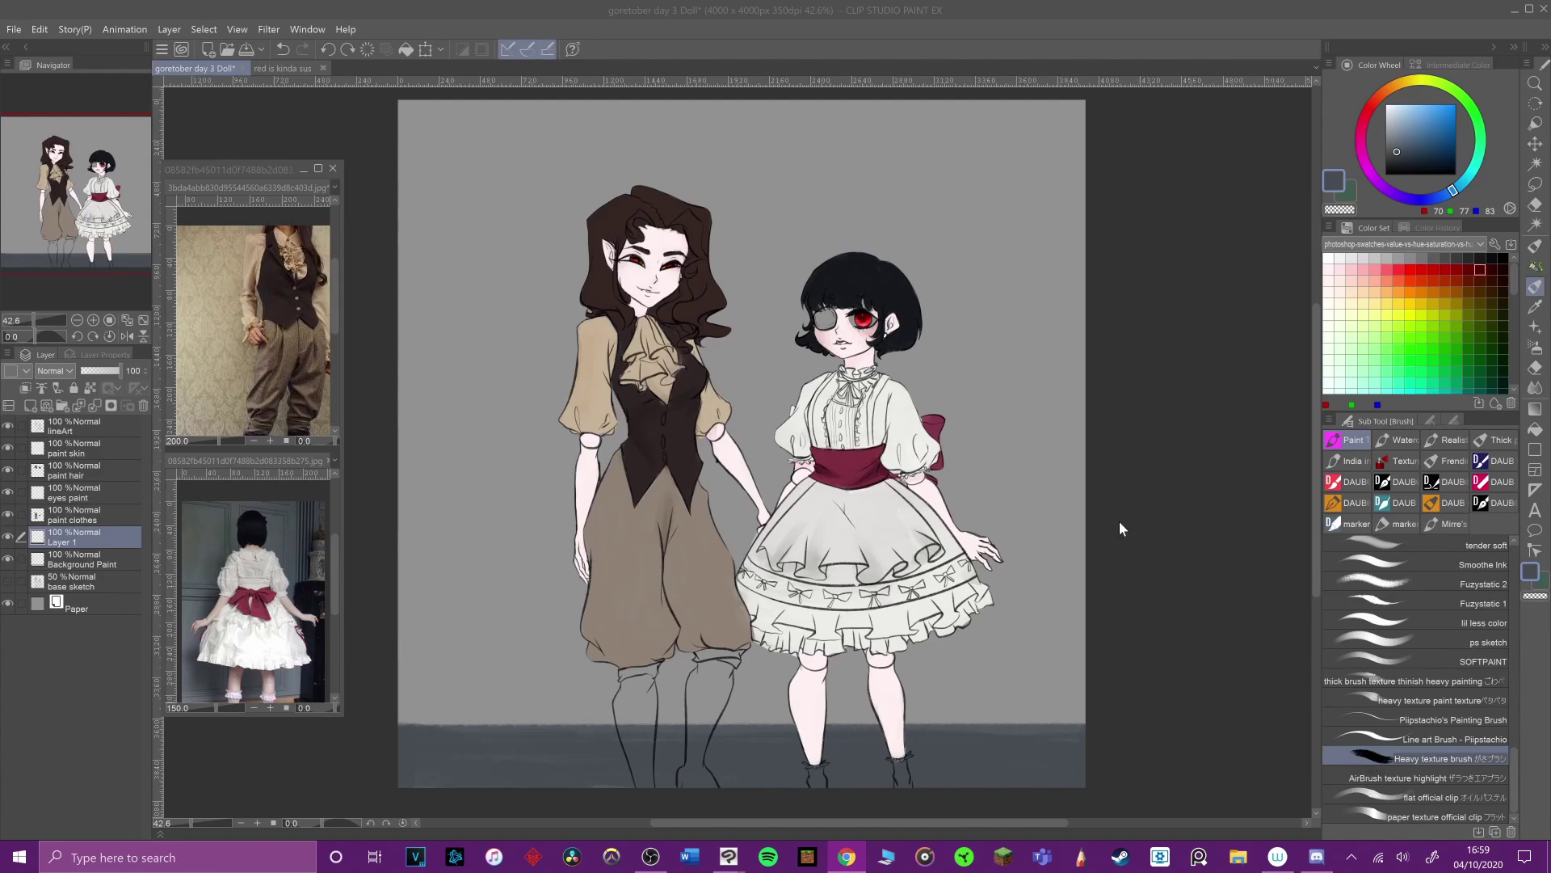
Step: Bring the boots into view in the vest reference photo and sample colours from the photo
click(1234, 775)
alt+click(618, 630)
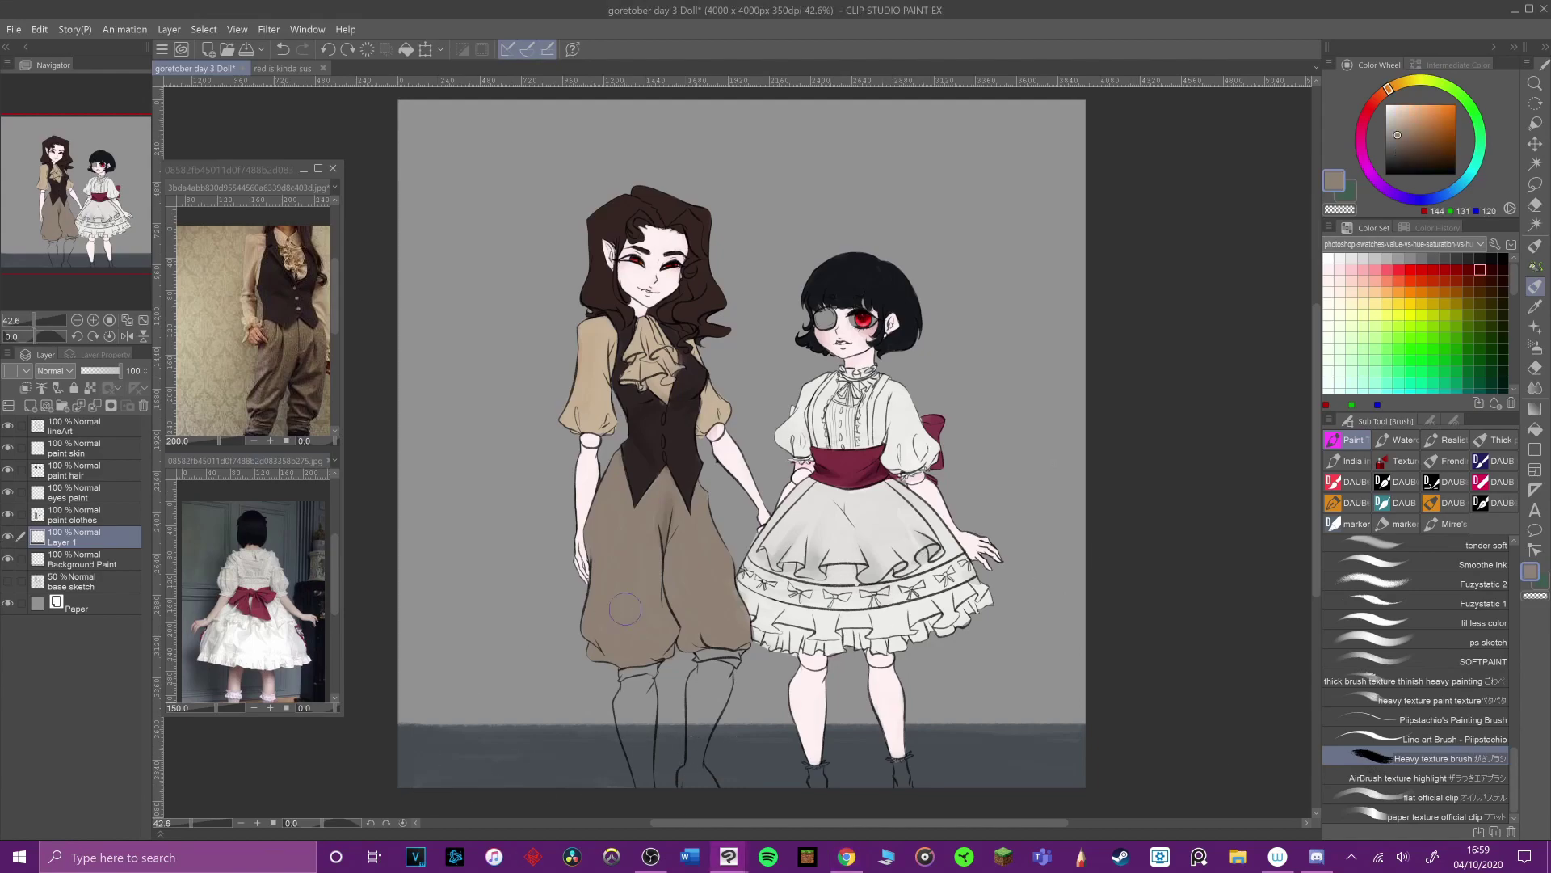
click(293, 340)
drag(334, 321, 334, 352)
alt+click(305, 357)
alt+click(257, 364)
alt+click(236, 409)
alt+click(232, 410)
Step: Paint the taller figure's boots on the paint clothes layer with a colour sampled from the reference photo's boots
click(93, 517)
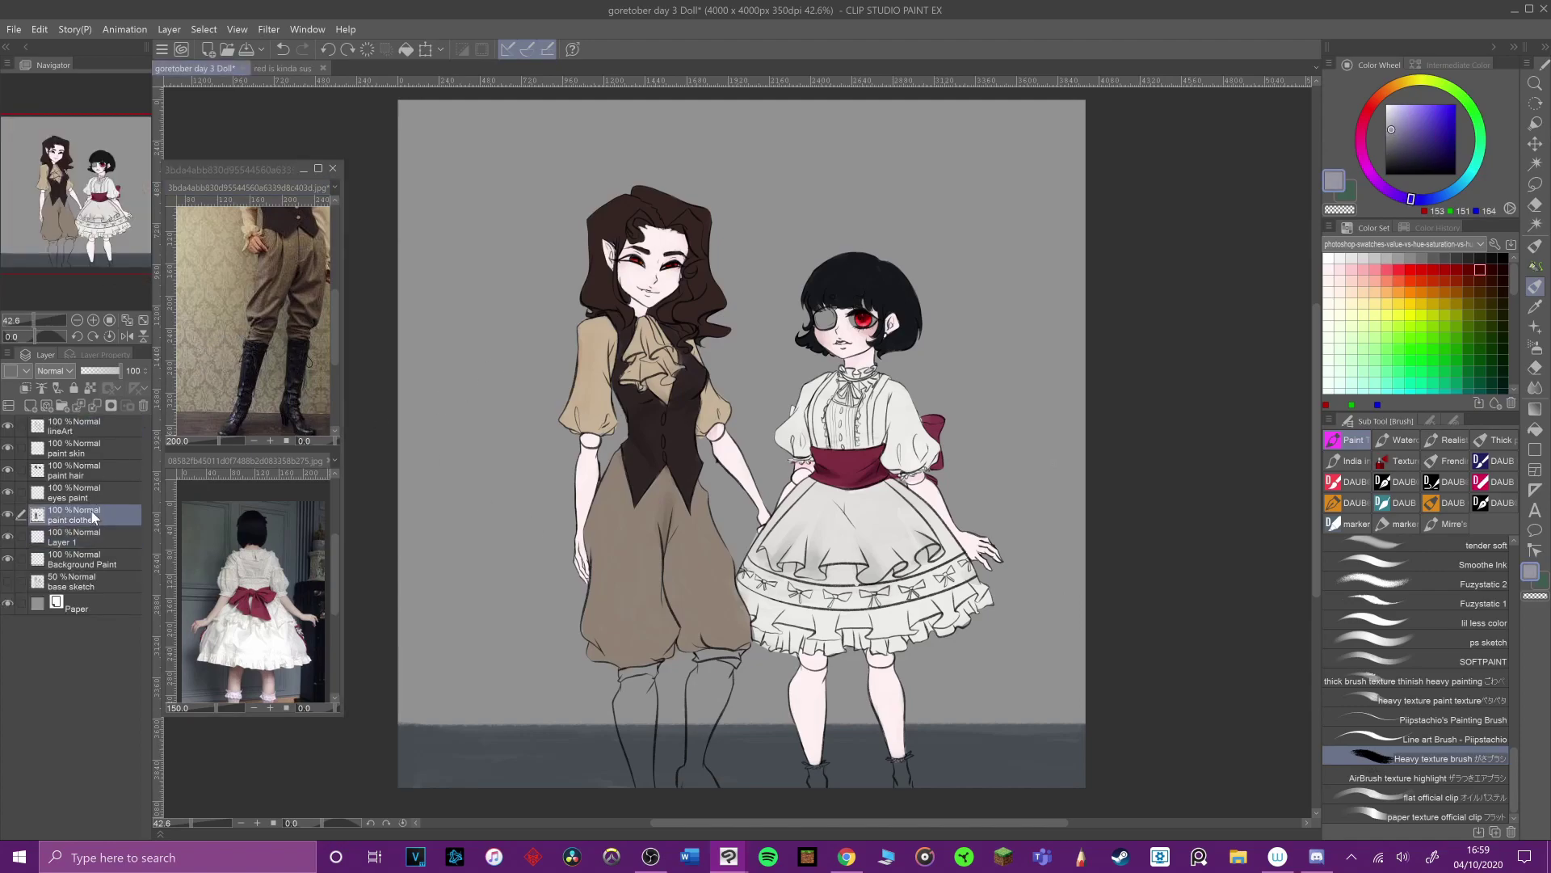
mouse_move(638, 726)
mouse_down()
mouse_move(644, 767)
mouse_move(627, 691)
mouse_move(616, 706)
mouse_move(630, 748)
mouse_move(623, 678)
mouse_move(645, 731)
mouse_move(653, 682)
mouse_move(650, 707)
mouse_move(639, 670)
mouse_move(632, 753)
mouse_move(629, 703)
mouse_move(646, 760)
mouse_up()
click(299, 355)
alt+click(299, 355)
click(636, 711)
key(ctrl+z)
mouse_move(696, 711)
mouse_down()
mouse_move(682, 769)
mouse_move(712, 789)
mouse_move(687, 771)
mouse_move(700, 669)
mouse_move(693, 709)
mouse_move(707, 729)
mouse_move(699, 685)
mouse_move(708, 673)
mouse_move(696, 715)
mouse_move(725, 681)
mouse_up()
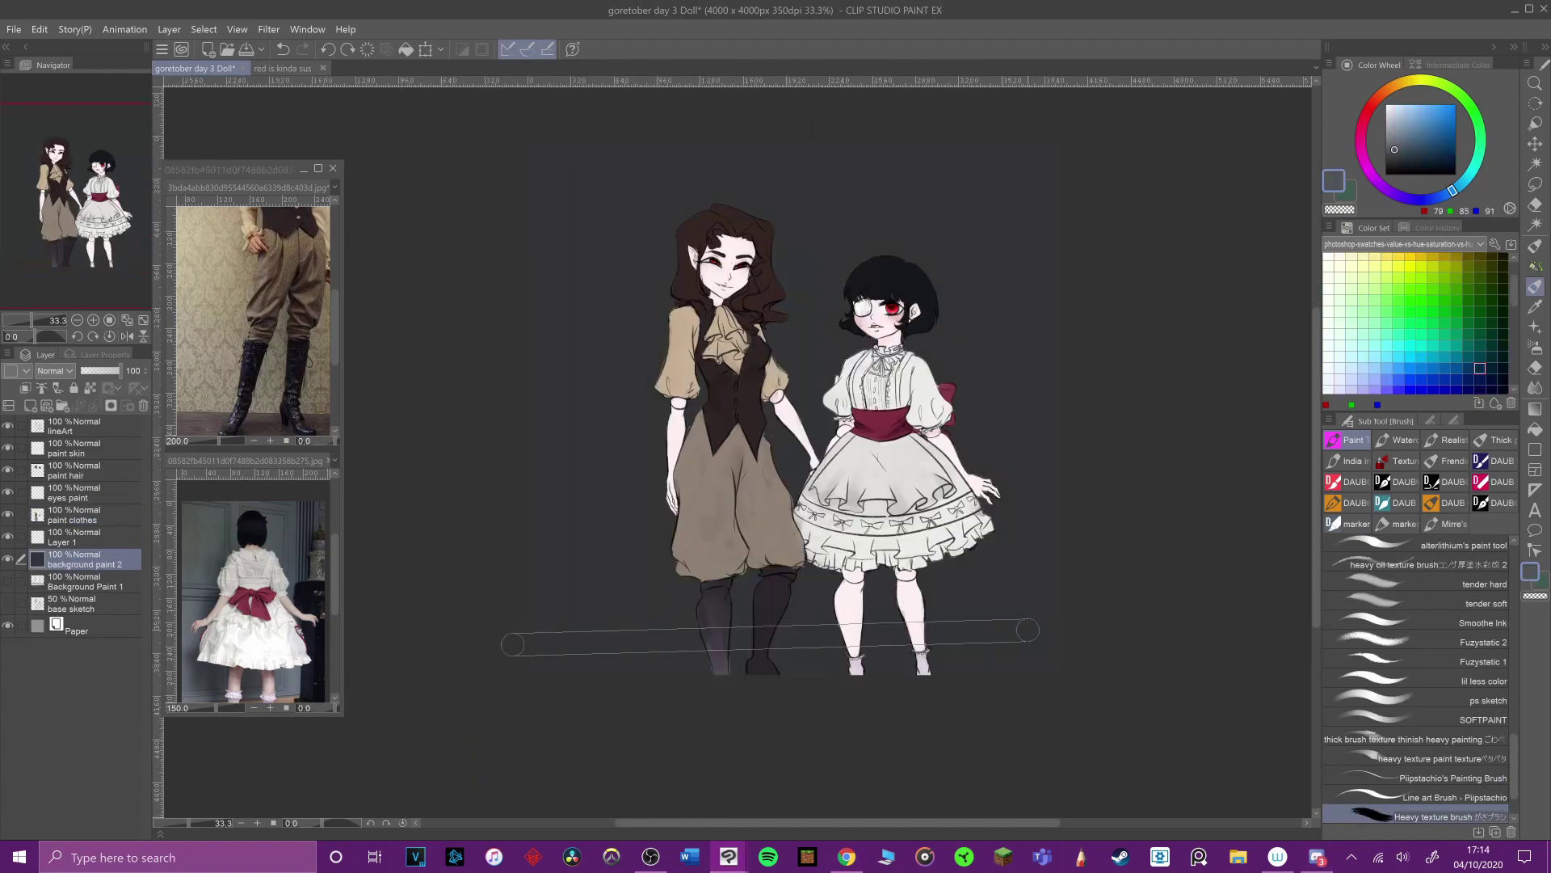
Step: Paint a blue-grey floor strip along the canvas's lower edge on the background paint 2 layer
mouse_move(1123, 646)
mouse_down()
mouse_move(505, 670)
mouse_move(960, 644)
mouse_move(980, 668)
mouse_move(609, 657)
mouse_move(819, 630)
mouse_up()
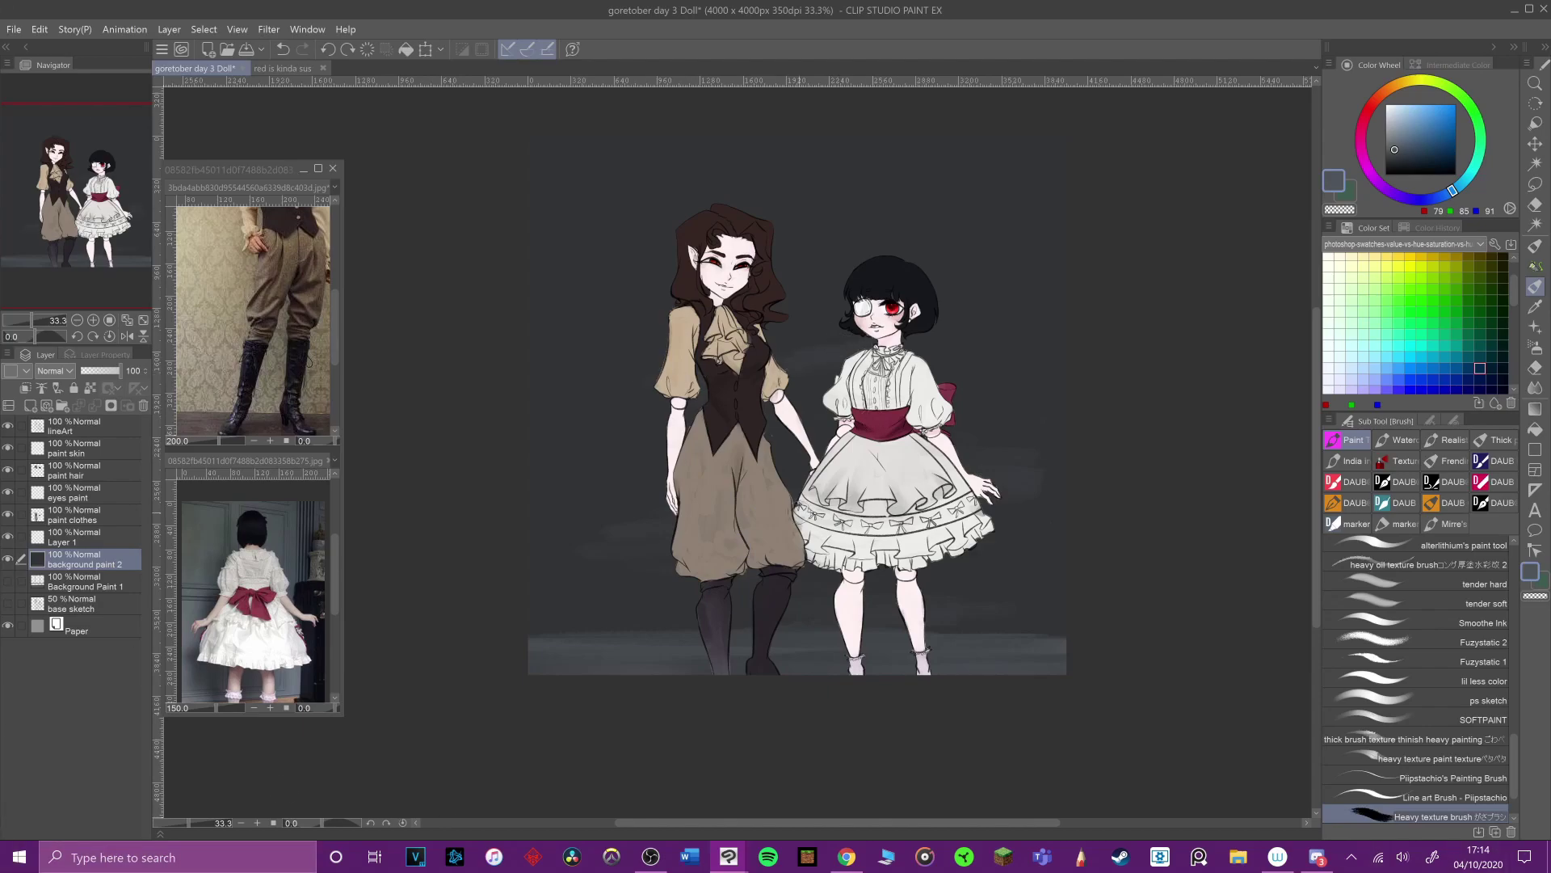
Step: Touch up the breeches and the dress skirt on the paint clothes layer with colours sampled from each garment
click(95, 523)
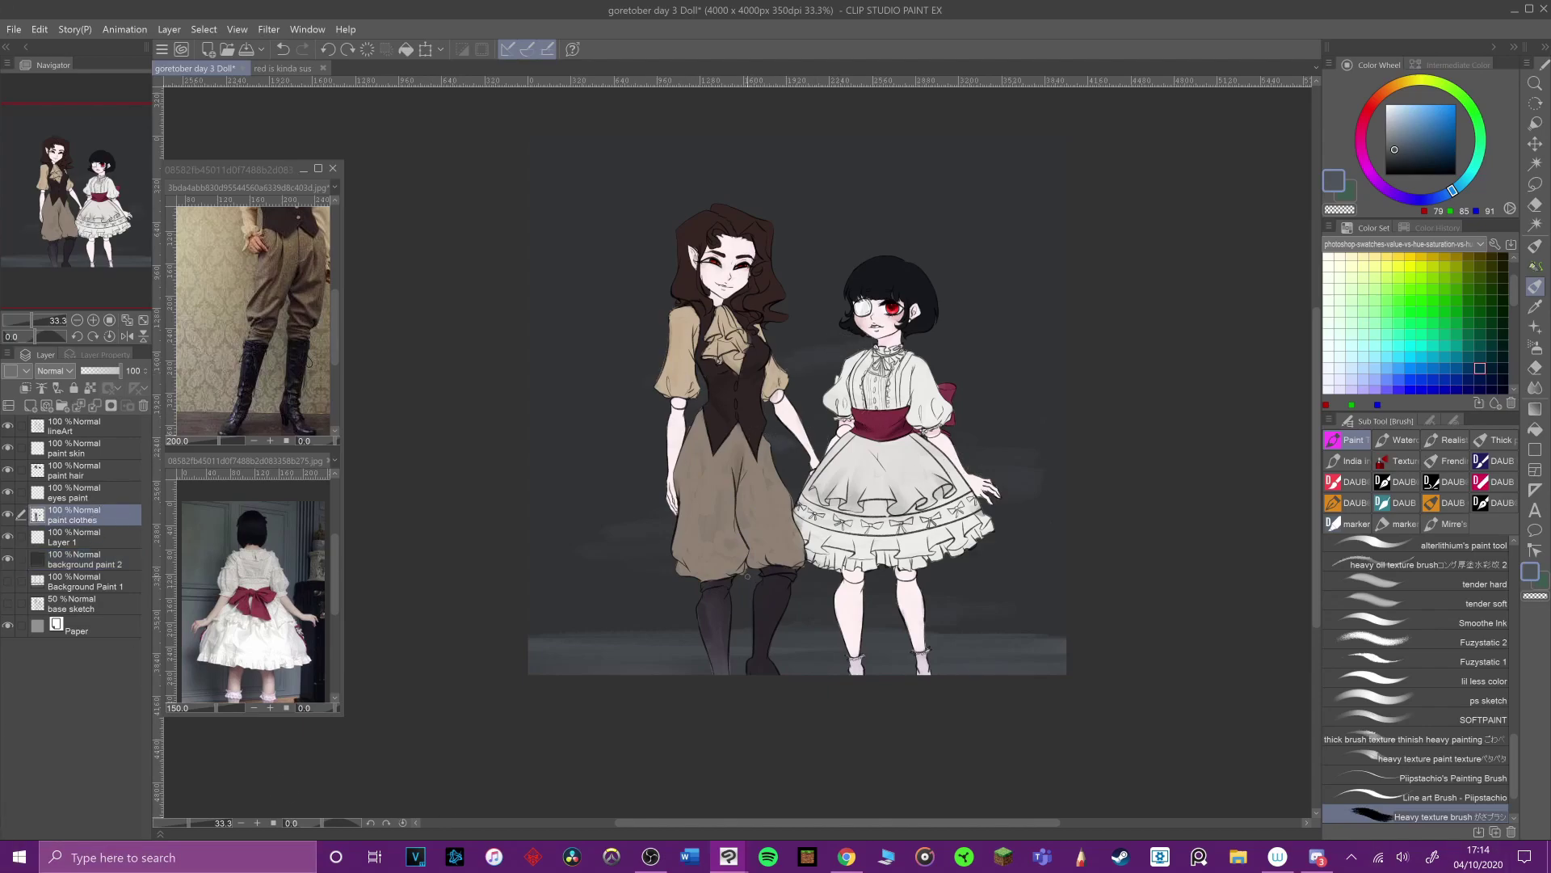
alt+click(707, 489)
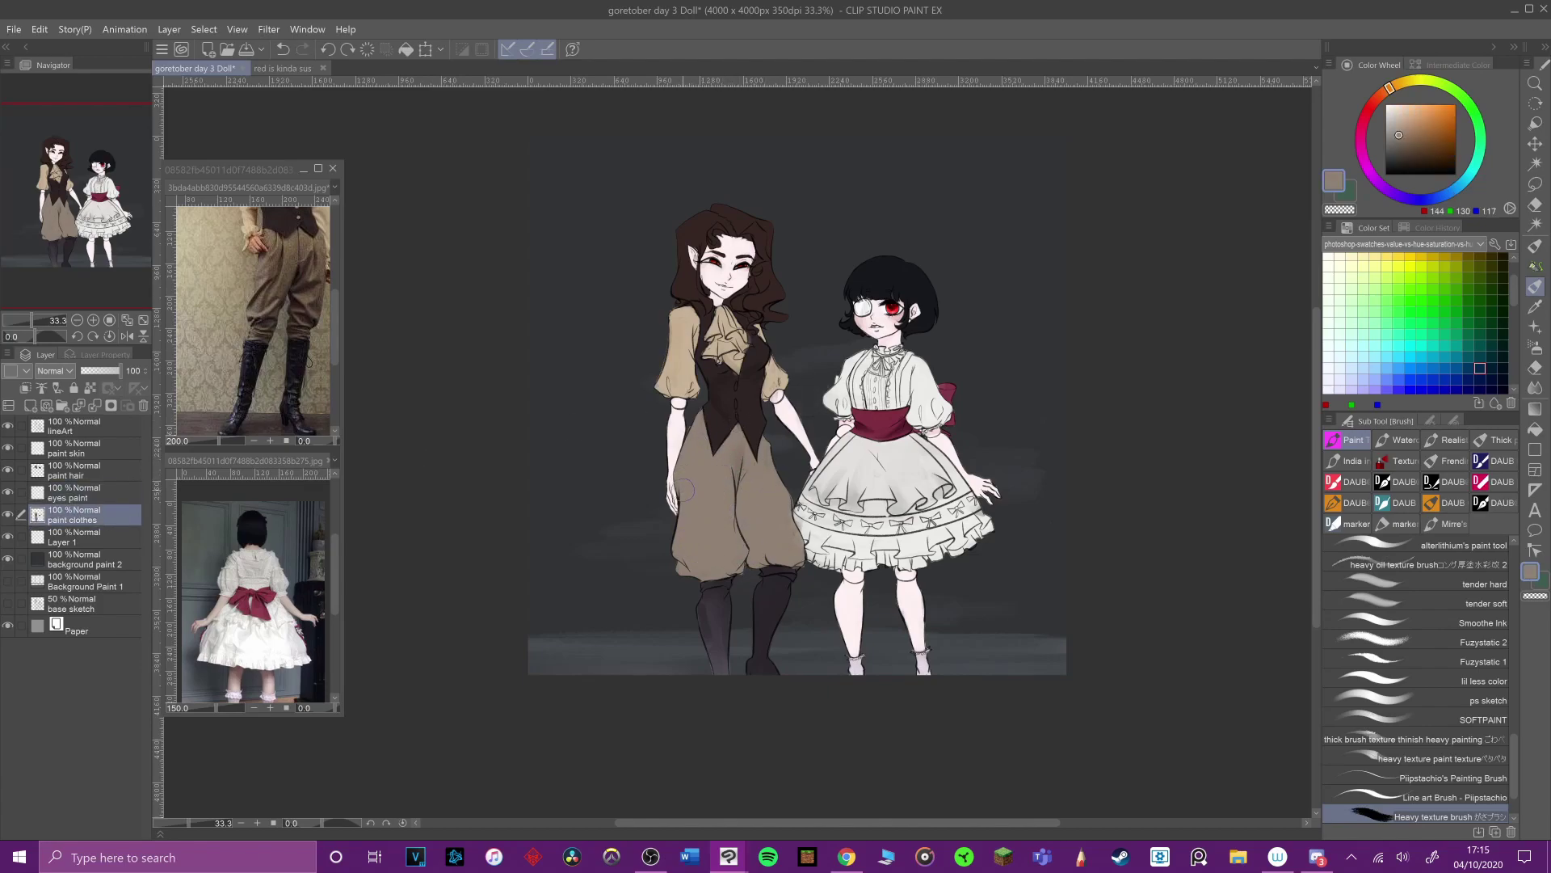
alt+click(879, 469)
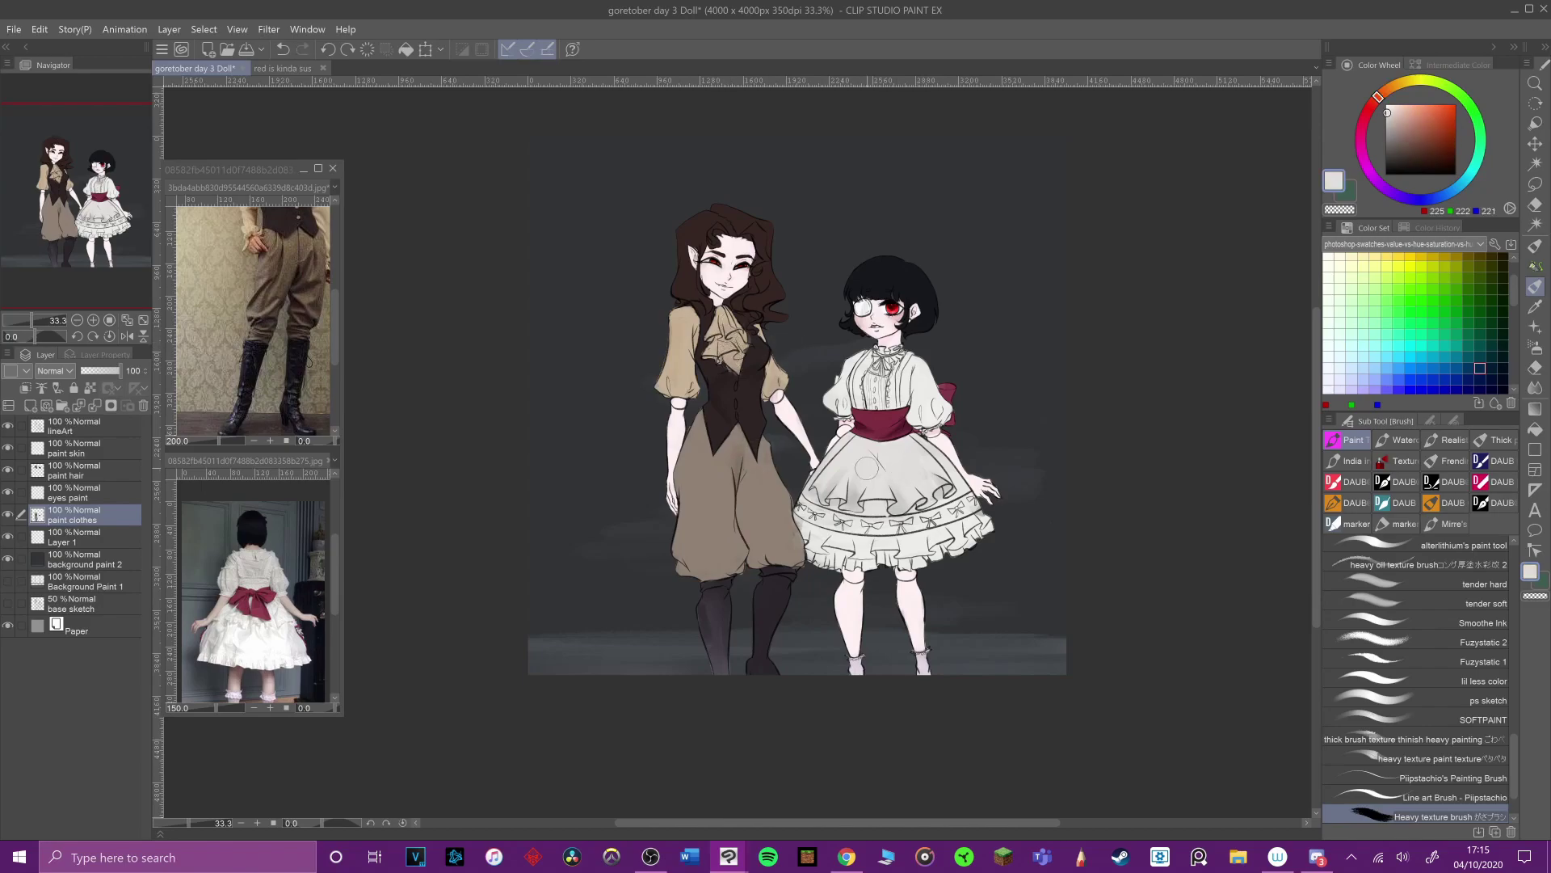
alt+click(861, 499)
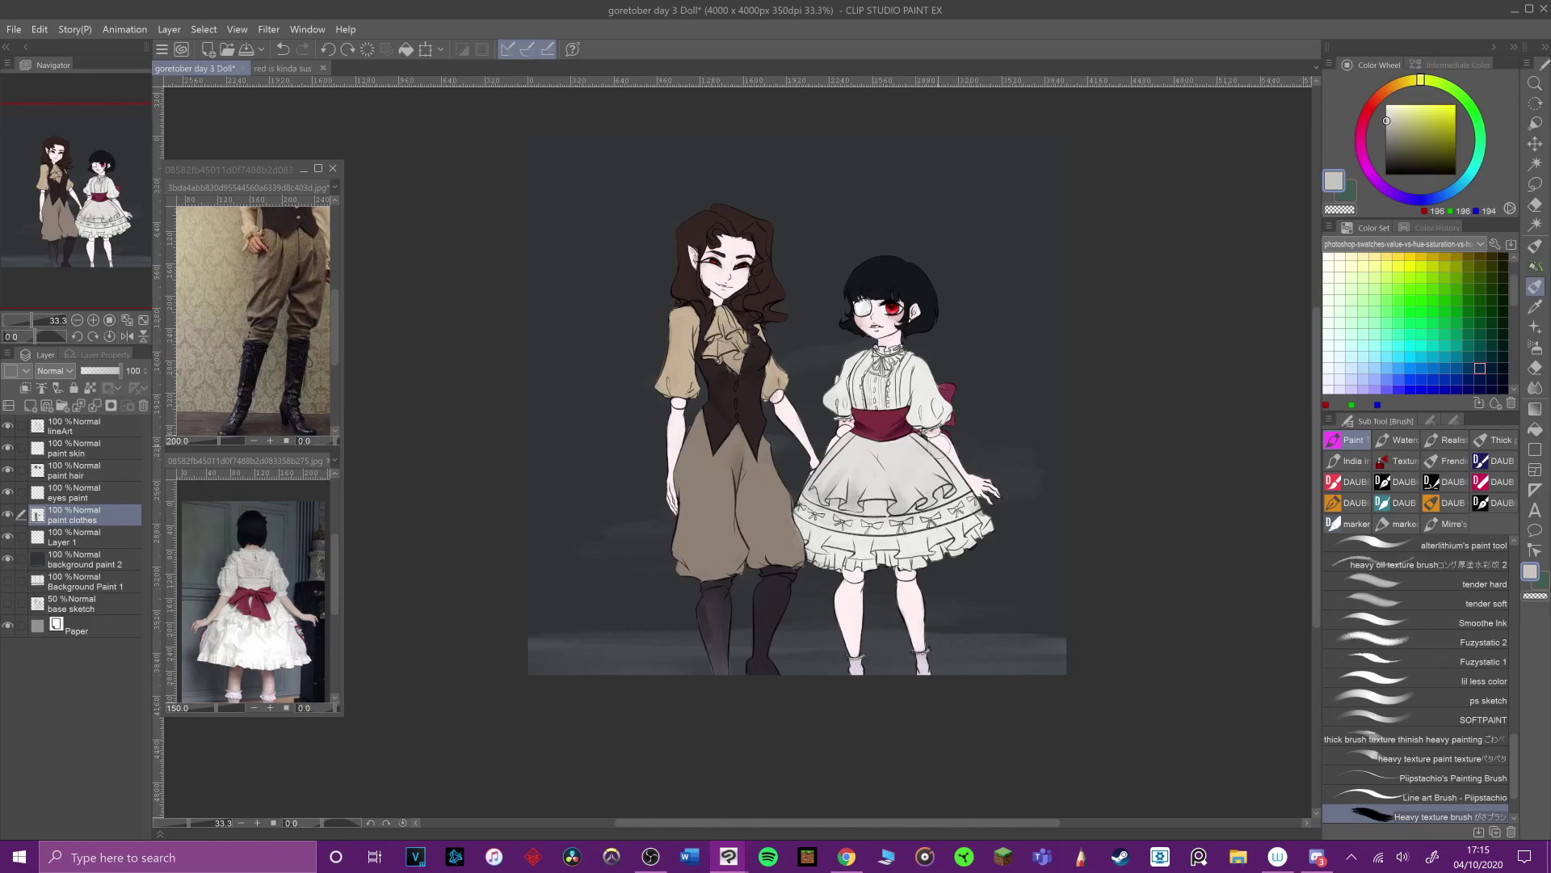
key(alt+Tab)
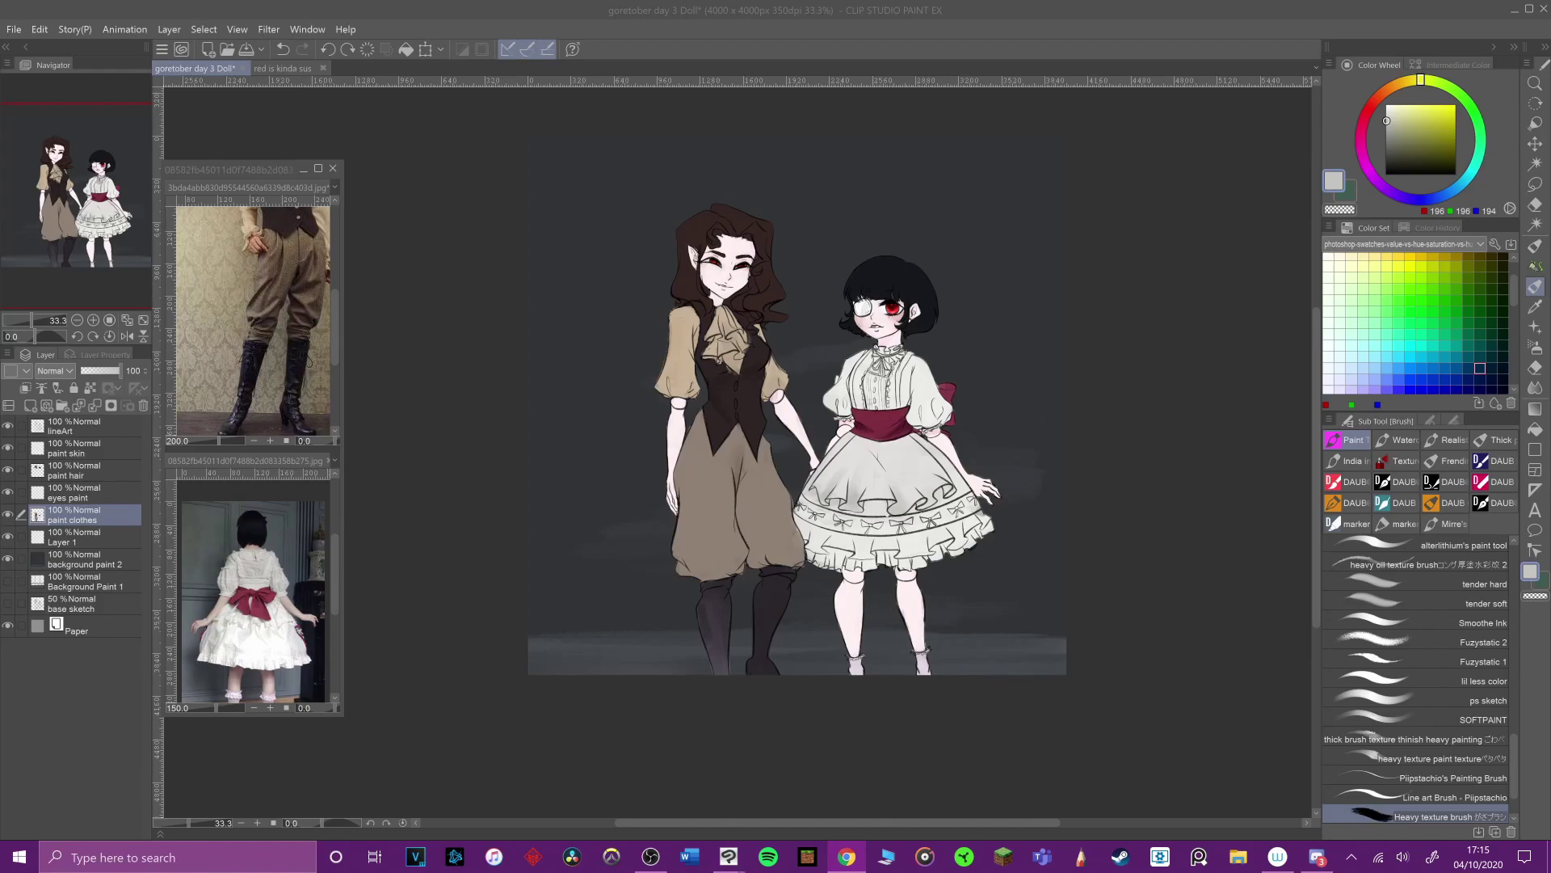
Step: Sample the floor's blue-grey and brush a horizontal smudge across the backdrop beside the taller figure's sleeve
alt+click(947, 653)
drag(608, 354, 509, 352)
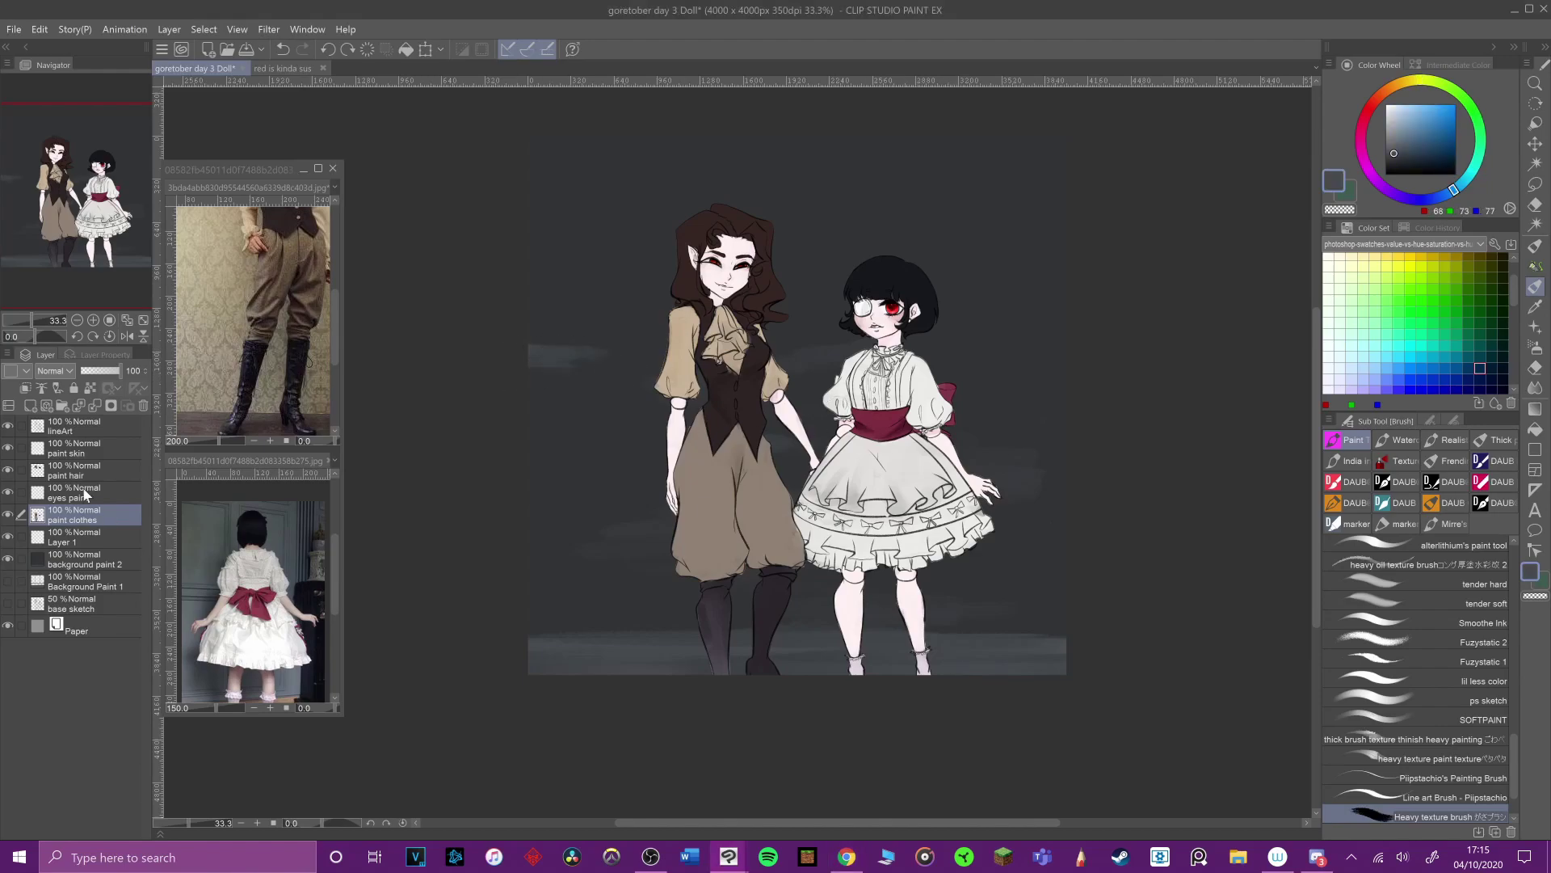
Step: Add a new layer named "Lights??" above the paint clothes layer
key(ctrl+shift+n)
text(Lights??)
key(Return)
scroll(1079, 405, down, 3)
scroll(1079, 406, up, 3)
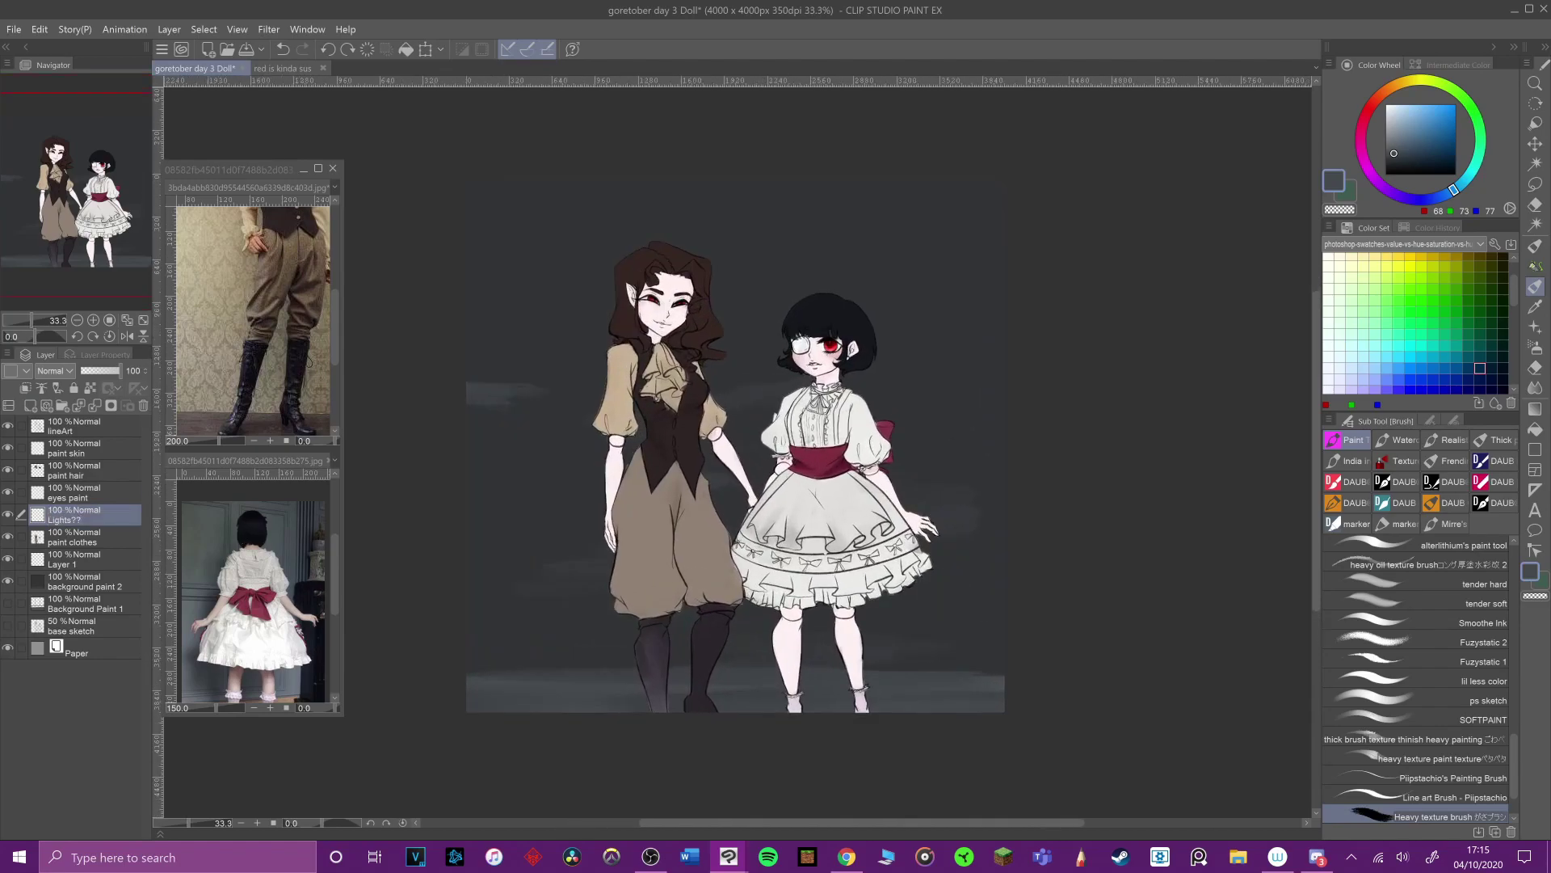
Step: Add a new layer named "manequins" above the Lights?? layer
click(30, 405)
click(42, 492)
click(974, 185)
text(manequins)
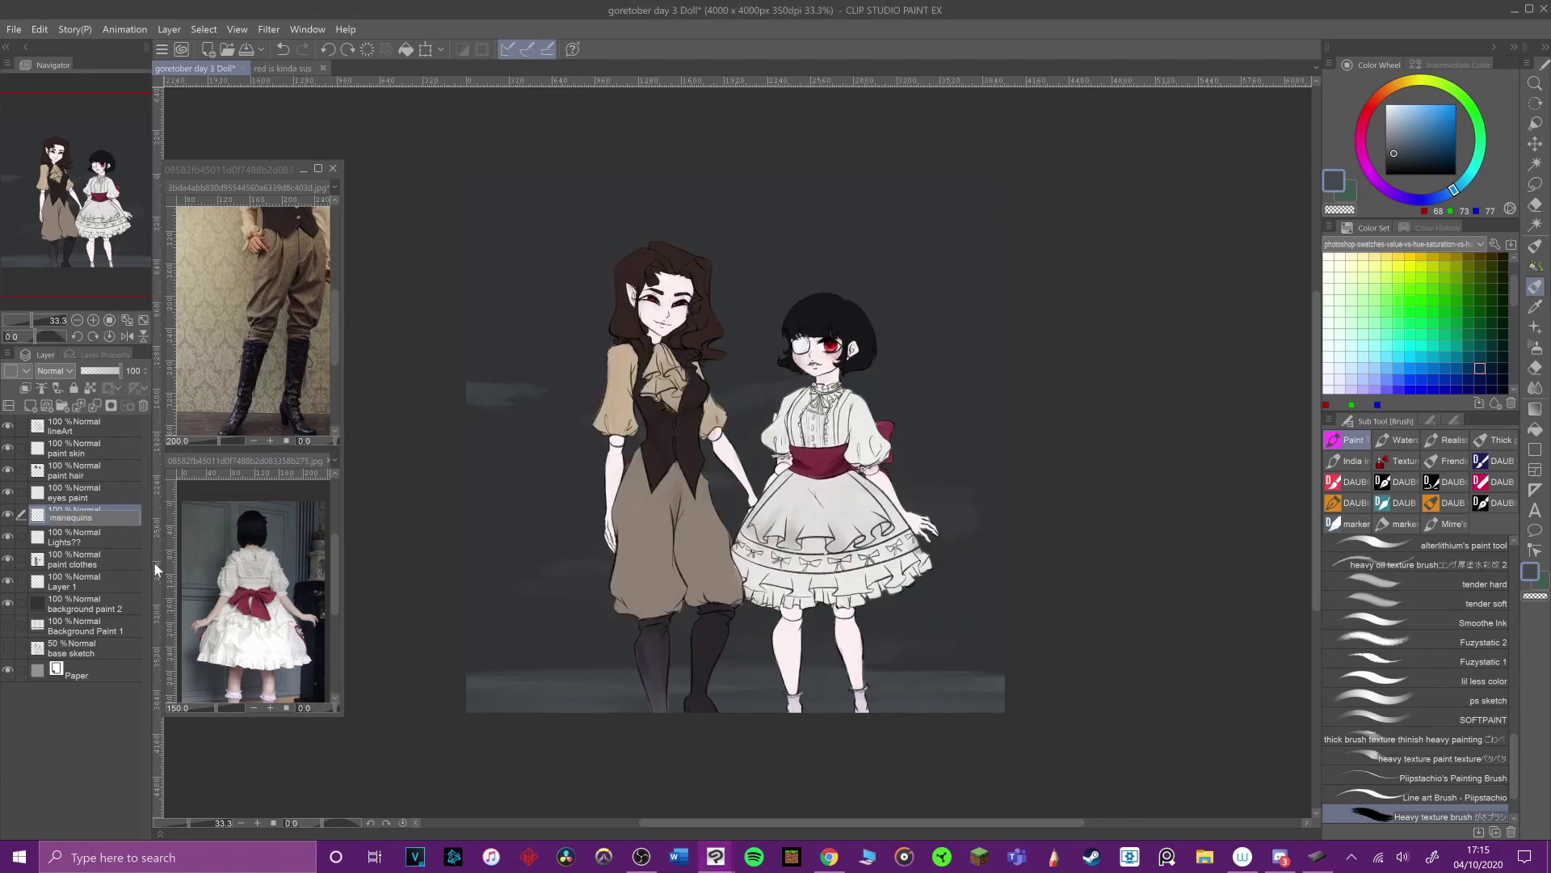
key(Return)
Step: Set the Lights?? layer's blending mode to Soft light
click(94, 545)
click(54, 370)
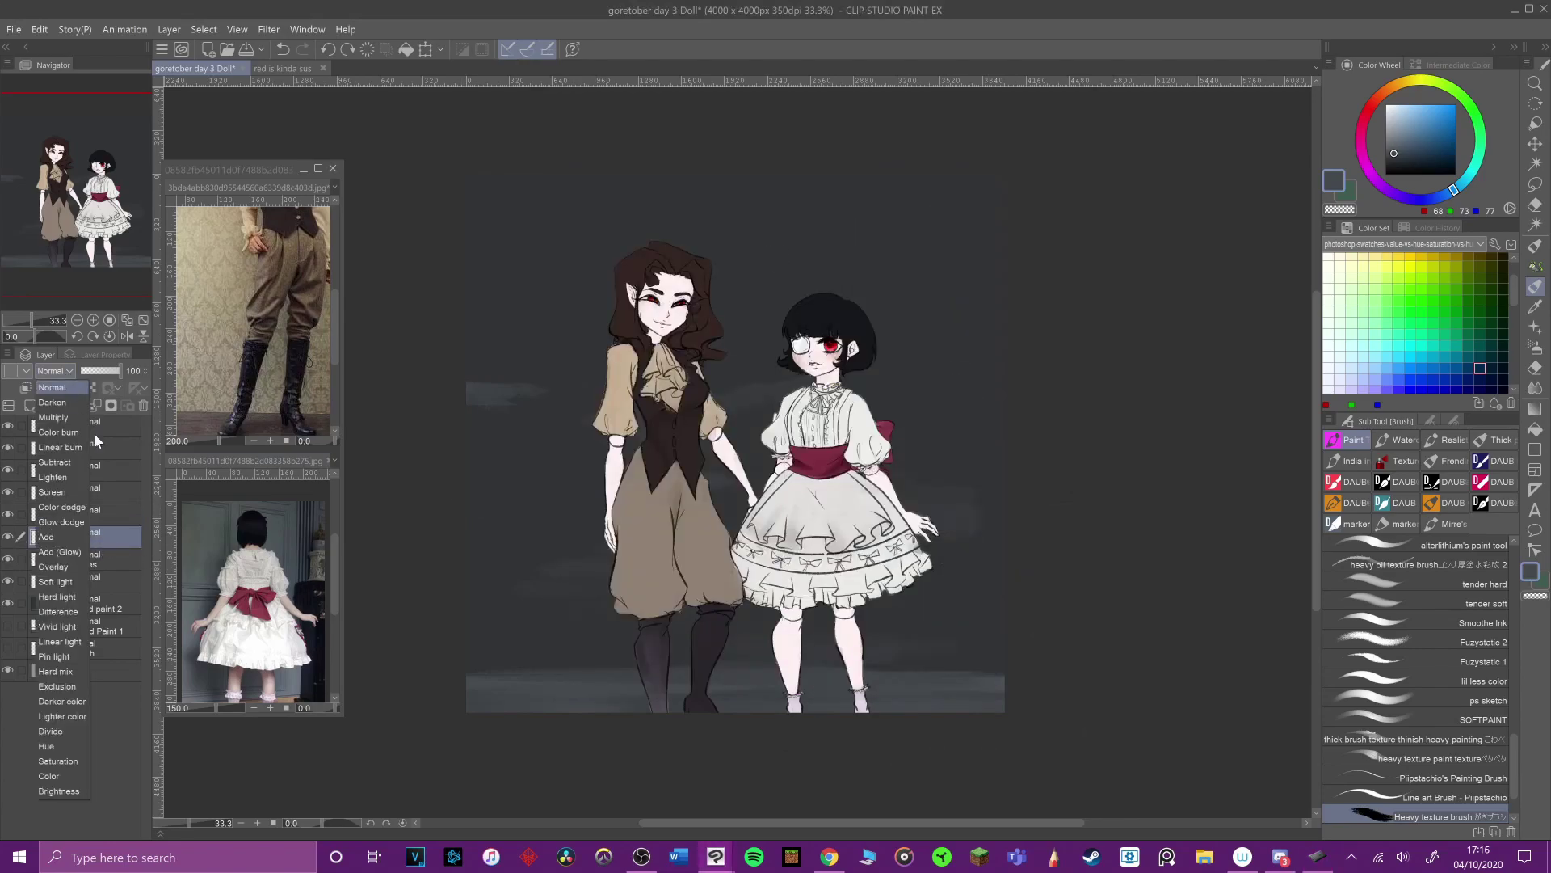
click(102, 584)
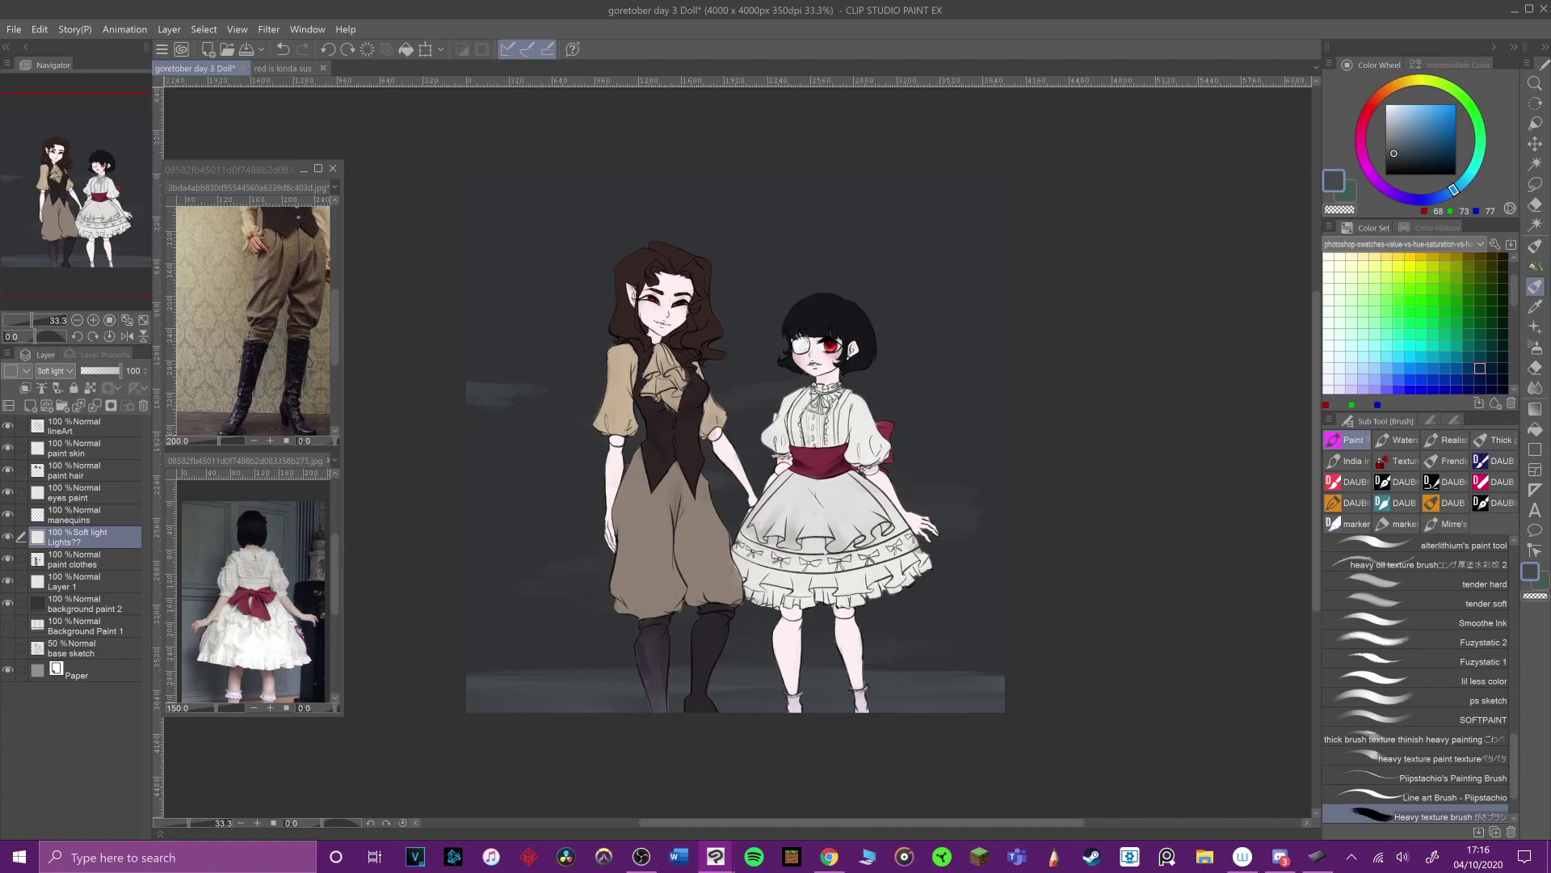
key(alt+Tab)
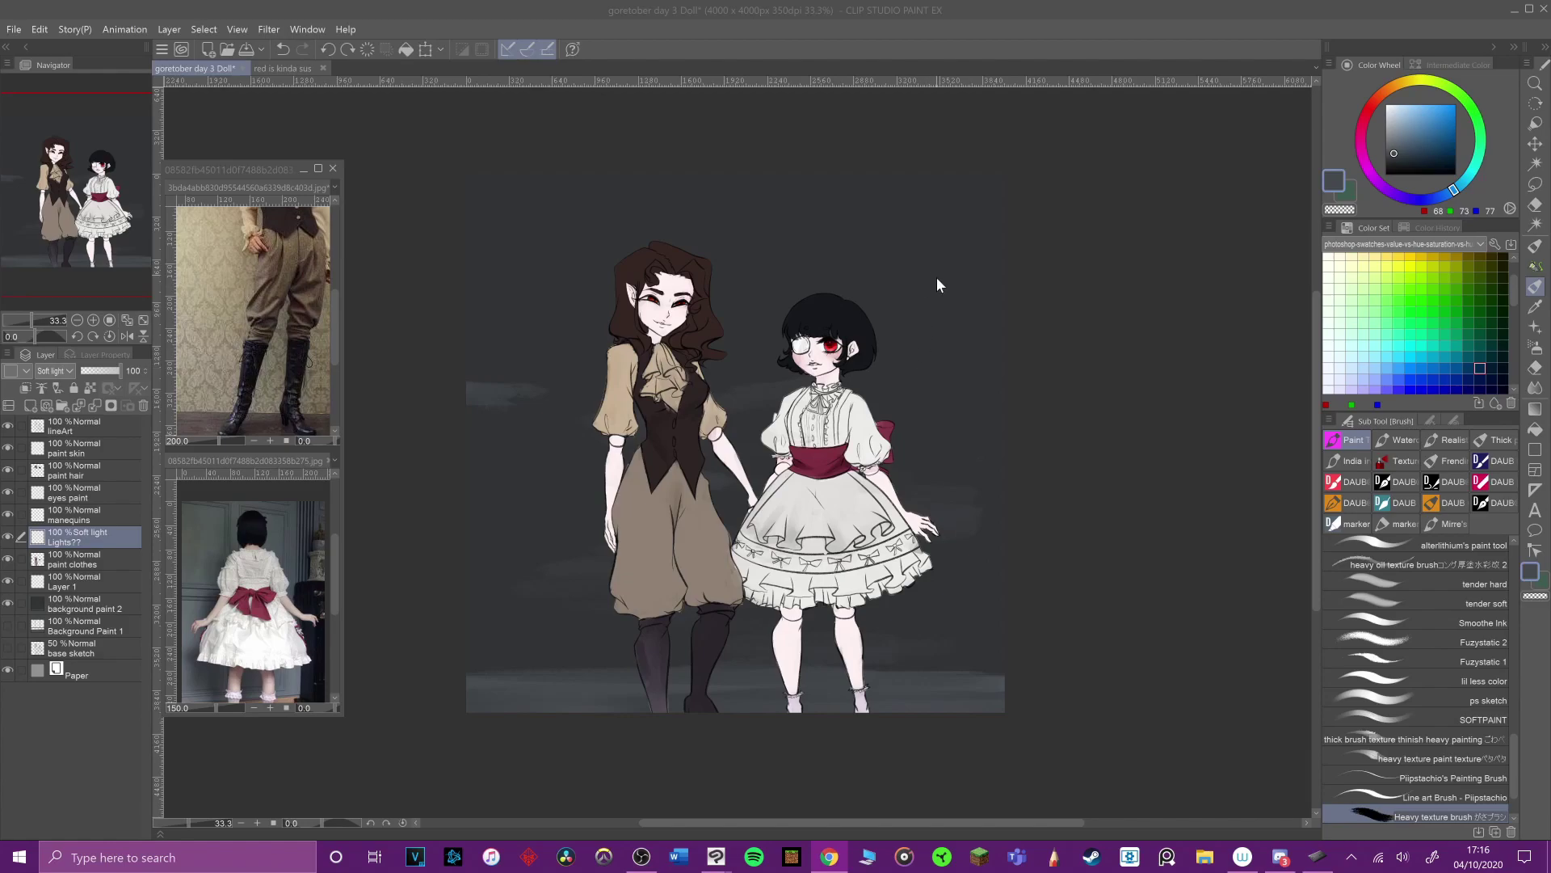
key(alt+Tab)
Step: Choose the AirBrush texture highlight brush and a pale blue-grey colour (RGB 201, 205, 207)
scroll(1511, 779, down, 1)
click(1453, 772)
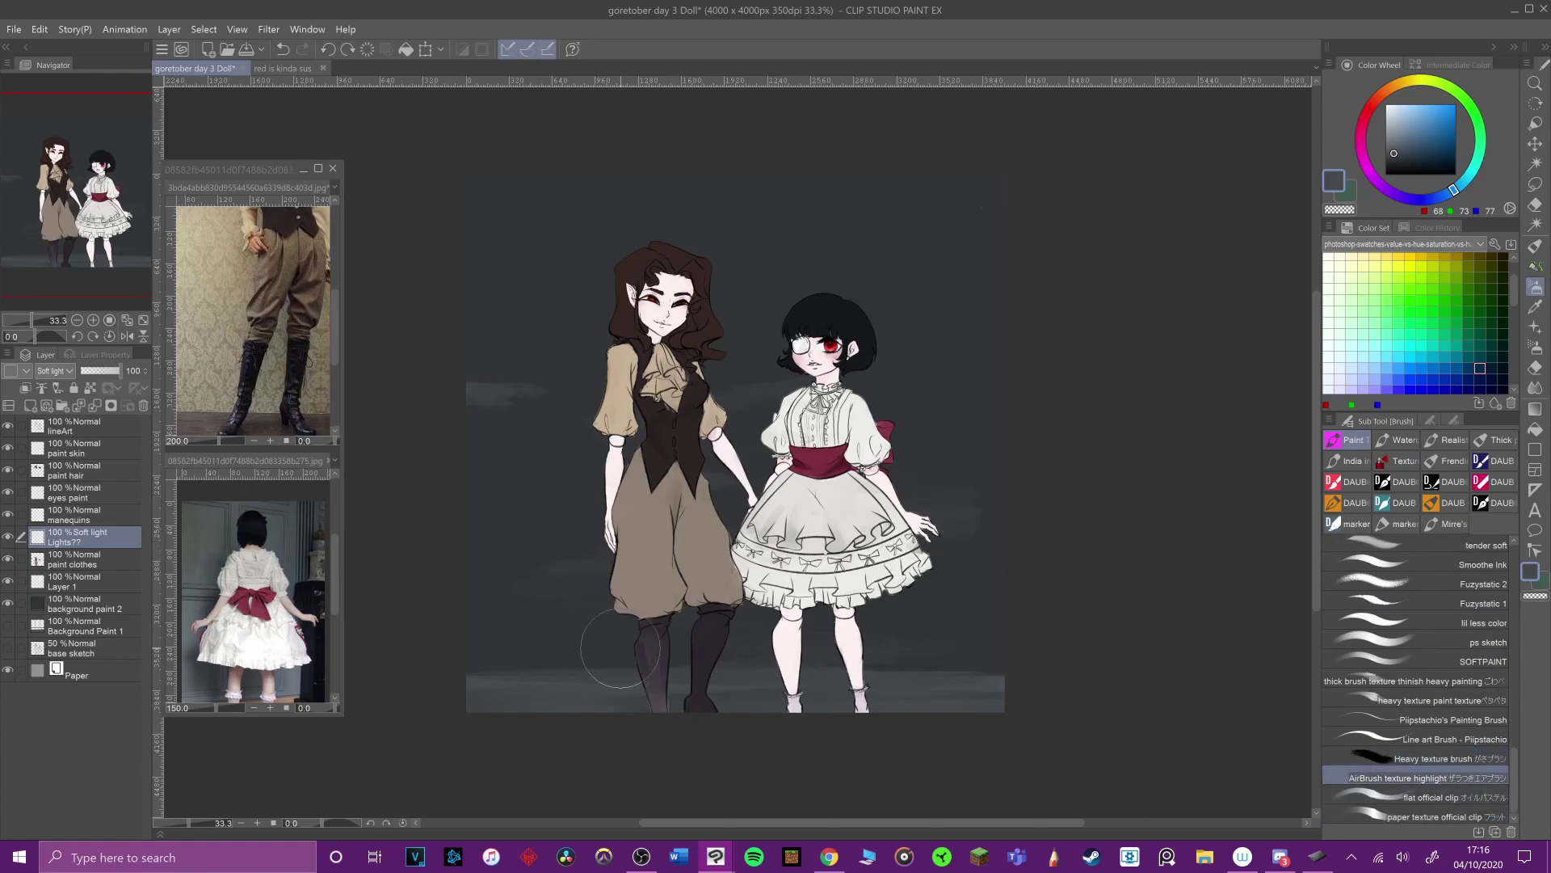
click(1388, 117)
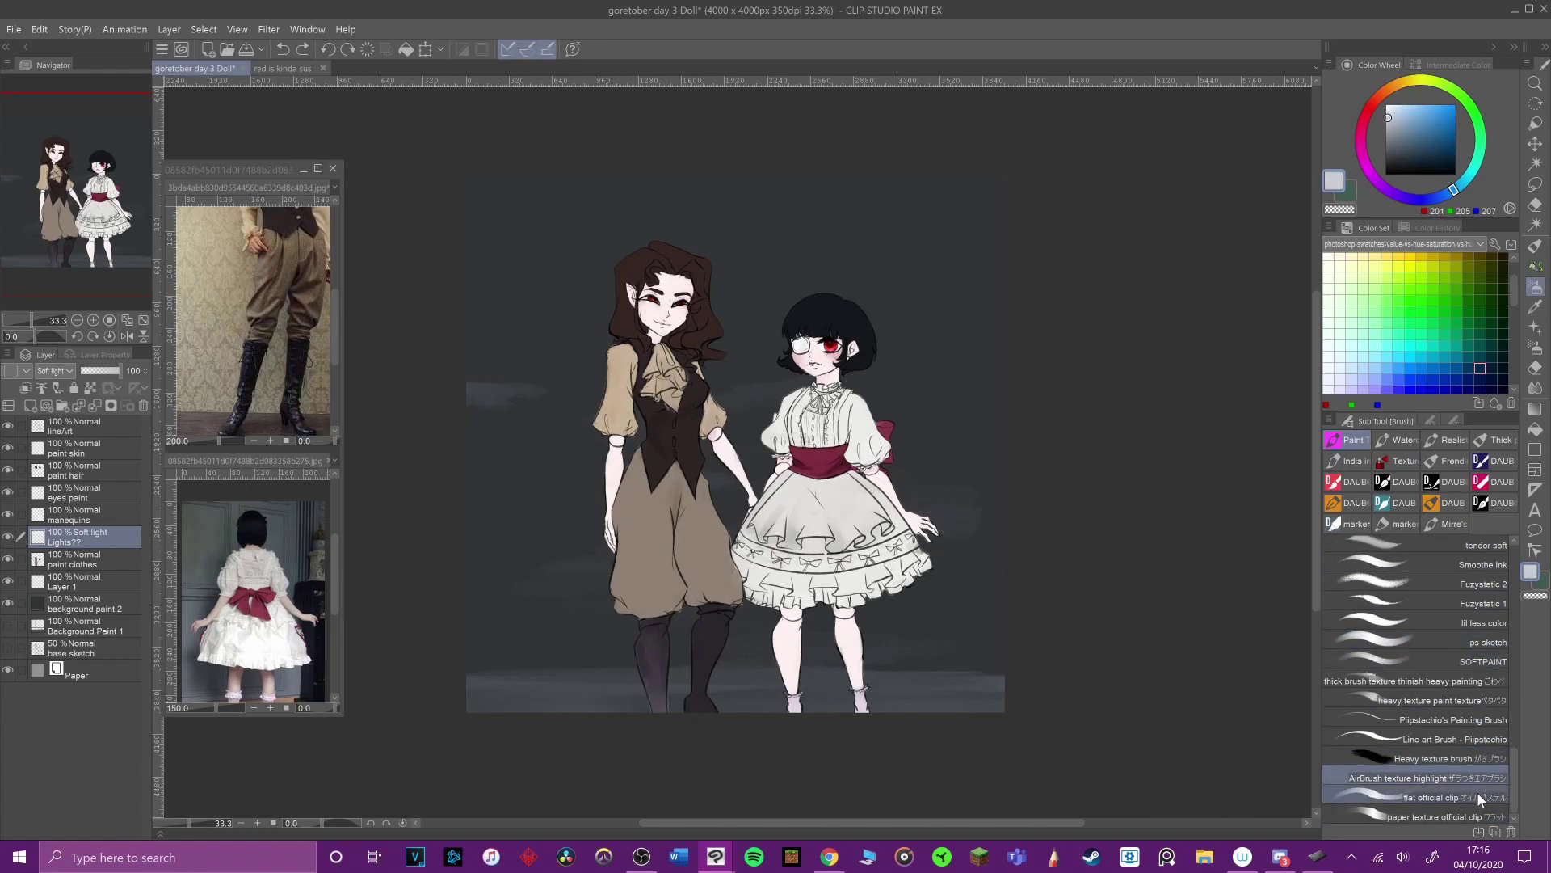
Step: Try the SOFTPAINT brush, and select the brush listed just below Much color in the watercolour group instead
click(1455, 660)
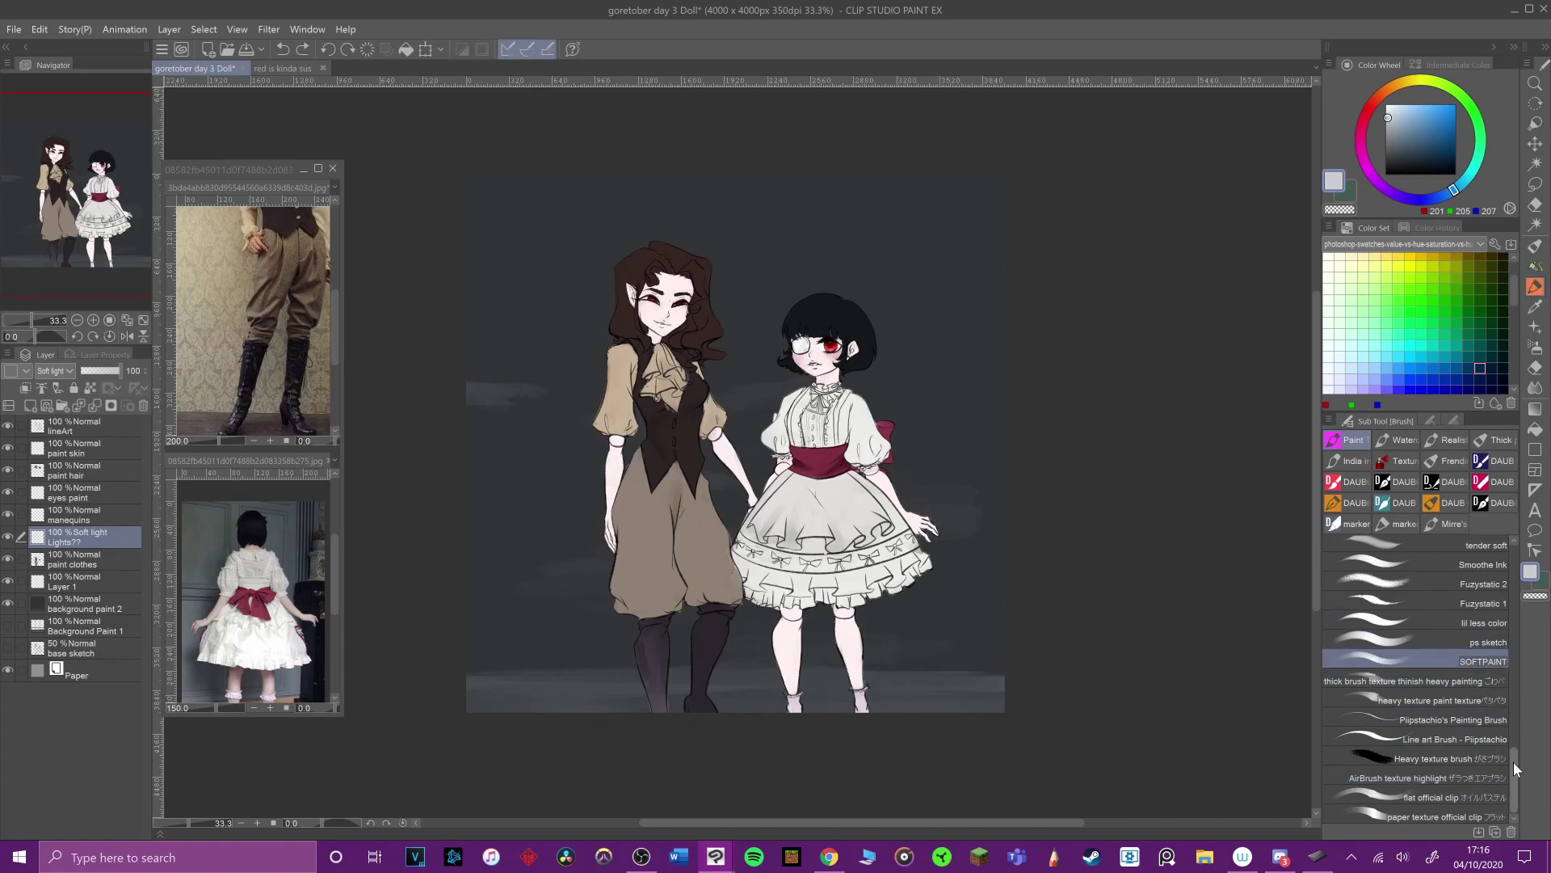
mouse_move(1514, 757)
mouse_down()
mouse_move(1514, 681)
mouse_move(1514, 767)
mouse_up()
click(1397, 441)
scroll(1454, 662, up, 5)
click(1498, 665)
scroll(1495, 665, down, 5)
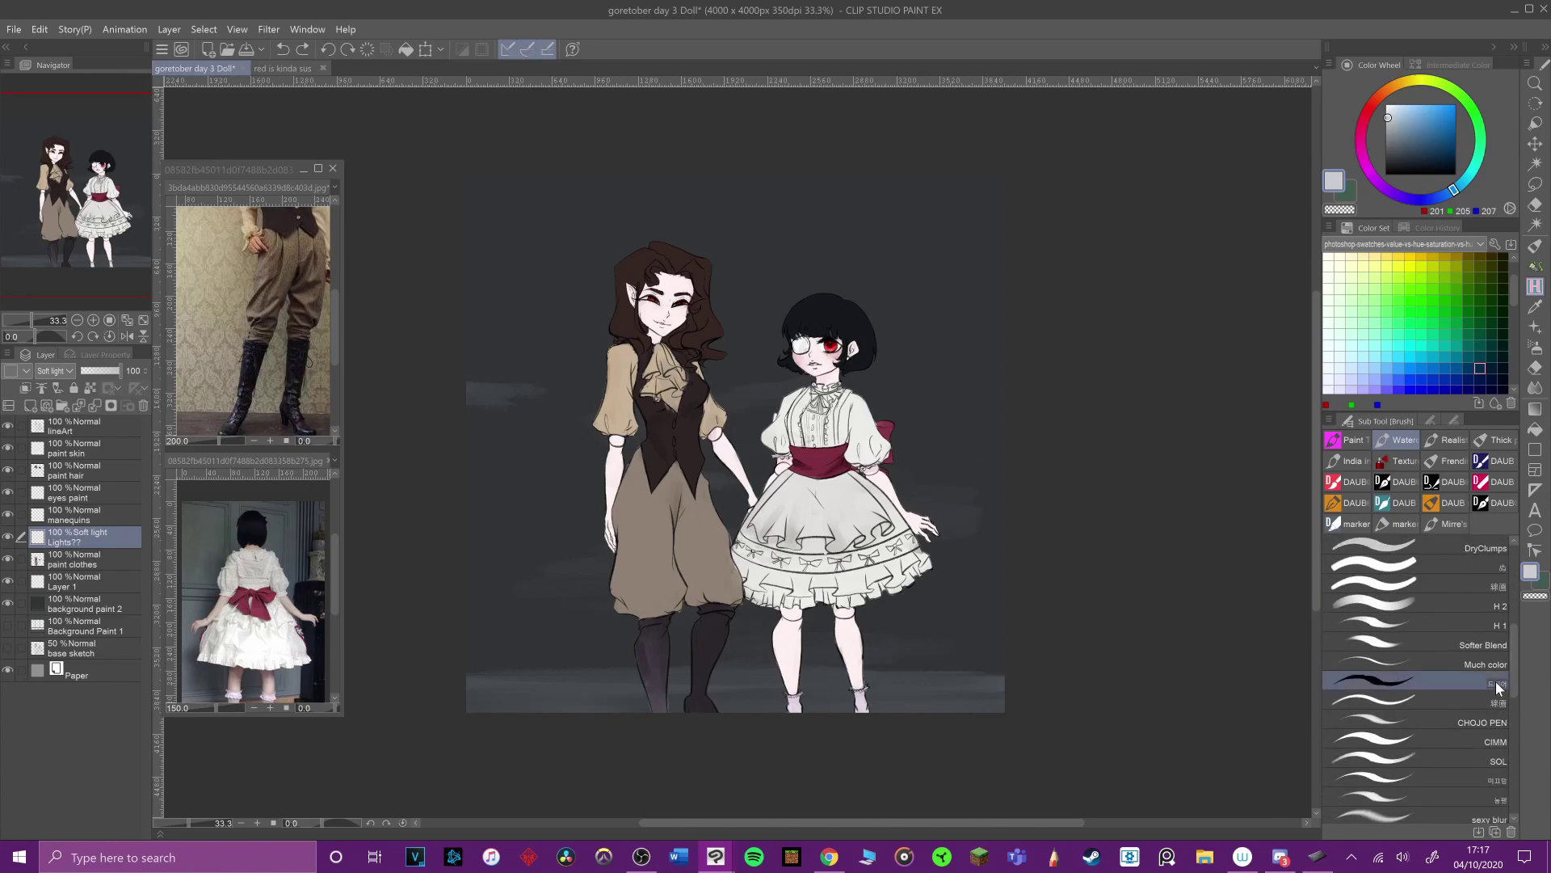
key(alt+Tab)
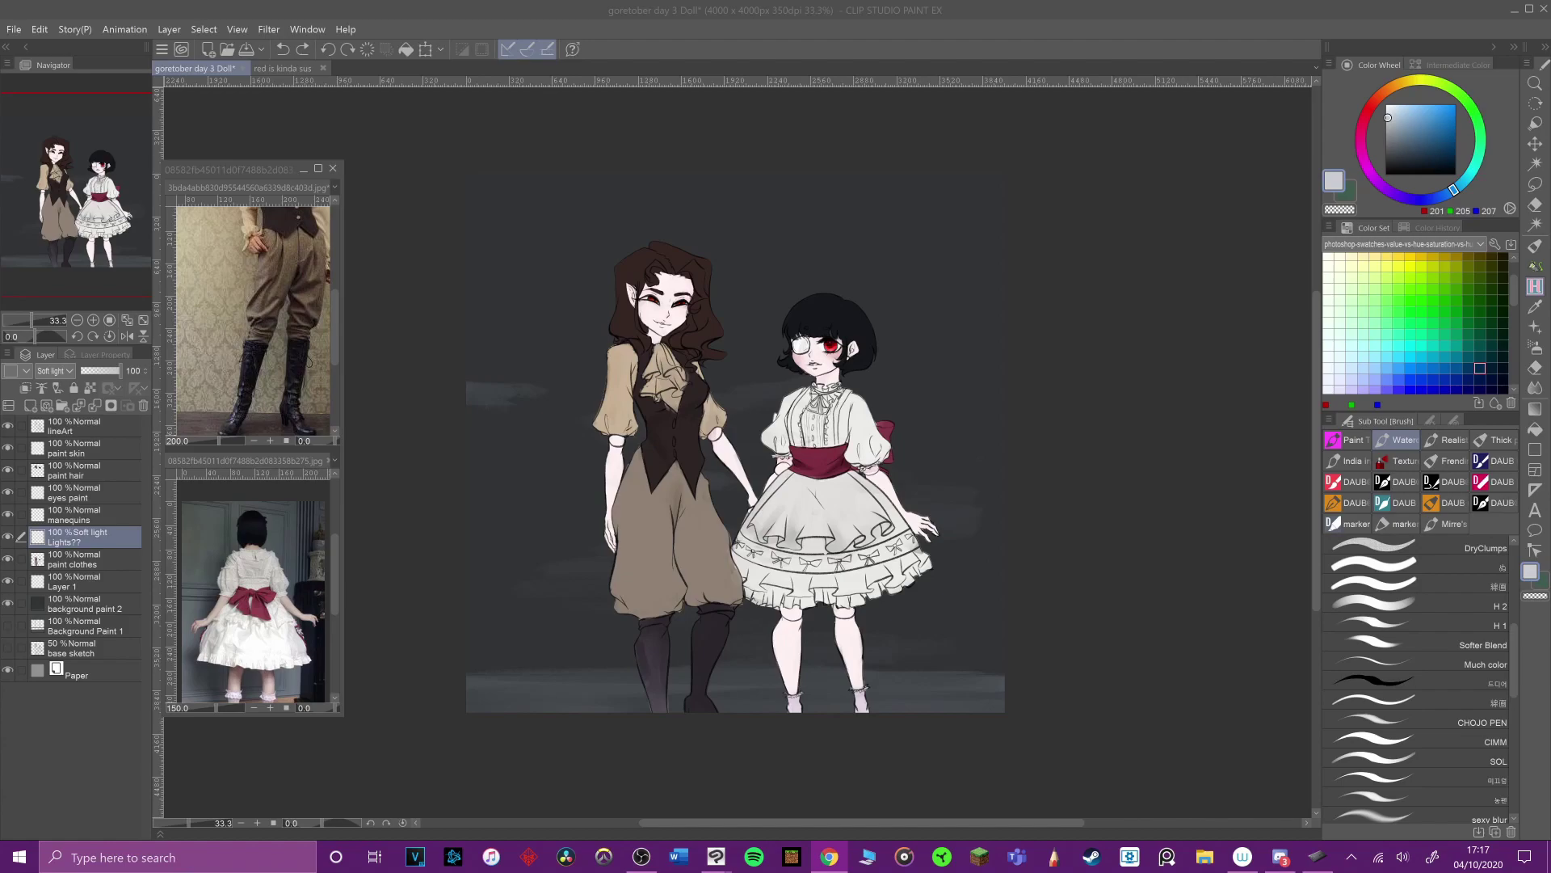
Step: Switch to the Soft airbrush and choose a pale blue colour (RGB 178, 199, 255) for the light
click(1536, 347)
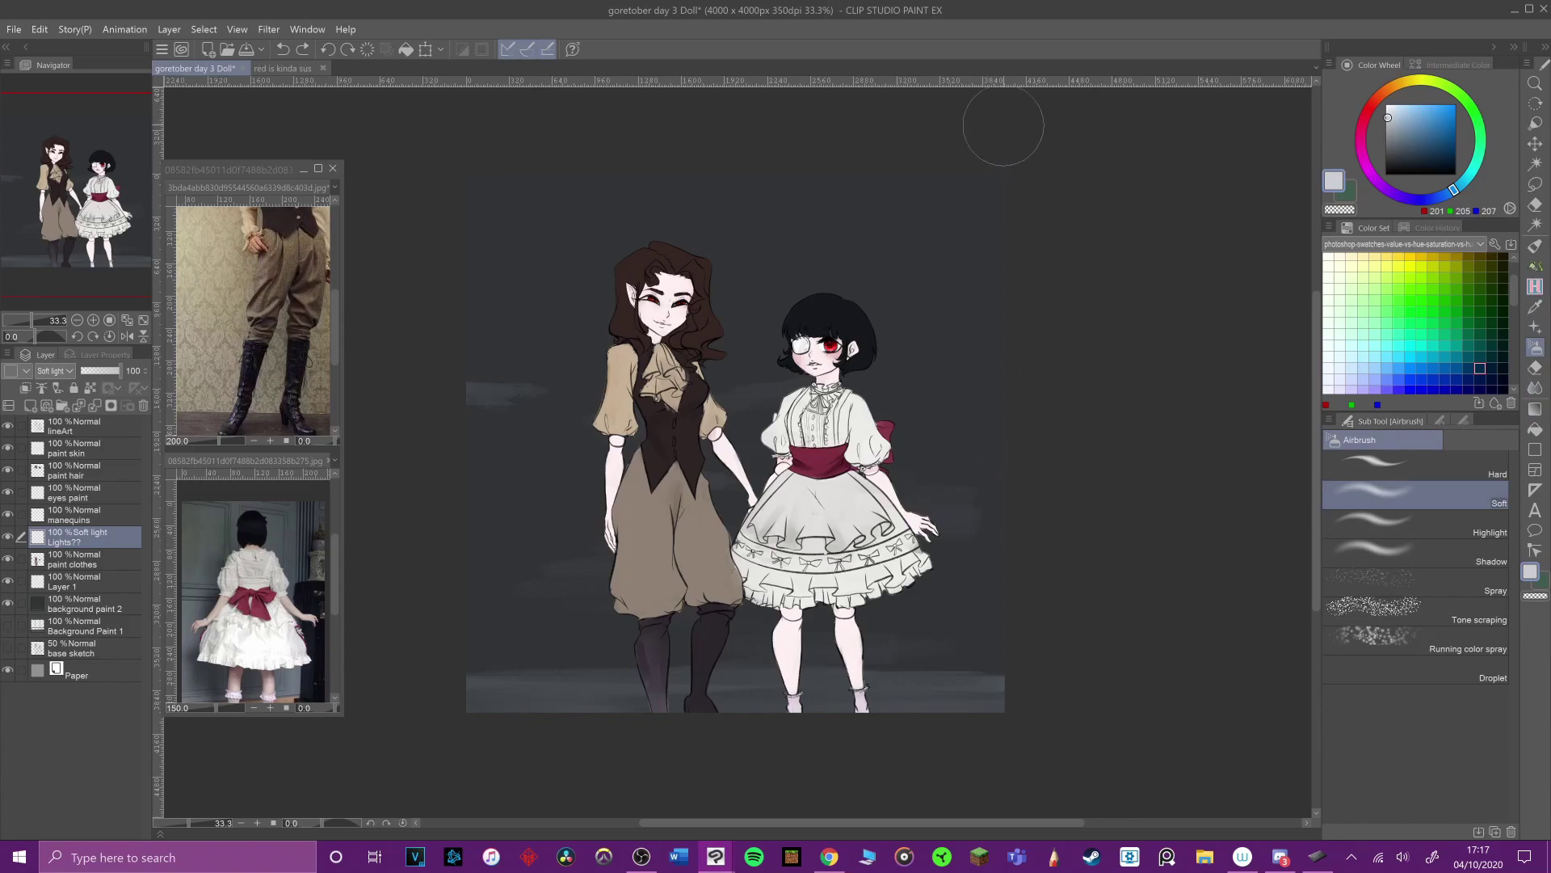
drag(1000, 137, 614, 634)
key(ctrl+z)
click(1363, 380)
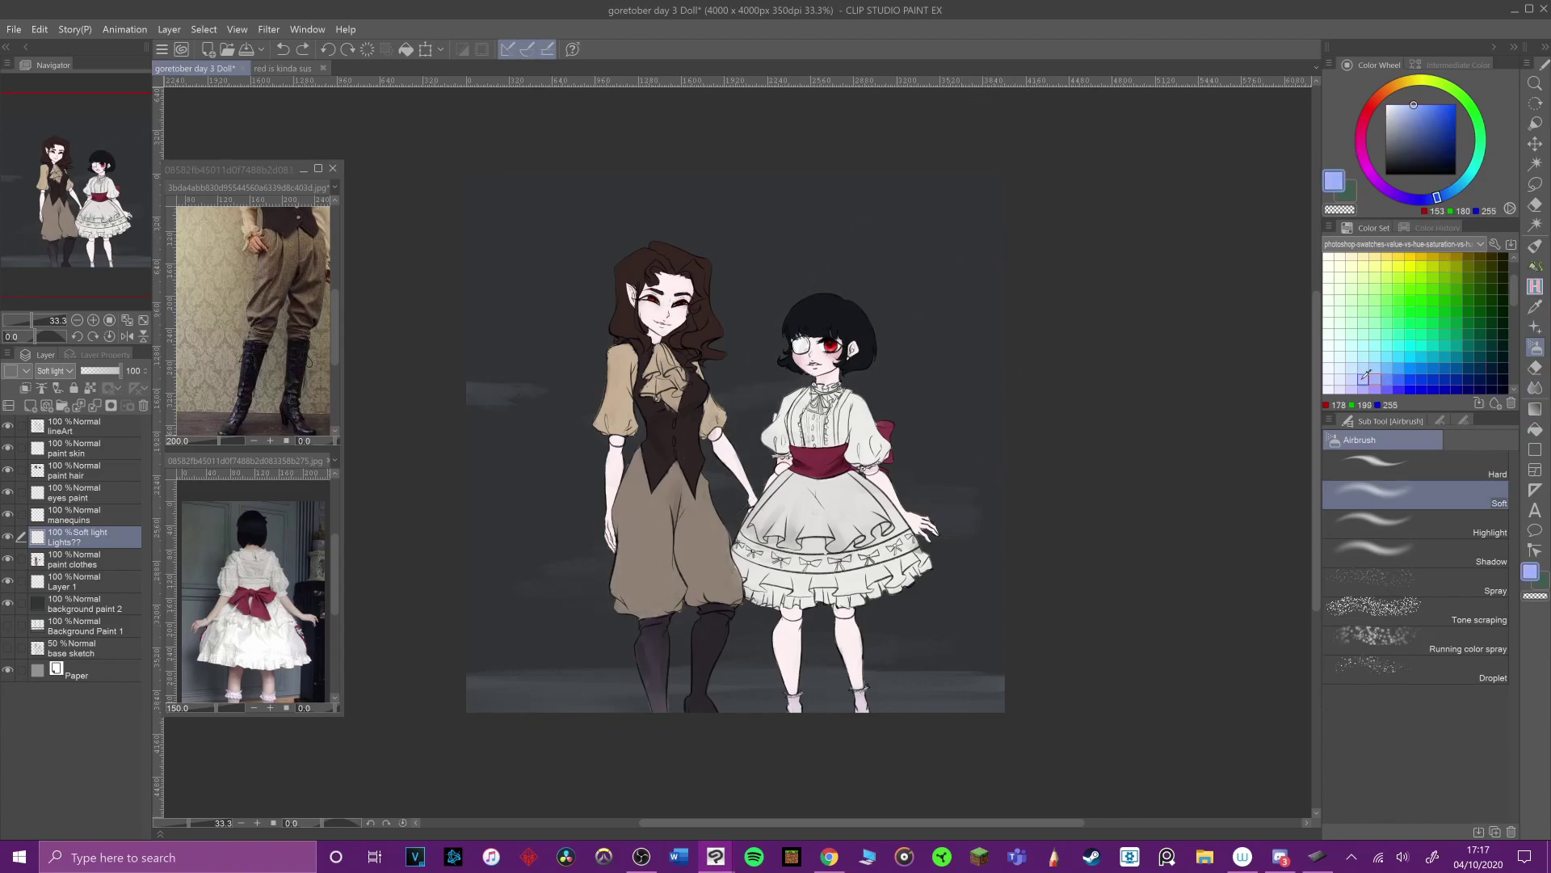
drag(995, 146, 630, 682)
key(ctrl+z)
mouse_move(998, 174)
mouse_down()
mouse_move(901, 479)
mouse_move(960, 451)
mouse_up()
key(ctrl+z)
key(ctrl+z)
Step: Enlarge the airbrush and paint a wide pale-blue light beam diagonally from the canvas's upper-right corner to its lower left
key(bracketright)
key(bracketright)
key(bracketright)
key(bracketright)
drag(1006, 179, 502, 715)
mouse_move(969, 174)
mouse_down()
mouse_move(572, 676)
mouse_move(573, 707)
mouse_up()
key(ctrl+z)
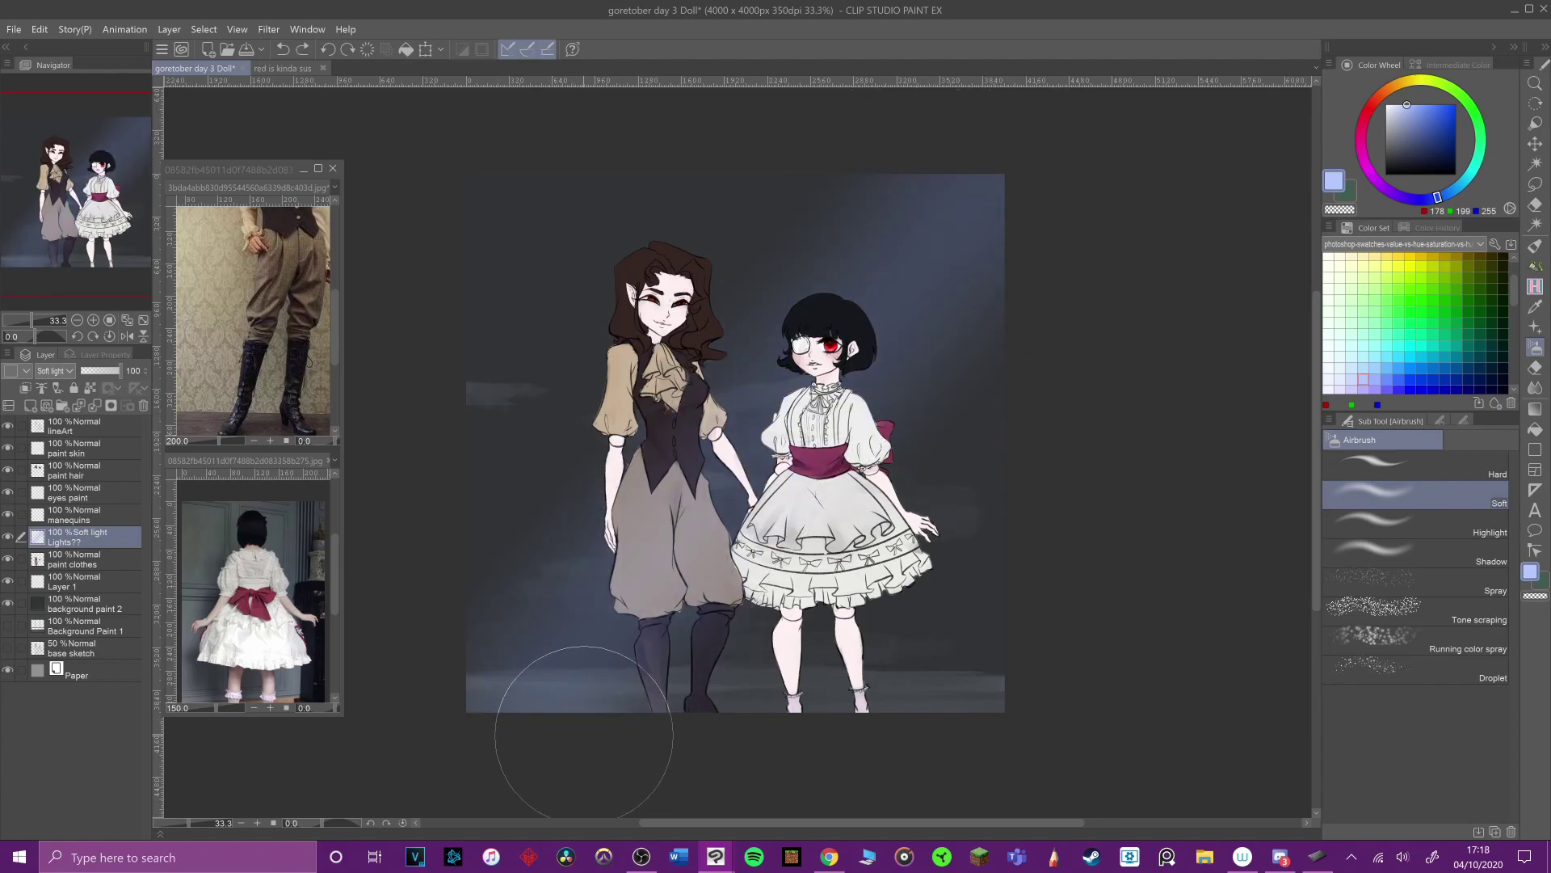
Step: Rework the blue light as a narrower diagonal beam coming from the canvas's upper-right corner
drag(983, 210, 395, 779)
key(ctrl+z)
mouse_move(953, 149)
mouse_down()
mouse_move(478, 582)
mouse_move(457, 661)
mouse_up()
key(ctrl+z)
mouse_move(1031, 176)
mouse_down()
mouse_move(644, 564)
mouse_move(478, 679)
mouse_up()
key(ctrl+z)
mouse_move(1001, 173)
mouse_down()
mouse_move(513, 789)
mouse_move(876, 322)
mouse_move(852, 345)
mouse_up()
key(ctrl+z)
mouse_move(1006, 164)
mouse_down()
mouse_move(714, 444)
mouse_move(598, 602)
mouse_up()
key(ctrl+z)
Step: Choose a light pink (RGB 255, 178, 209) and try a short light beam in the canvas's upper-left corner
click(1352, 379)
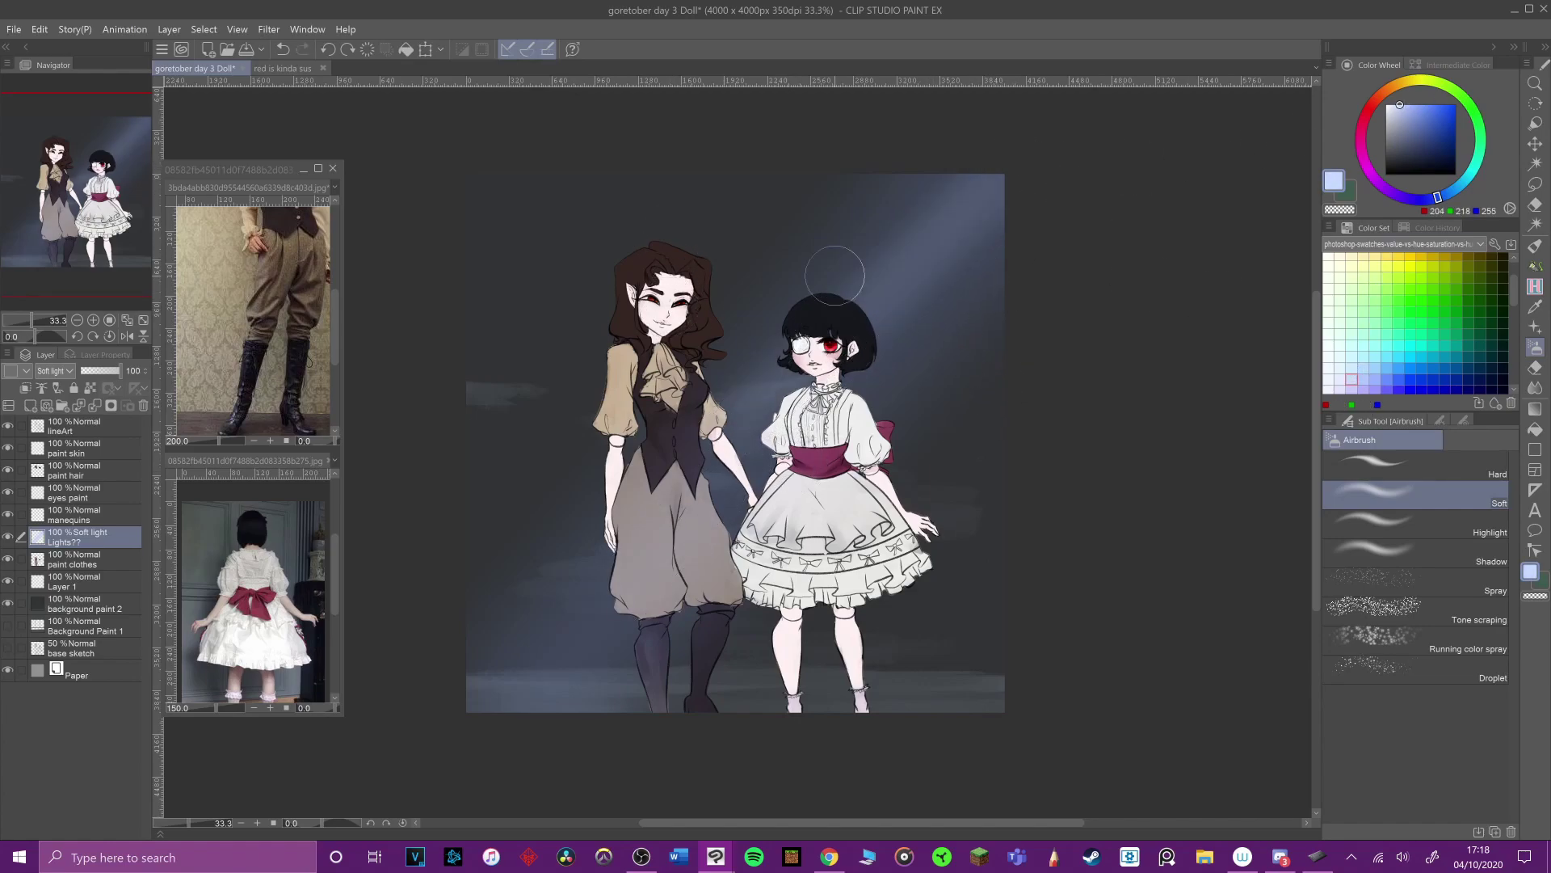
scroll(1516, 306, down, 3)
click(1364, 328)
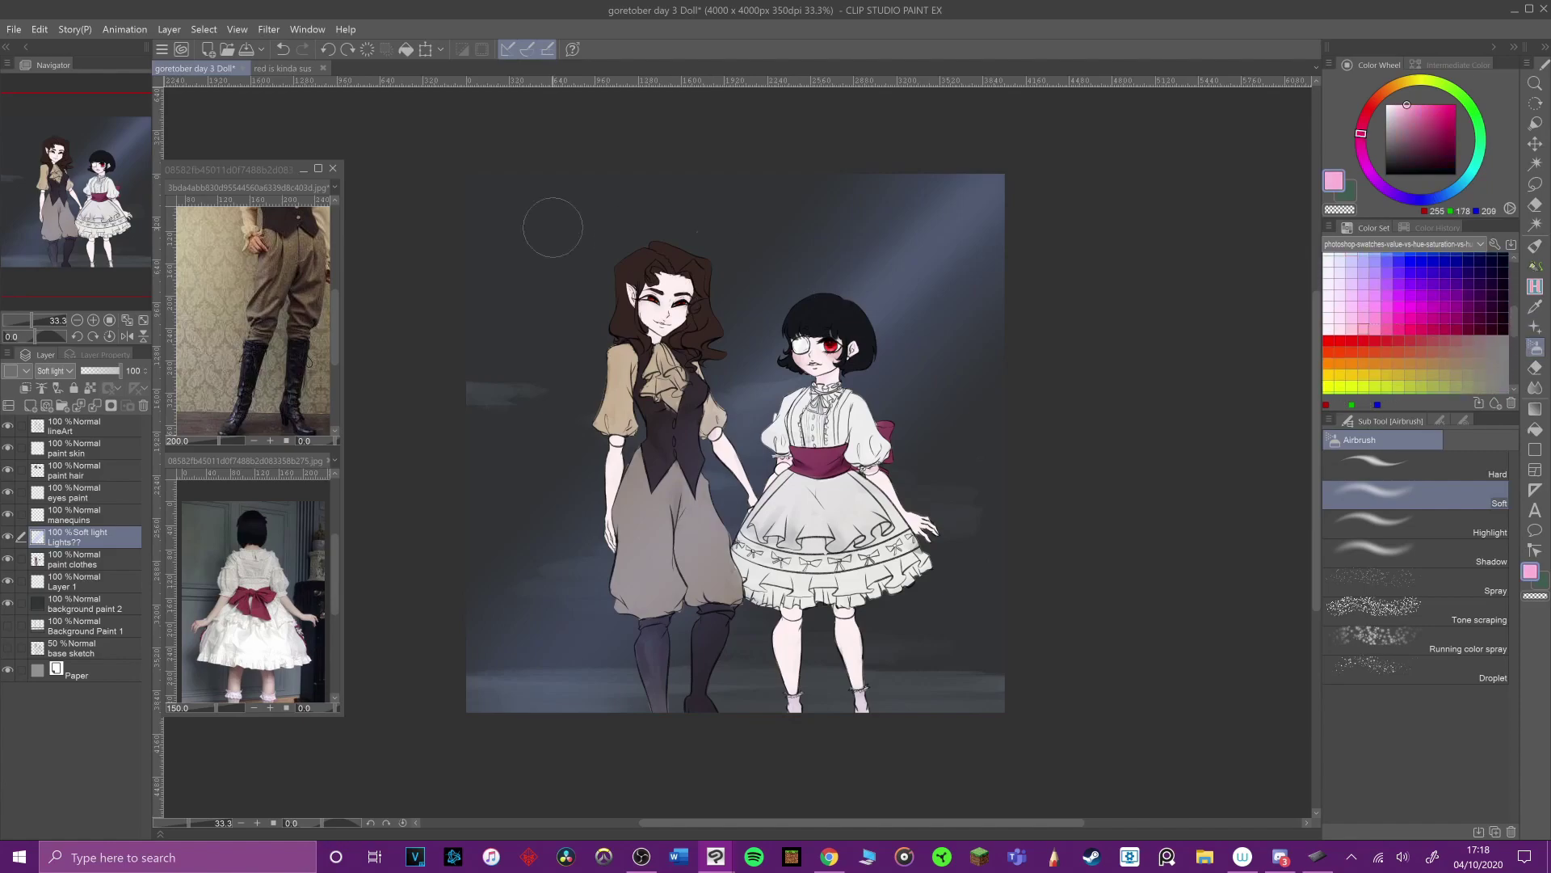
shift+click(462, 164)
key(ctrl+z)
drag(463, 164, 560, 282)
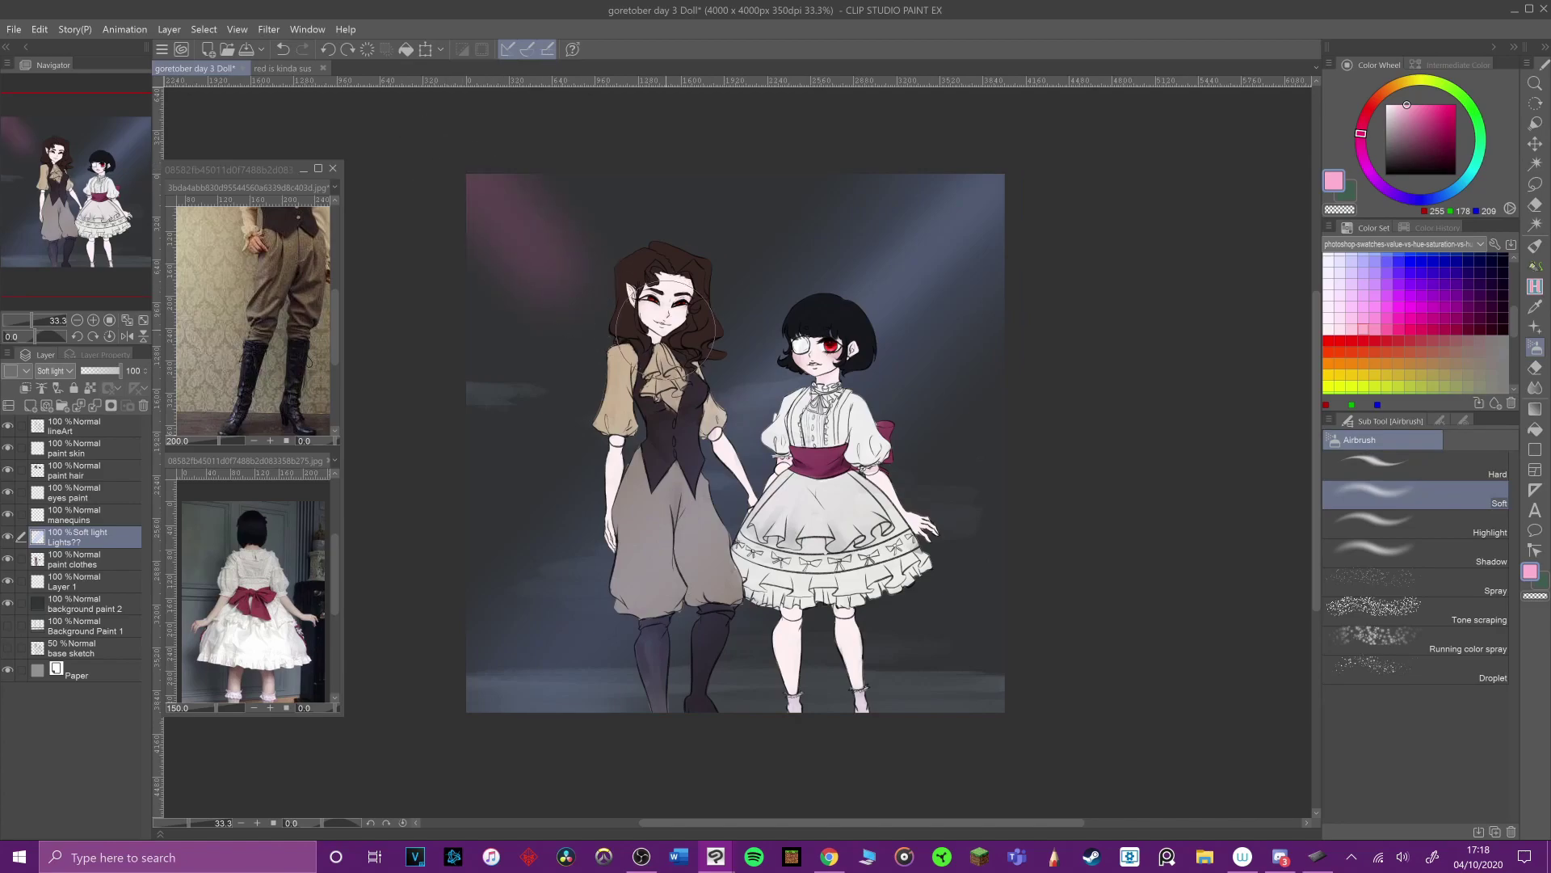
key(ctrl+z)
Step: Paint a pink light from the canvas's upper-left corner towards the taller doll with the Shadow airbrush
click(1414, 553)
drag(534, 278, 530, 242)
drag(476, 153, 630, 311)
key(ctrl+z)
mouse_move(477, 252)
mouse_down()
mouse_move(488, 143)
mouse_move(520, 206)
mouse_move(687, 324)
mouse_up()
Step: Trim both edges of the pink light into a narrow diagonal beam with the Soft 2 eraser
key(e)
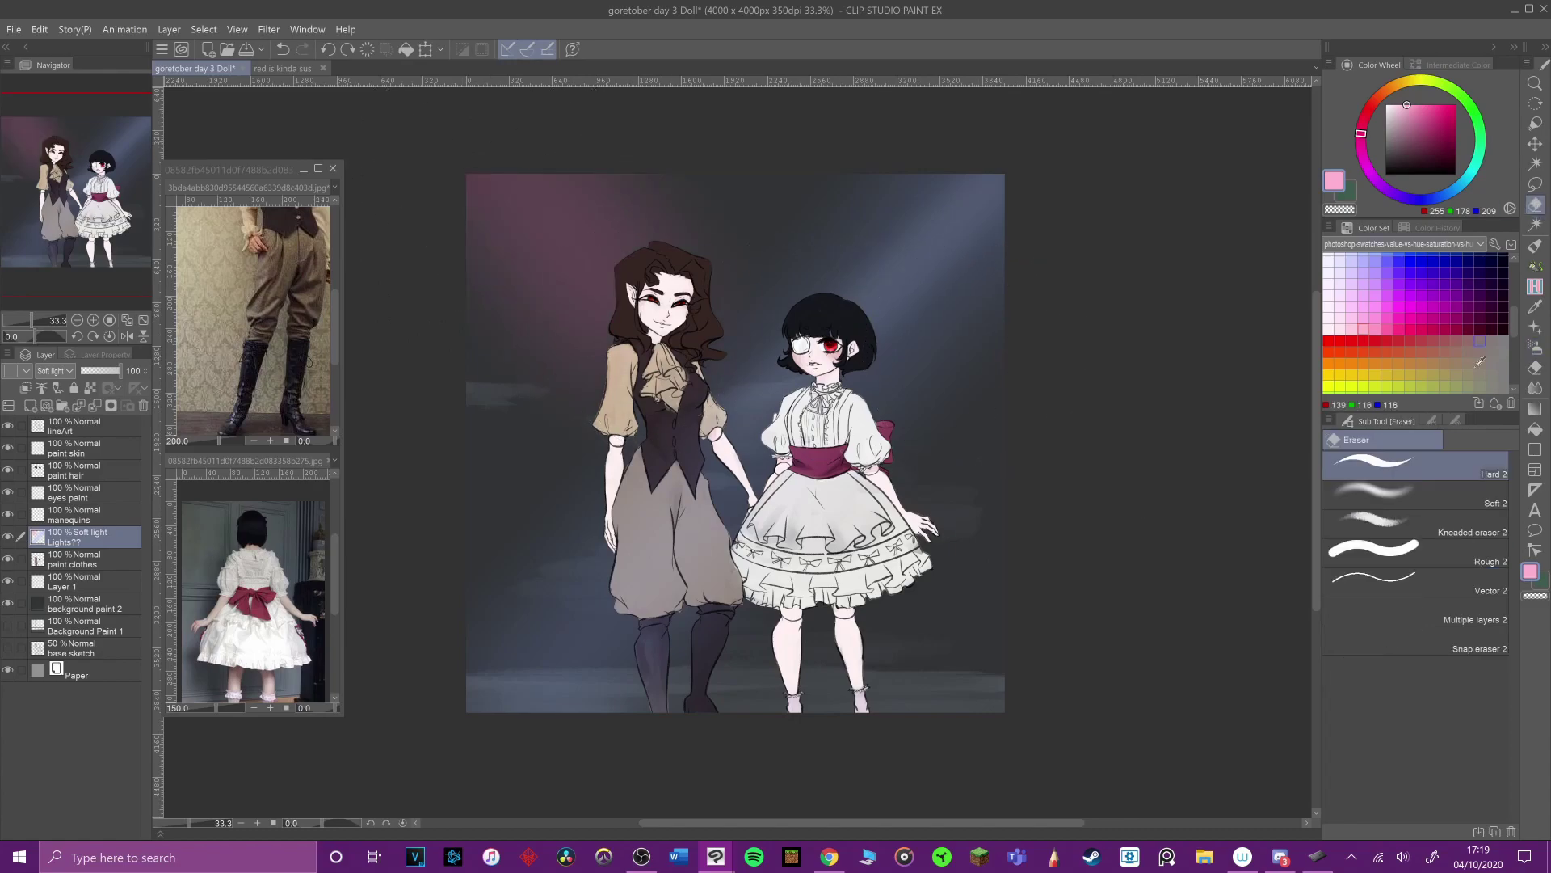
click(1414, 491)
mouse_move(601, 165)
mouse_down()
mouse_move(716, 279)
mouse_move(615, 166)
mouse_move(666, 247)
mouse_up()
key(ctrl+z)
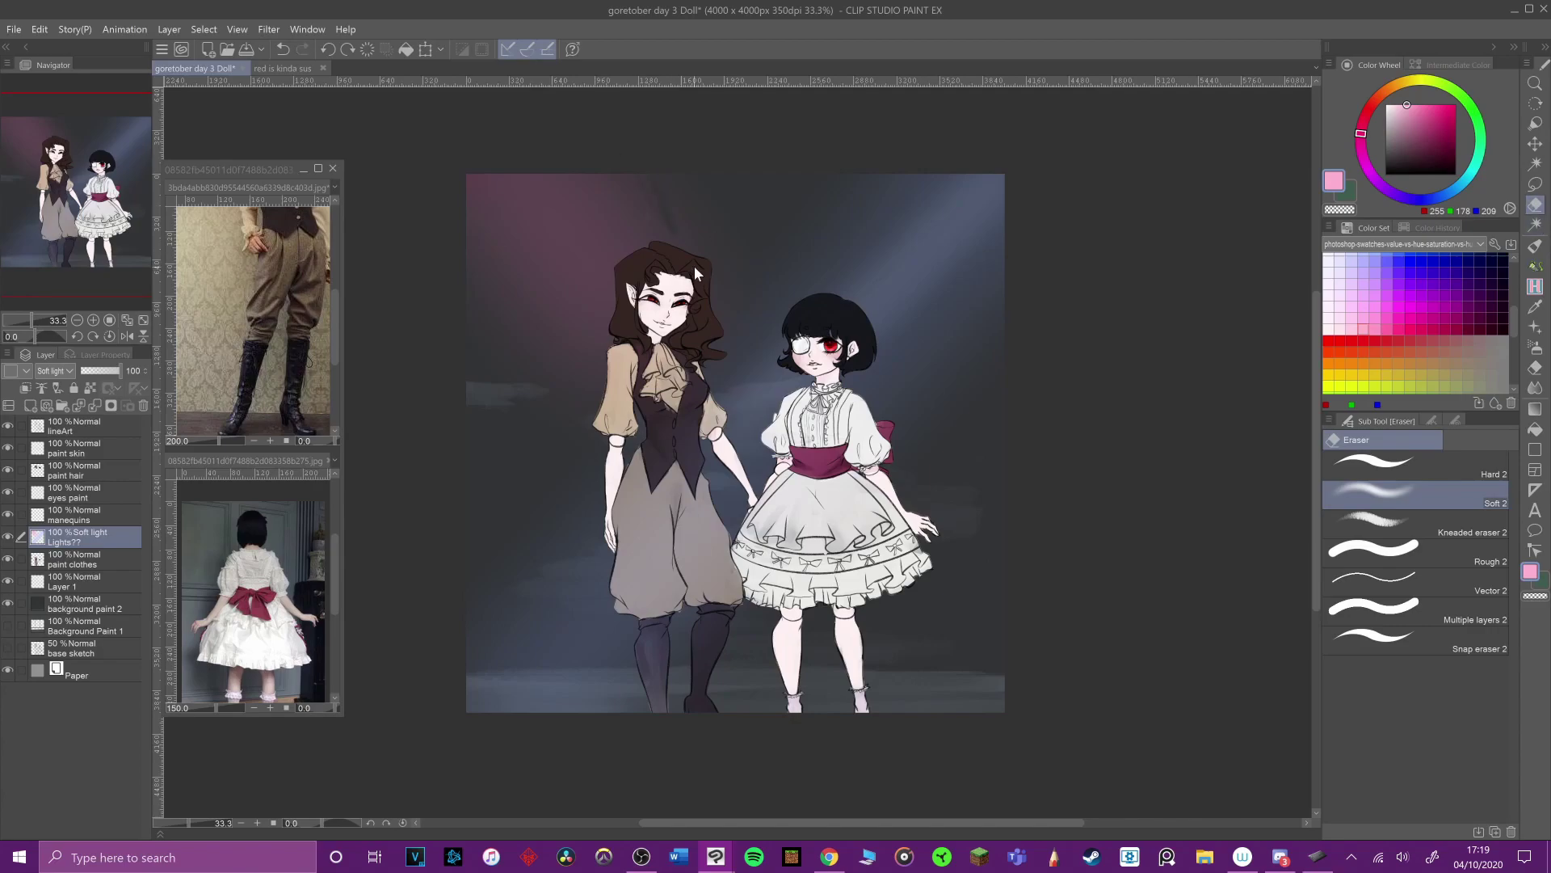
drag(649, 208, 674, 283)
alt+click(602, 242)
drag(464, 231, 510, 360)
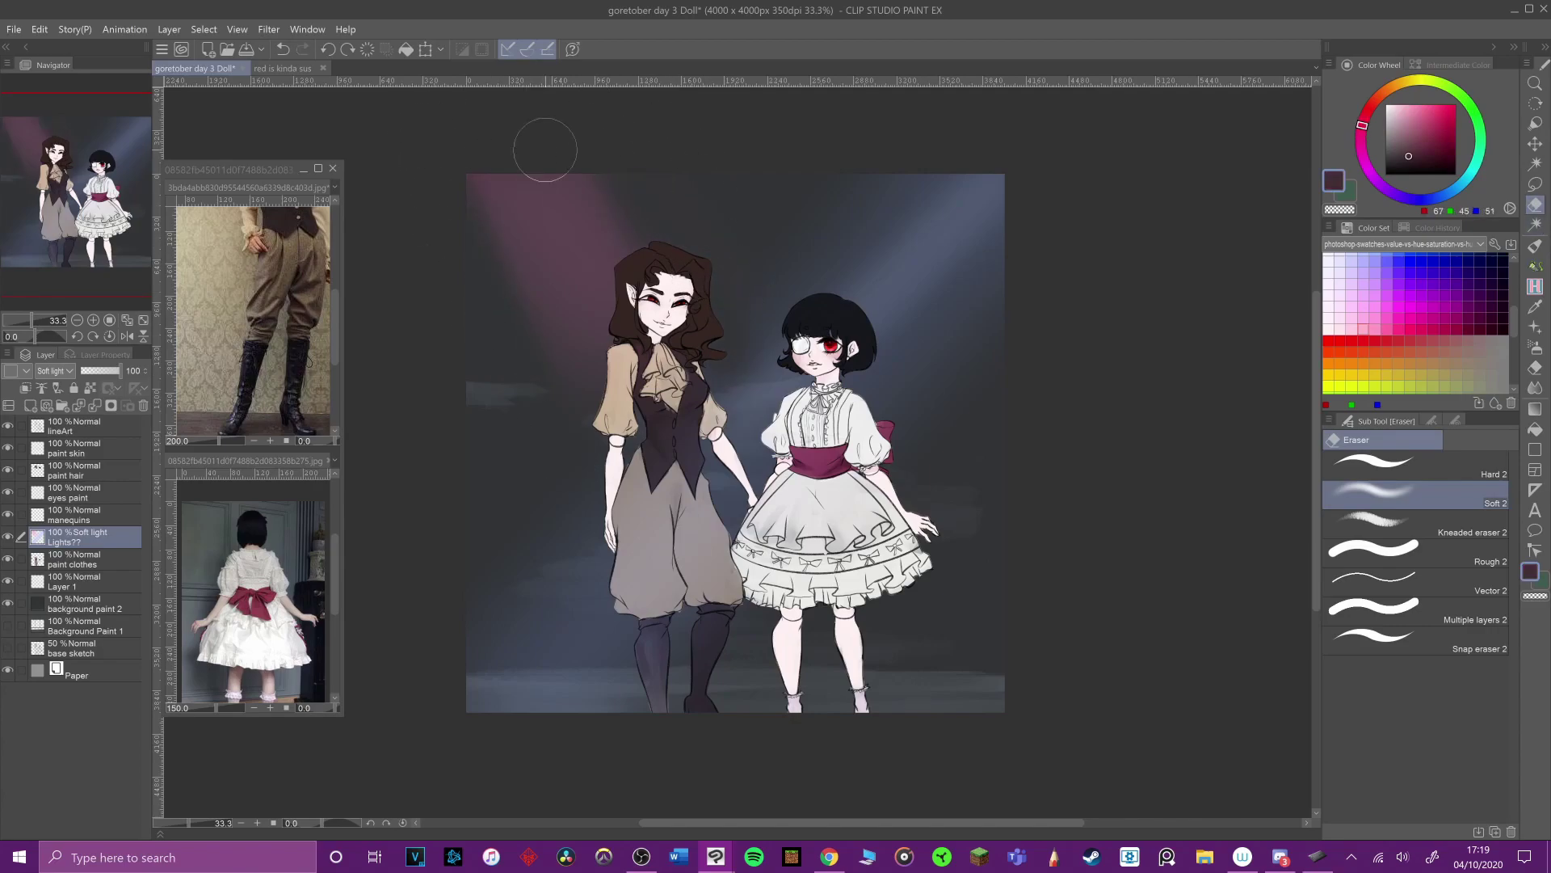
drag(557, 133, 758, 414)
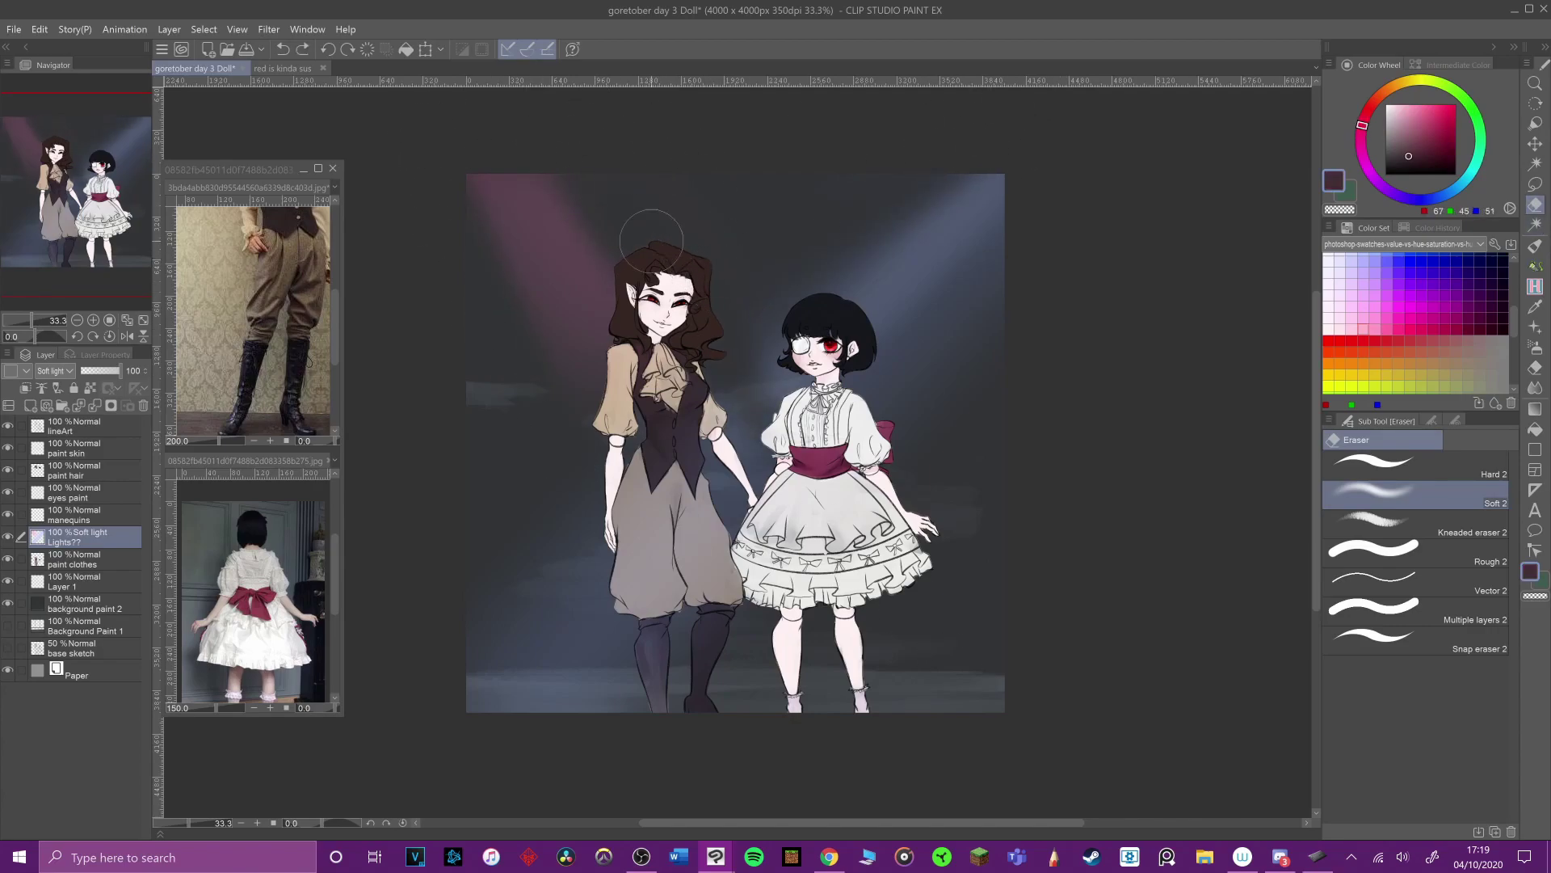
Step: Lasso the pink beam and start transforming it, rotating it slightly anticlockwise and repositioning it behind the taller doll
key(m)
drag(588, 185, 637, 221)
key(ctrl+t)
drag(662, 473, 651, 465)
drag(751, 438, 770, 394)
drag(678, 392, 692, 369)
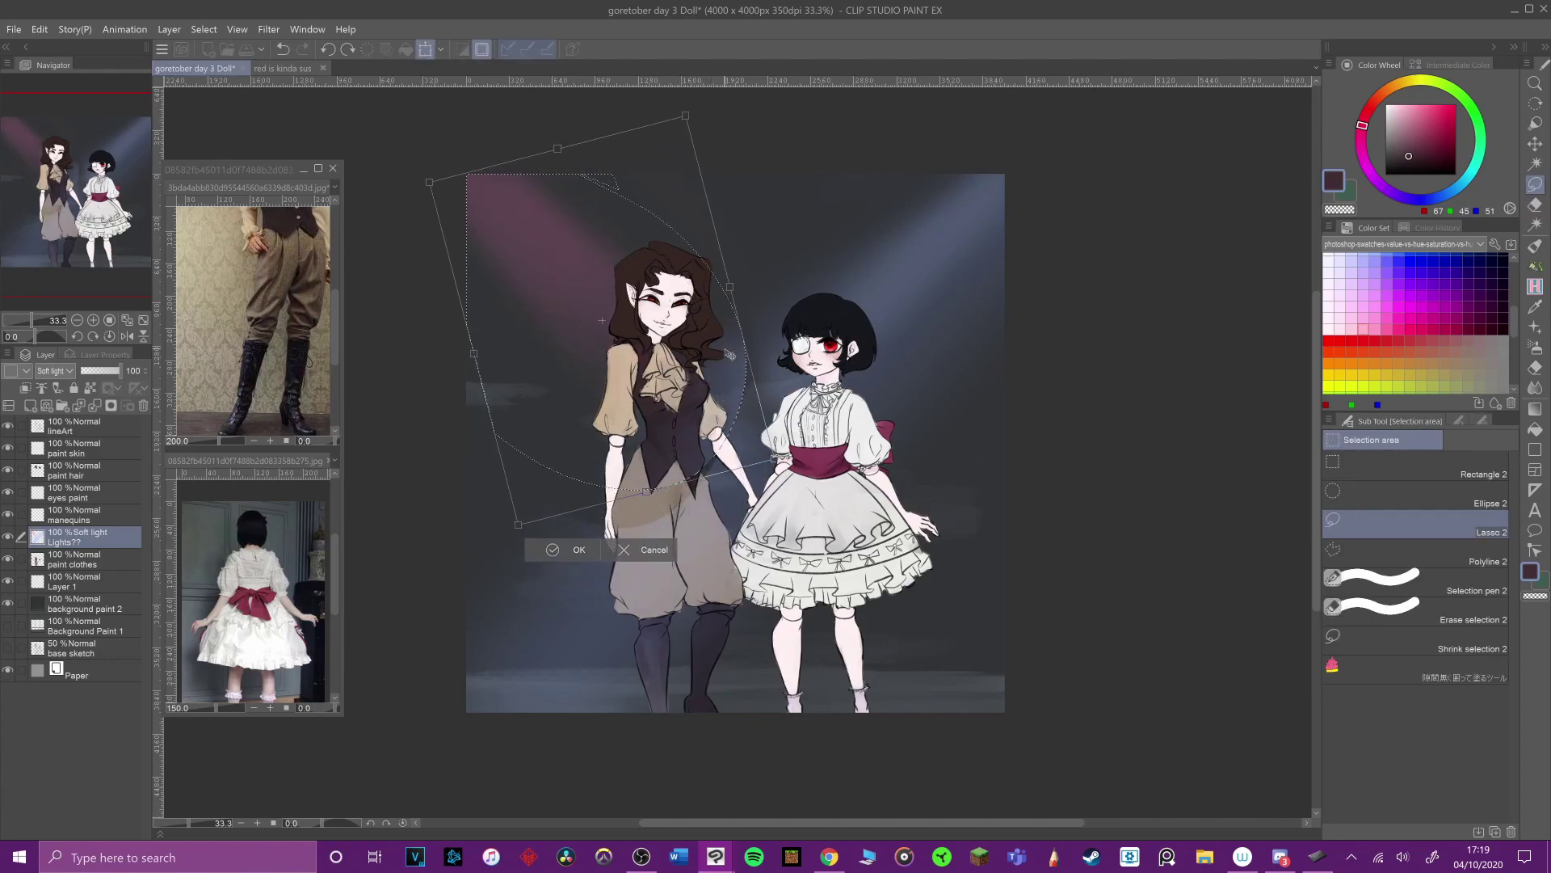
Step: Switch the transformation to Free Transform, stretch the pink beam's outer corners outward and apply it
click(1459, 420)
click(1443, 496)
click(1406, 555)
drag(774, 458, 805, 467)
drag(686, 116, 705, 85)
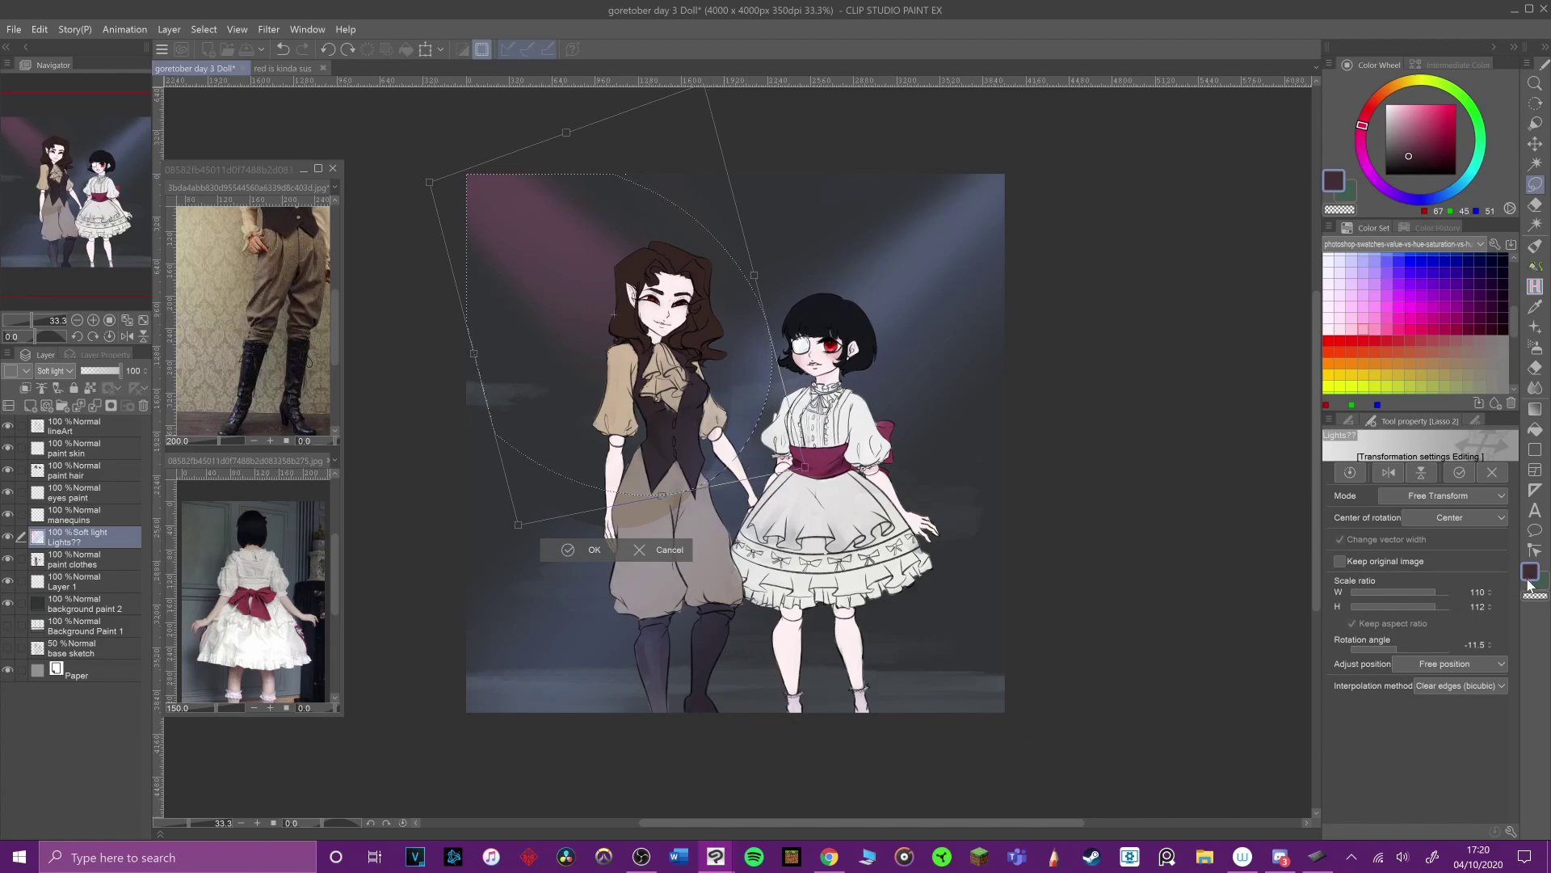
click(602, 557)
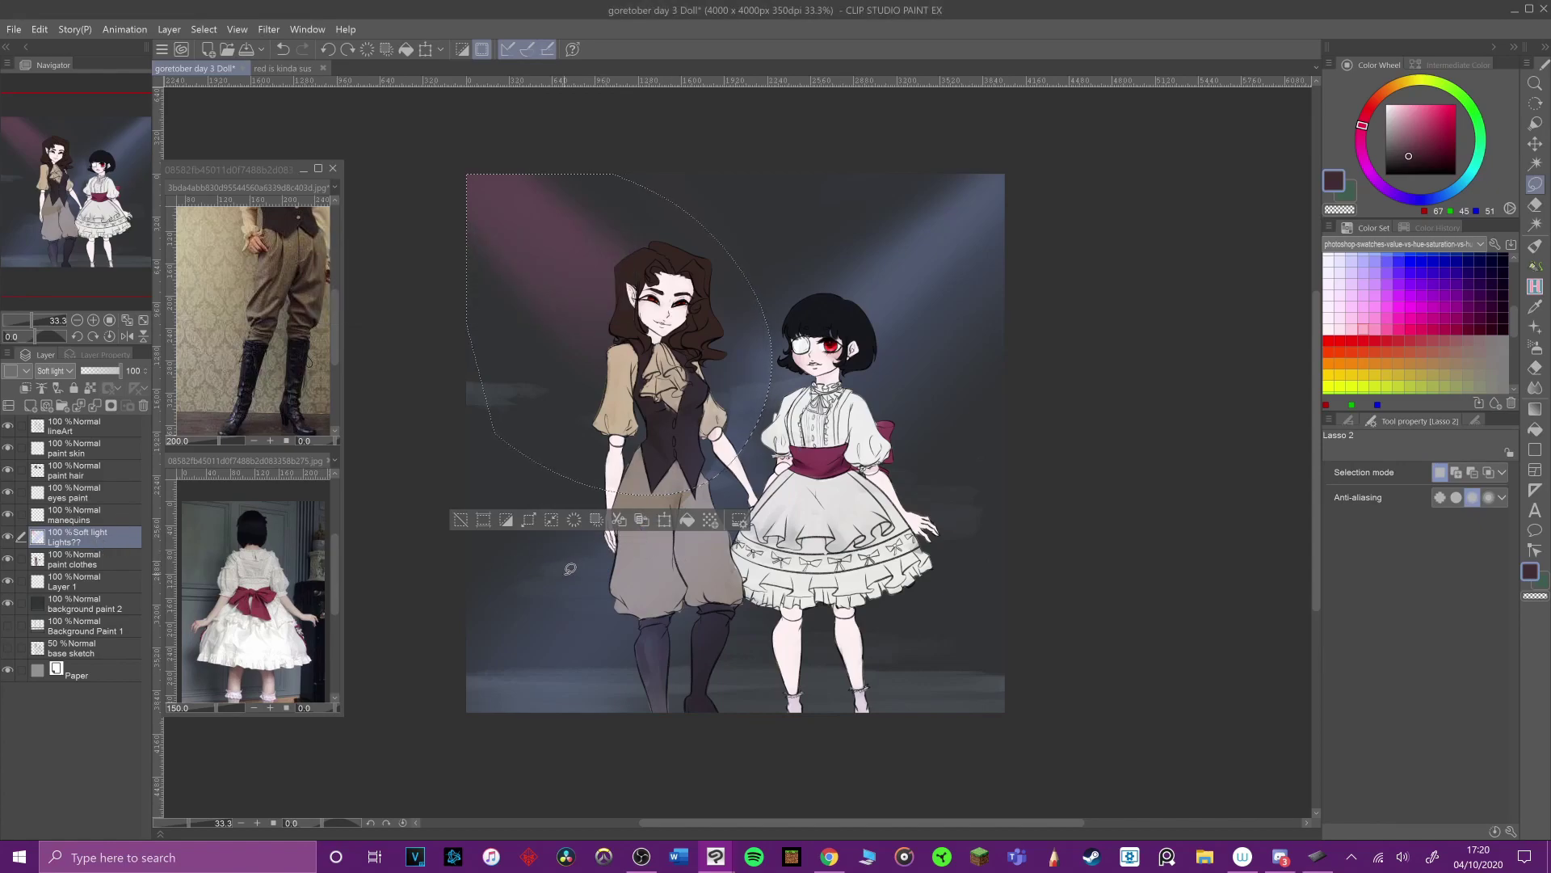
Step: Lasso the pink beam again and copy it onto its own layer above the Lights?? layer
click(638, 503)
mouse_move(615, 441)
mouse_down()
mouse_move(437, 148)
mouse_move(646, 441)
mouse_up()
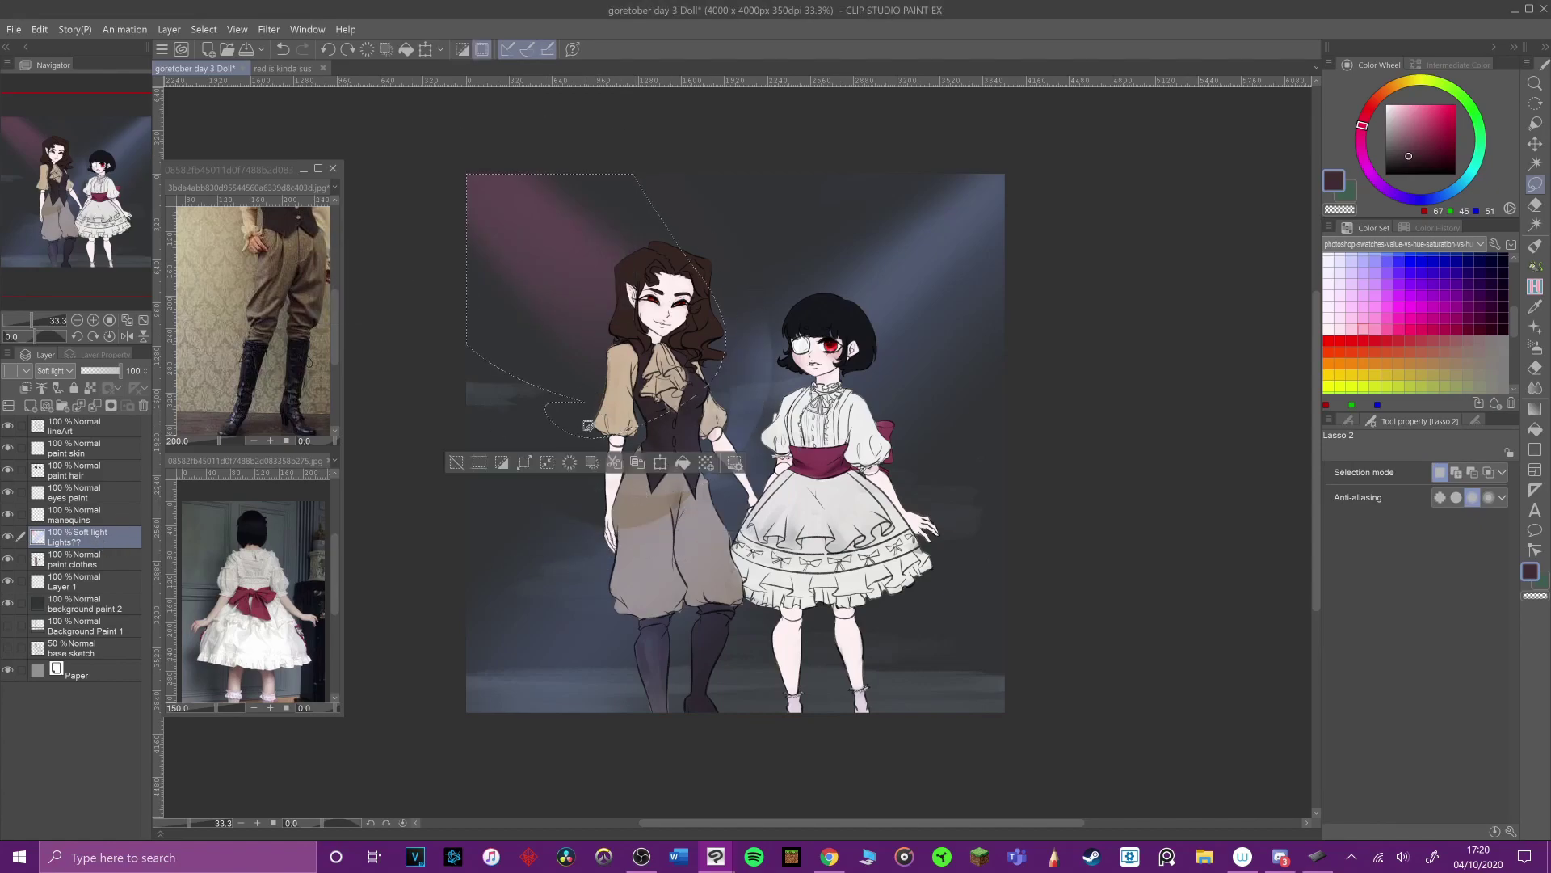
click(592, 465)
alt+click(579, 509)
Step: Try 40% opacity on the Lights?? layer and 2% on its pink copy
click(88, 557)
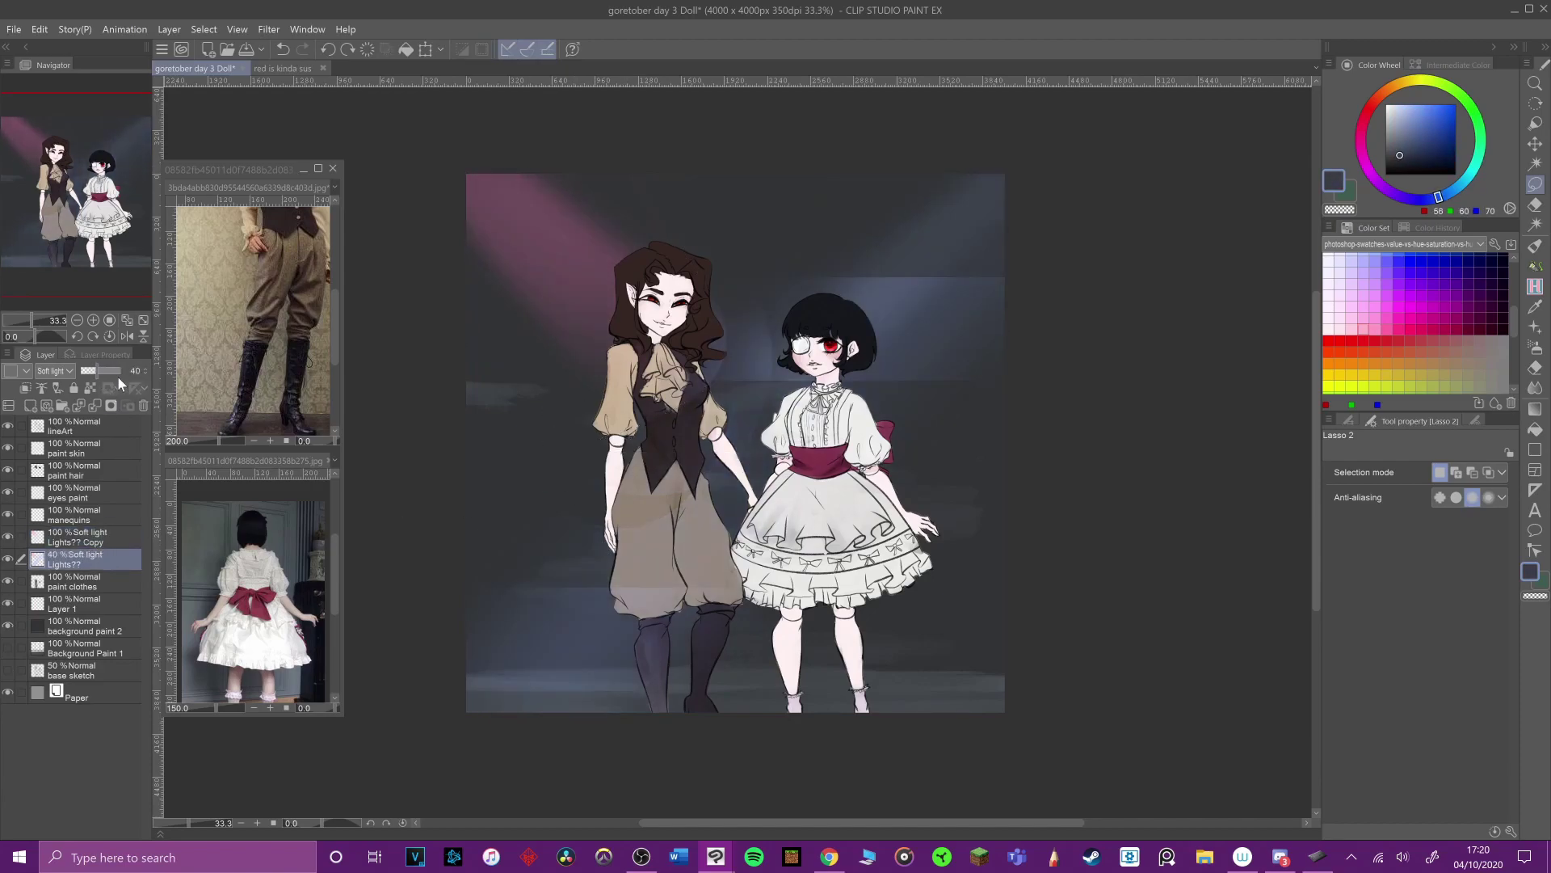
click(89, 536)
drag(118, 370, 81, 370)
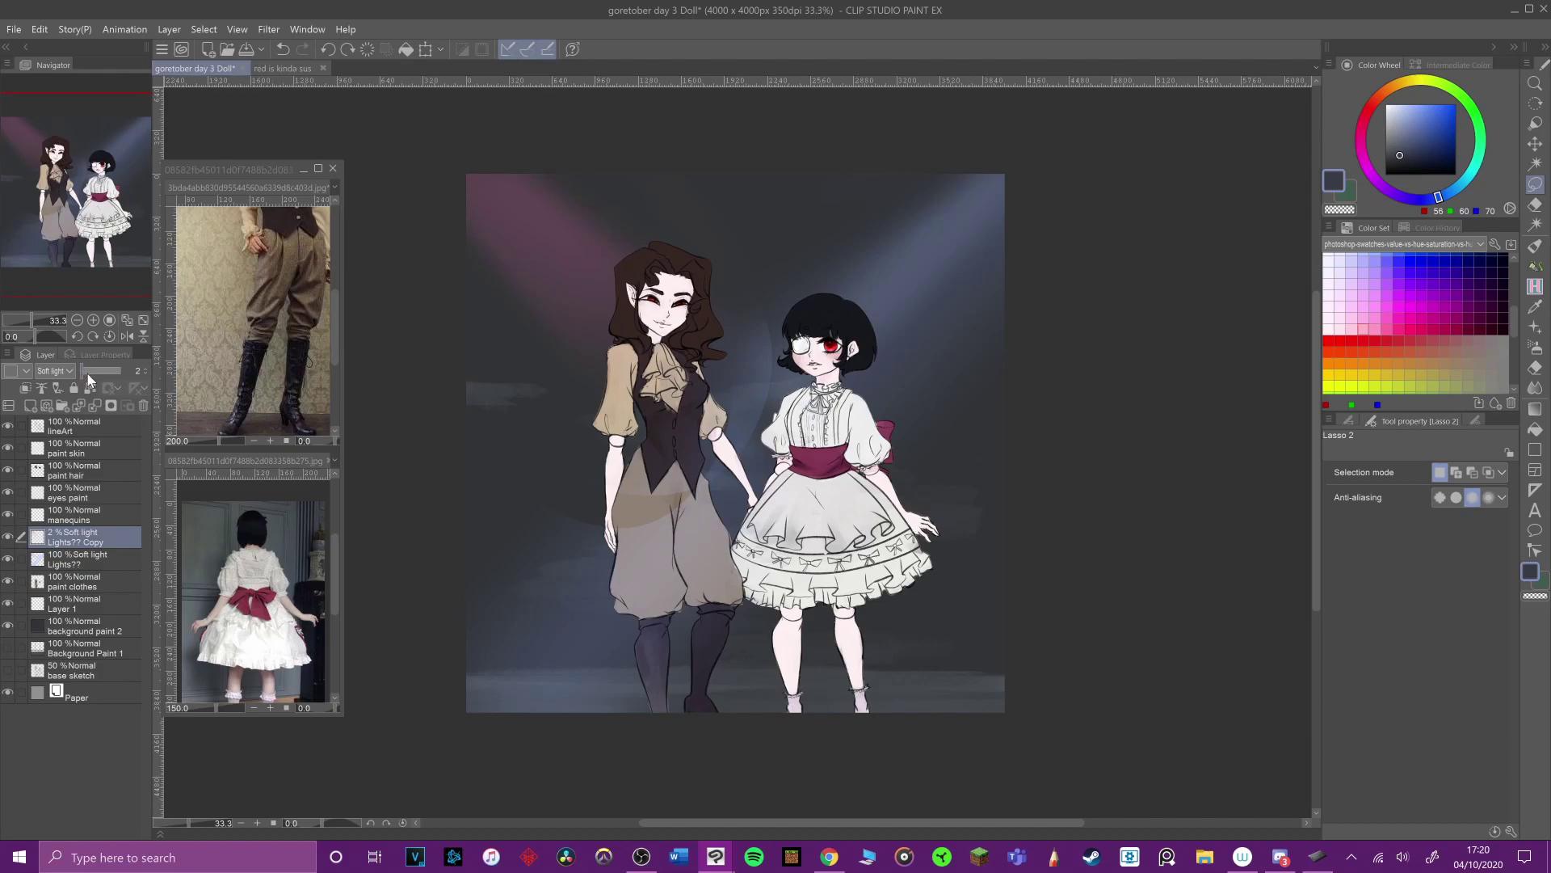
key(ctrl+z)
key(ctrl+z)
key(ctrl+shift+i)
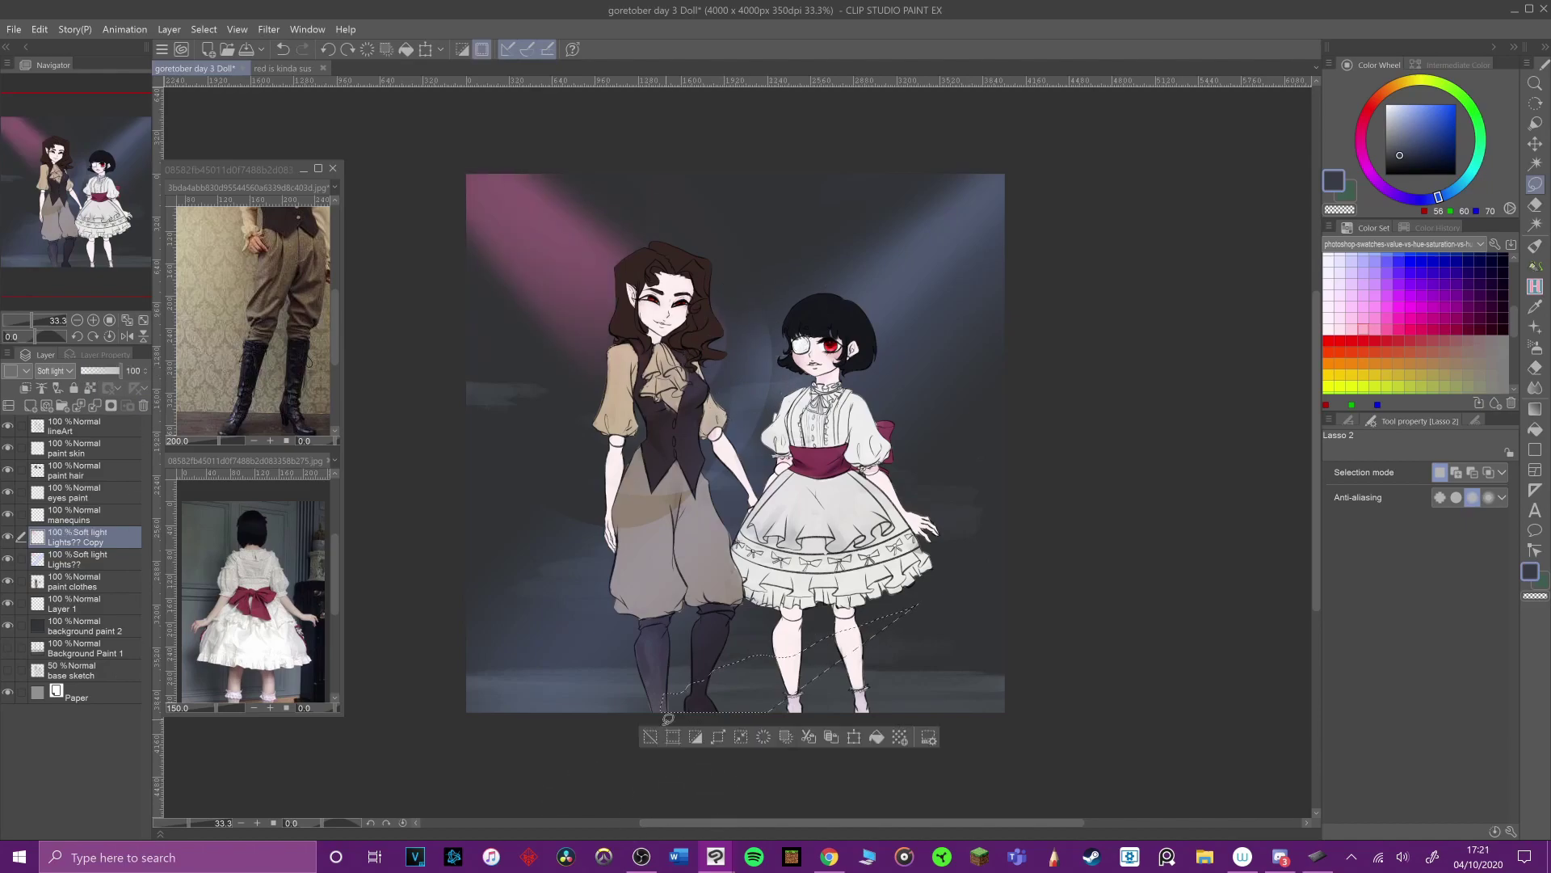
key(ctrl+d)
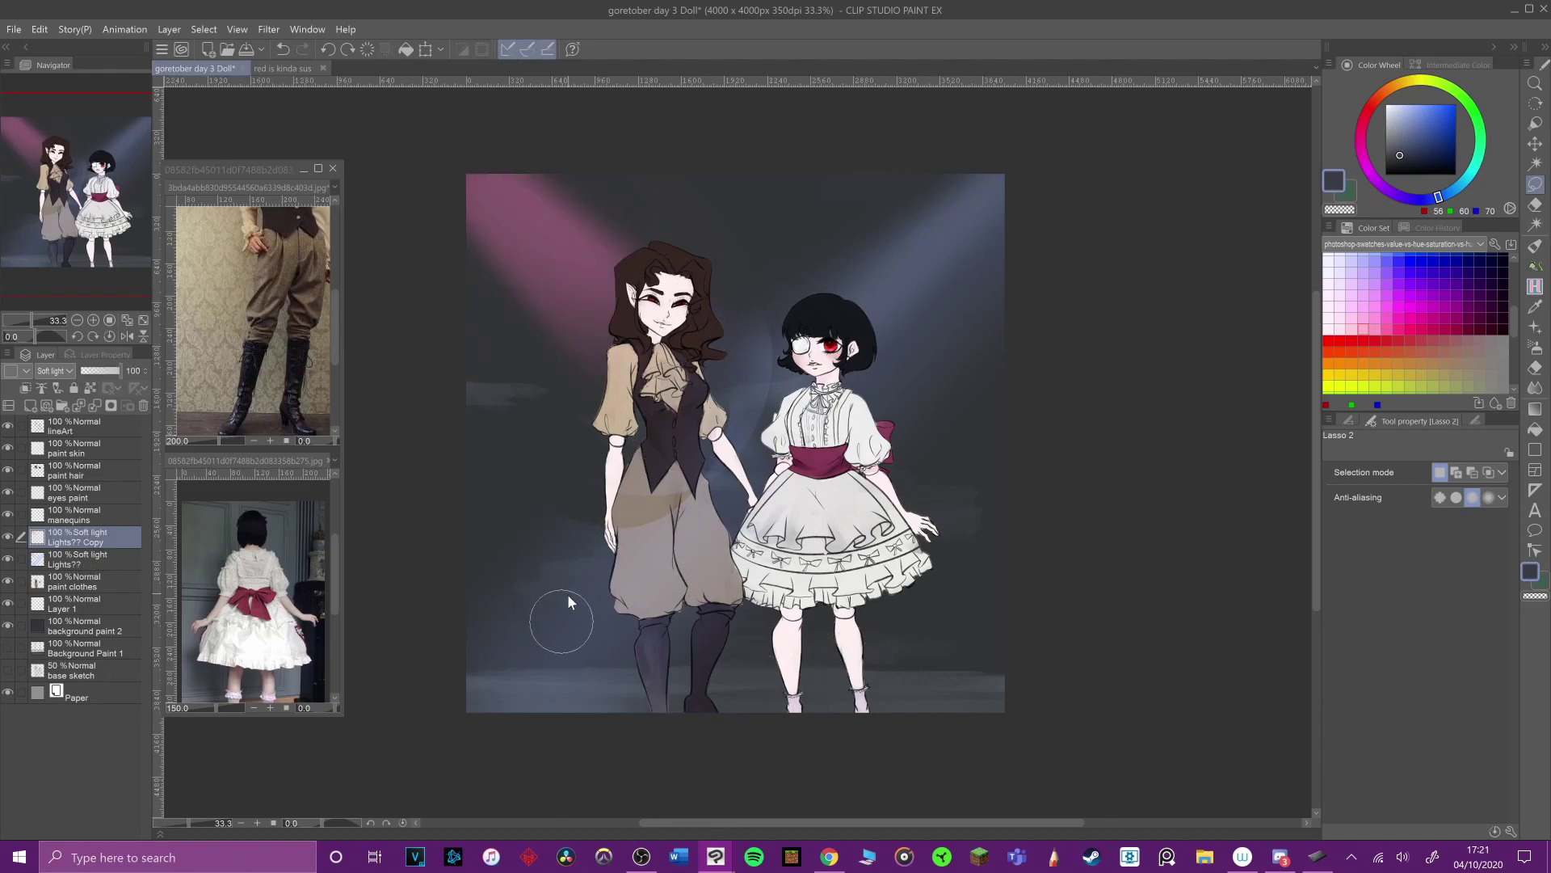
Step: Erase the blue light from the lower-left background on the Lights?? layer with the soft eraser
click(110, 559)
key(e)
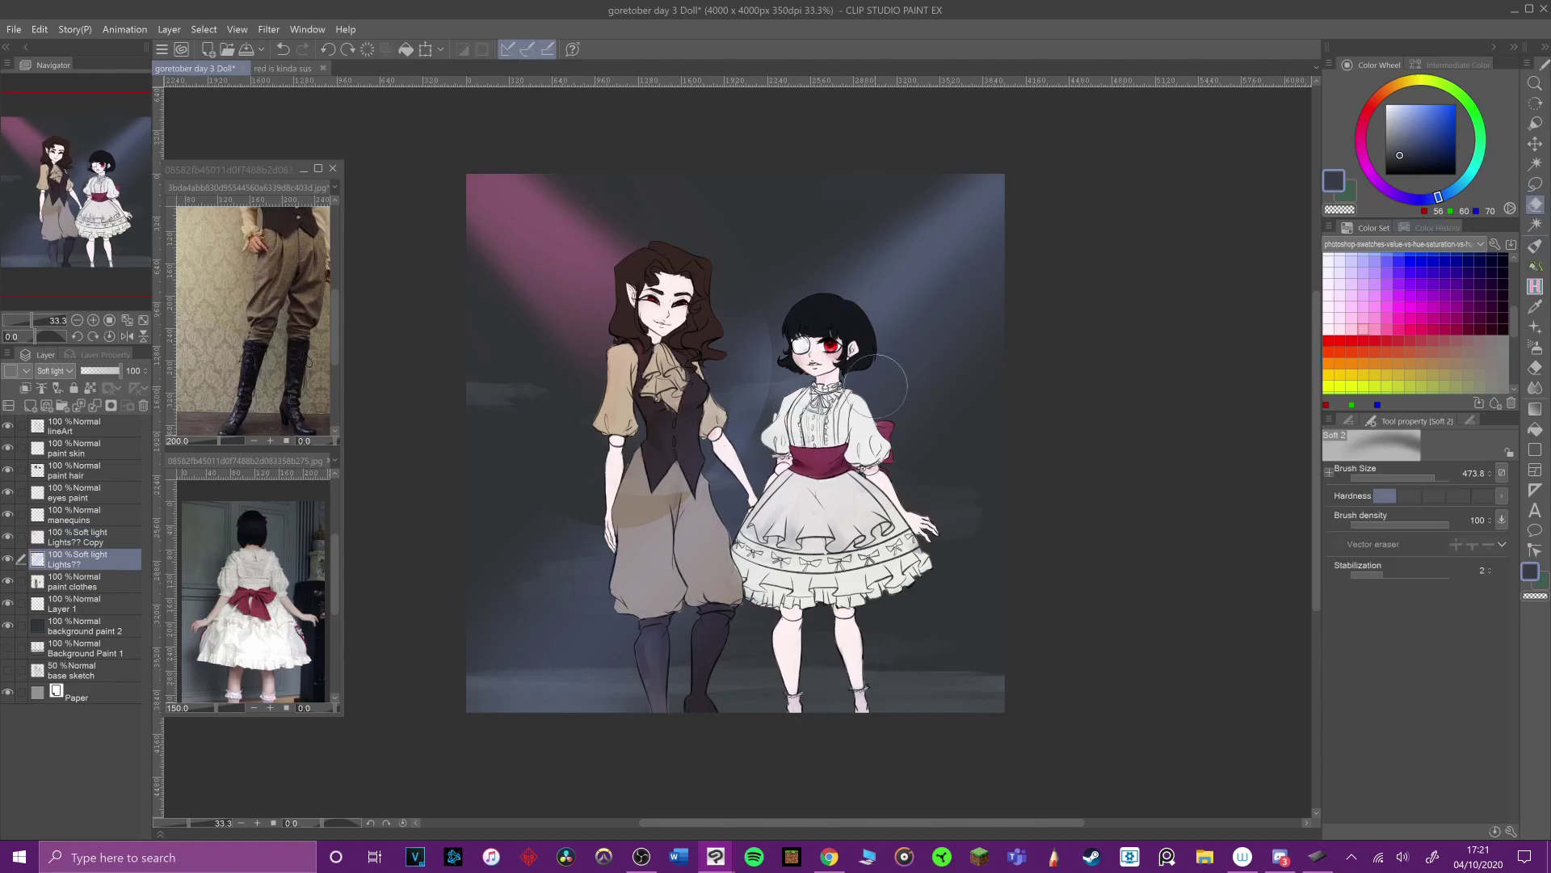
mouse_move(471, 601)
mouse_down()
mouse_move(532, 669)
mouse_move(524, 749)
mouse_up()
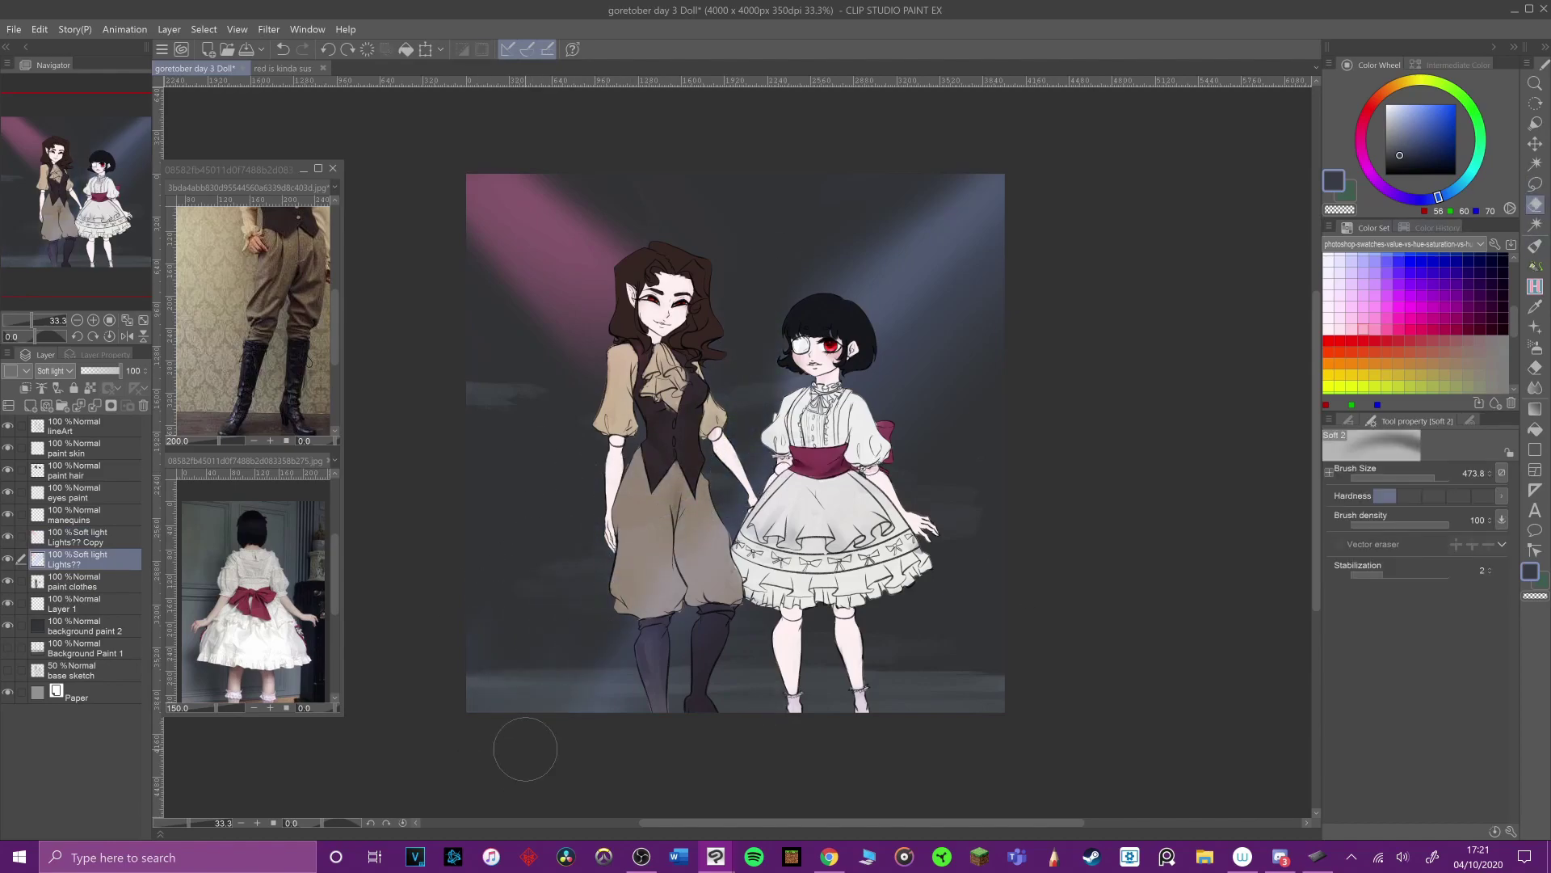
Step: Paint more pale blue light (RGB 178, 199, 255) diagonally across the scene with the Shadow airbrush
click(1535, 348)
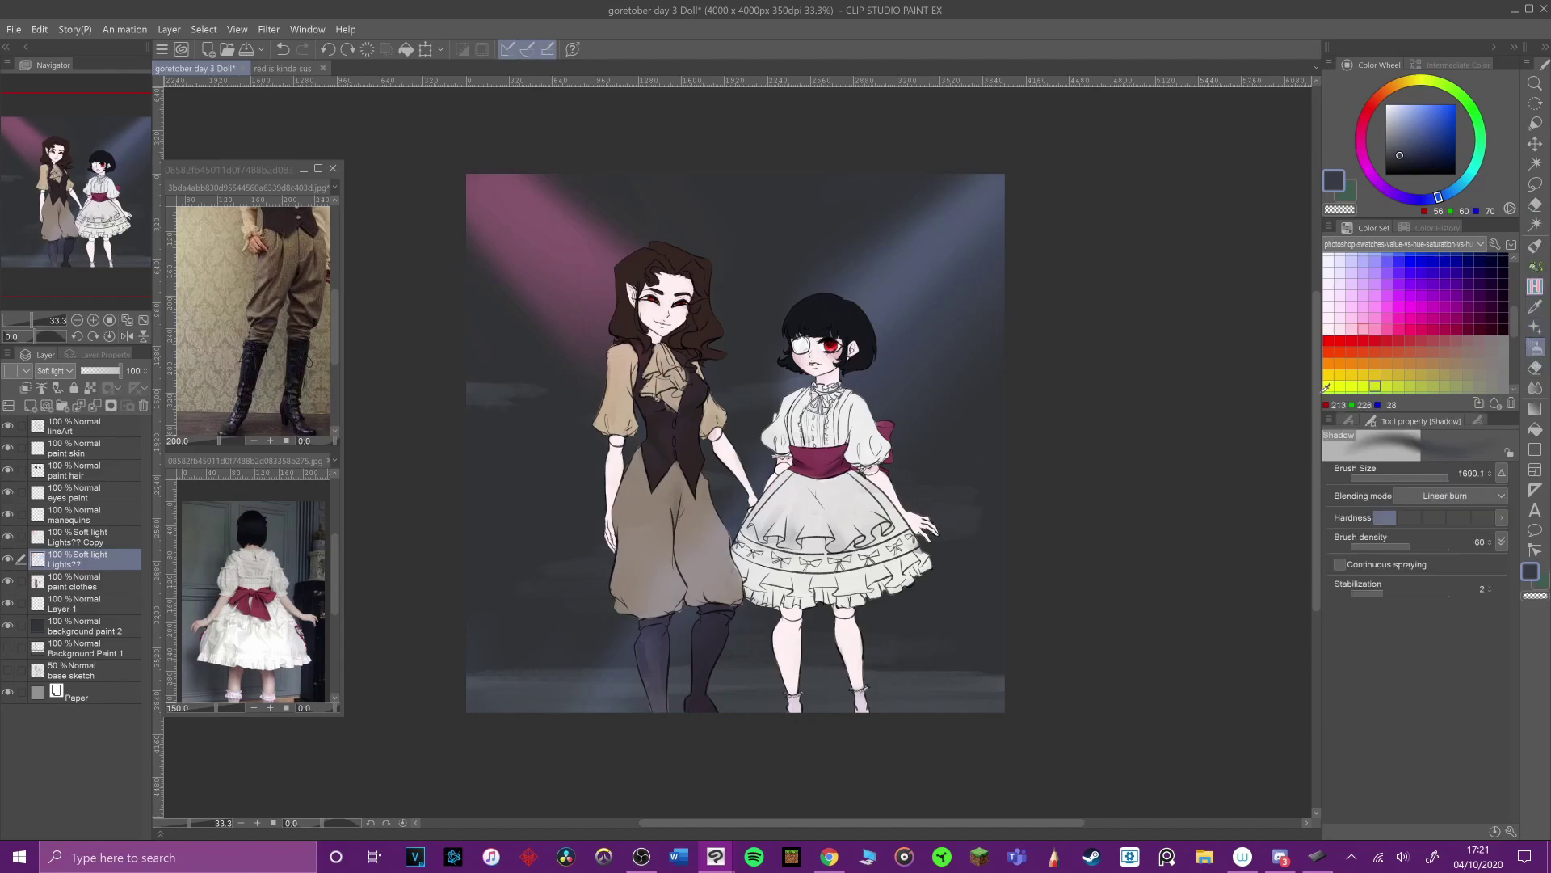
scroll(1414, 323, up, 3)
click(1367, 320)
click(1364, 330)
mouse_move(990, 281)
mouse_down()
mouse_move(843, 420)
mouse_move(517, 639)
mouse_up()
key(ctrl+z)
Step: Rename the Lights?? Copy layer as "red light bkground"
key(alt+Tab)
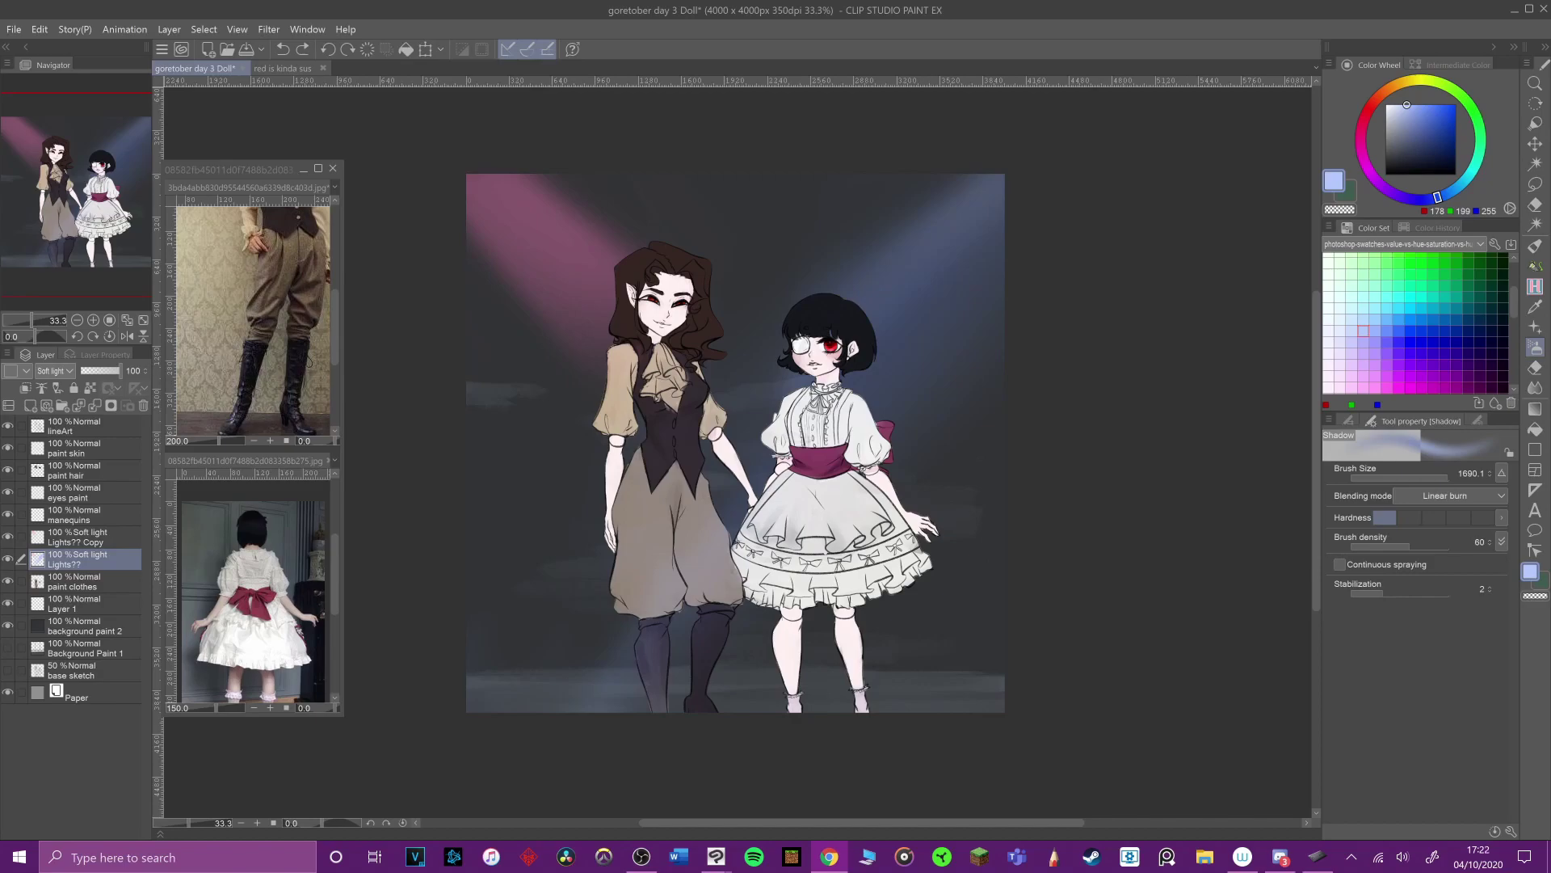
double_click(71, 540)
text(red light bkground)
key(Return)
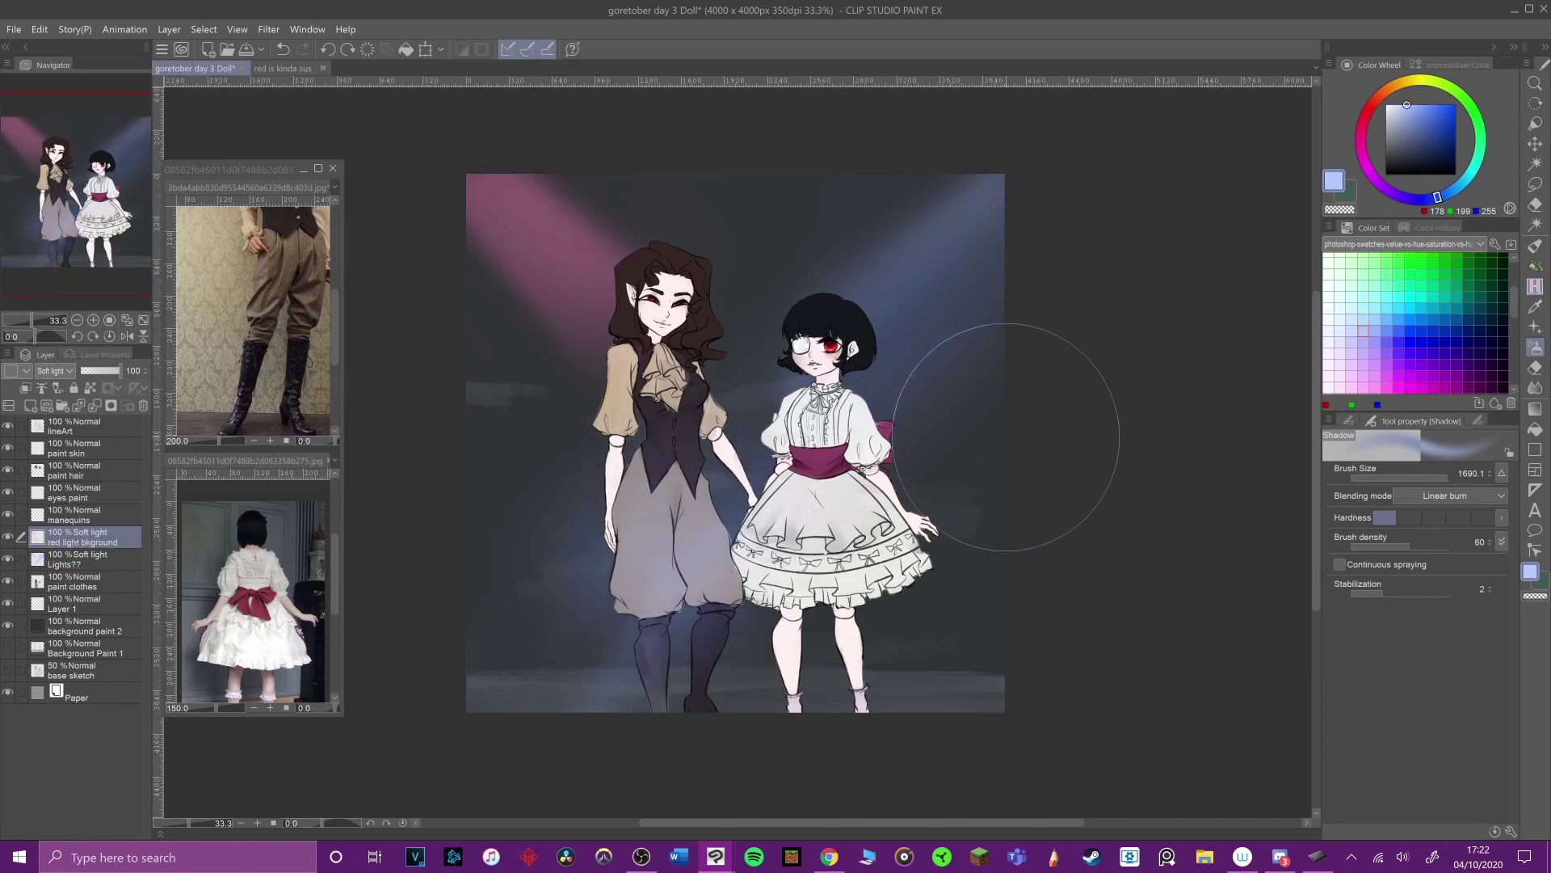
Step: Rename the Lights?? layer as "blue spotlight"
double_click(71, 560)
text(blue spo)
key(Return)
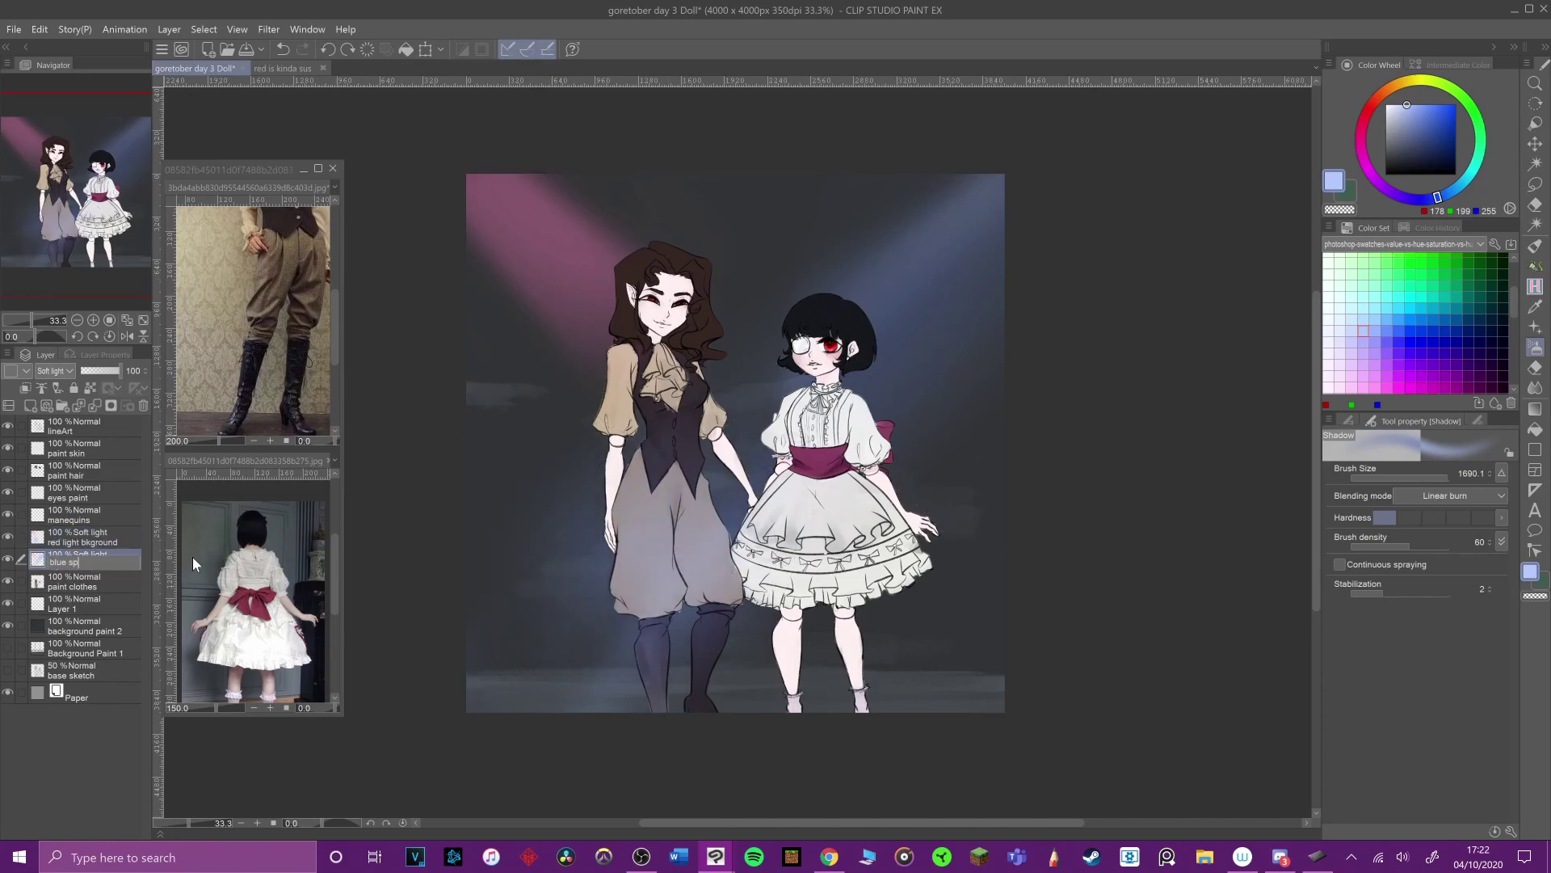
key(t)
click(592, 595)
key(ctrl+z)
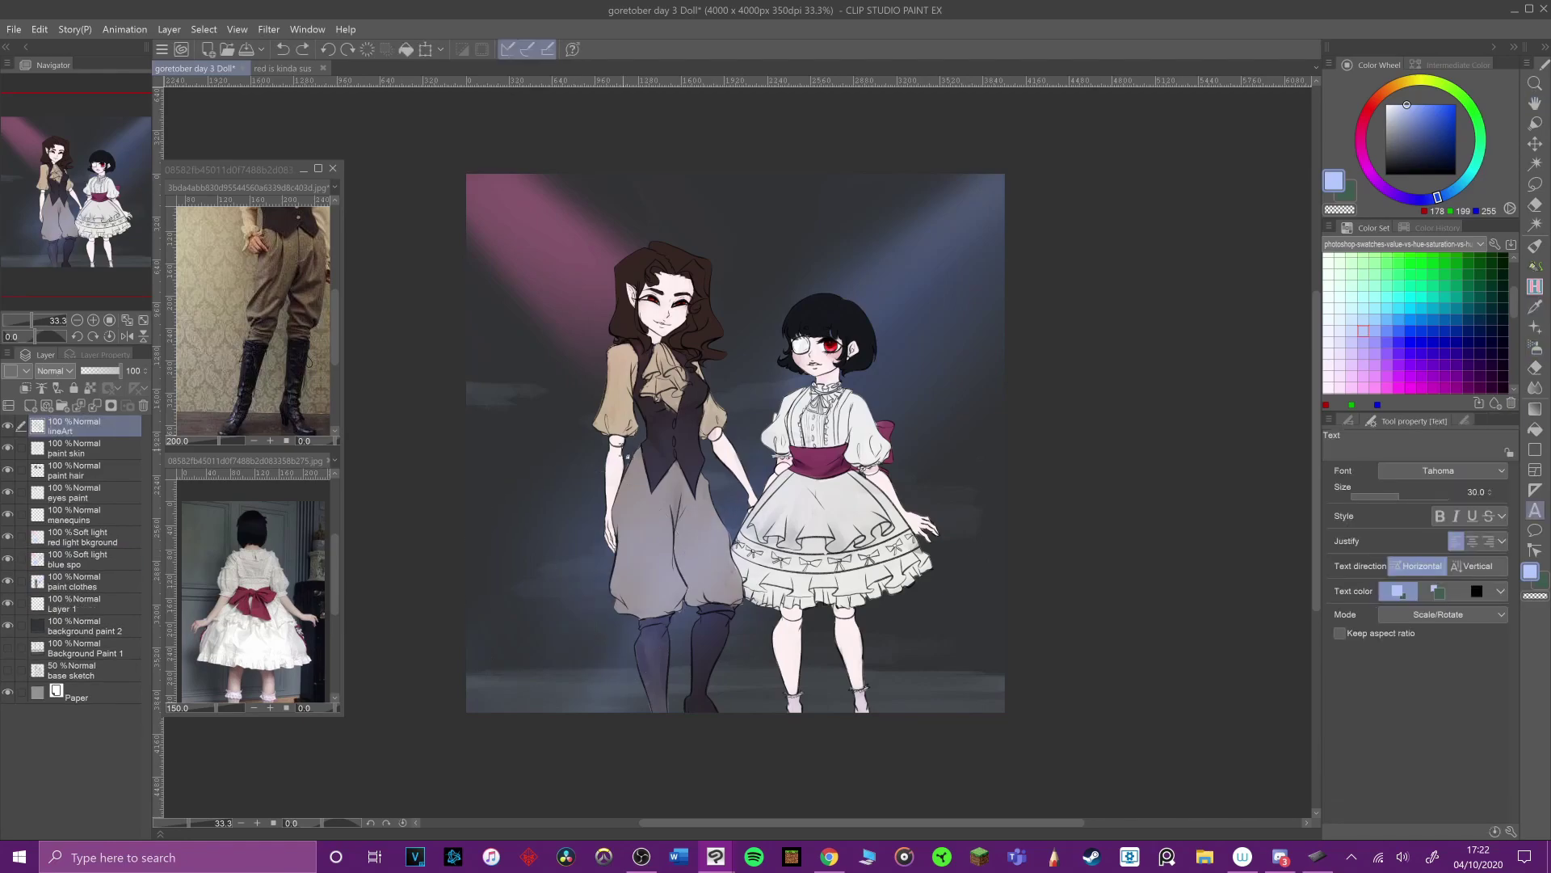
double_click(98, 563)
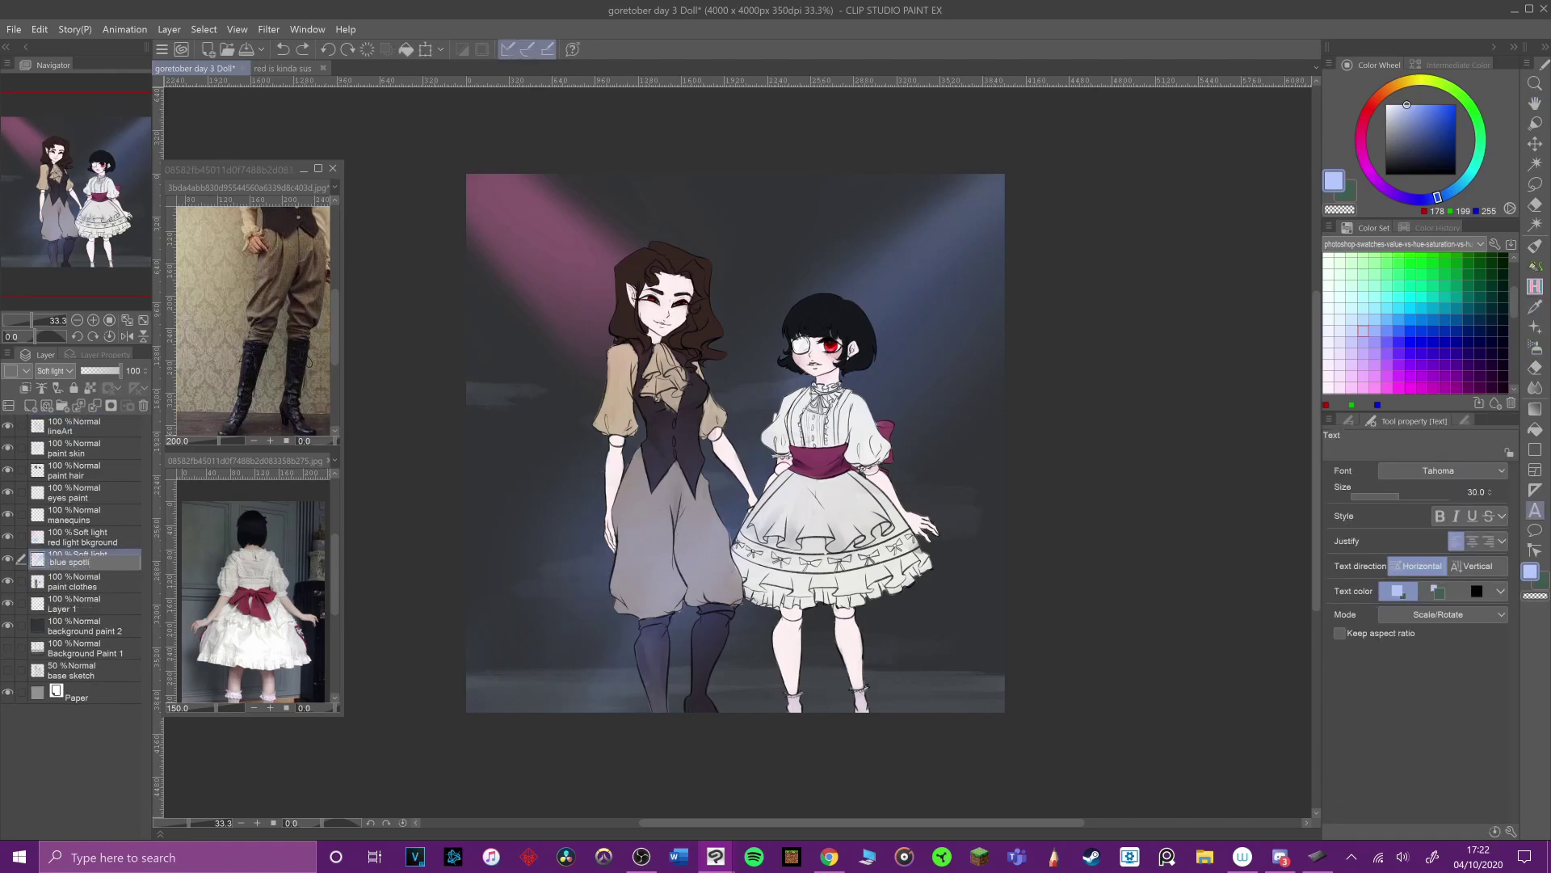
key(Return)
Step: Set the opacity of the red light bkground layer to 68%
mouse_move(572, 206)
mouse_down()
mouse_move(568, 185)
mouse_move(555, 233)
mouse_move(594, 335)
mouse_up()
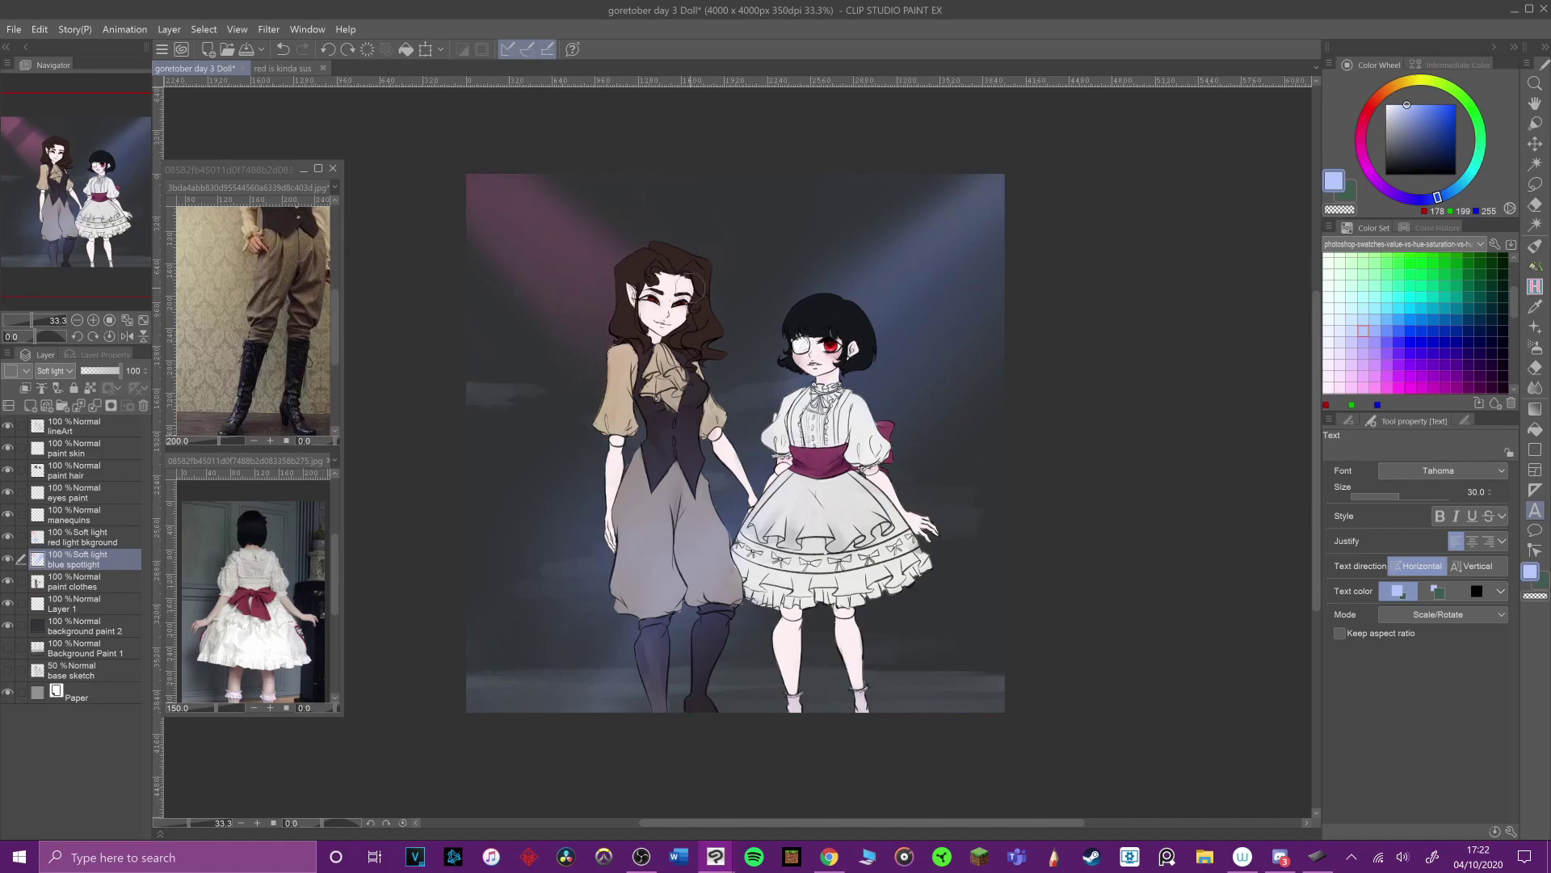
click(86, 543)
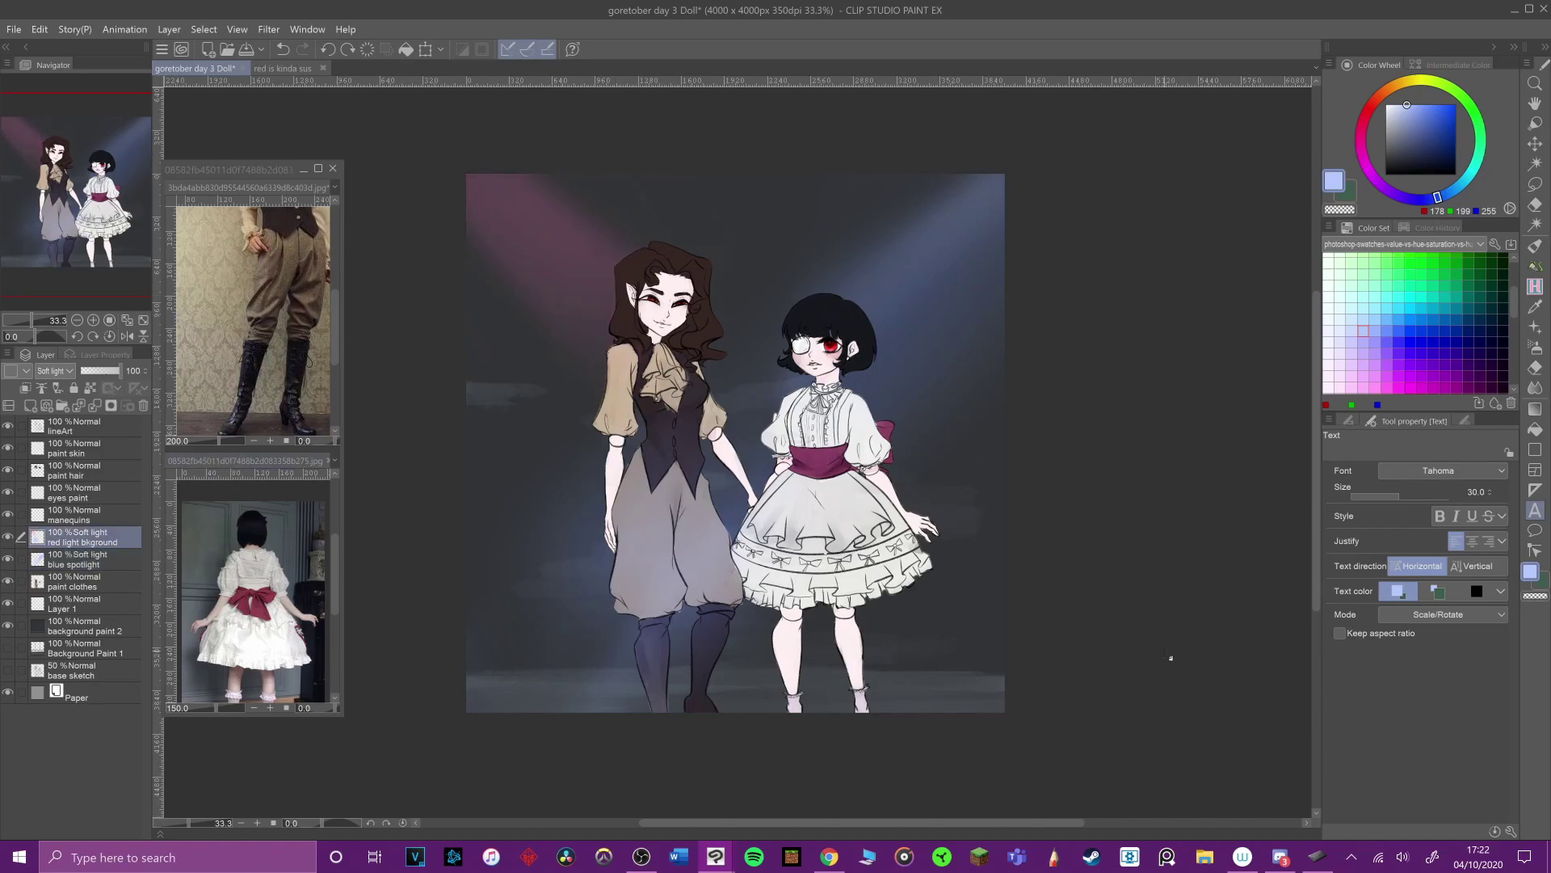
mouse_move(113, 371)
mouse_down()
mouse_move(87, 370)
mouse_move(108, 371)
mouse_up()
key(alt+Tab)
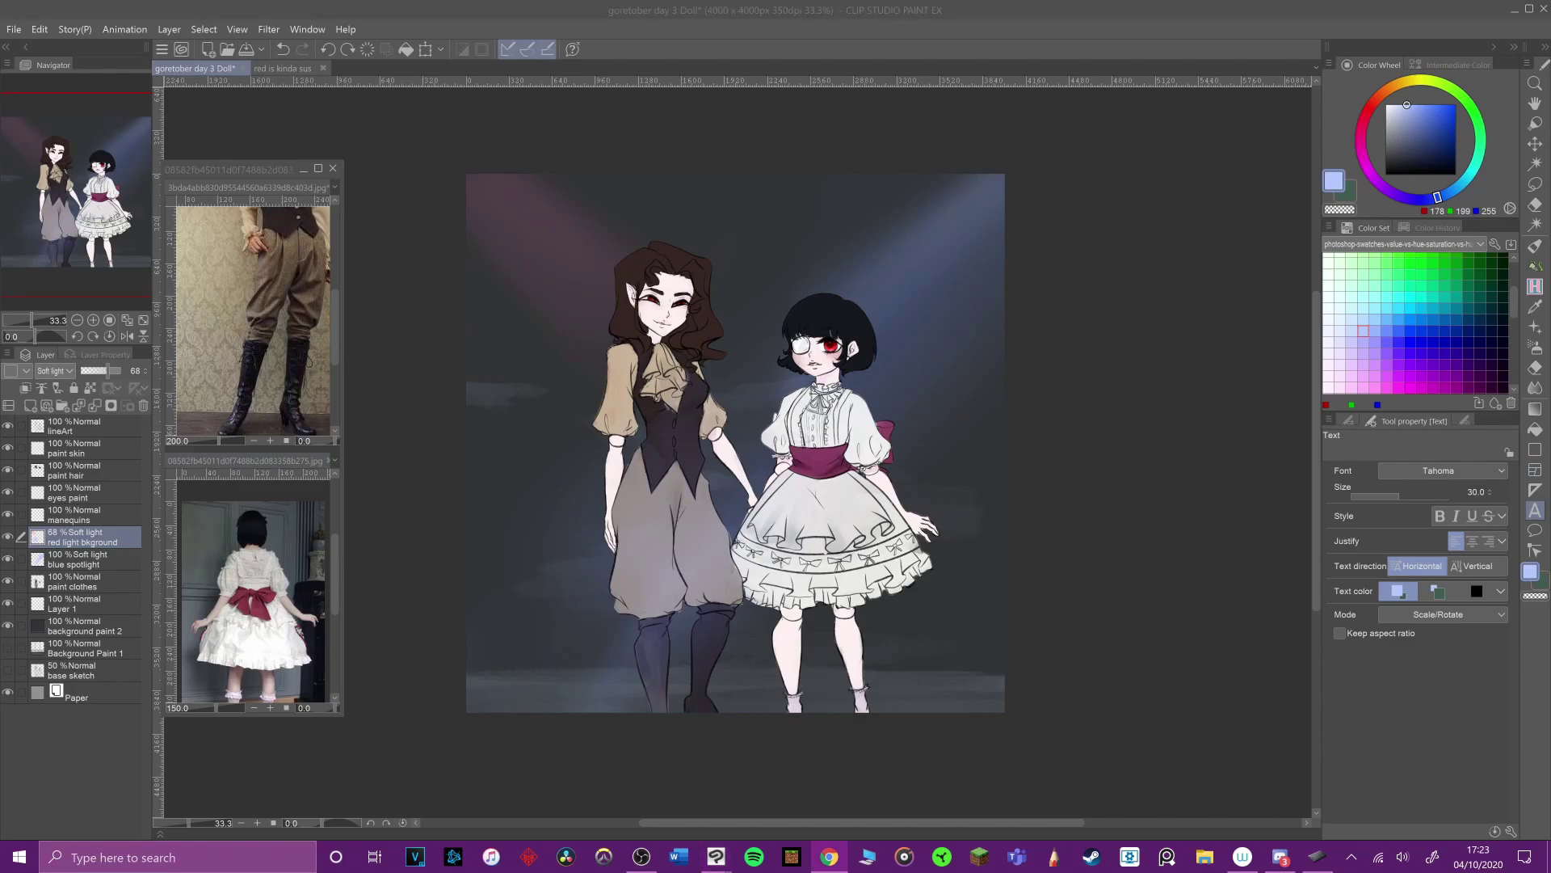
Step: Set the opacity of the blue spotlight layer to 60%
click(84, 559)
drag(116, 371, 109, 368)
click(144, 369)
click(144, 369)
Step: Transform the blue spotlight layer, rotating it slightly and shifting the beam, and apply the change
key(ctrl+shift+t)
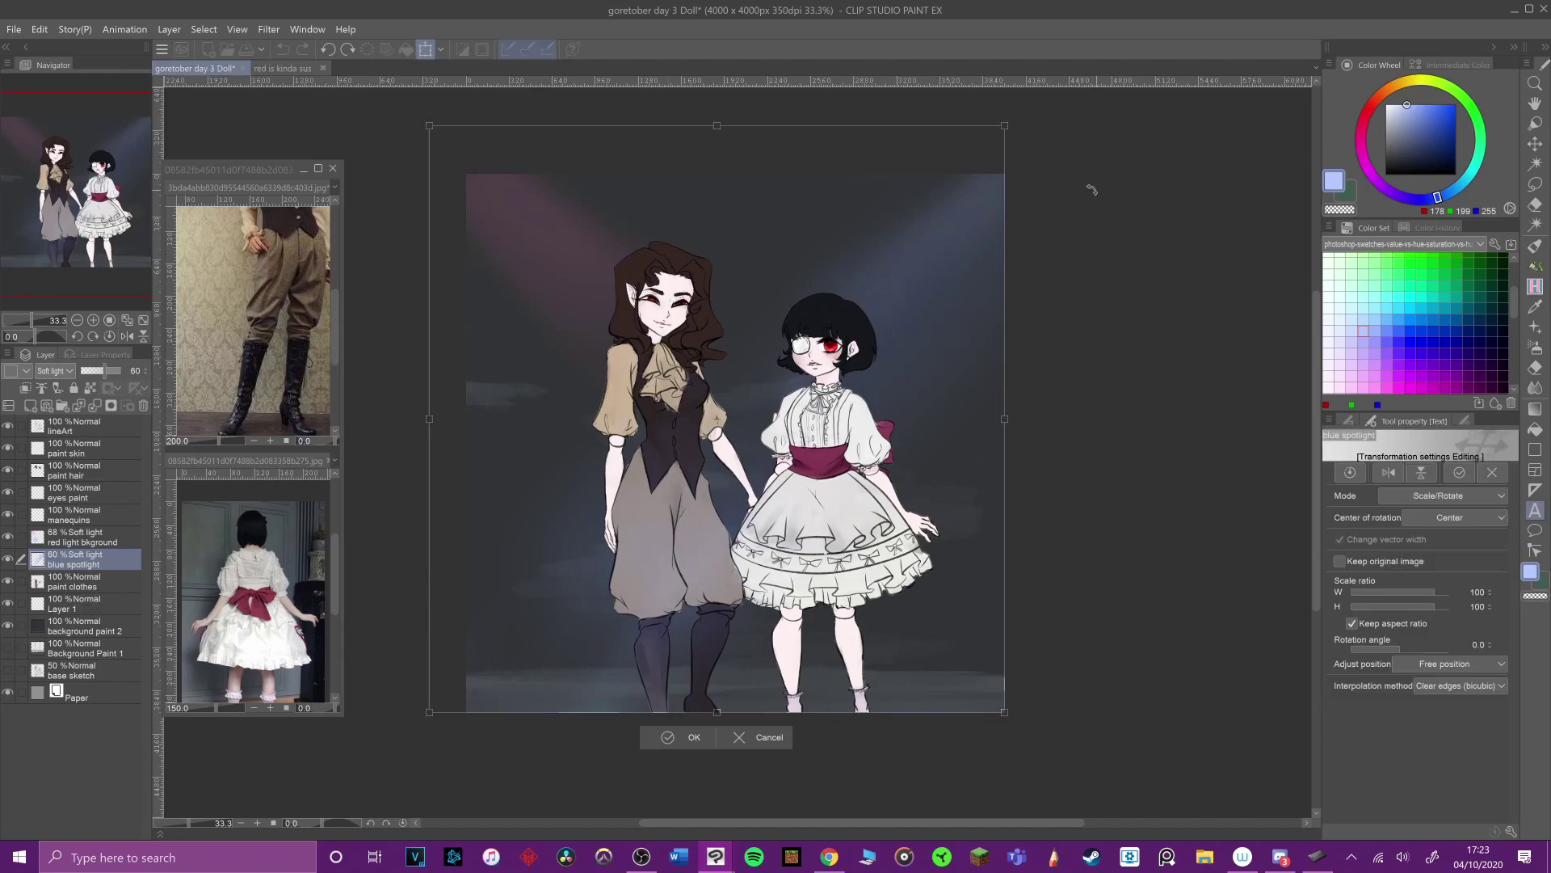
mouse_move(1024, 131)
mouse_down()
mouse_move(1018, 154)
mouse_move(1042, 117)
mouse_move(1016, 111)
mouse_up()
drag(1016, 228, 1039, 214)
click(696, 753)
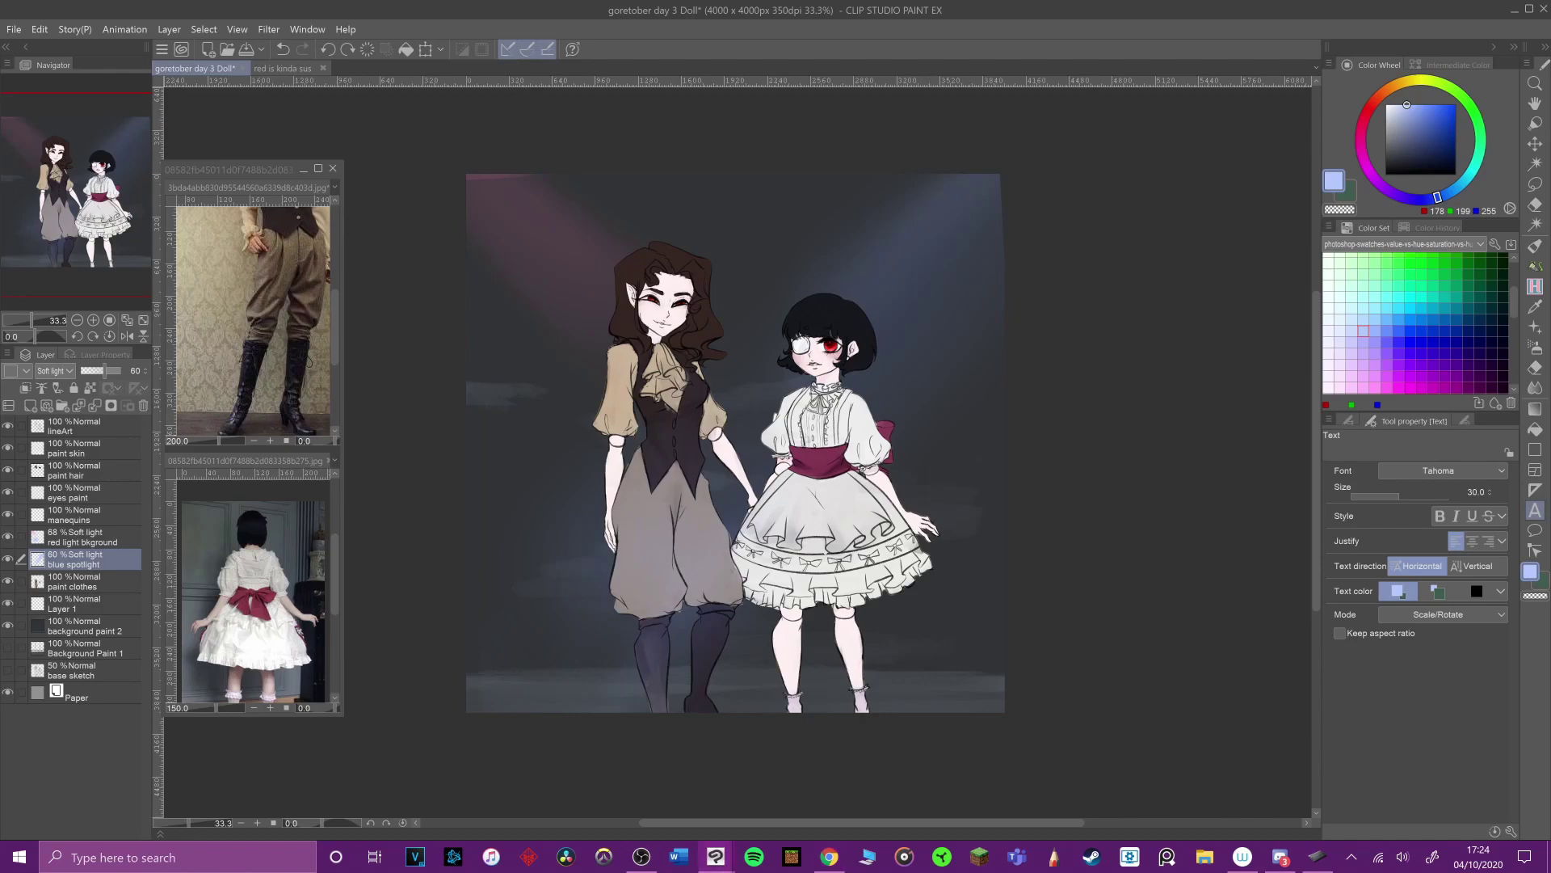
Step: Rename the background paint 2 layer as "dark background painting"
scroll(713, 485, up, 3)
scroll(713, 485, down, 2)
double_click(97, 632)
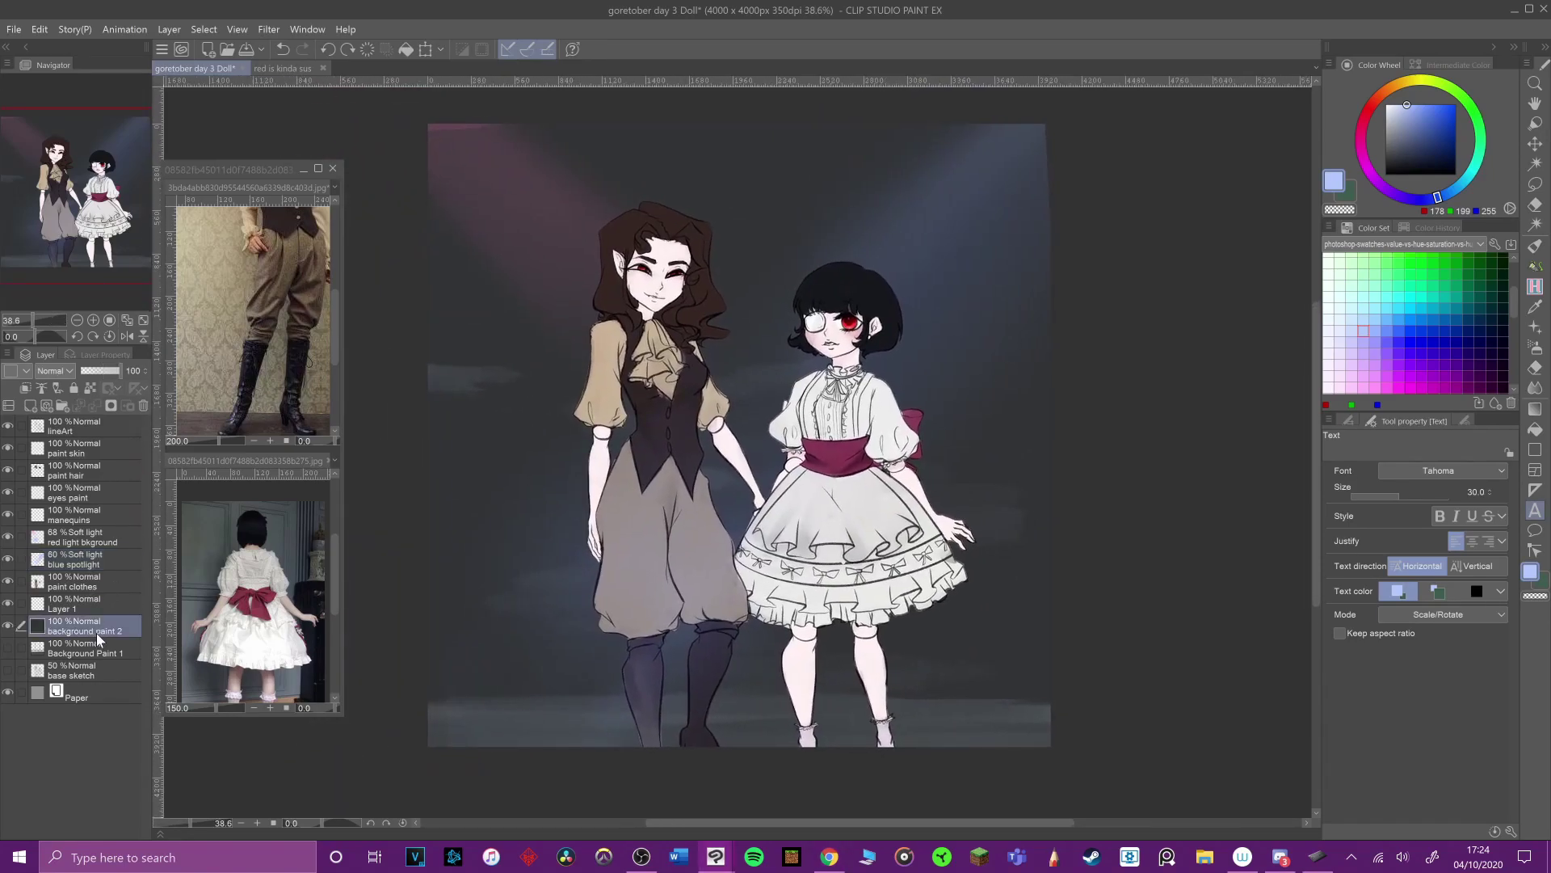
text(dark background painting)
key(Return)
Step: Sample the shorter doll's pale sleeve colour (RGB 235, 236, 236) and choose the heavy texture paint texture brush from the Paint group
drag(924, 527, 930, 531)
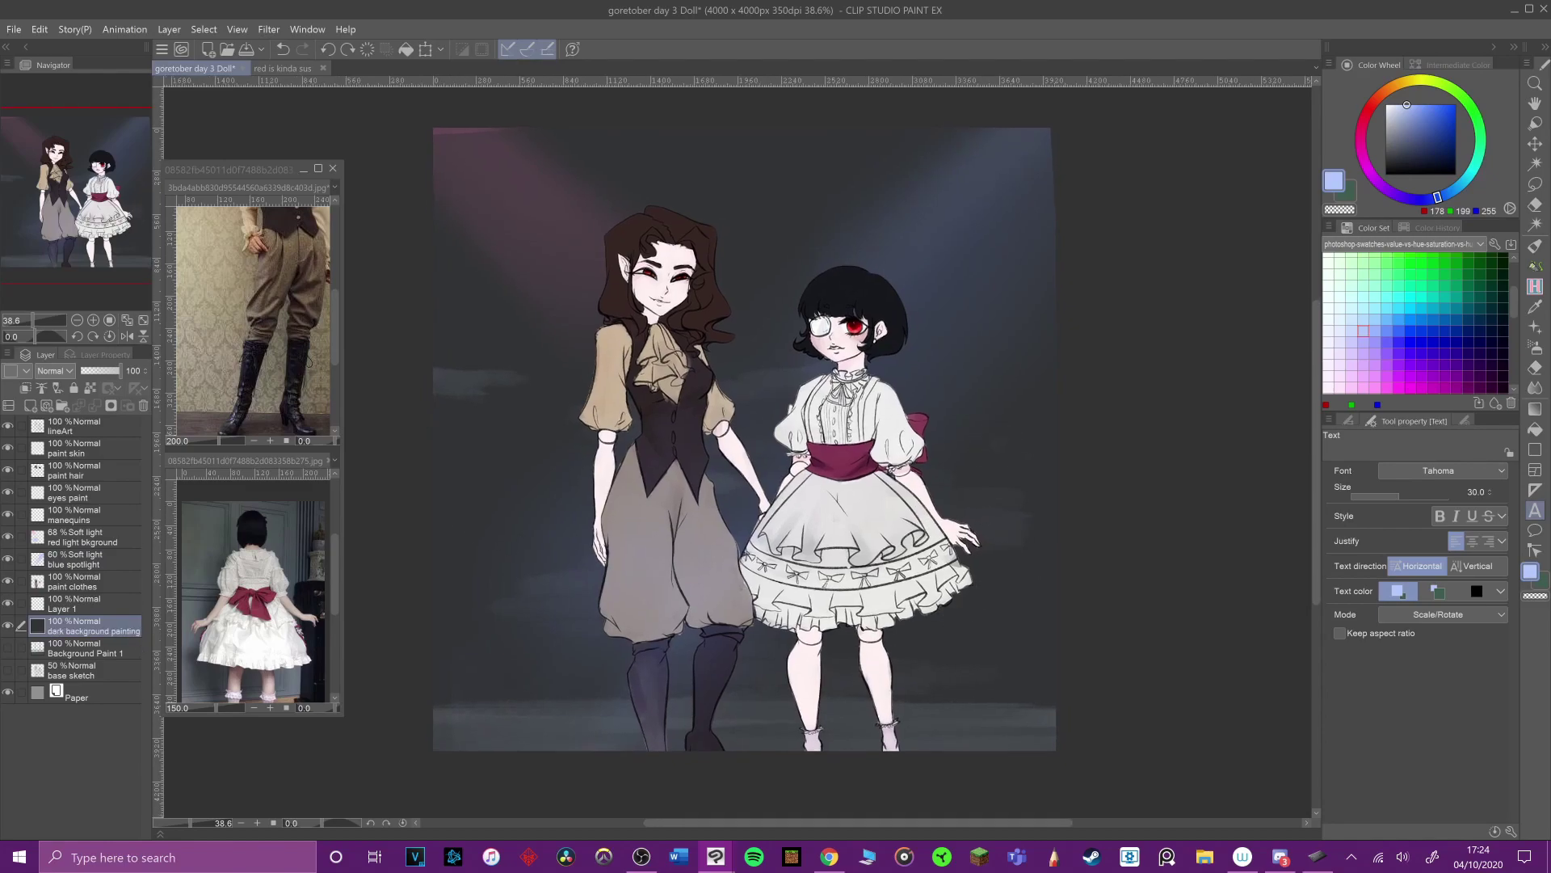
right_click(891, 403)
click(1536, 288)
click(1349, 421)
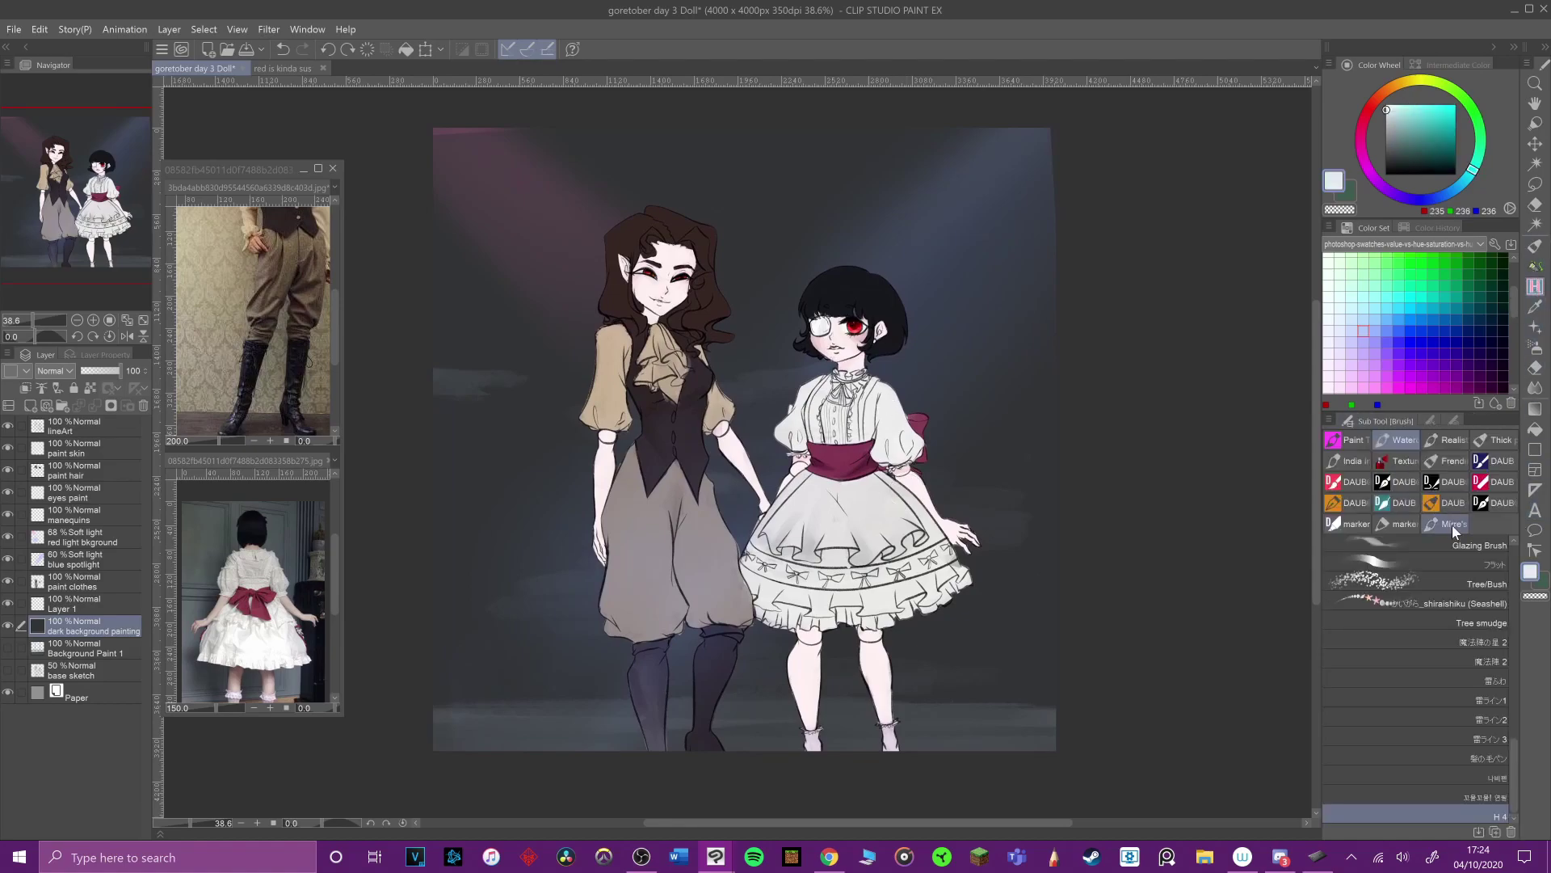
click(1357, 441)
drag(1513, 762, 1505, 798)
click(1446, 700)
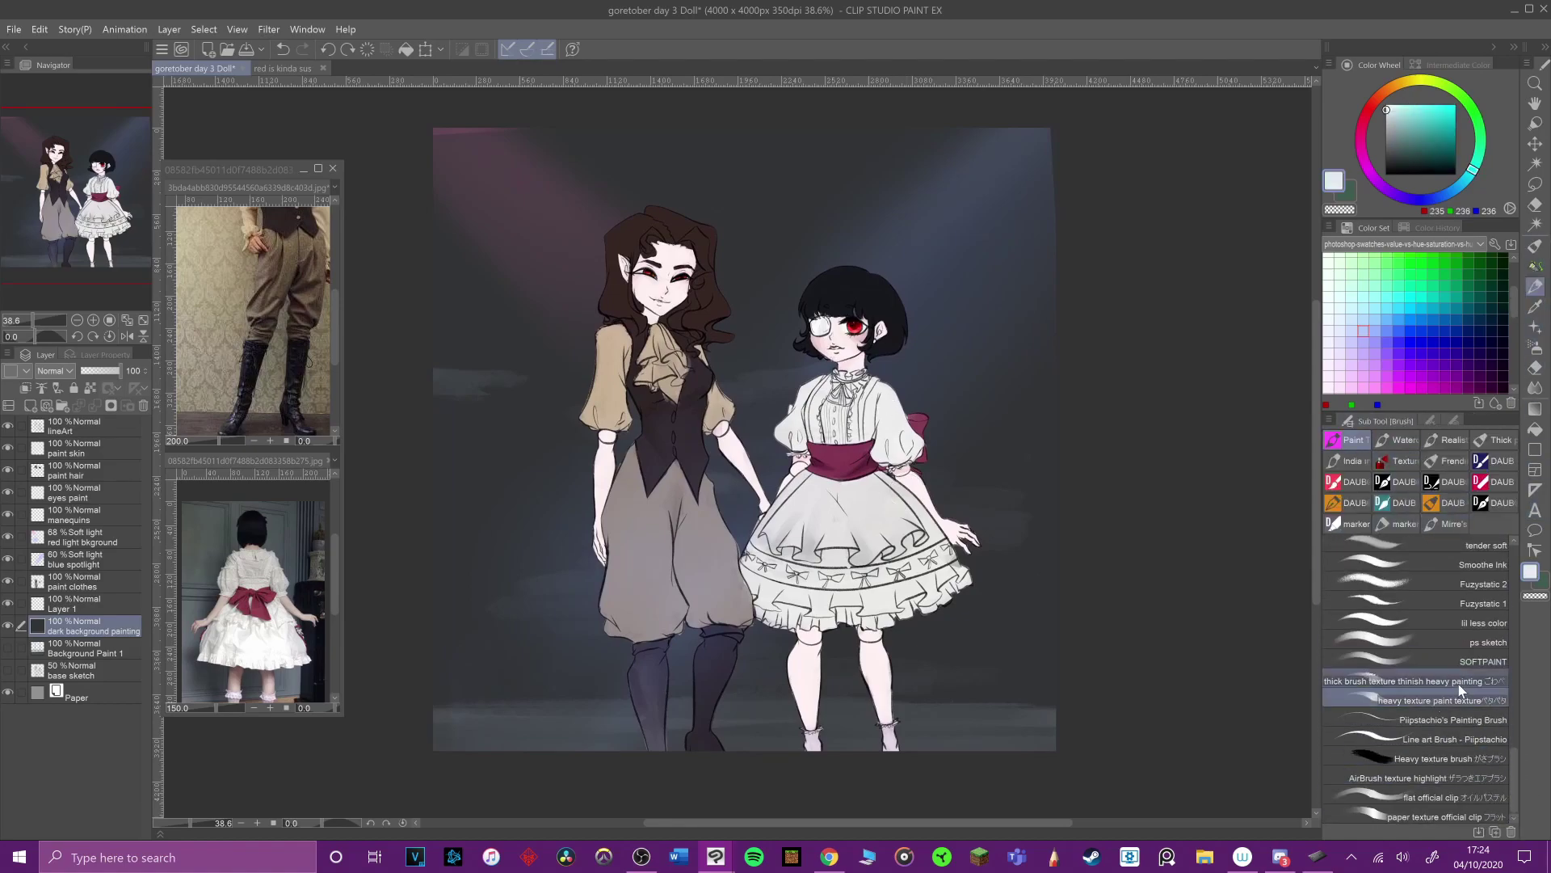
Step: Bring the vest into view in the outfit reference photo, sample its brown (RGB 138, 105, 72), and select the paint clothes layer
click(334, 315)
drag(333, 310, 332, 271)
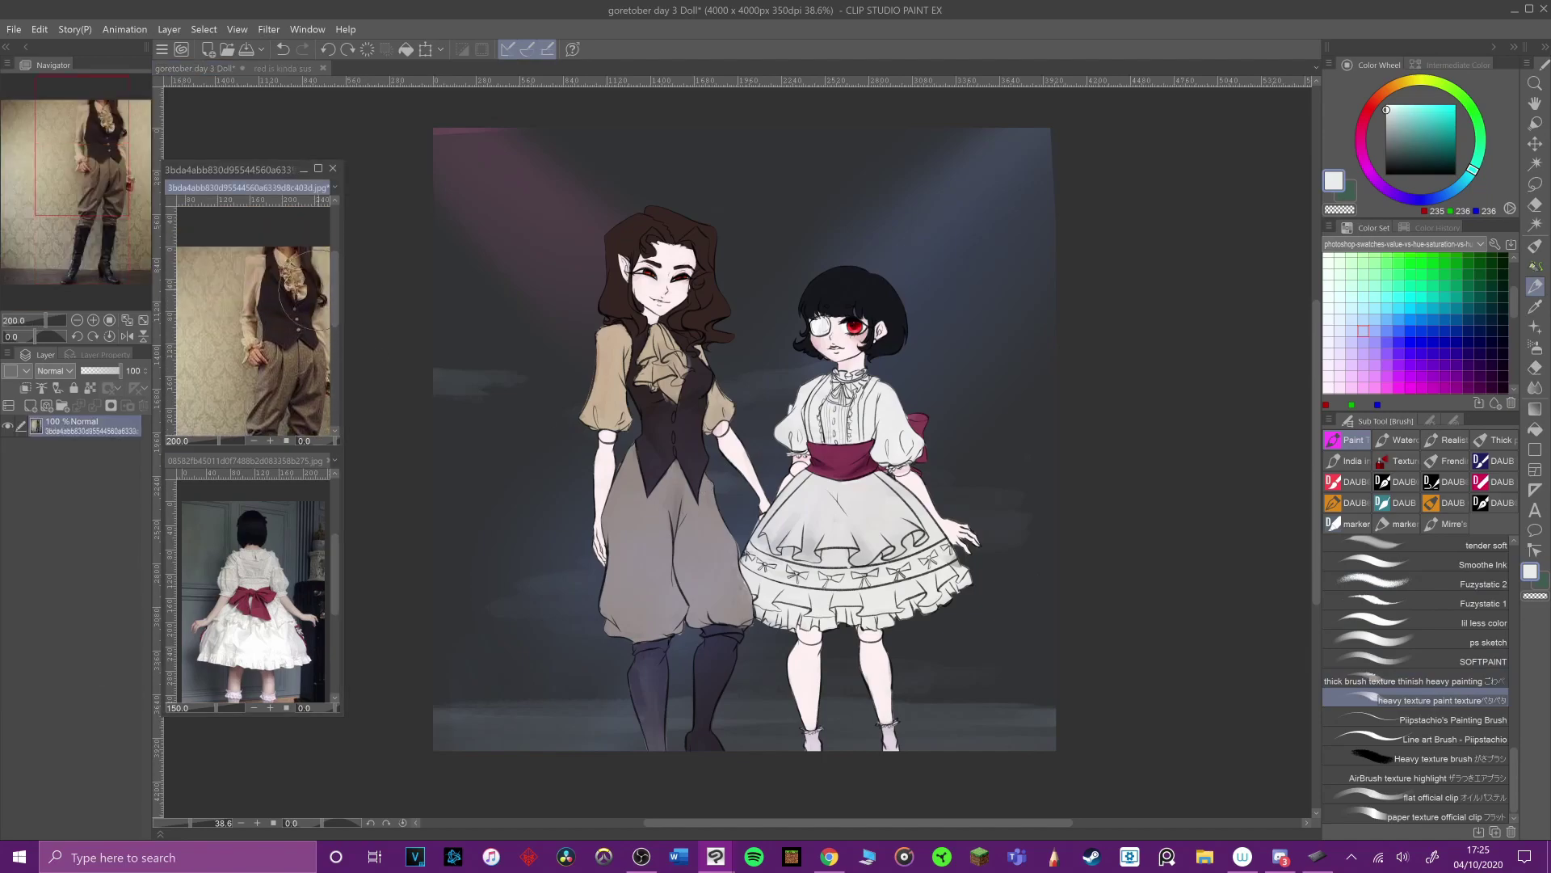
right_click(254, 311)
click(621, 358)
click(98, 501)
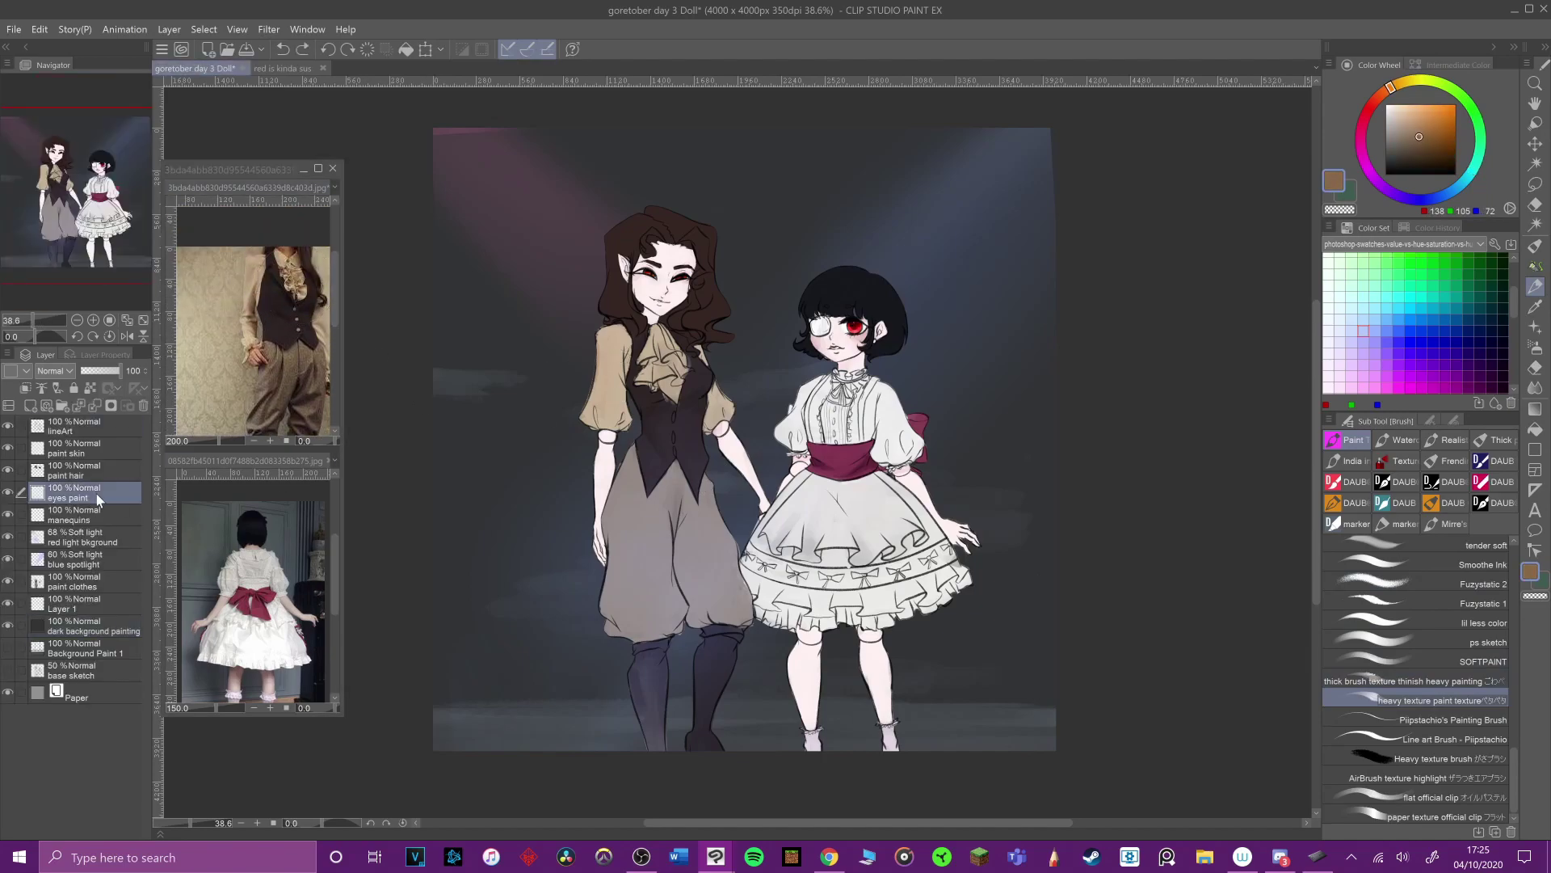
click(100, 579)
Step: Try to shade the taller doll's sleeve and cravat with the sampled brown
drag(624, 346, 616, 399)
key(ctrl+z)
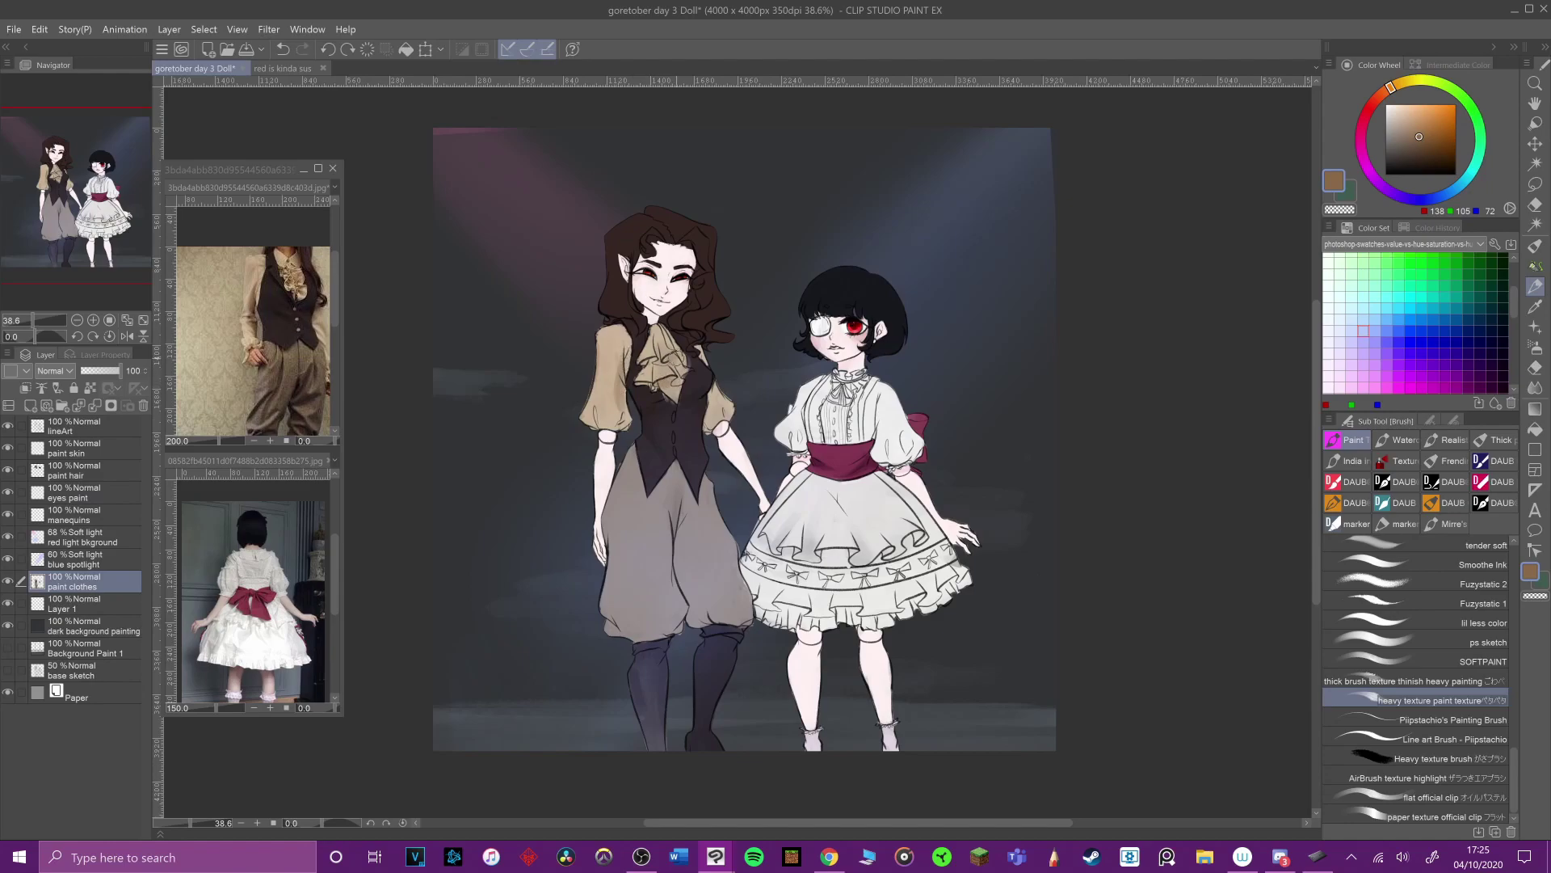
drag(658, 350, 657, 345)
Step: Shade the taller doll's breeches with browns sampled from the reference trousers (RGB 59, 41, 29 and 112, 92, 67), and save the drawing
click(277, 374)
alt+click(277, 383)
click(663, 525)
drag(669, 519, 654, 593)
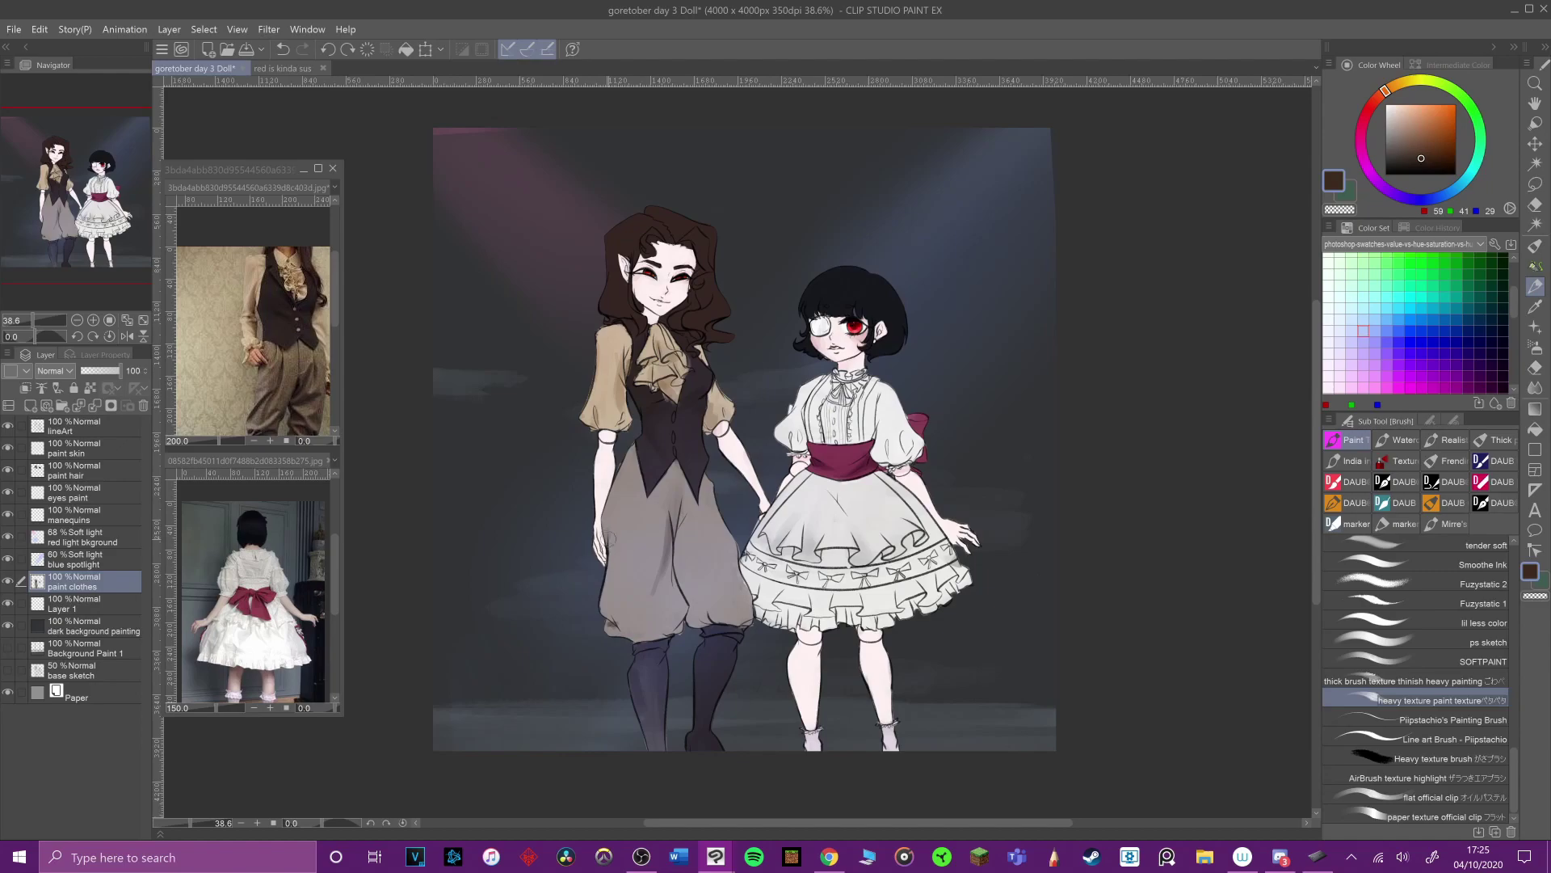
click(279, 355)
alt+click(279, 354)
click(648, 498)
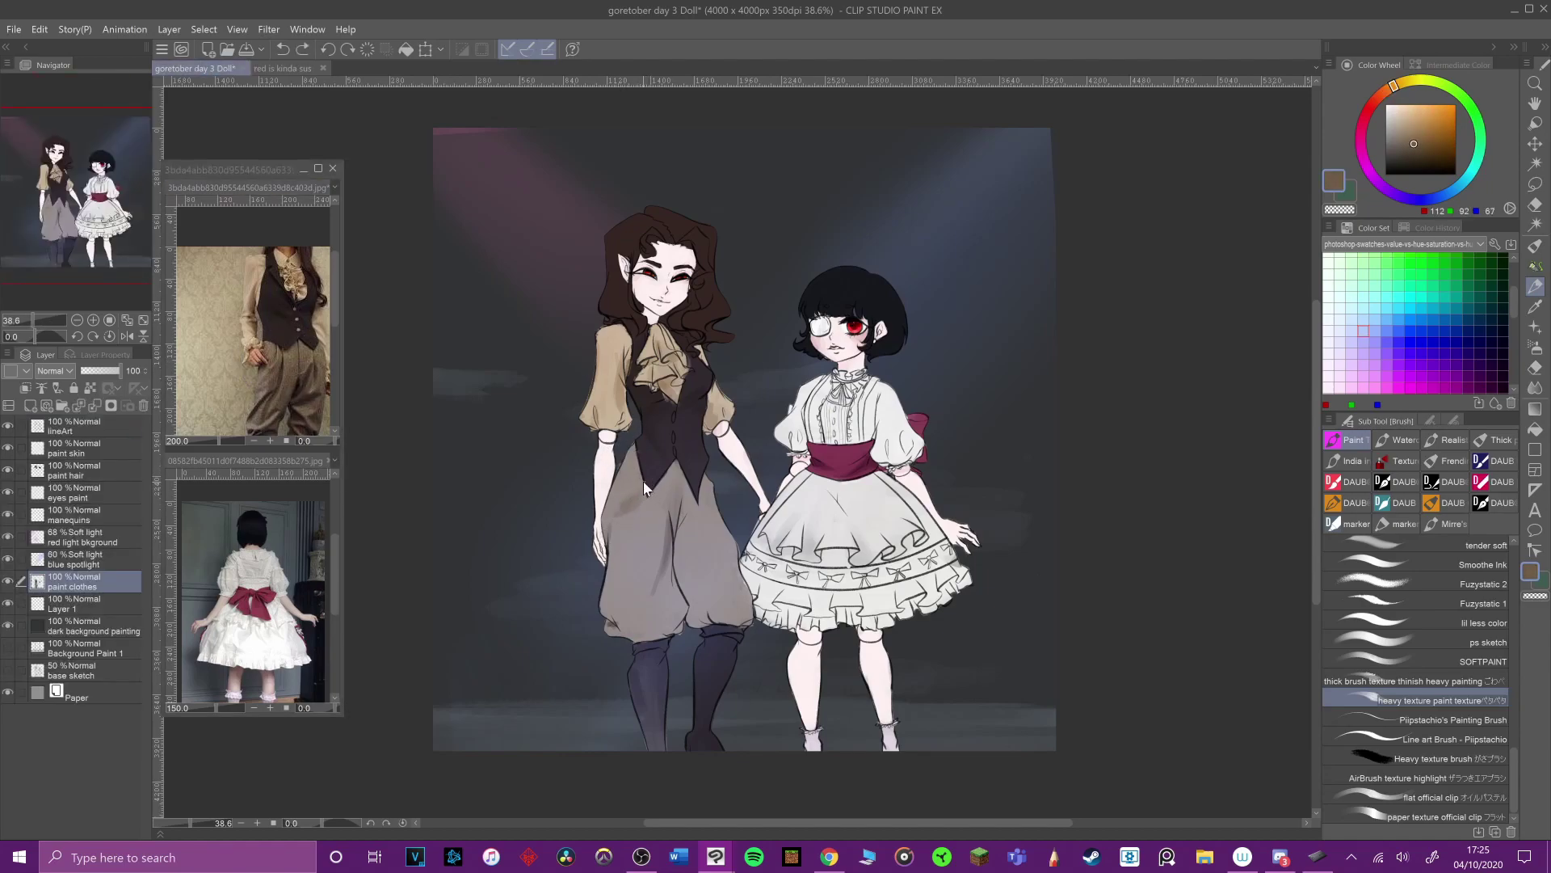
click(14, 30)
click(65, 150)
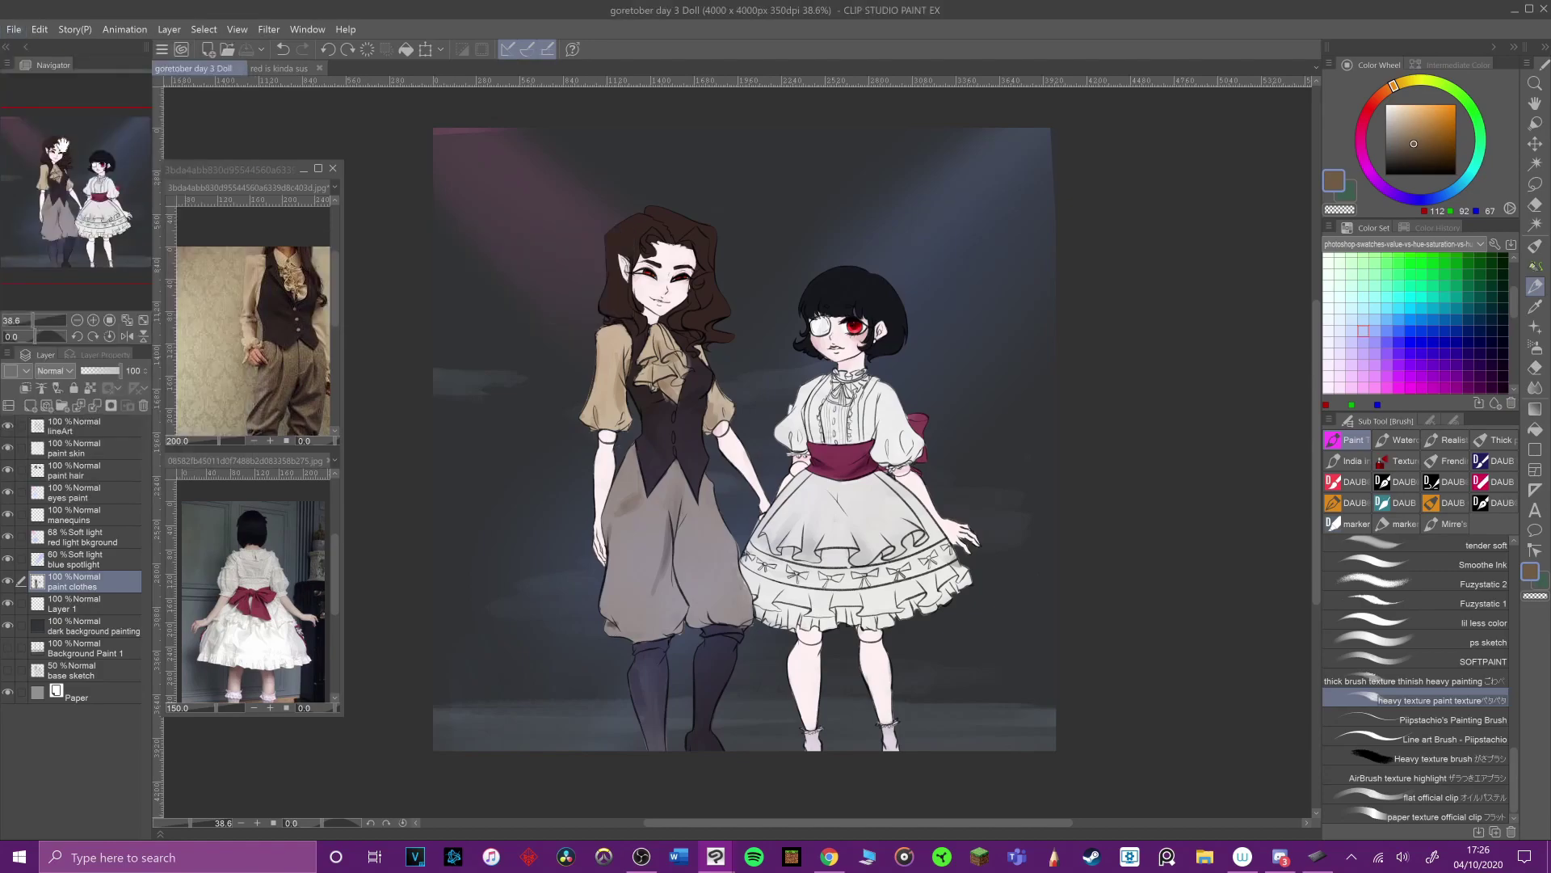
Step: Add a new layer directly above the red light background layer and name it "white spotlight"
click(30, 407)
drag(77, 584, 87, 531)
double_click(87, 542)
text(white spotlight)
key(Return)
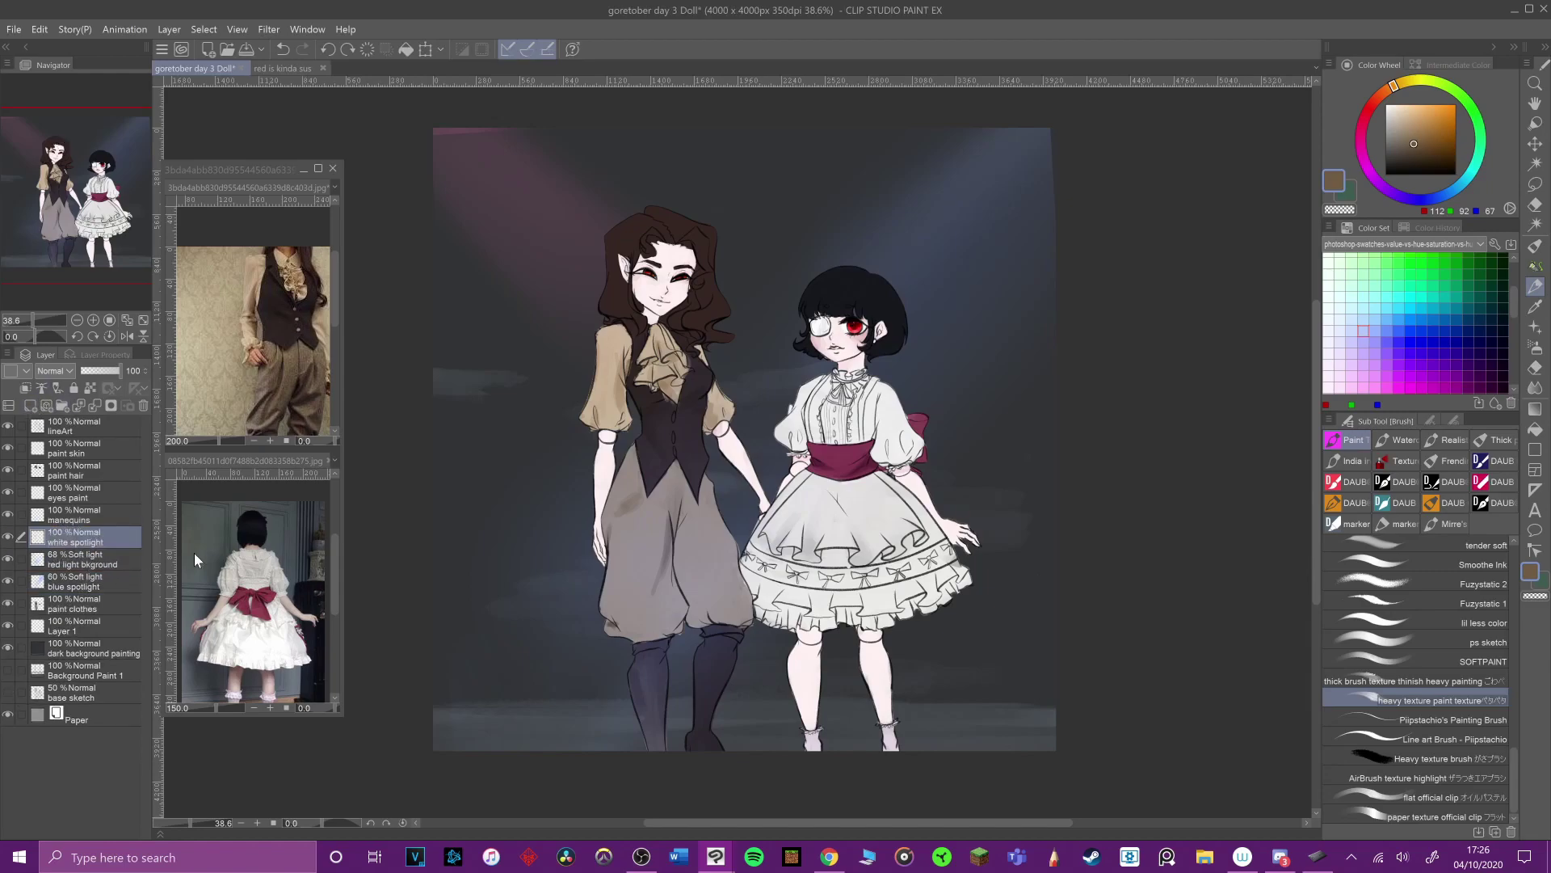
Step: Choose the Highlight airbrush, set the white spotlight layer to Soft light blending, and pick a near-white colour (RGB 242, 255, 254)
click(1536, 348)
click(1490, 530)
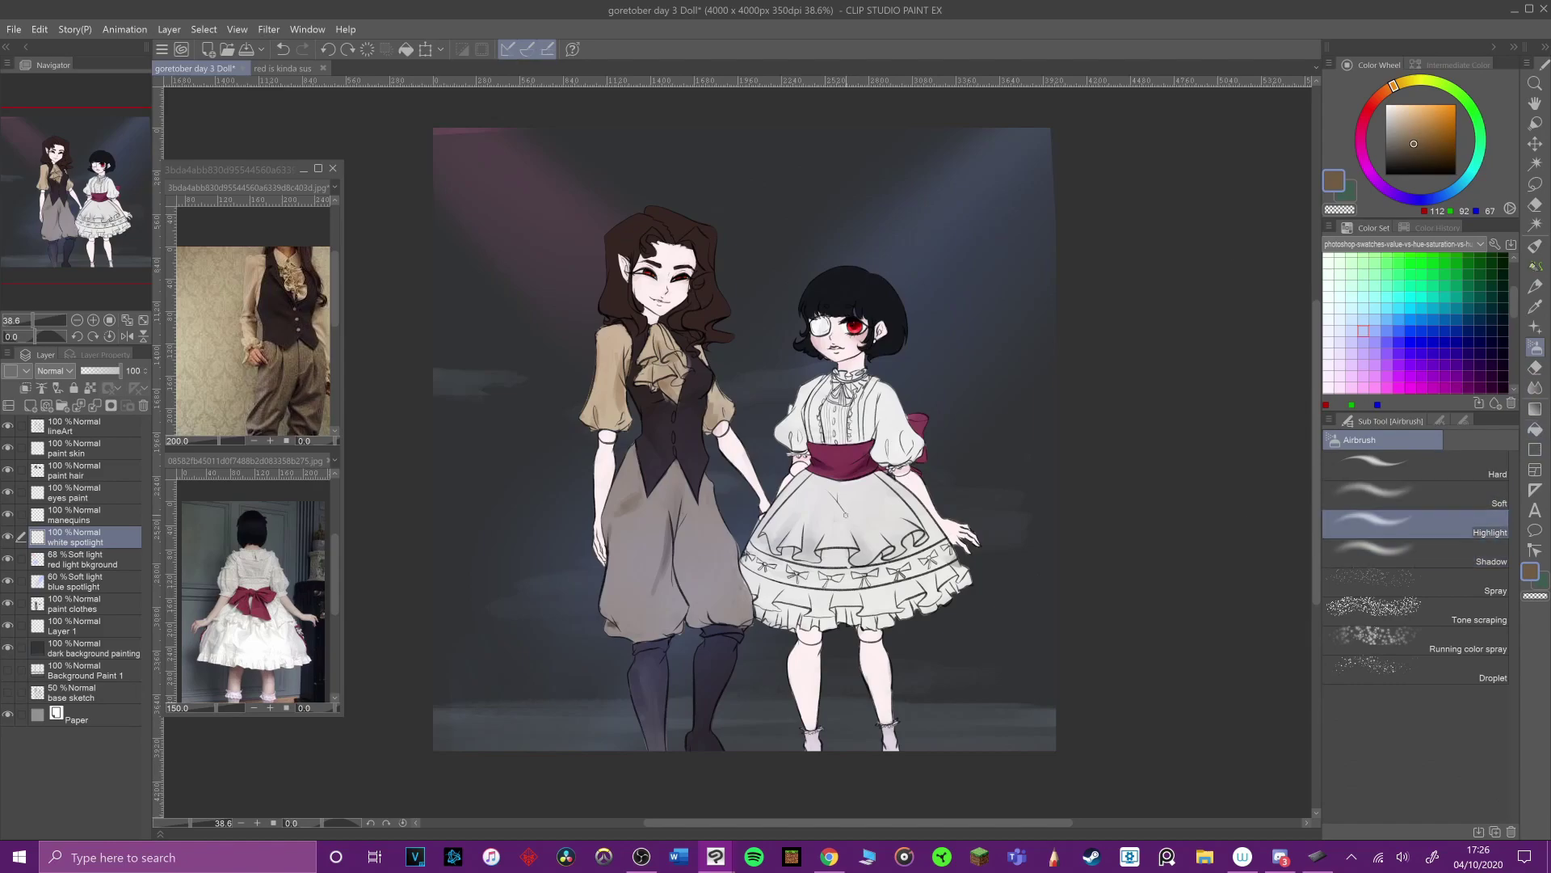
scroll(607, 421, up, 1)
drag(873, 413, 871, 444)
click(96, 579)
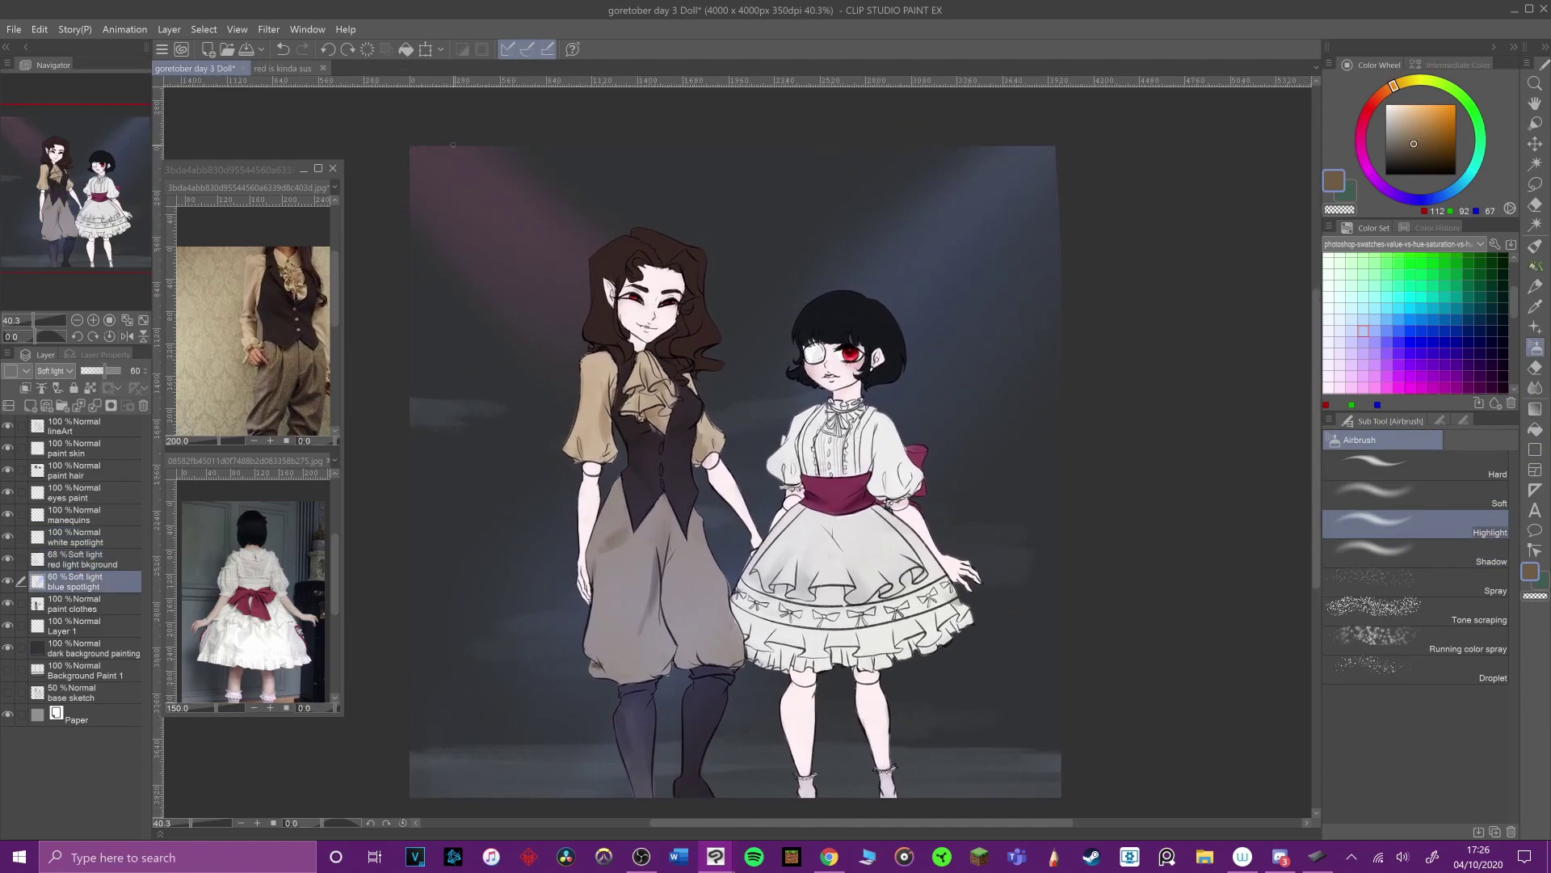
click(89, 537)
scroll(727, 352, down, 3)
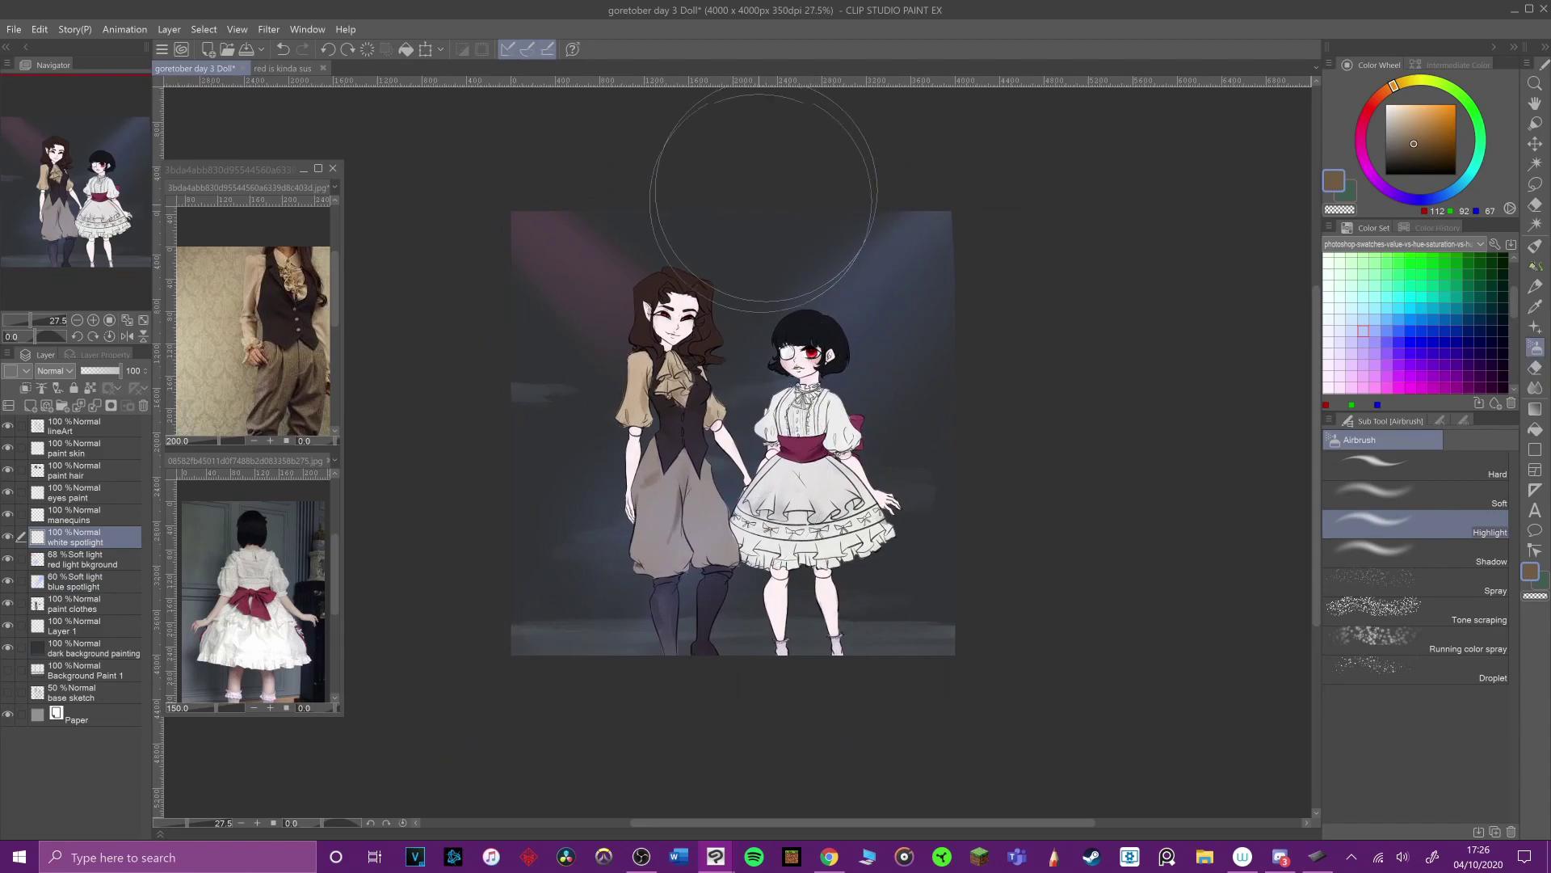
click(54, 370)
click(60, 569)
click(1328, 296)
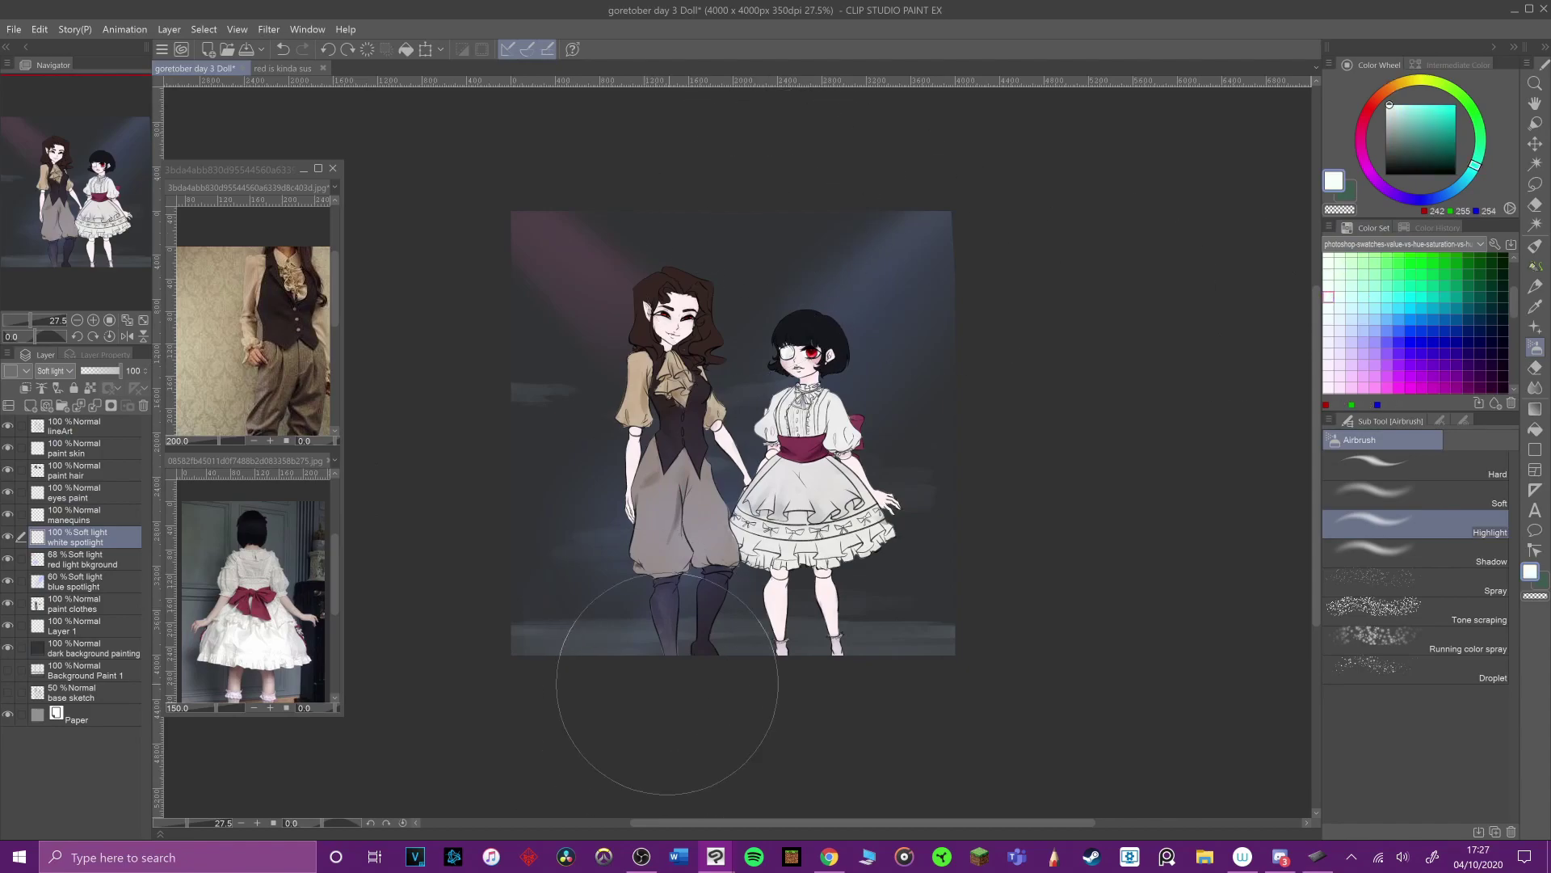
Step: Try to move the white spotlight layer above the line art at the top of the layer stack
key(ctrl+z)
drag(122, 536, 111, 426)
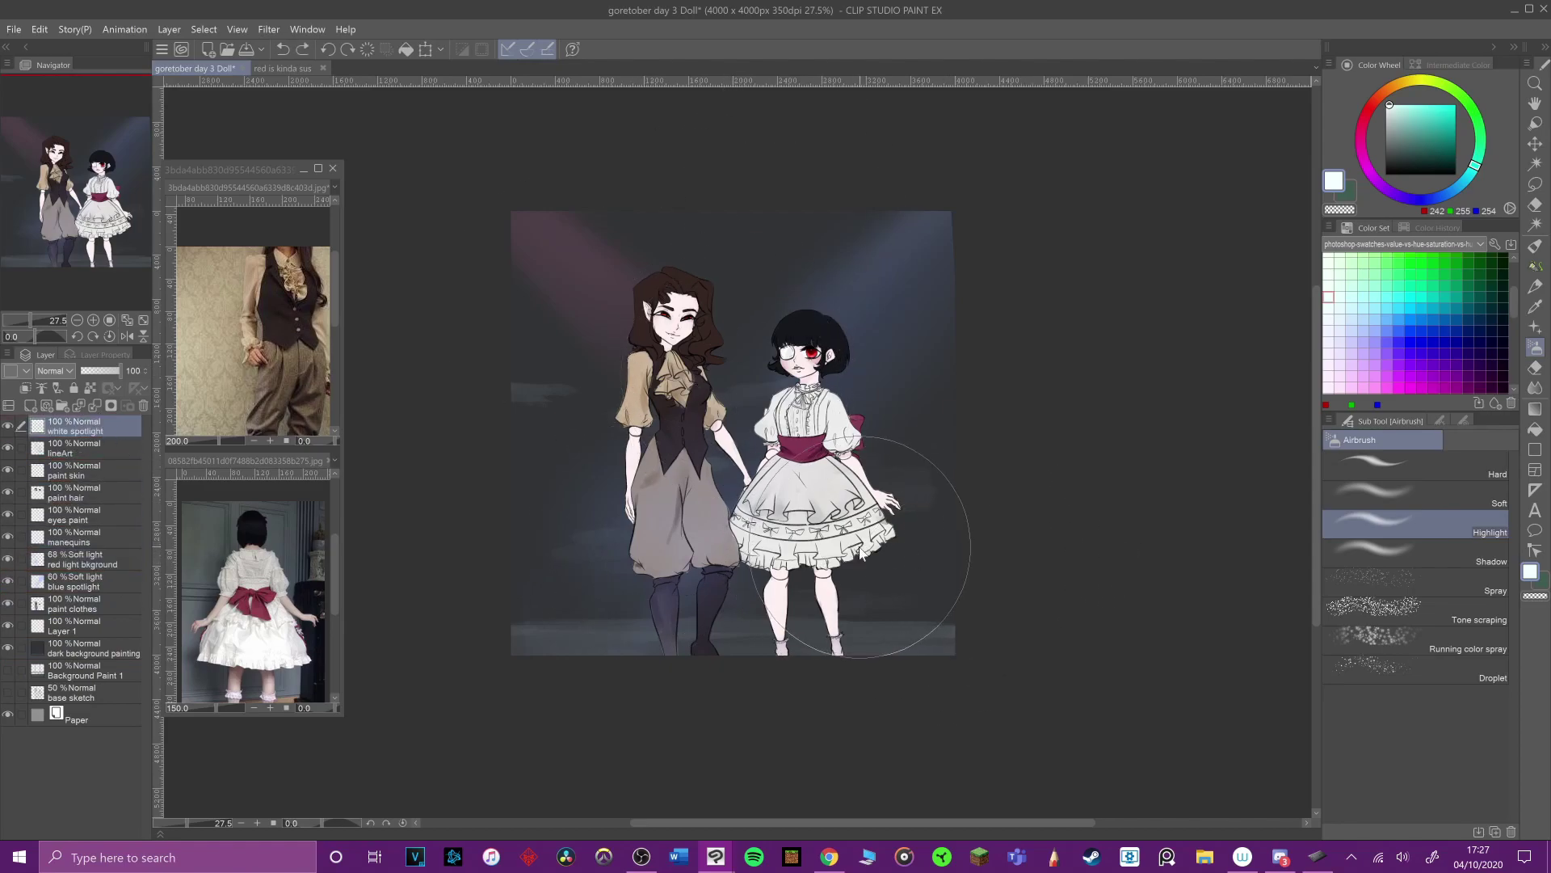
key(ctrl+z)
Step: Set the new layer below the mannequins layer to Hard light blending and pick pure white (RGB 255, 255, 255)
click(105, 582)
click(105, 537)
click(55, 371)
click(56, 597)
click(1386, 105)
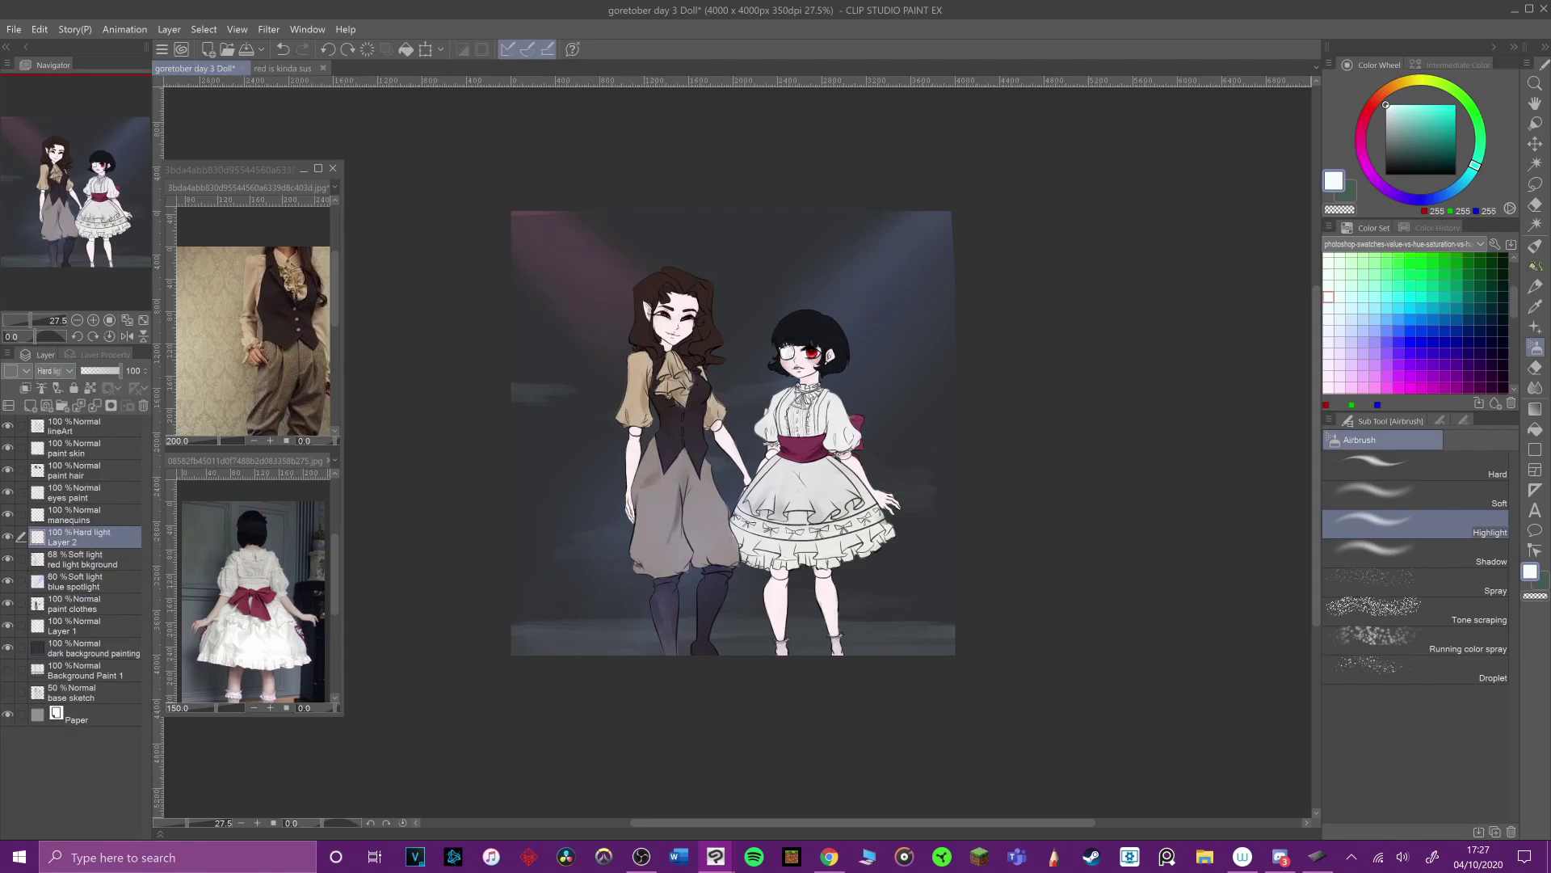
Step: Try painting a white beam over the dolls with the Shadow airbrush and the Highlight airbrush
click(1414, 553)
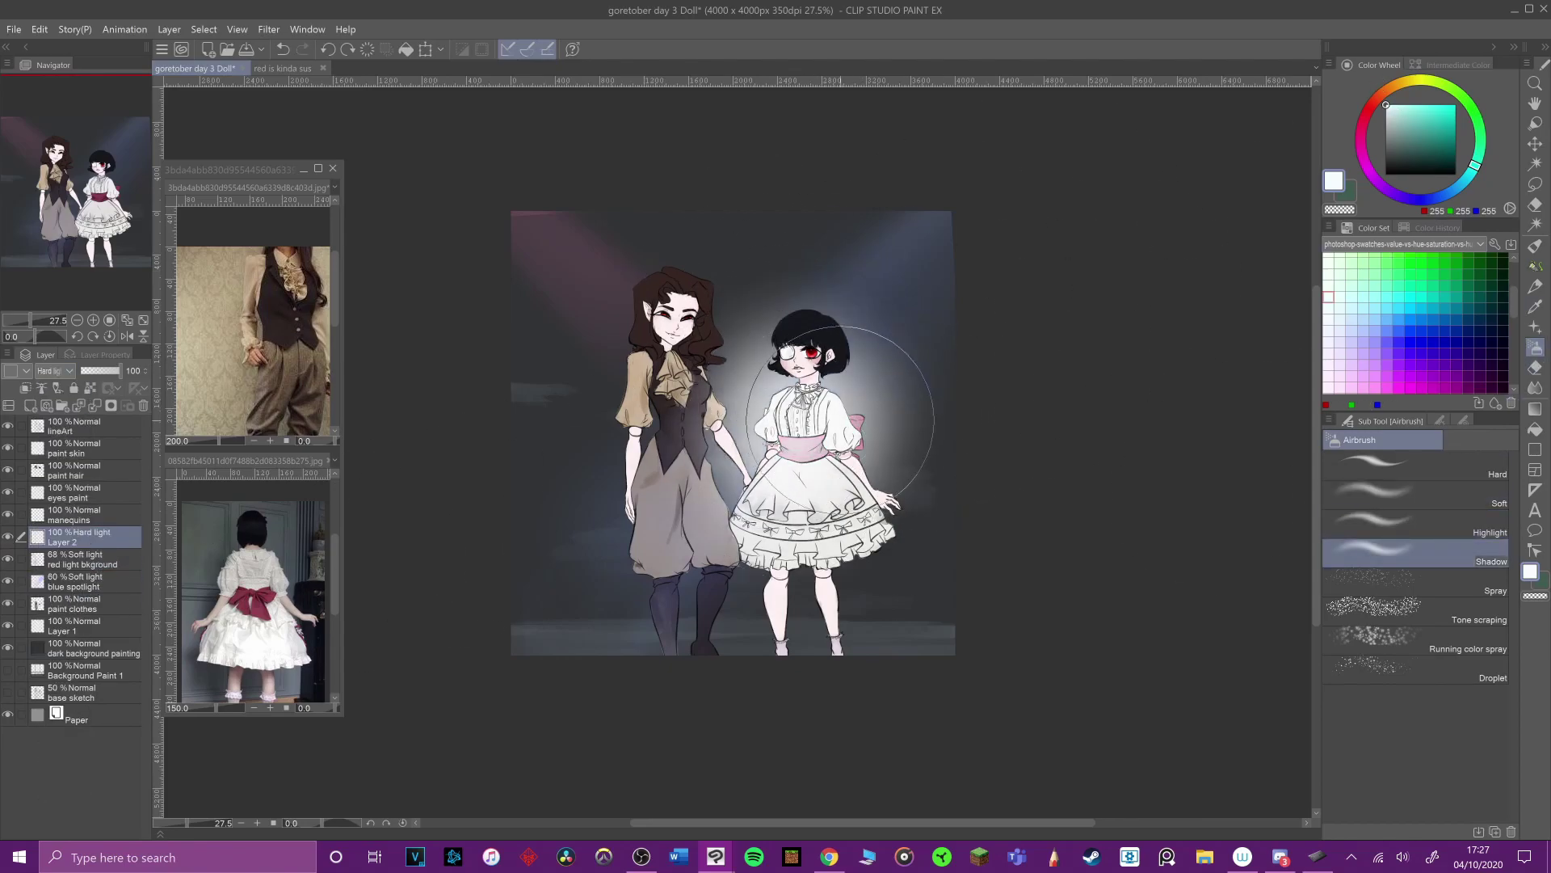
drag(705, 367, 620, 700)
key(ctrl+z)
click(1461, 523)
drag(745, 194, 677, 634)
key(ctrl+z)
Step: Try a large white beam with the Soft airbrush, with the Hard light layer's opacity at 37%
click(1414, 494)
mouse_move(738, 191)
mouse_down()
mouse_move(731, 162)
mouse_move(734, 752)
mouse_up()
click(95, 370)
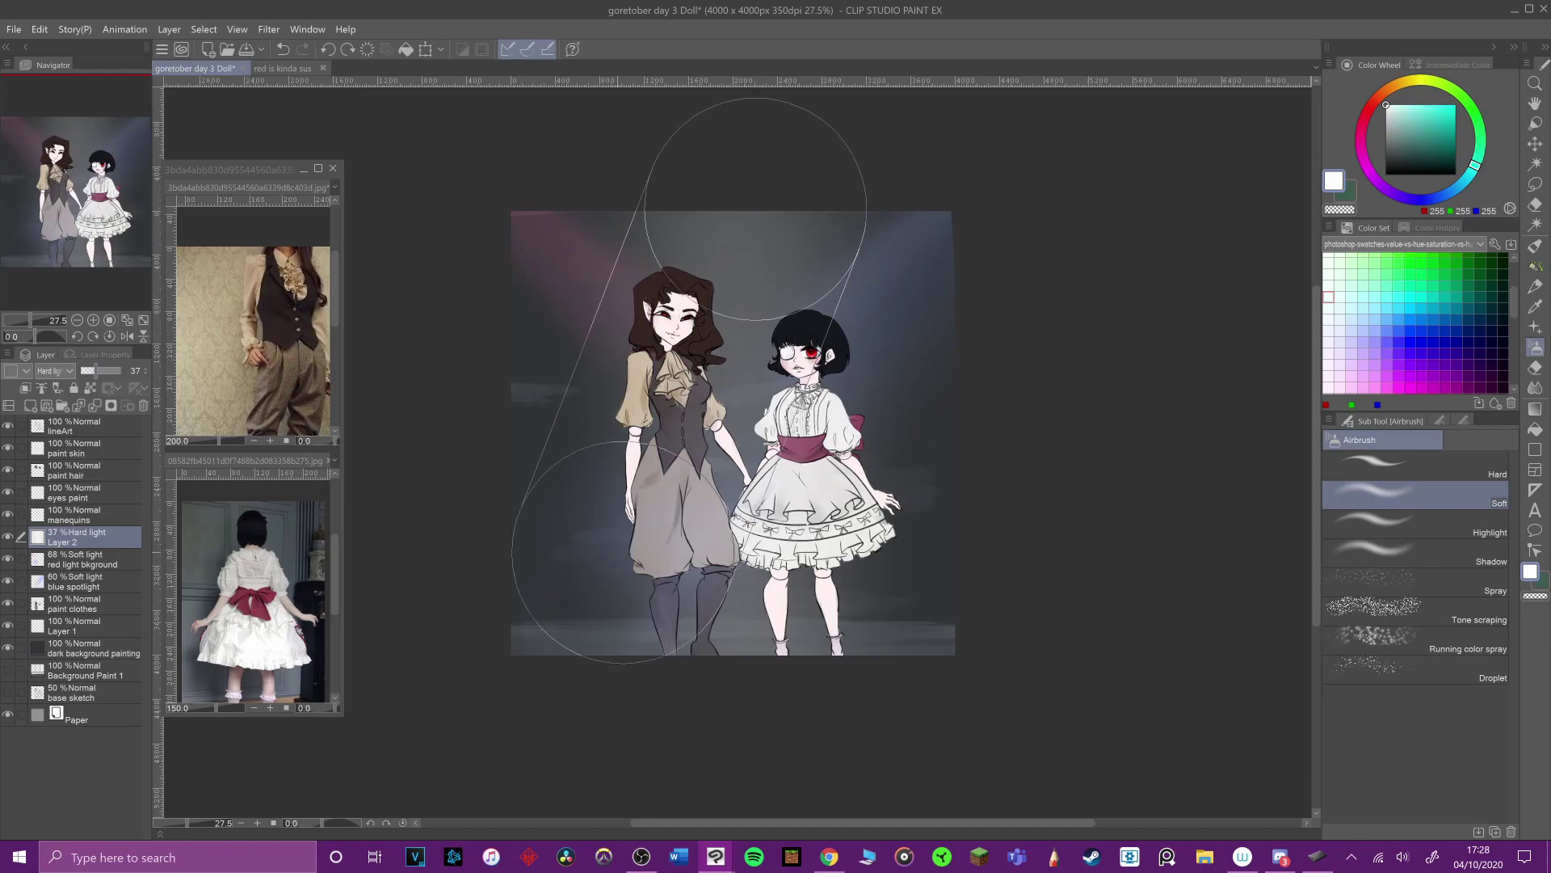
key(ctrl+z)
key(ctrl+z)
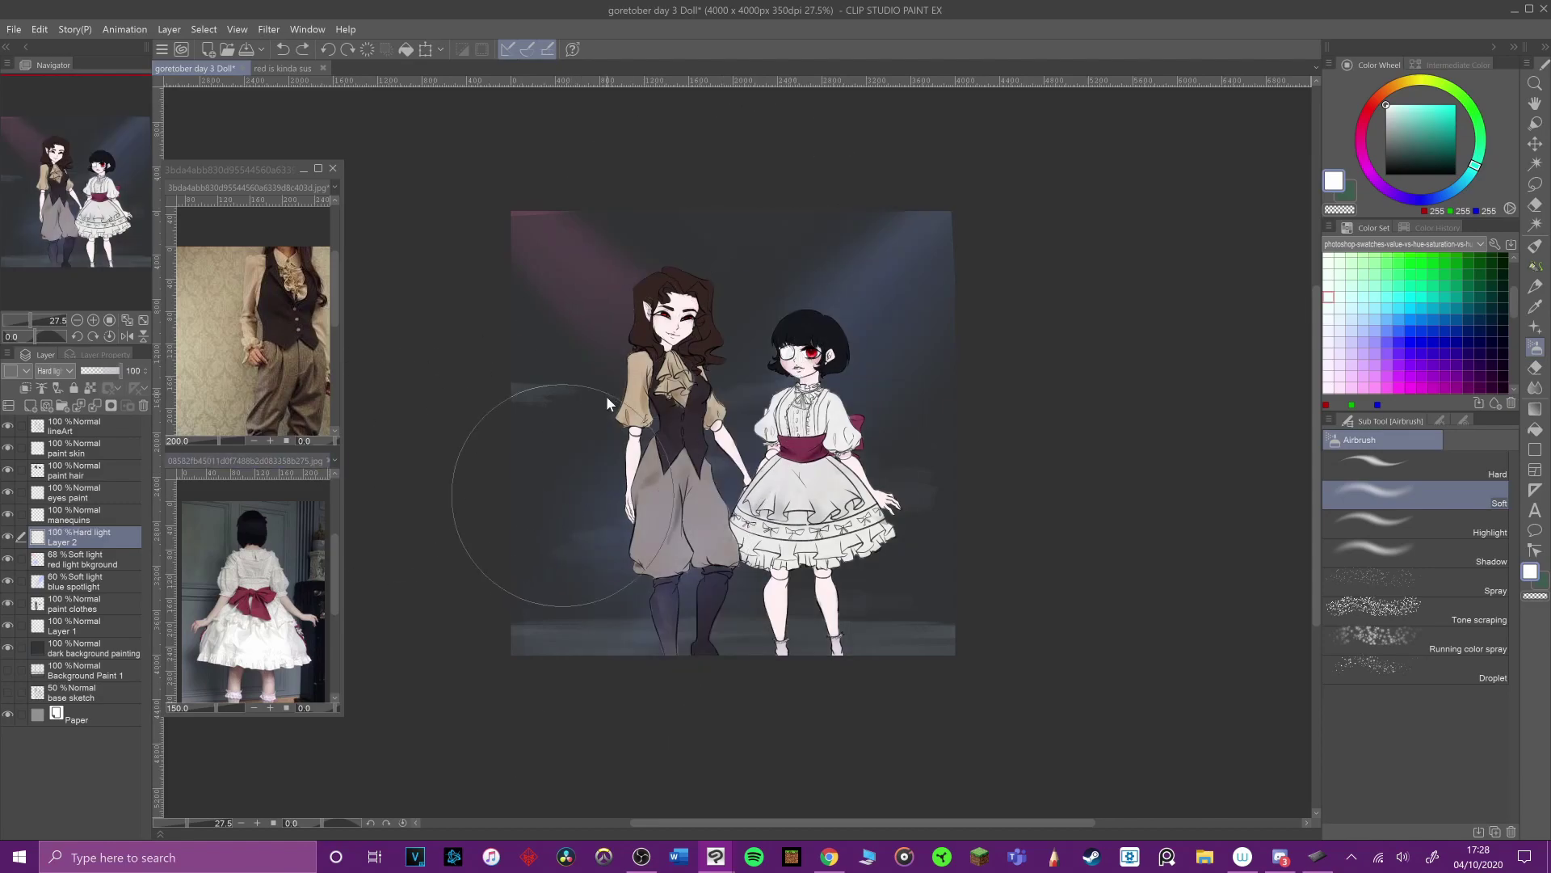
Step: Try several white Soft airbrush beams fanning from the canvas's upper centre down to the floor on the Hard light layer
drag(763, 203, 575, 638)
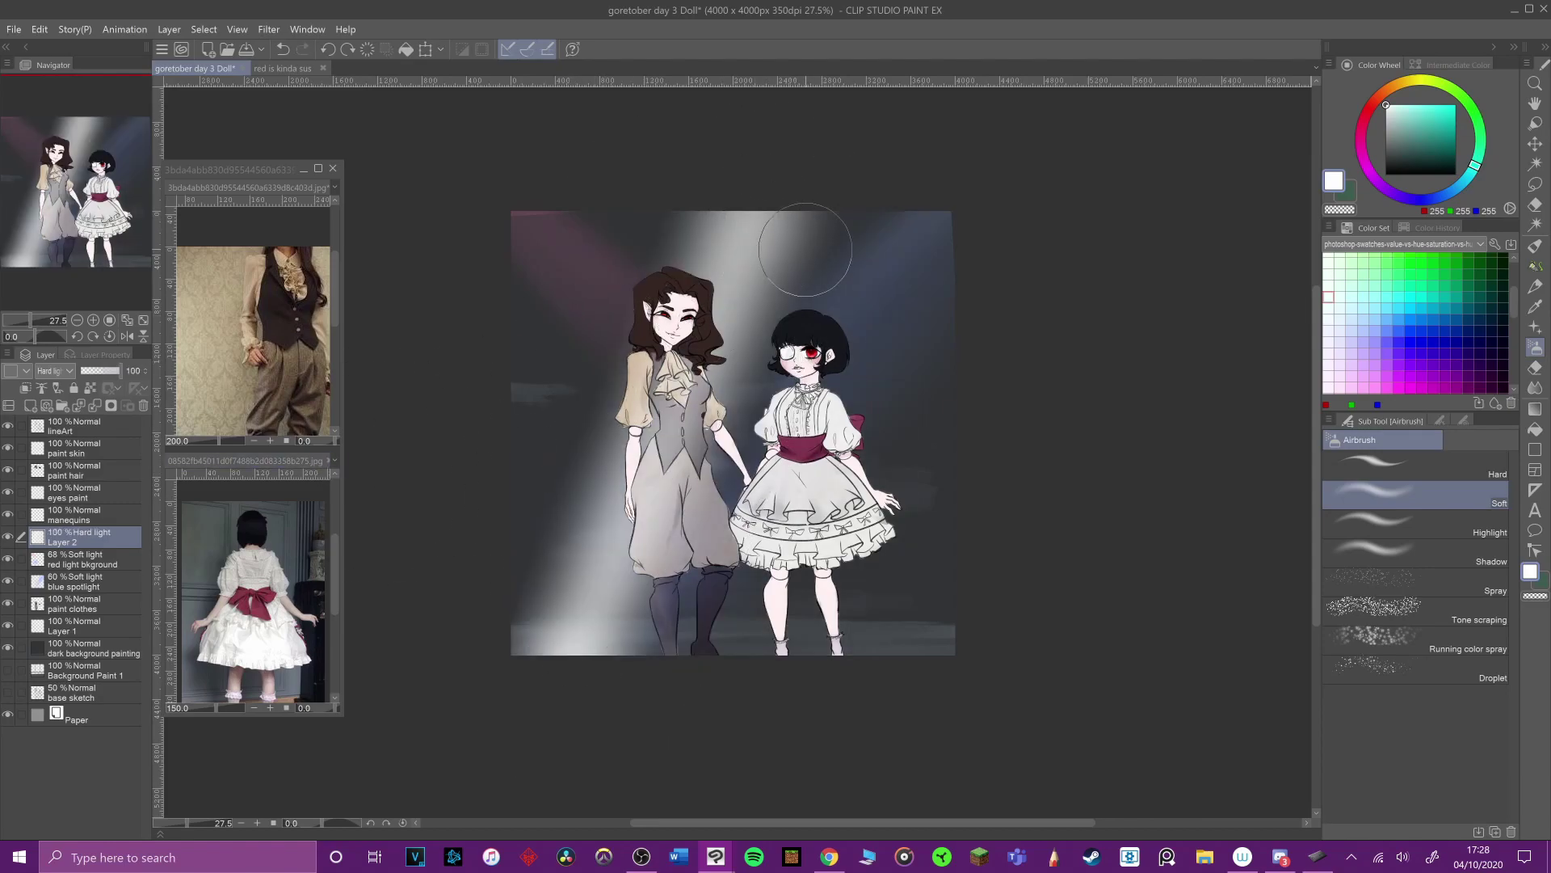
key(ctrl+z)
mouse_move(737, 205)
mouse_down()
mouse_move(752, 263)
mouse_move(728, 457)
mouse_up()
drag(703, 180, 567, 638)
mouse_move(743, 202)
mouse_down()
mouse_move(779, 363)
mouse_move(873, 602)
mouse_up()
key(ctrl+z)
key(ctrl+z)
key(ctrl+z)
Step: Try airbrushing a white glow across the floor around the dolls' feet
mouse_move(537, 638)
mouse_down()
mouse_move(716, 627)
mouse_move(959, 657)
mouse_up()
mouse_move(652, 606)
mouse_down()
mouse_move(727, 594)
mouse_move(732, 554)
mouse_up()
key(ctrl+z)
key(ctrl+z)
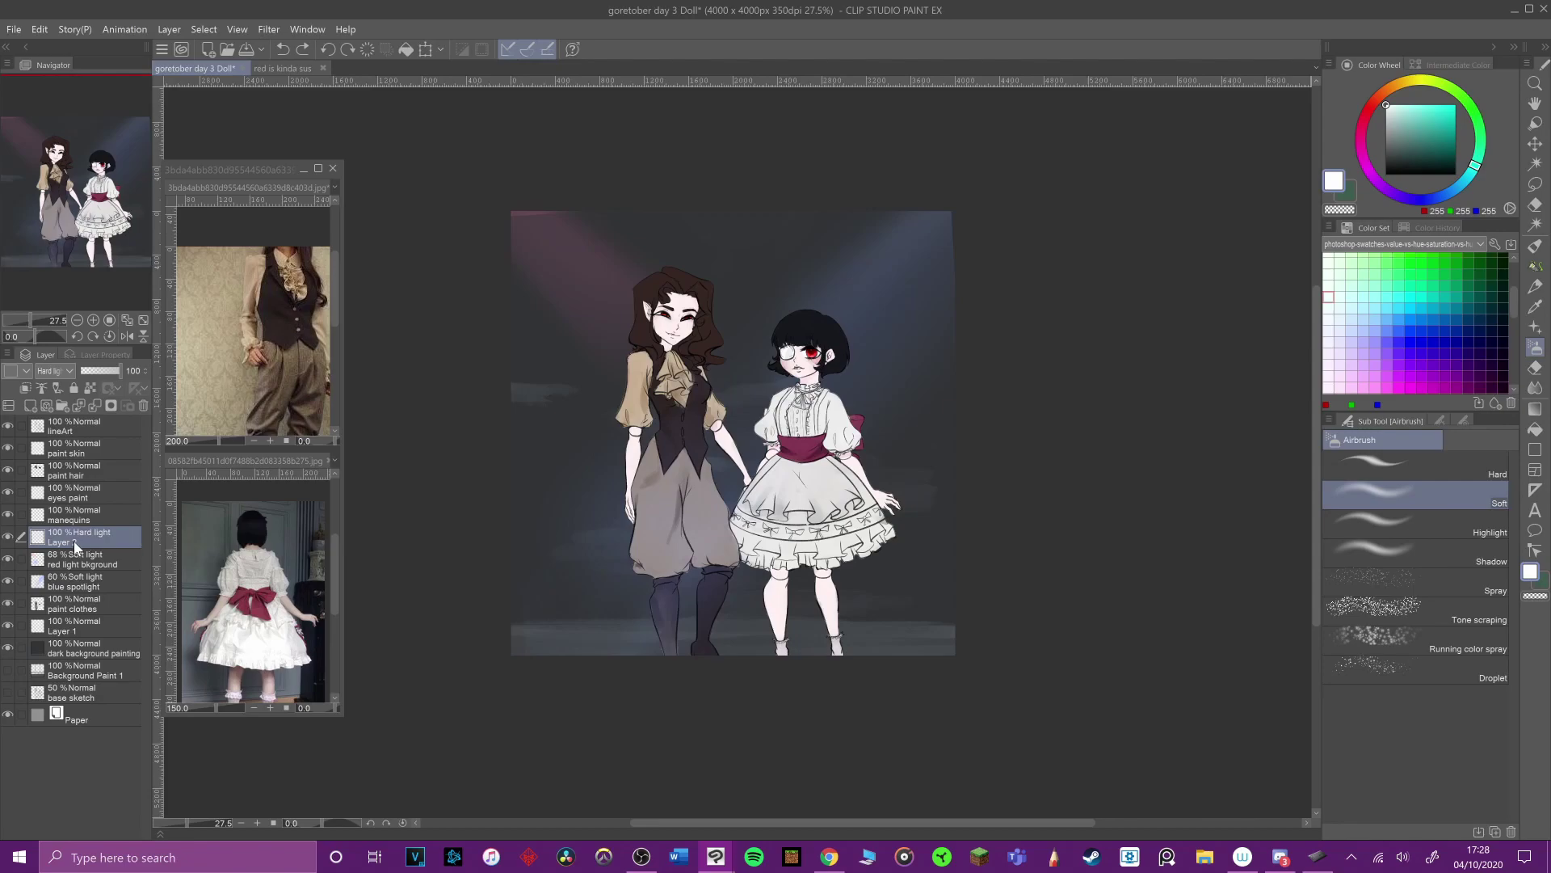
Step: Rename the Hard light layer as "white light" and set its blending mode to Soft light
double_click(72, 542)
text(w)
right_click(607, 633)
key(i)
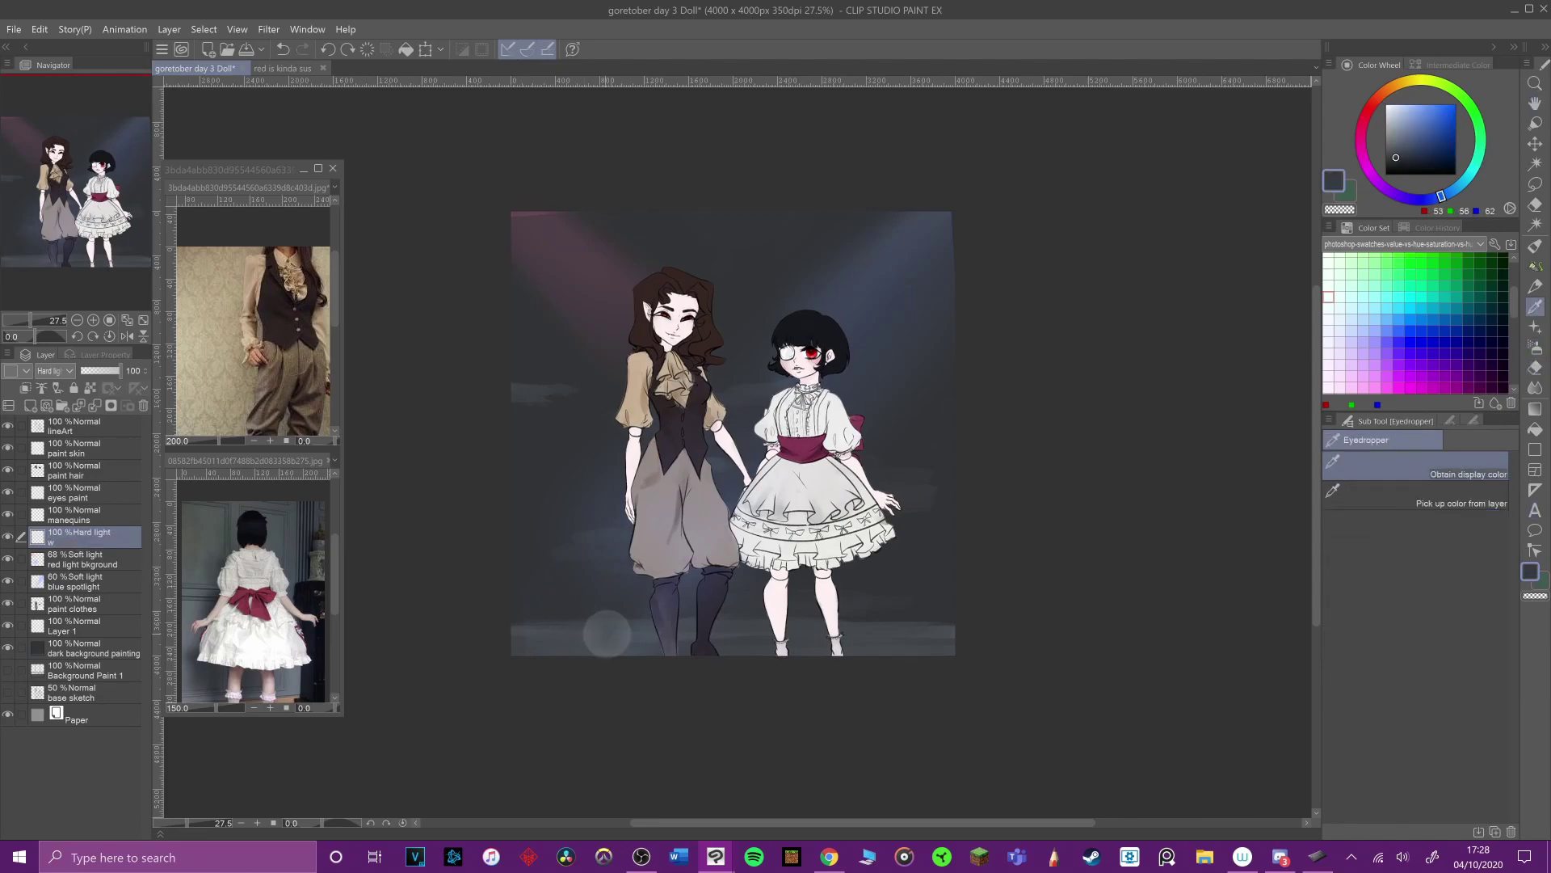
key(t)
text(hite lig)
right_click(99, 540)
click(63, 371)
click(70, 582)
Step: Airbrush straight white beams from the canvas's upper centre to the floor with the Soft airbrush, and undo the last one
click(1535, 346)
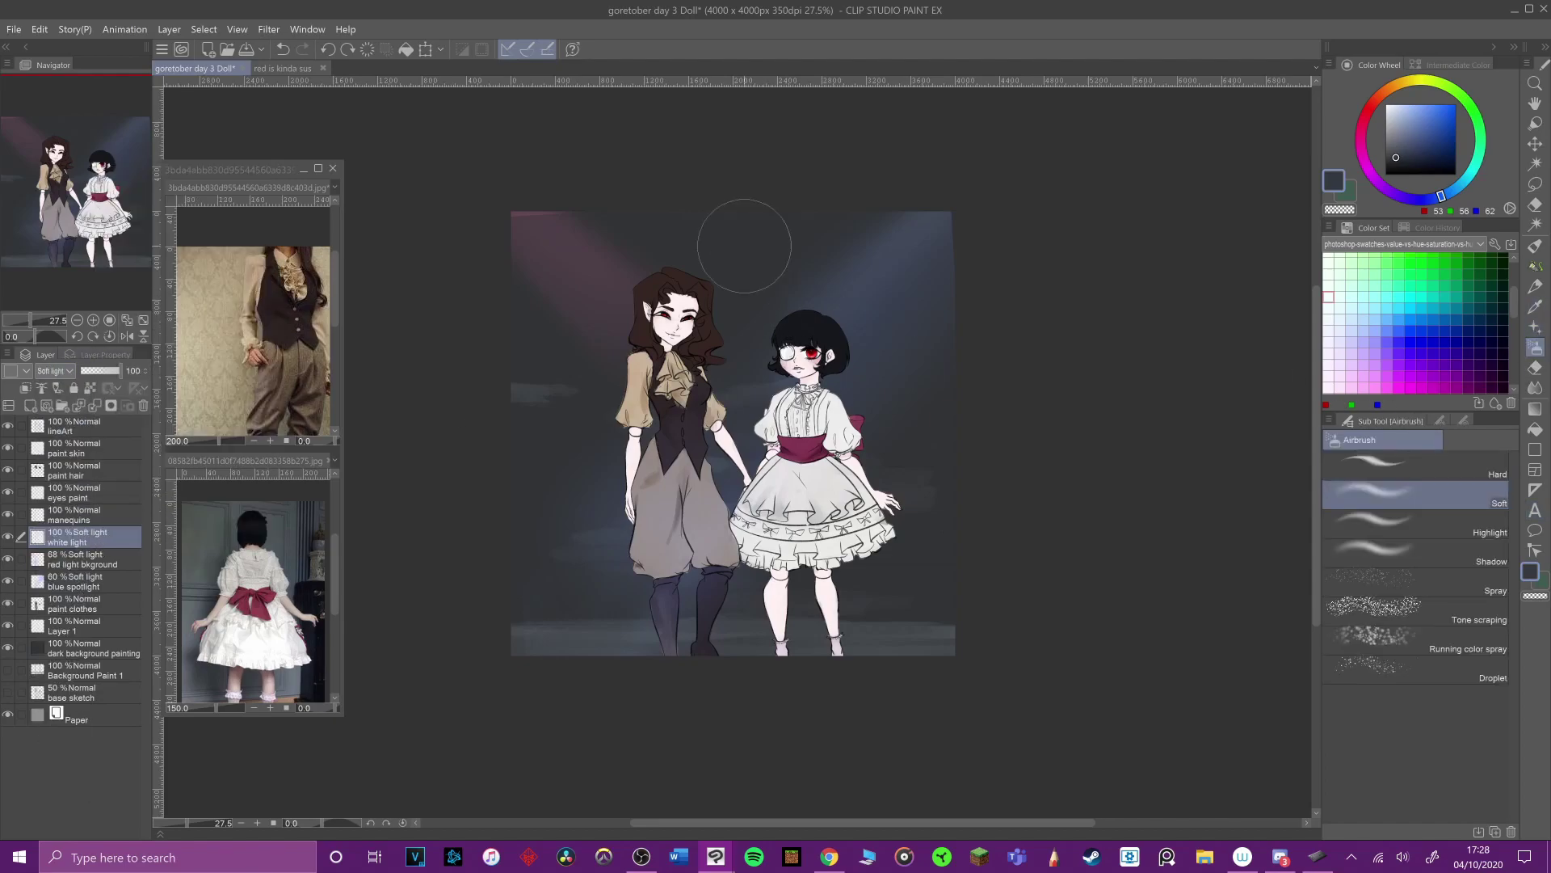
click(1391, 111)
click(1386, 104)
click(748, 206)
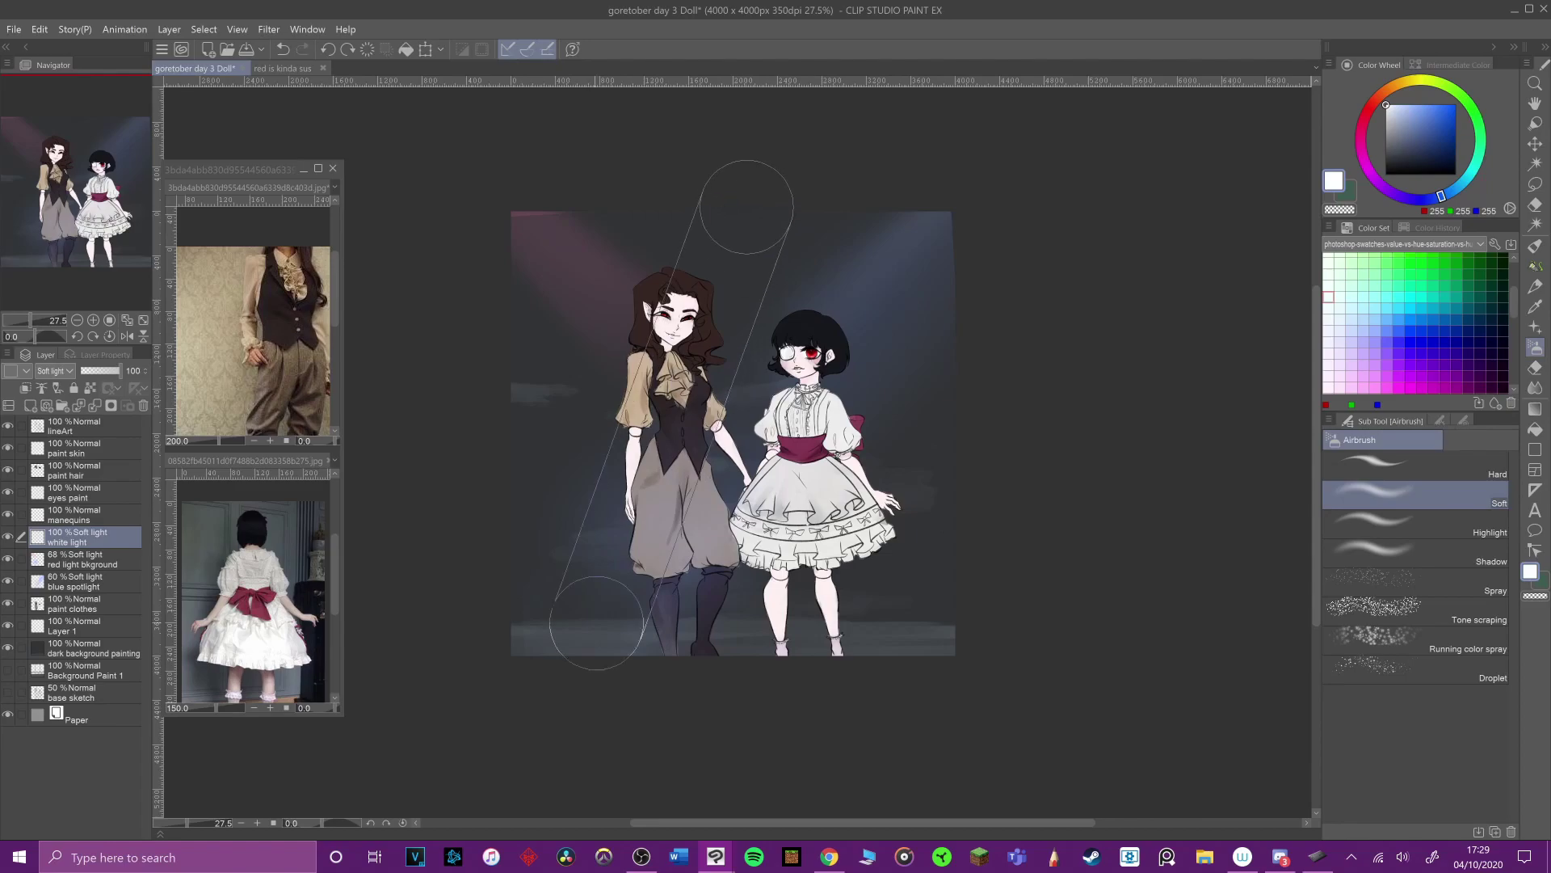
shift+click(597, 612)
click(736, 214)
shift+click(847, 649)
key(ctrl+z)
Step: Paint white beams fanning down to the floor with a smaller airbrush, and dab a purple-grey sampled from the red beam over the blue beam
key([)
key([)
key([)
mouse_move(742, 214)
mouse_down()
mouse_move(871, 670)
mouse_move(677, 653)
mouse_up()
mouse_move(717, 439)
mouse_down()
mouse_move(744, 566)
mouse_move(777, 613)
mouse_move(756, 658)
mouse_up()
drag(718, 355, 590, 651)
drag(663, 404, 541, 650)
drag(760, 390, 880, 656)
alt+click(563, 234)
click(871, 314)
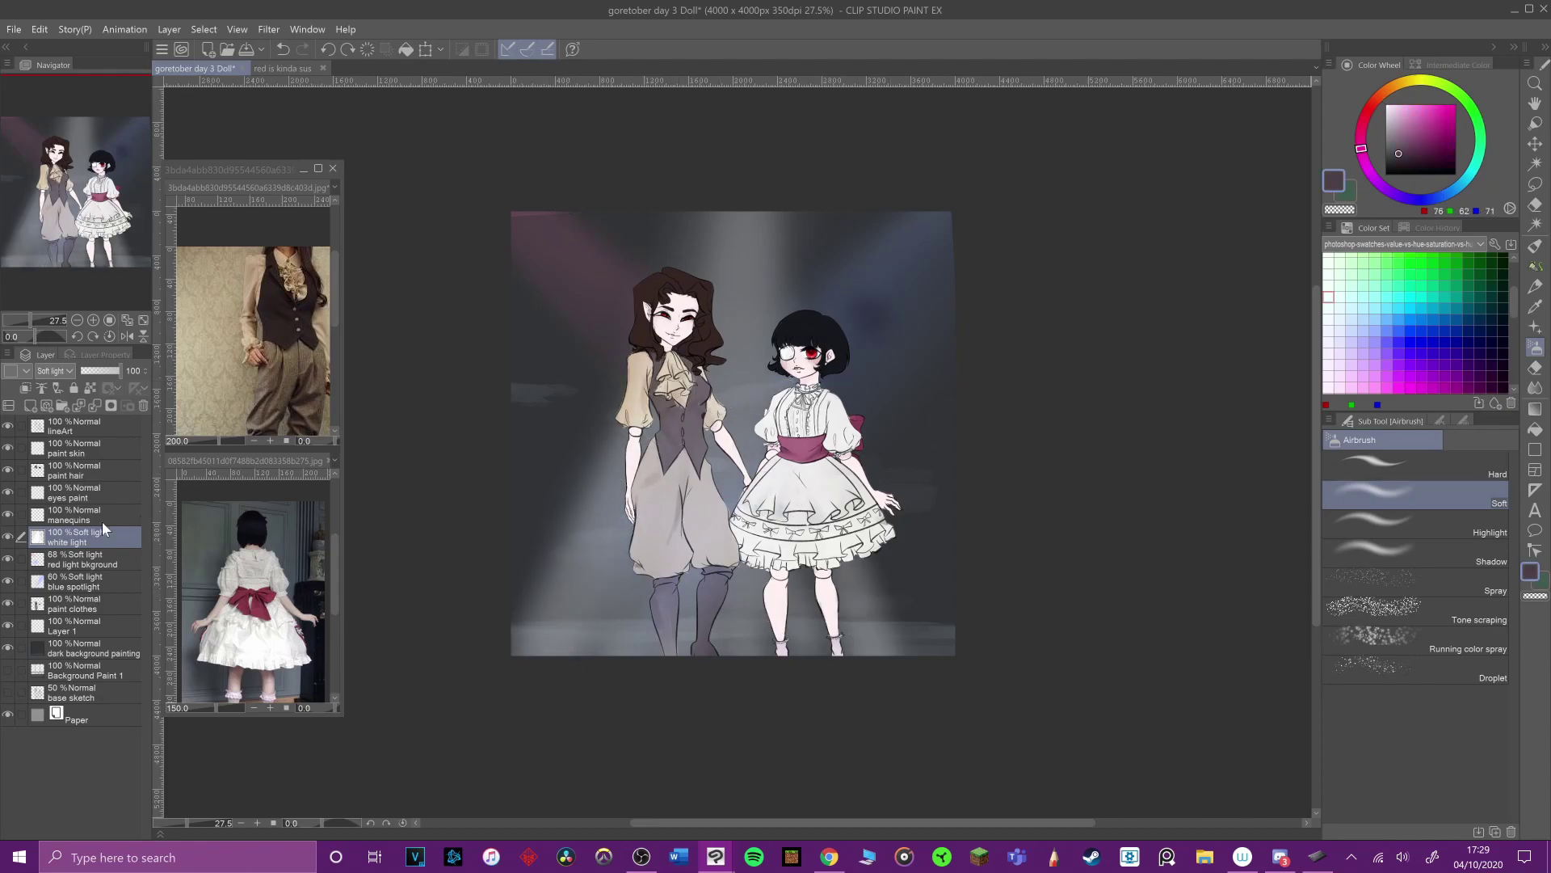
Step: Hide the white light layer and select the dark background painting layer
click(96, 581)
click(89, 538)
click(8, 537)
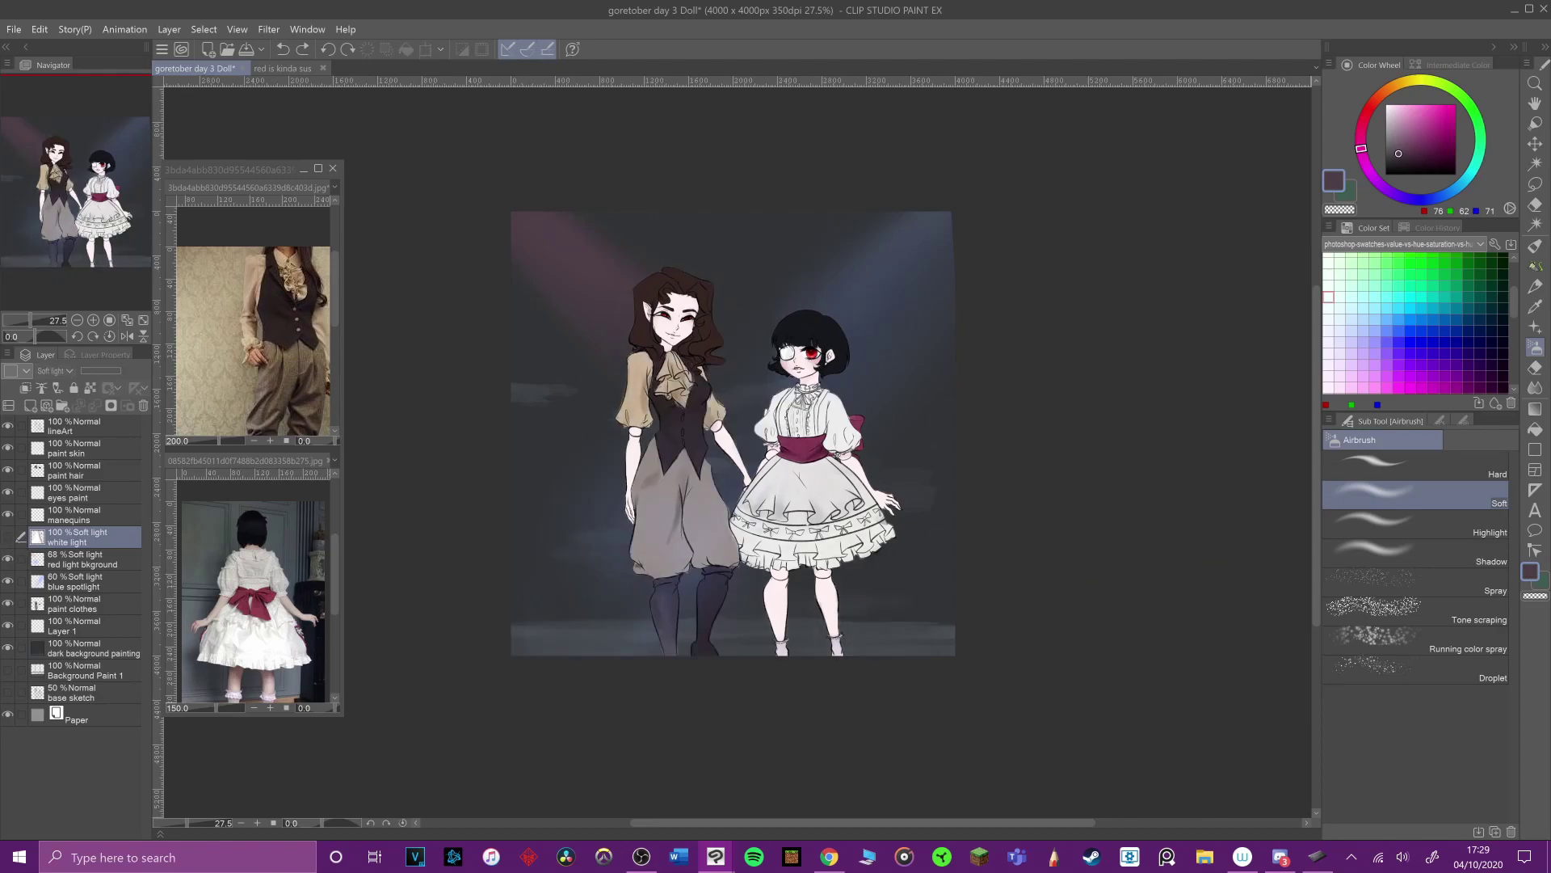
scroll(813, 459, up, 1)
click(101, 655)
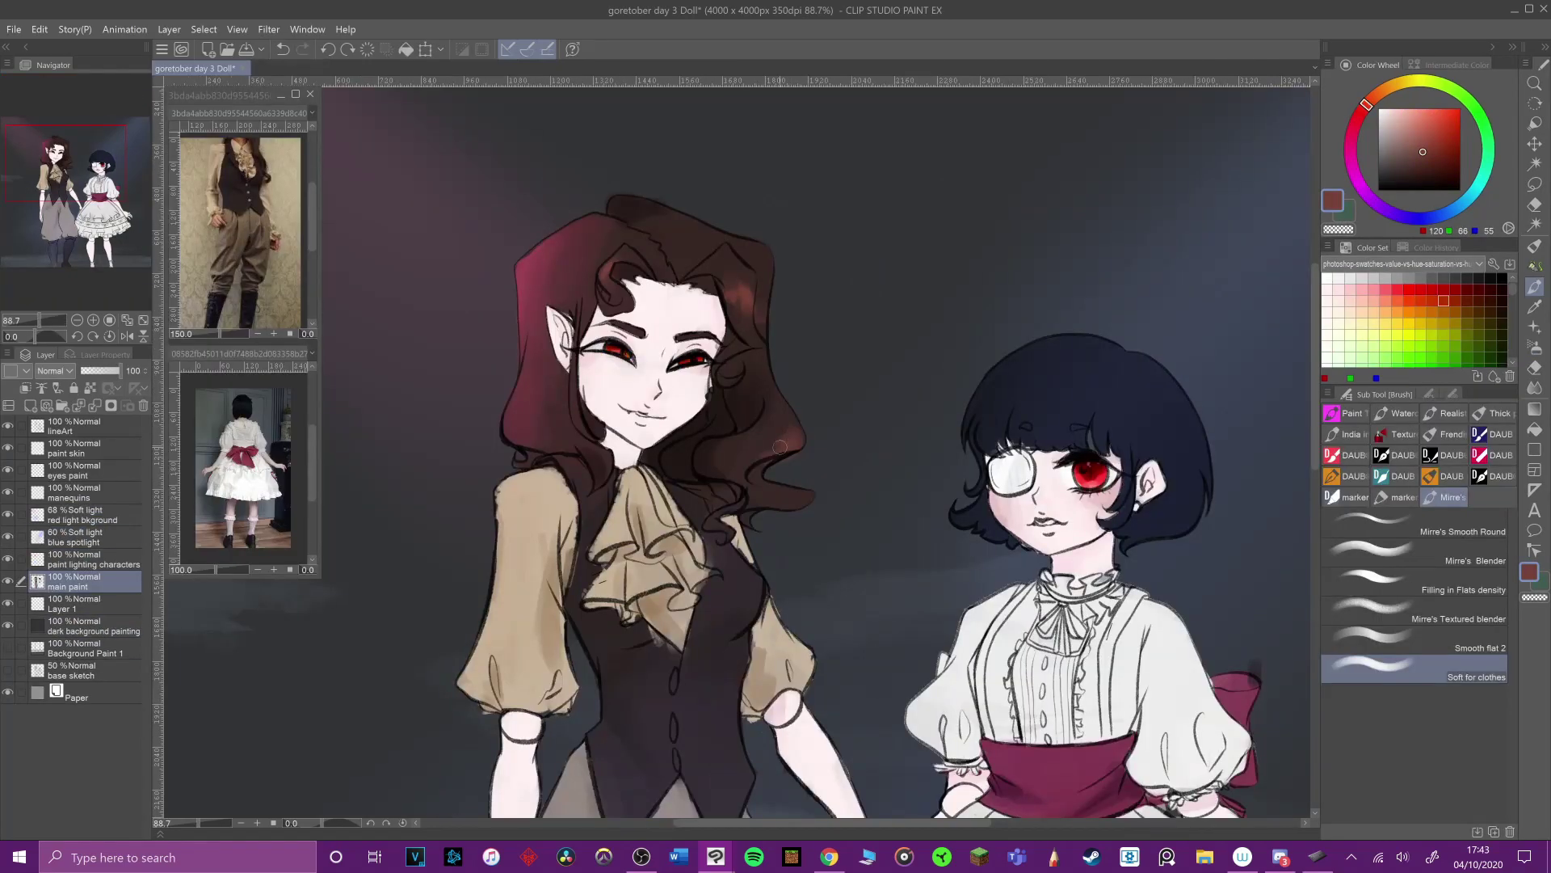
Step: Sample dark and reddish browns from the taller doll's hair and switch to the flat official clip brush in the Paint group
alt+click(758, 426)
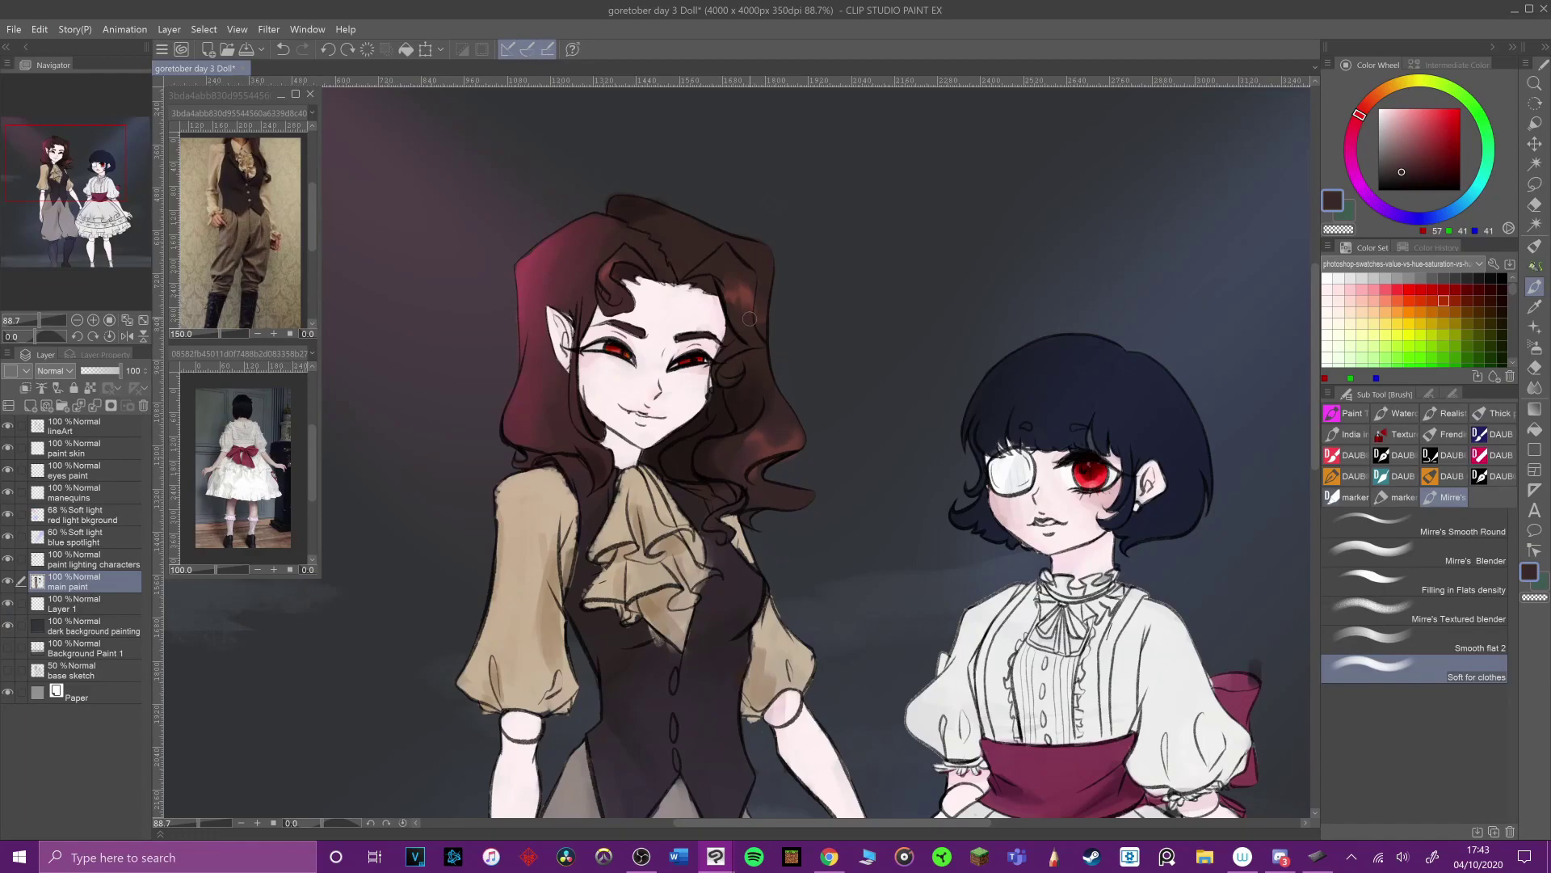
alt+click(608, 273)
click(1345, 413)
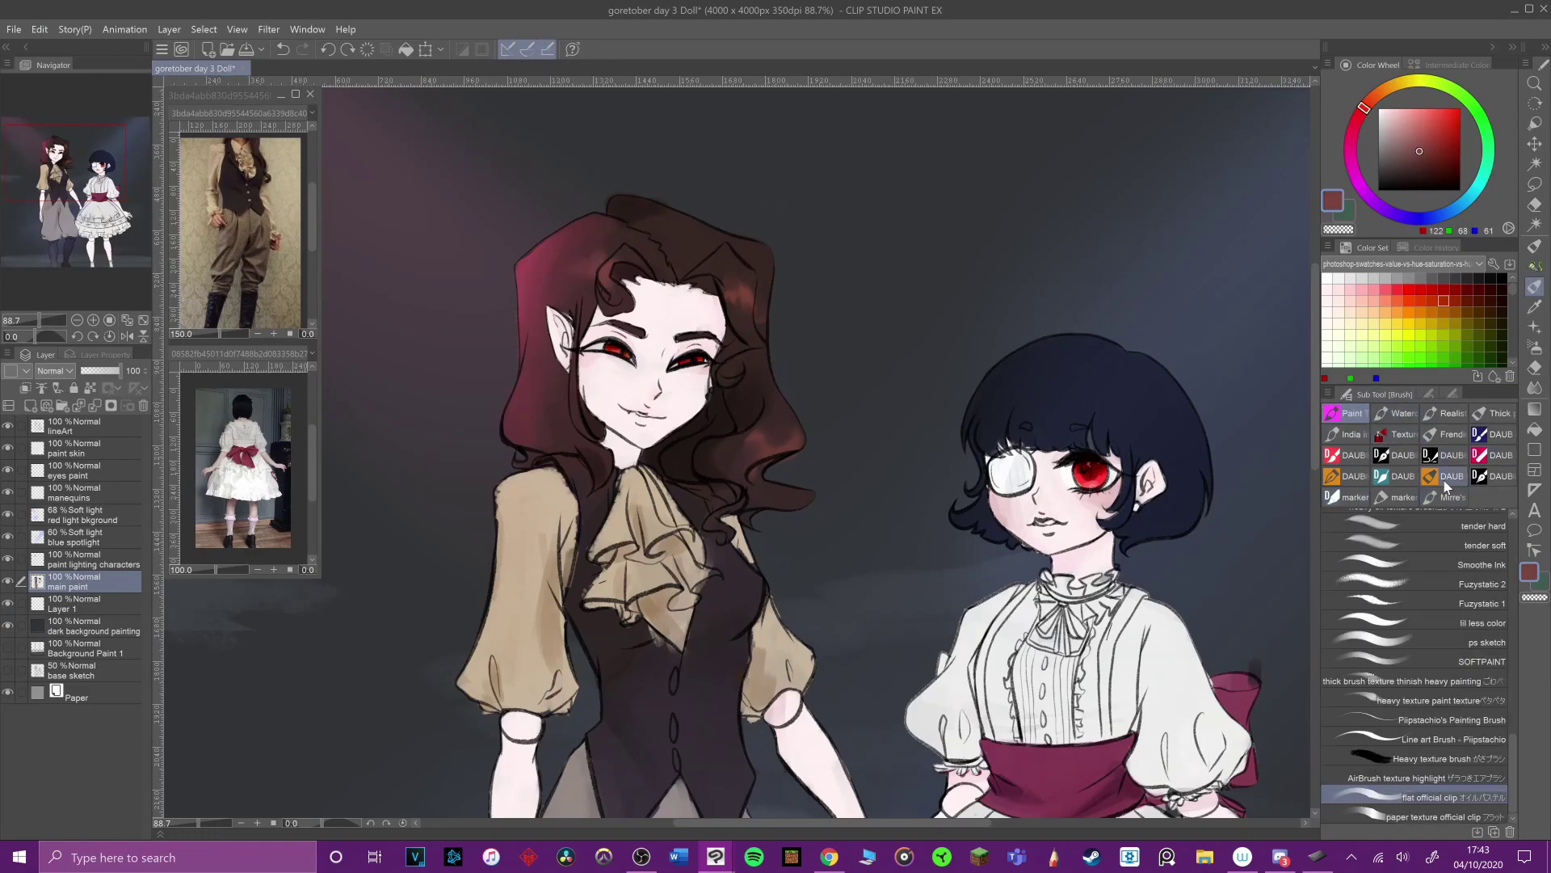
Step: Shade the taller character's brown hair with tones sampled from it and paint a dark ribbon on the girl's collar bow
alt+click(742, 308)
drag(744, 289, 748, 281)
alt+click(678, 215)
drag(606, 204, 659, 193)
drag(1062, 583, 1046, 632)
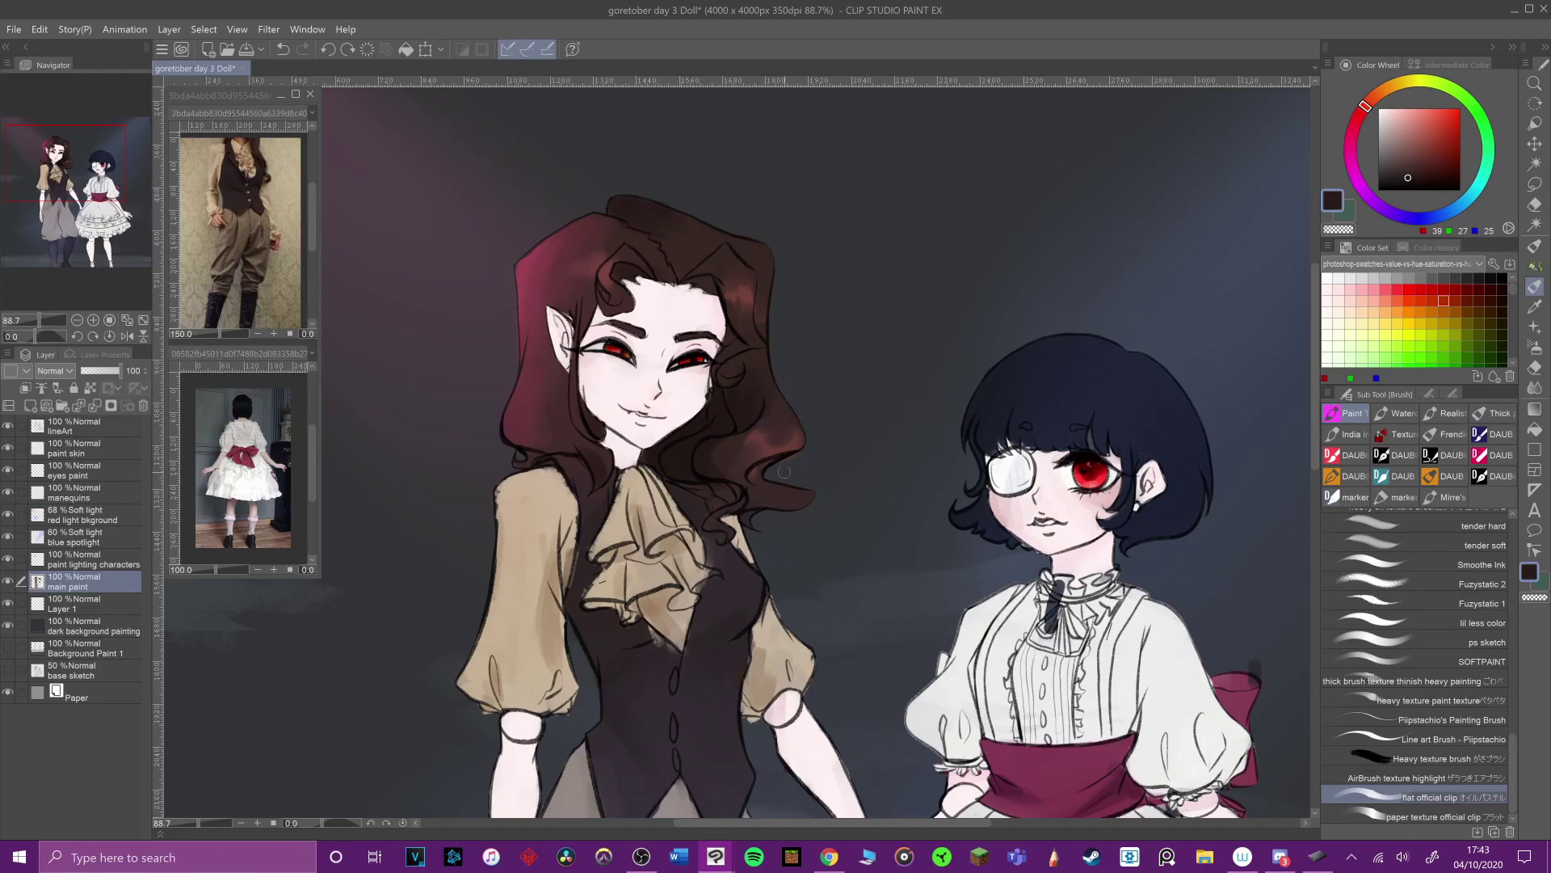
Step: Darken the brown hair around the taller character's neck with sampled dark tones and near-black
alt+click(589, 526)
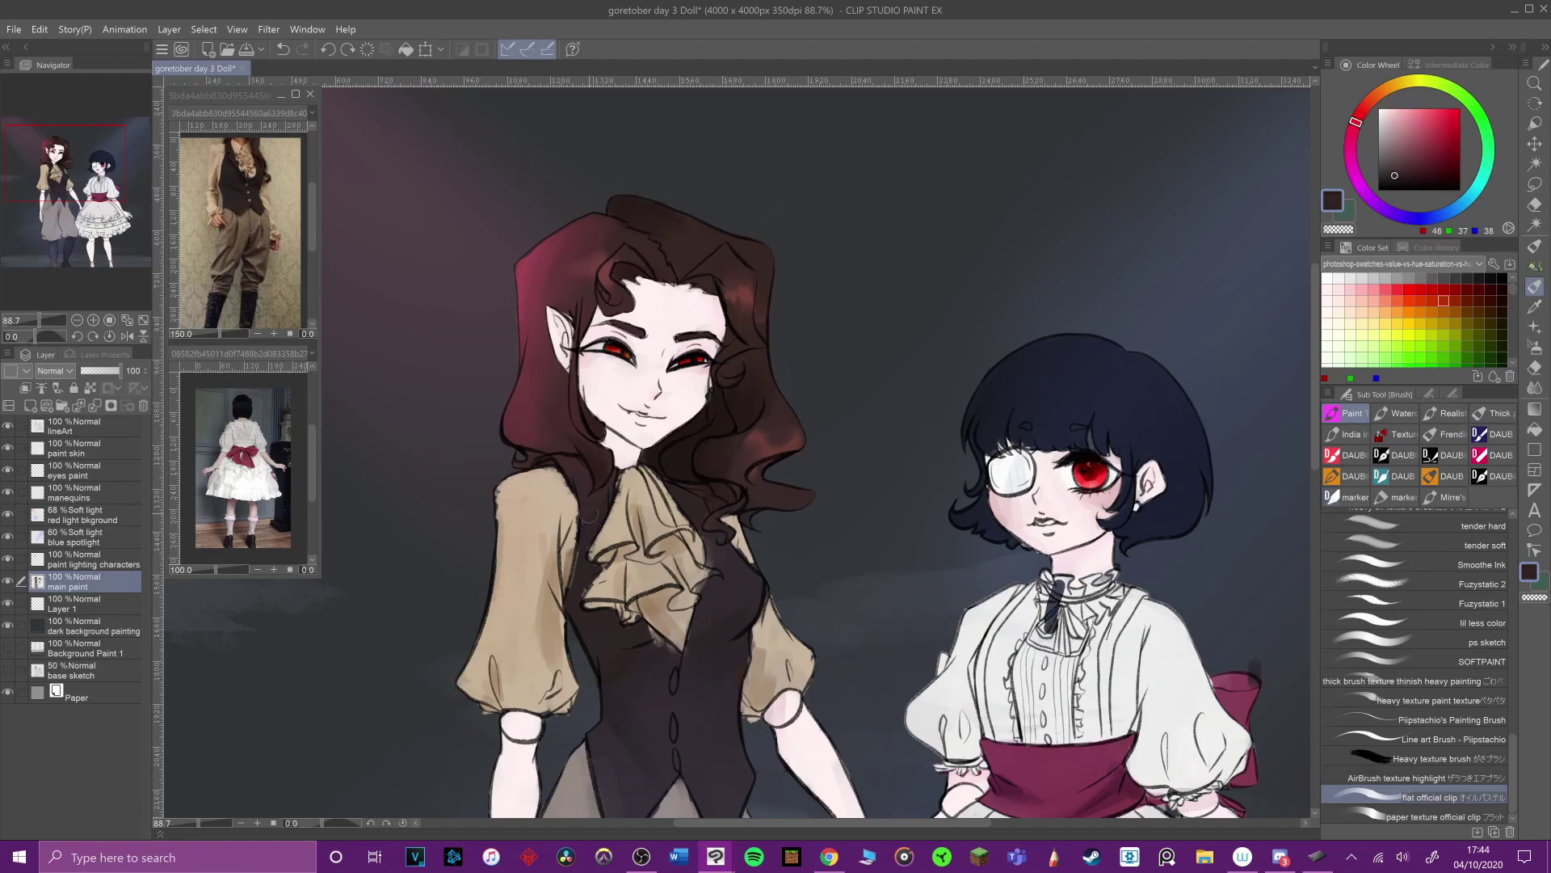
alt+click(534, 463)
drag(1406, 181, 1406, 292)
key(alt+Tab)
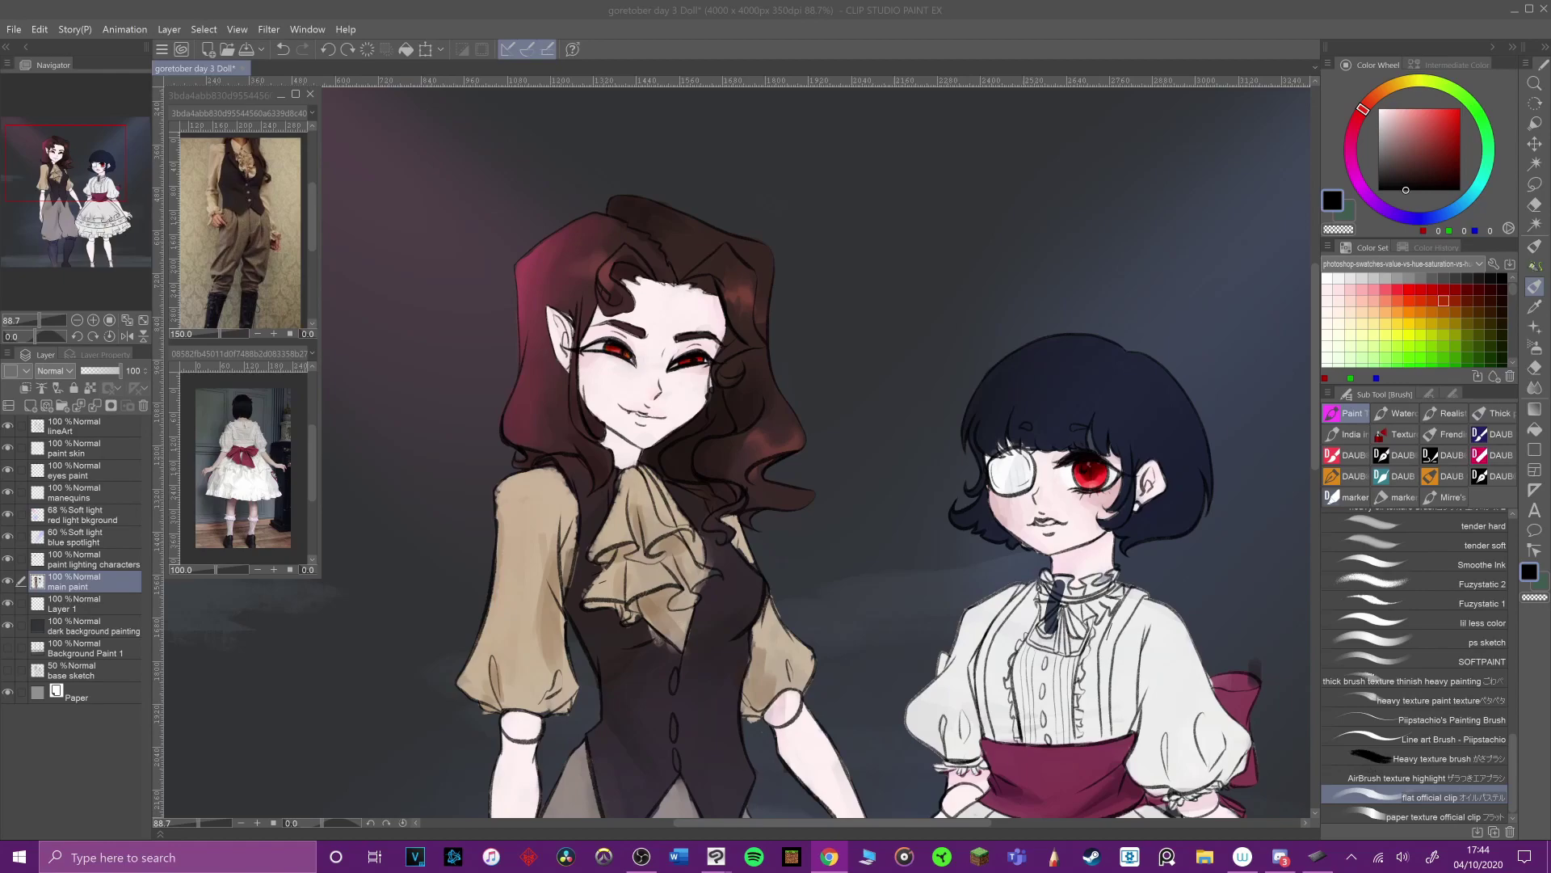
alt+click(679, 452)
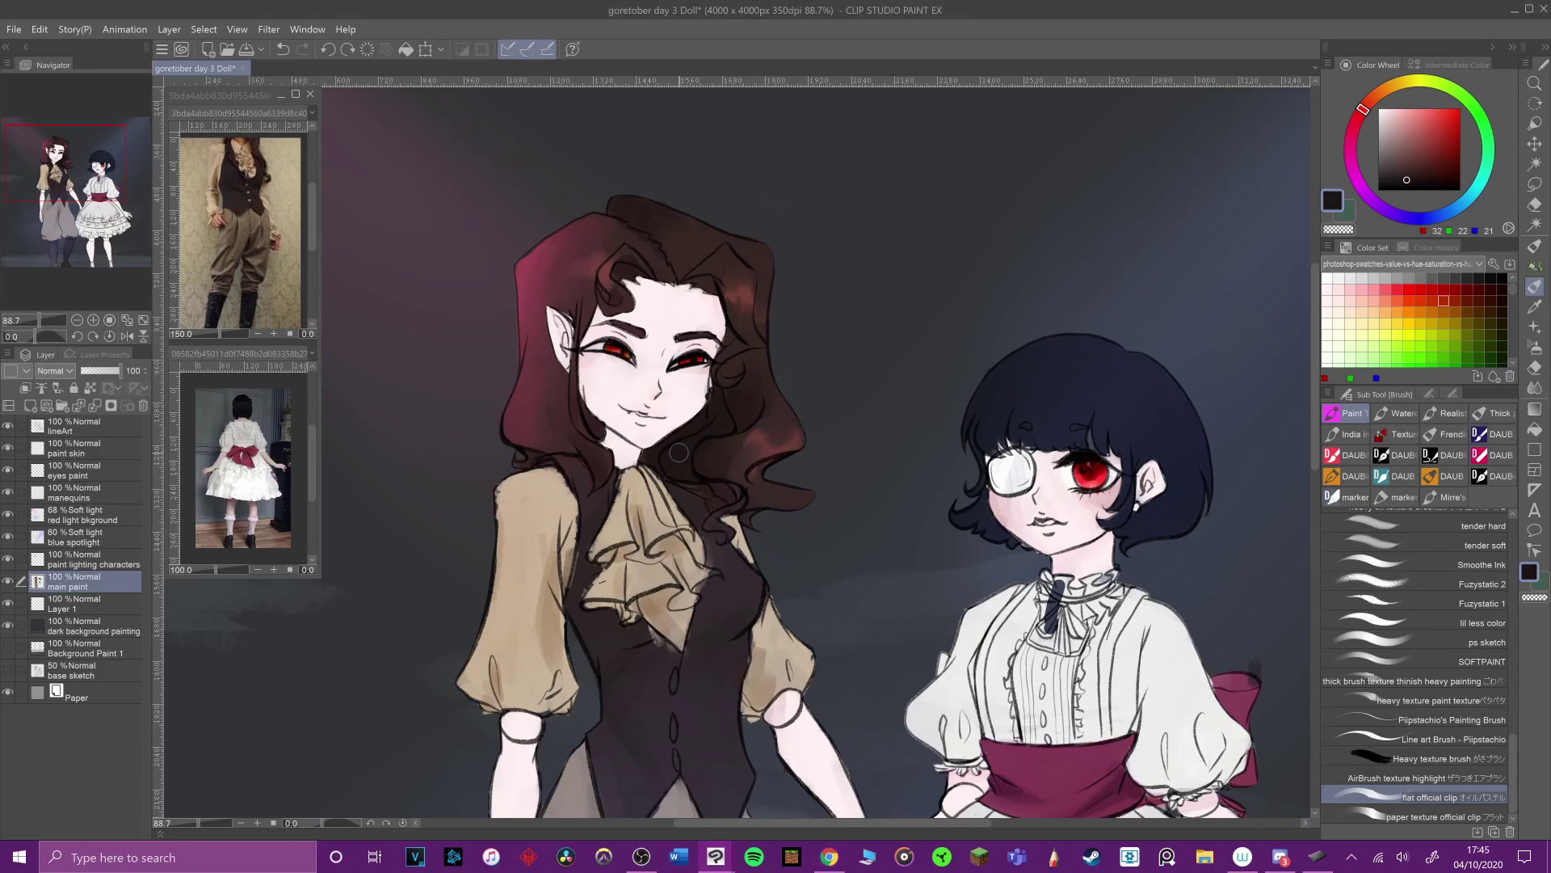
Step: On the "paint lighting characters" layer, erase the stray dark dab beside the hair and reduce the red light on its outer edge
click(94, 564)
drag(846, 519, 853, 526)
key(e)
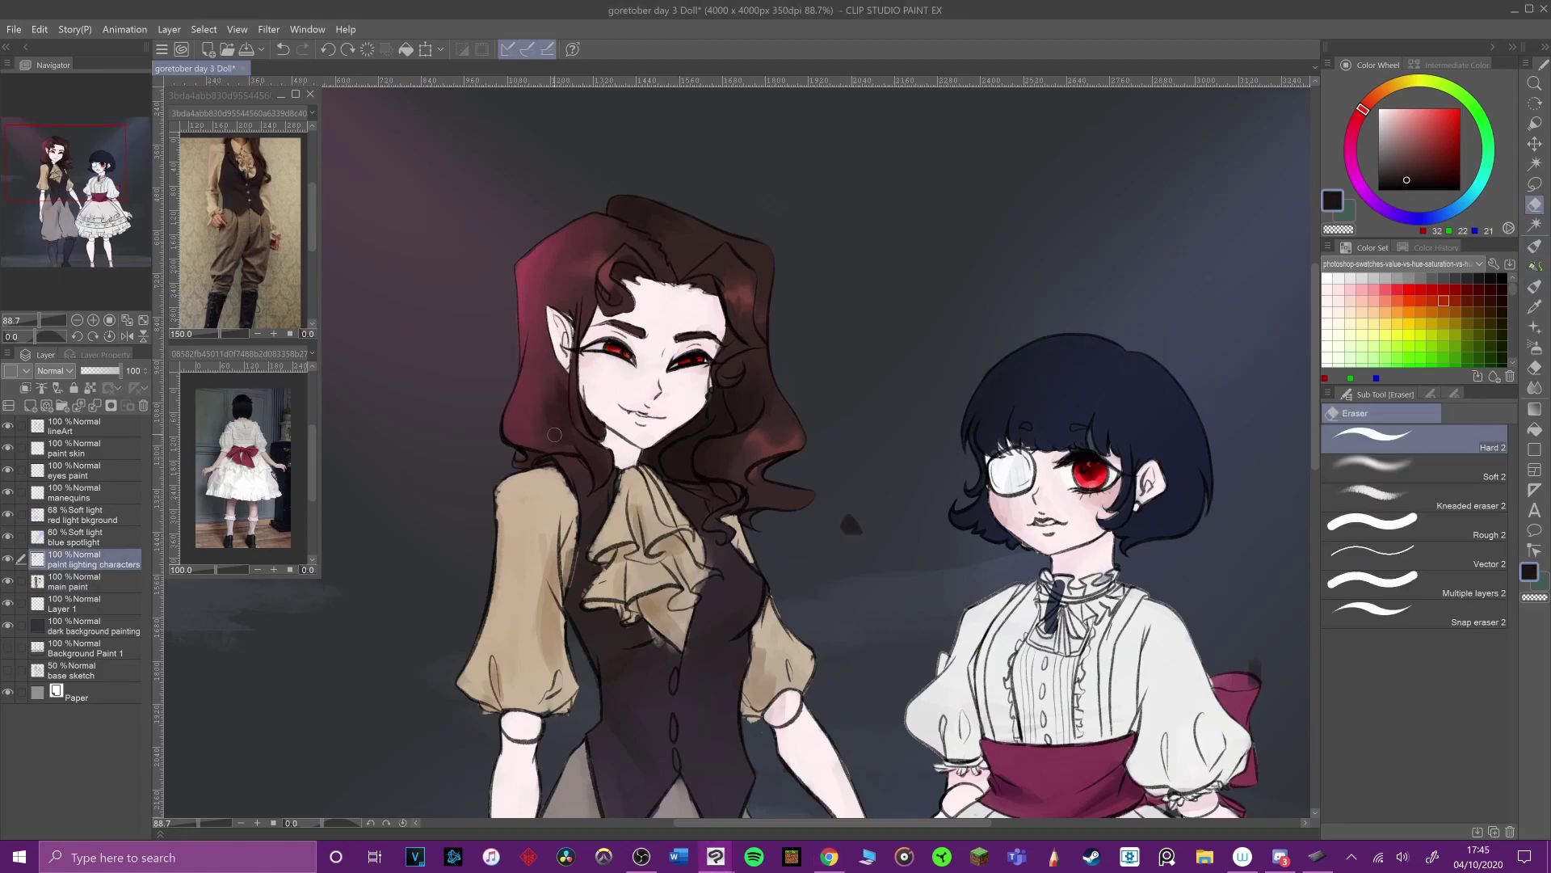
drag(544, 314, 552, 254)
alt+click(570, 239)
key(b)
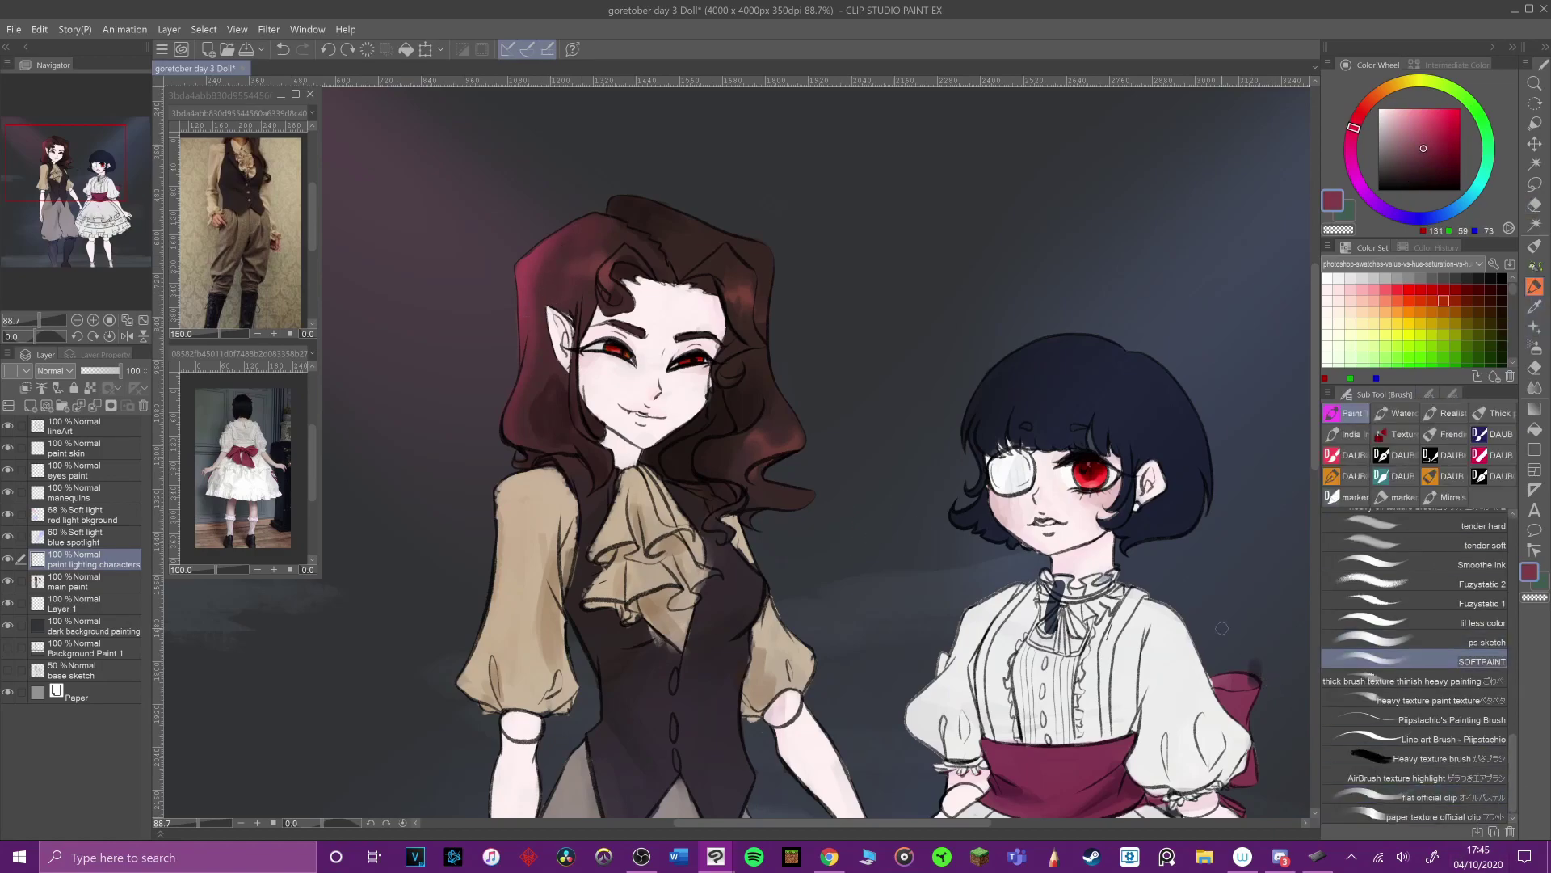
Step: Touch up the girl's sash bow on the "main paint" layer and blend the red-lit hair using Mirre's Textured blender
click(94, 587)
drag(1255, 670, 1247, 660)
click(102, 562)
alt+click(534, 305)
click(1446, 498)
click(1450, 612)
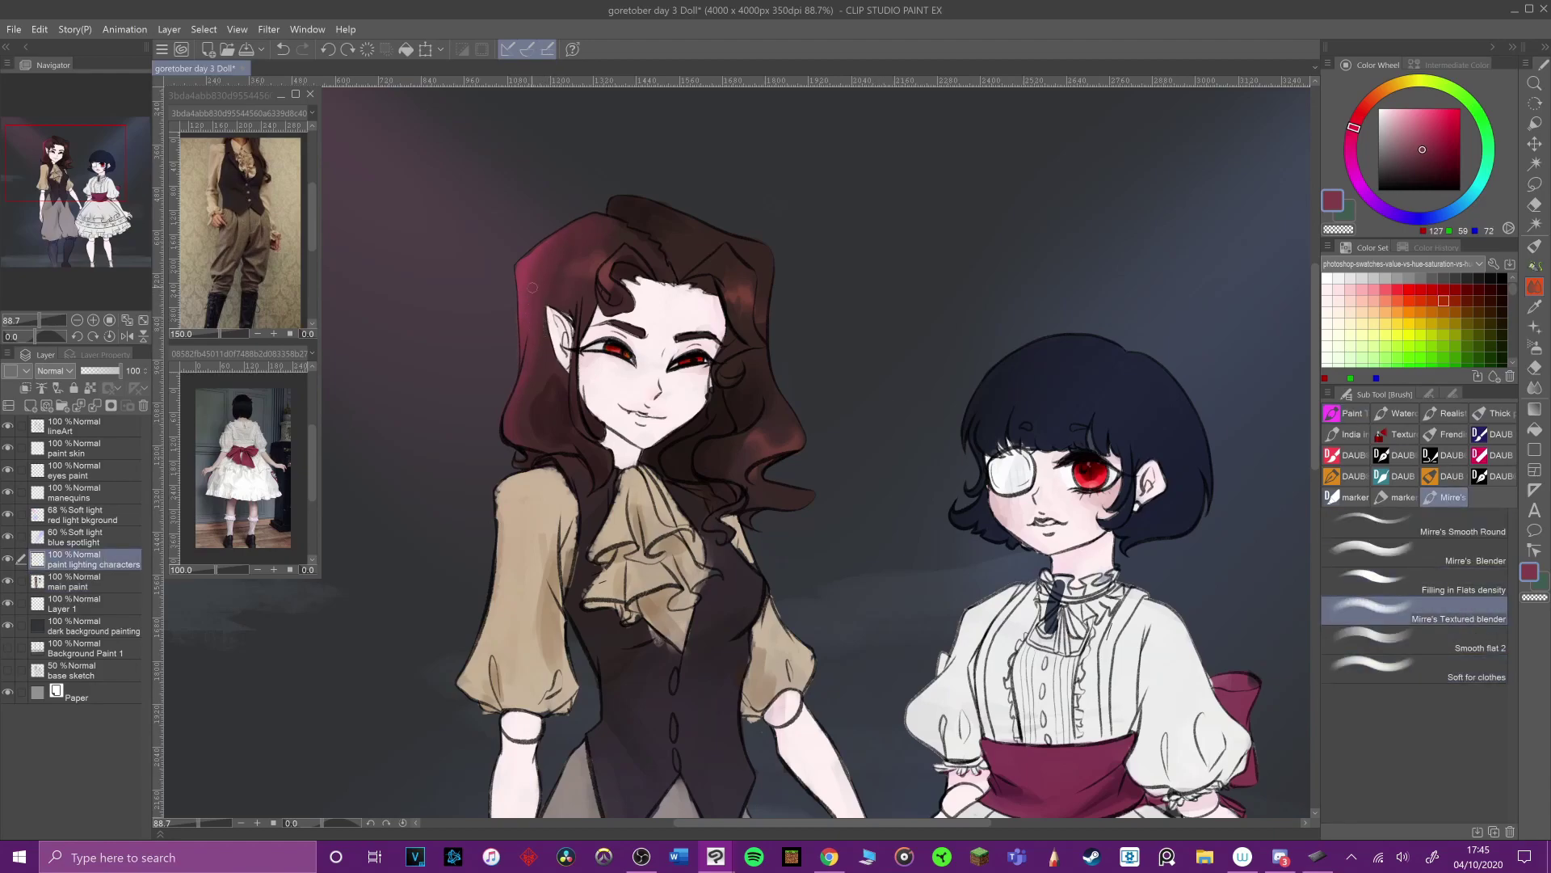
key(alt+bracketleft)
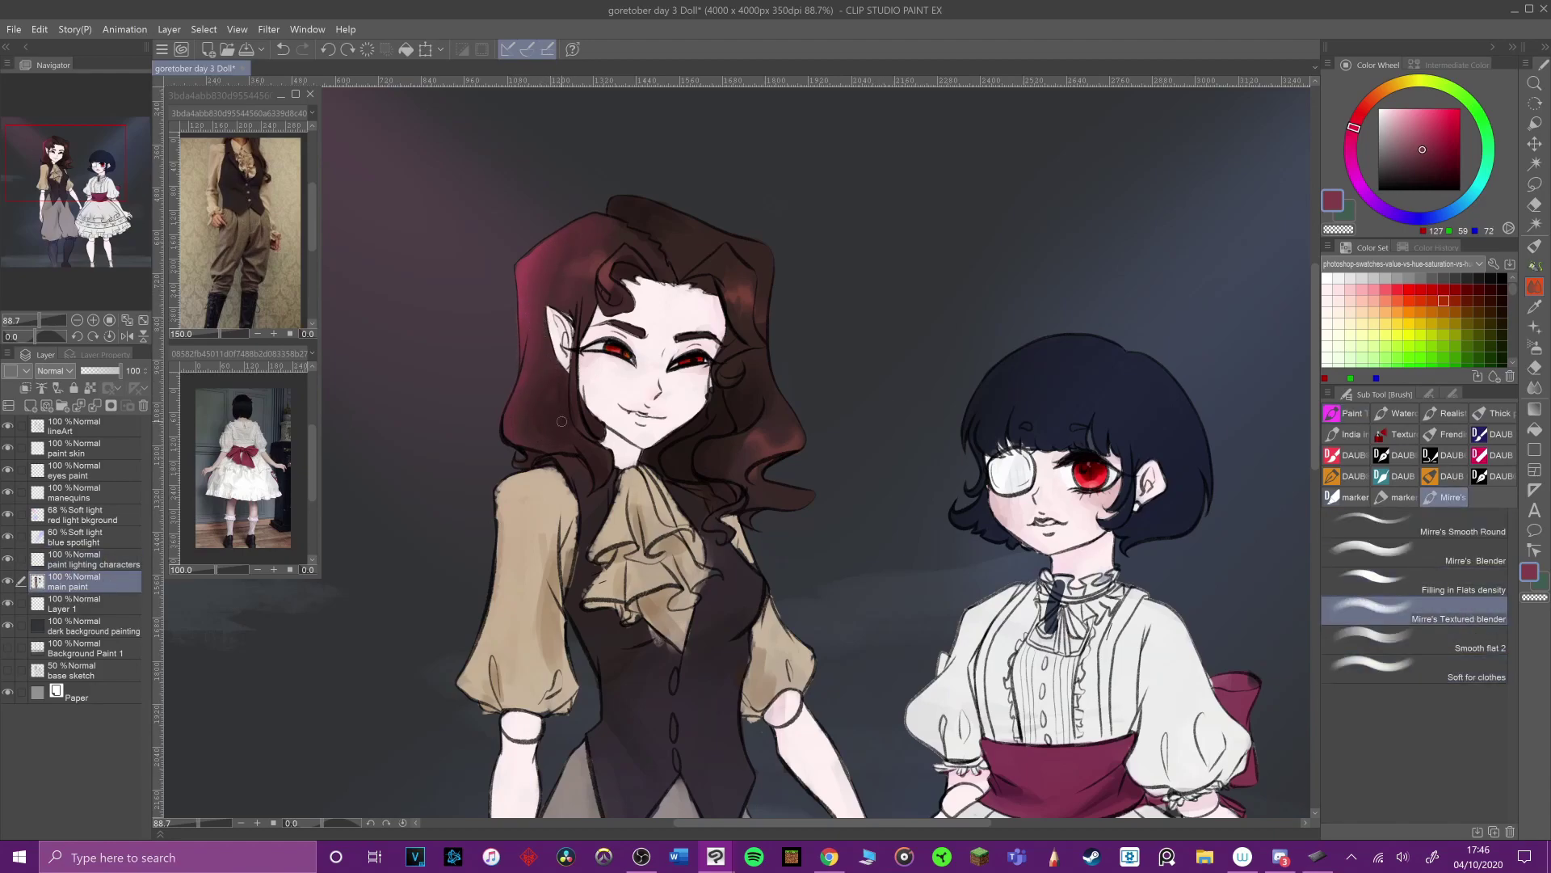
Step: Deepen the brown hair's shadows below the pointed ear with Mirre's Smooth Round brush and sampled dark brown
key(alt+Tab)
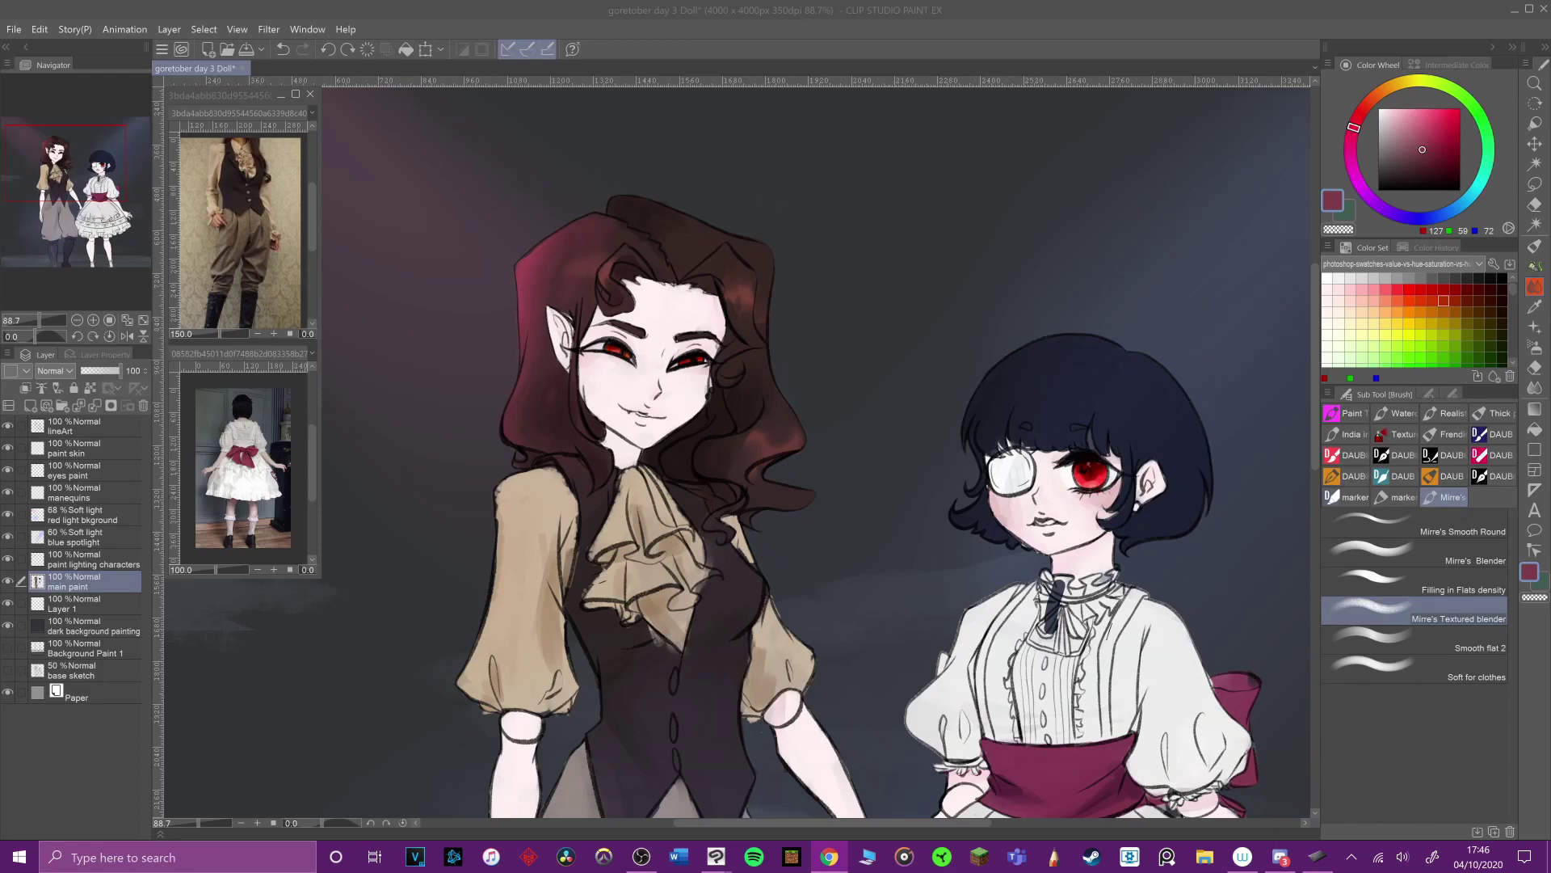
click(546, 625)
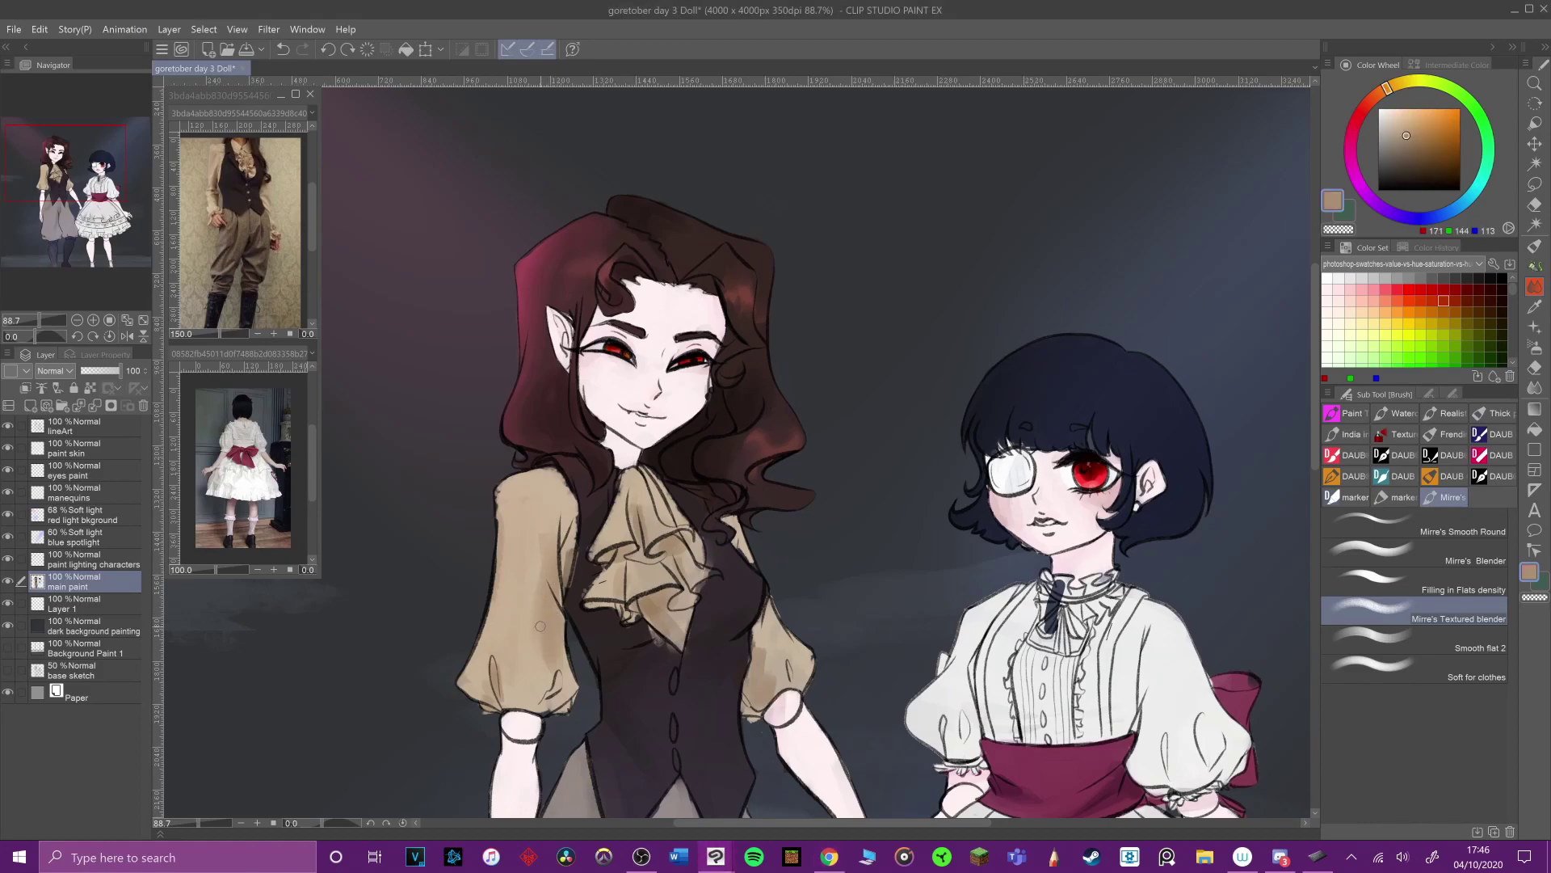
alt+click(661, 240)
click(1479, 289)
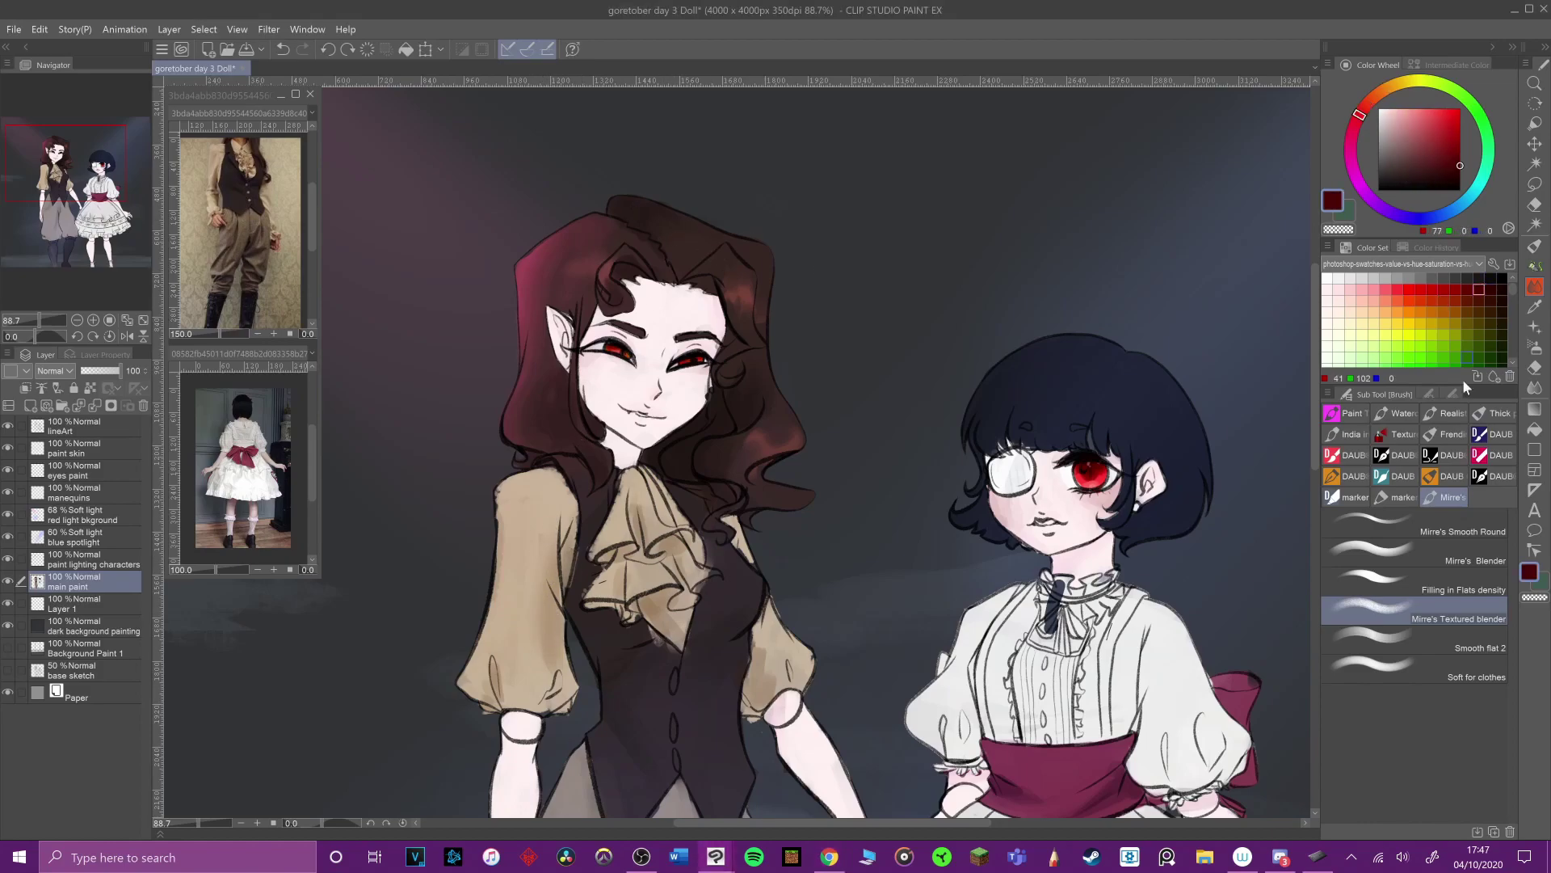
click(1414, 524)
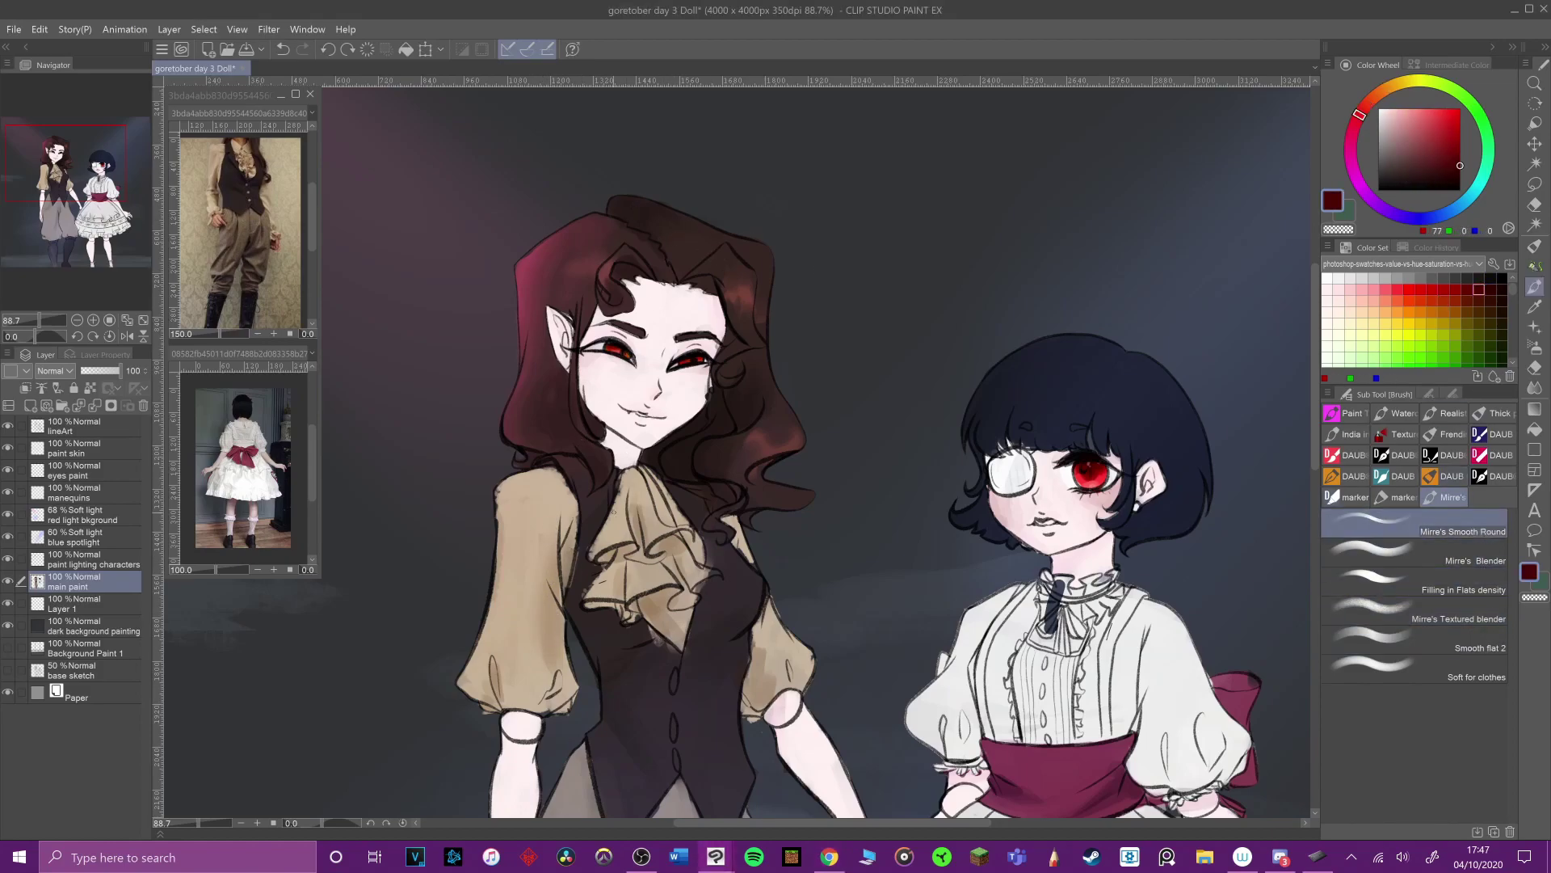
alt+click(550, 409)
drag(551, 388, 576, 445)
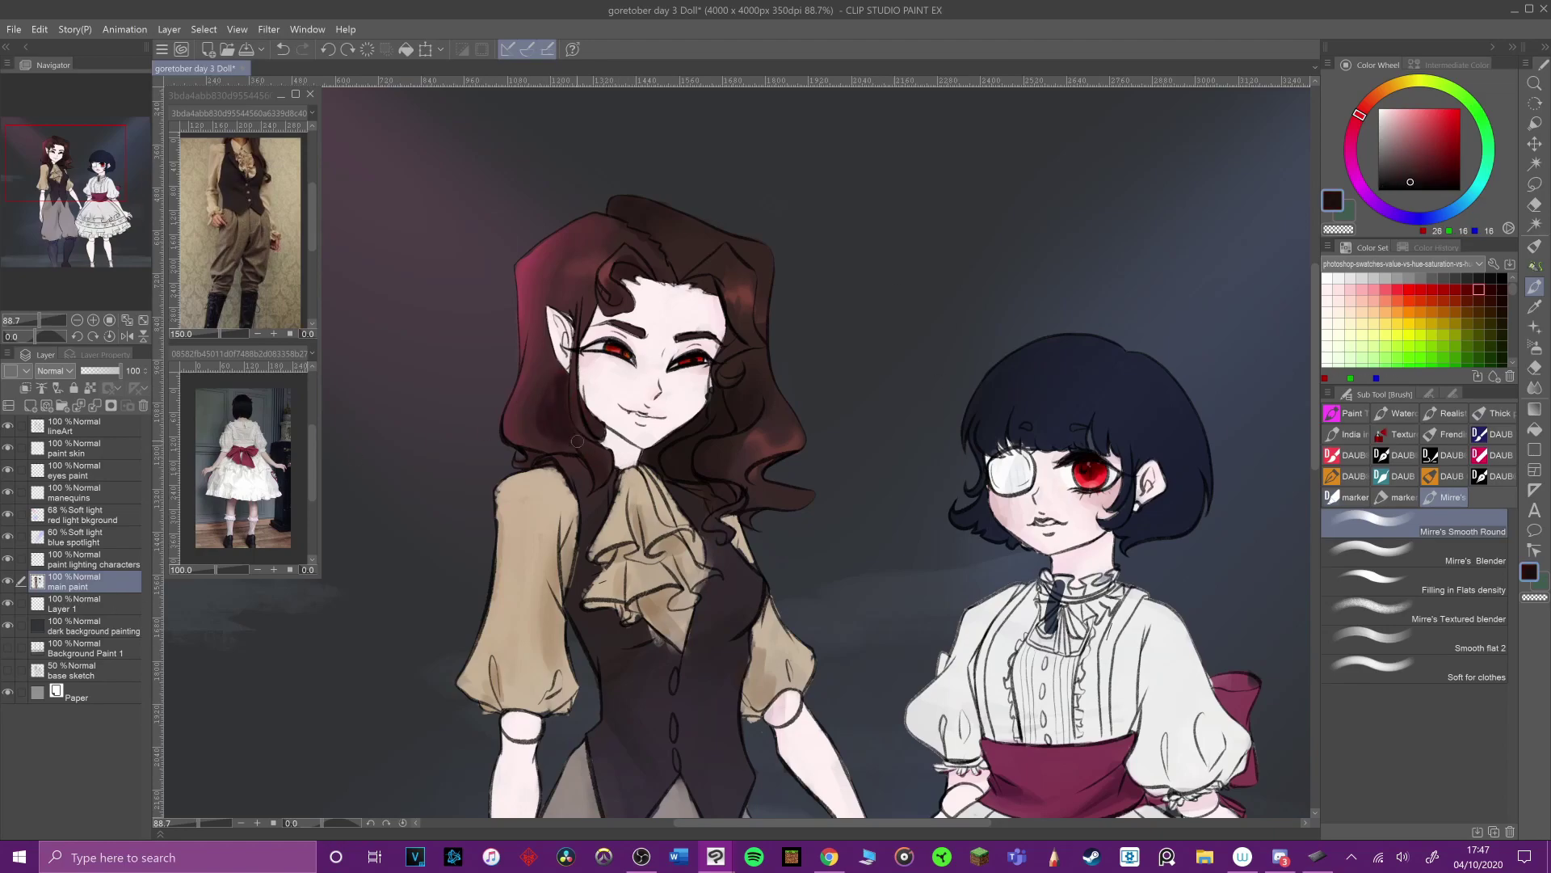
alt+click(559, 385)
drag(550, 376, 548, 436)
alt+click(550, 392)
Step: Try a light violet rim light along the taller character's jaw on the "paint lighting characters" layer
alt+click(721, 368)
click(1365, 192)
drag(1396, 108, 1403, 108)
click(98, 560)
drag(649, 444, 705, 395)
key(ctrl+z)
Step: Move the "paint lighting characters" layer above "paint skin" and try the light violet rim on the taller character's face again
drag(106, 556, 106, 442)
mouse_move(650, 442)
mouse_down()
mouse_move(705, 402)
mouse_move(718, 302)
mouse_move(720, 338)
mouse_up()
key(ctrl+z)
key(ctrl+z)
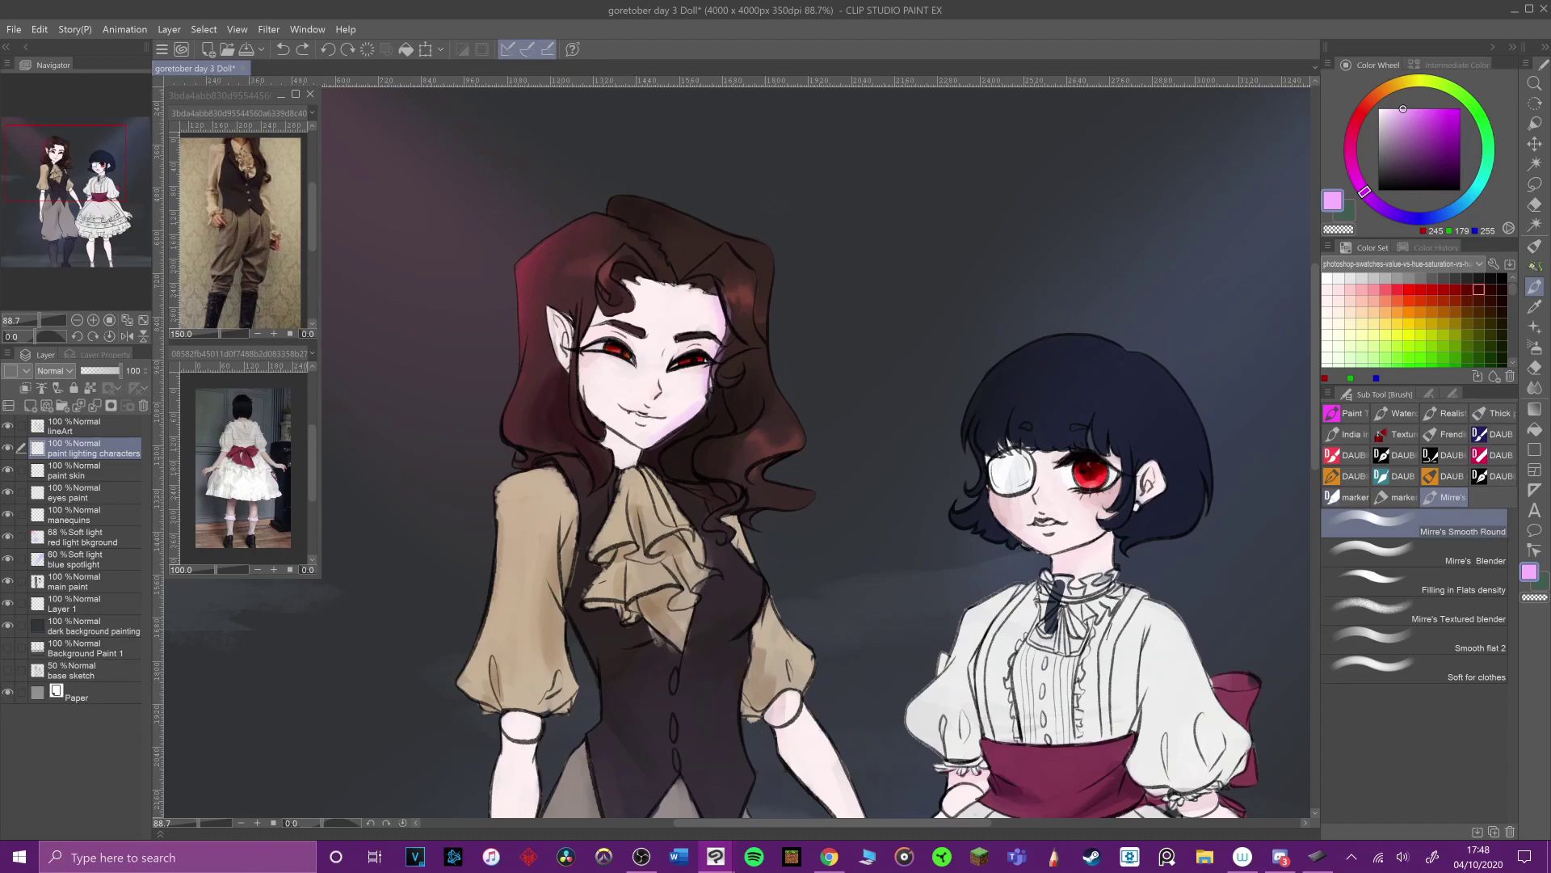
key(alt+Tab)
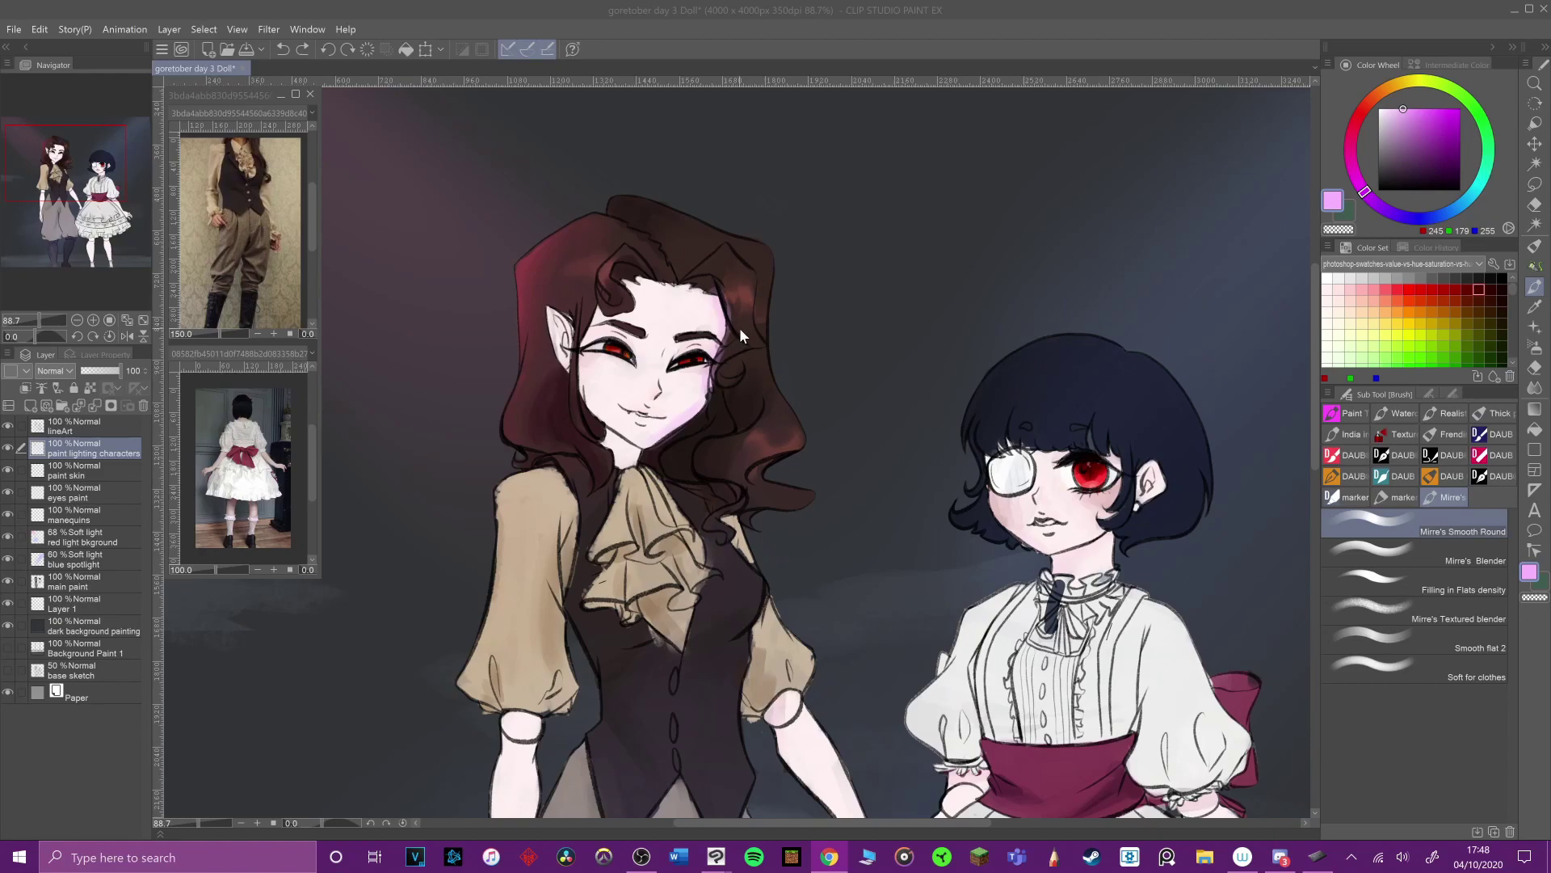
Step: Try to extend the taller character's violet rim light along the cheek and chin, switching to the Shadow airbrush
drag(721, 342, 726, 295)
mouse_move(664, 443)
mouse_down()
mouse_move(732, 349)
mouse_move(665, 447)
mouse_up()
alt+click(693, 411)
click(1534, 348)
click(1374, 525)
click(1404, 140)
key(ctrl+z)
Step: Try airbrushing a tone sampled from the background along the taller character's cheek, comparing it through undo and redo
alt+click(1236, 510)
drag(720, 311, 693, 419)
key(ctrl+z)
key(ctrl+z)
click(302, 50)
click(303, 50)
key(ctrl+z)
key(ctrl+z)
Step: Try airbrush strokes near the girl's eyepatch and the taller character's hairline, and undo them
drag(985, 454, 984, 475)
key(ctrl+z)
mouse_move(718, 303)
mouse_down()
mouse_move(685, 429)
mouse_move(736, 275)
mouse_up()
key(ctrl+z)
click(1424, 132)
key(ctrl+z)
key(ctrl+z)
key(ctrl+z)
Step: Select the "main paint" layer with a muted blue as the drawing colour and save the drawing
click(1397, 216)
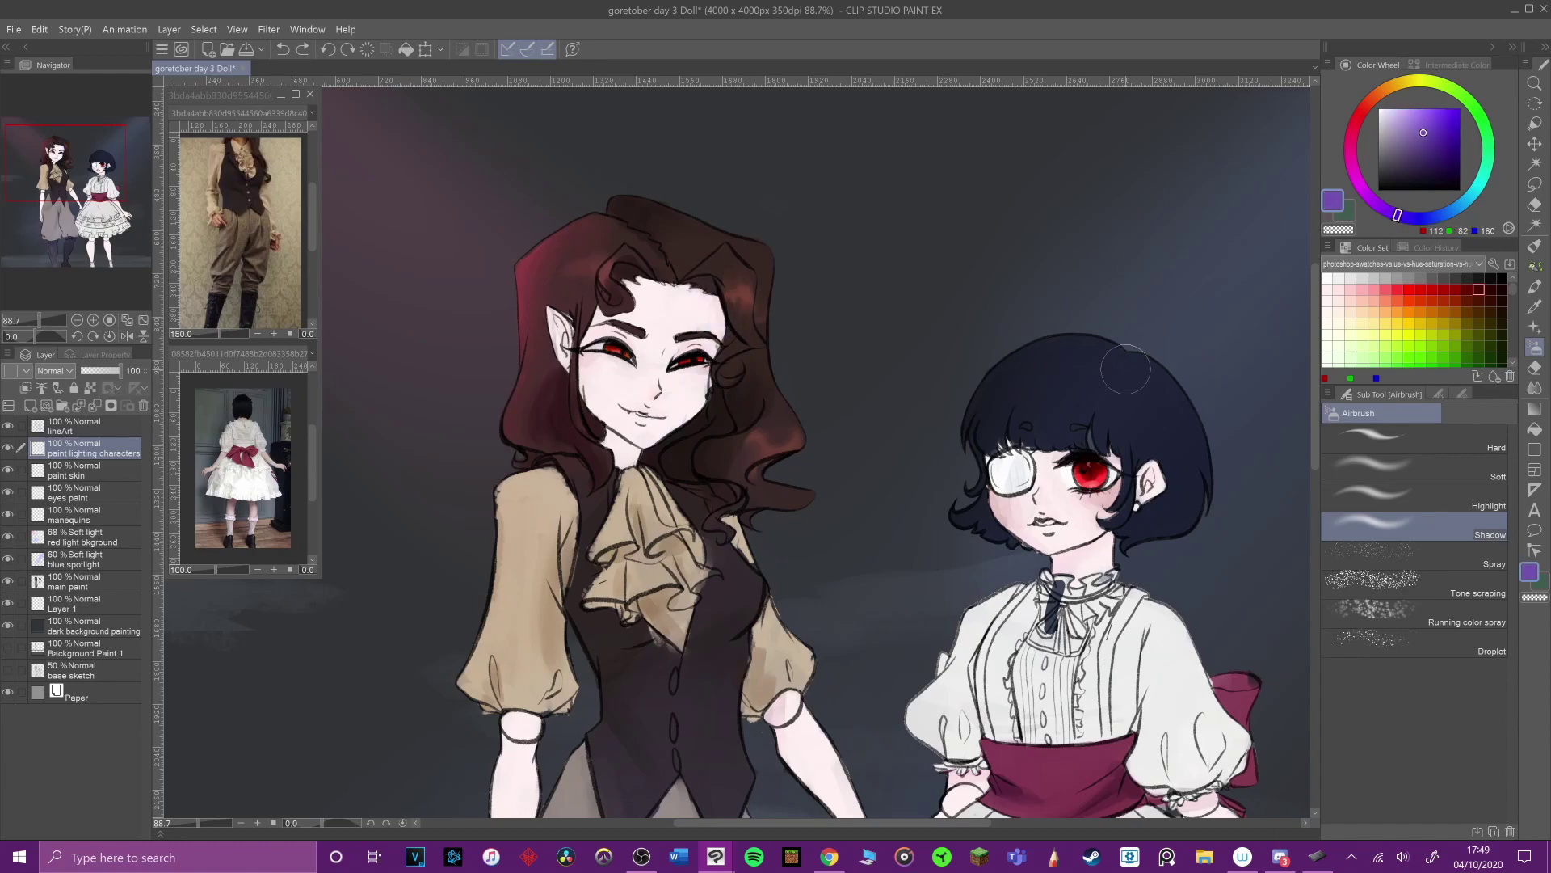
alt+click(1205, 310)
click(1421, 143)
click(103, 577)
key(ctrl+minus)
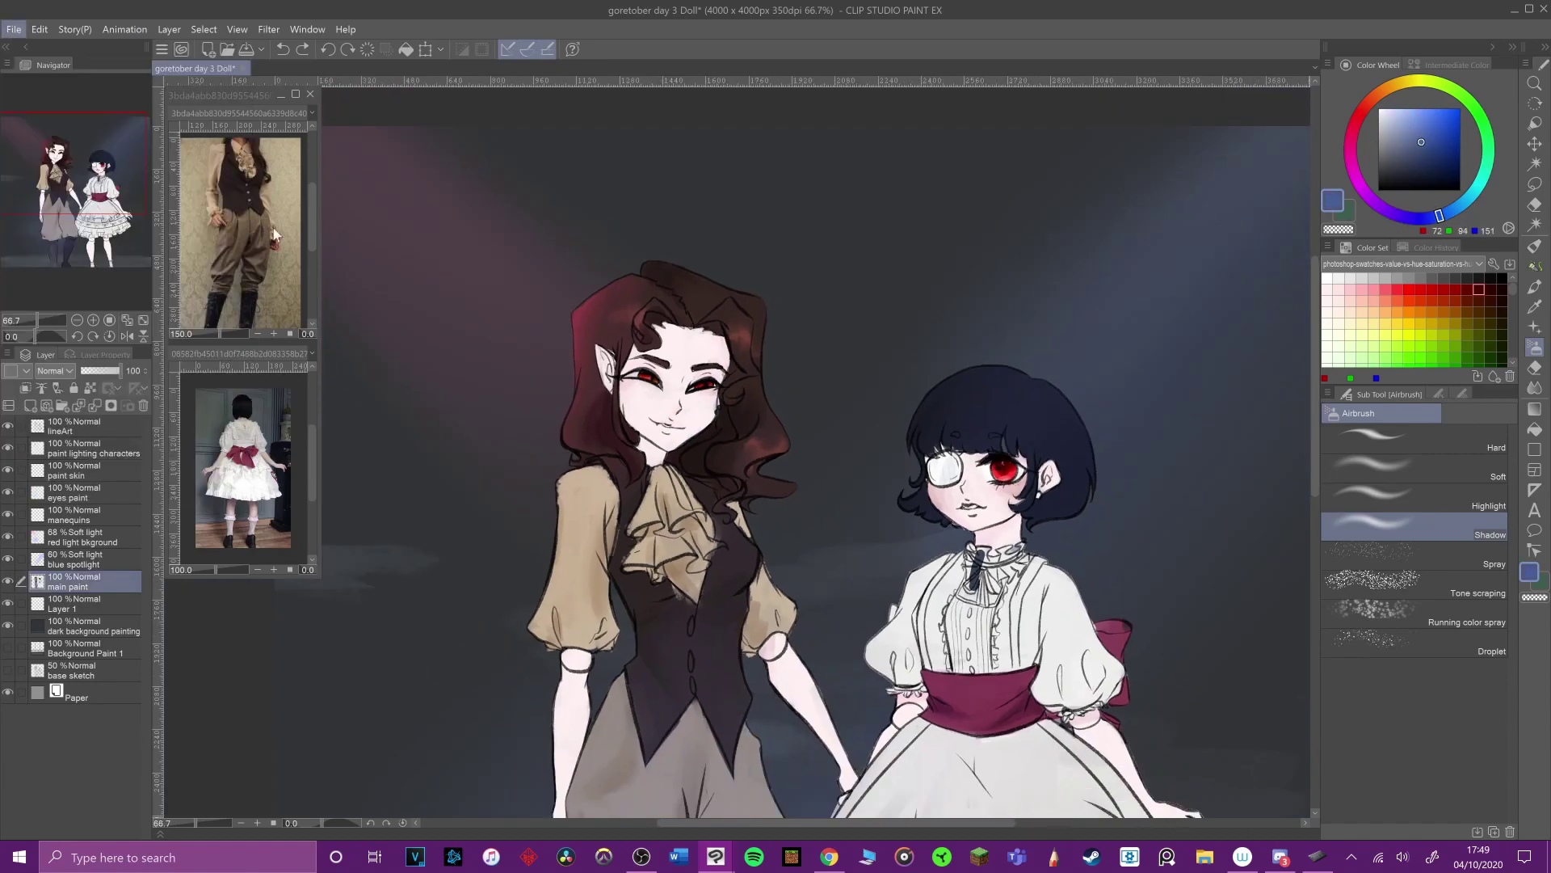
key(ctrl+s)
Step: Paint dark brown shadows into the taller character's curls and crown with Mirre's Smooth Round brush
drag(1009, 509, 954, 461)
alt+click(632, 390)
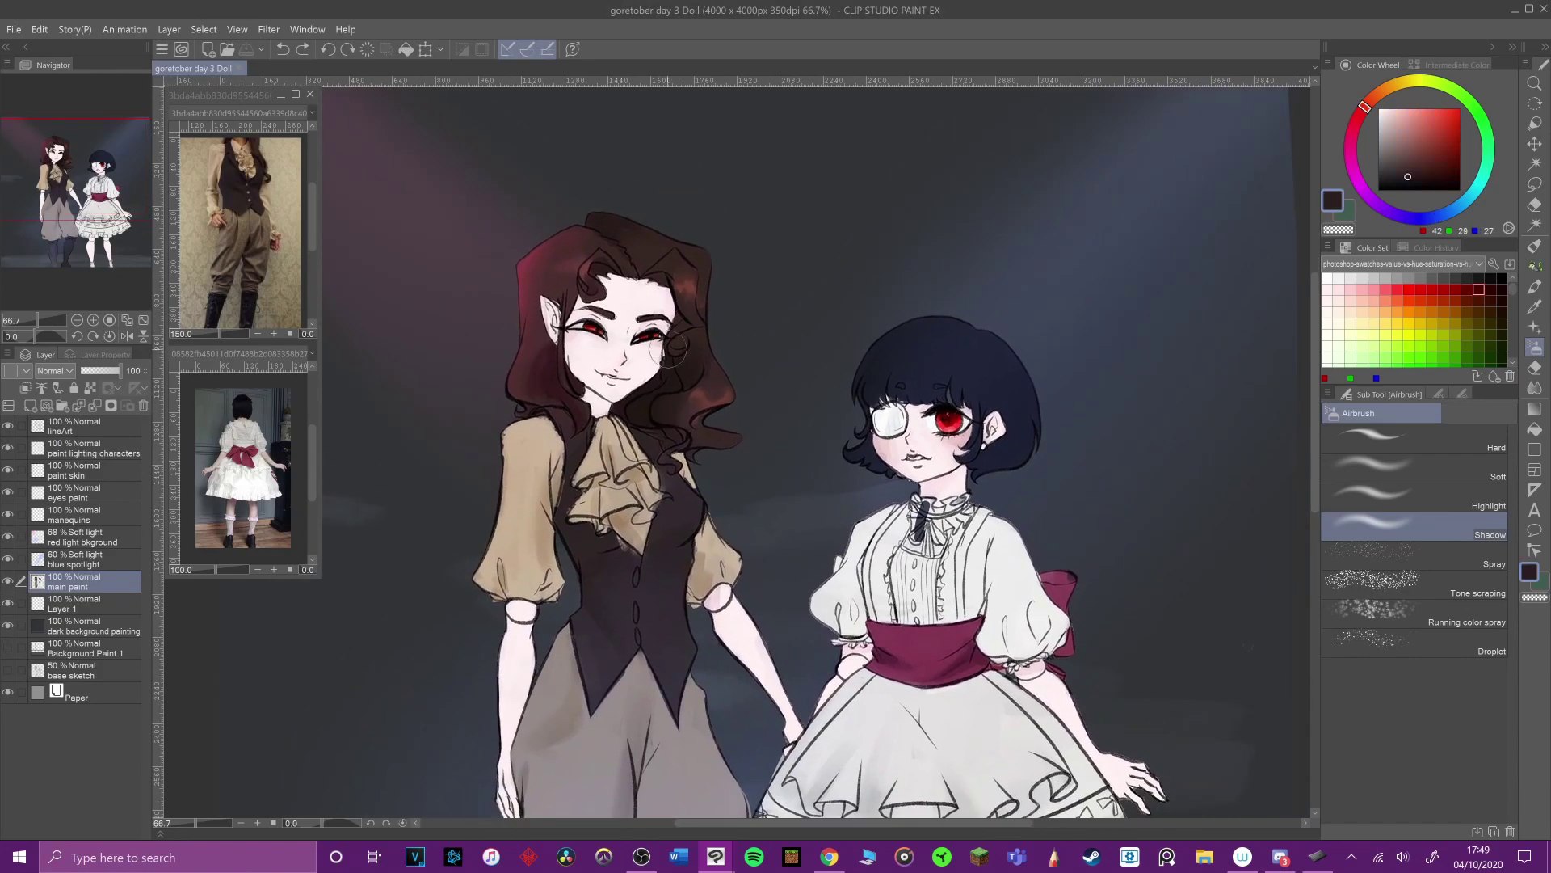
click(1535, 287)
mouse_move(717, 418)
mouse_down()
mouse_move(686, 420)
mouse_move(692, 434)
mouse_up()
alt+click(677, 408)
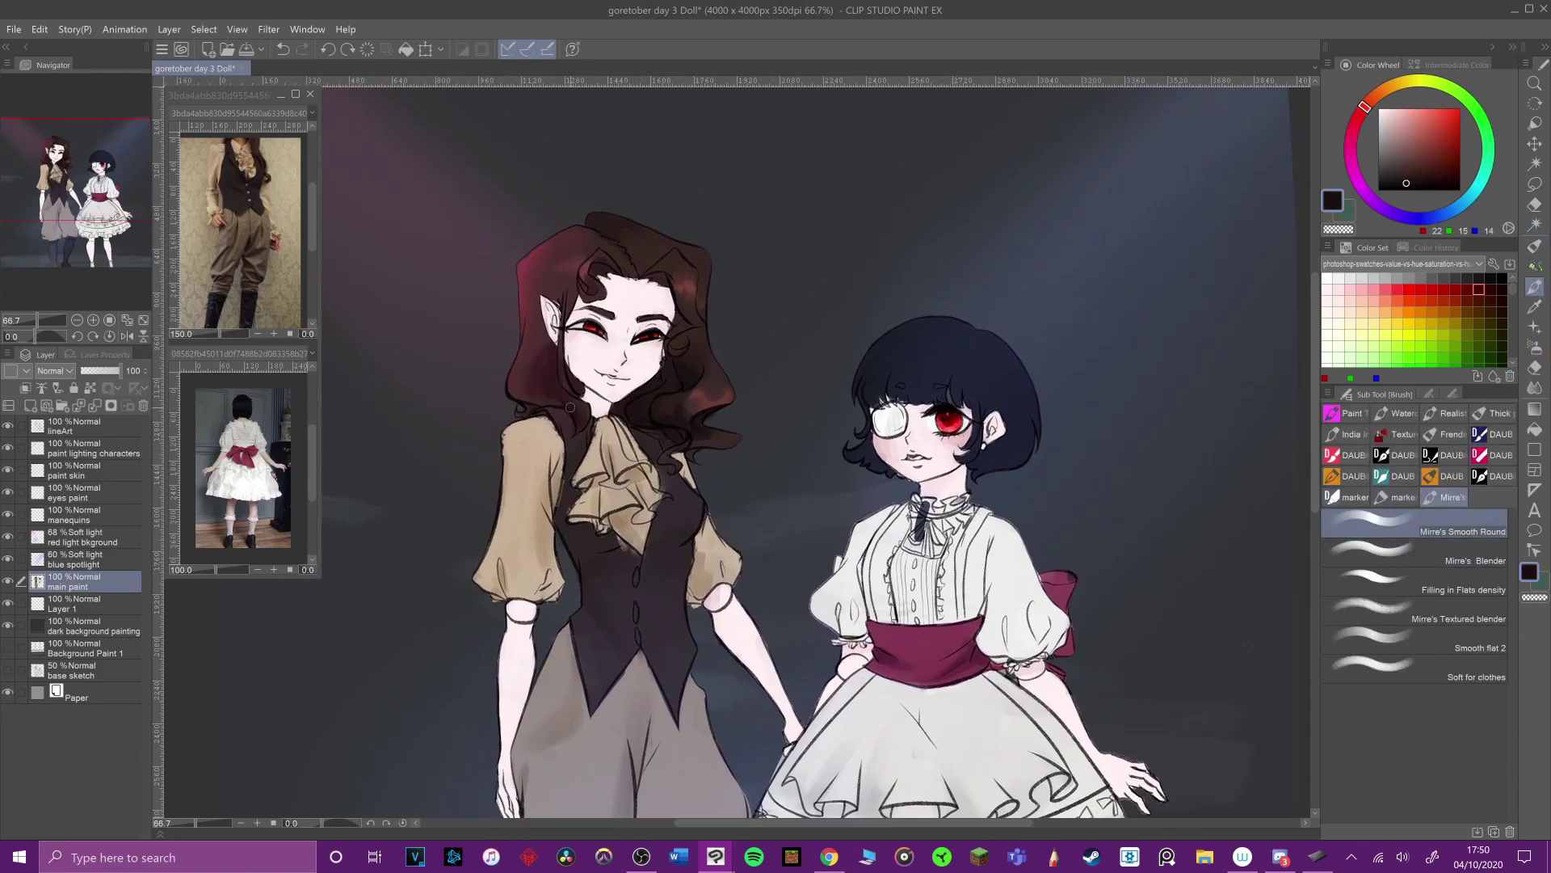
drag(591, 225, 617, 219)
mouse_move(655, 275)
mouse_down()
mouse_move(673, 281)
mouse_move(682, 348)
mouse_up()
key(alt+Tab)
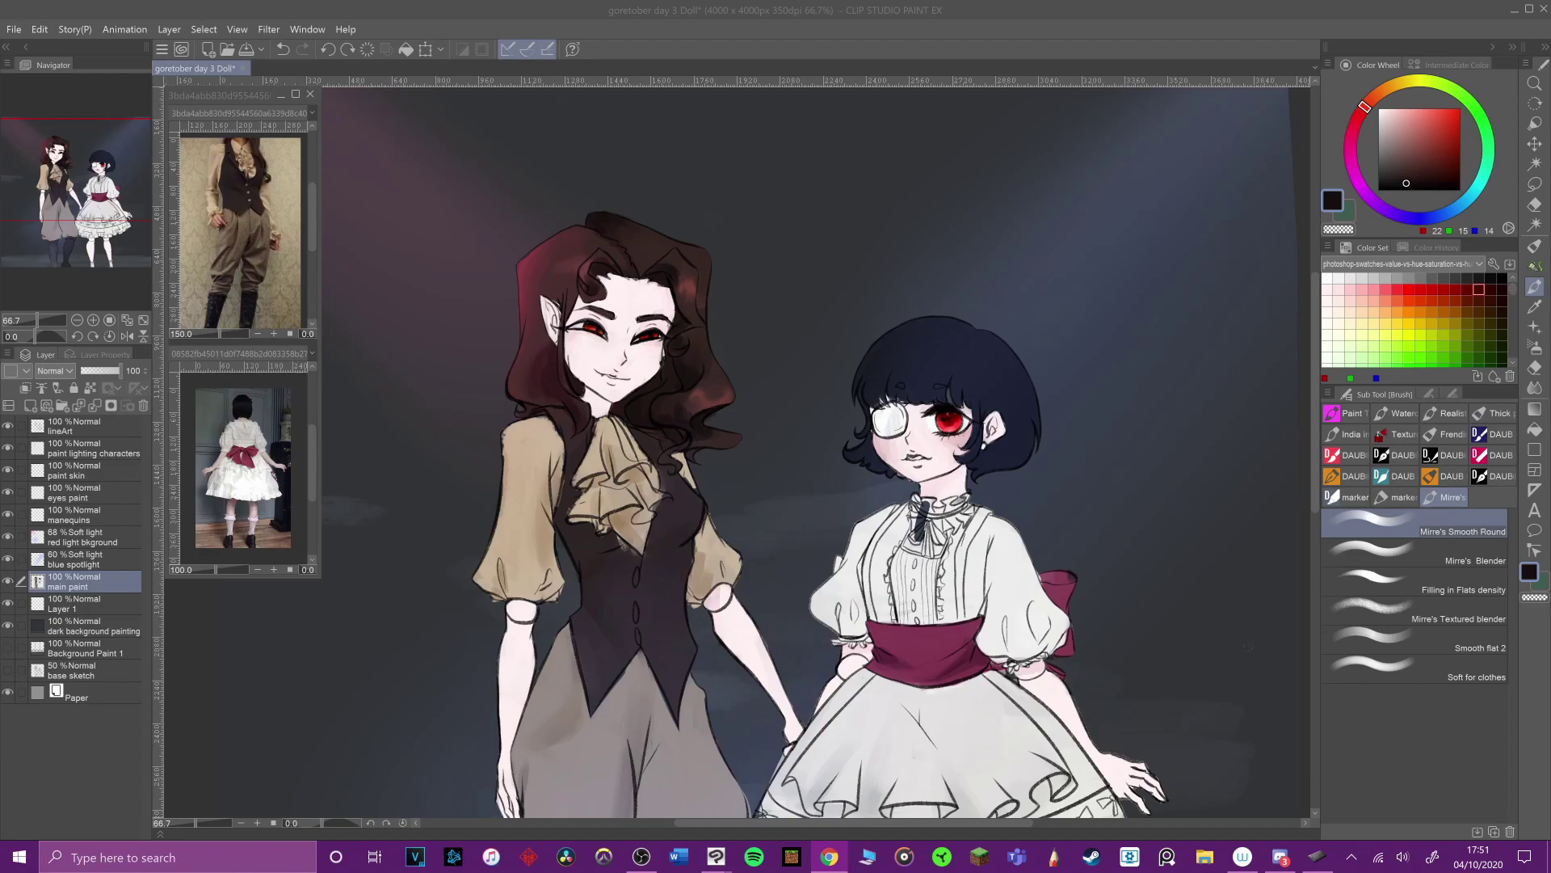
Step: Paint navy blue highlights (RGB 42, 52, 100) along the crown and outer side of the girl's black hair
alt+click(990, 355)
click(1426, 158)
mouse_move(974, 332)
mouse_down()
mouse_move(1031, 398)
mouse_move(910, 323)
mouse_up()
drag(1022, 387, 1028, 437)
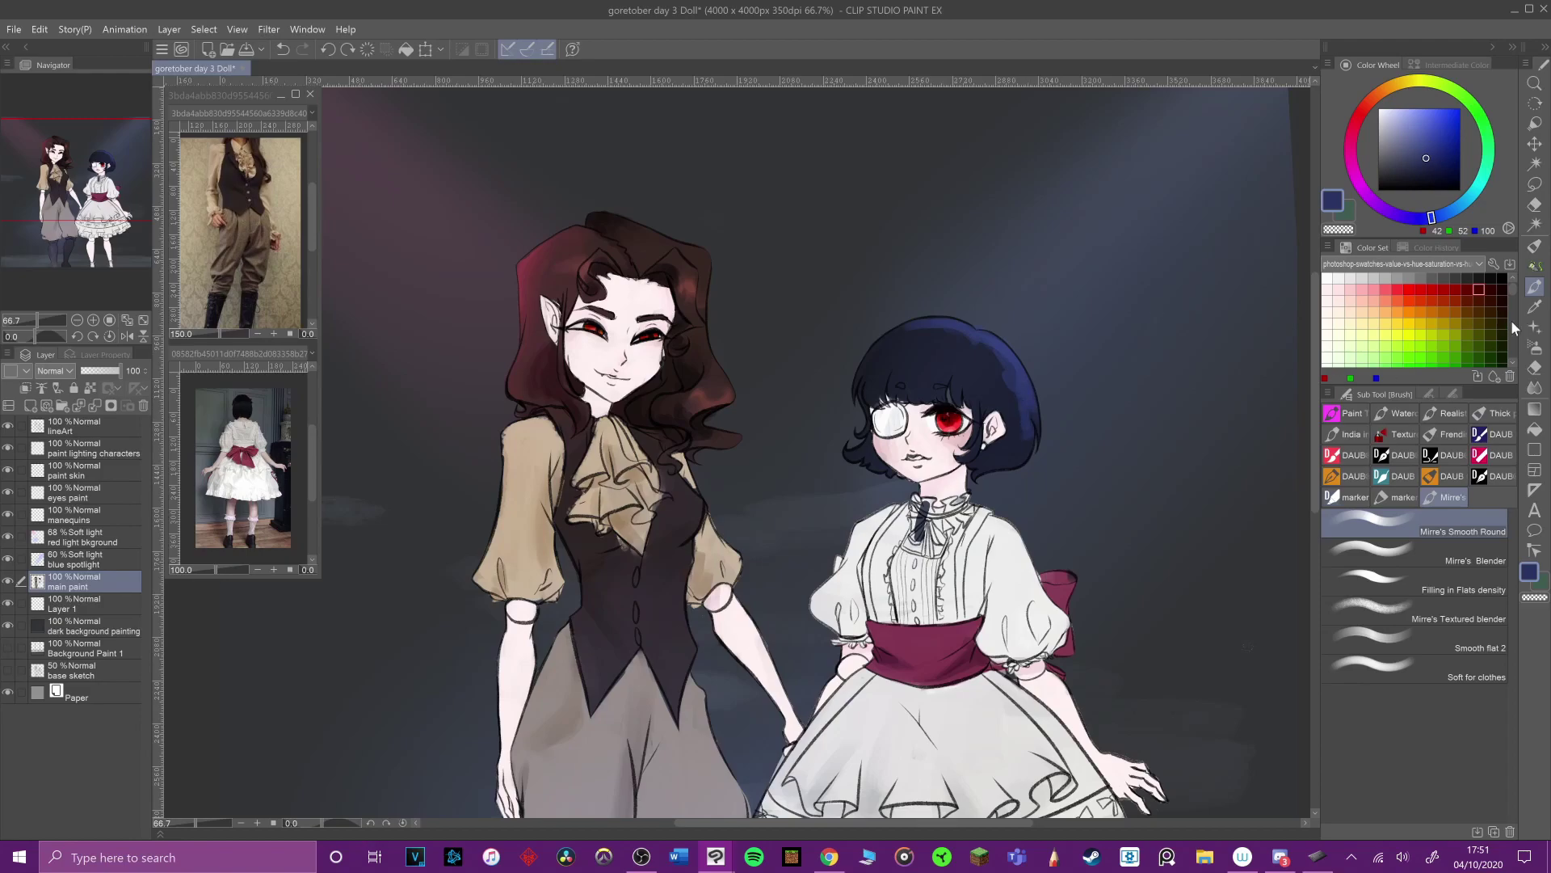
Step: Try a bright blue (RGB 0, 123, 230) from the colour set for the highlight on the girl's hair
drag(1513, 290, 1514, 307)
click(1397, 315)
click(1455, 314)
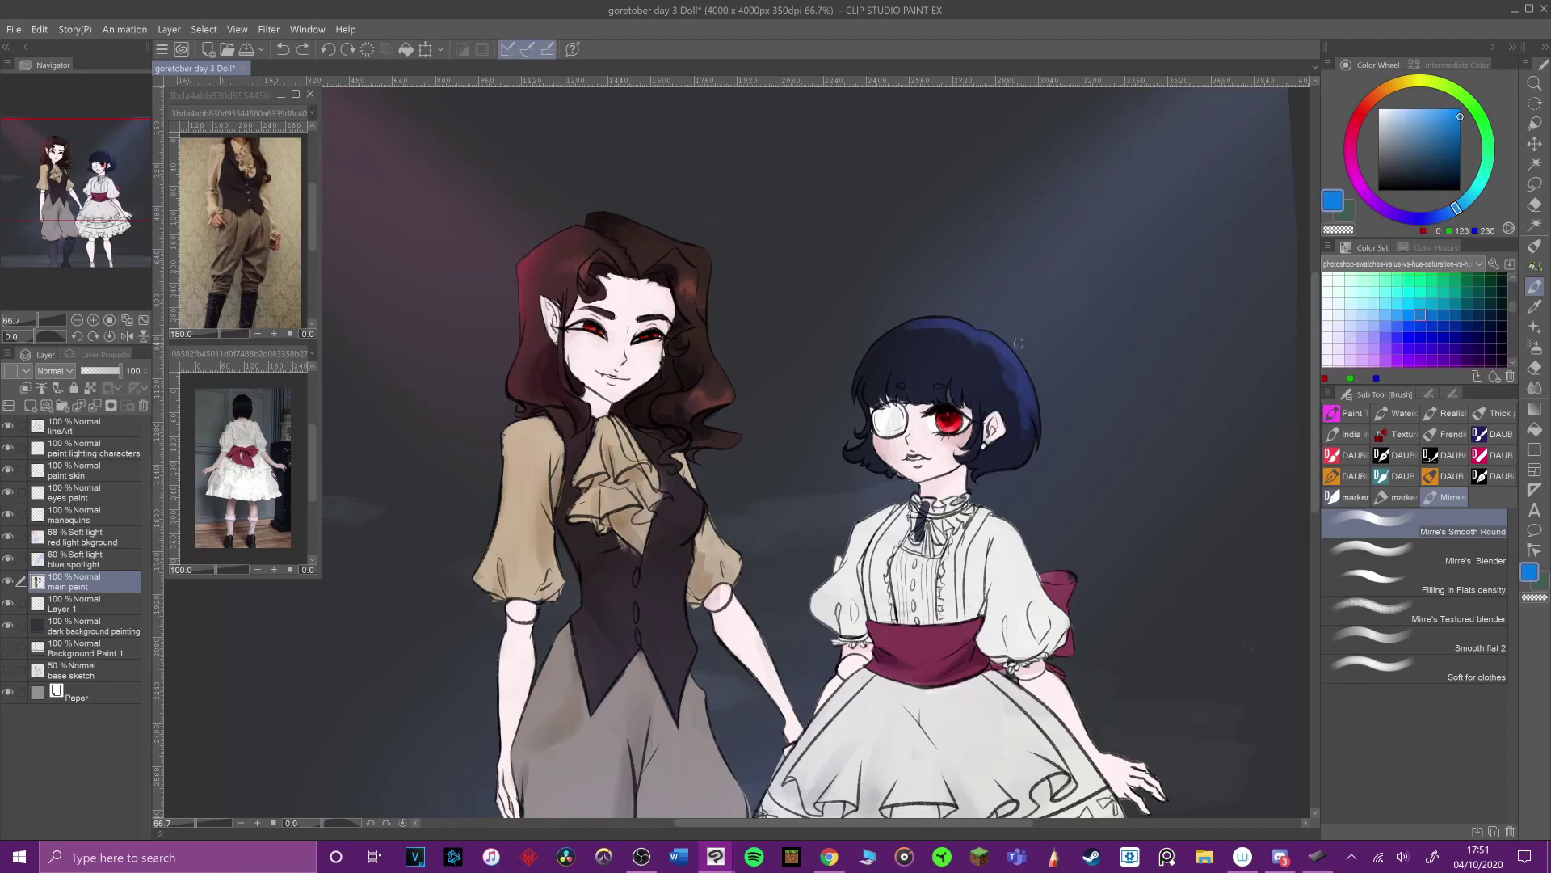
key(ctrl+z)
Step: Add a blue highlight to the outer side of the girl's hair and smooth the crown highlights with Mirre's Blender
alt+click(1002, 368)
alt+click(1017, 372)
drag(1010, 360, 1029, 414)
click(1406, 611)
click(1375, 517)
click(1379, 552)
mouse_move(917, 326)
mouse_down()
mouse_move(979, 335)
mouse_move(1028, 422)
mouse_up()
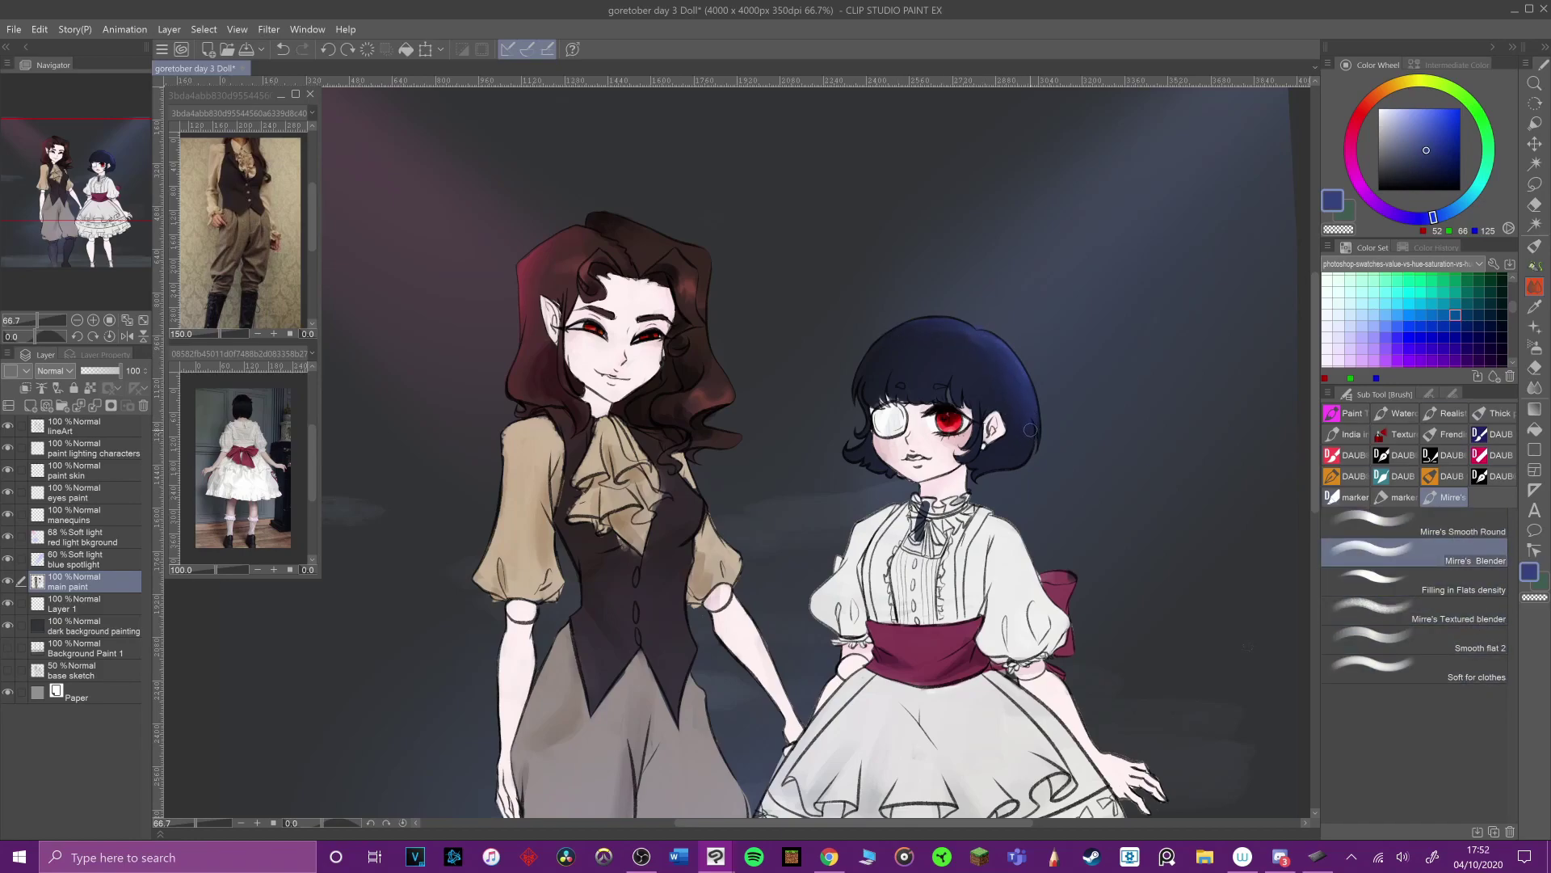
Step: Save the drawing with the blended hair highlights
key(alt+Tab)
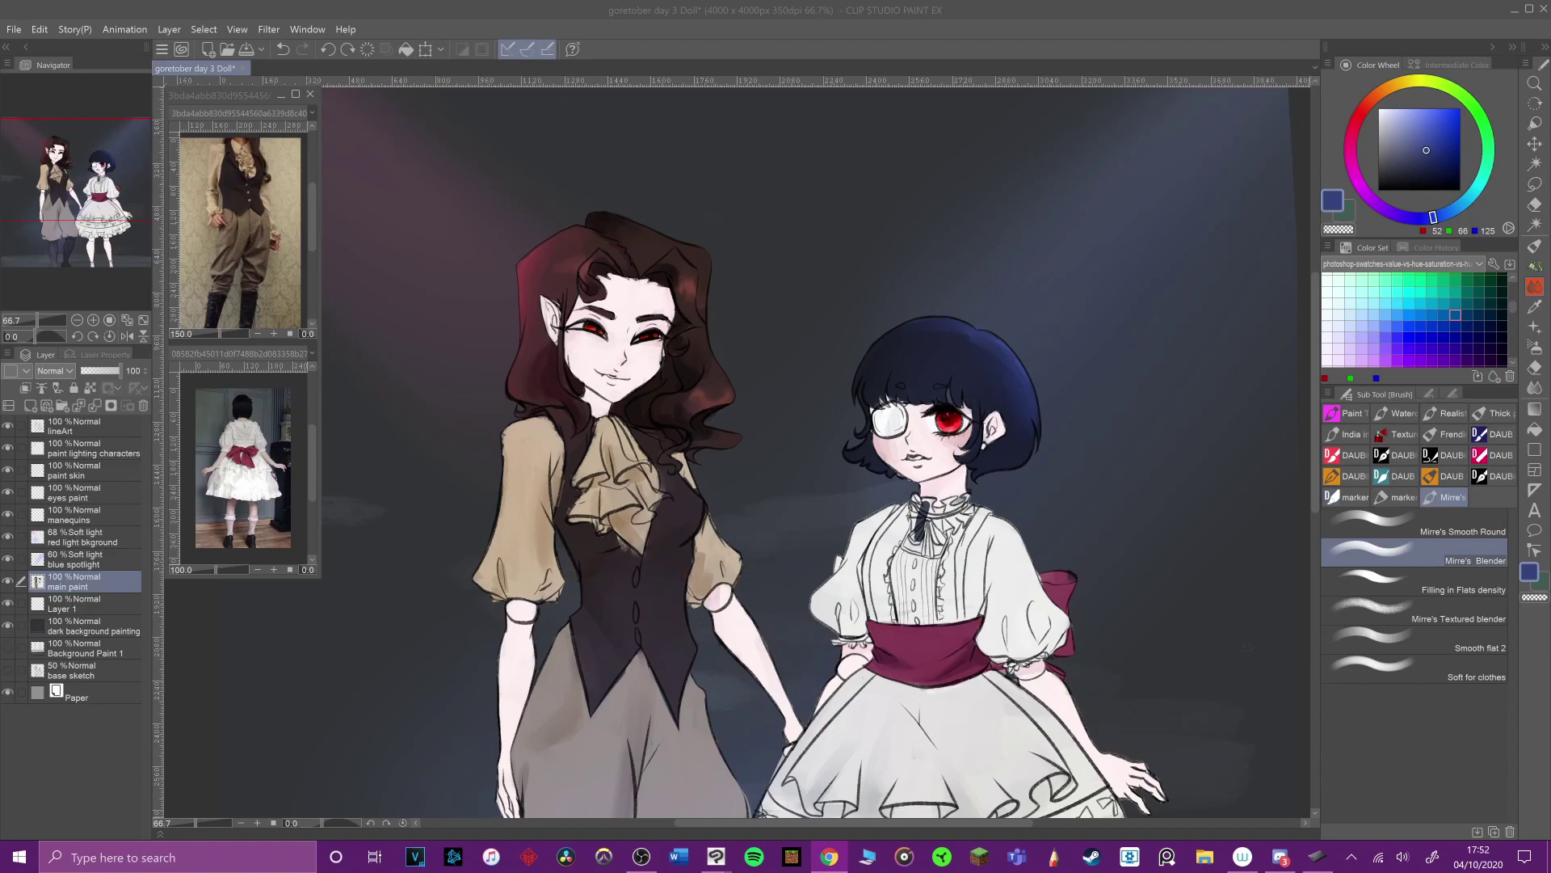
click(14, 29)
click(42, 132)
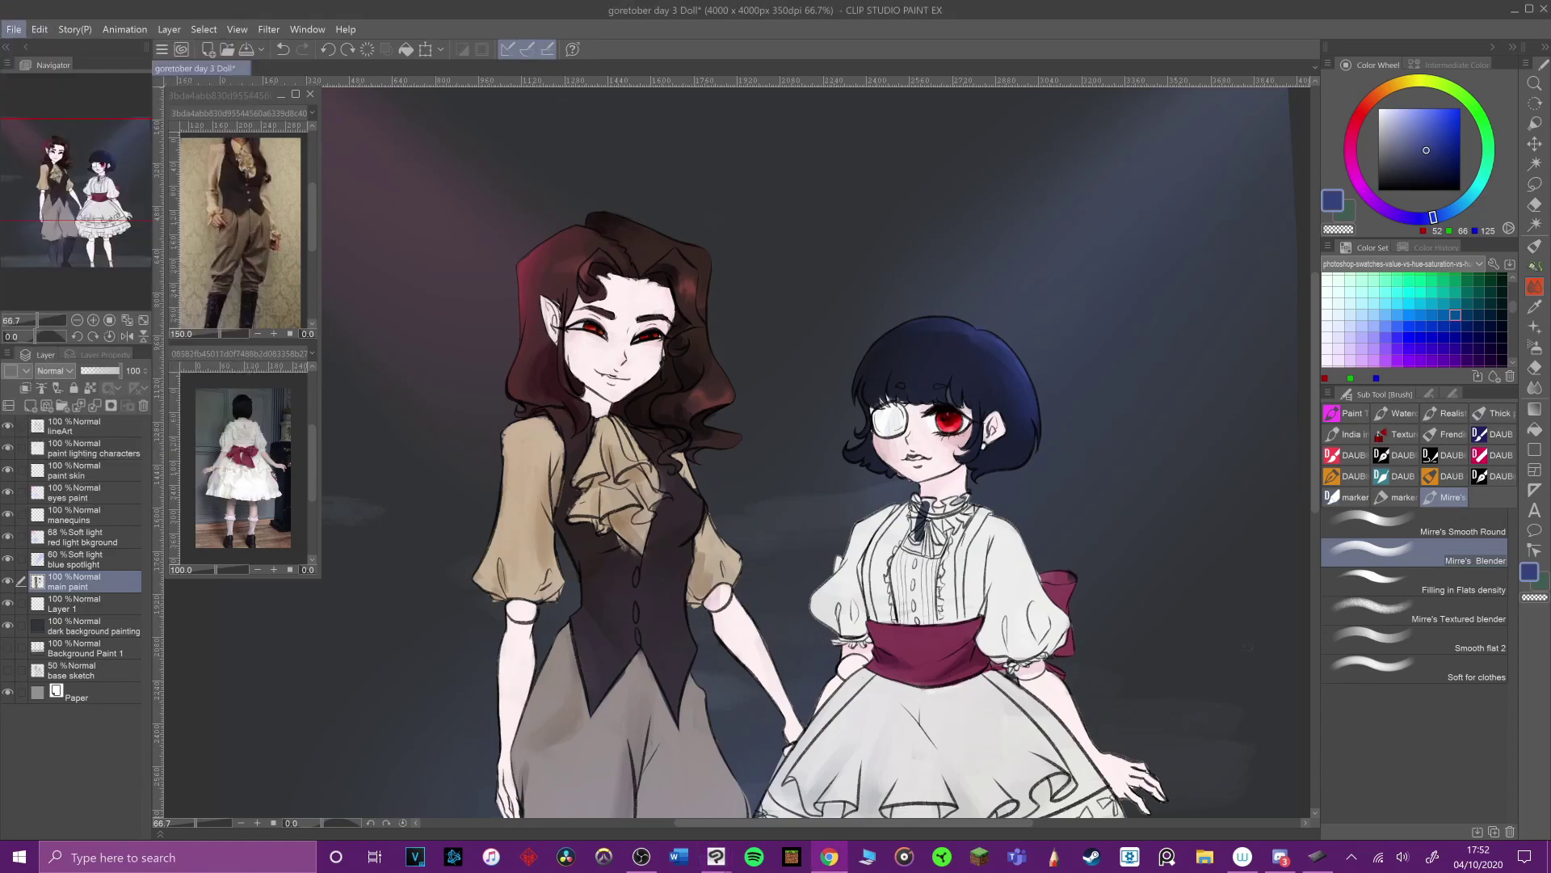
key(ctrl+s)
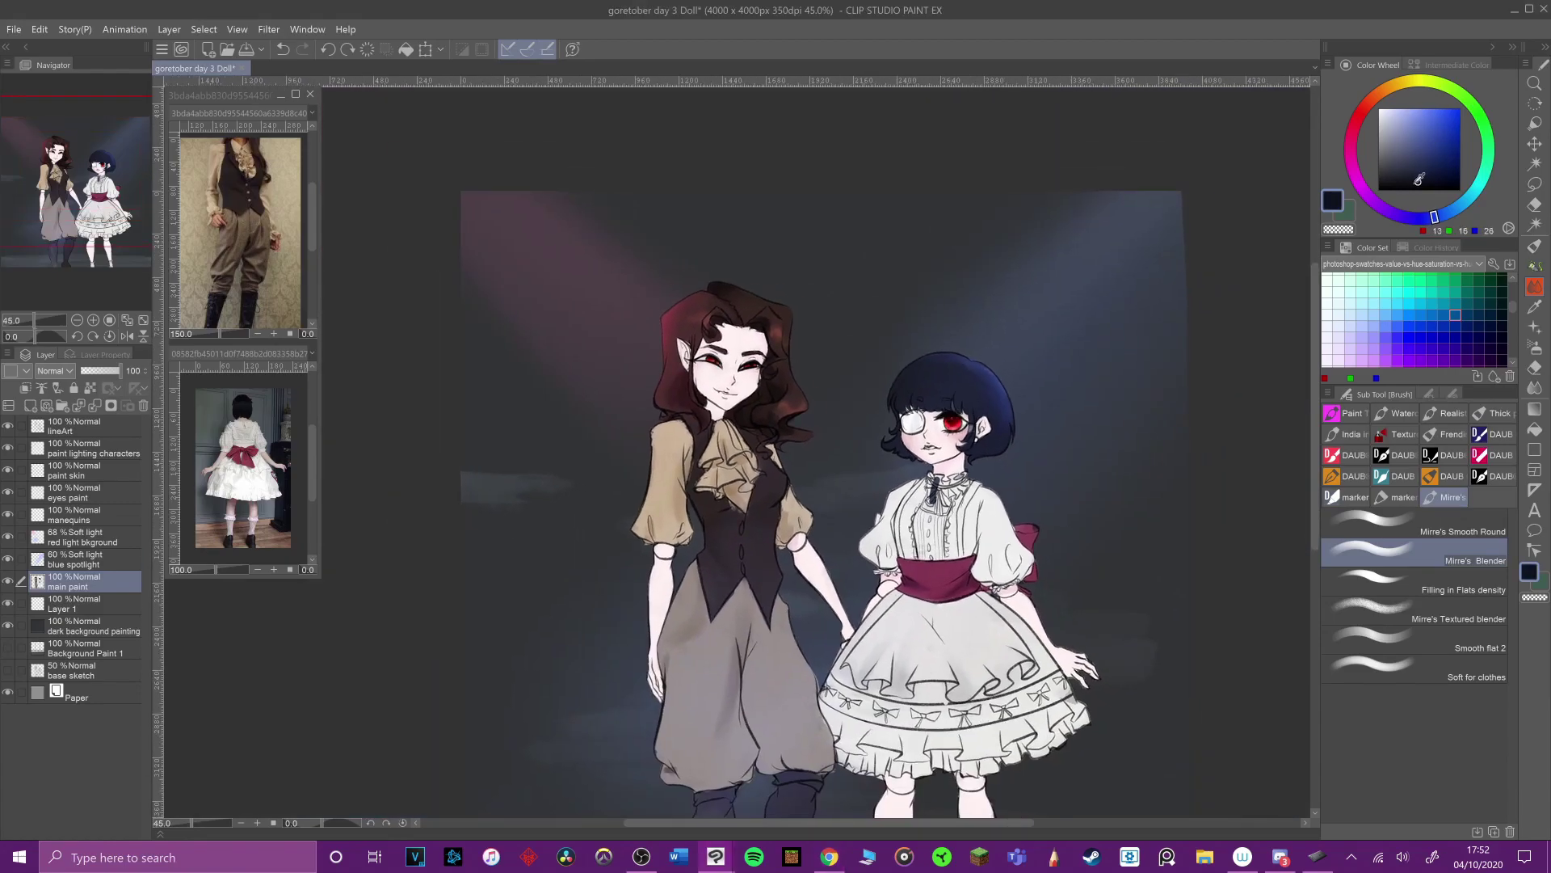
Step: Darken the girl's fringe and hair tips with near-black strokes of the SOFTPAINT brush
scroll(1518, 701, down, 4)
scroll(994, 453, up, 4)
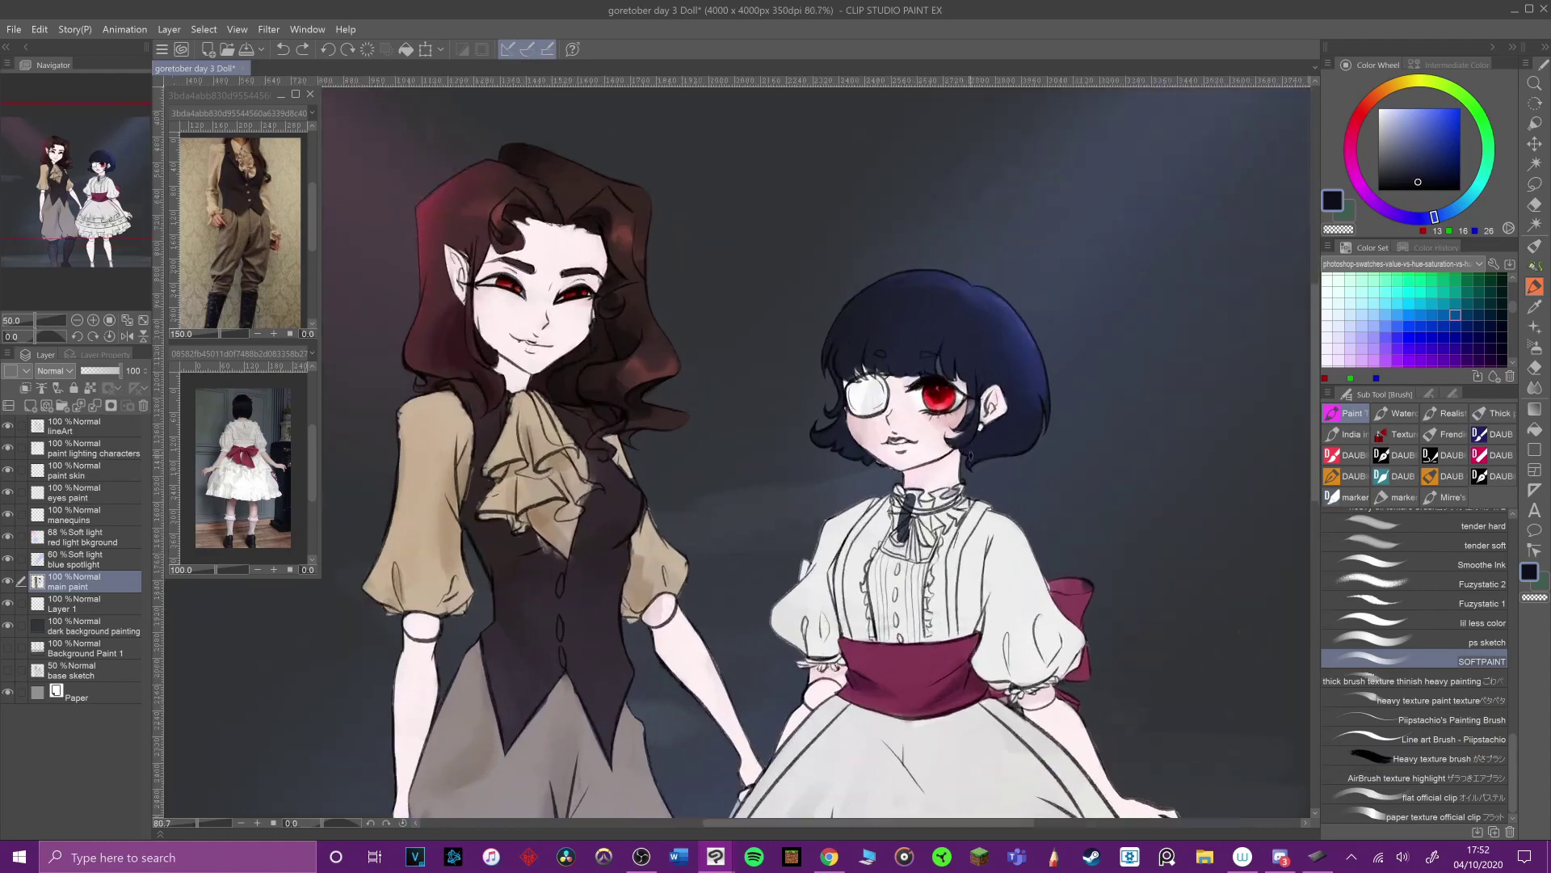
click(1414, 188)
mouse_move(952, 432)
mouse_down()
mouse_move(978, 464)
mouse_move(1008, 441)
mouse_up()
drag(828, 373, 855, 326)
mouse_move(860, 368)
mouse_down()
mouse_move(873, 344)
mouse_move(940, 347)
mouse_up()
mouse_move(831, 417)
mouse_down()
mouse_move(819, 437)
mouse_move(843, 453)
mouse_up()
drag(841, 443, 850, 456)
Step: Sample the red light from the taller character's hair and paint a reddish glow on the facing side of the girl's hair
alt+click(382, 166)
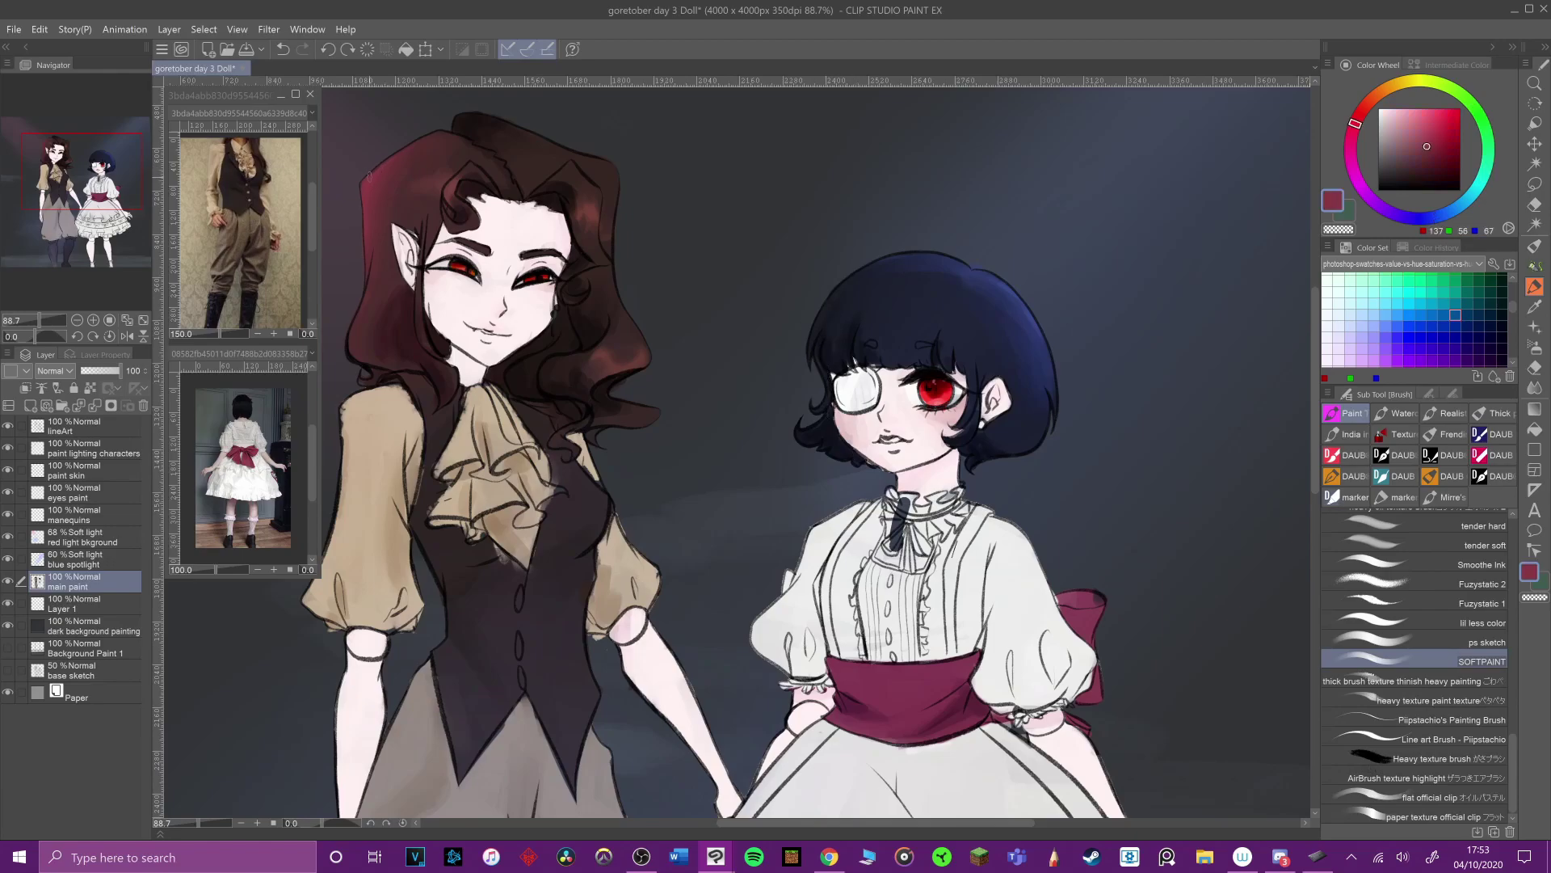
drag(847, 285, 832, 325)
key(alt+Tab)
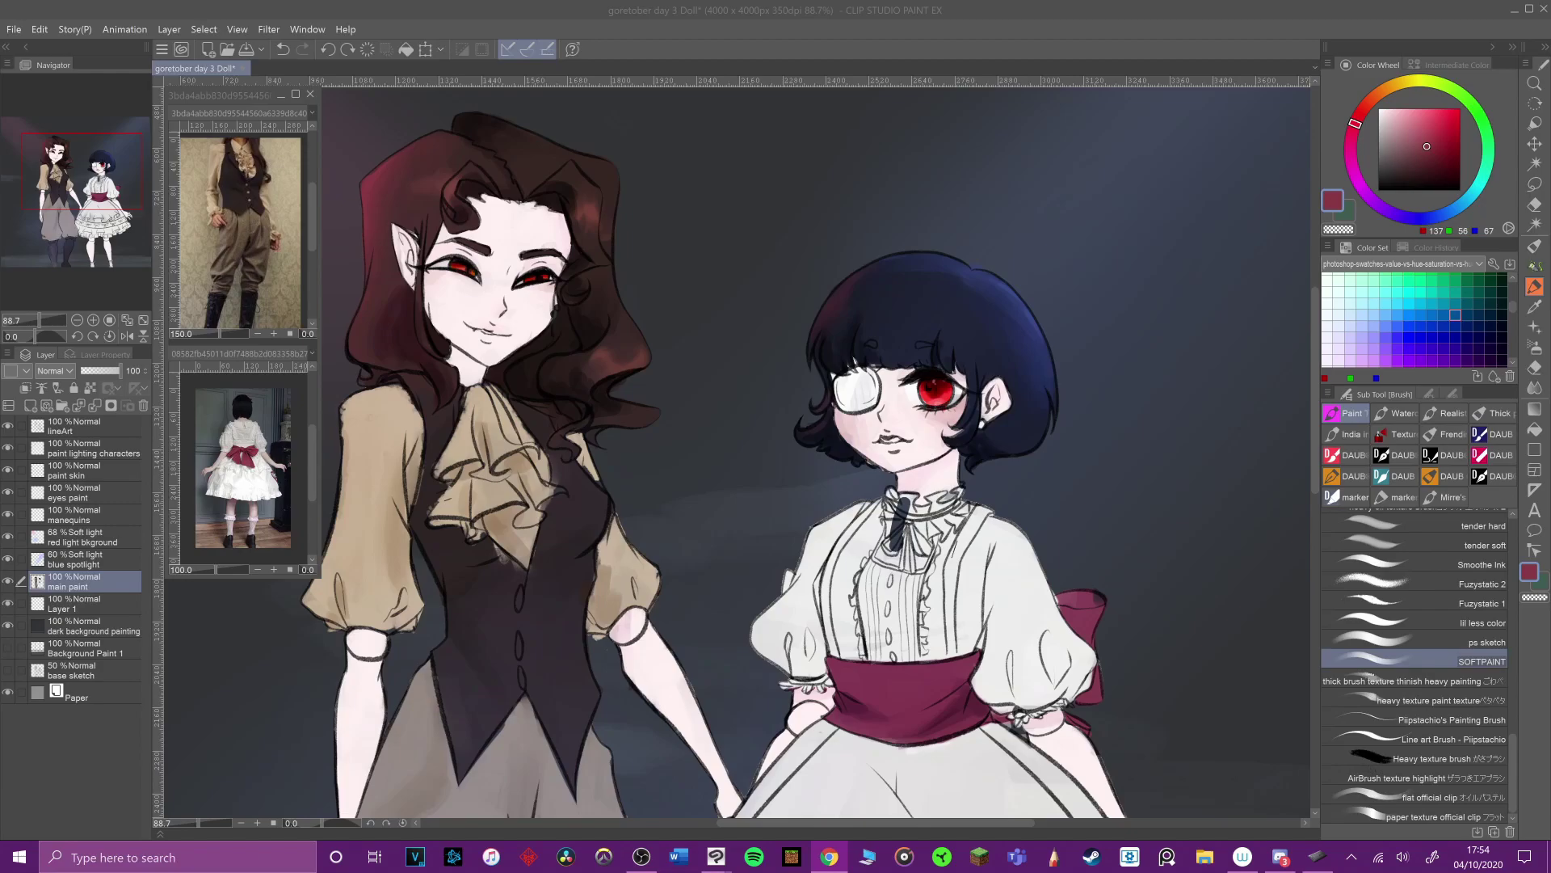
scroll(1018, 485, down, 2)
drag(1018, 485, 945, 392)
key(alt+Tab)
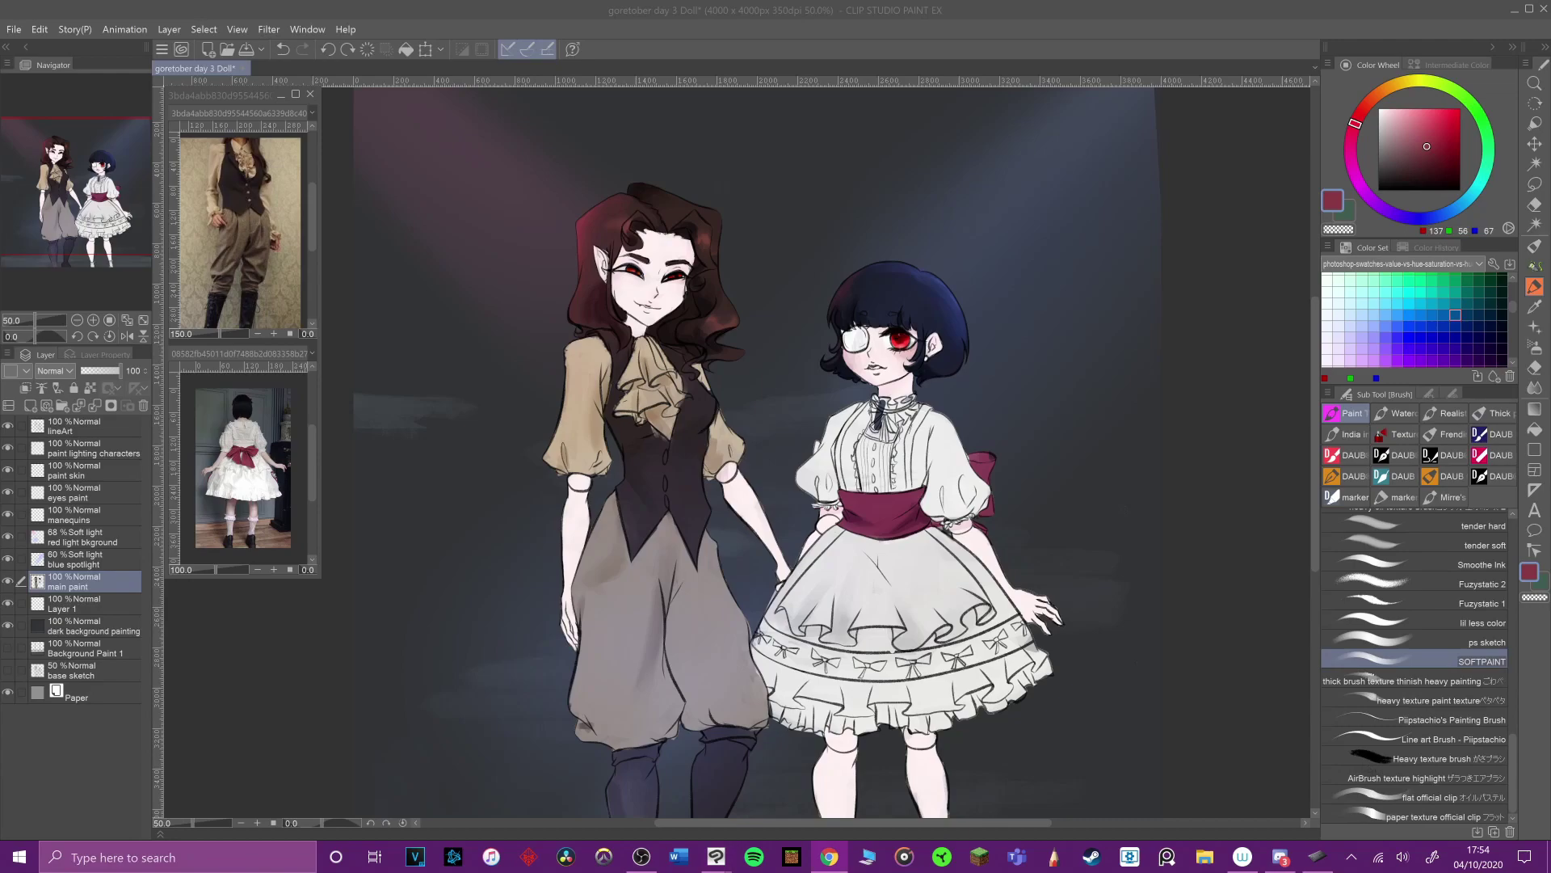
Step: Shade the girl's sash bow with a dark magenta sampled from it, using SOFTPAINT on the "main paint" layer
drag(1016, 483, 981, 455)
alt+click(978, 462)
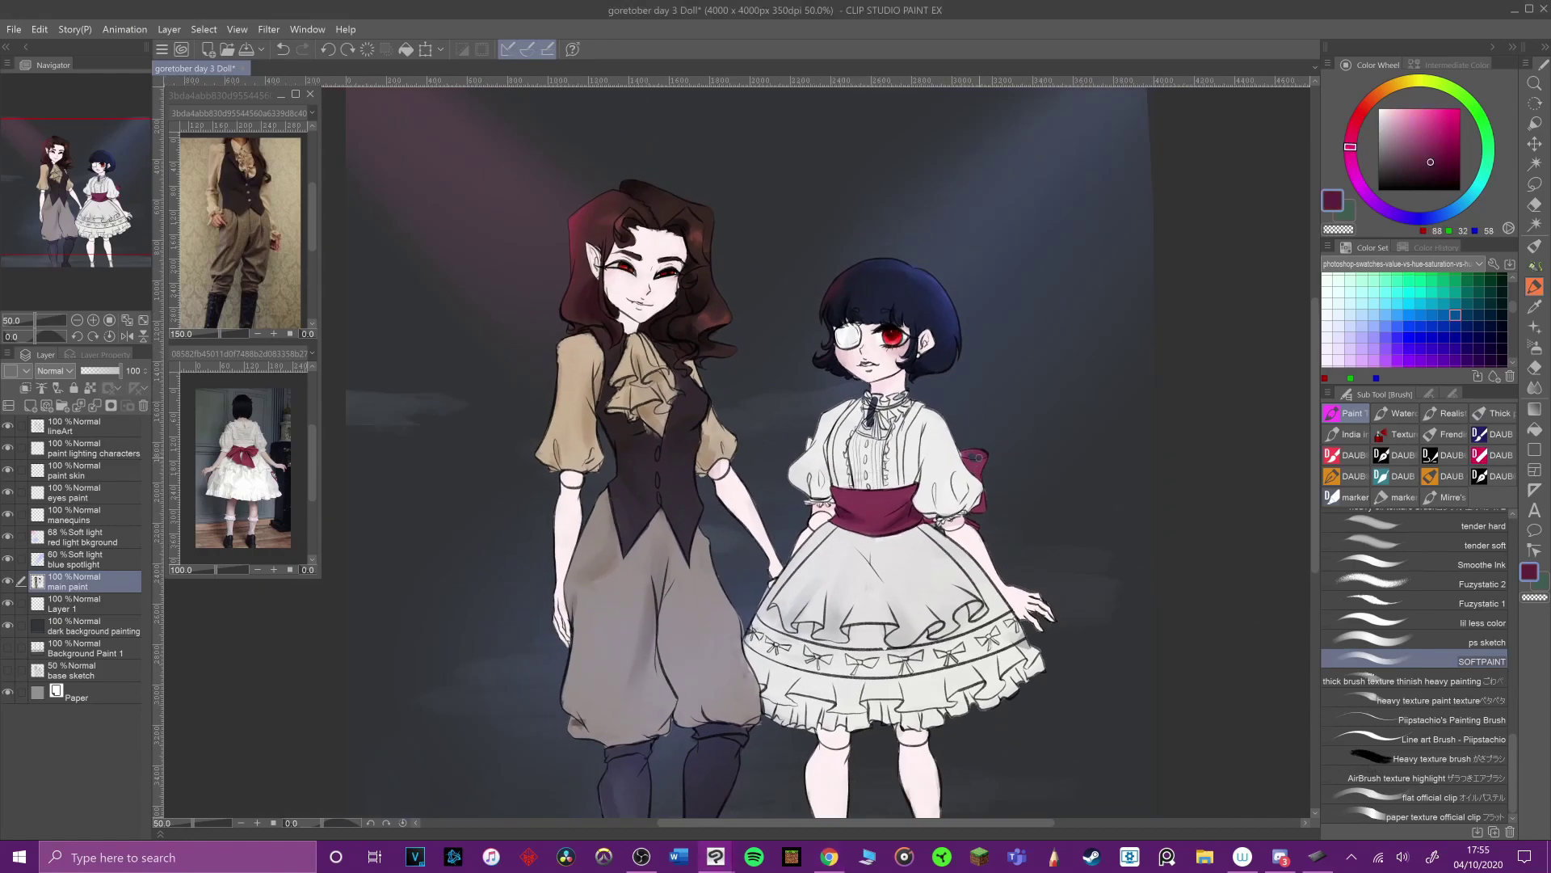
click(85, 559)
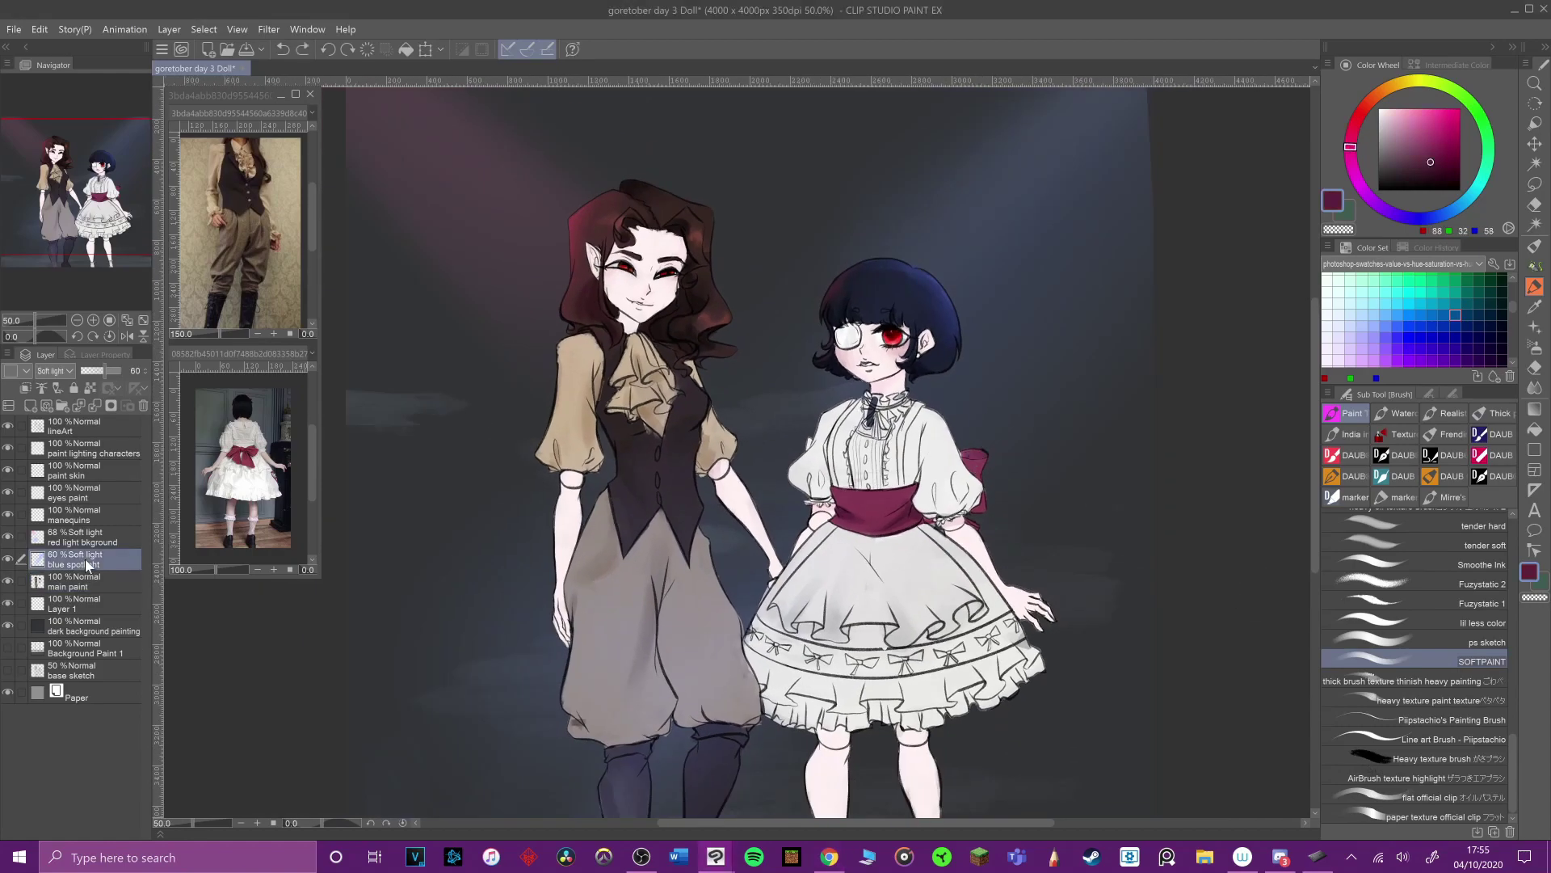
click(1472, 700)
click(1446, 661)
click(117, 585)
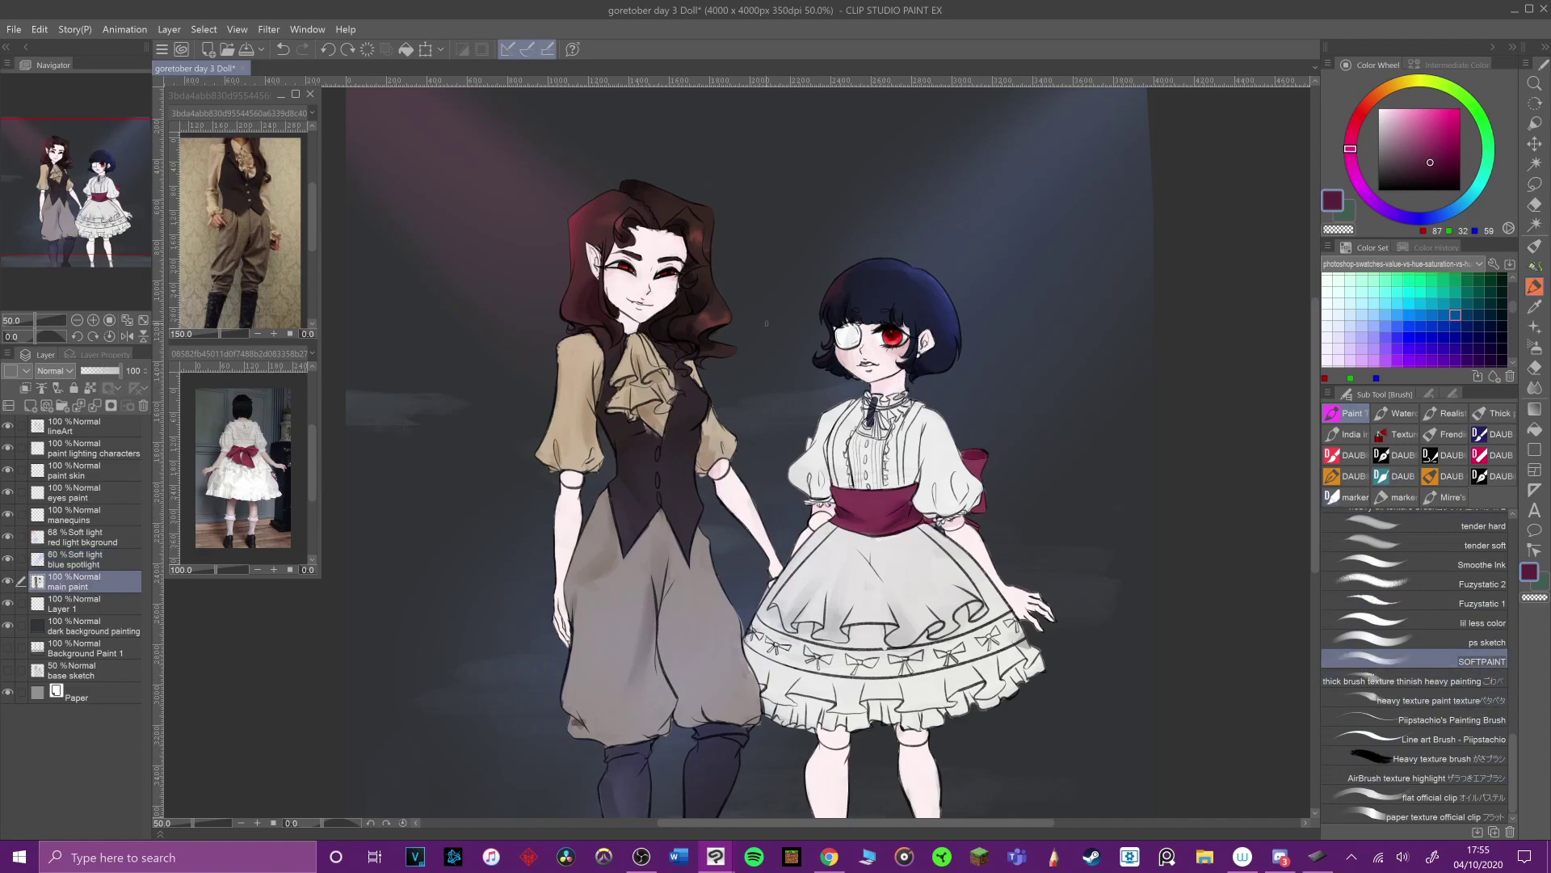
Step: Add a new layer above "paint skin", name it "skin lighting", and close the stray photo viewer window
click(86, 477)
click(30, 405)
double_click(65, 475)
text(skin lighting)
key(Return)
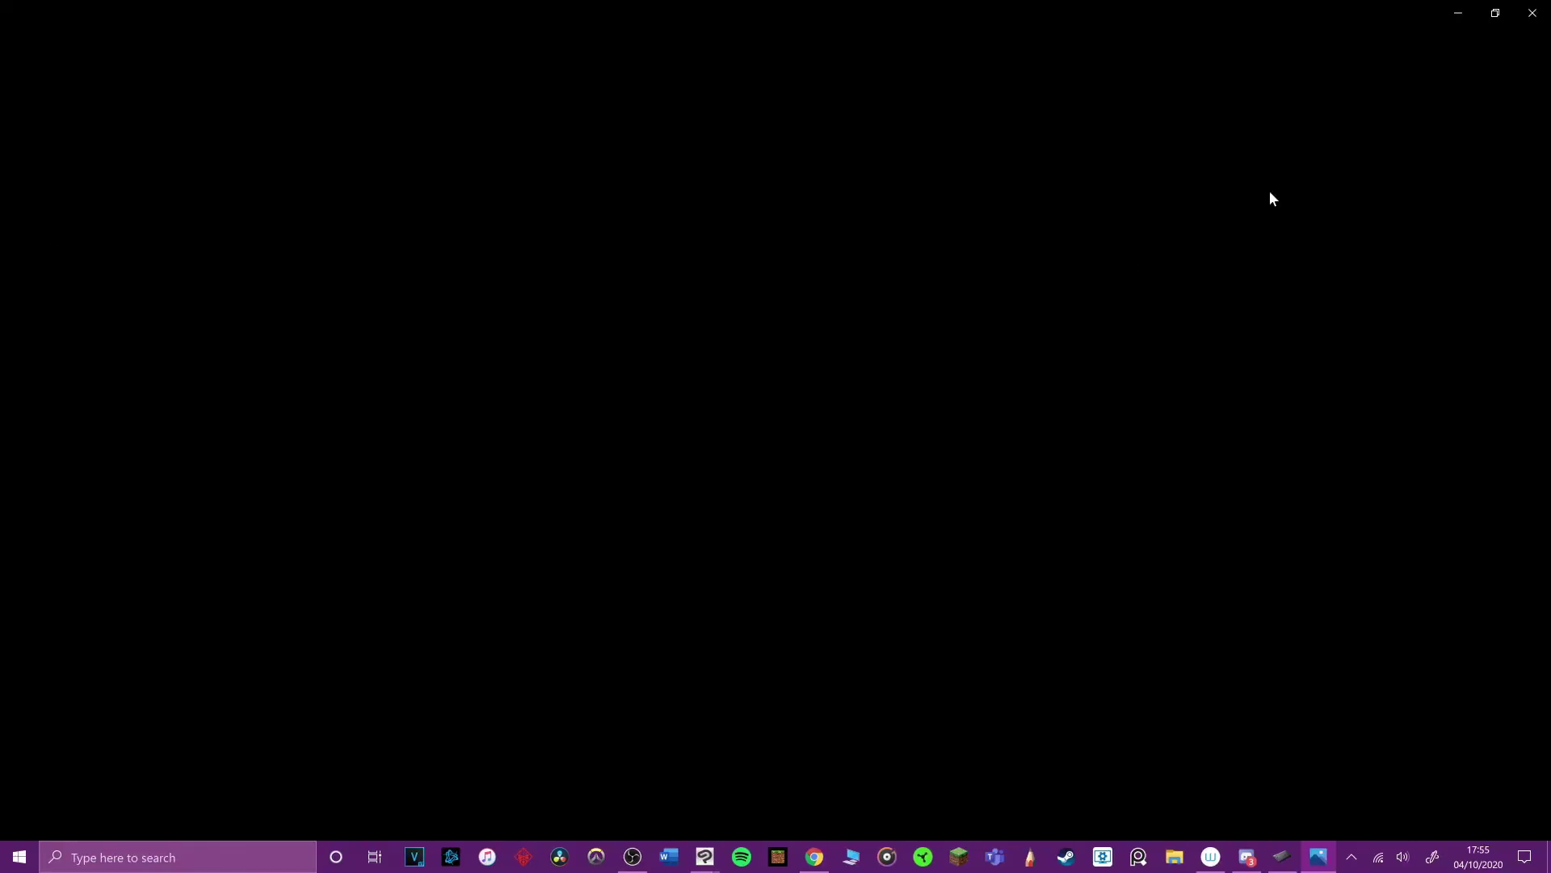
click(1533, 11)
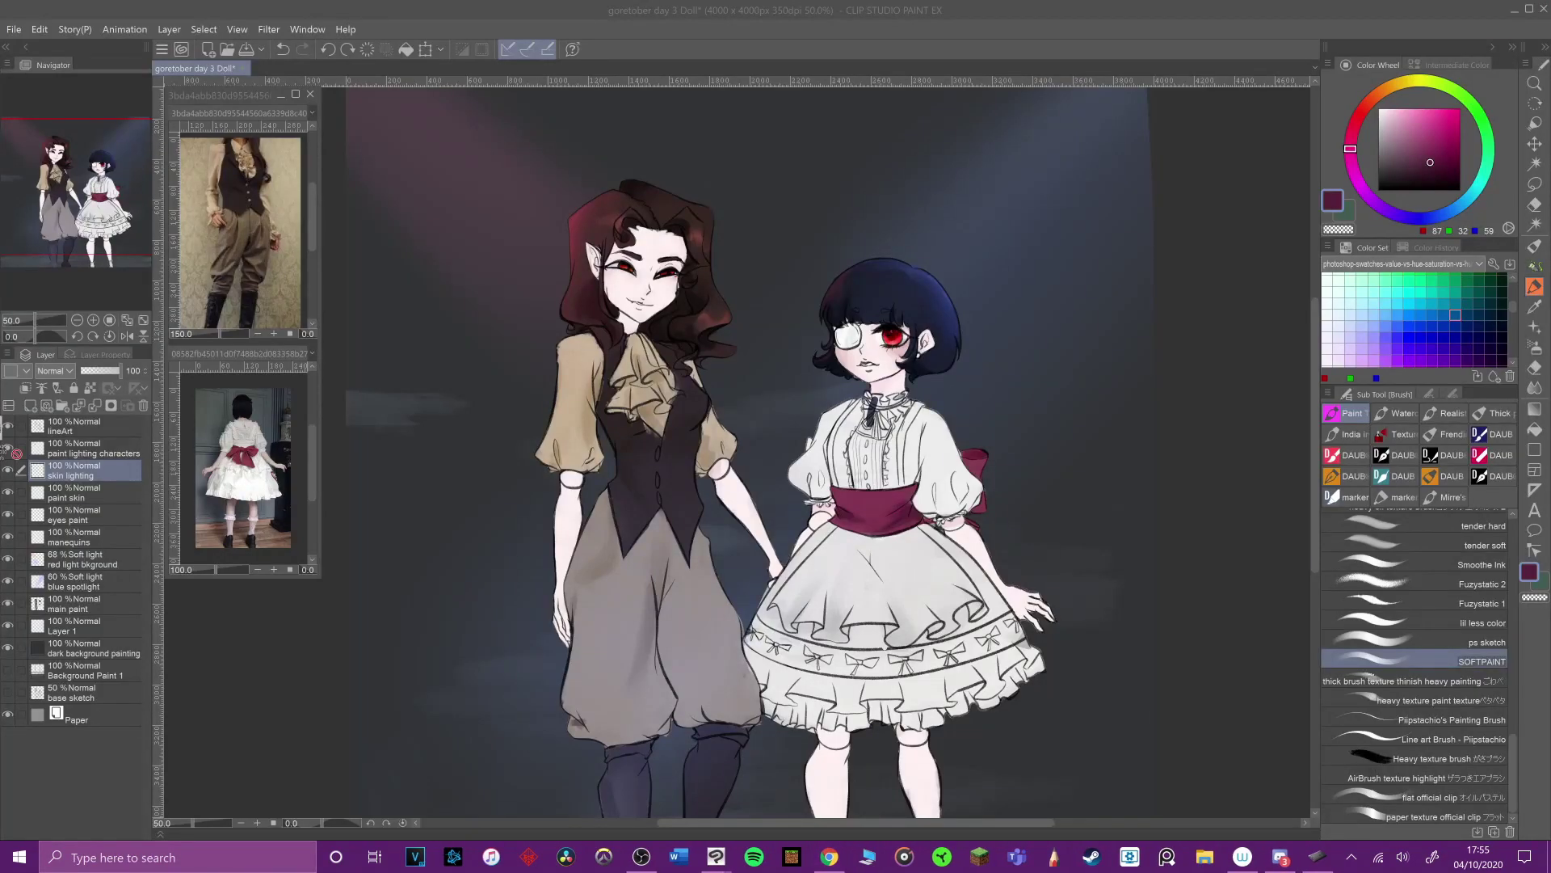
Step: Open the skin-tone shading chart image as a floating reference window beside the canvas and show its pale swatches
drag(16, 454, 851, 215)
scroll(727, 439, up, 5)
drag(308, 69, 438, 286)
drag(466, 280, 1122, 95)
scroll(816, 517, down, 2)
drag(1034, 387, 1122, 344)
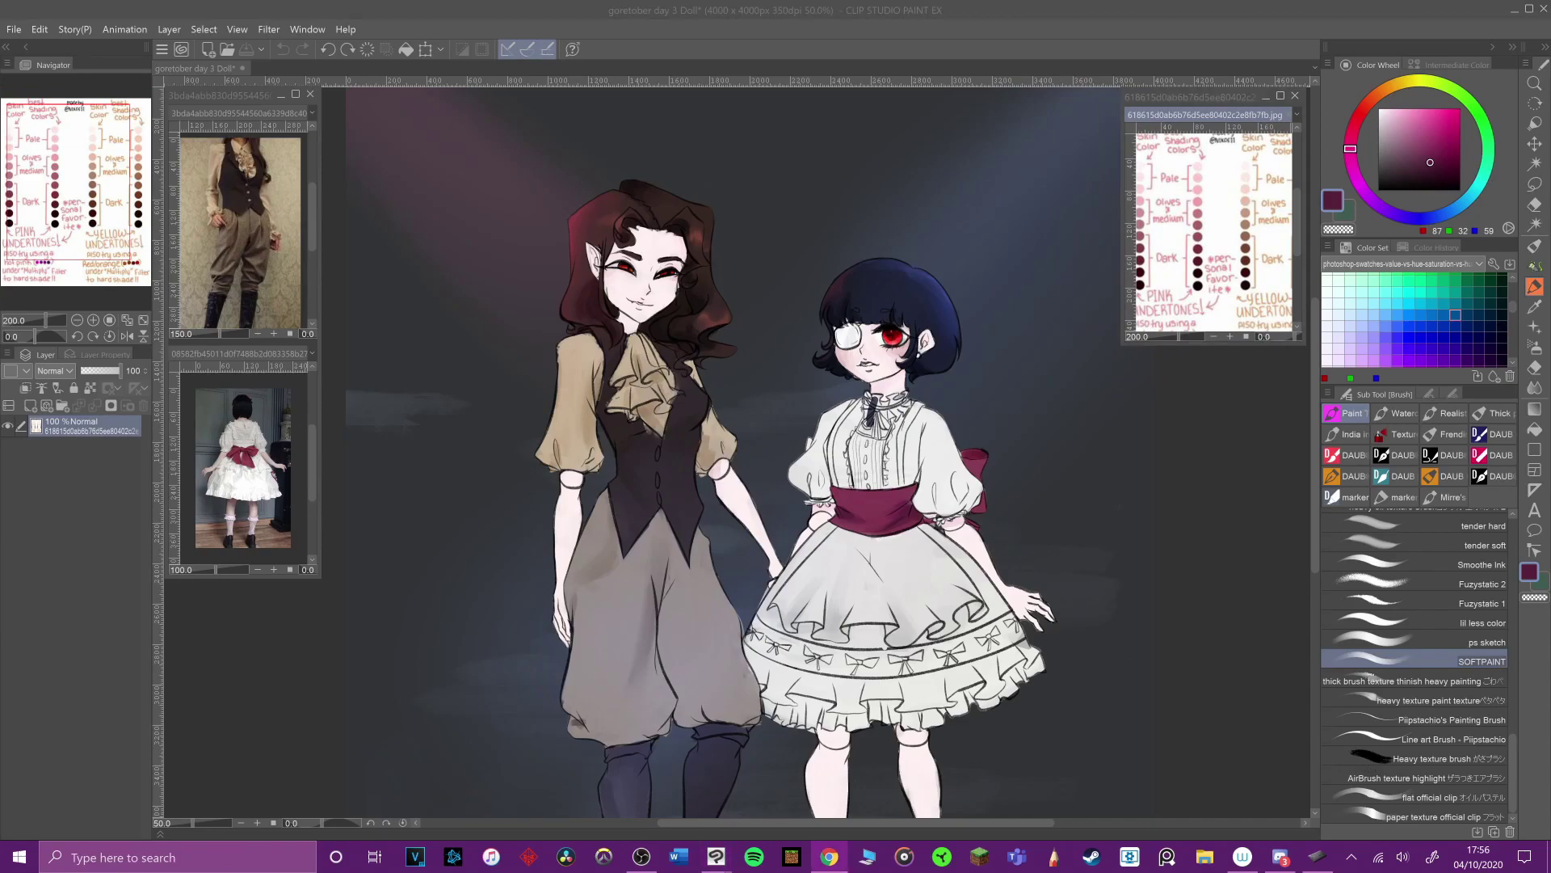
Step: Sample a pale pink from the chart and set the "skin lighting" layer's blending mode to Multiply
click(1198, 177)
alt+click(1198, 178)
click(933, 355)
click(55, 371)
click(57, 417)
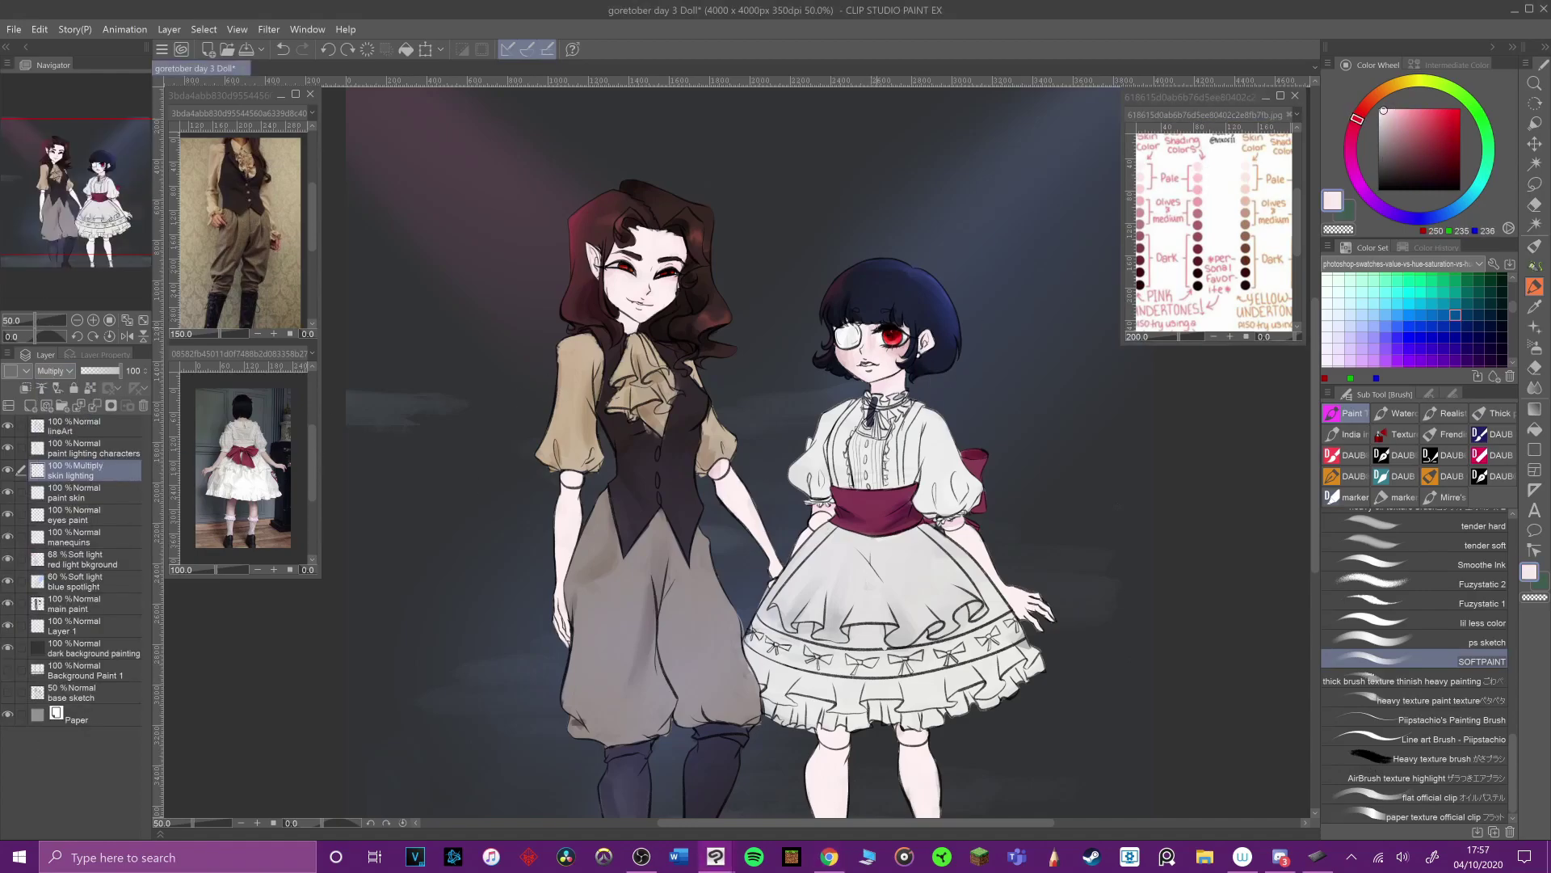
Step: Try shading the girl's neck with a sampled skin tone and other hand-picked colours
key(ctrl+z)
scroll(912, 371, down, 1)
alt+click(927, 391)
drag(883, 373, 907, 398)
key(ctrl+z)
scroll(921, 346, up, 2)
click(1436, 217)
drag(1407, 153, 1413, 109)
click(1380, 111)
drag(891, 396, 873, 419)
key(ctrl+z)
Step: Try a light lavender shade on the girl's outer sleeve
click(1383, 208)
click(1394, 110)
key(ctrl+z)
click(1391, 147)
key(ctrl+z)
click(1362, 338)
key(ctrl+z)
drag(952, 466, 927, 441)
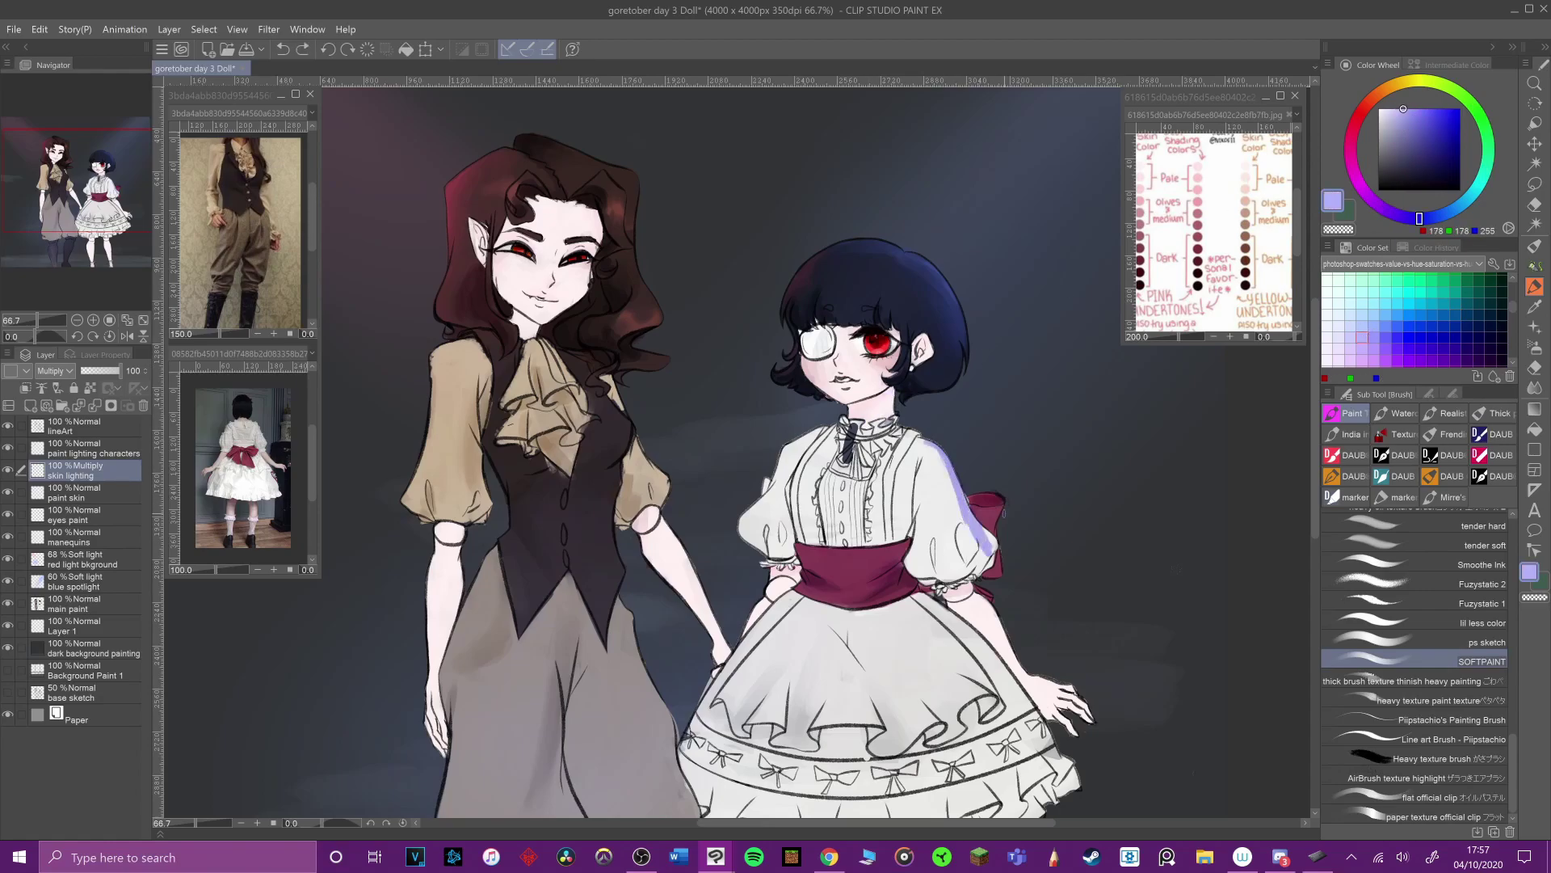
Step: Shade the girl's neck under the chin with pale pink and yellow-undertone colours sampled from the chart
alt+click(1198, 189)
alt+click(1141, 177)
click(889, 395)
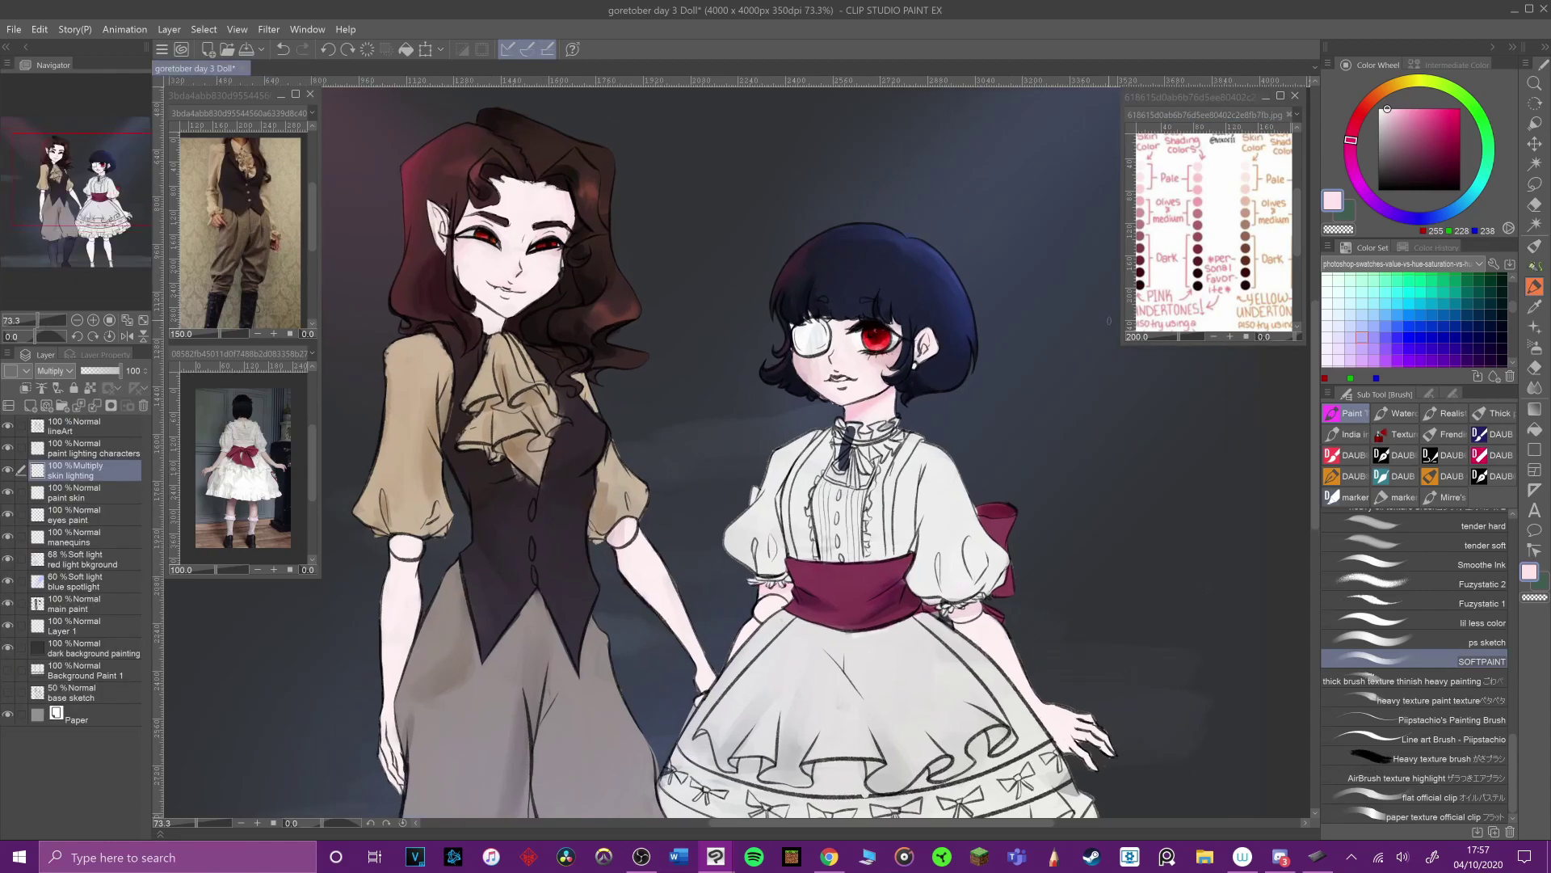
scroll(808, 452, down, 1)
alt+click(1245, 177)
alt+click(1246, 177)
drag(1275, 240, 1222, 243)
alt+click(1252, 181)
alt+click(1251, 193)
click(904, 388)
key(ctrl+z)
drag(897, 384, 925, 408)
Step: Try Overlay mode on the "skin lighting" layer and resample a pale shade from the chart
click(59, 370)
click(75, 568)
key(ctrl+z)
alt+click(1145, 180)
alt+click(1145, 181)
click(1291, 358)
scroll(889, 452, down, 1)
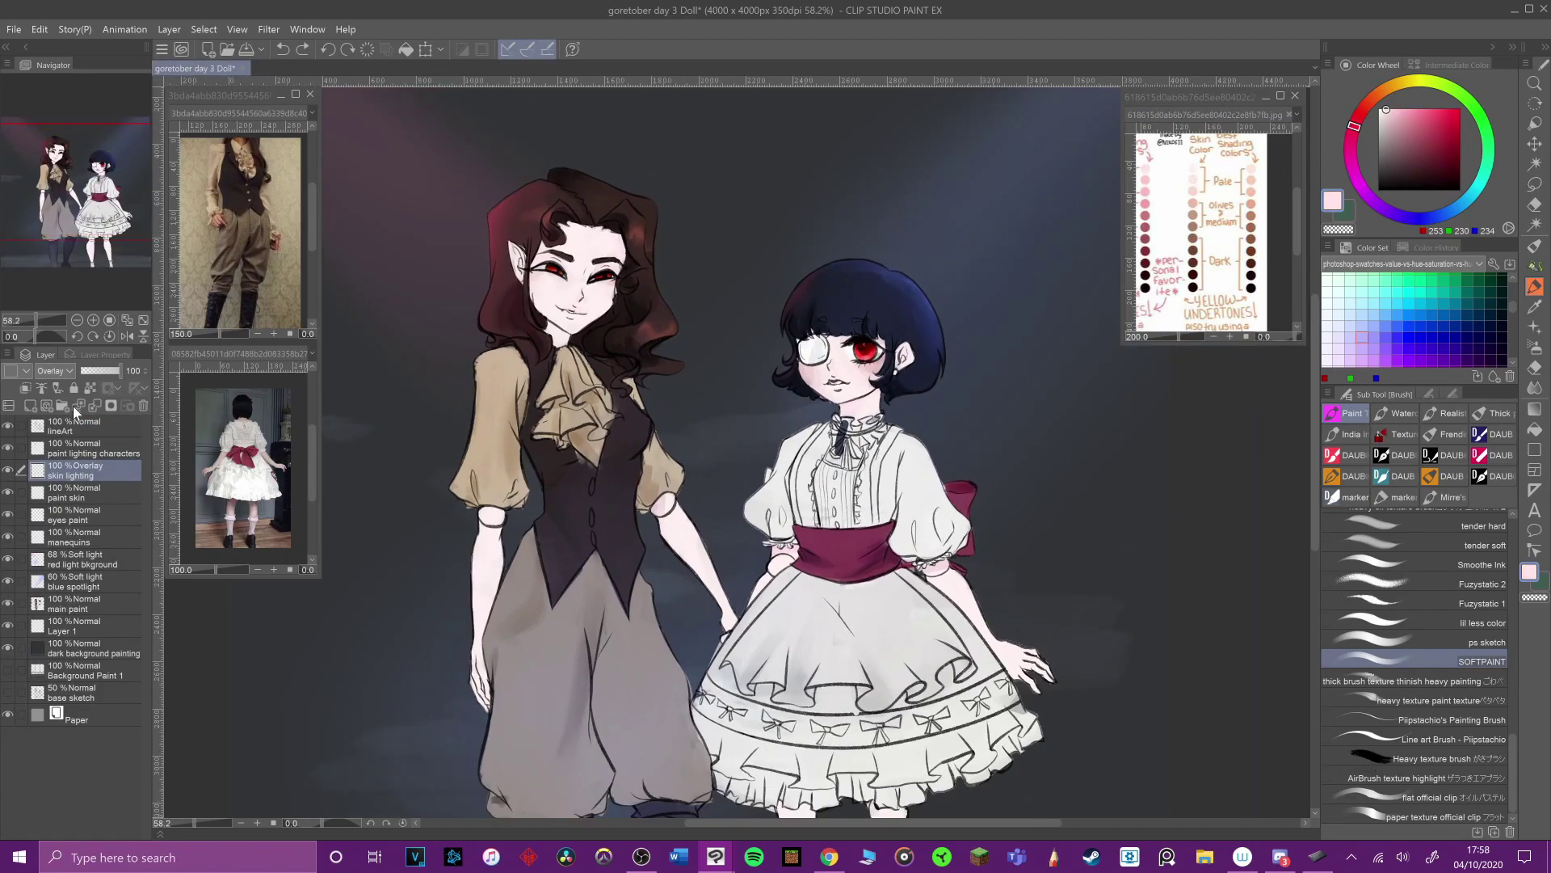
Step: Try Soft light mode on "skin lighting" with a pale pink stroke on the girl's neck
click(58, 371)
click(67, 582)
key(ctrl+z)
drag(1221, 273, 1295, 278)
alt+click(1220, 182)
click(905, 392)
drag(904, 392, 921, 404)
key(ctrl+z)
key(alt+Tab)
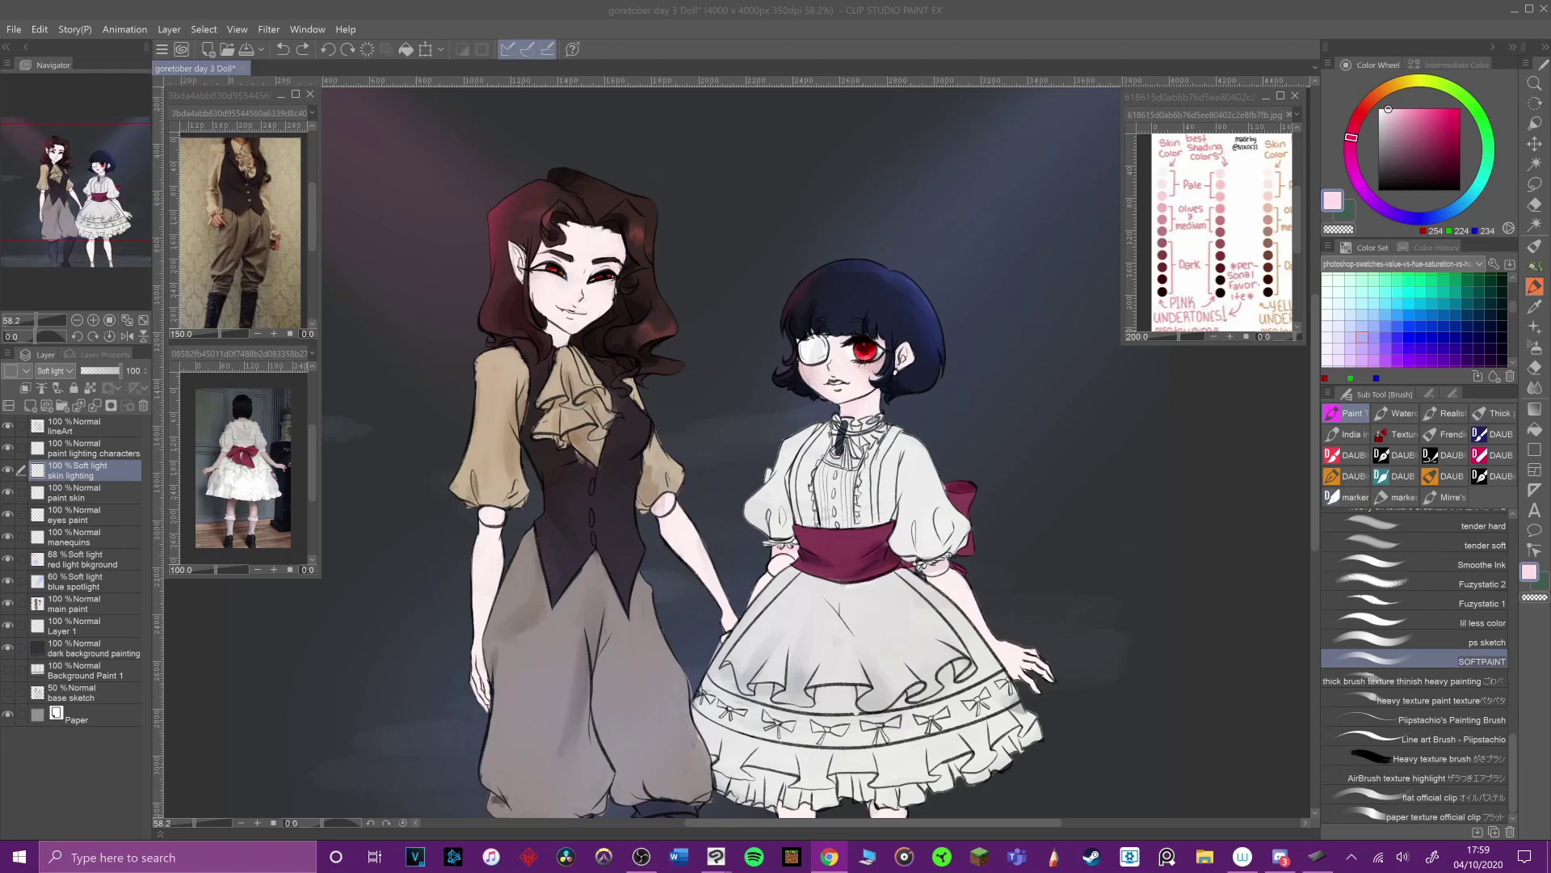
click(52, 370)
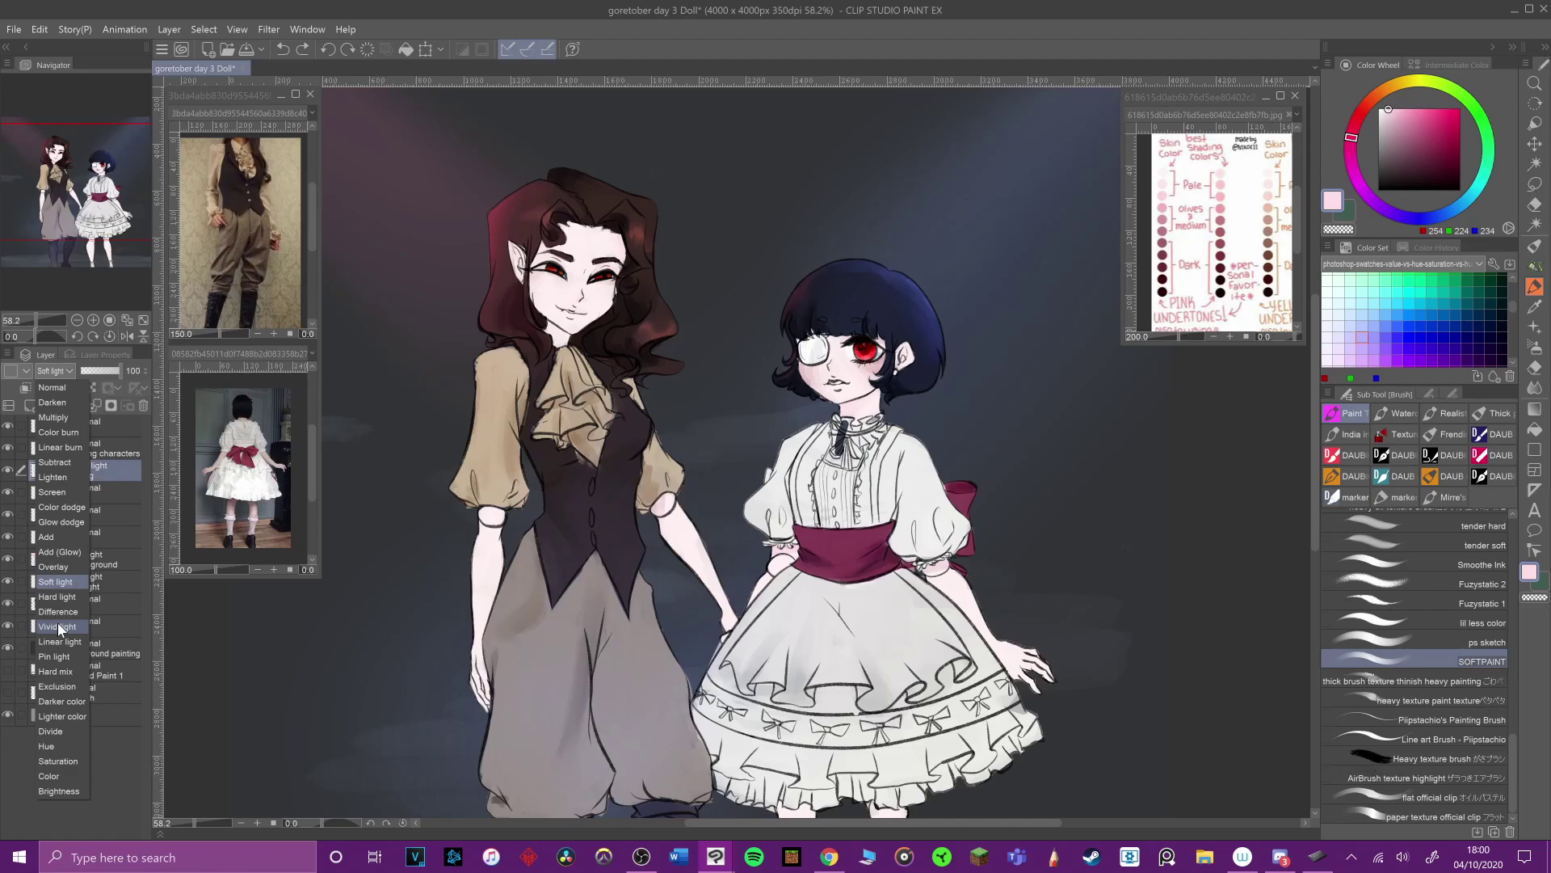
key(Escape)
scroll(601, 409, down, 3)
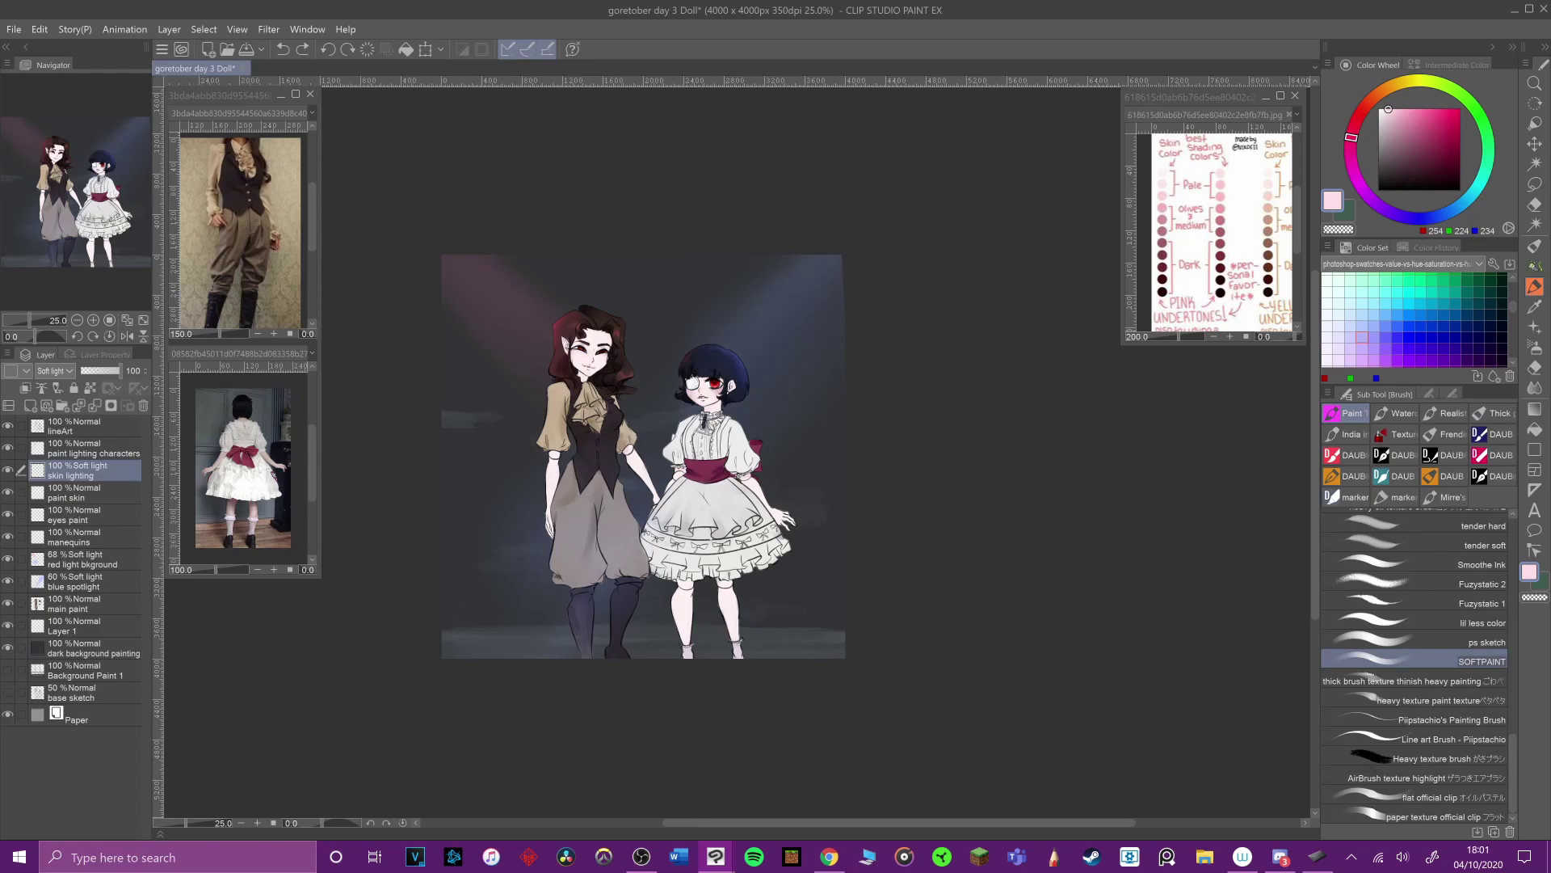
Step: Set the "skin lighting" layer back to Multiply and try a light violet shadow on the girl's face
scroll(884, 438, up, 3)
click(71, 371)
click(77, 424)
drag(1512, 307, 1512, 314)
click(1362, 325)
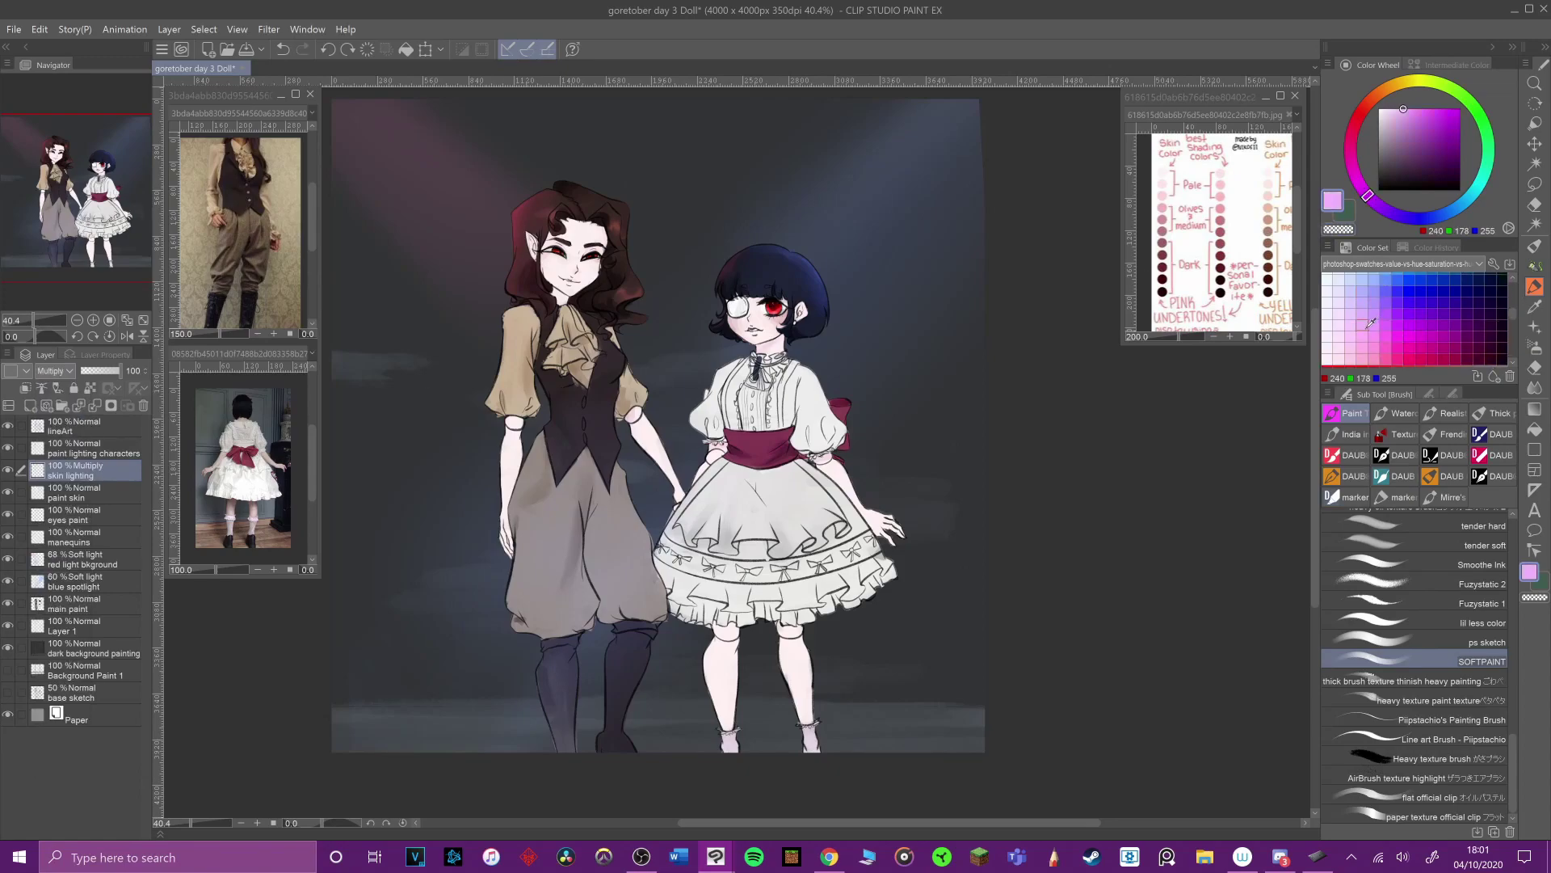
drag(630, 414, 639, 402)
drag(782, 319, 763, 344)
key(ctrl+z)
Step: Test light pink swatches as shading on the girl's face and on her legs below the skirt hem
click(1362, 346)
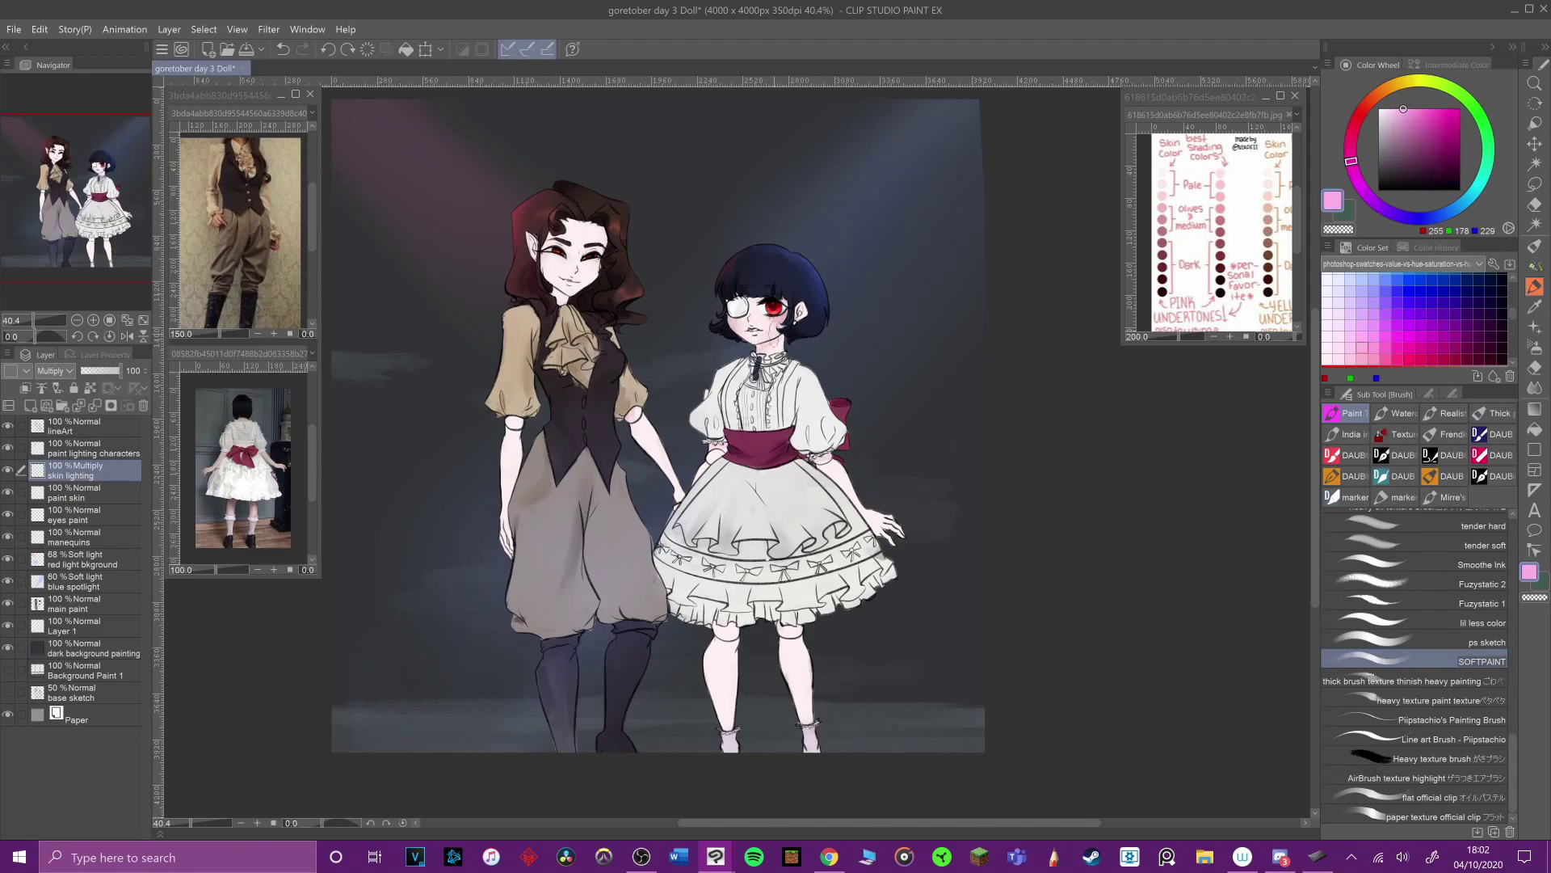
click(1362, 355)
mouse_move(780, 325)
mouse_down()
mouse_move(767, 347)
mouse_move(742, 306)
mouse_up()
key(ctrl+z)
key(ctrl+z)
mouse_move(717, 625)
mouse_down()
mouse_move(734, 648)
mouse_move(807, 644)
mouse_up()
key(ctrl+z)
Step: Try a shadow stroke along the side of the taller character's face and sample the blue spotlight colour
drag(1512, 314, 1512, 324)
drag(789, 420, 827, 440)
drag(620, 286, 641, 243)
key(ctrl+z)
alt+click(881, 194)
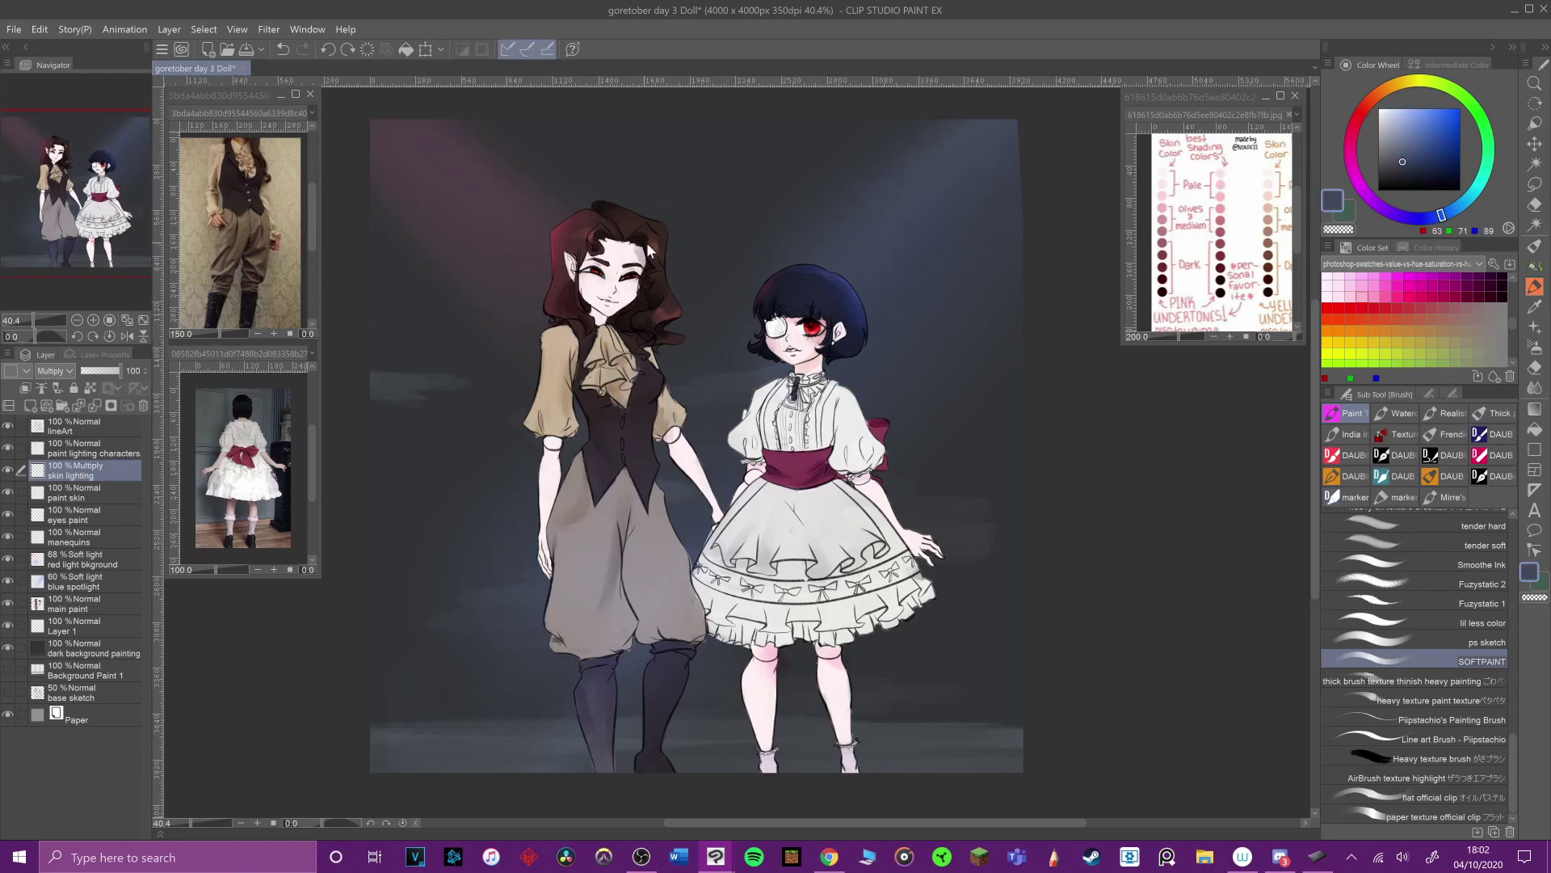
Step: Tint the taller character's sleeve nearest the girl with light blue on "skin lighting" using SOFTPAINT
scroll(1514, 309, down, 3)
click(1362, 358)
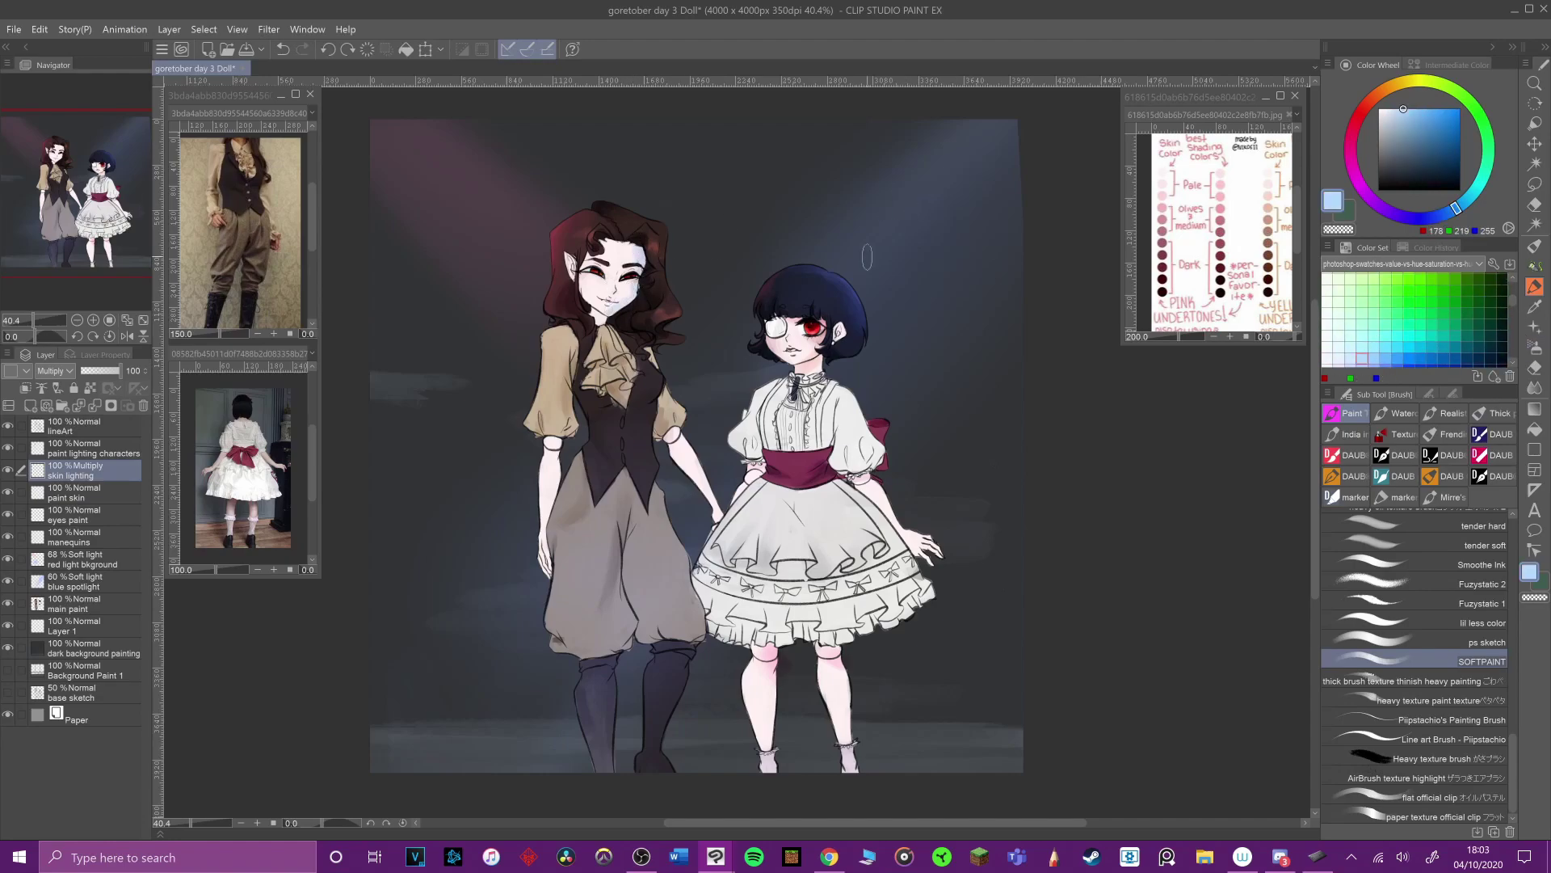
click(1447, 497)
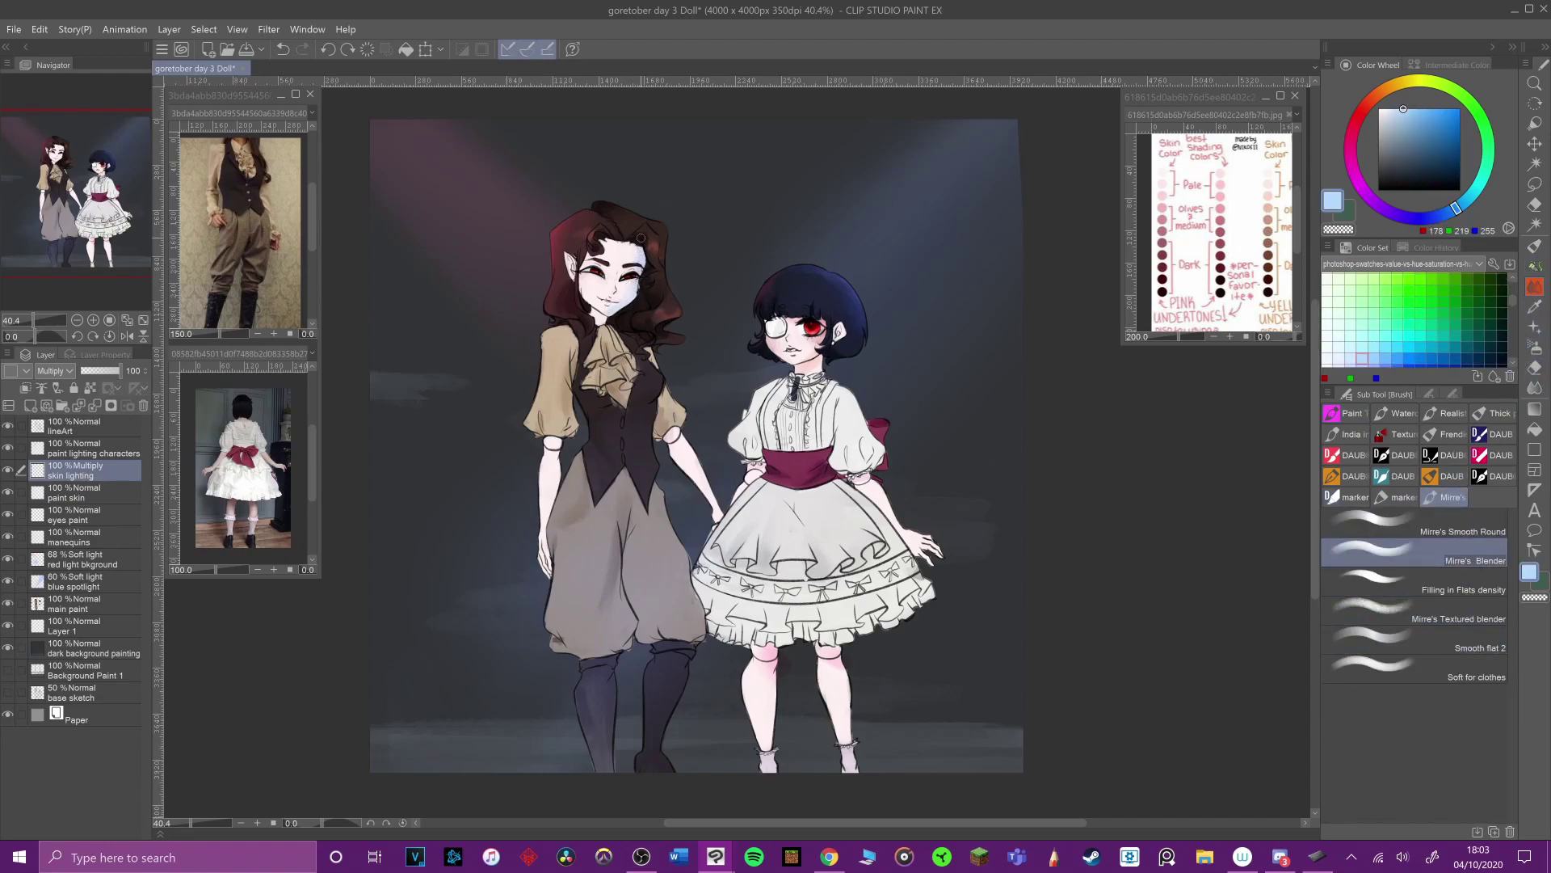
key(alt+Tab)
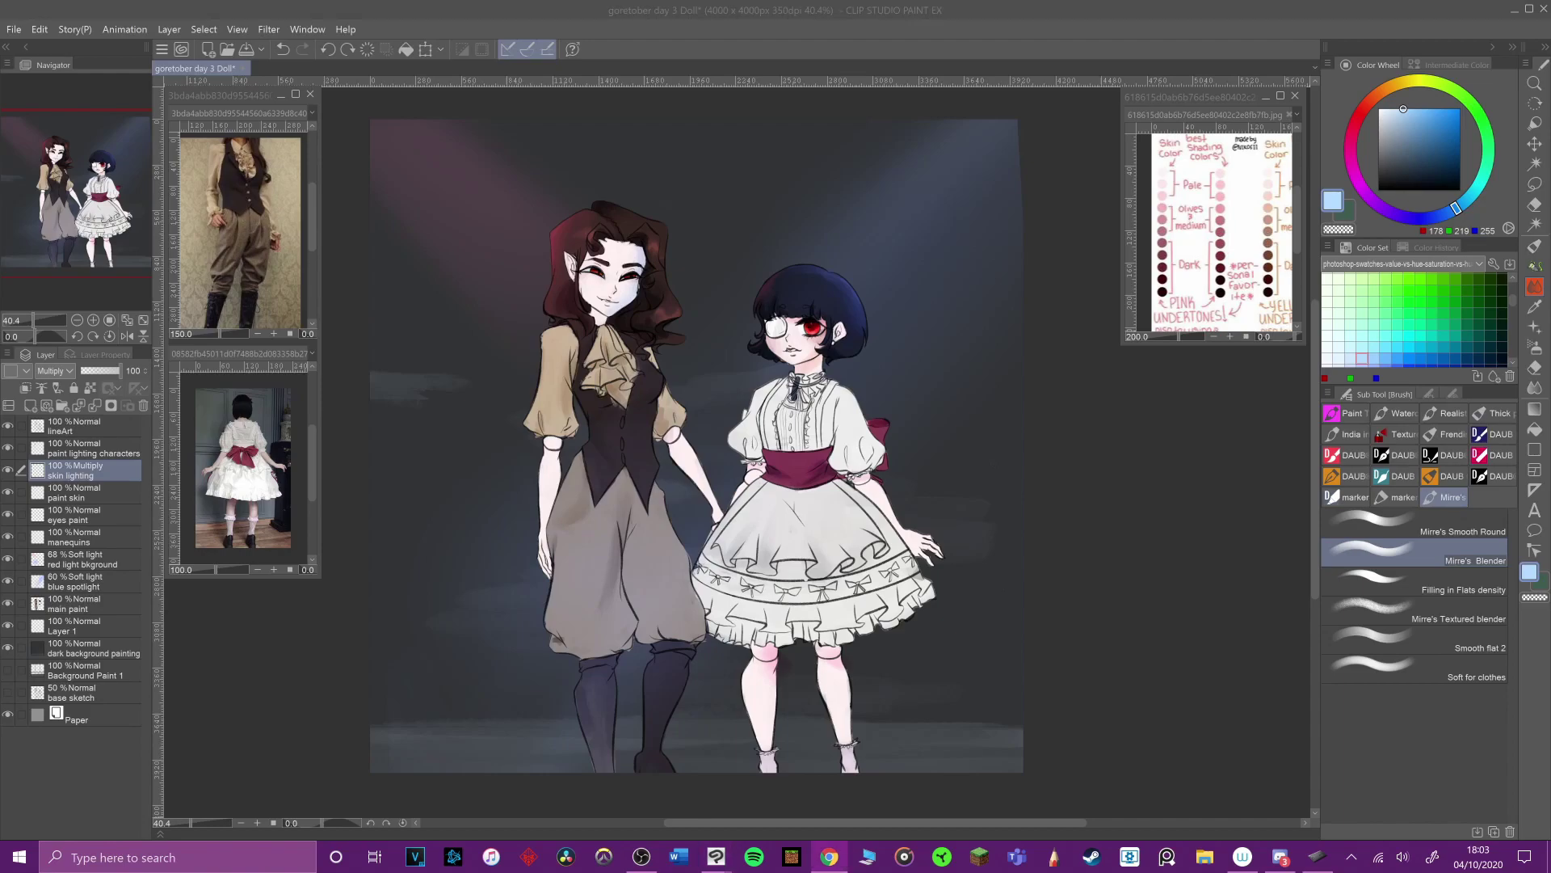
click(642, 348)
click(1347, 413)
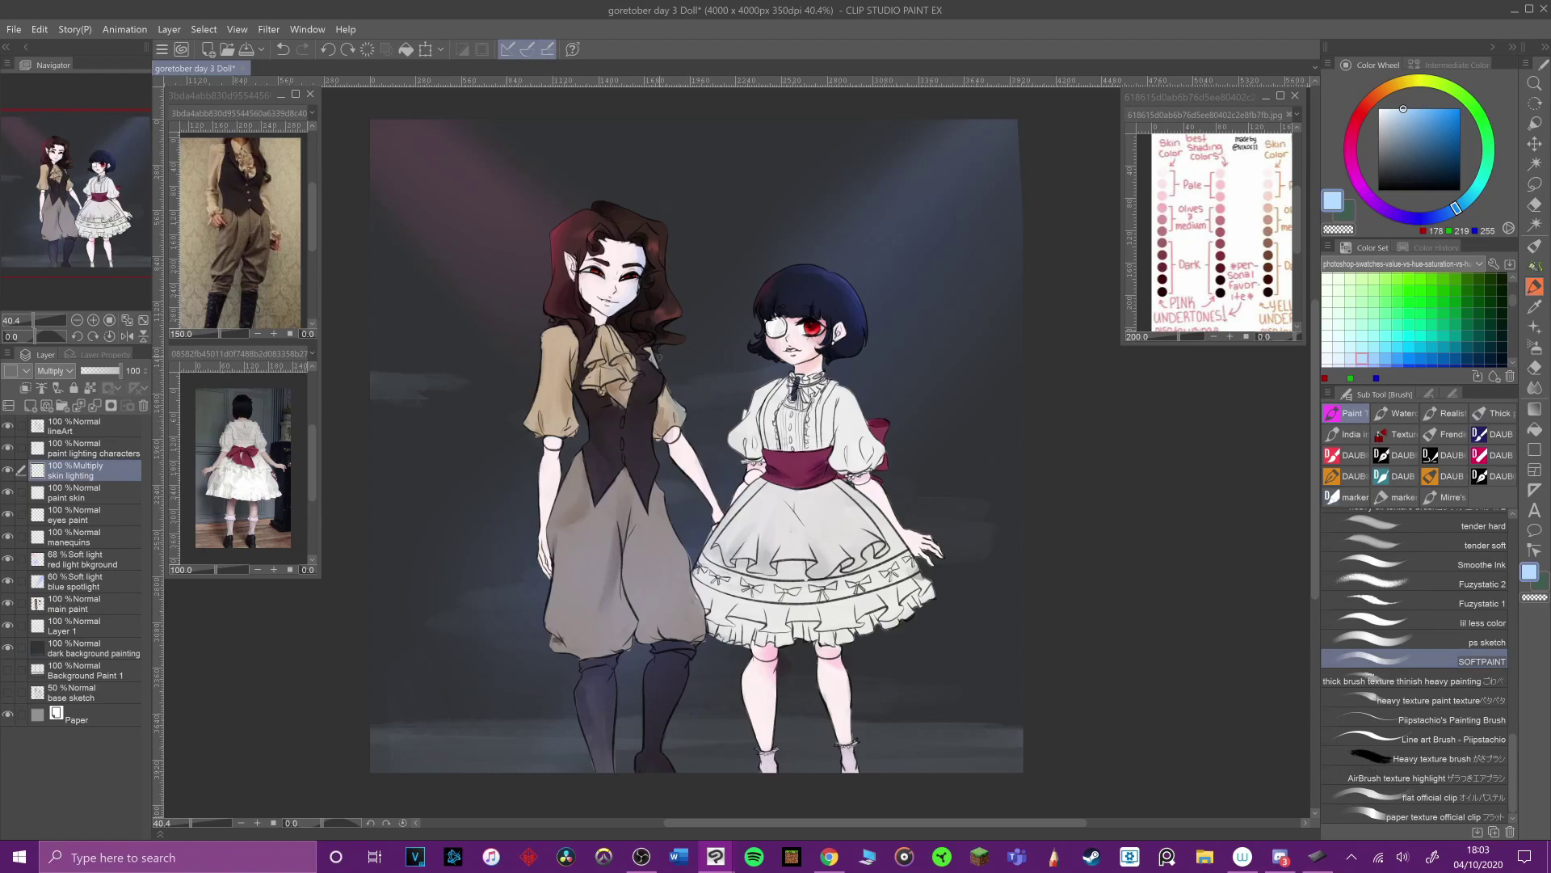
click(1350, 358)
click(1338, 348)
scroll(841, 357, down, 1)
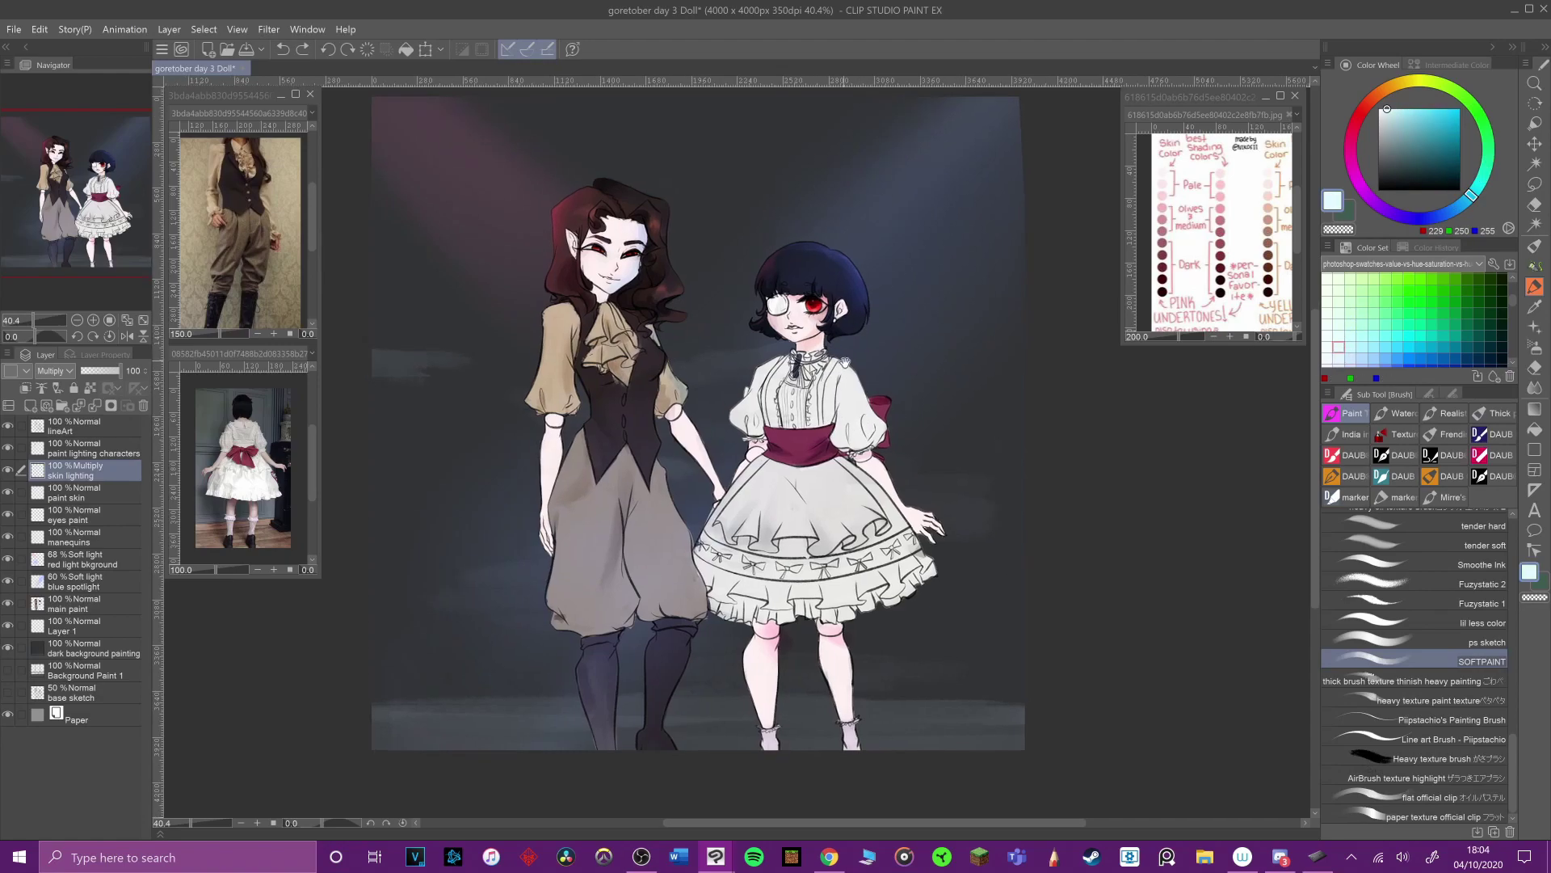
drag(842, 357, 855, 383)
Step: Darken the background beside the girl on the "dark background painting" layer with a sampled dark blue-grey and the Heavy texture brush
click(91, 649)
alt+click(1001, 471)
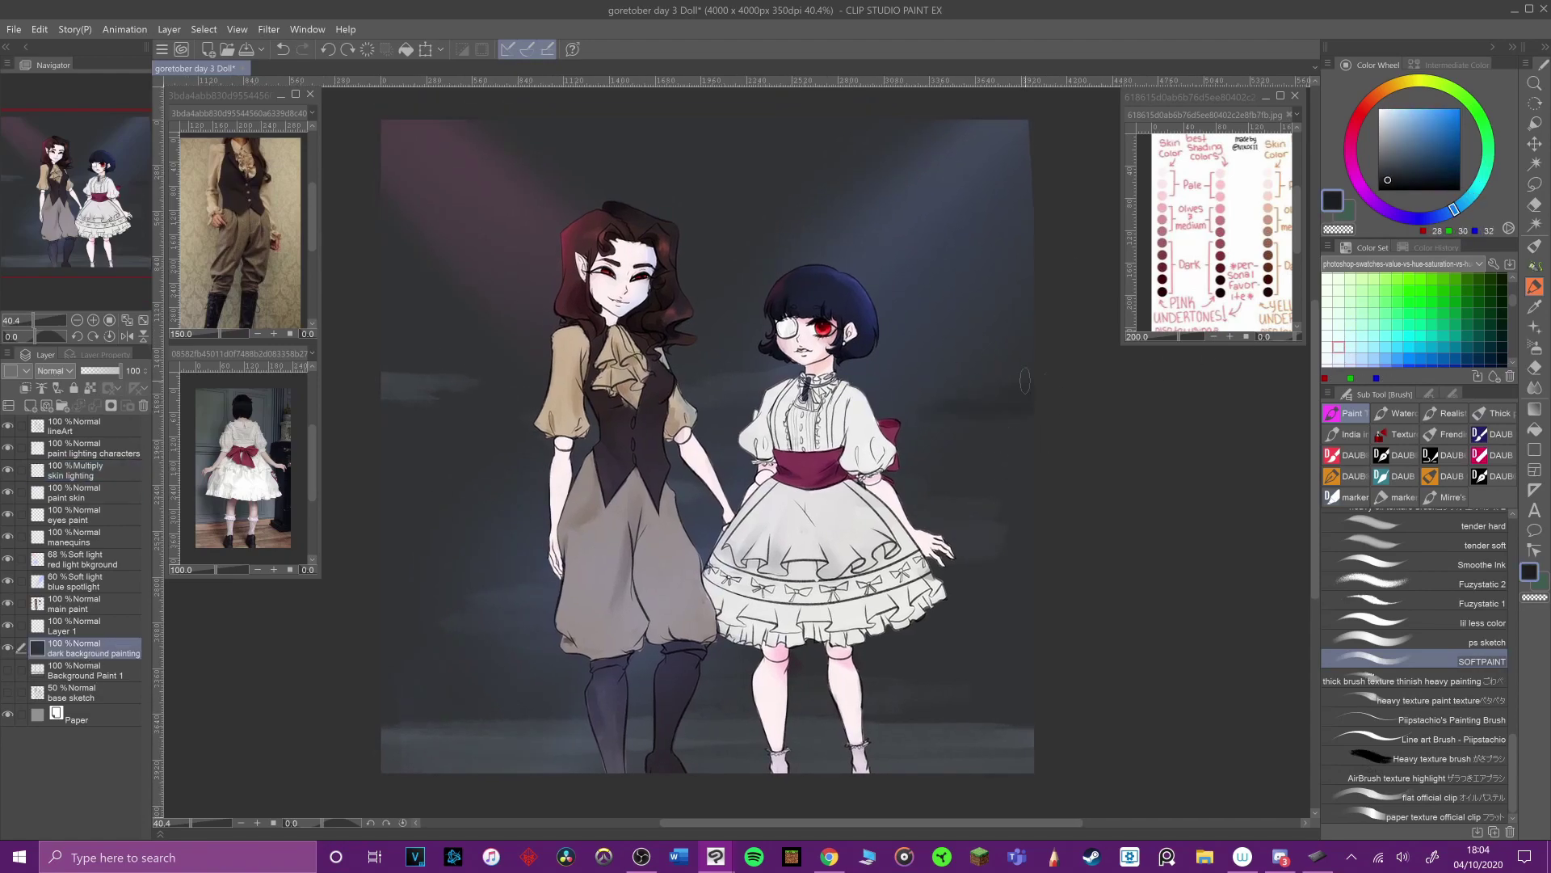
click(1446, 758)
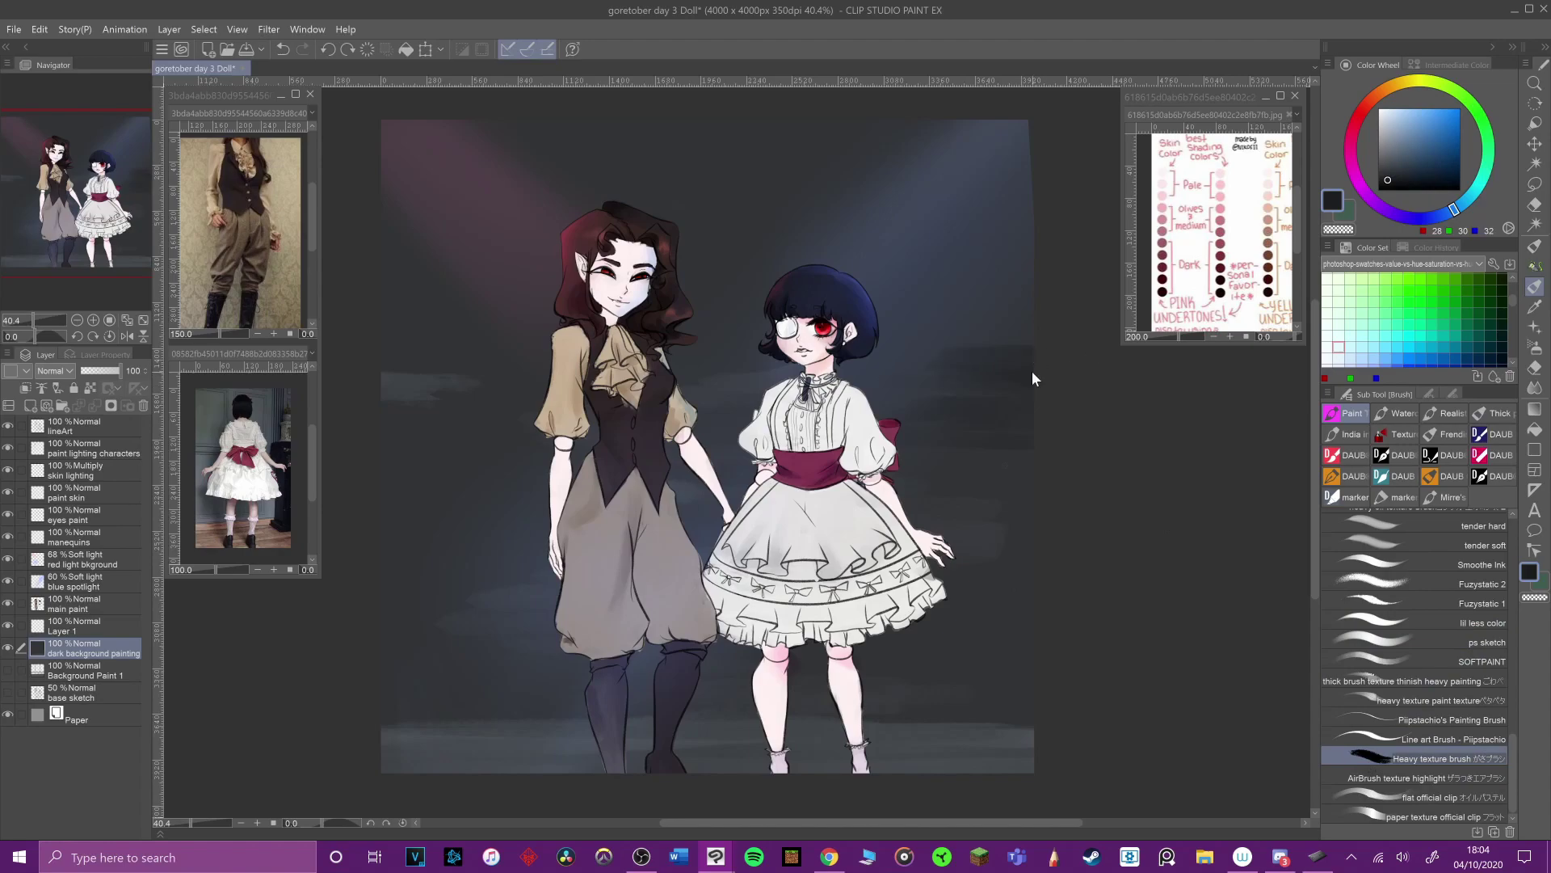
Step: Paint over the dark collar ornament on the "main paint" layer with white sampled from the girl's blouse
click(108, 604)
alt+click(814, 403)
drag(807, 380, 806, 401)
alt+click(636, 304)
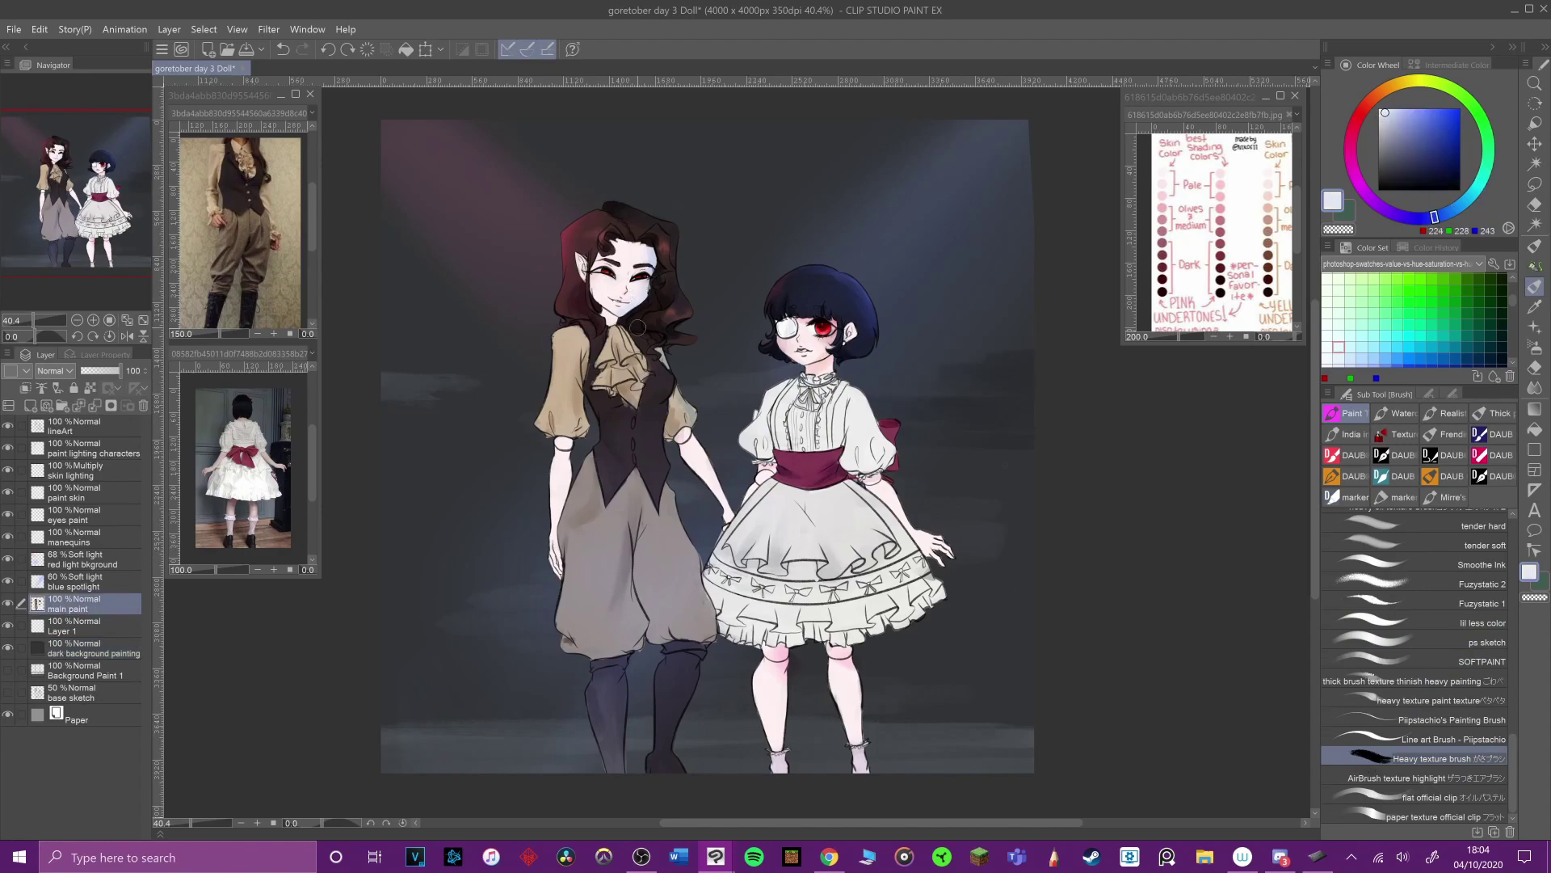
Step: Paint a reddish glow on the taller character's outer sleeve and trouser hip on "skin lighting" with SOFTPAINT
click(110, 472)
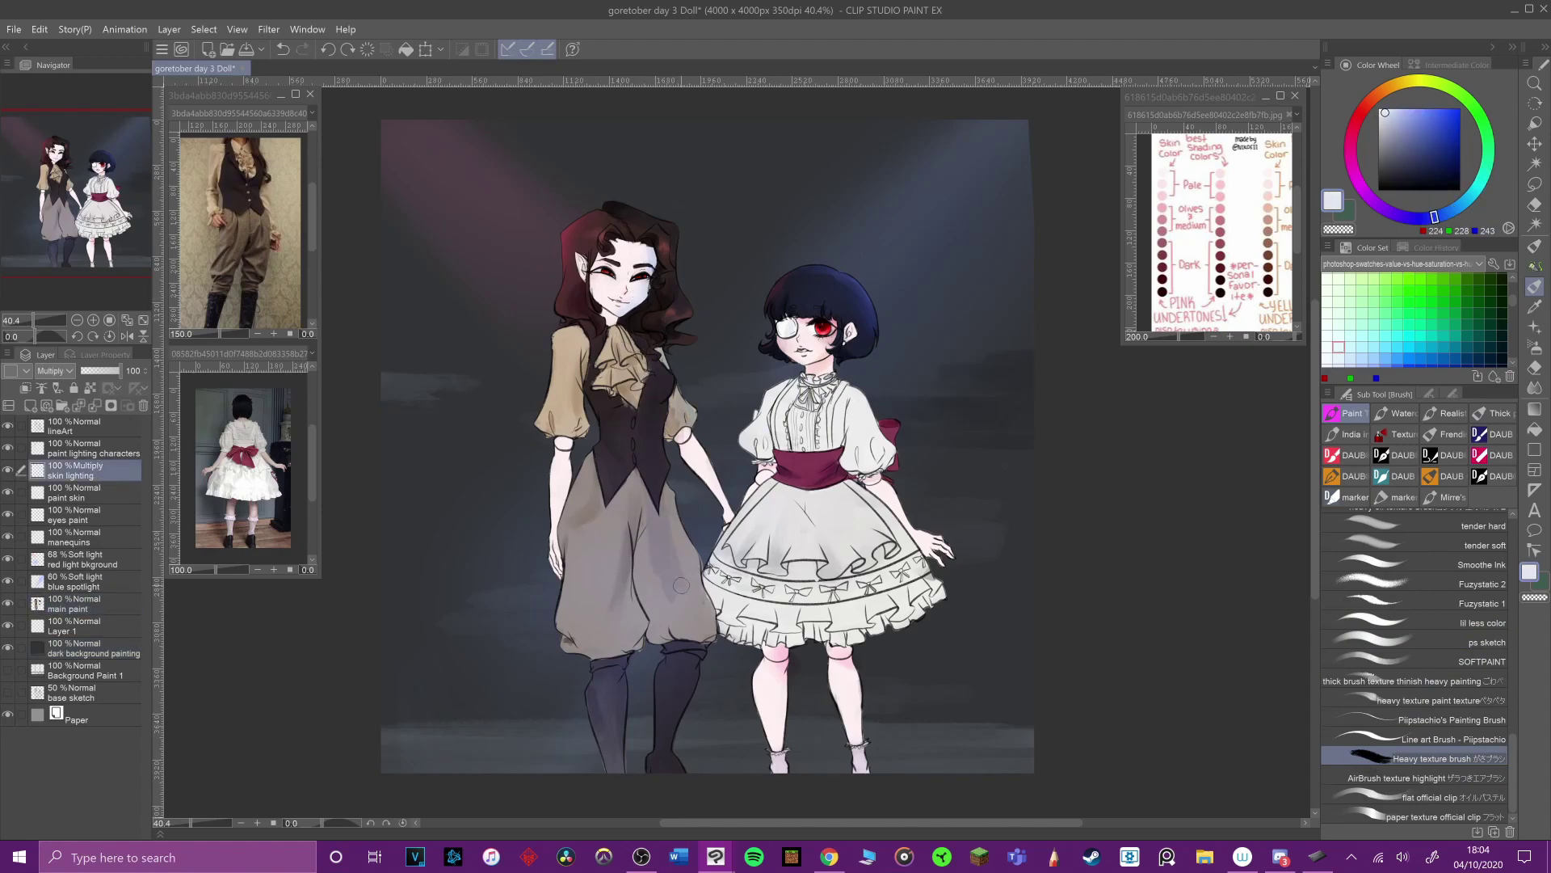
click(1446, 661)
alt+click(568, 234)
drag(576, 328, 549, 424)
key(ctrl+z)
alt+click(632, 280)
drag(580, 484, 569, 535)
alt+click(572, 521)
Step: Soften the red glow on the taller character's trousers and sleeve with Mirre's Blender
click(1446, 497)
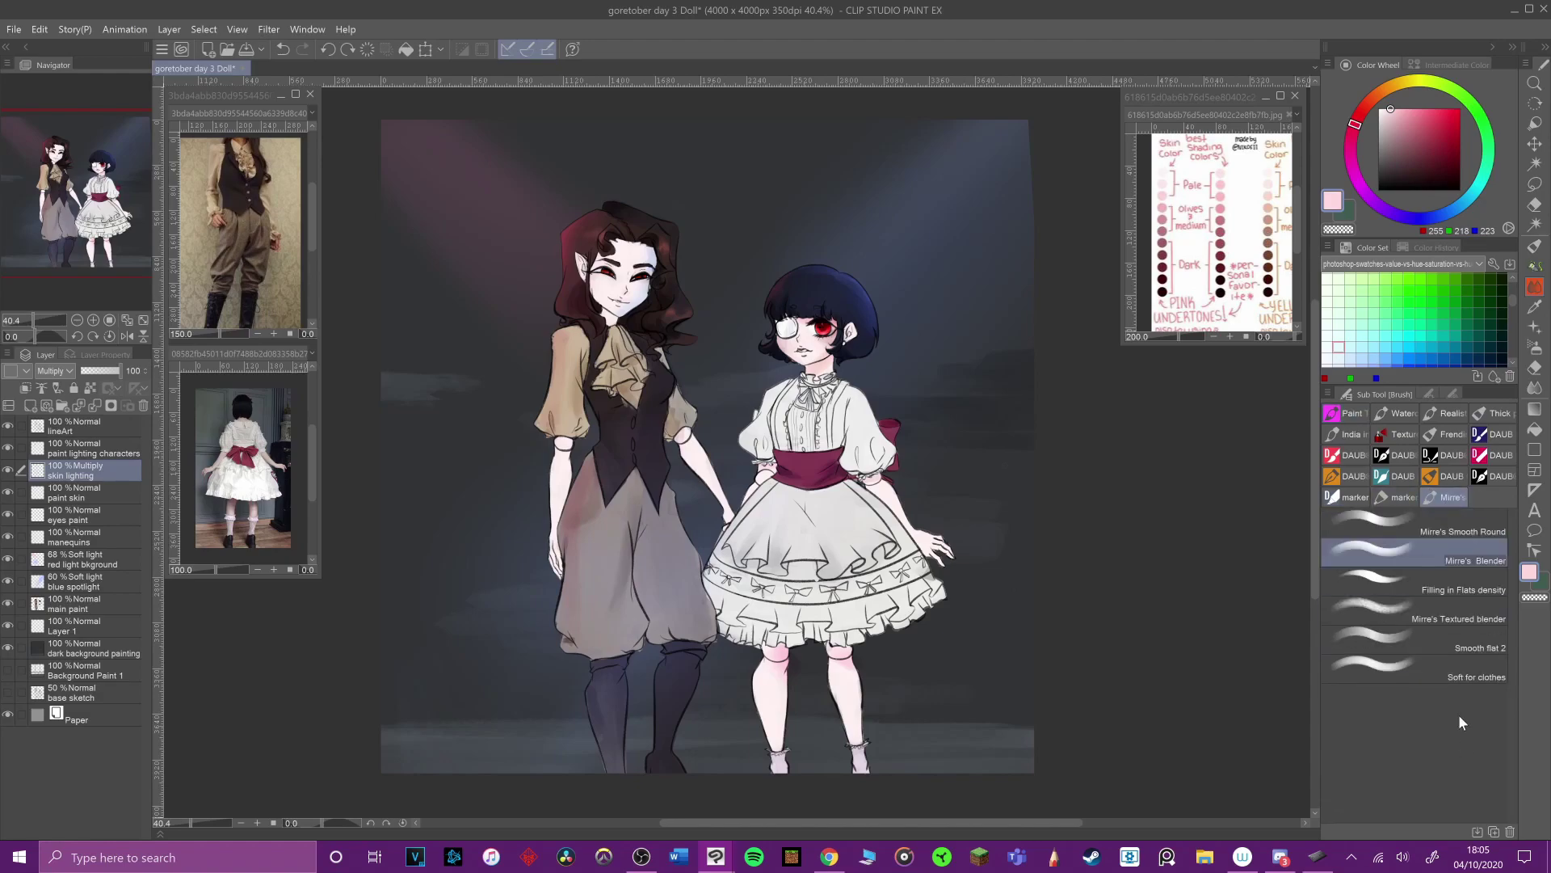
ctrl+shift+click(586, 533)
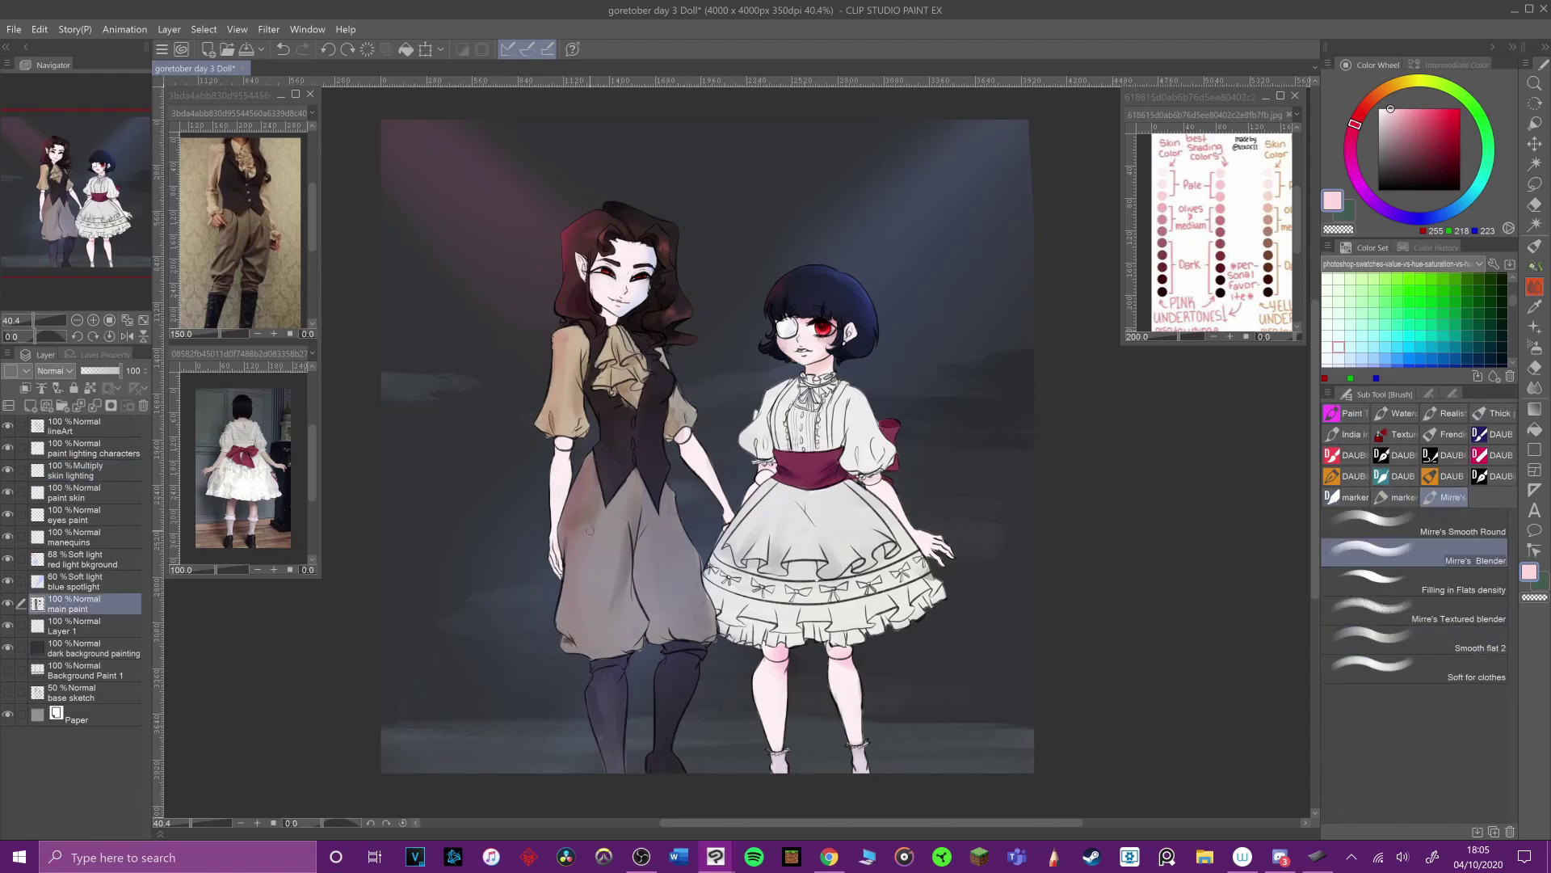
click(95, 537)
click(113, 563)
ctrl+shift+click(552, 377)
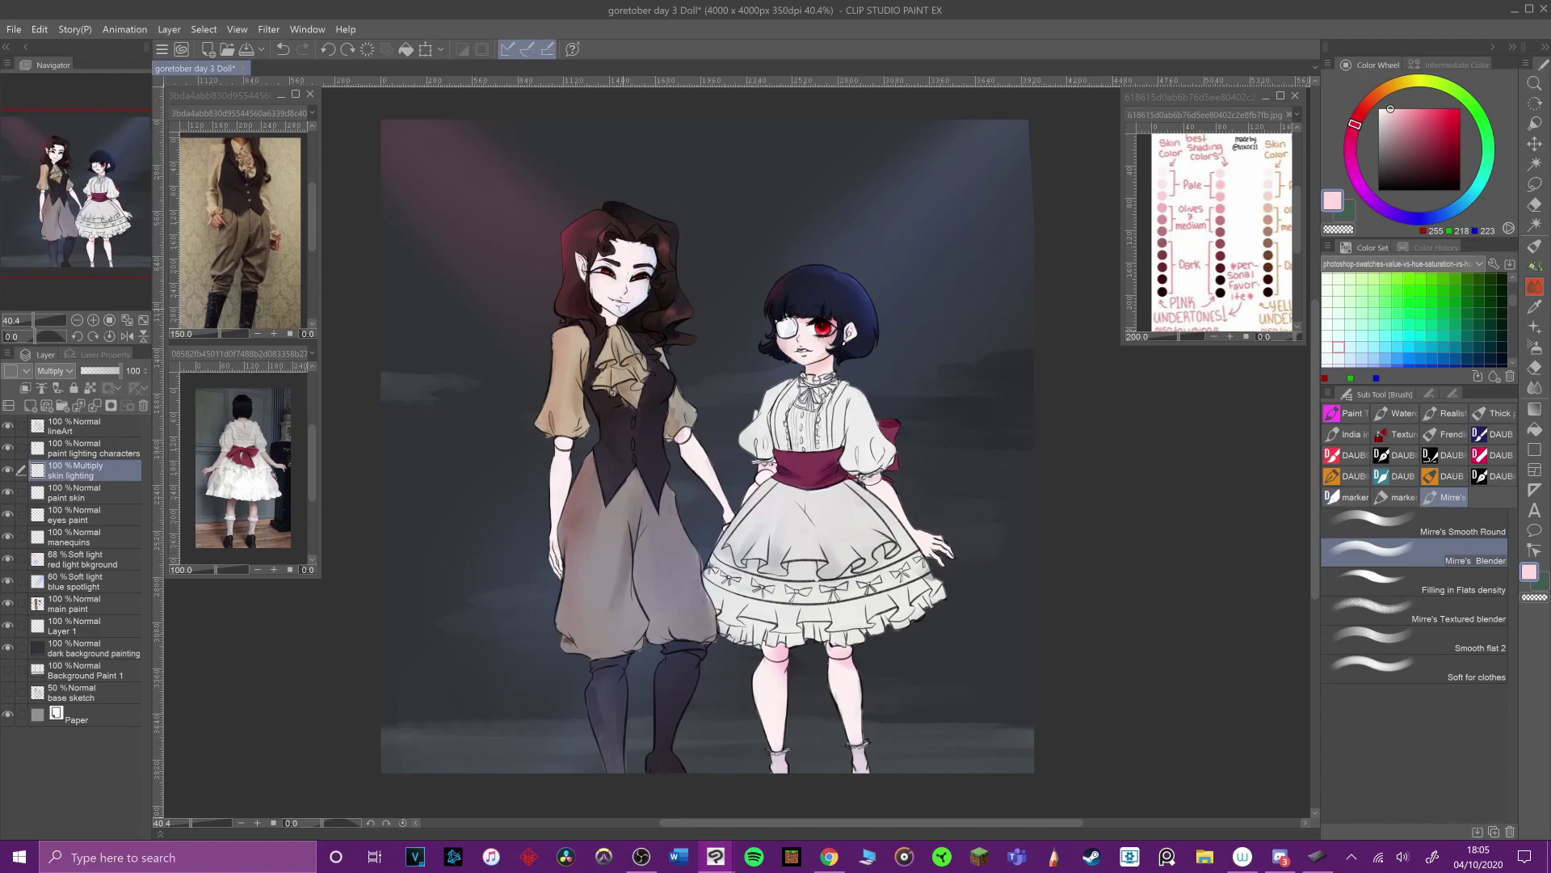
Step: Add a light pink glow to the girl's sleeve facing the taller character with SOFTPAINT
alt+click(559, 230)
alt+click(569, 226)
click(1401, 109)
click(1346, 414)
mouse_move(790, 352)
mouse_down()
mouse_move(746, 437)
mouse_move(728, 537)
mouse_up()
key(ctrl+z)
click(1395, 109)
key(ctrl+z)
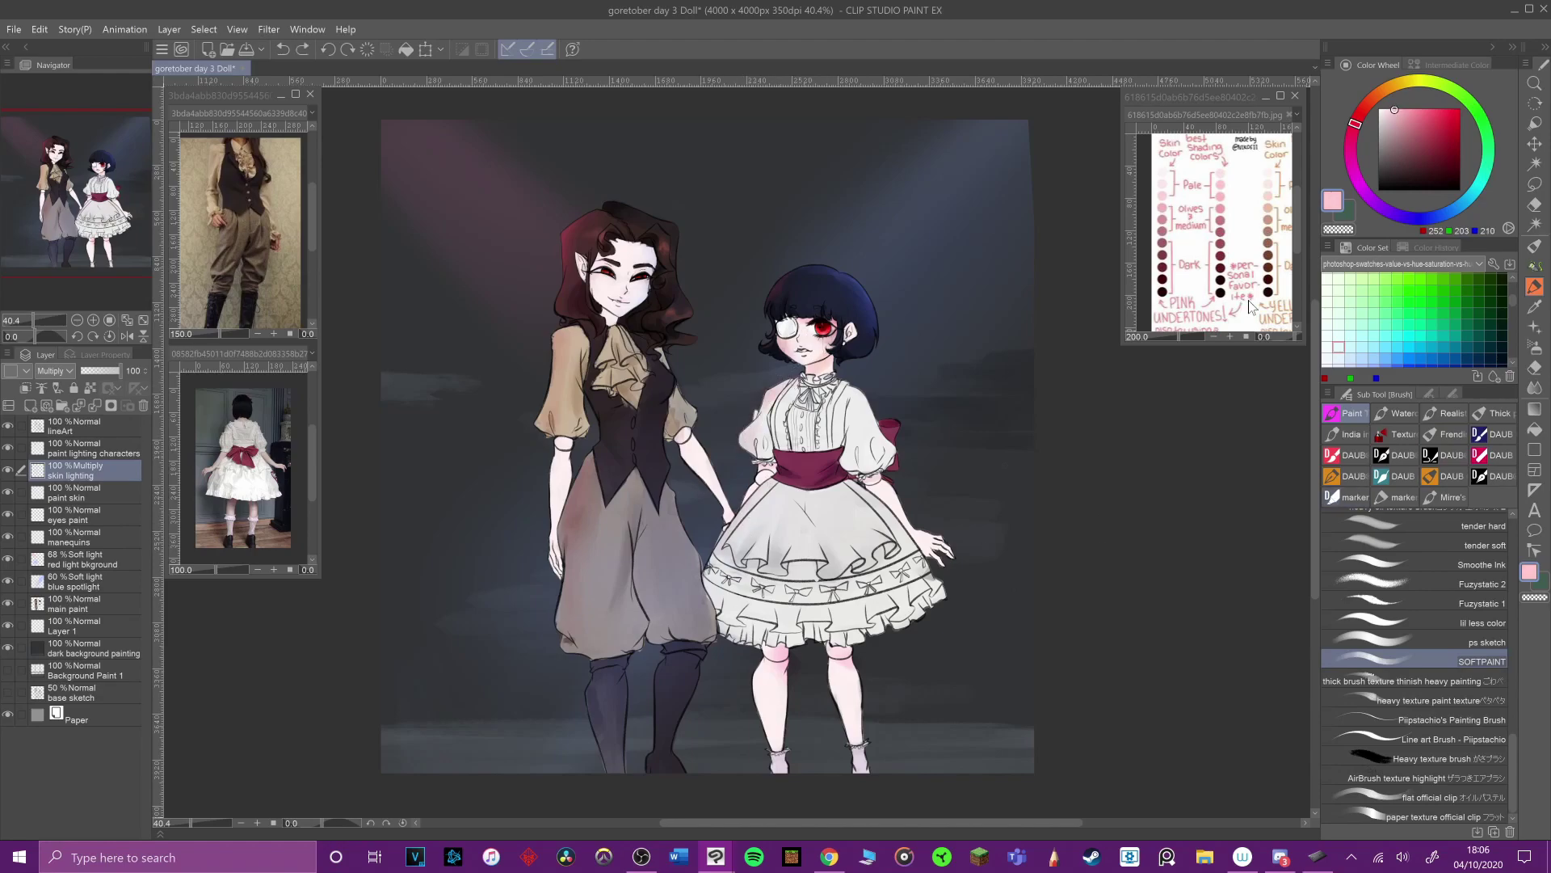
Step: Blend the shading on the girl's leg below the skirt with Mirre's Blender
click(1446, 498)
click(1463, 681)
click(1429, 394)
click(1502, 391)
click(1414, 483)
click(1494, 481)
click(1348, 394)
drag(787, 666, 786, 707)
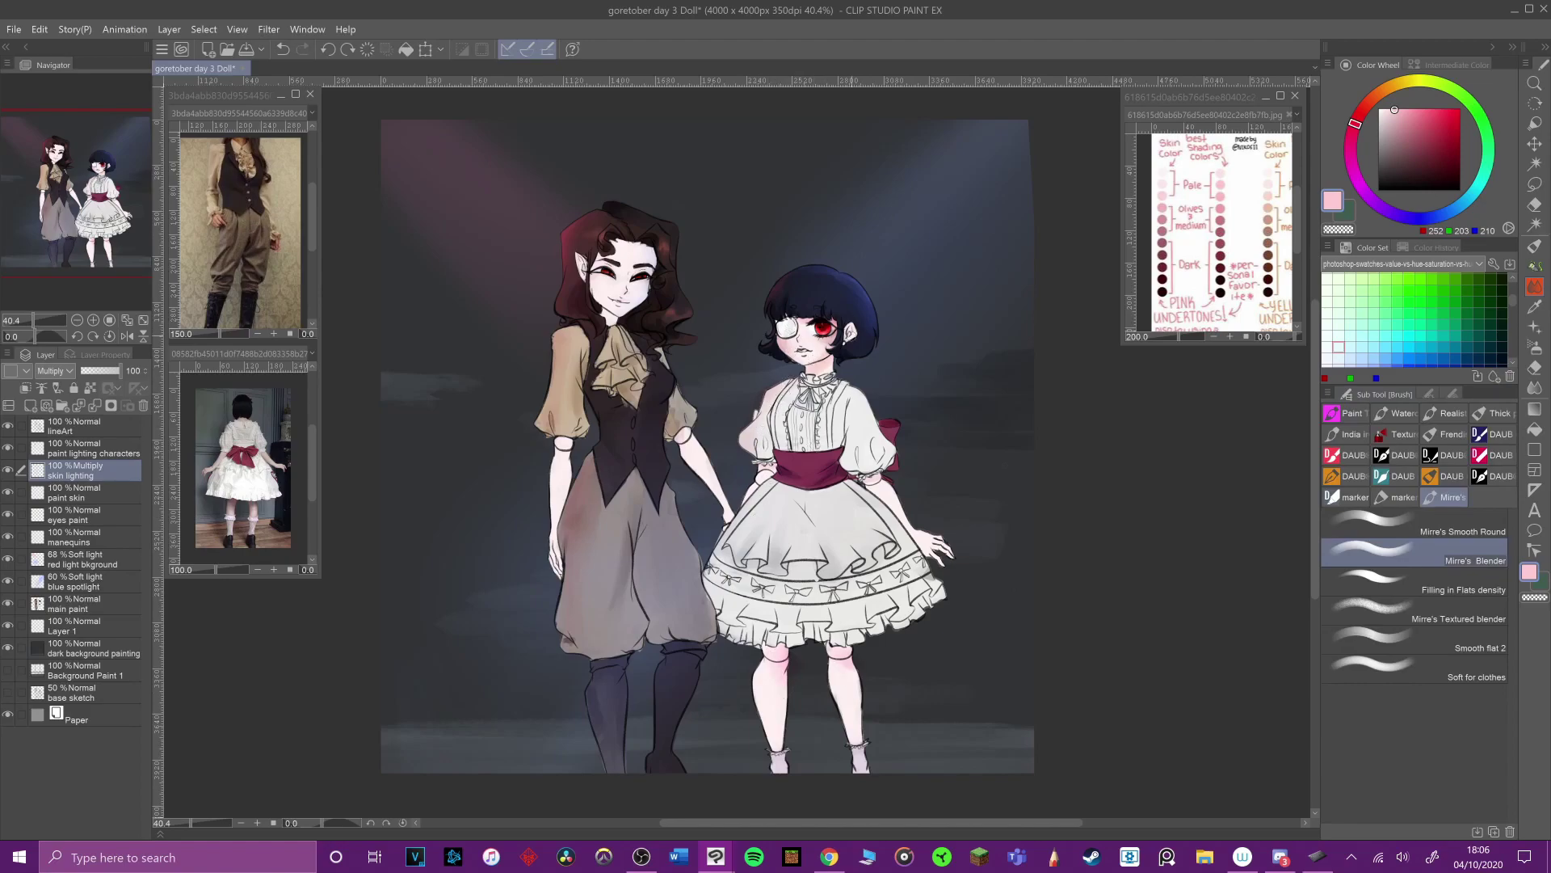
Step: Return to the SOFTPAINT brush and save the illustration
click(1346, 413)
click(14, 30)
click(64, 136)
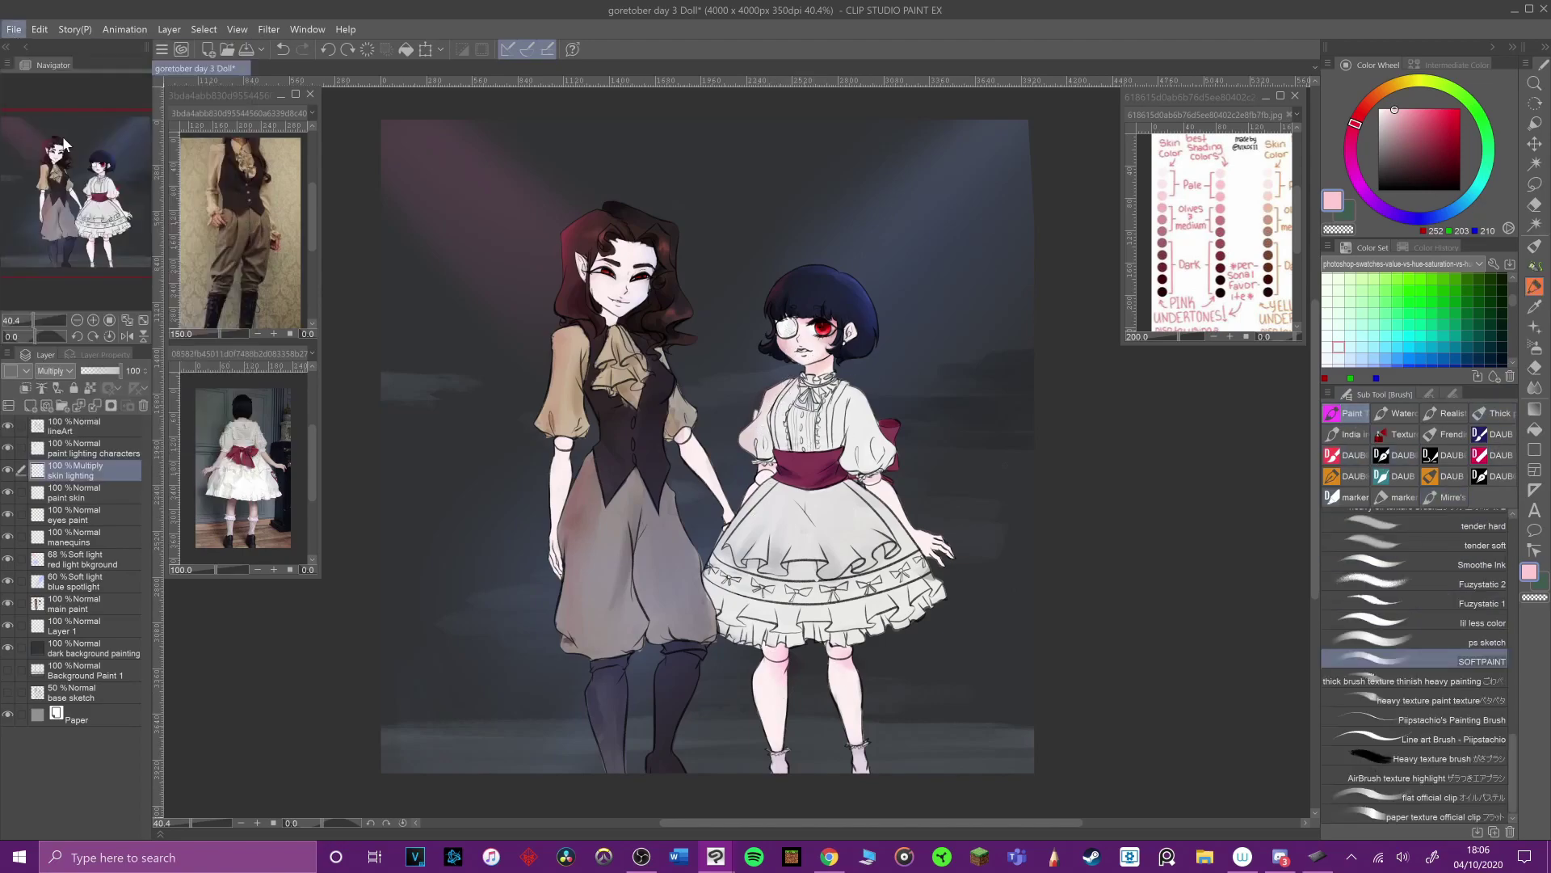
key(ctrl+s)
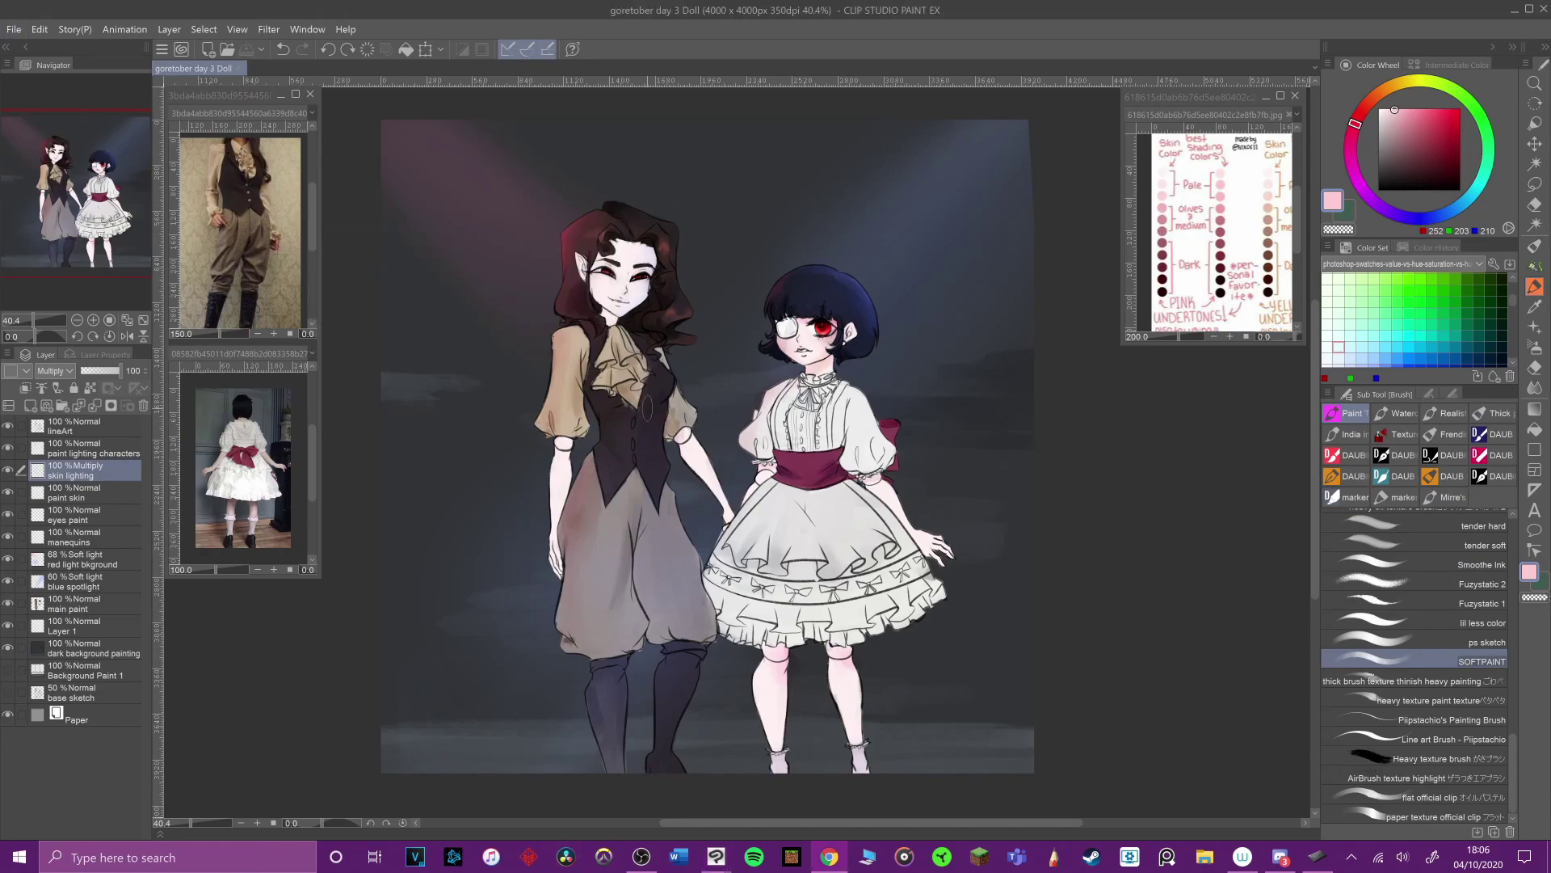
Step: Shade the taller character's waistcoat on "main paint" with dark tones sampled from it and the outfit reference photo
right_click(647, 407)
click(81, 604)
right_click(655, 414)
drag(663, 404, 646, 440)
alt+click(645, 439)
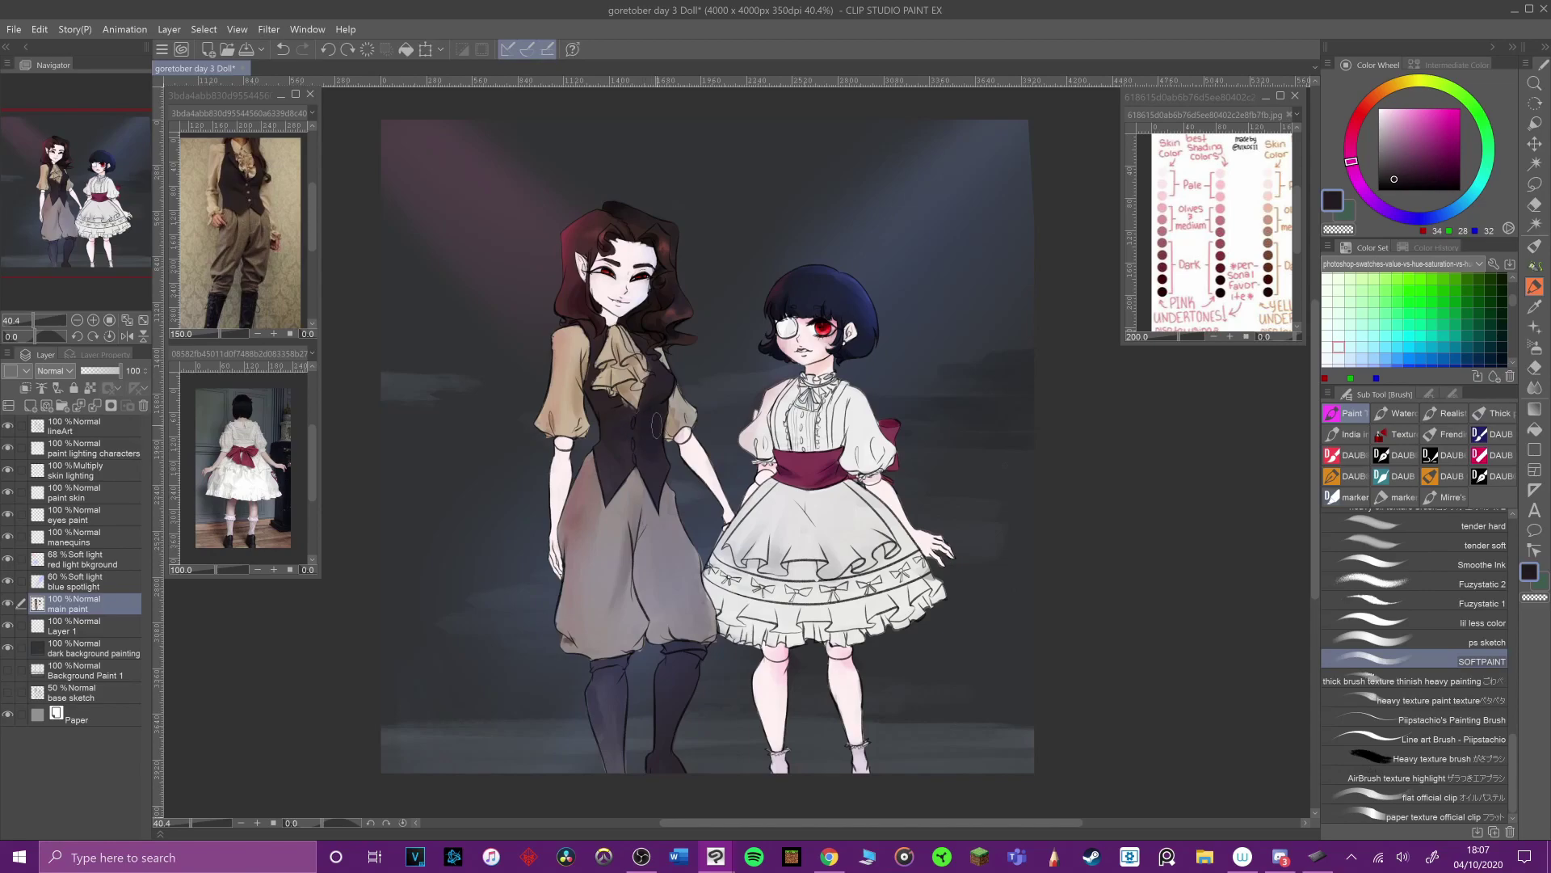
alt+click(637, 429)
alt+click(239, 197)
key(ctrl+Tab)
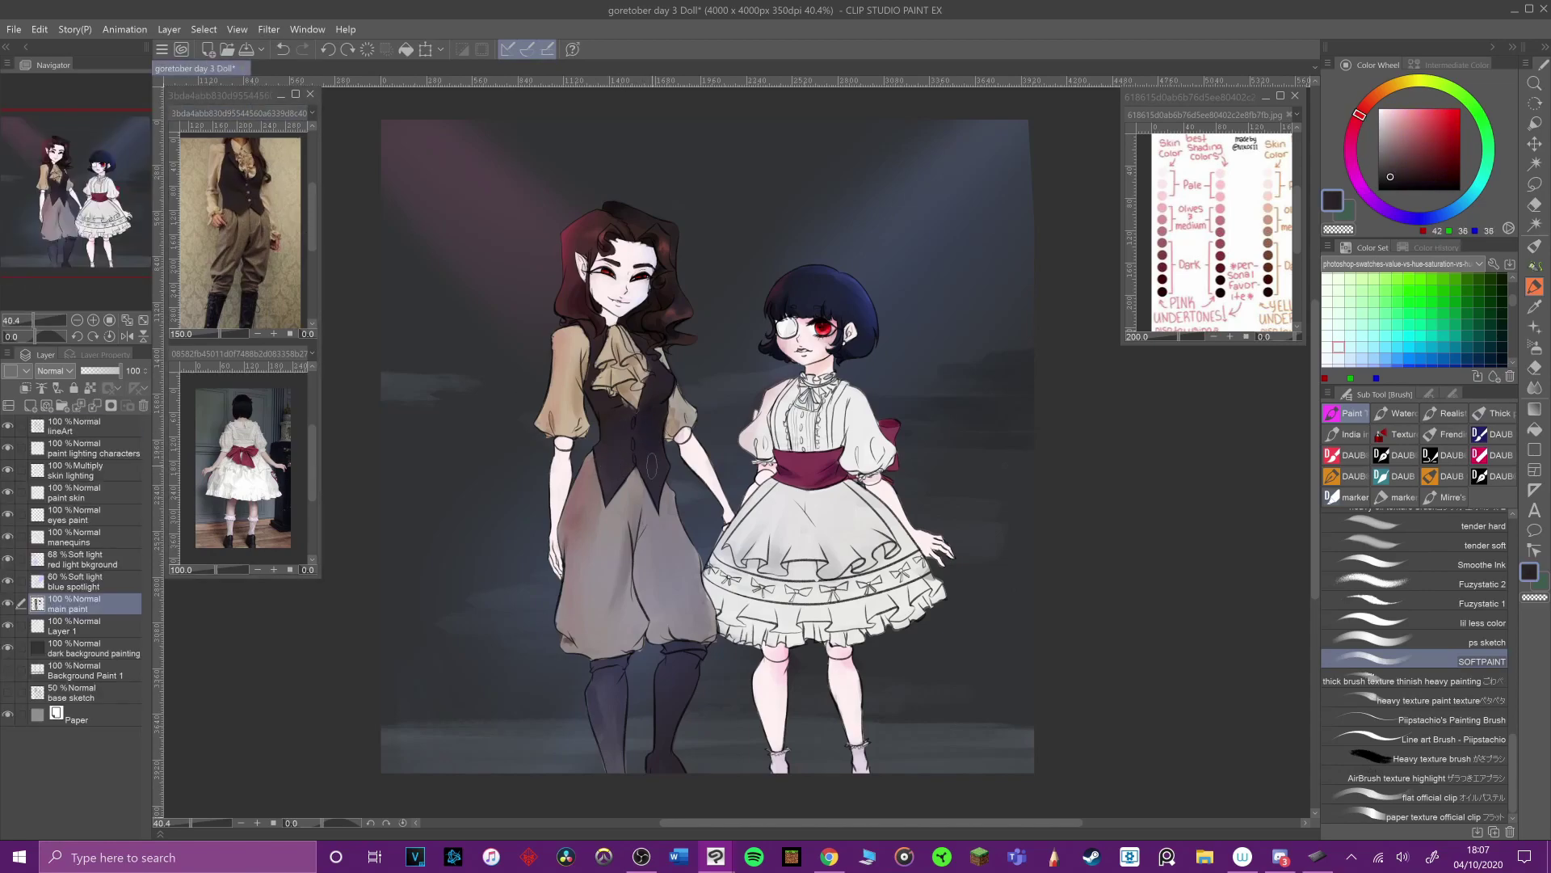
alt+click(668, 370)
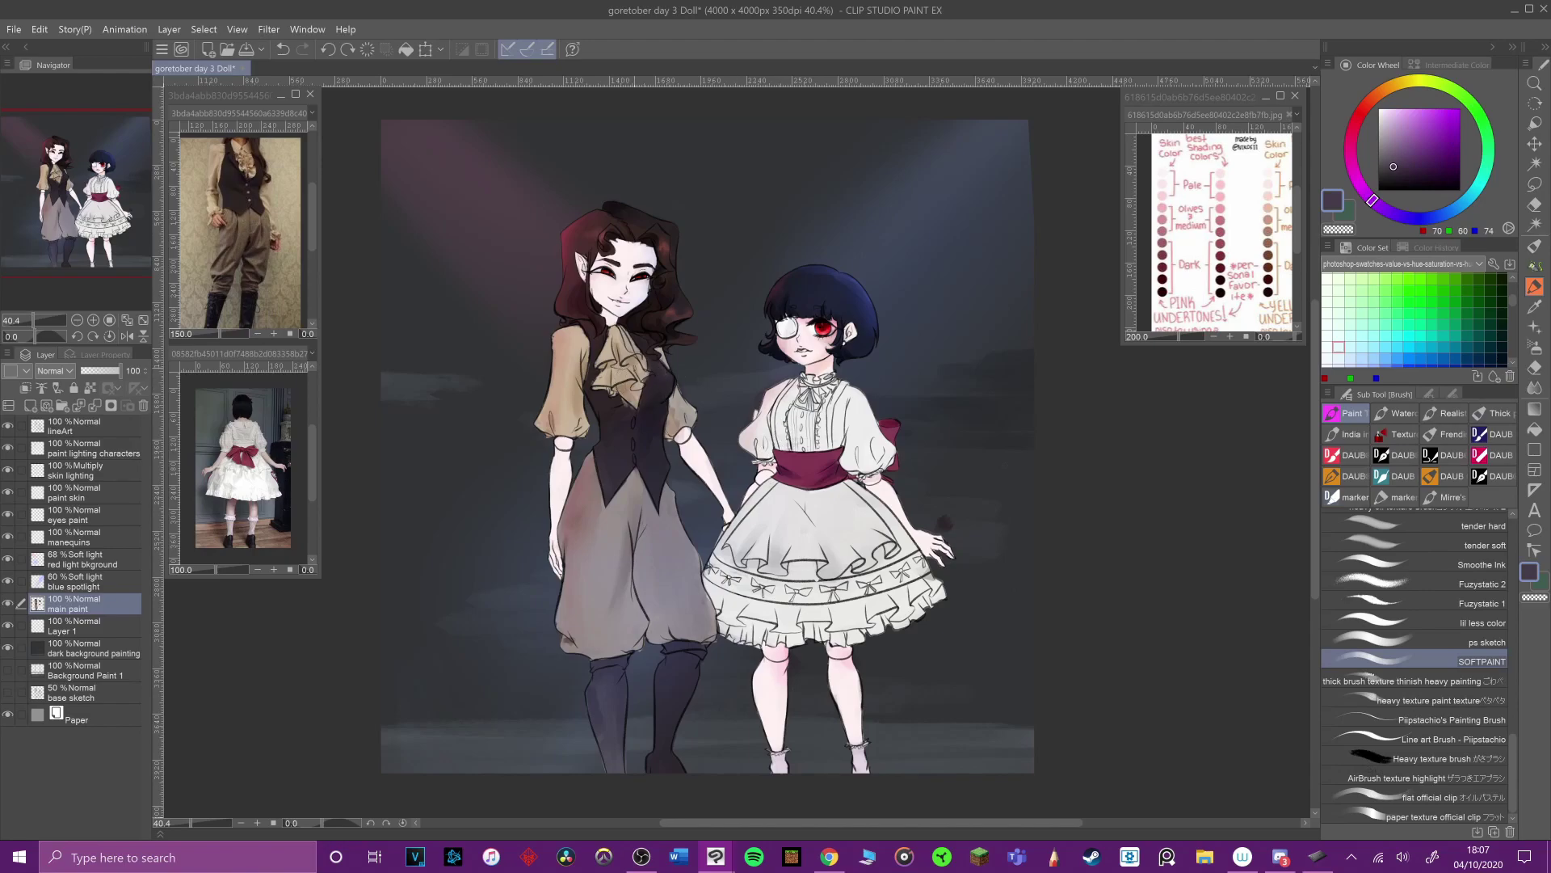
Step: Shade the folds of the taller character's cravat with a darker brown based on its sampled colour
alt+click(622, 356)
alt+click(624, 373)
click(1403, 155)
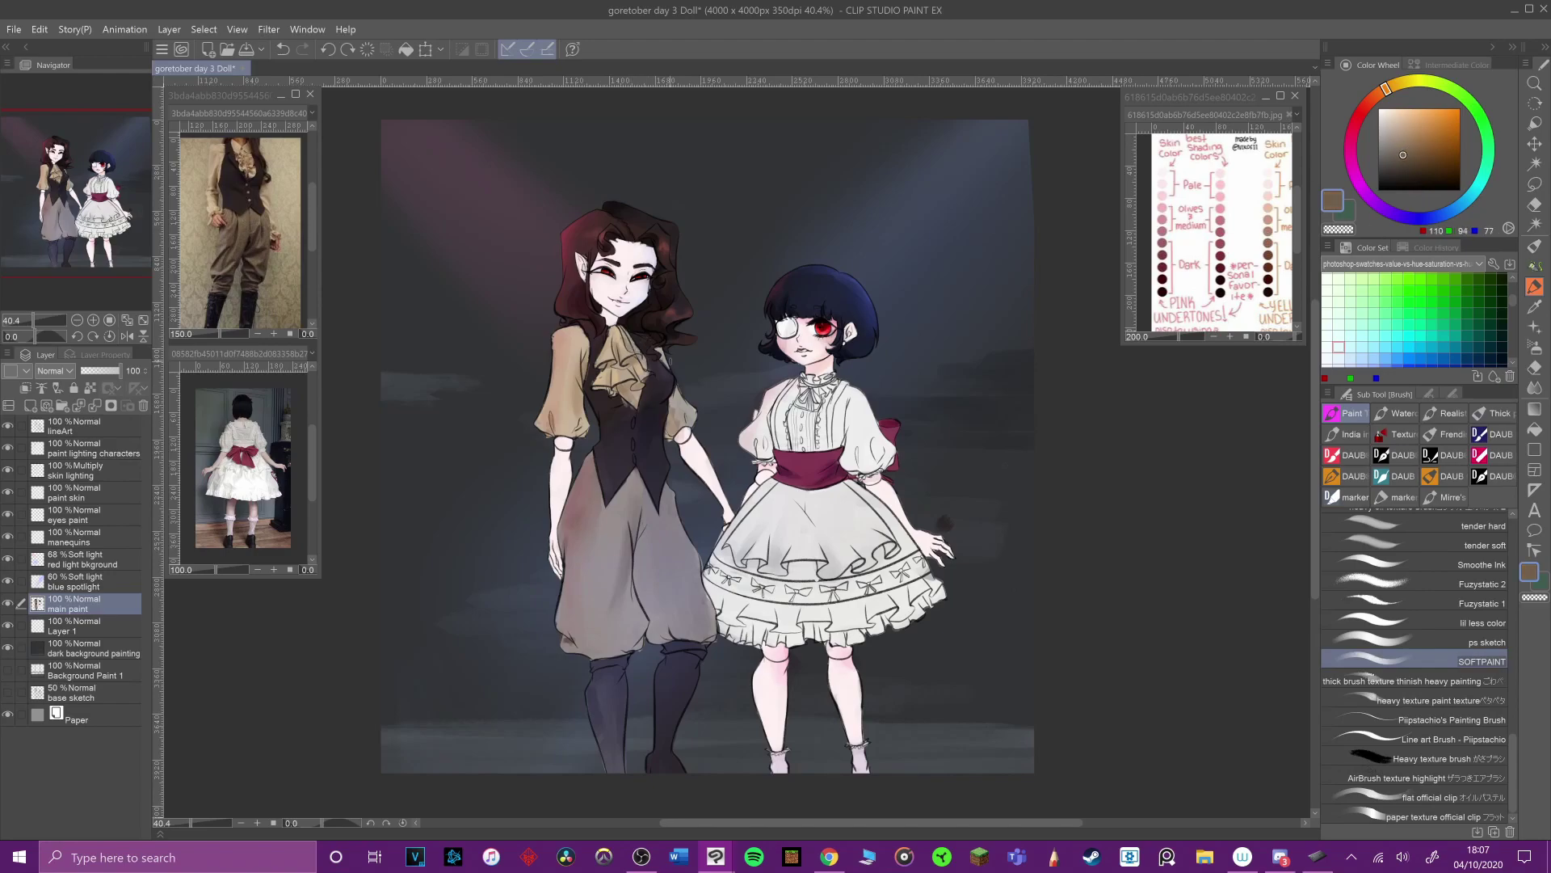
key(ctrl+z)
drag(1413, 139, 1408, 147)
Step: Sample the taller character's neck tone for skin shading on "skin lighting" and switch to Mirre's Blender
alt+click(609, 314)
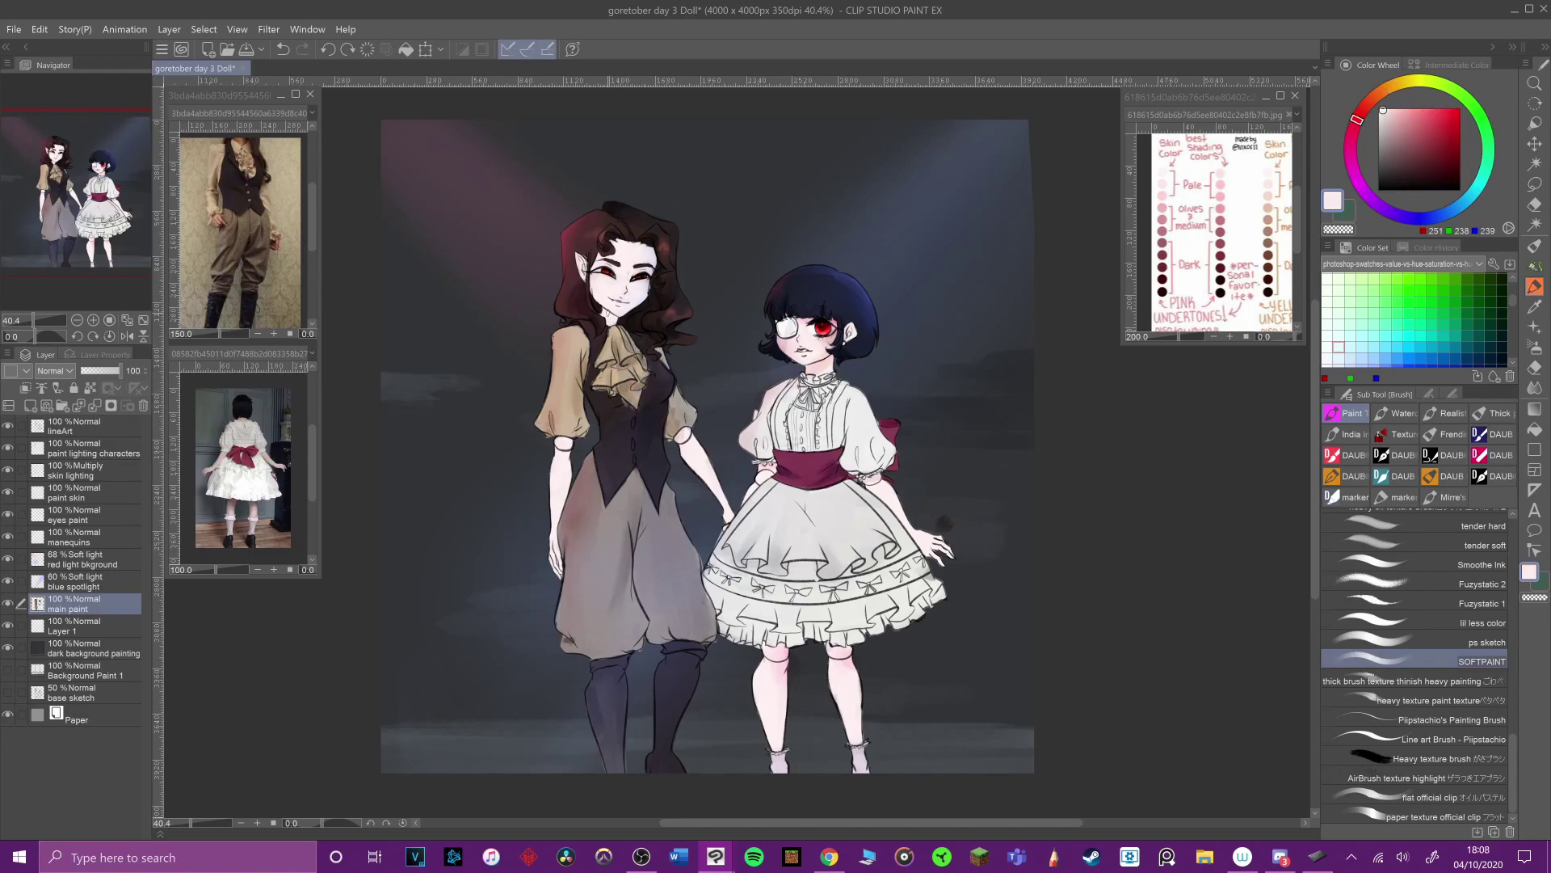
ctrl+shift+click(611, 311)
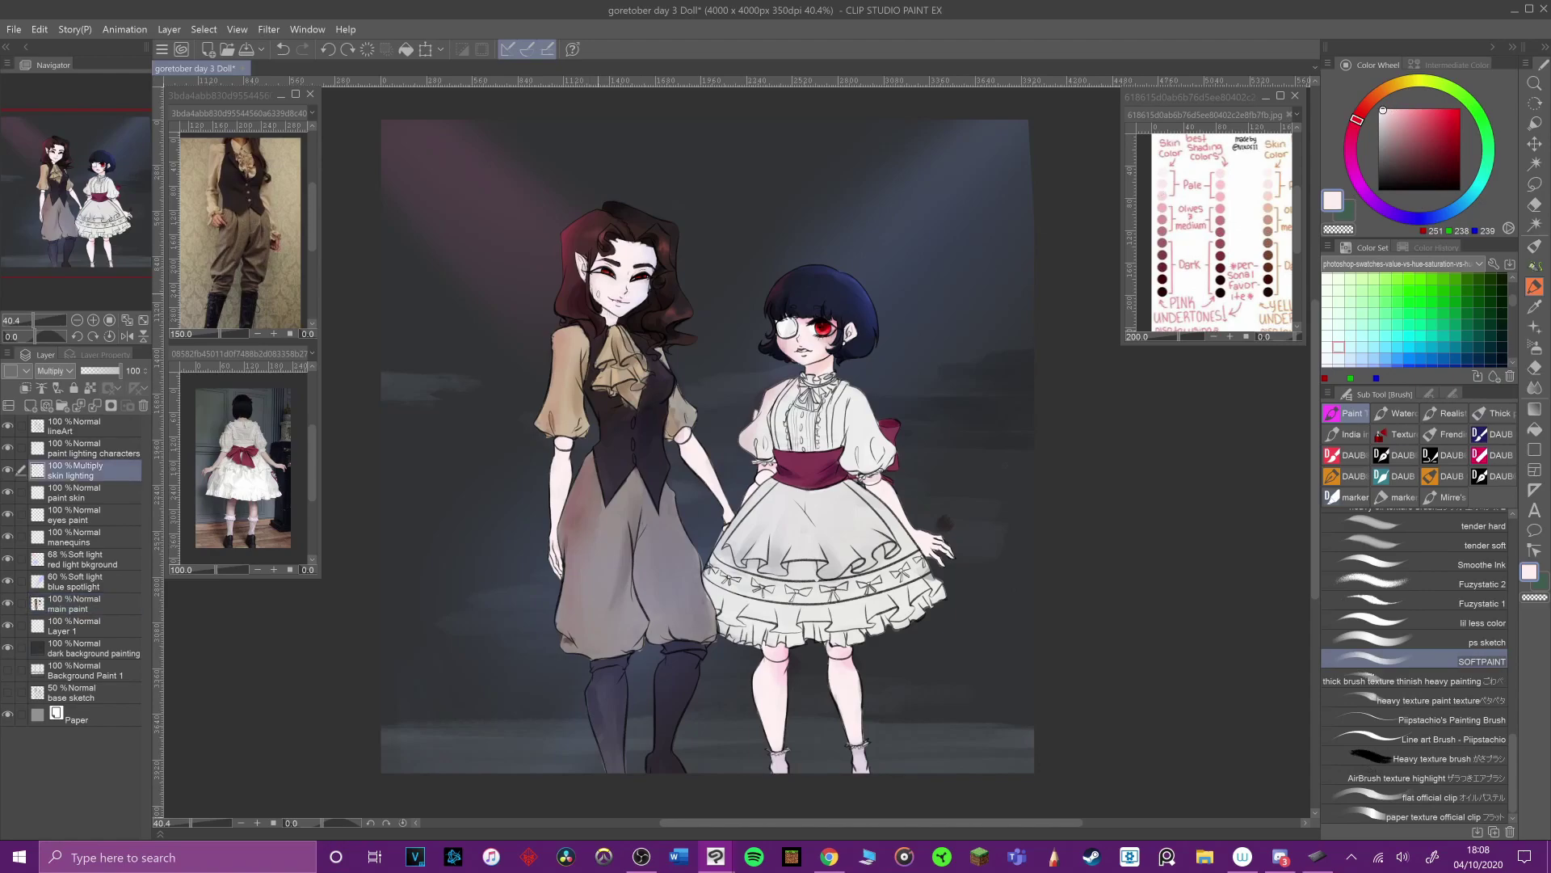
click(1447, 496)
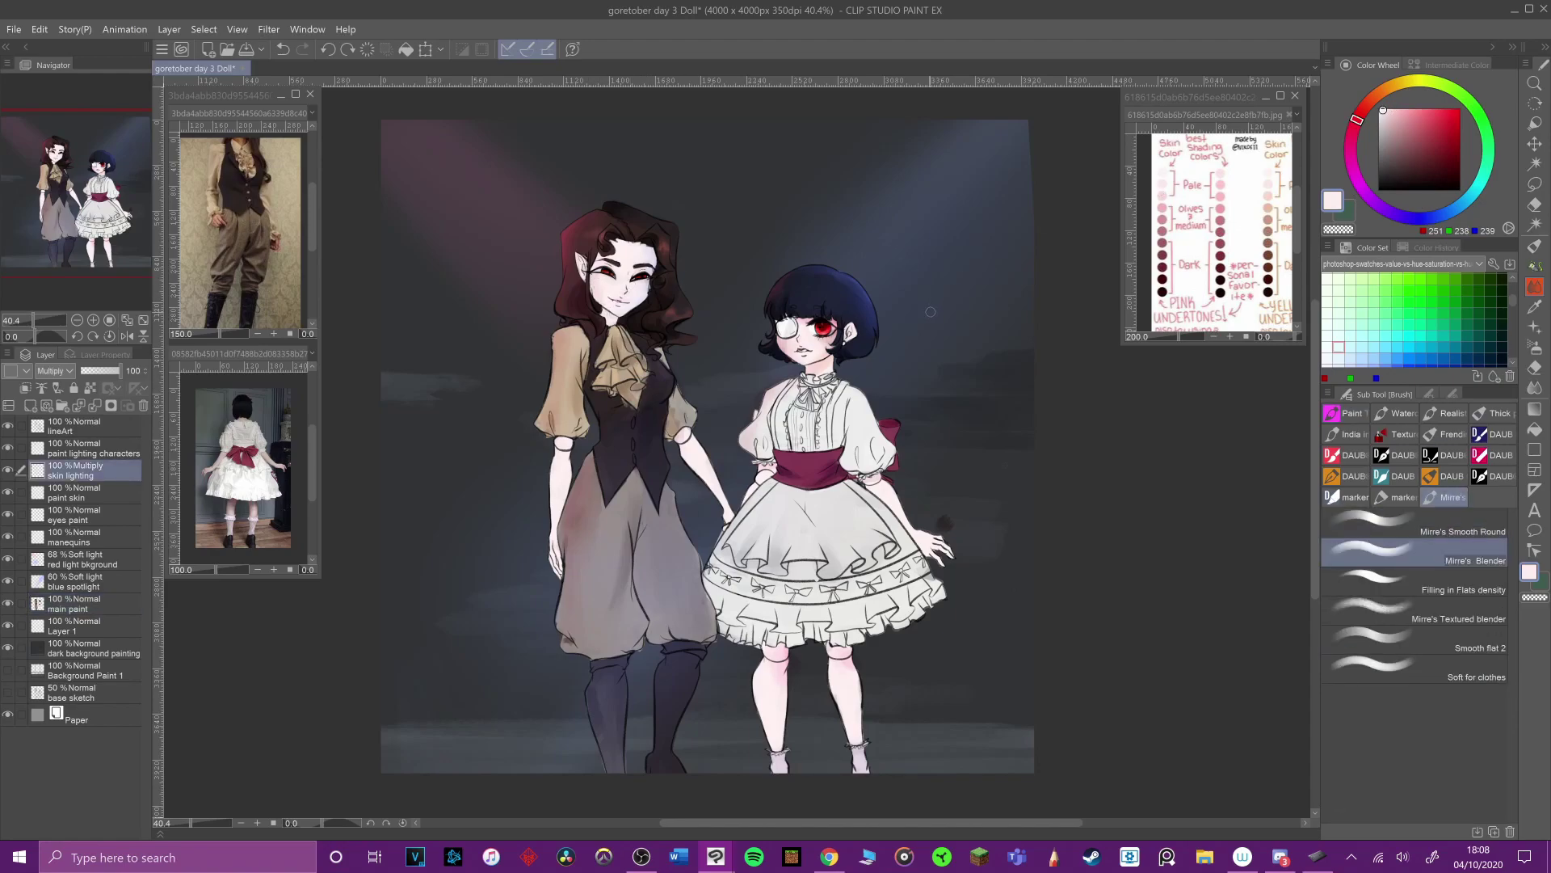
Step: Take a dark navy based on the taller character's boot on "main paint" and choose the heavy texture paint texture brush
click(74, 610)
alt+click(614, 703)
click(1418, 166)
click(1346, 413)
click(1430, 700)
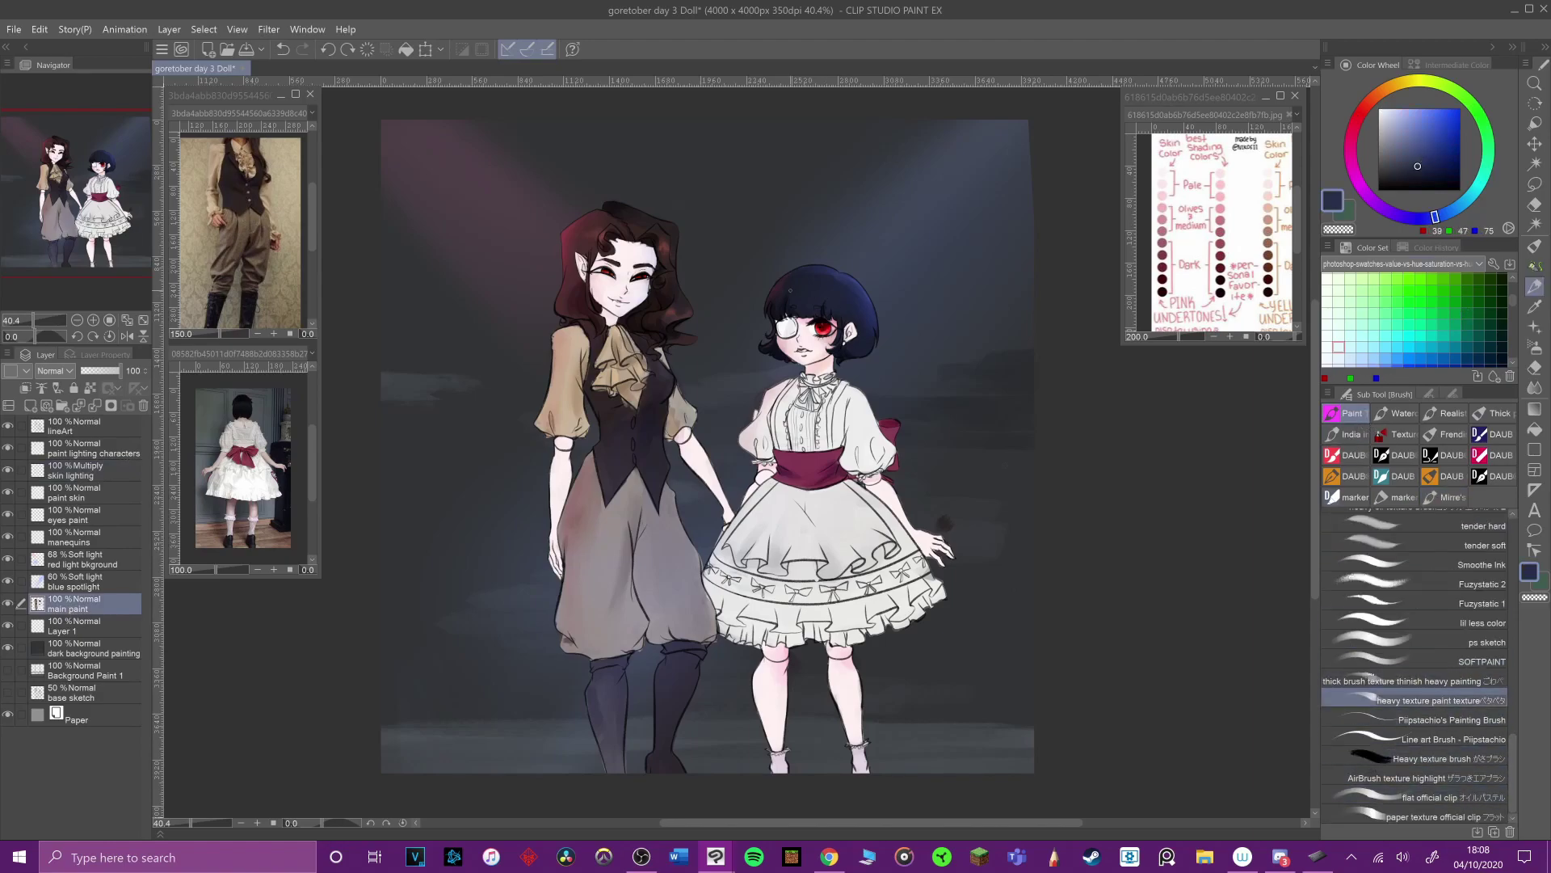
Step: Paint bright blue highlights into the smaller character's hair and soften them with Mirre's Blender
scroll(808, 283, up, 5)
alt+click(894, 443)
click(1424, 128)
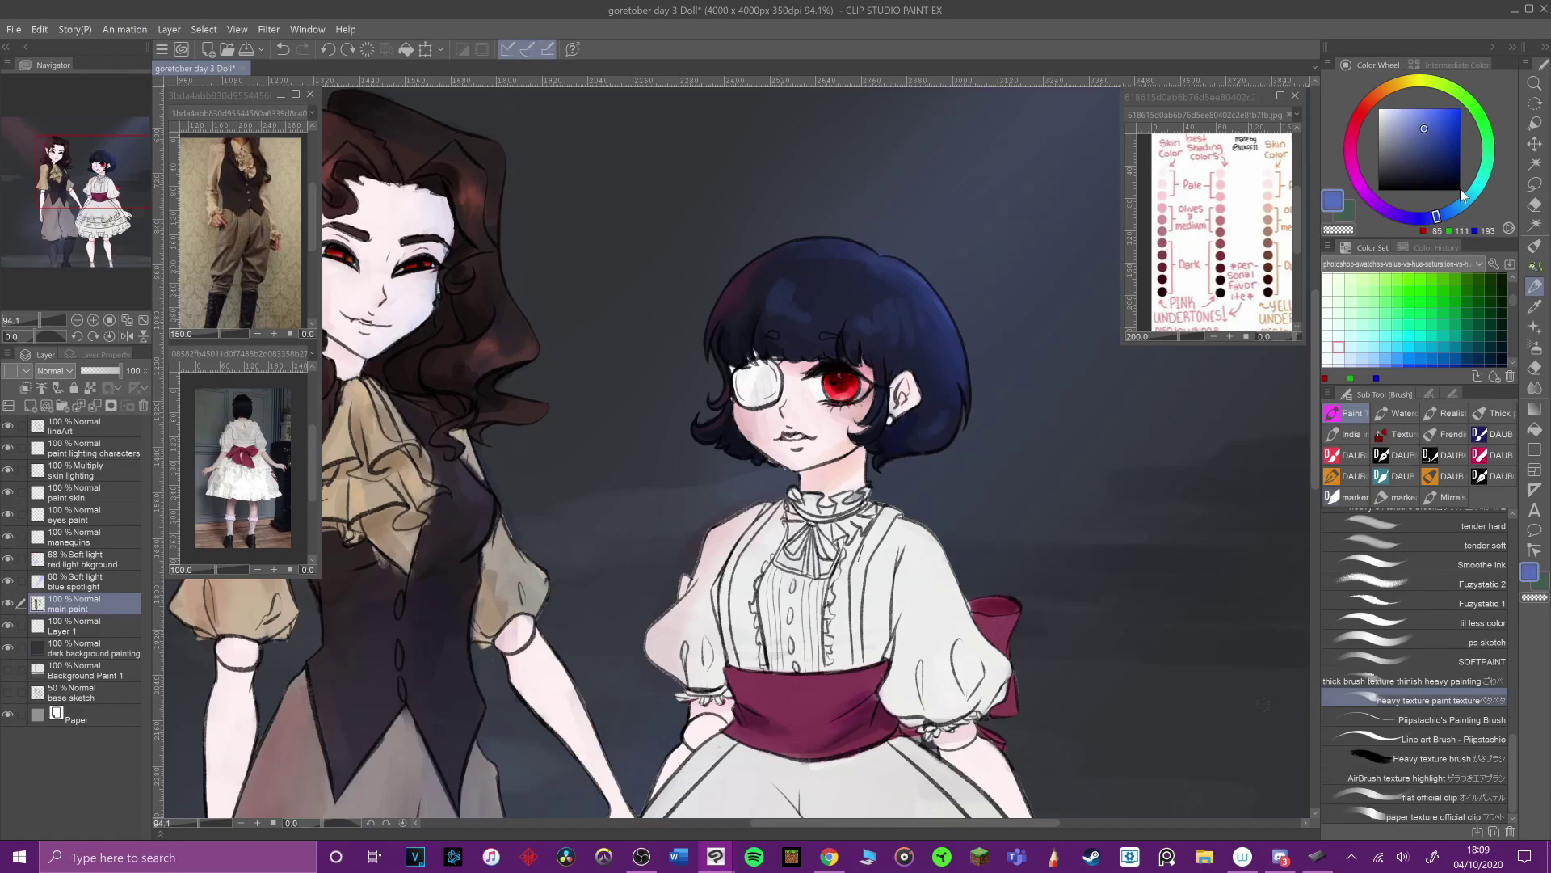
click(1398, 357)
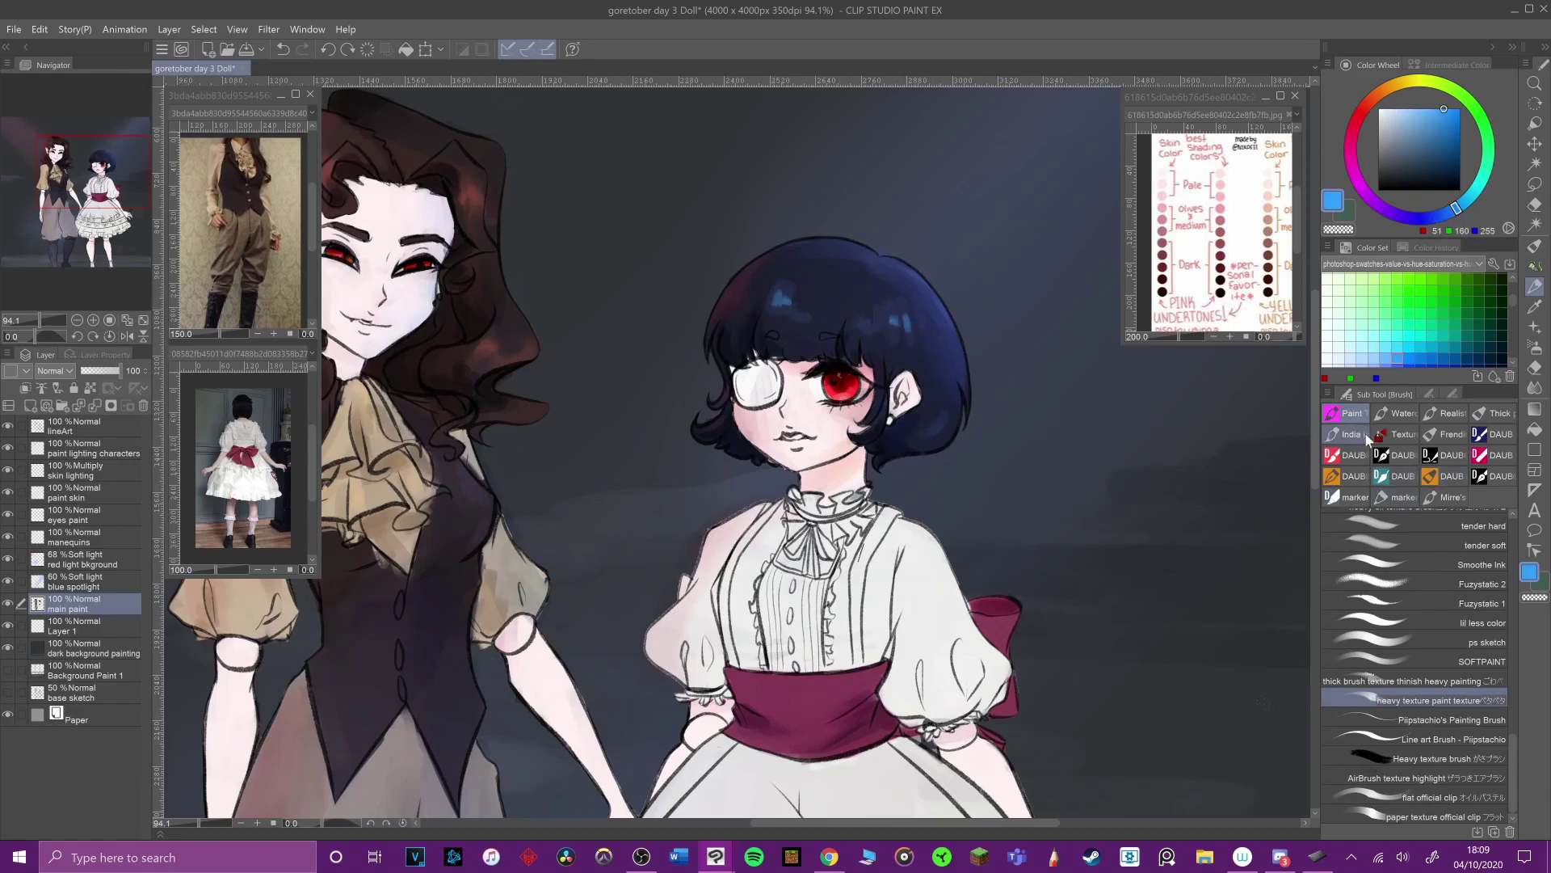
key(j)
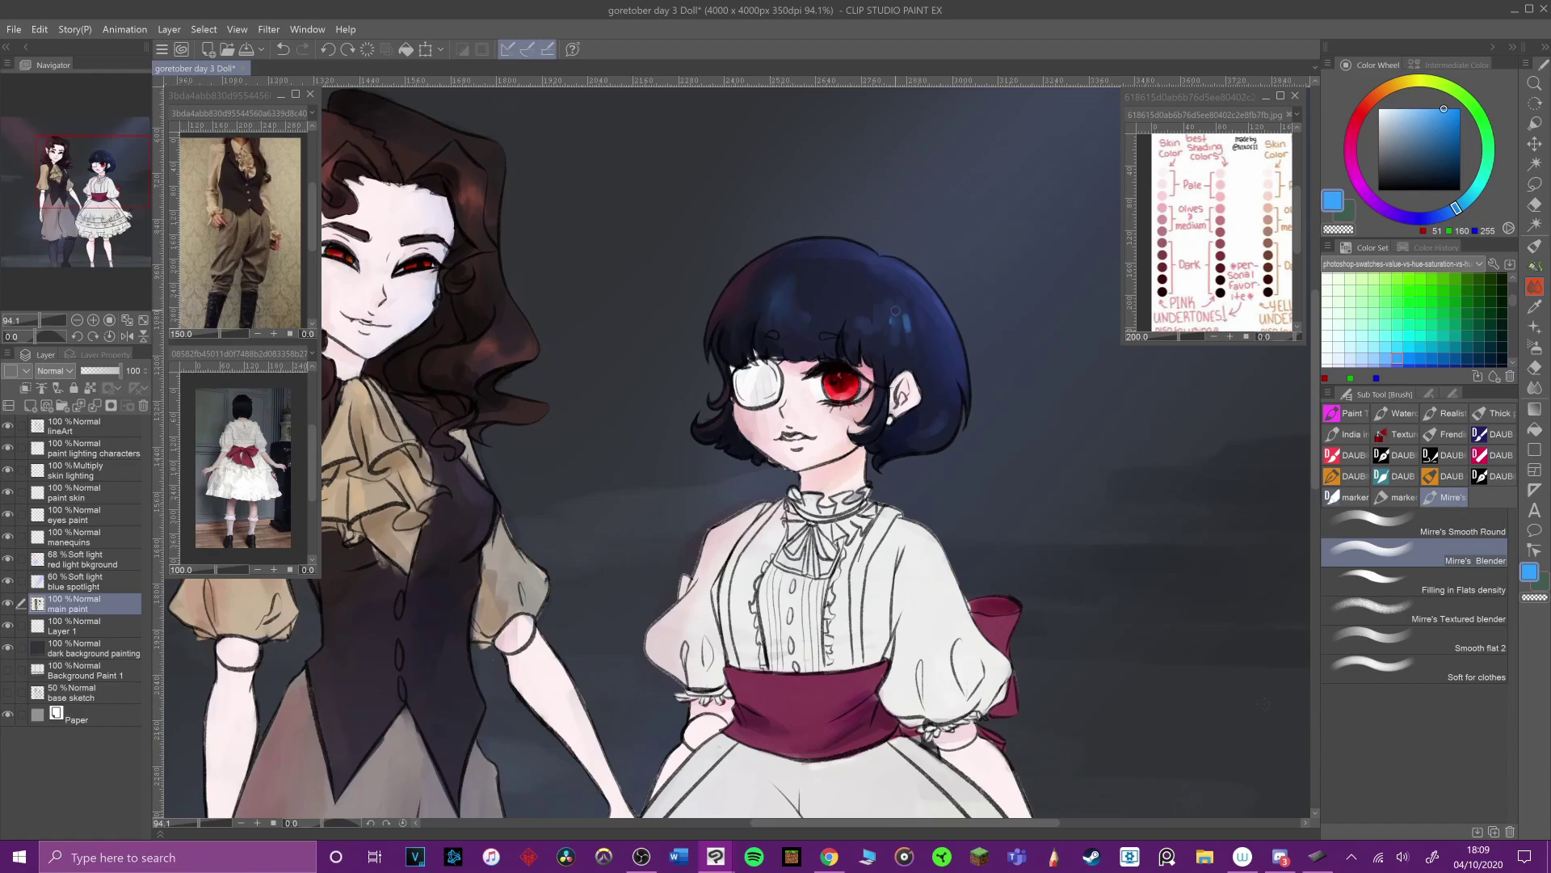
key(b)
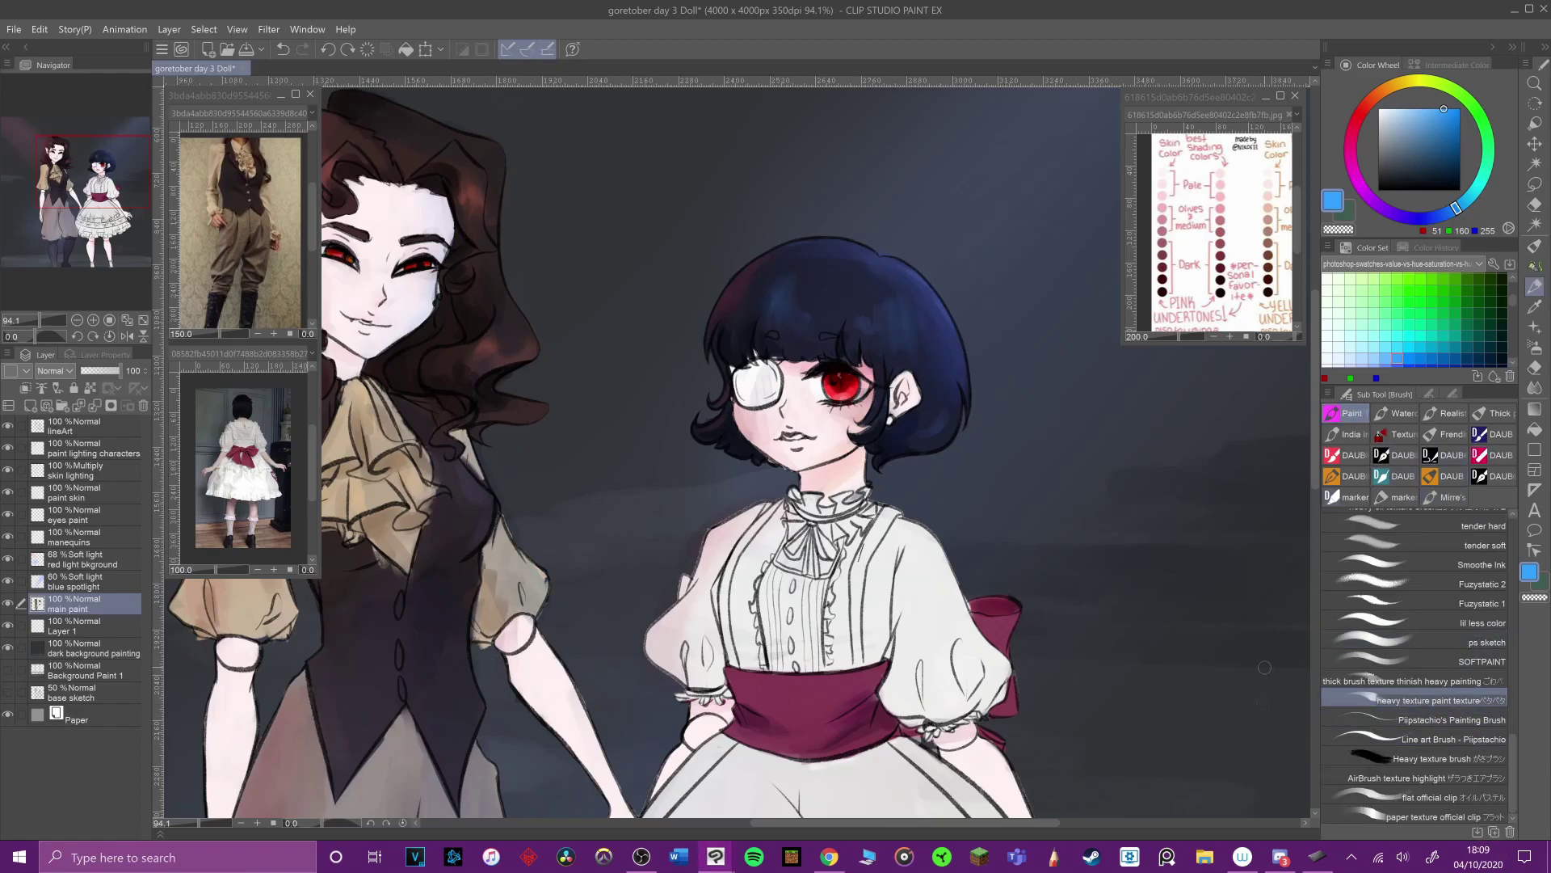
Step: Build up lighter blue highlights in the smaller character's fringe on "main paint", using tones based on the sampled hair colour
click(7, 494)
click(73, 495)
click(84, 605)
alt+click(777, 307)
click(1432, 147)
drag(775, 299, 777, 315)
click(1433, 134)
alt+click(789, 333)
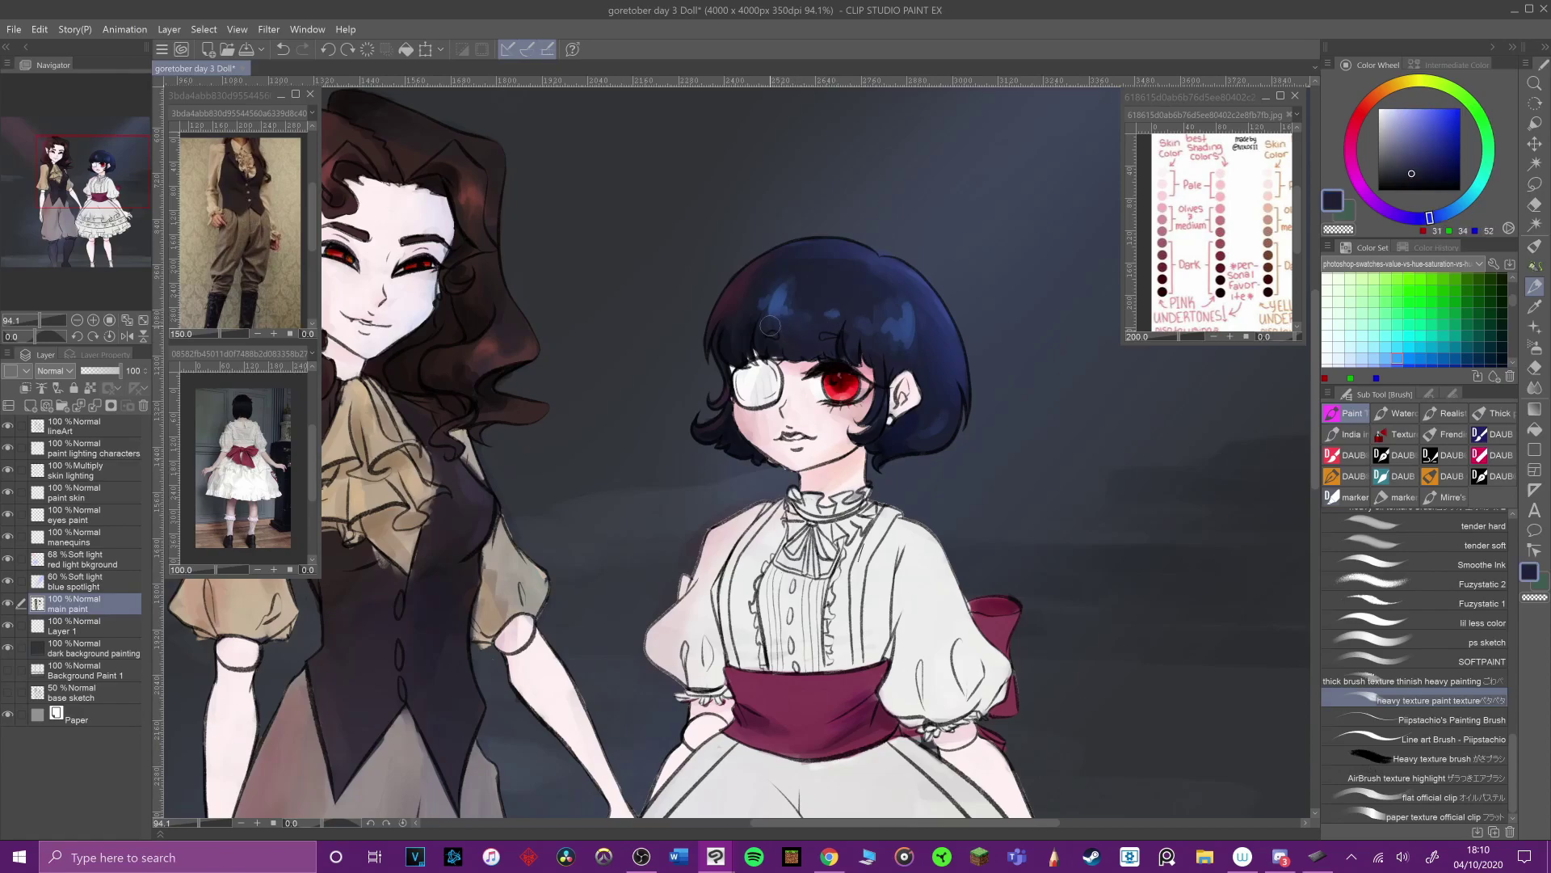
Step: Darken the hair around the smaller character's eyepatch and tint the eyepatch pale lavender-blue
alt+click(810, 342)
alt+click(745, 370)
drag(744, 372, 756, 396)
click(1391, 111)
click(1393, 117)
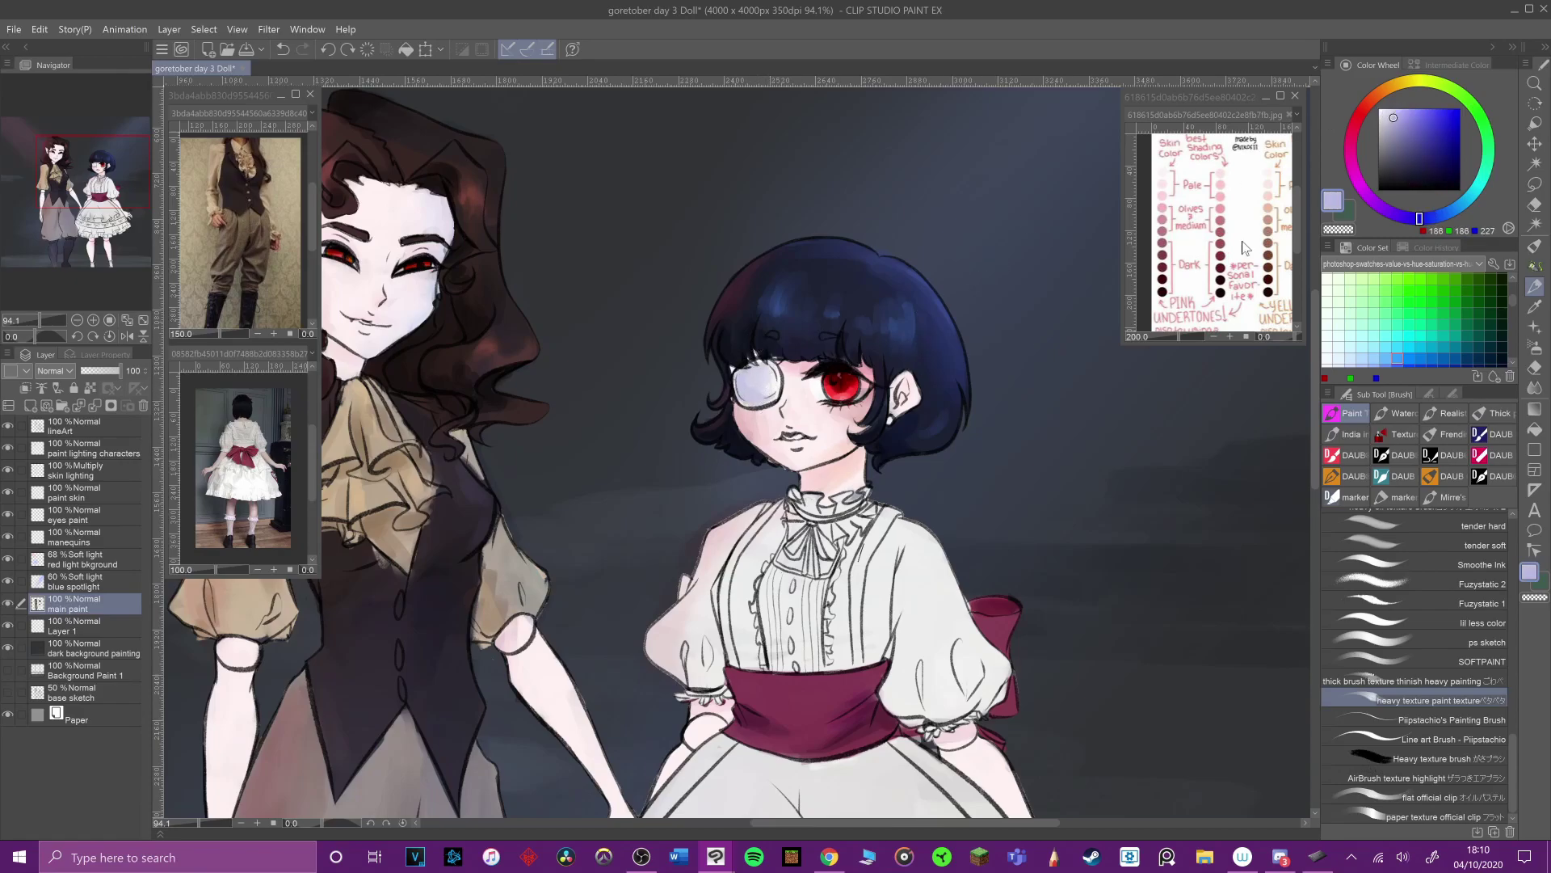
Step: Layer sampled blue and near-black strands over the smaller character's crown and fringe, and switch to Mirre's Blender
alt+click(904, 316)
alt+click(792, 295)
drag(788, 284, 788, 315)
drag(893, 324, 932, 329)
alt+click(751, 304)
drag(758, 281, 779, 311)
alt+click(767, 304)
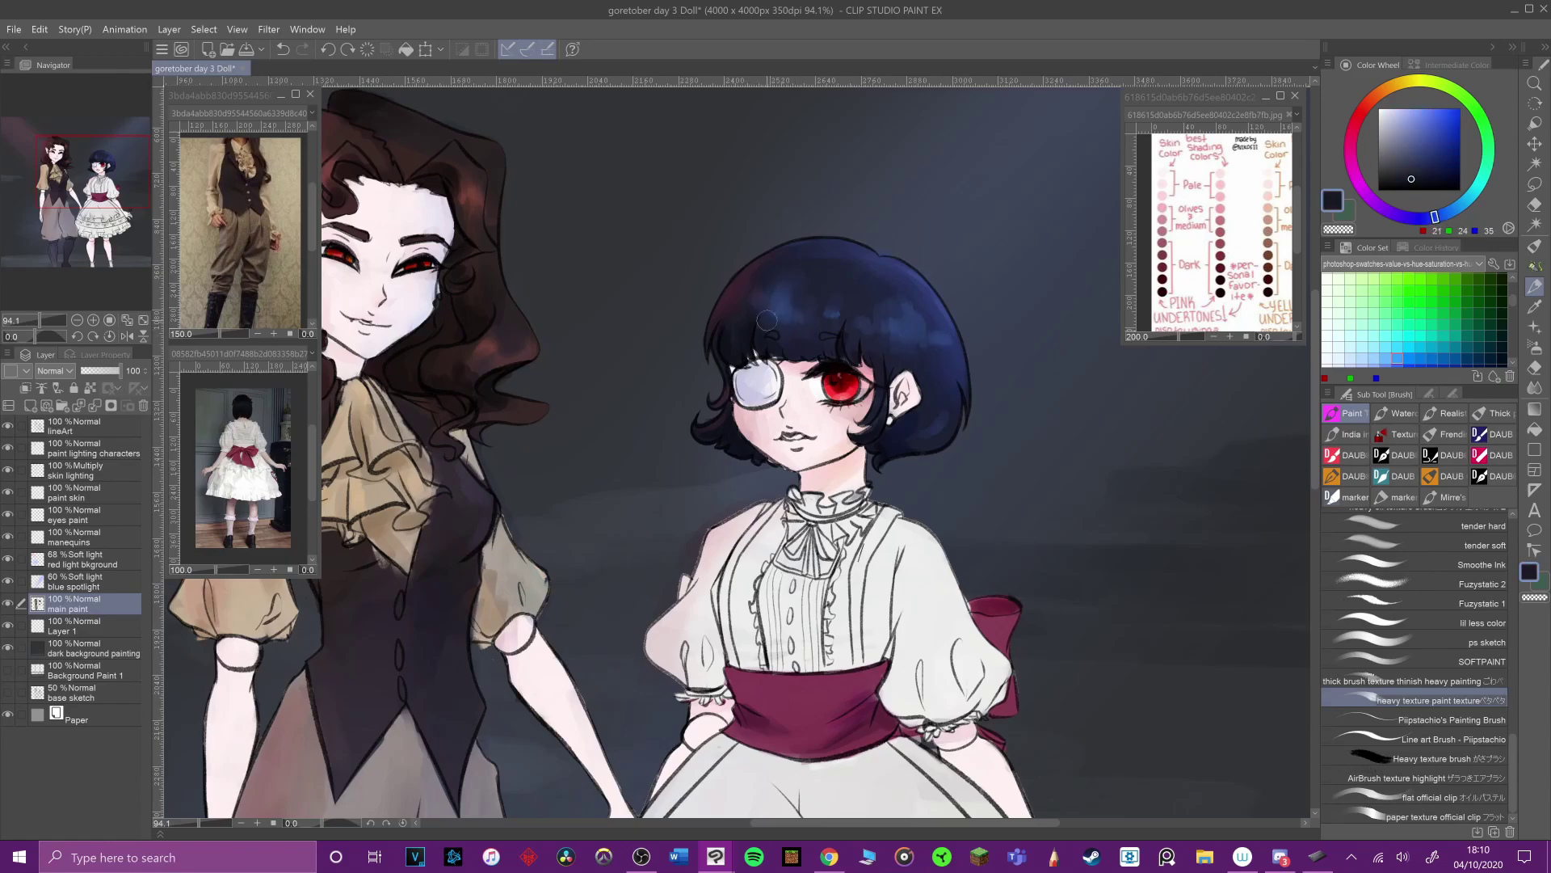
key(j)
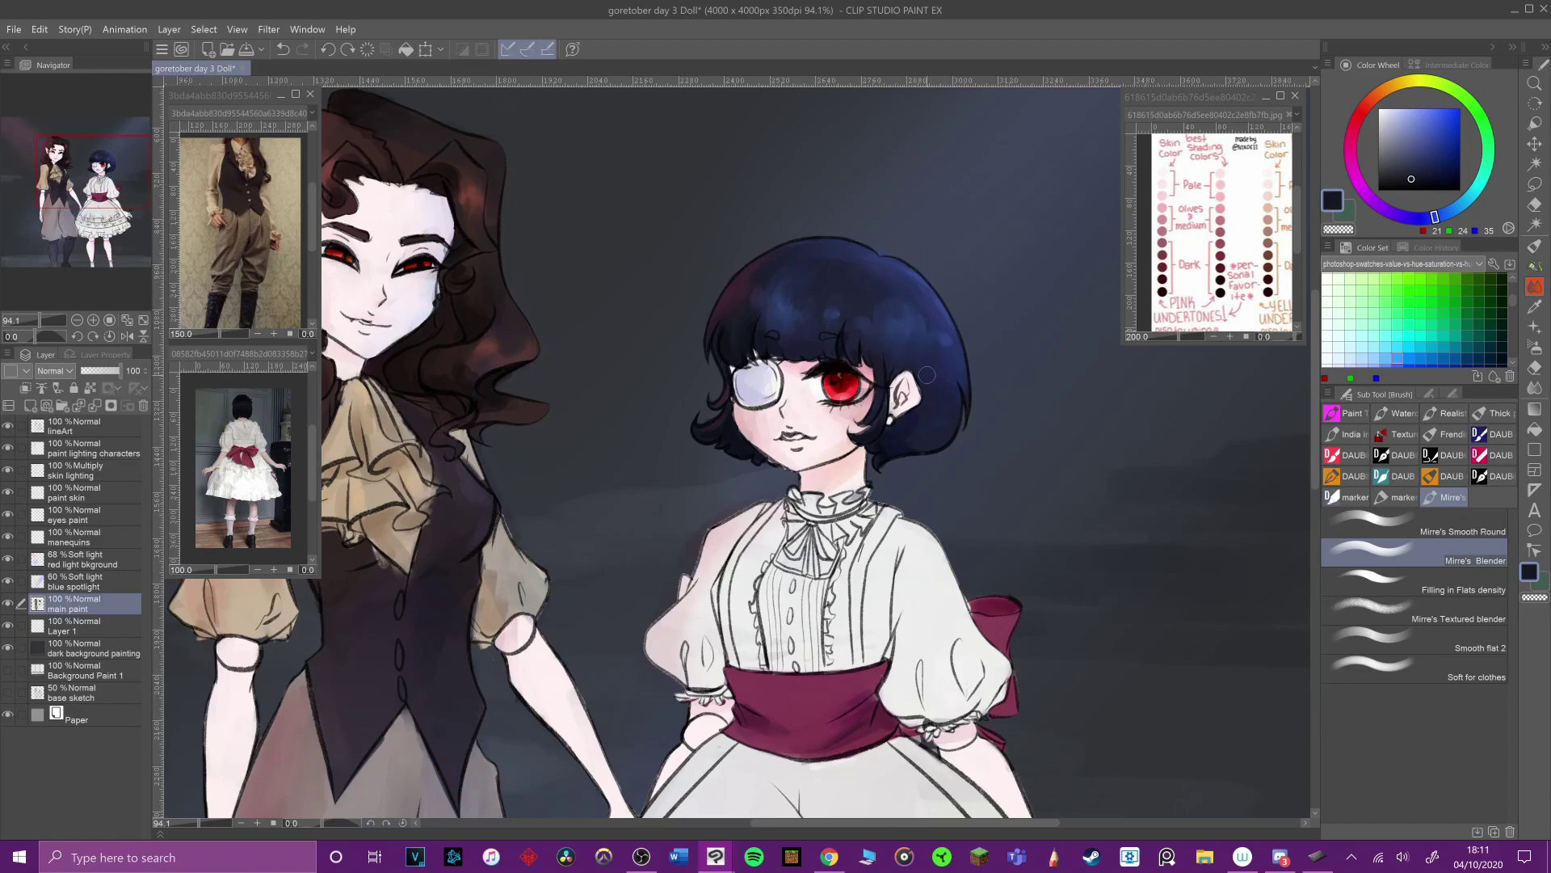
Step: Refine the side of the smaller character's hair with sampled blue and dark tones using the flat official clip brush
scroll(932, 378, down, 1)
scroll(675, 350, up, 2)
scroll(871, 282, down, 5)
alt+click(871, 282)
key(b)
click(1535, 549)
click(1535, 287)
drag(1513, 772, 1513, 803)
click(1465, 798)
drag(873, 333, 868, 350)
alt+click(873, 329)
drag(874, 311, 850, 355)
alt+click(863, 347)
alt+click(859, 342)
click(1422, 184)
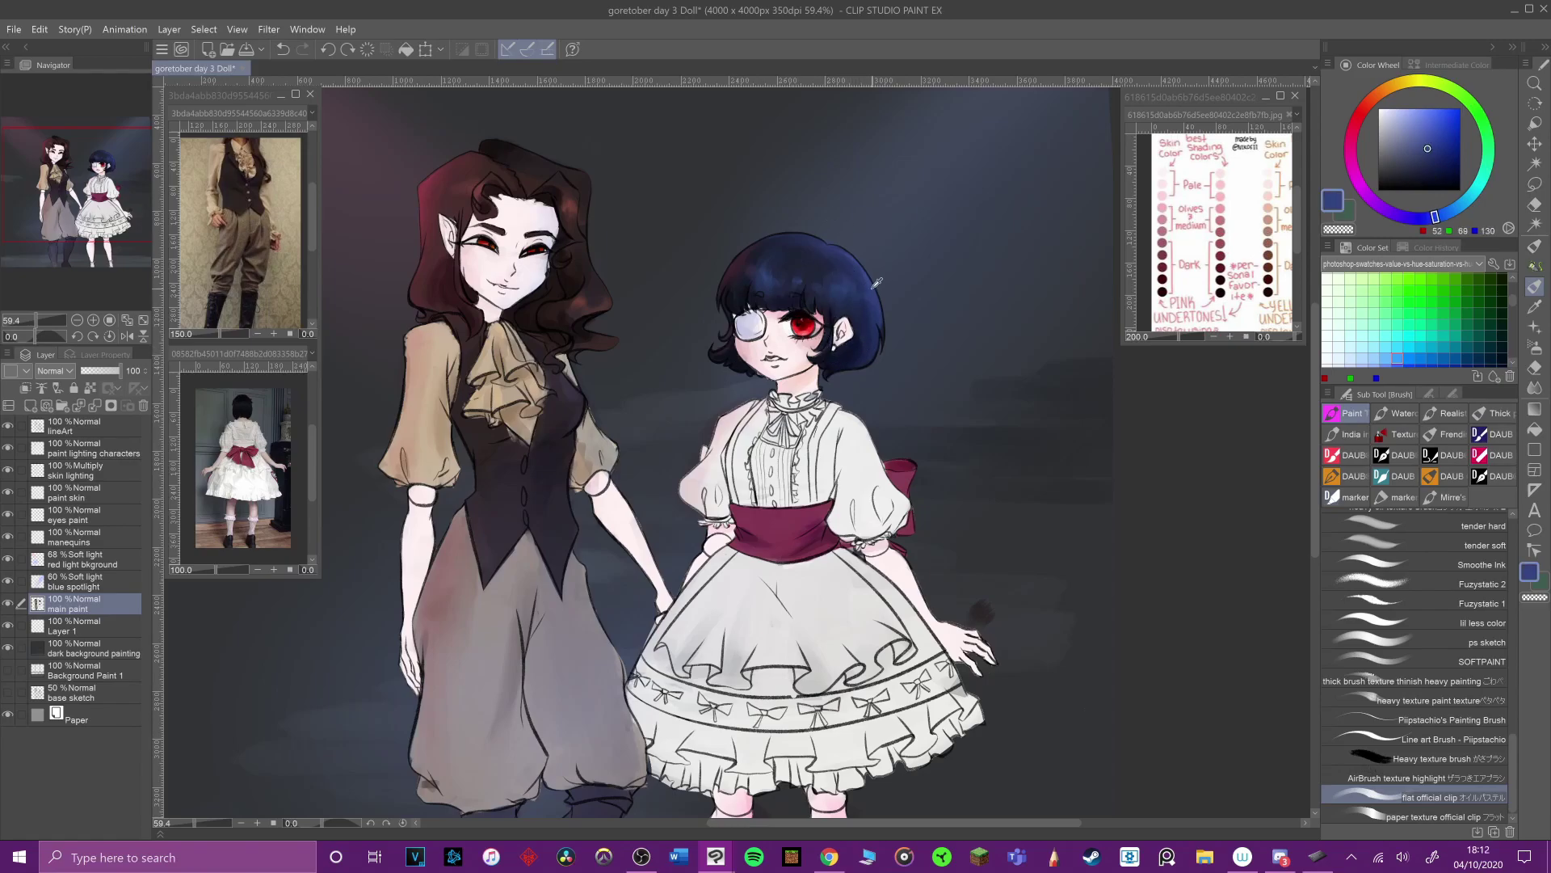
alt+click(826, 337)
Step: Try dark brown from the outfit reference photo on the taller character's trousers, undo the last stroke and choose Mirre's Textured blender
scroll(886, 428, down, 1)
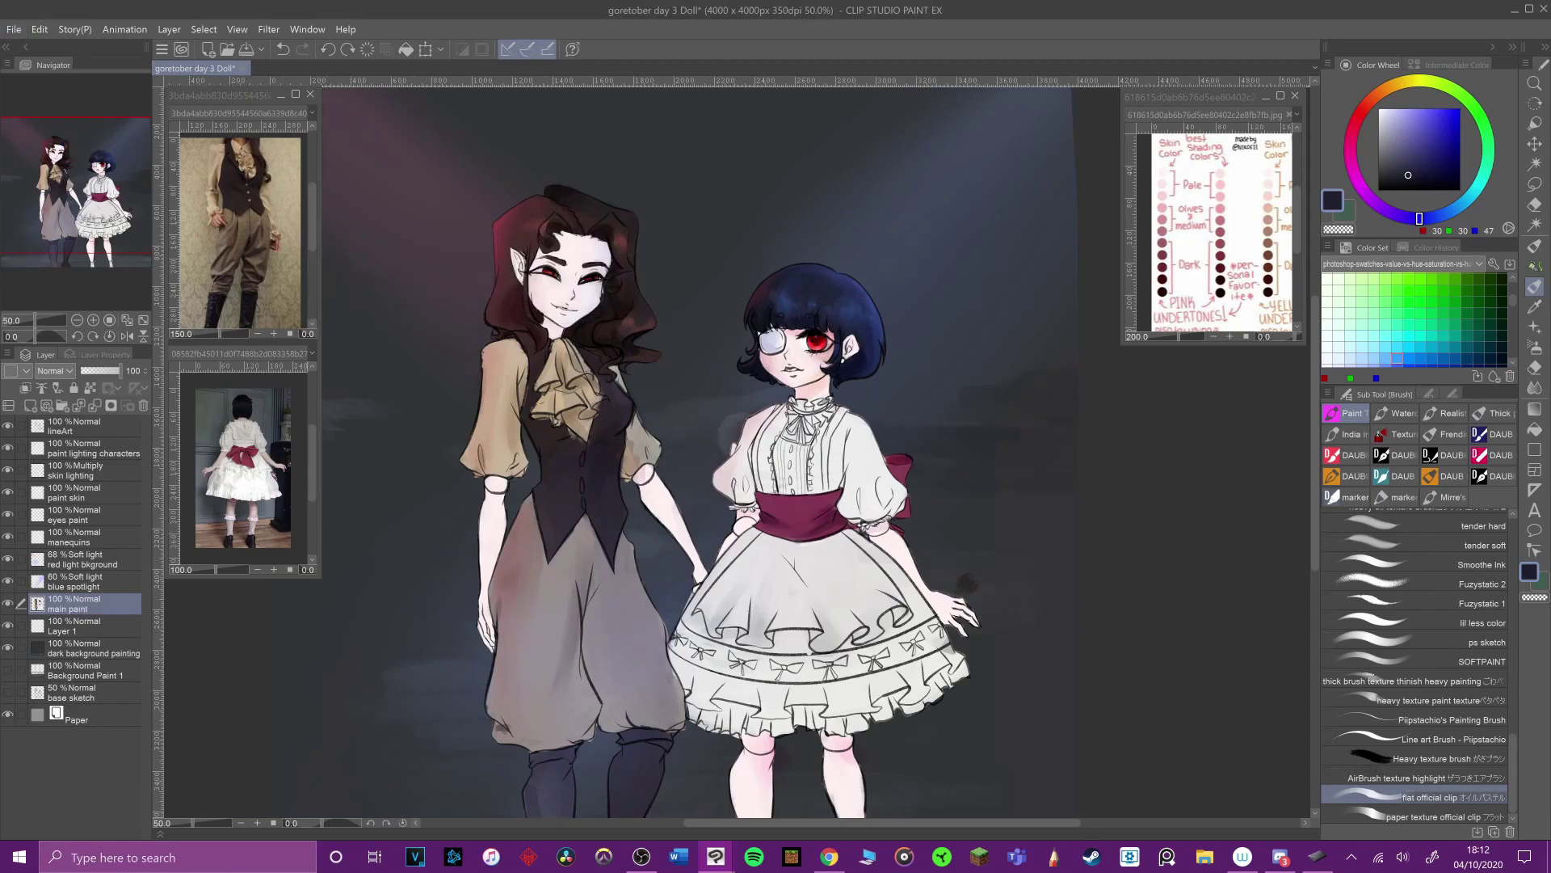
scroll(569, 347, down, 1)
click(254, 254)
alt+click(254, 250)
mouse_move(594, 540)
mouse_down()
mouse_move(605, 619)
mouse_move(608, 550)
mouse_move(601, 598)
mouse_move(598, 566)
mouse_up()
click(1444, 498)
click(1488, 670)
key(ctrl+z)
click(1430, 614)
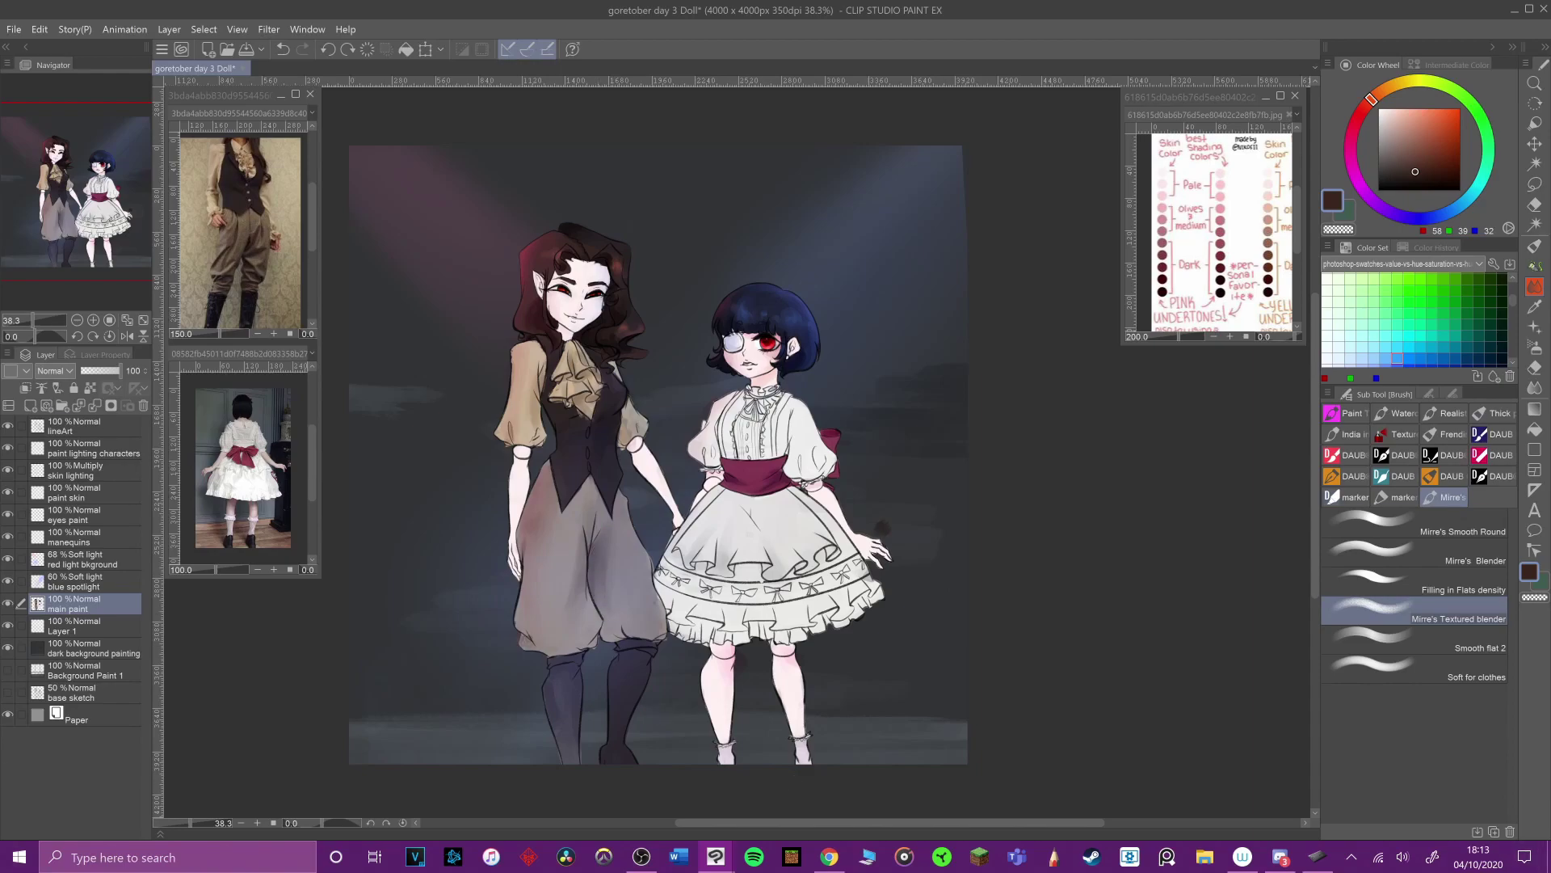
Step: Sample the muted red of the bow in the dress reference photo and switch to the tender soft brush
key(alt+Tab)
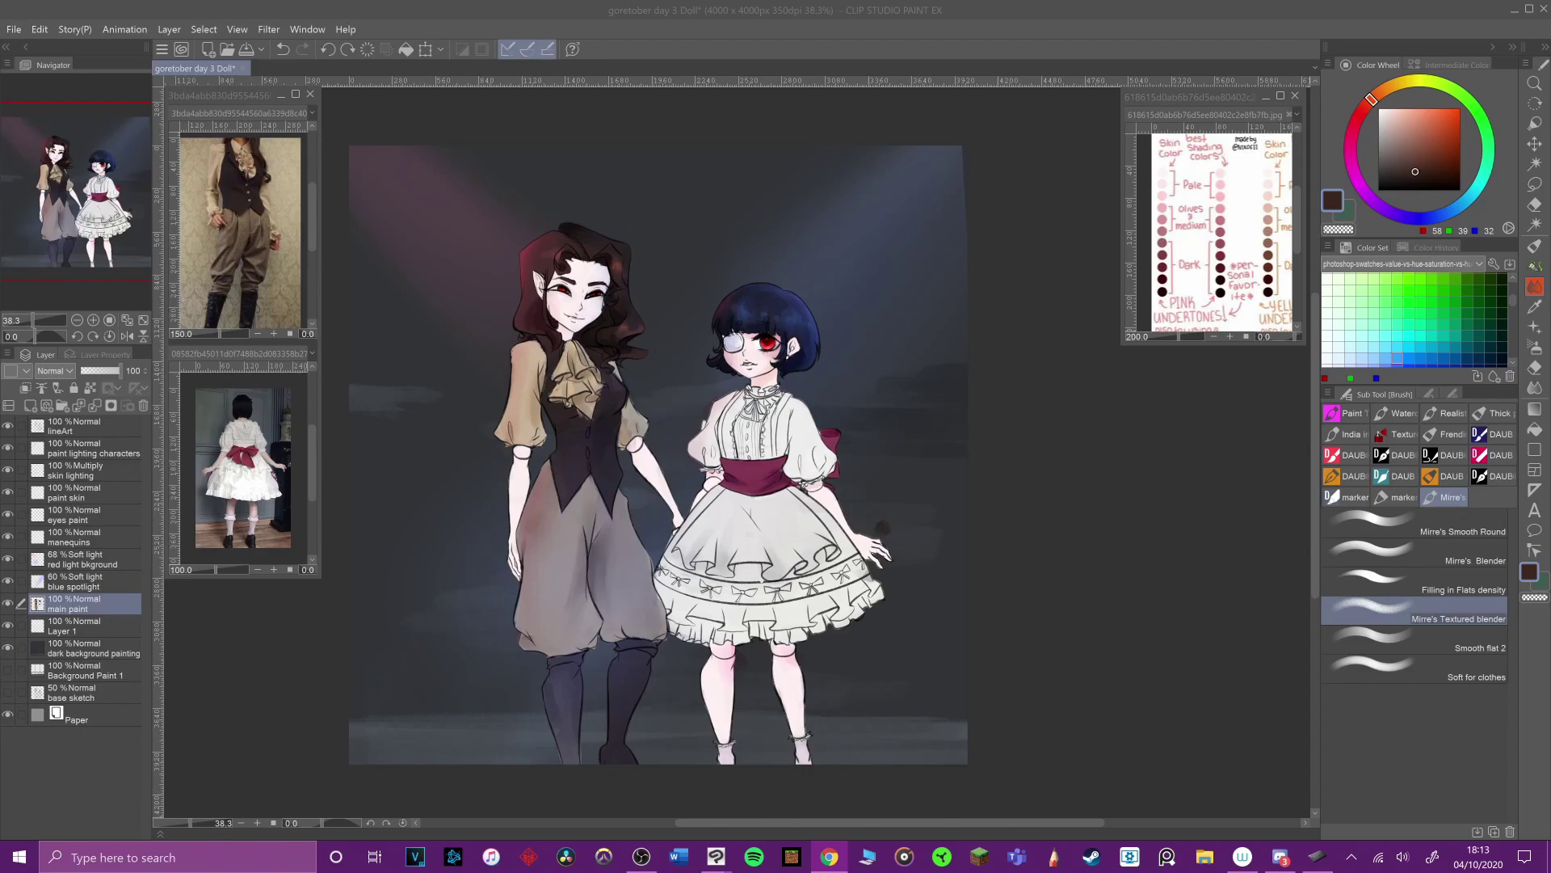
scroll(917, 521, down, 1)
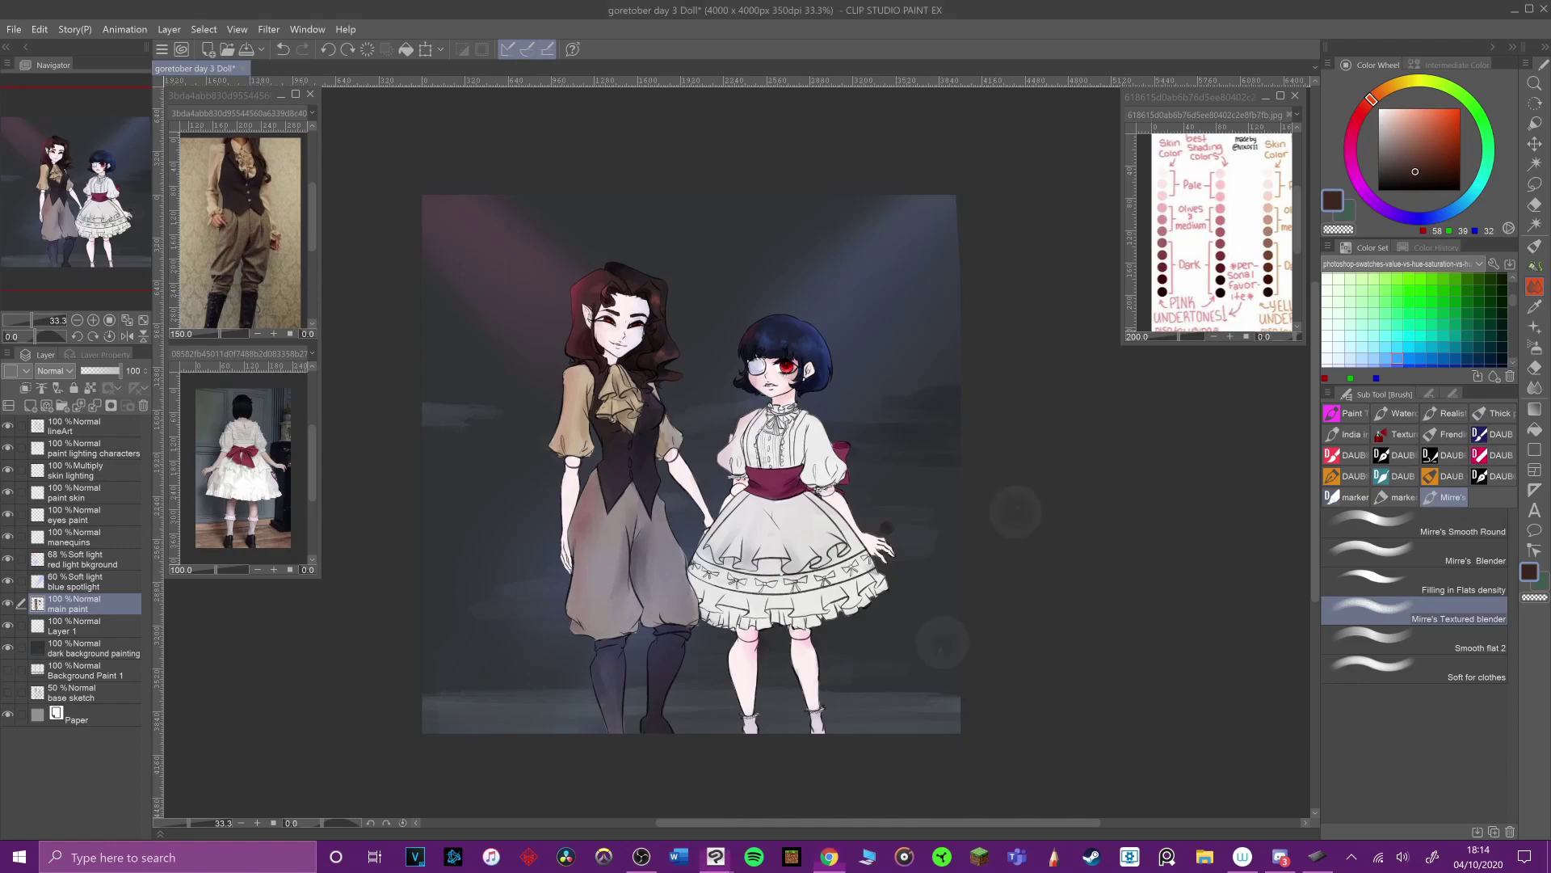
scroll(692, 485, down, 1)
click(242, 457)
alt+click(243, 457)
click(984, 467)
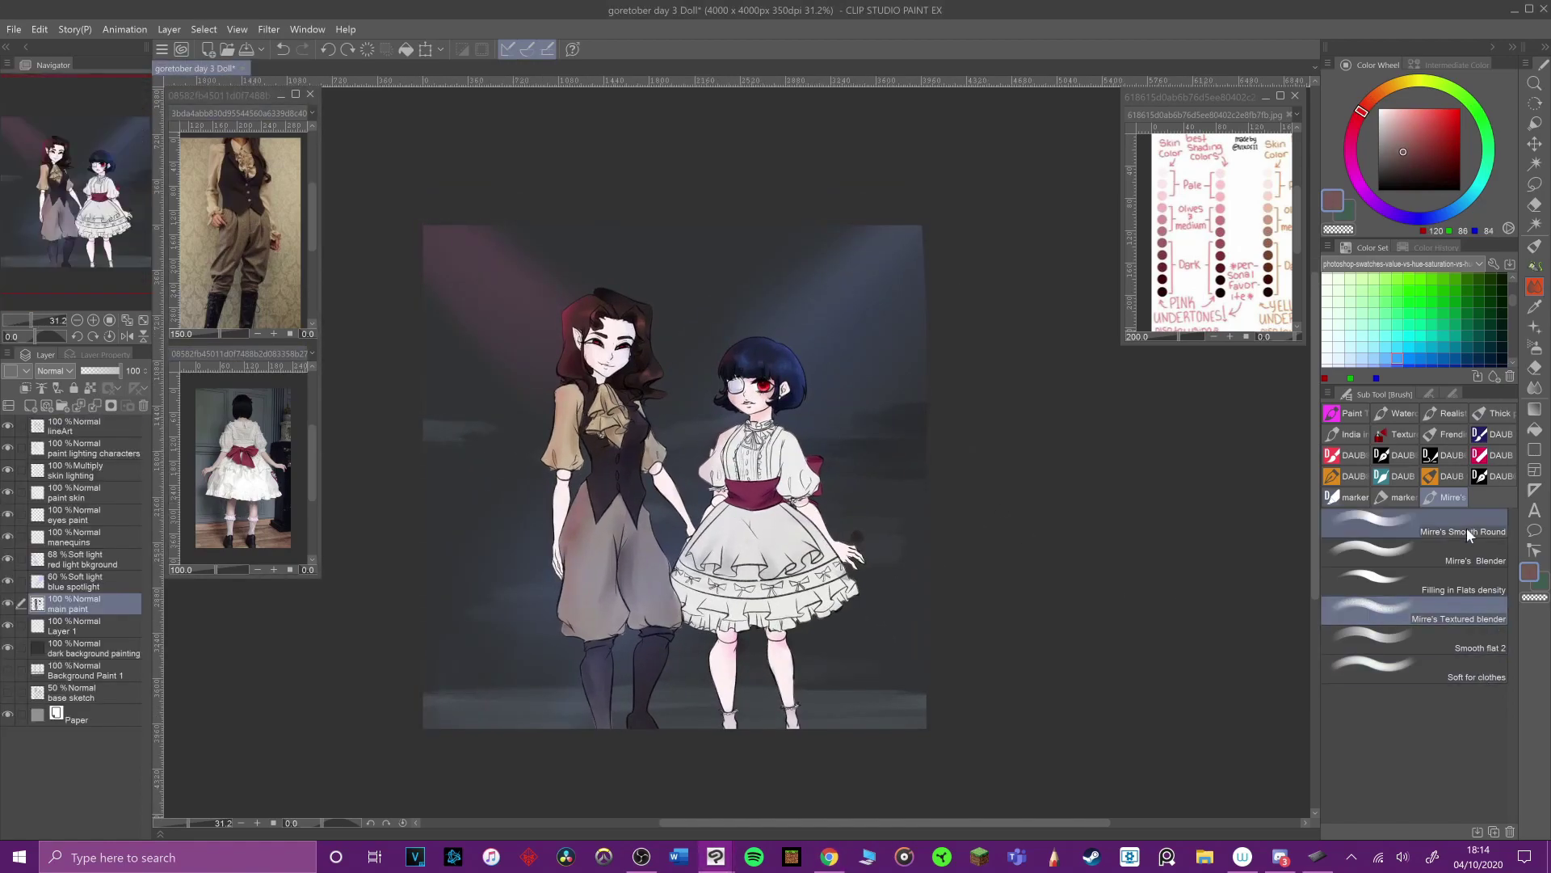
click(1346, 413)
click(1492, 544)
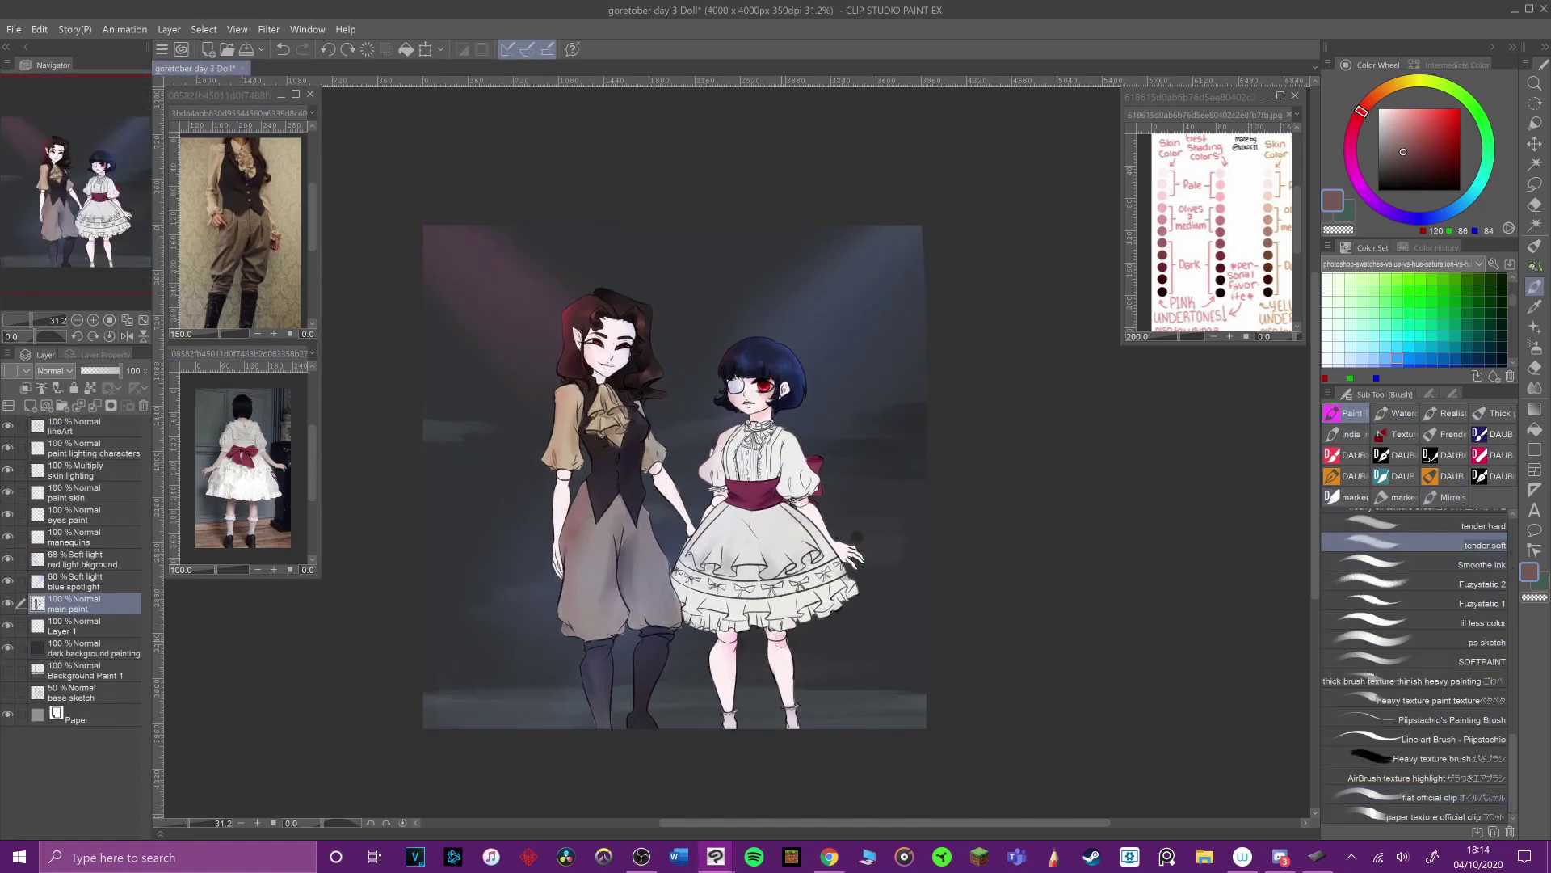
Step: Shade the smaller character's white blouse with pale grey and blue tones using the tender soft brush, undoing the first strokes
alt+click(781, 530)
click(1443, 214)
click(1384, 127)
drag(786, 455, 807, 487)
key(ctrl+z)
key(ctrl+z)
alt+click(796, 465)
click(1382, 126)
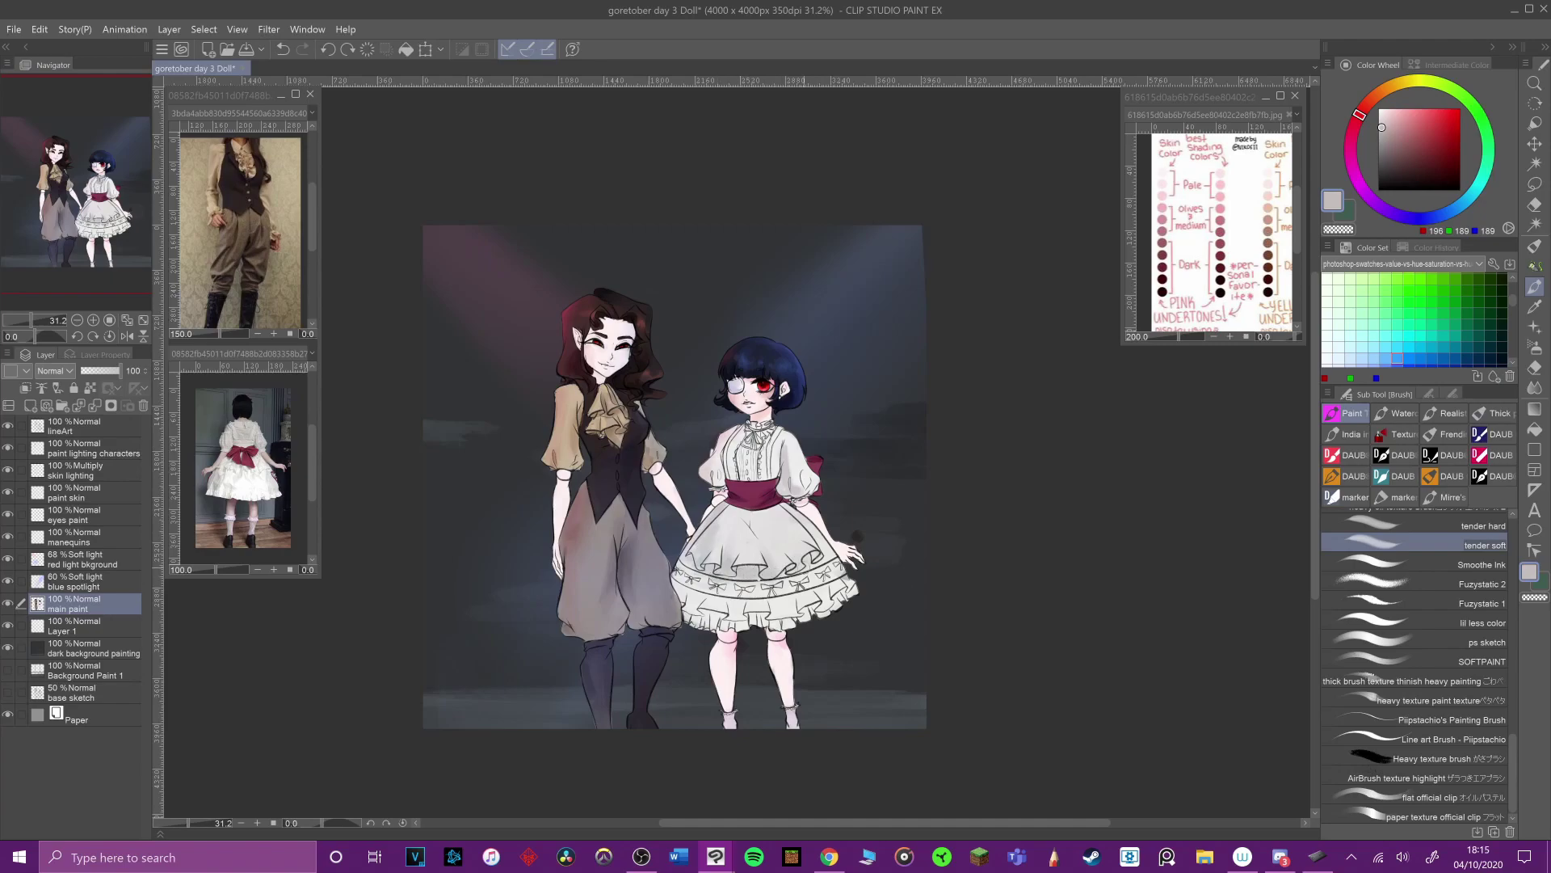
alt+click(773, 465)
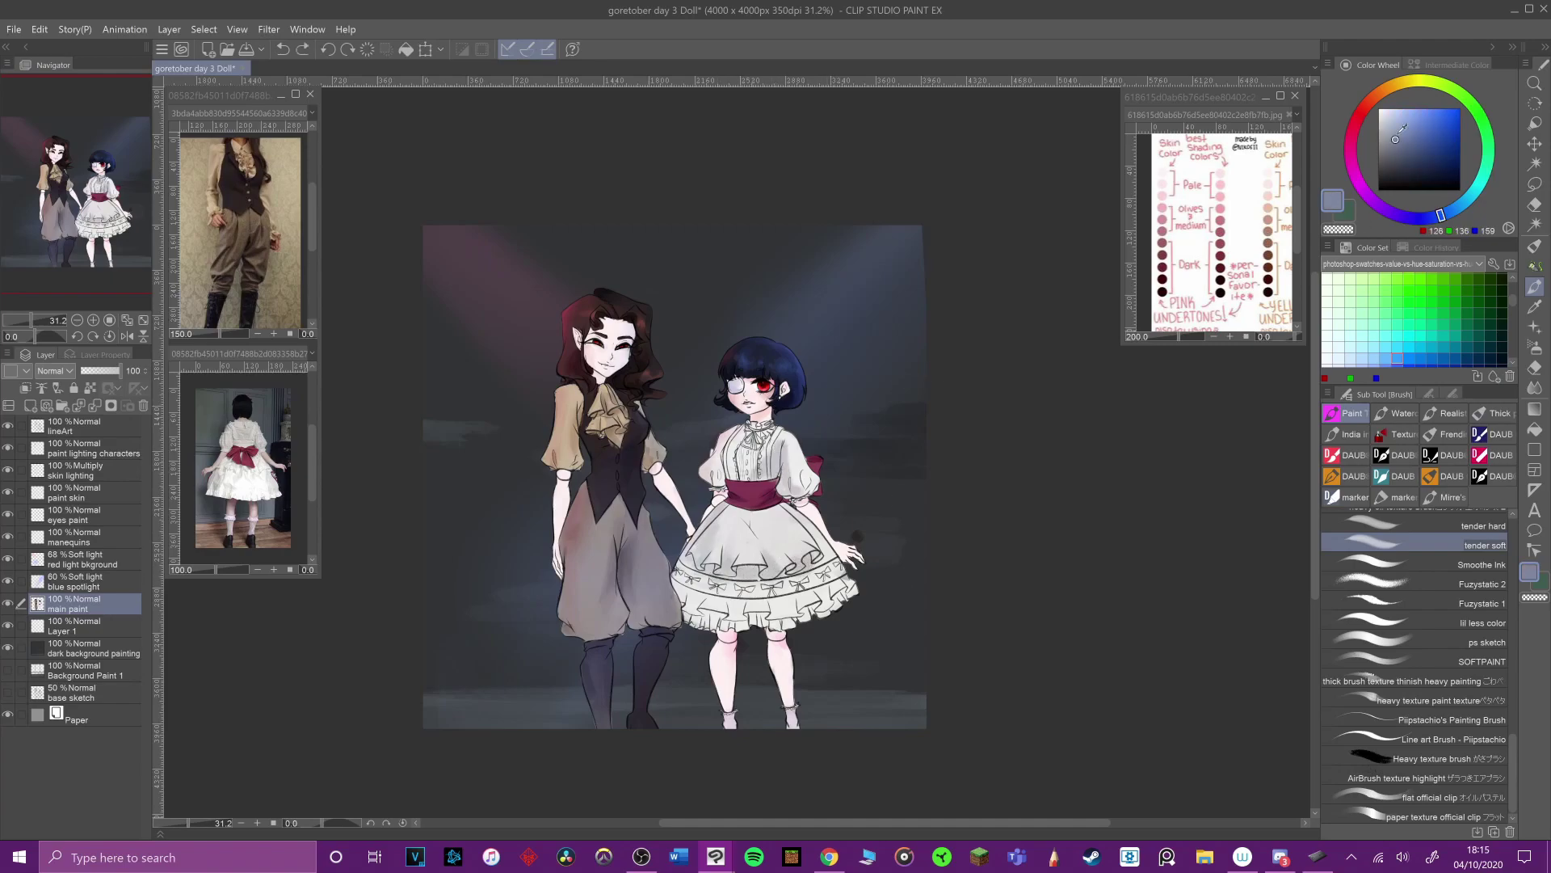
alt+click(775, 457)
alt+click(800, 456)
click(1384, 124)
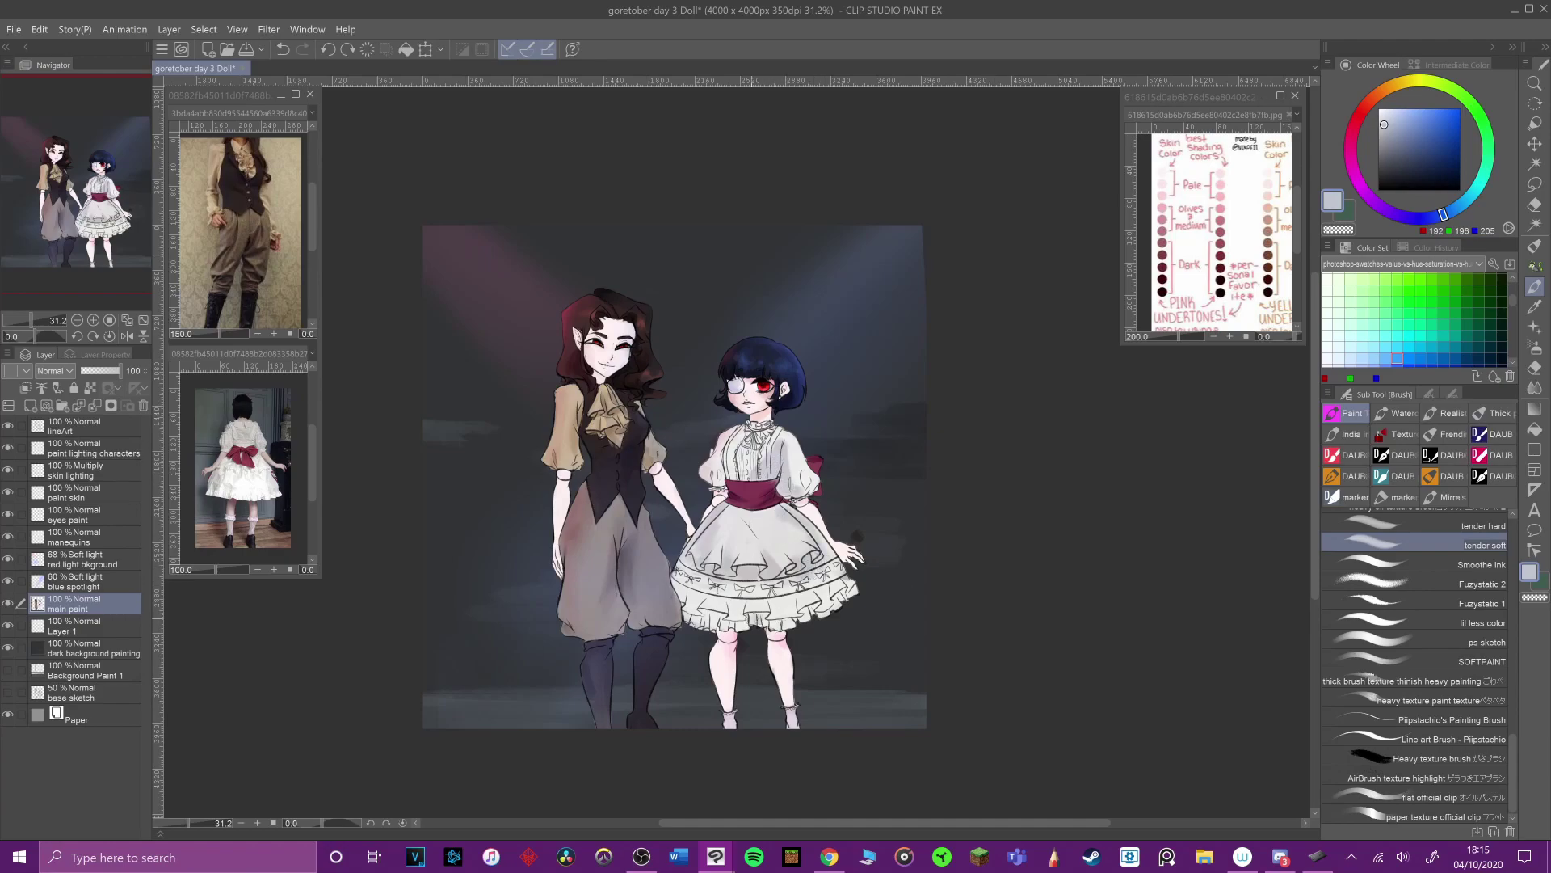
Step: Shade the smaller character's sash with sampled maroon tones, trying the paper texture and flat official clip brushes
alt+click(798, 475)
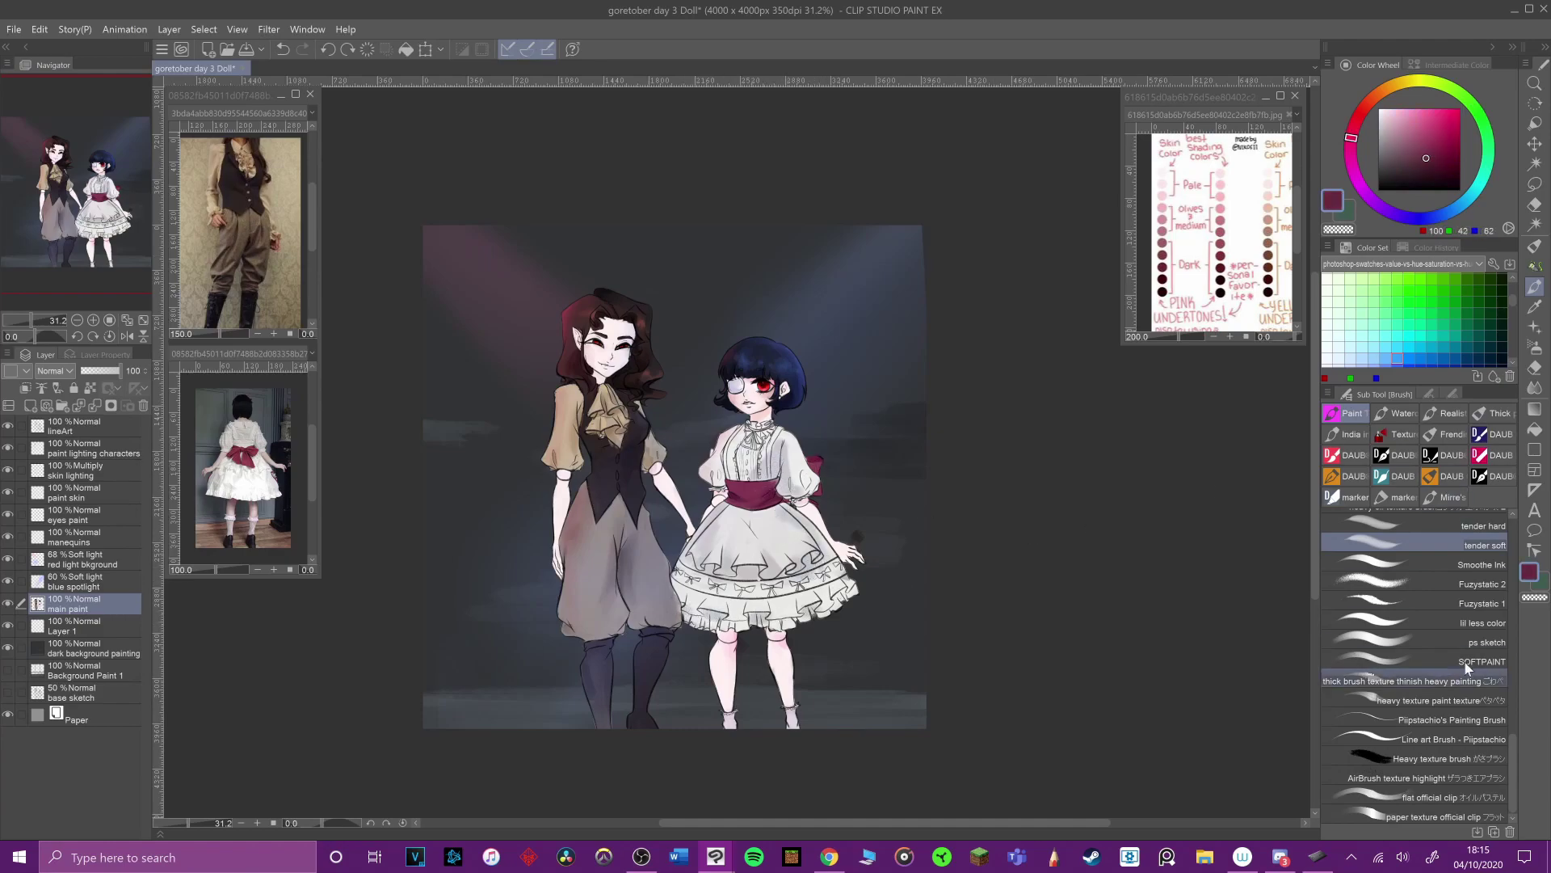
click(1466, 811)
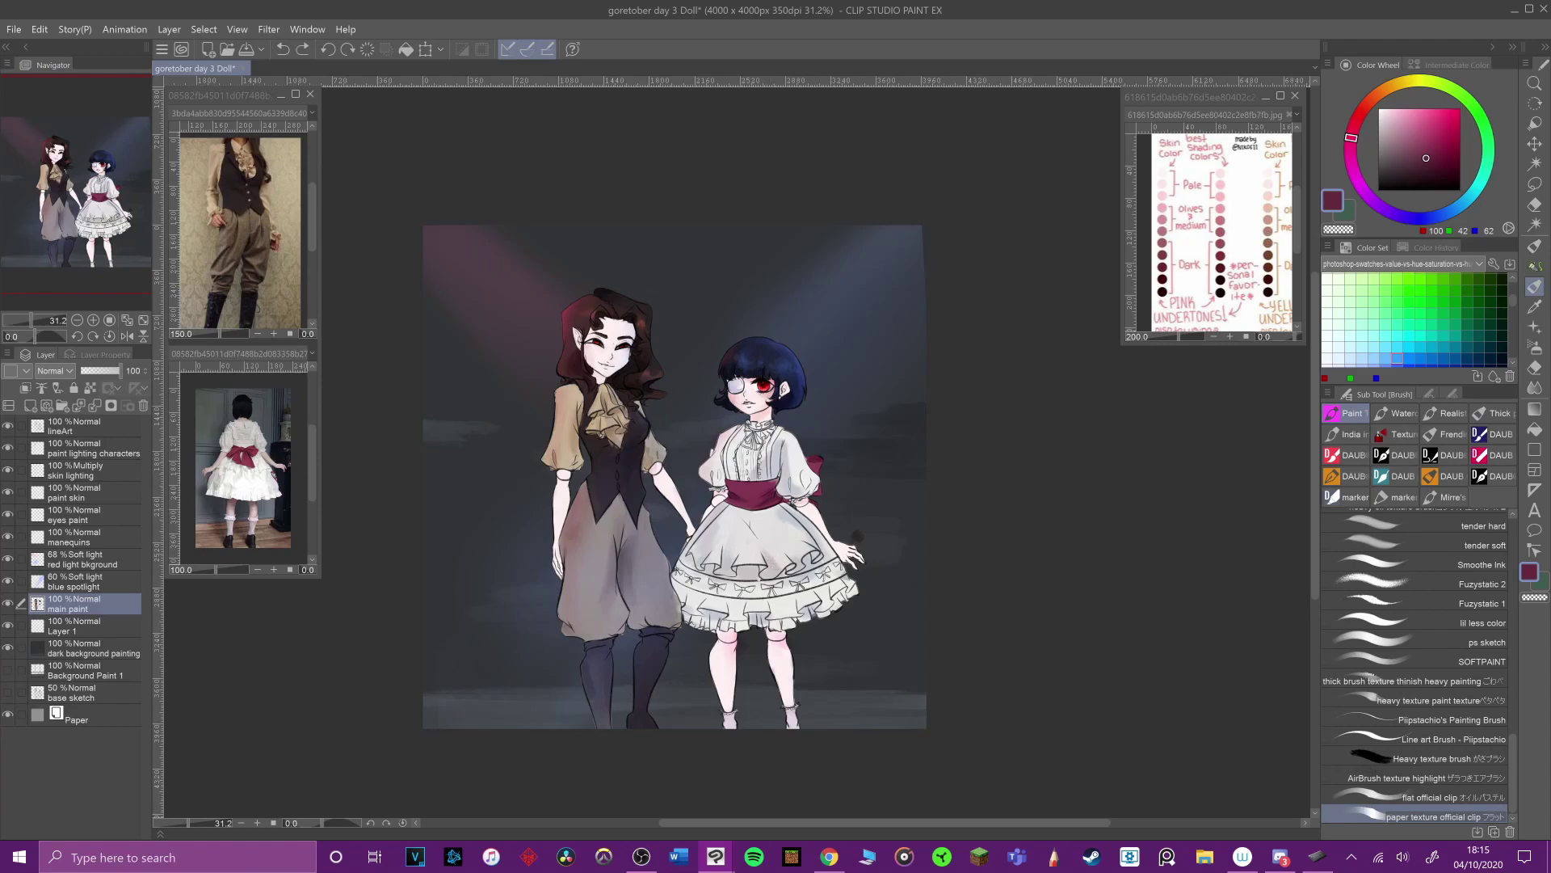
scroll(832, 467, up, 3)
alt+click(808, 461)
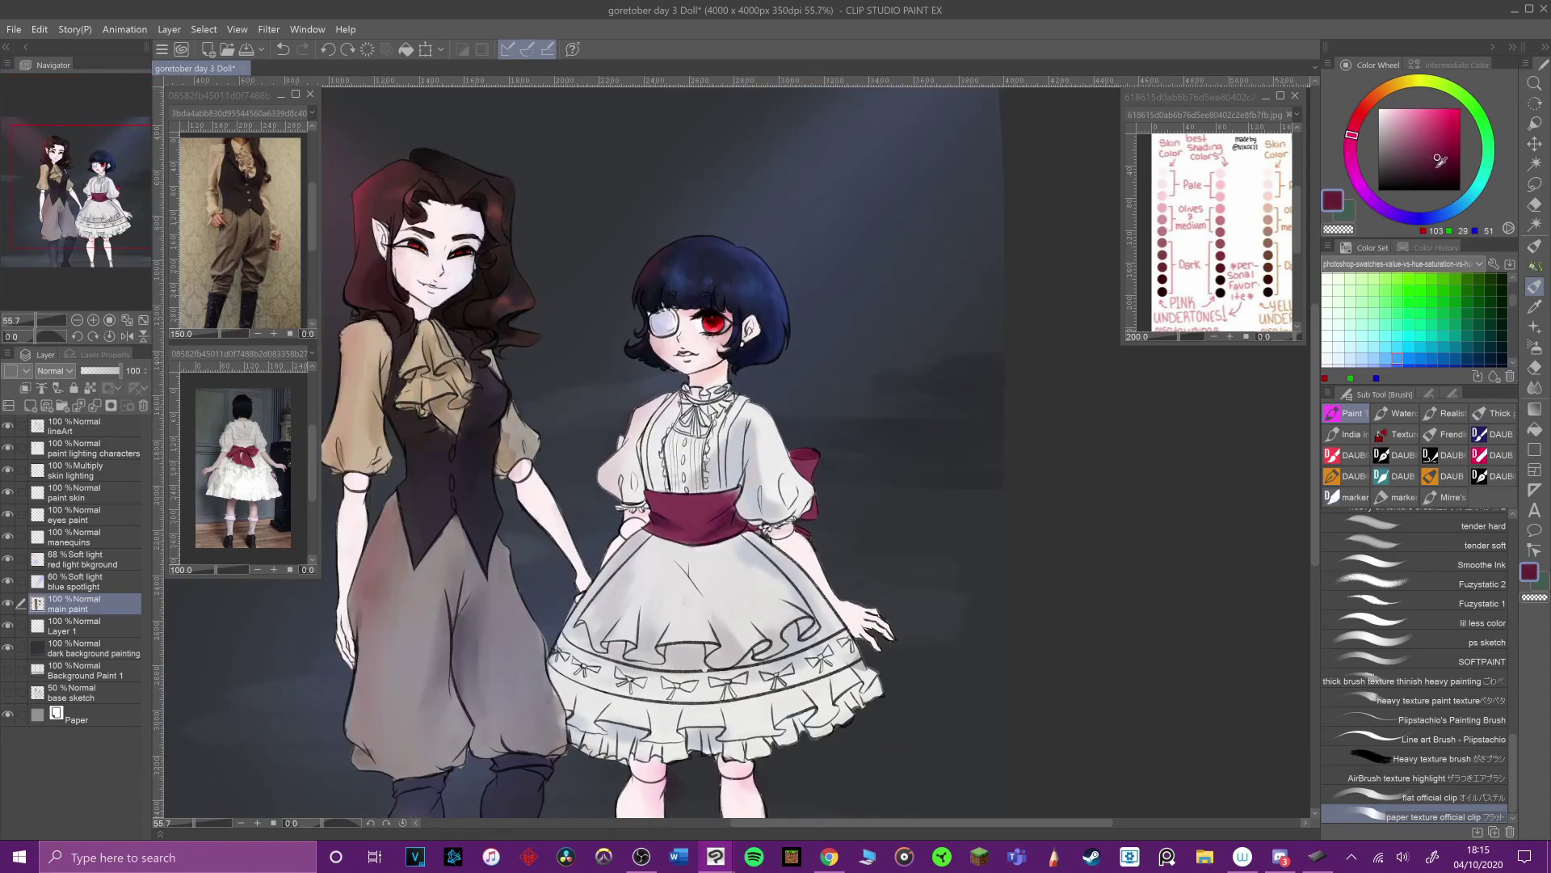
alt+click(671, 530)
click(1433, 800)
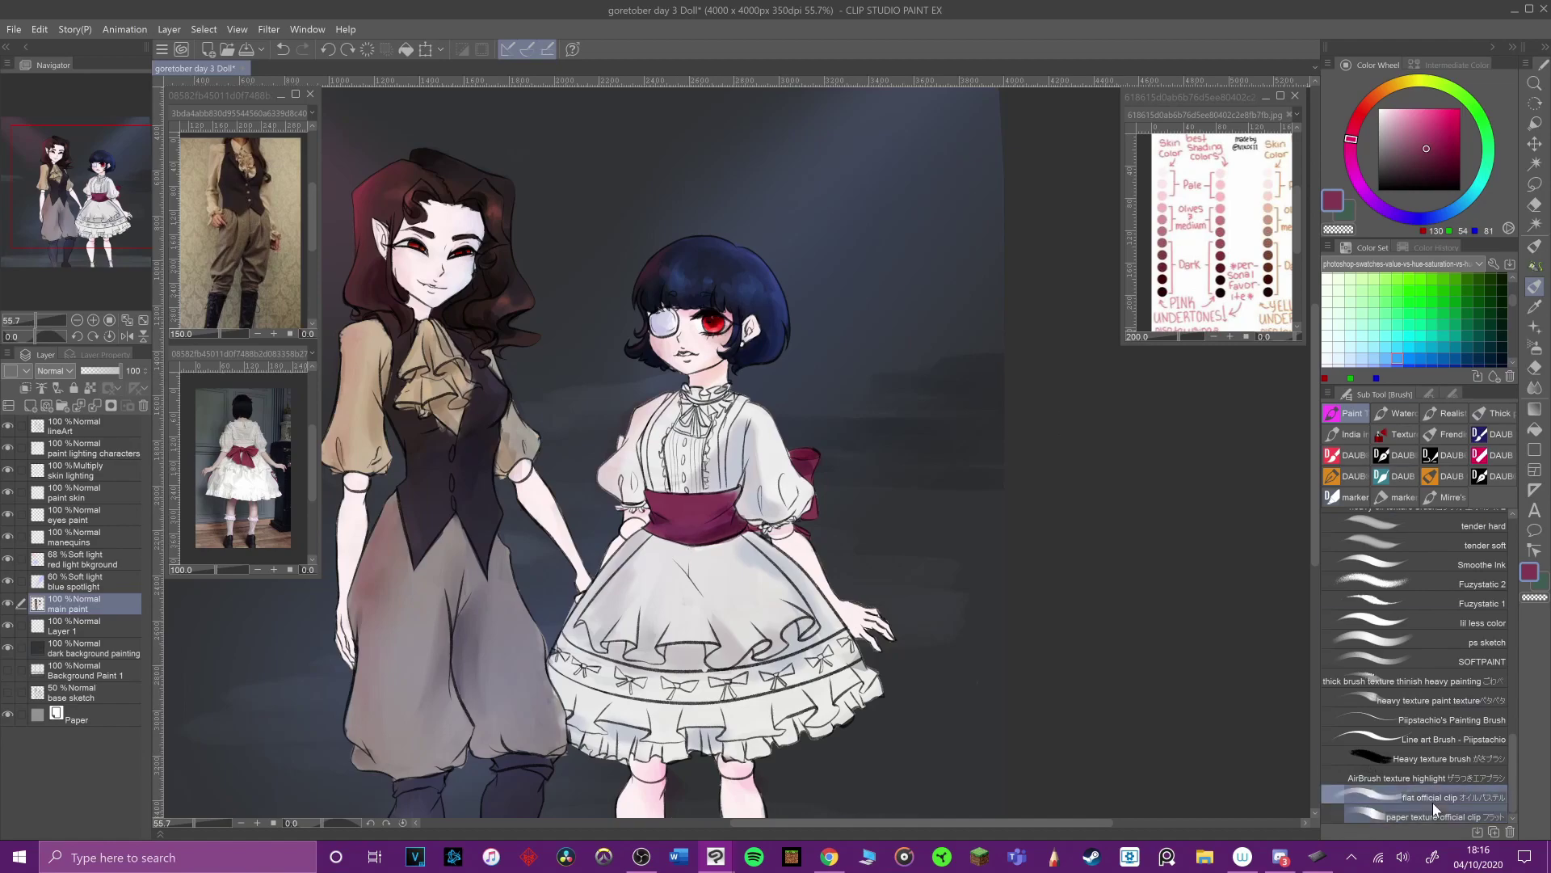
alt+click(711, 526)
drag(1514, 776, 1518, 673)
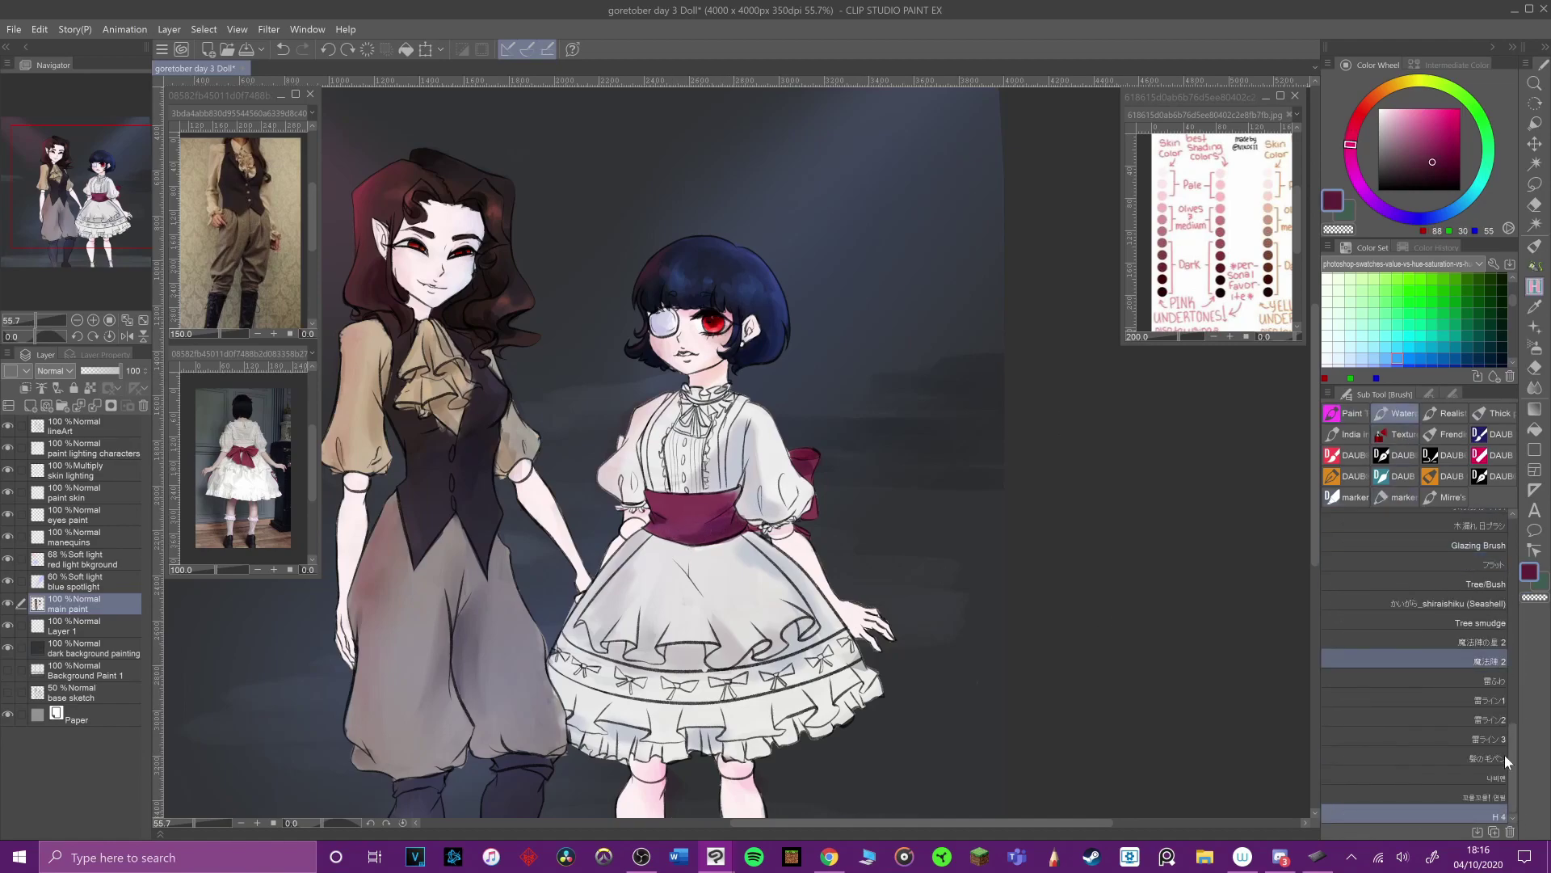
Step: Deepen the sash and back bow with darker sampled maroons using the Transparent watercolor brush
click(1398, 413)
click(1458, 540)
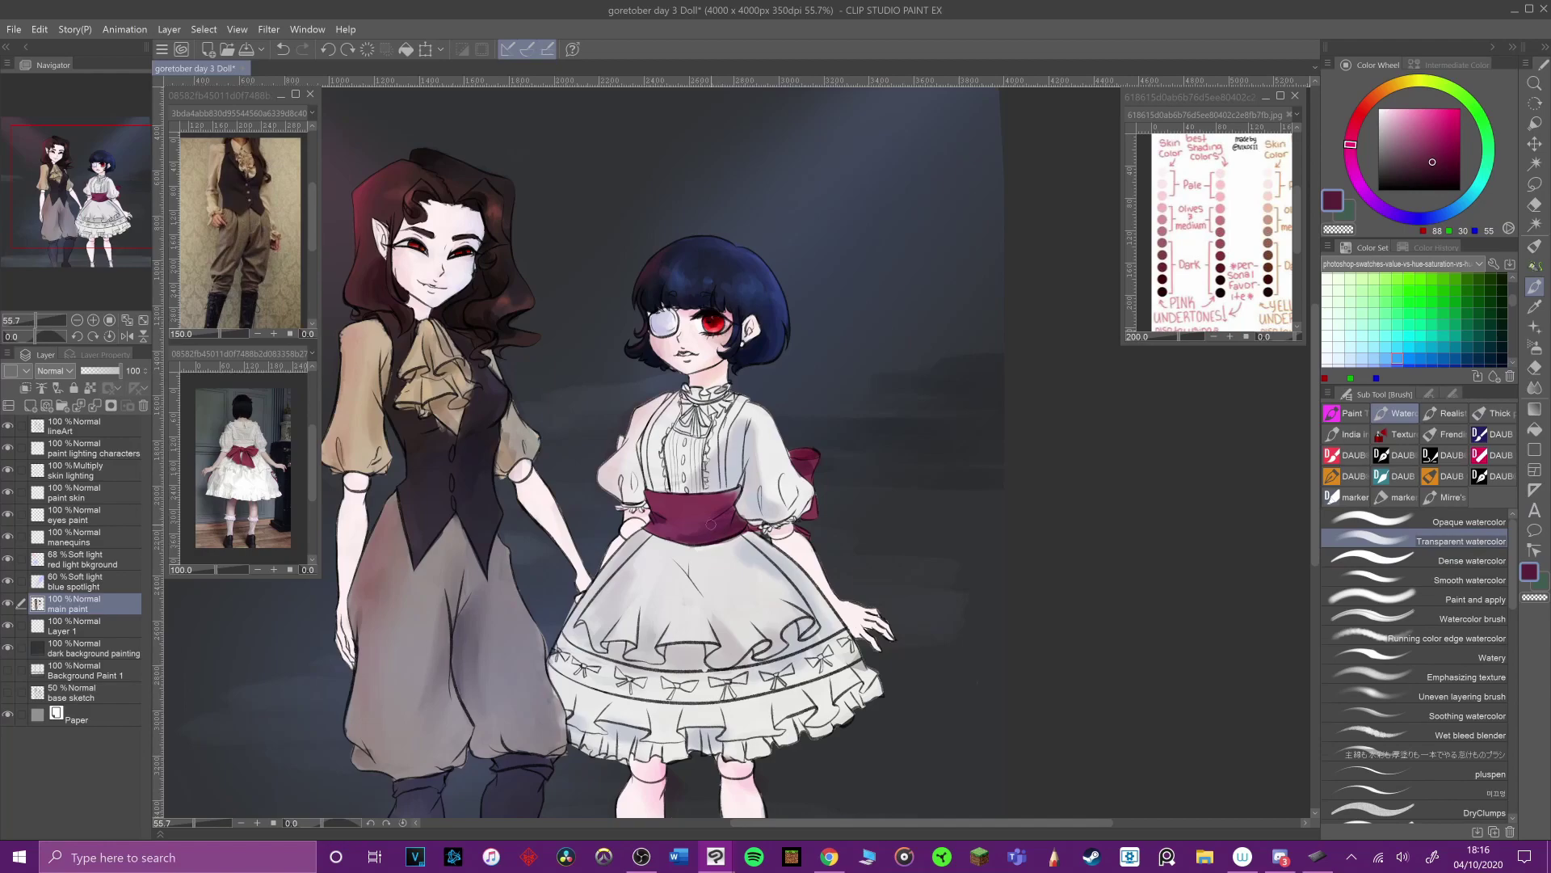
alt+click(670, 526)
alt+click(687, 517)
mouse_move(741, 494)
mouse_down()
mouse_move(728, 494)
mouse_move(802, 477)
mouse_up()
alt+click(807, 469)
alt+click(770, 555)
alt+click(806, 468)
Step: Paint the small bows on the skirt trim maroon with the Opaque watercolor brush and save the illustration
click(1432, 523)
mouse_move(585, 667)
mouse_down()
mouse_move(648, 685)
mouse_move(634, 692)
mouse_up()
drag(661, 679, 696, 689)
click(240, 230)
alt+click(241, 230)
click(196, 69)
click(14, 29)
click(53, 138)
scroll(721, 535, down, 4)
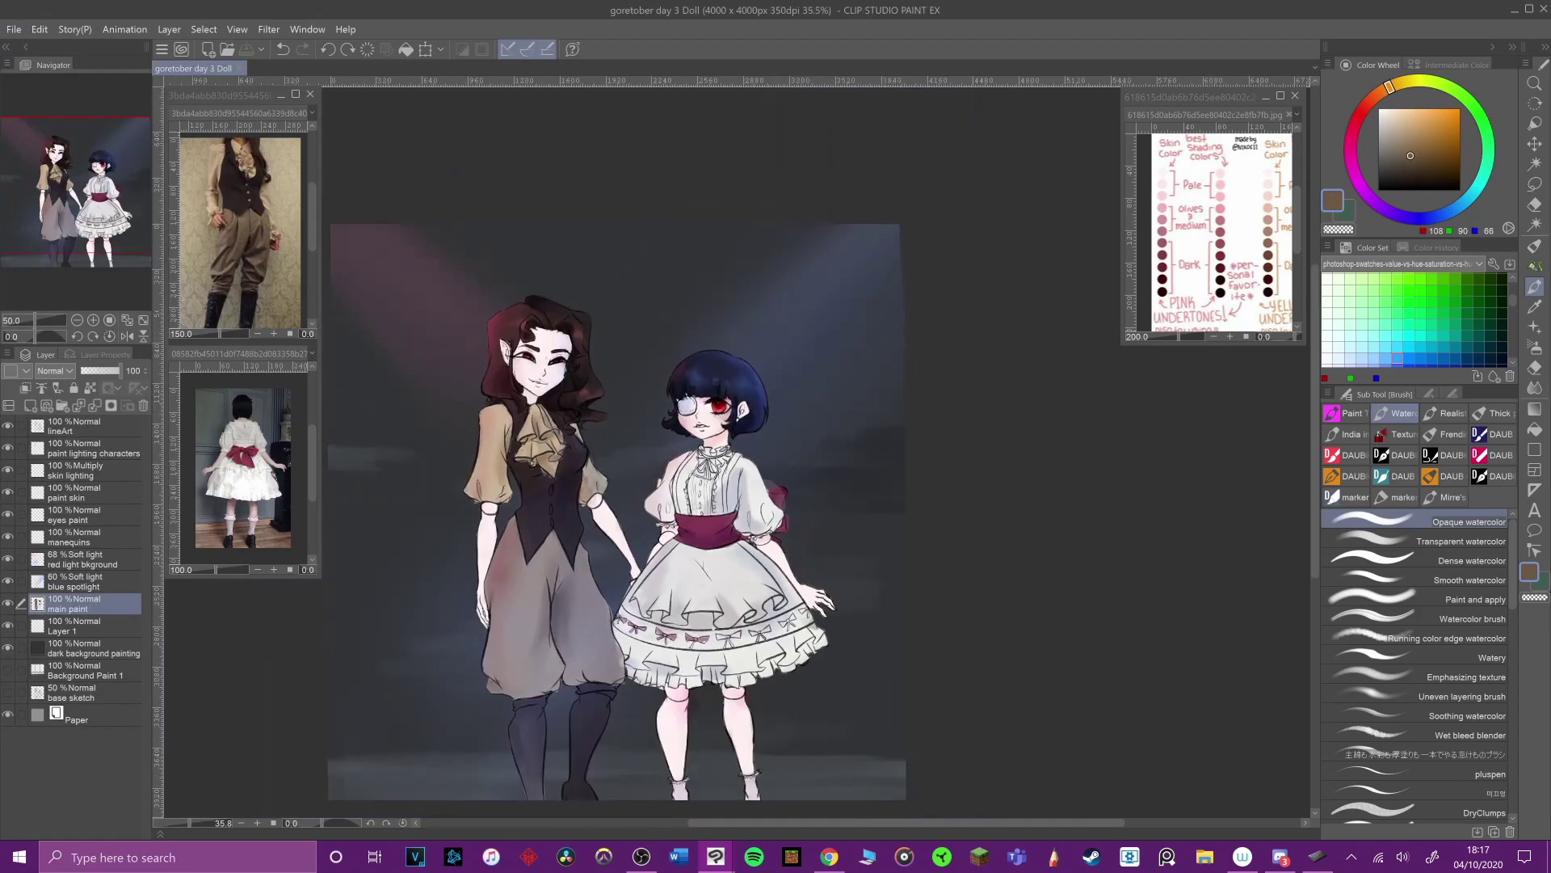
Step: Add short touch-up strokes to the smaller character's skirt with a tone sampled from the painting
drag(684, 566, 719, 528)
alt+click(651, 602)
drag(651, 604, 655, 616)
Step: Shade the taller character's trouser folds with brown from the outfit reference photo and sampled trouser tones, undoing the last stroke
click(235, 232)
alt+click(235, 232)
click(558, 517)
mouse_move(558, 509)
mouse_down()
mouse_move(584, 503)
mouse_move(533, 651)
mouse_move(563, 644)
mouse_up()
alt+click(559, 633)
alt+click(596, 569)
drag(599, 564, 619, 624)
alt+click(618, 608)
drag(615, 533, 599, 594)
mouse_move(616, 539)
mouse_down()
mouse_move(620, 616)
mouse_move(598, 498)
mouse_up()
key(ctrl+z)
Step: Soften the trouser shading with the Transparent watercolor brush and a tone sampled from the trousers
click(1416, 541)
alt+click(563, 564)
drag(561, 557, 568, 622)
Step: Darken the taller character's boots with near-black tones sampled from the boots in the outfit reference photo
click(240, 248)
alt+click(220, 310)
click(564, 687)
drag(561, 691, 568, 733)
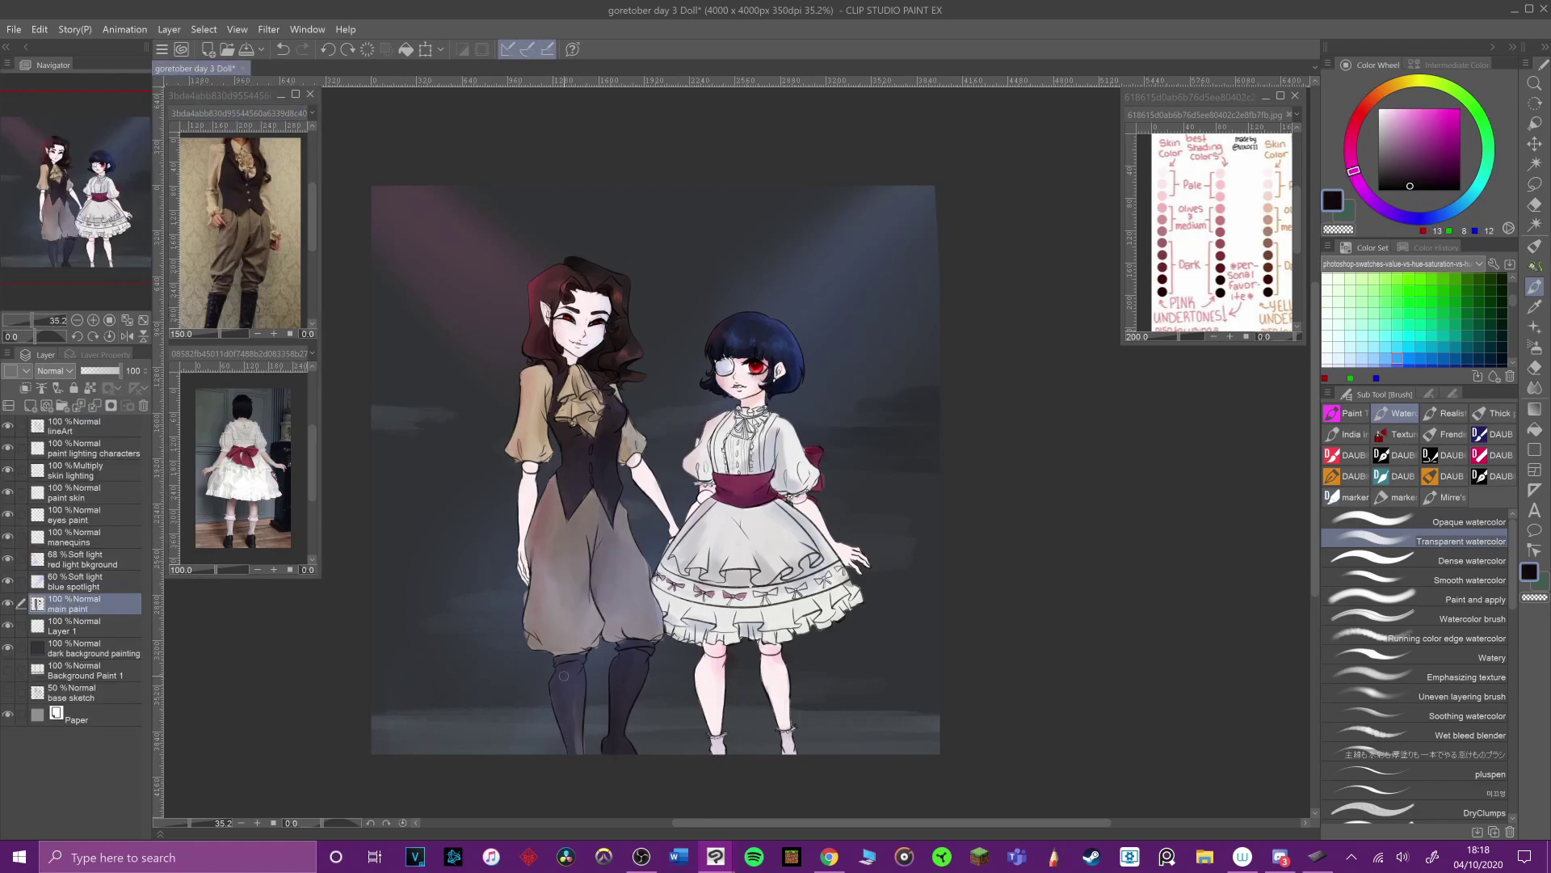
click(238, 375)
click(252, 305)
alt+click(242, 313)
click(560, 685)
drag(559, 683, 563, 743)
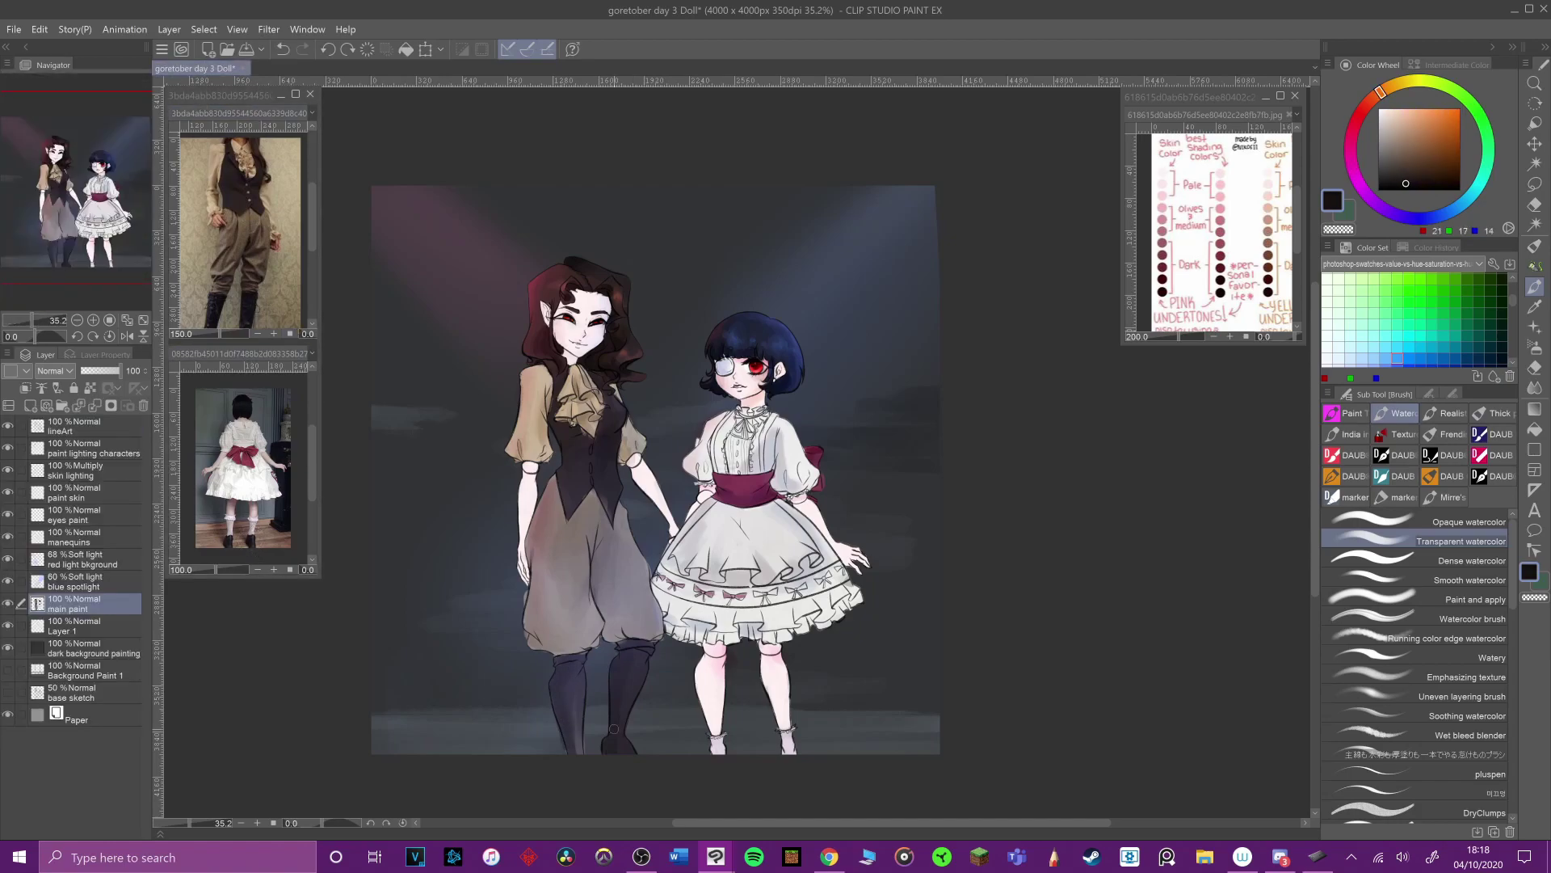
Step: Refine the trouser shading below the waistcoat with brown tones sampled from the trousers
alt+click(590, 607)
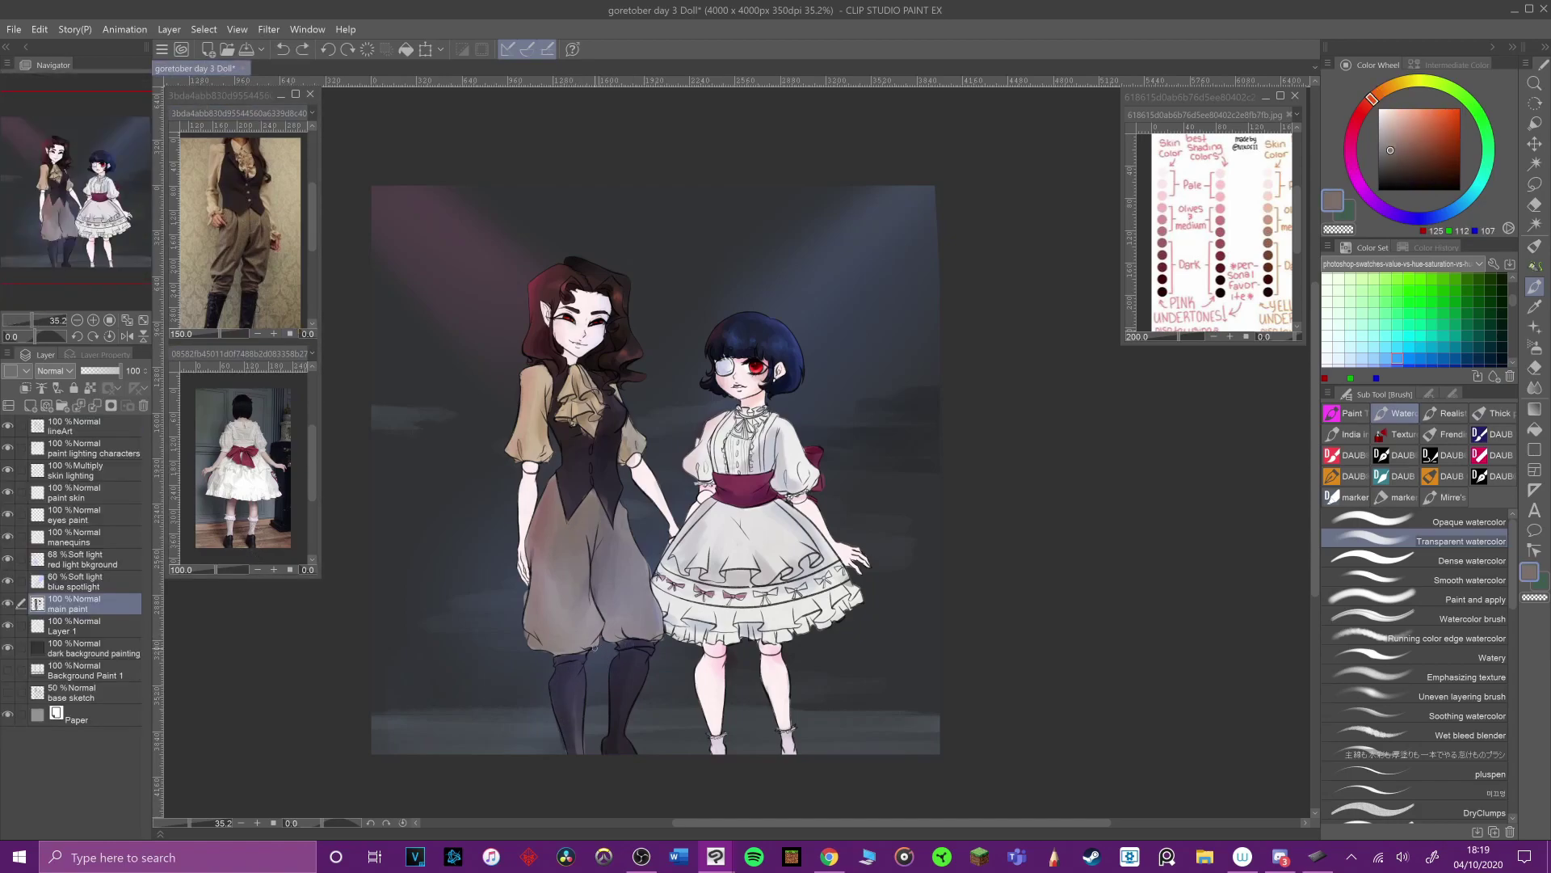
alt+click(580, 531)
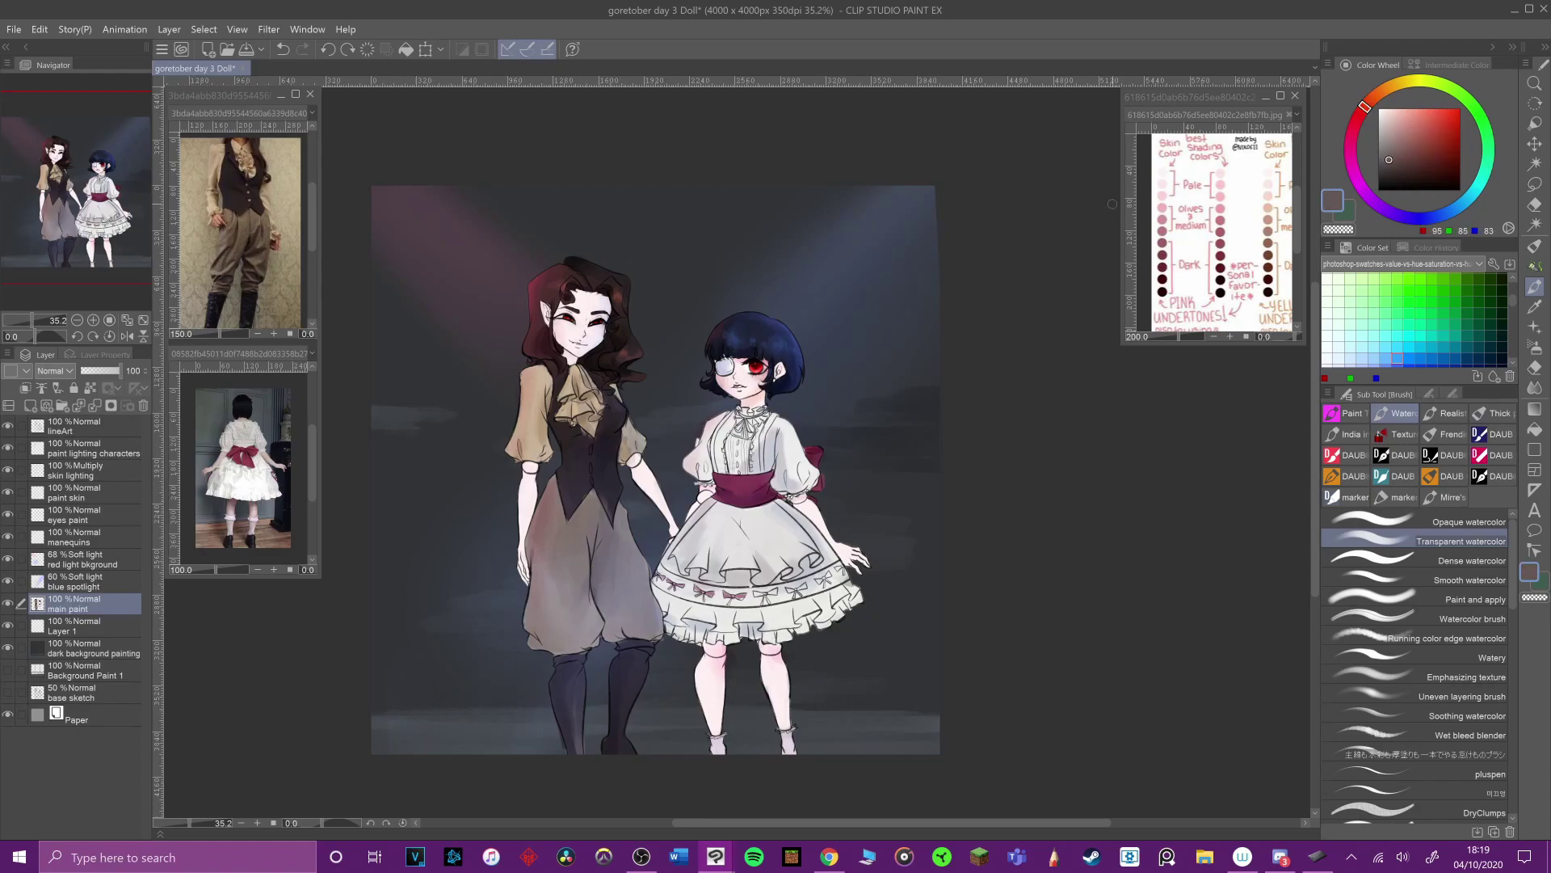
alt+click(579, 548)
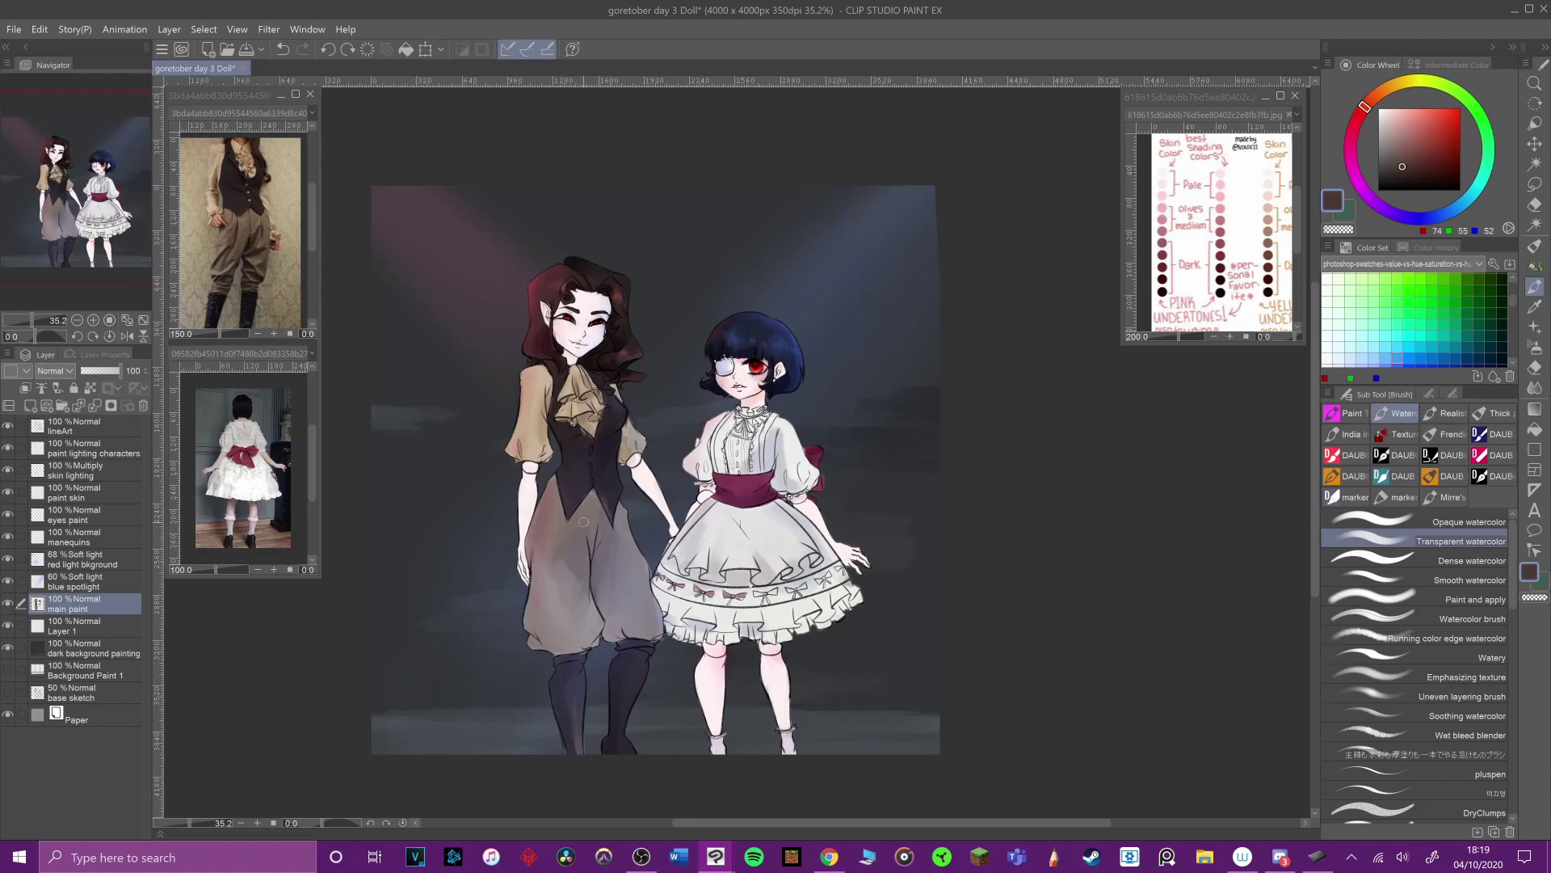
Step: Select the "skin lighting" layer and try dark shading strokes on the taller character's waistcoat, undoing them
alt+click(625, 622)
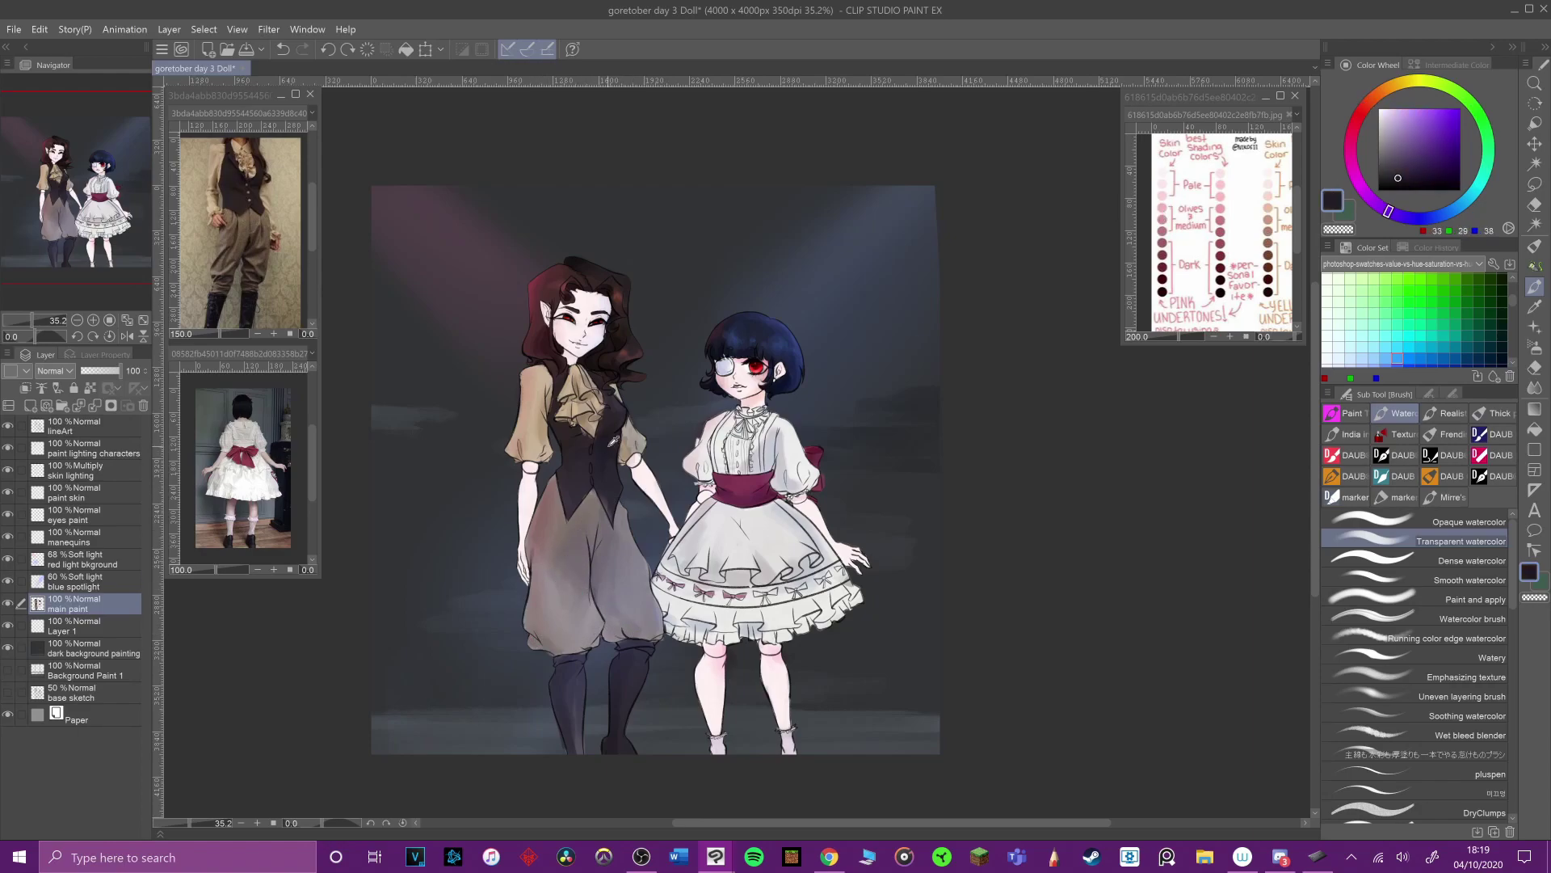
click(89, 472)
mouse_move(572, 444)
mouse_down()
mouse_move(589, 440)
mouse_move(568, 463)
mouse_up()
key(ctrl+z)
alt+click(622, 415)
key(ctrl+z)
alt+click(578, 483)
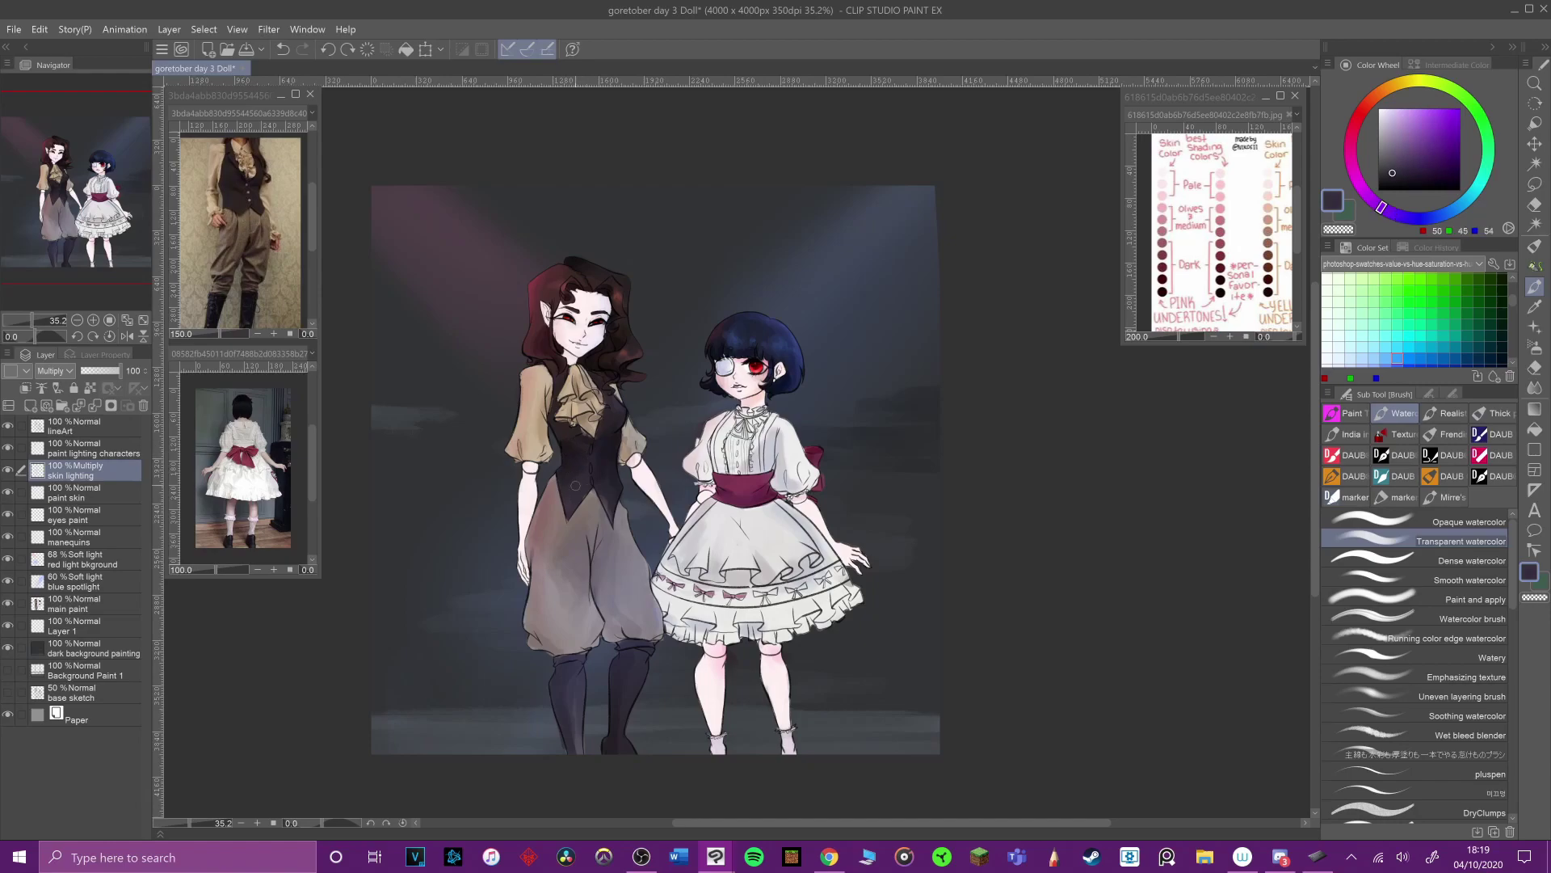
Step: Shade the red-lit side of the smaller character's blouse and skirt on "skin lighting" with tones sampled from the painting
alt+click(556, 400)
scroll(2, 482, up, 1)
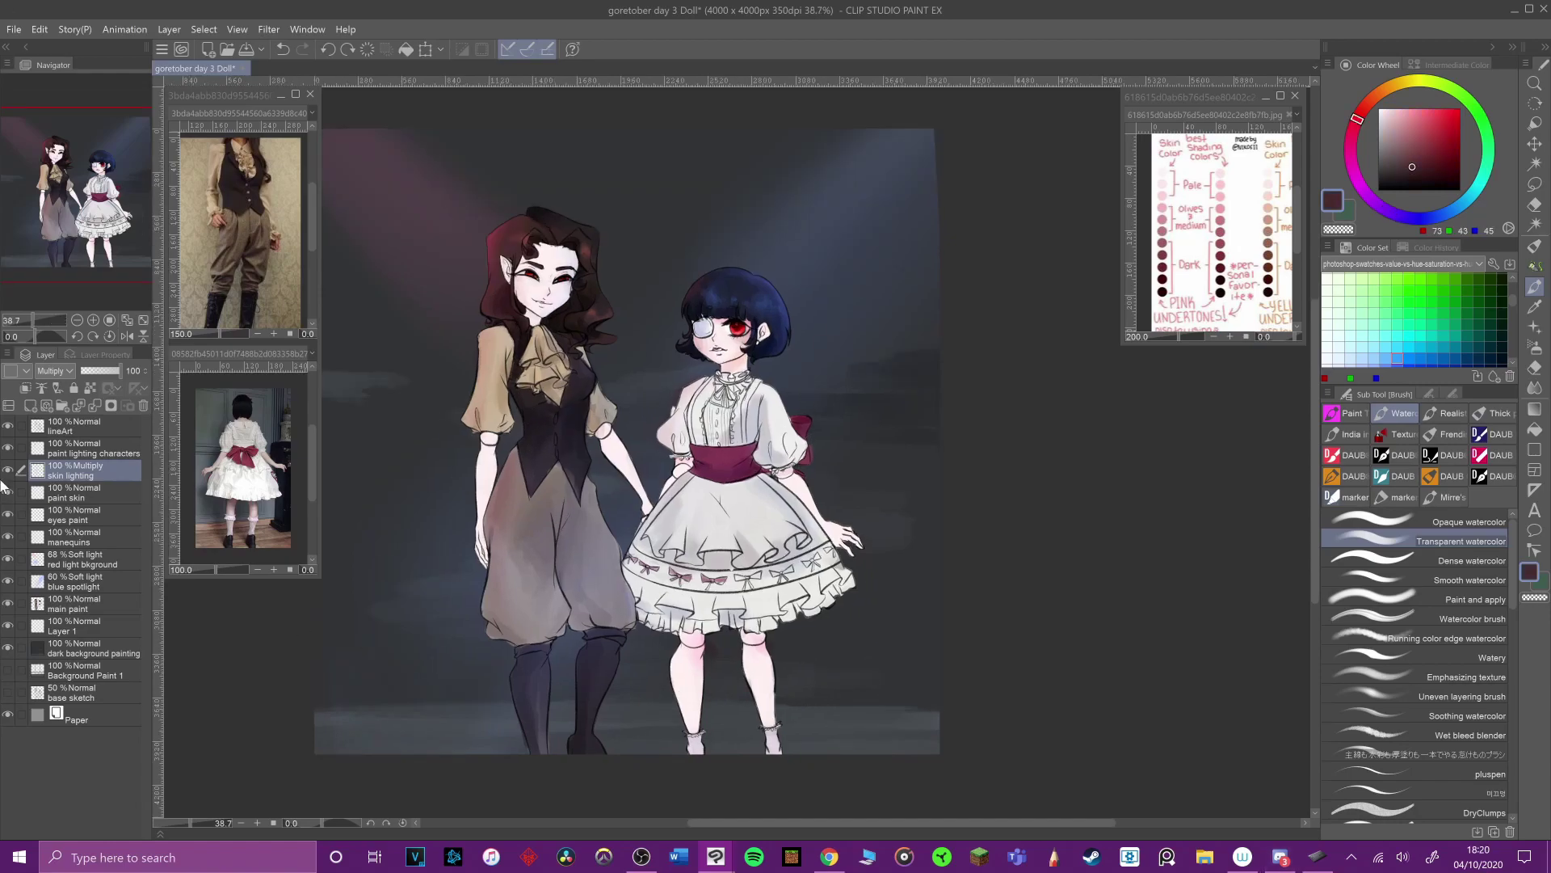
alt+click(692, 411)
alt+click(681, 404)
mouse_move(694, 384)
mouse_down()
mouse_move(677, 440)
mouse_move(696, 390)
mouse_up()
mouse_move(688, 489)
mouse_down()
mouse_move(637, 587)
mouse_move(689, 483)
mouse_move(645, 604)
mouse_up()
drag(700, 501, 649, 601)
drag(708, 557, 725, 567)
drag(711, 401, 697, 465)
alt+click(530, 444)
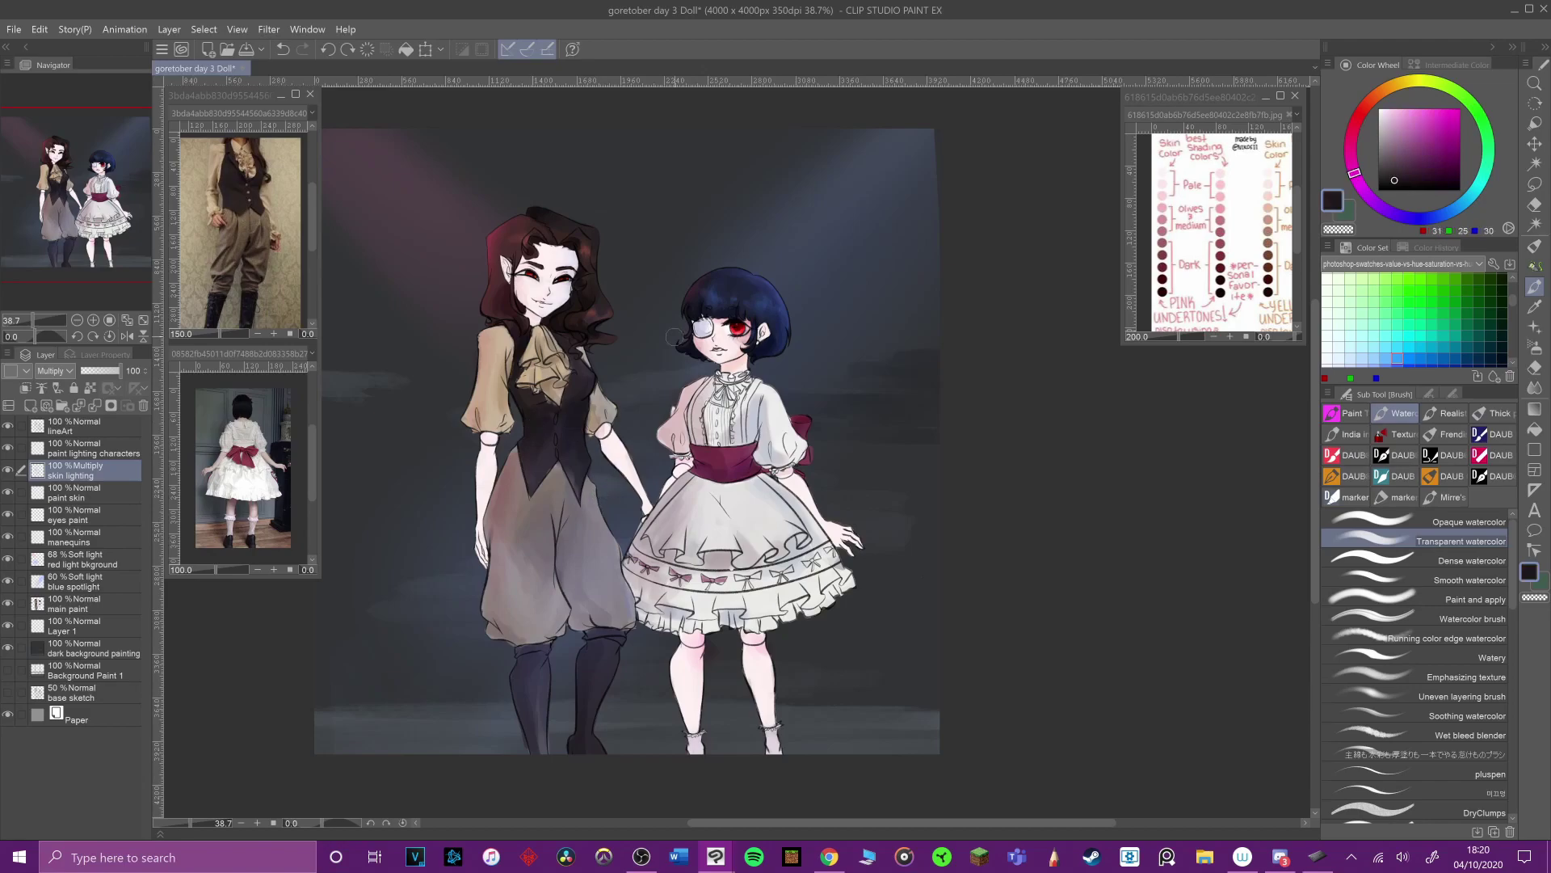
Step: Shade the taller character's trousers with near-black strokes of the Transparent watercolor brush on "skin lighting" and save the painting
key(ctrl+z)
drag(523, 457, 490, 536)
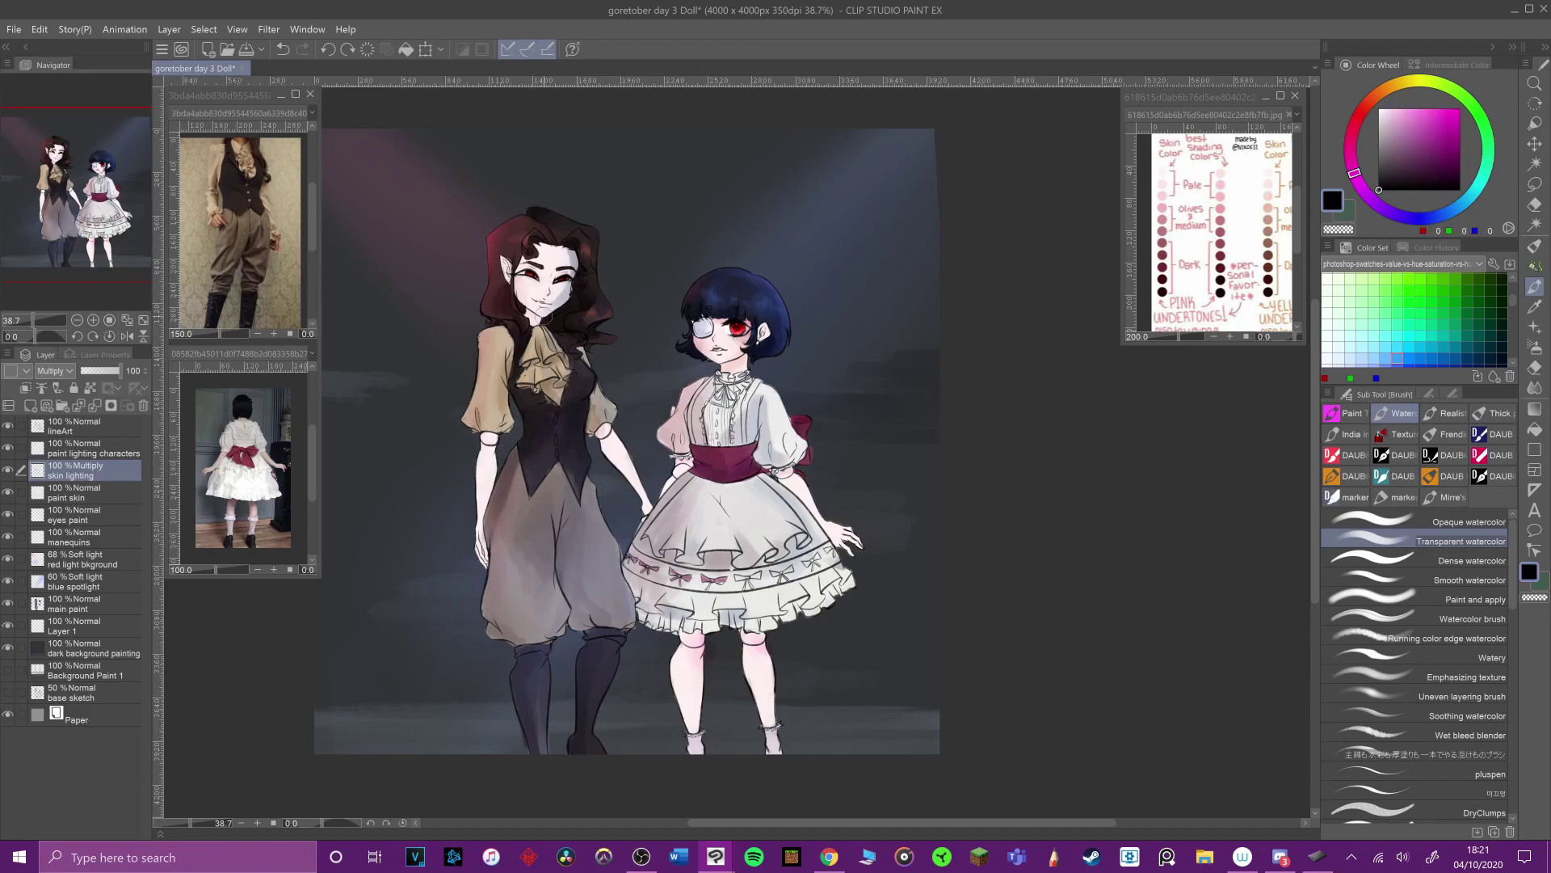
click(1446, 496)
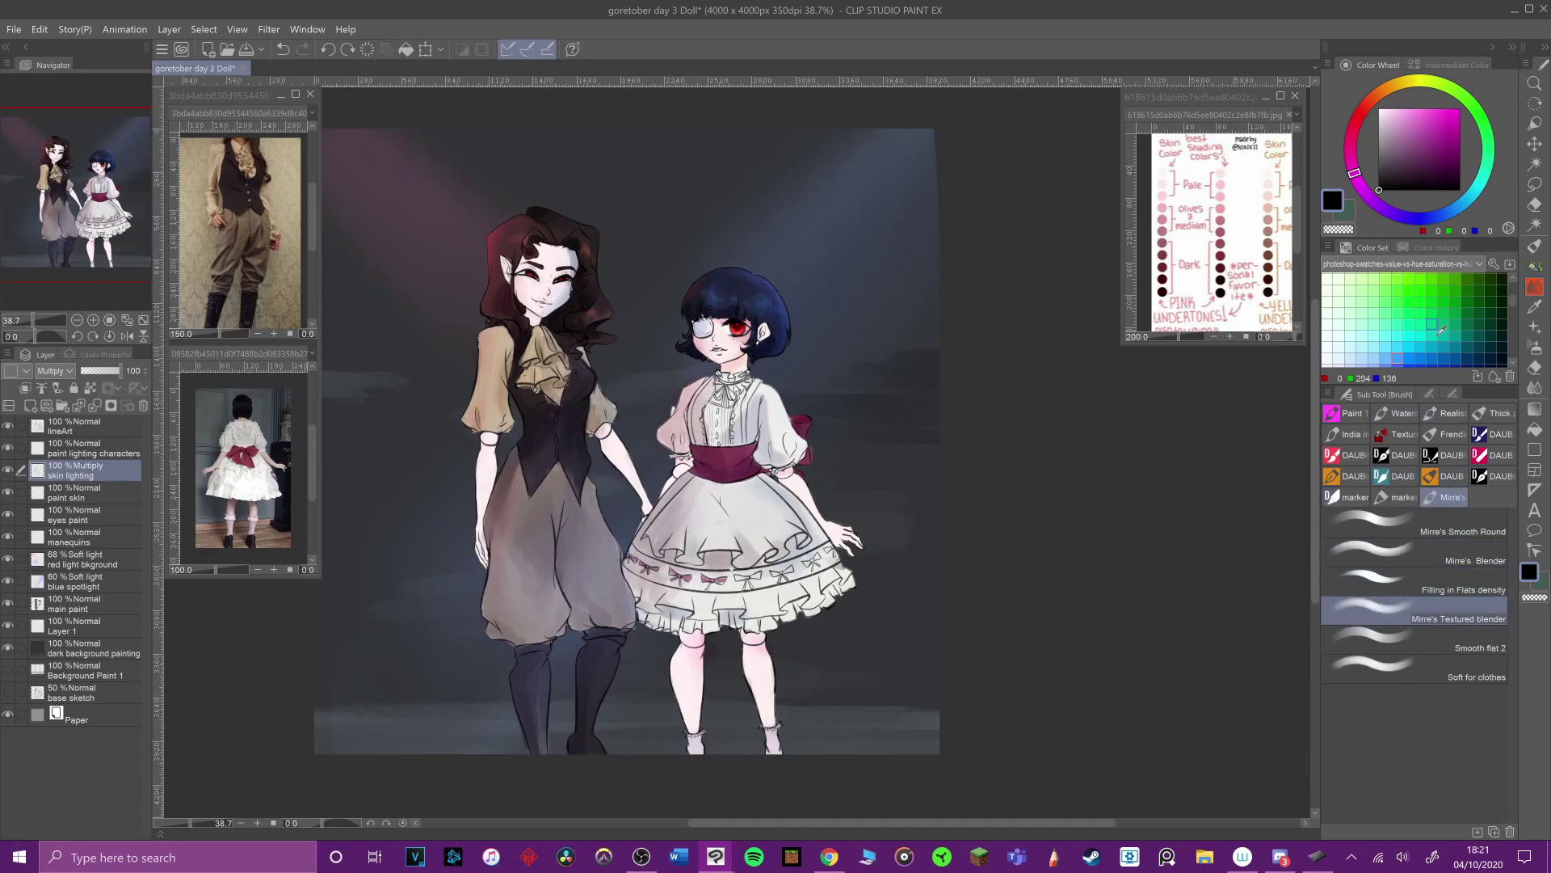
click(1346, 412)
click(1398, 413)
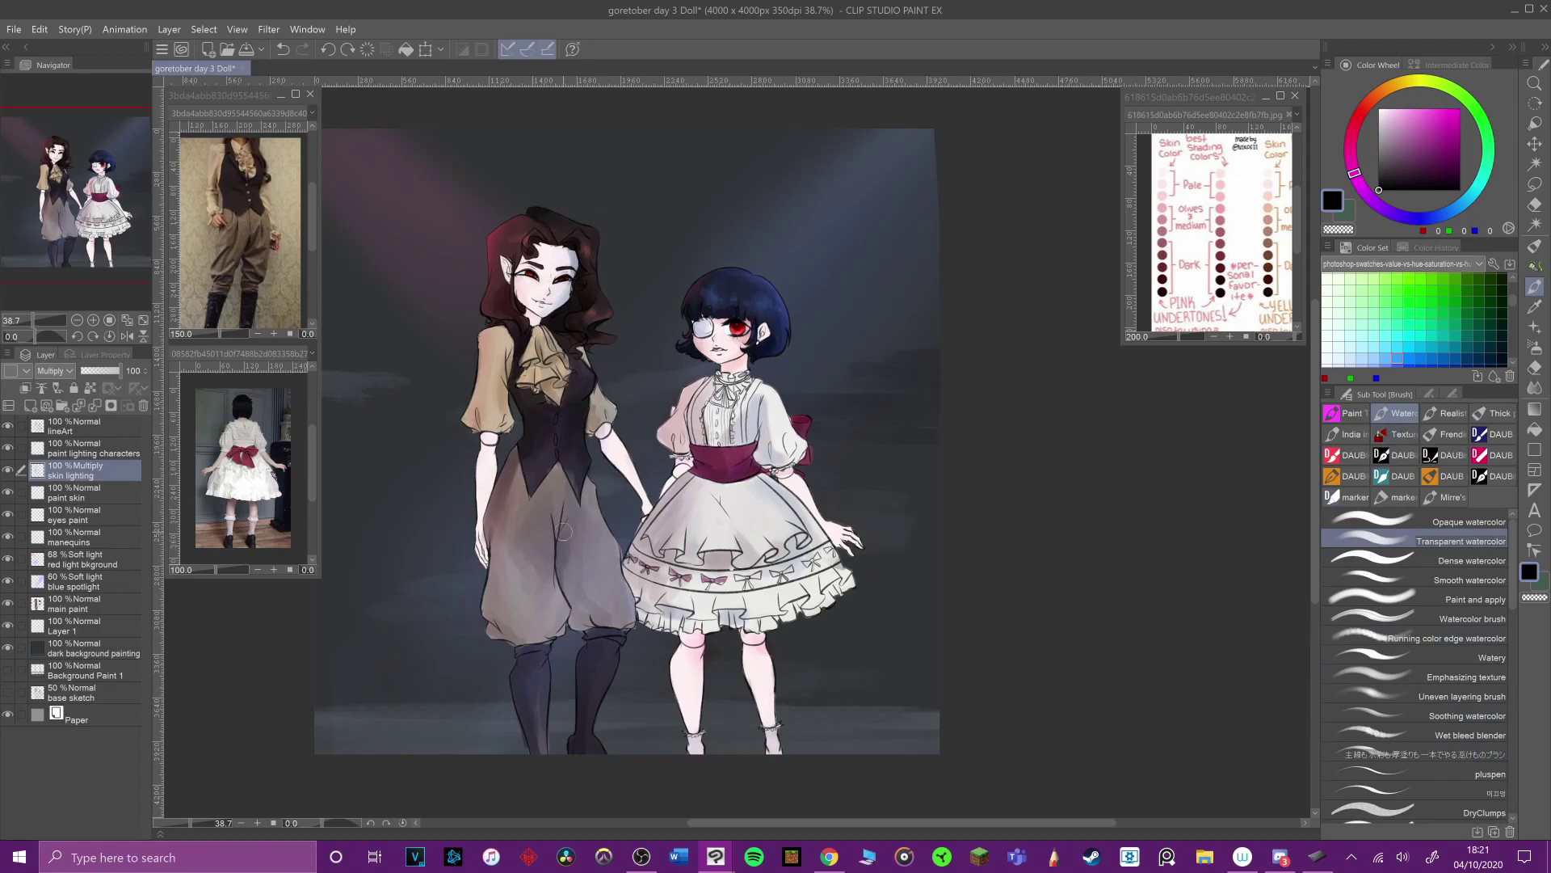
click(1446, 541)
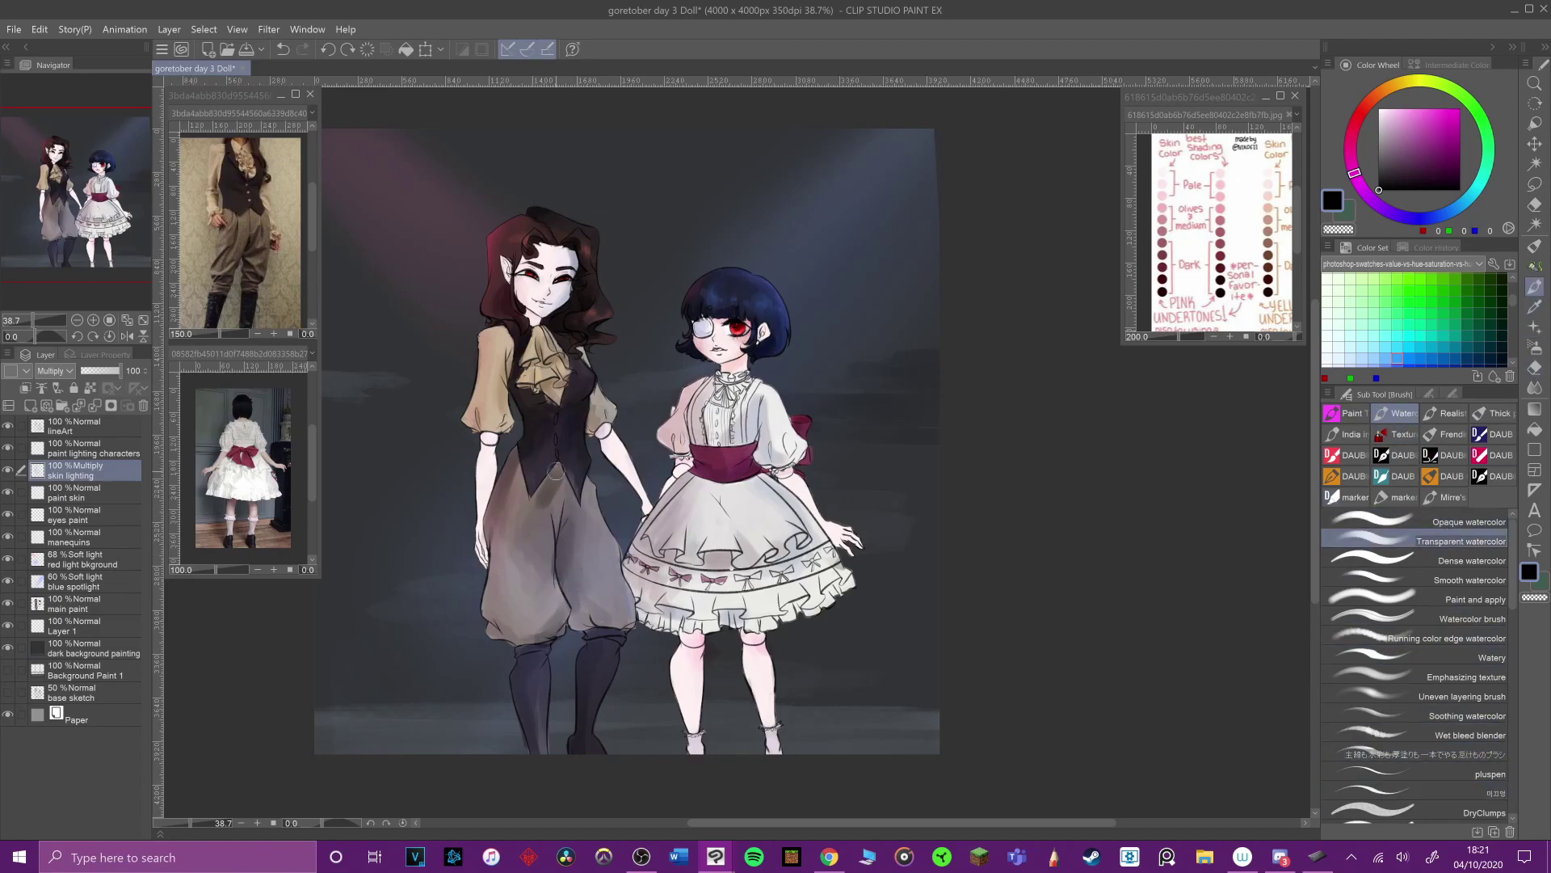
key(alt+Tab)
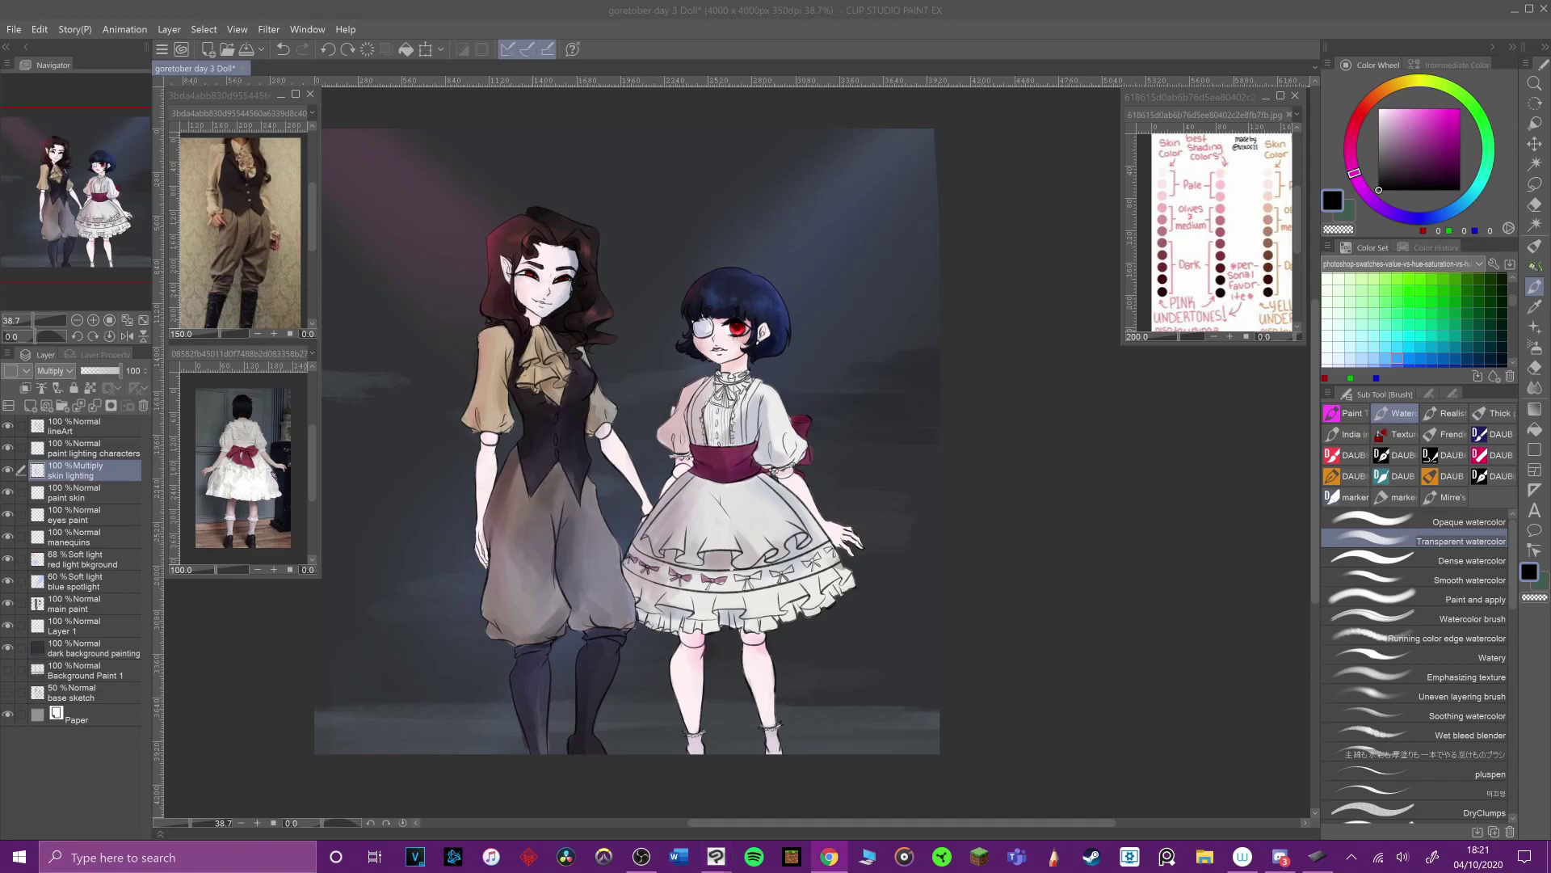
key(alt+Tab)
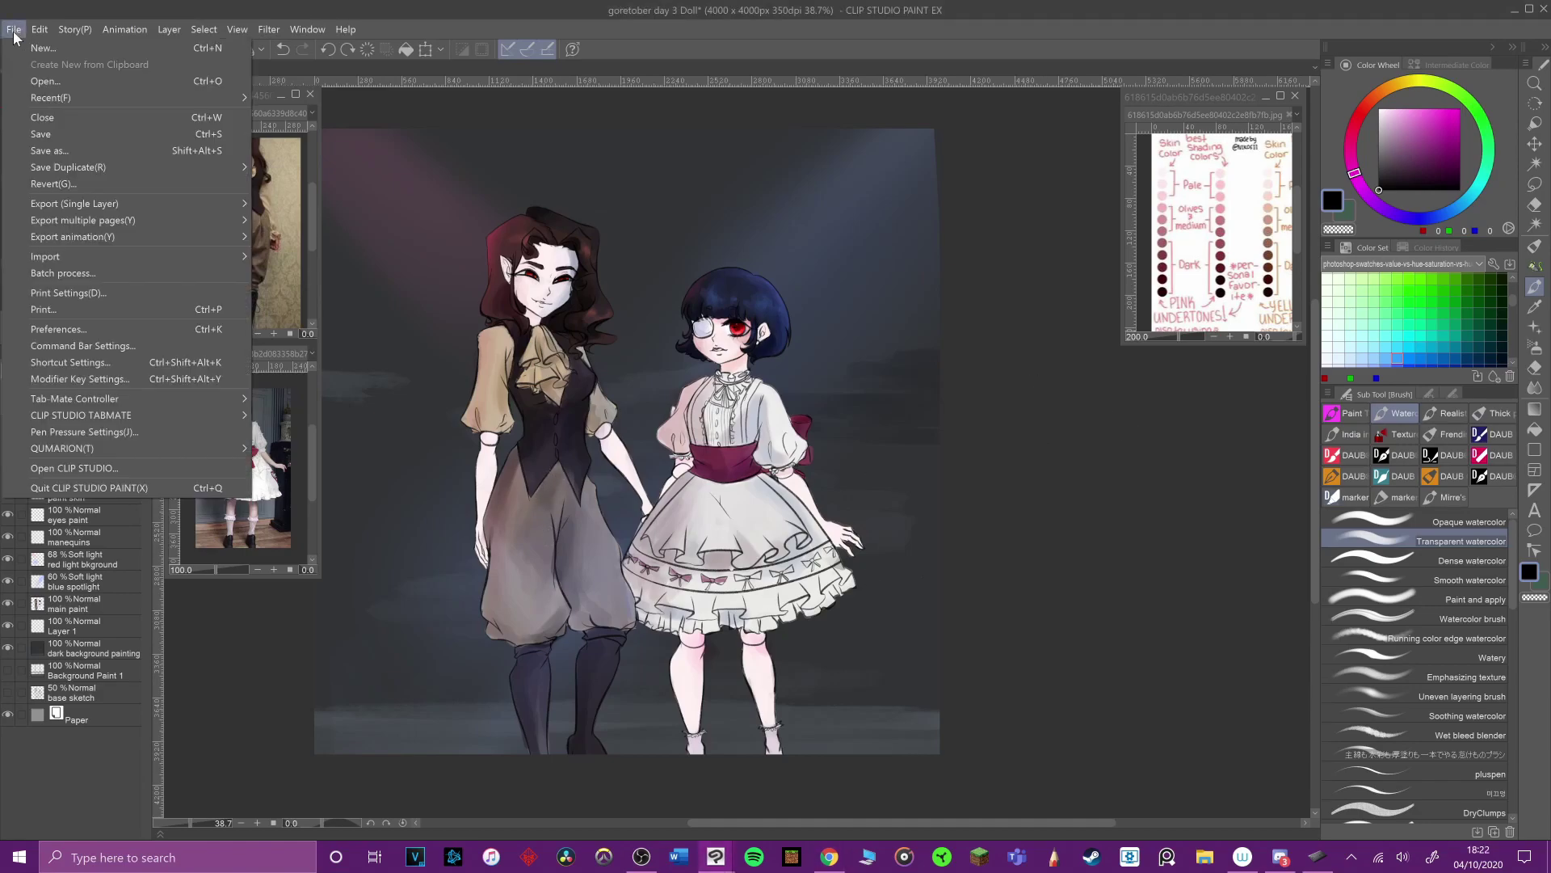
key(ctrl+s)
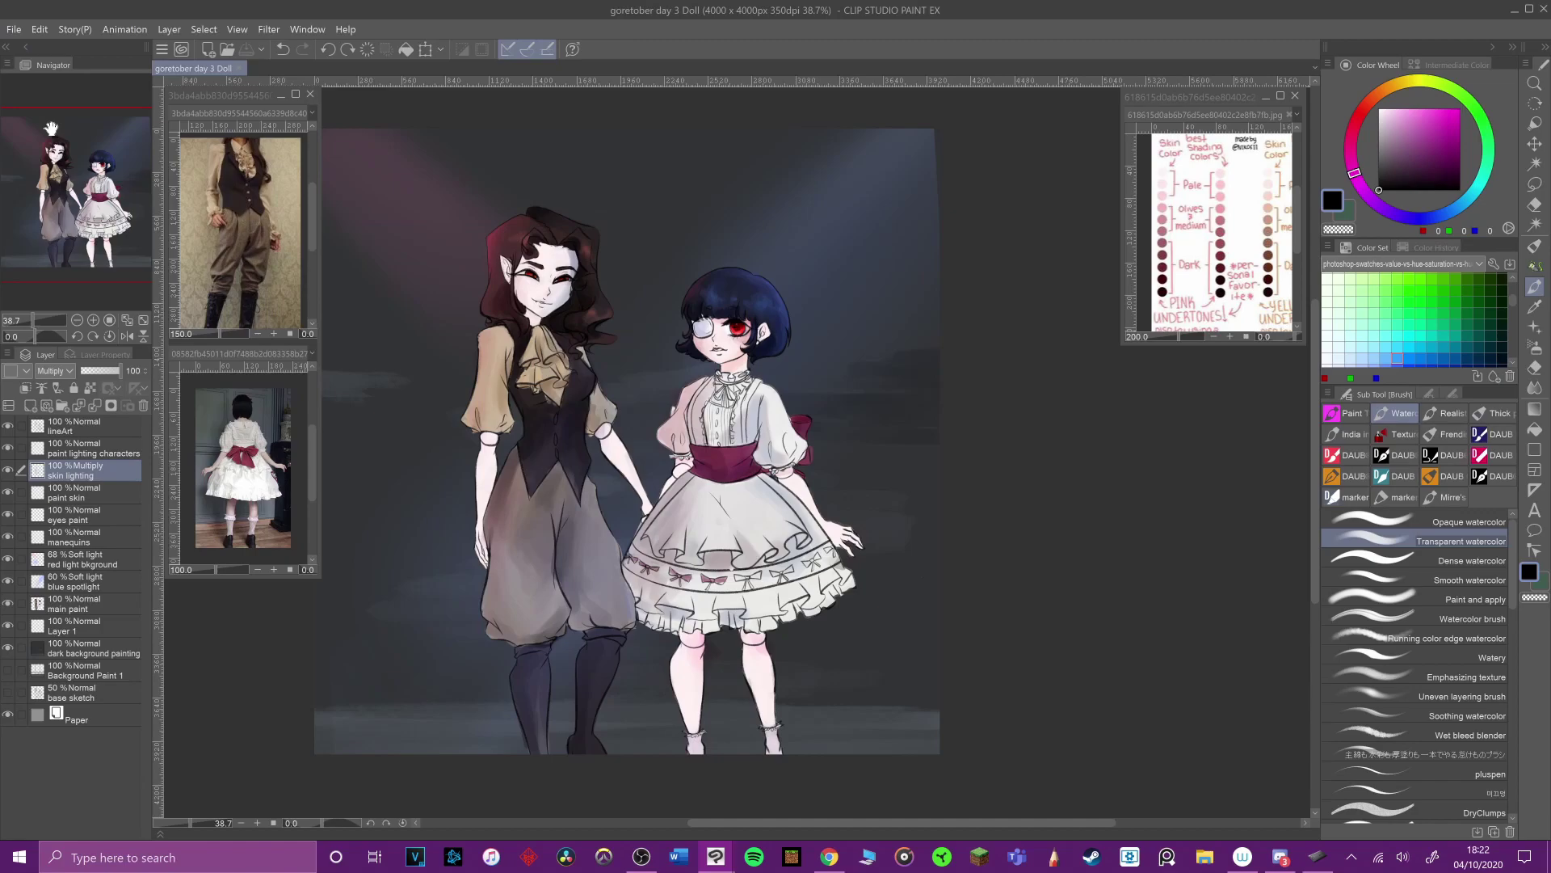
Step: Sketch thin white strings hanging above the smaller character on the "manequins" layer with the Derpy Textured - Low Opacity pen at size 5
click(93, 538)
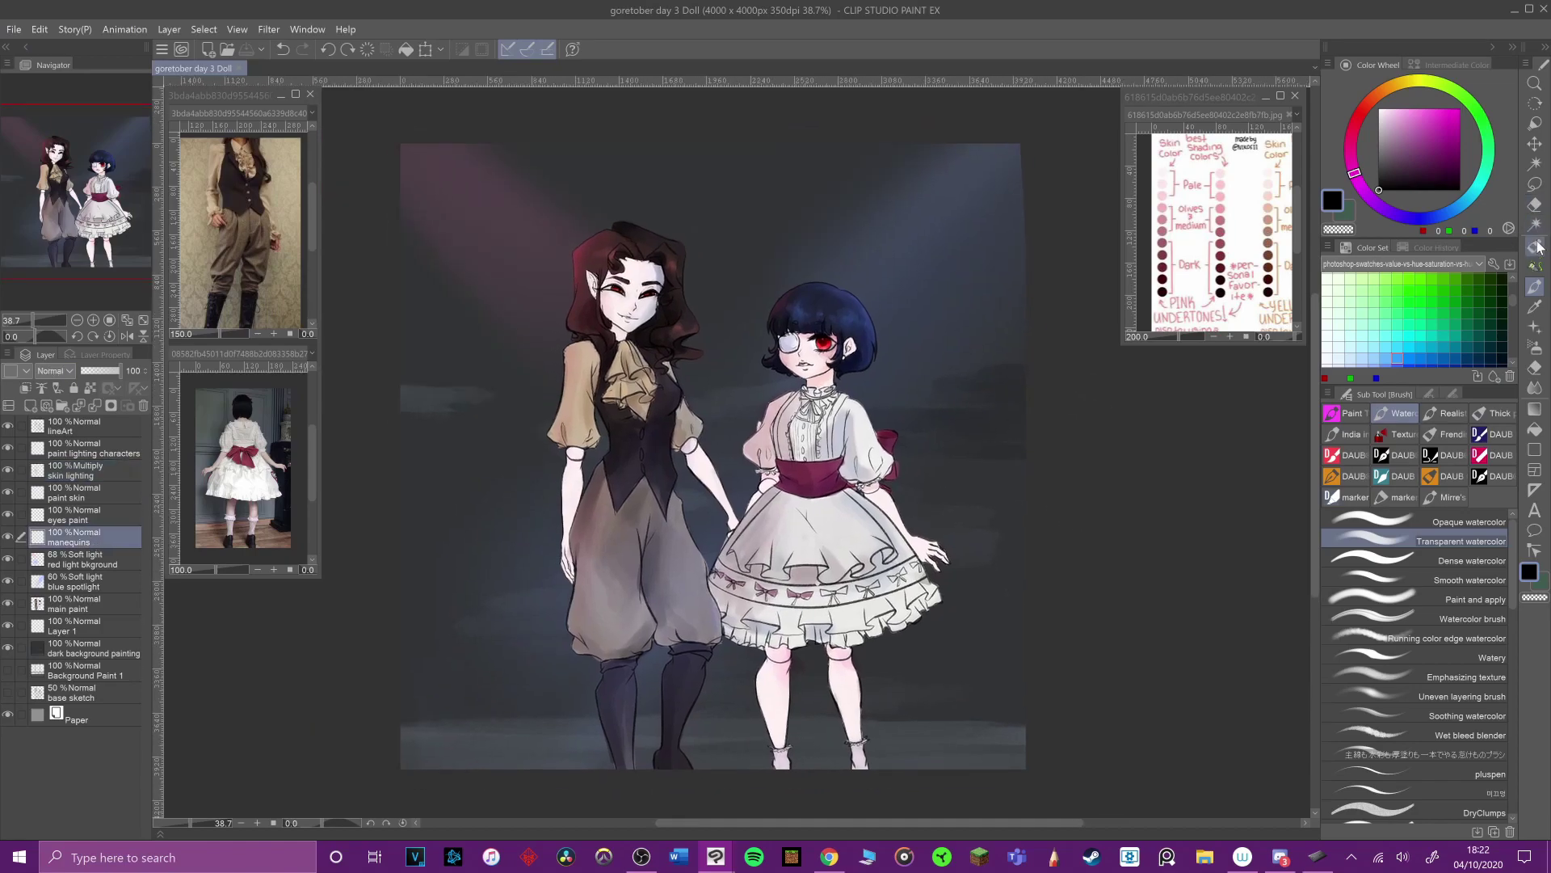
key(p)
key(x)
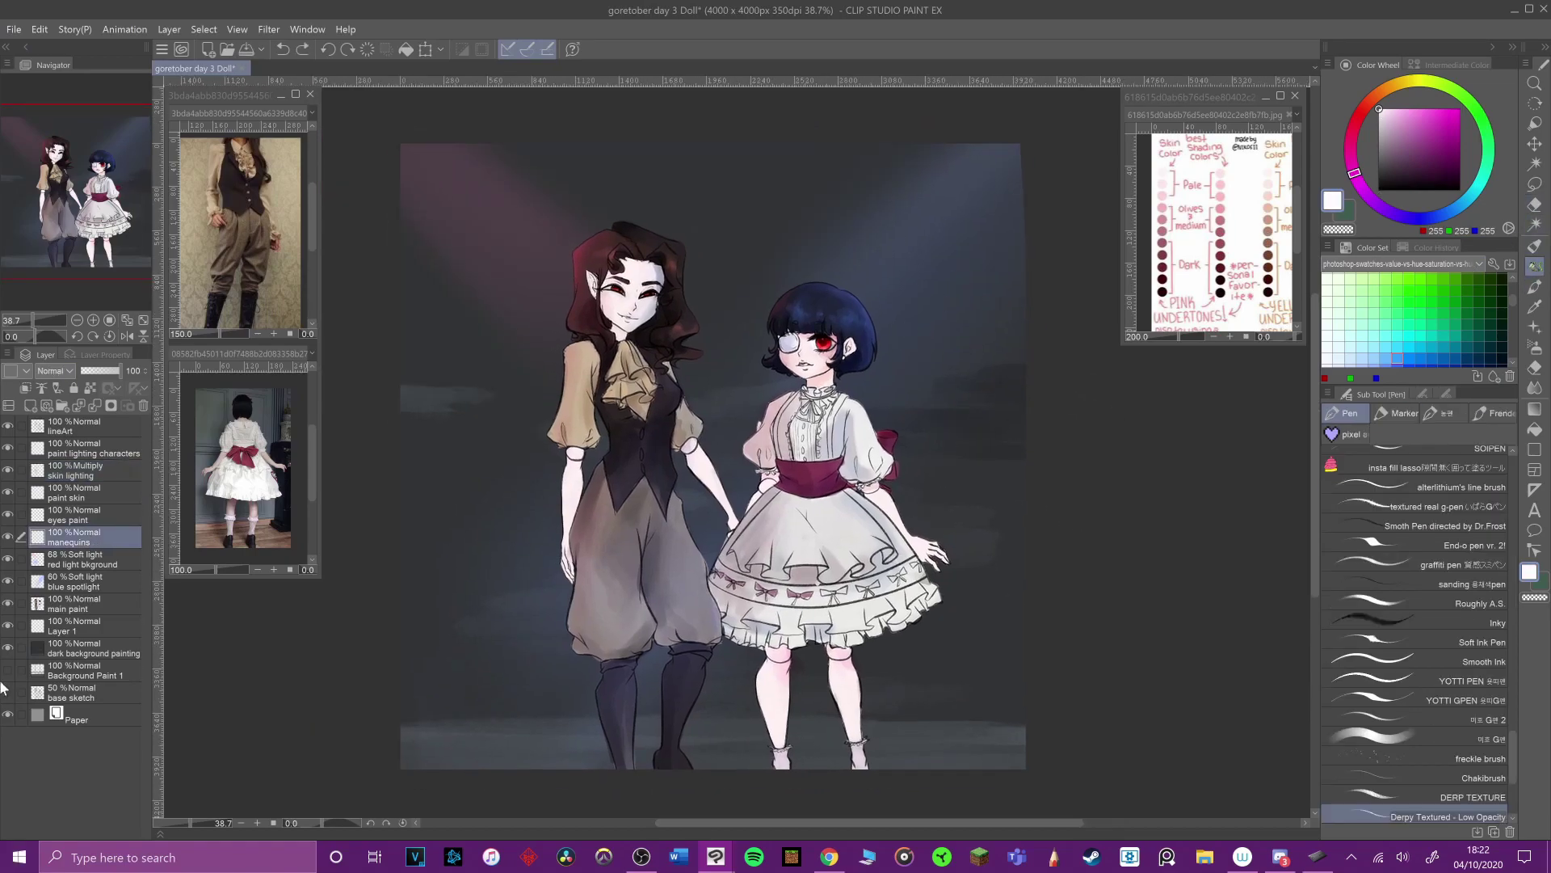
key(alt+Tab)
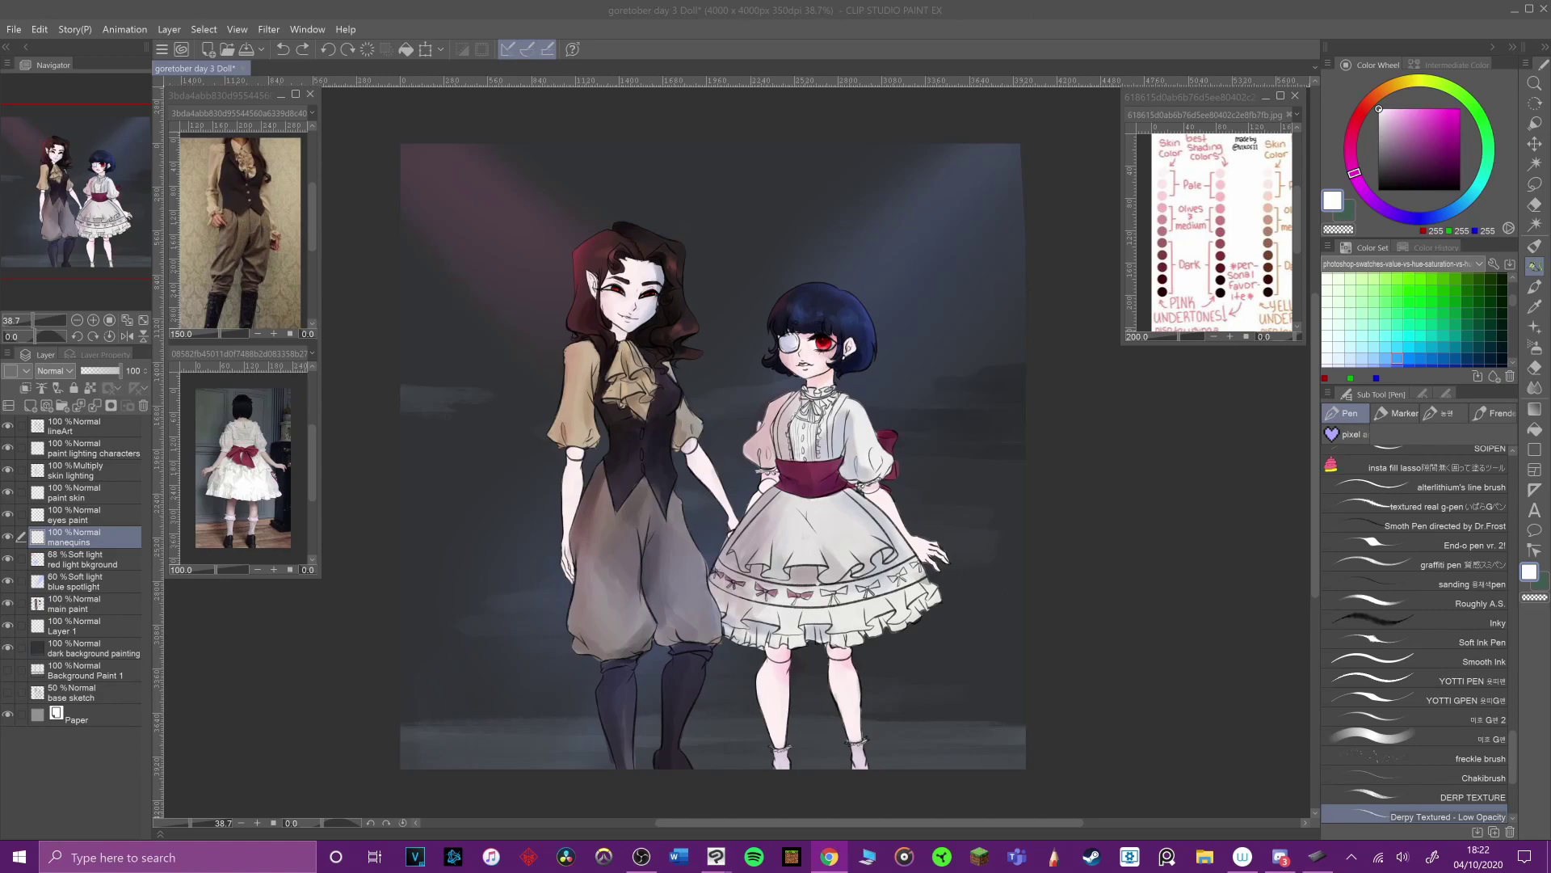
key(alt+Tab)
click(1445, 394)
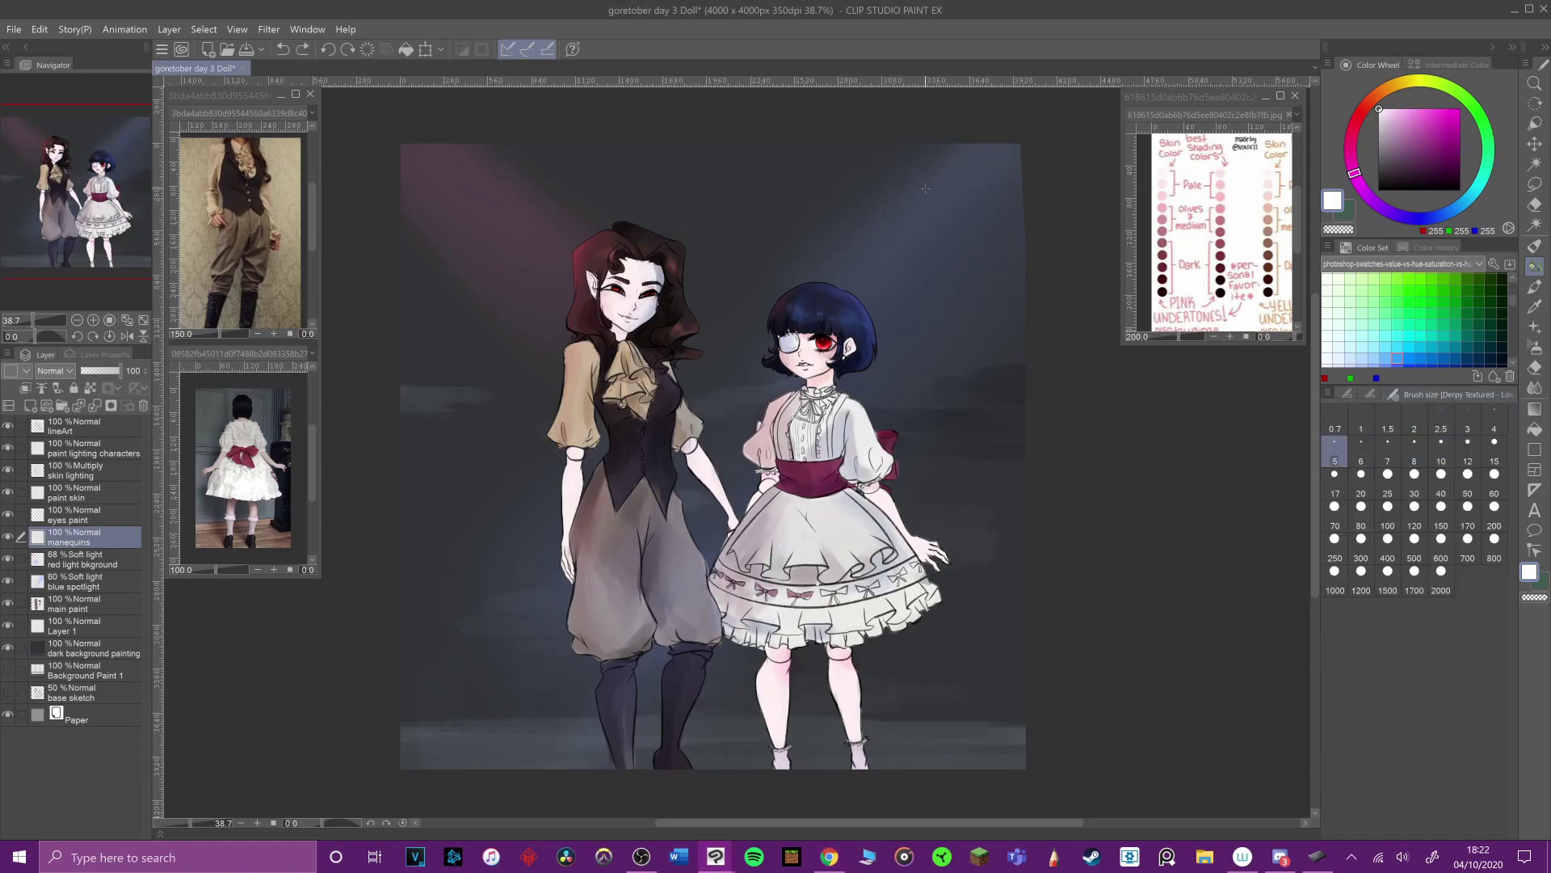
drag(886, 205, 888, 319)
key(ctrl+z)
drag(892, 148, 893, 263)
key(ctrl+z)
Step: Sketch a small white marionette doll at the end of the strings in the blue spotlight
drag(883, 286, 901, 295)
drag(886, 298, 907, 296)
alt+click(896, 470)
alt+click(886, 304)
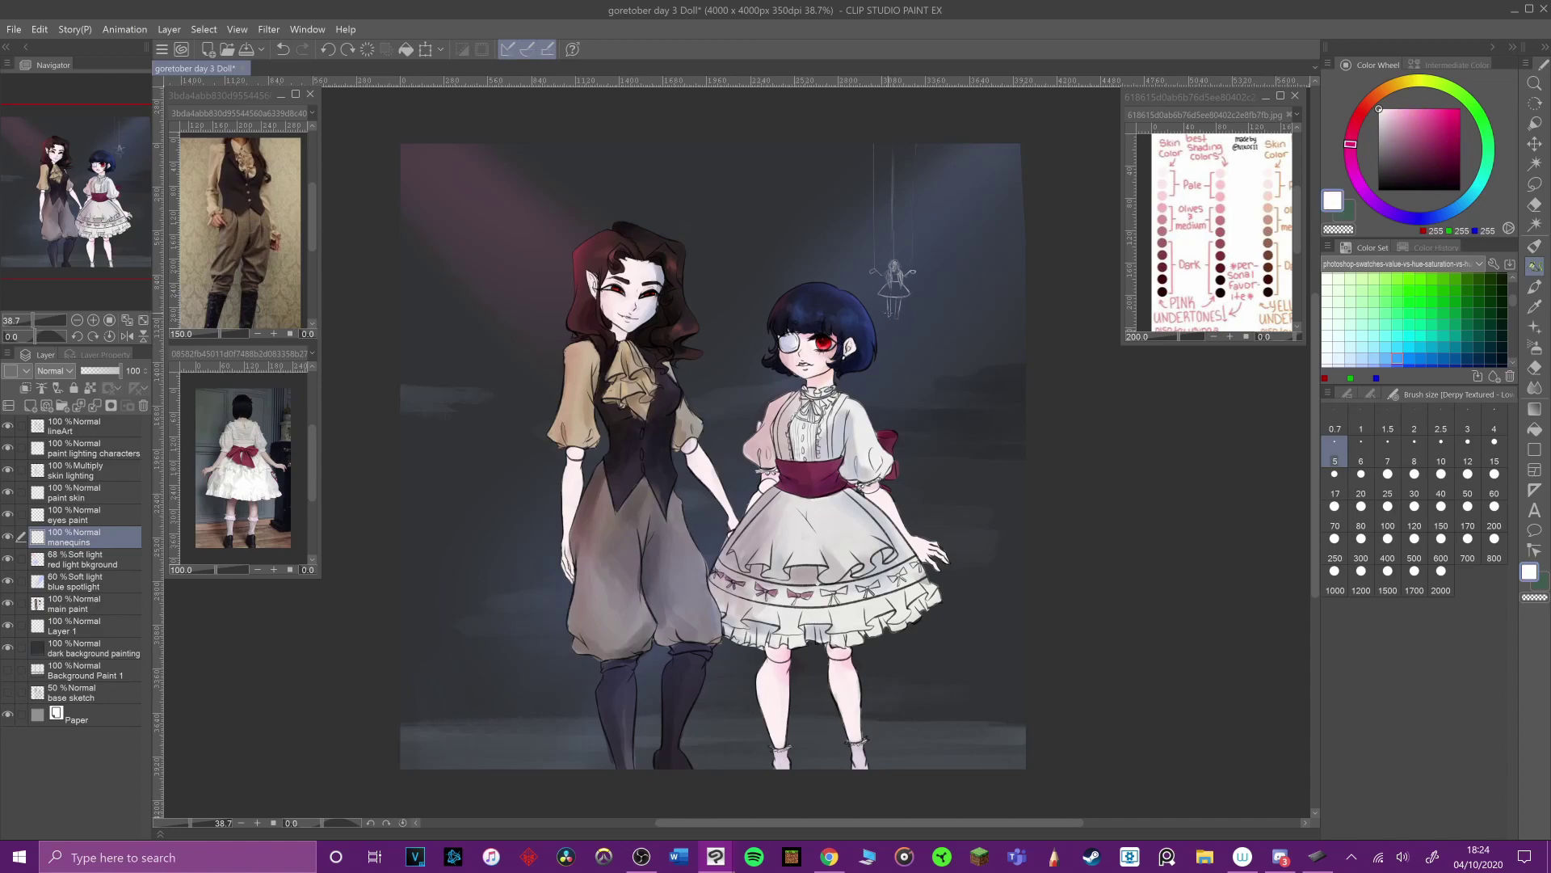
click(1204, 235)
click(935, 357)
drag(934, 358, 945, 356)
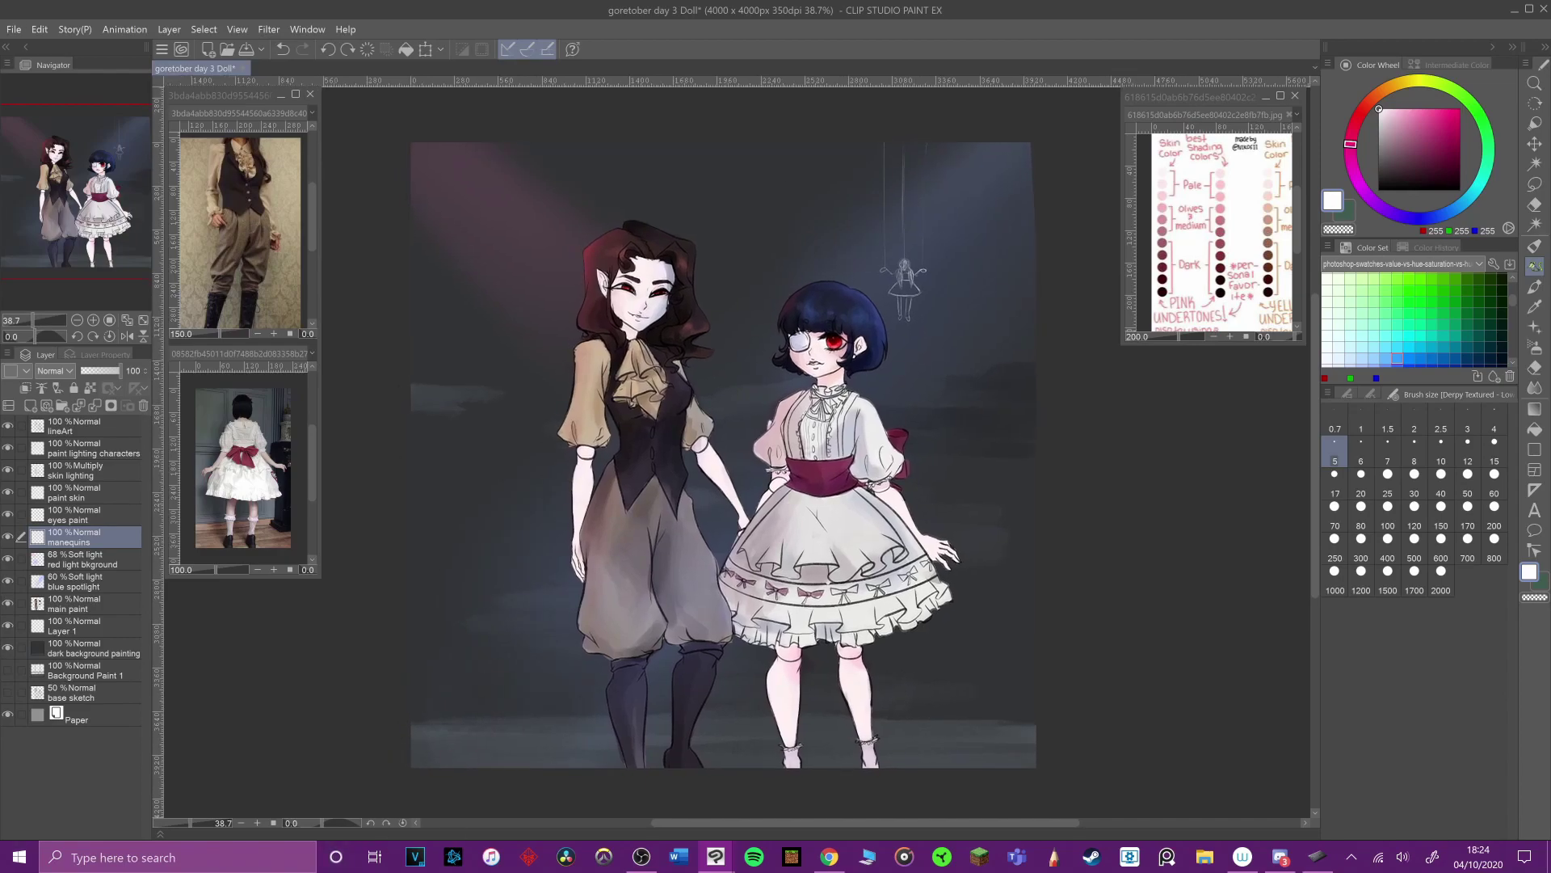
Step: Try white sketch lines in the red spotlight corner and a horizontal line across the background, undoing them
drag(440, 147, 451, 192)
drag(460, 184, 433, 179)
key(ctrl+z)
mouse_move(437, 158)
mouse_down()
mouse_move(463, 158)
mouse_move(452, 194)
mouse_move(497, 202)
mouse_up()
drag(446, 416, 774, 414)
key(ctrl+z)
key(ctrl+z)
Step: With the canvas rotated 90 degrees, sketch a white back-wall line behind the characters, undoing its outer stretches
key(minus)
key(ctrl+minus)
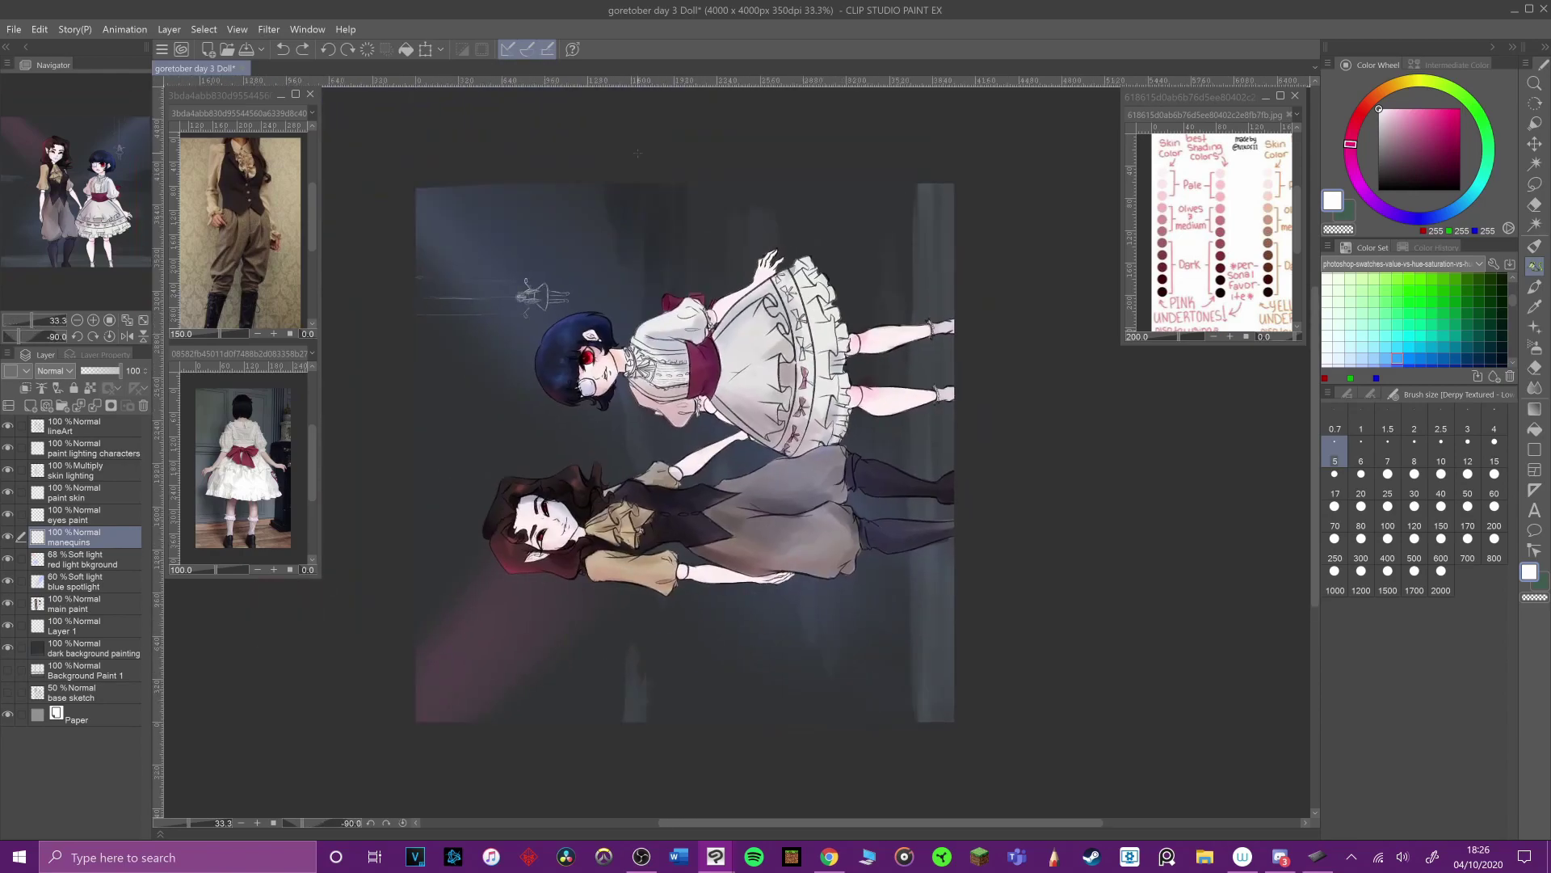
drag(671, 187, 673, 278)
drag(684, 649, 678, 720)
key(ctrl+z)
drag(687, 594, 685, 705)
scroll(989, 701, down, 3)
scroll(866, 452, up, 2)
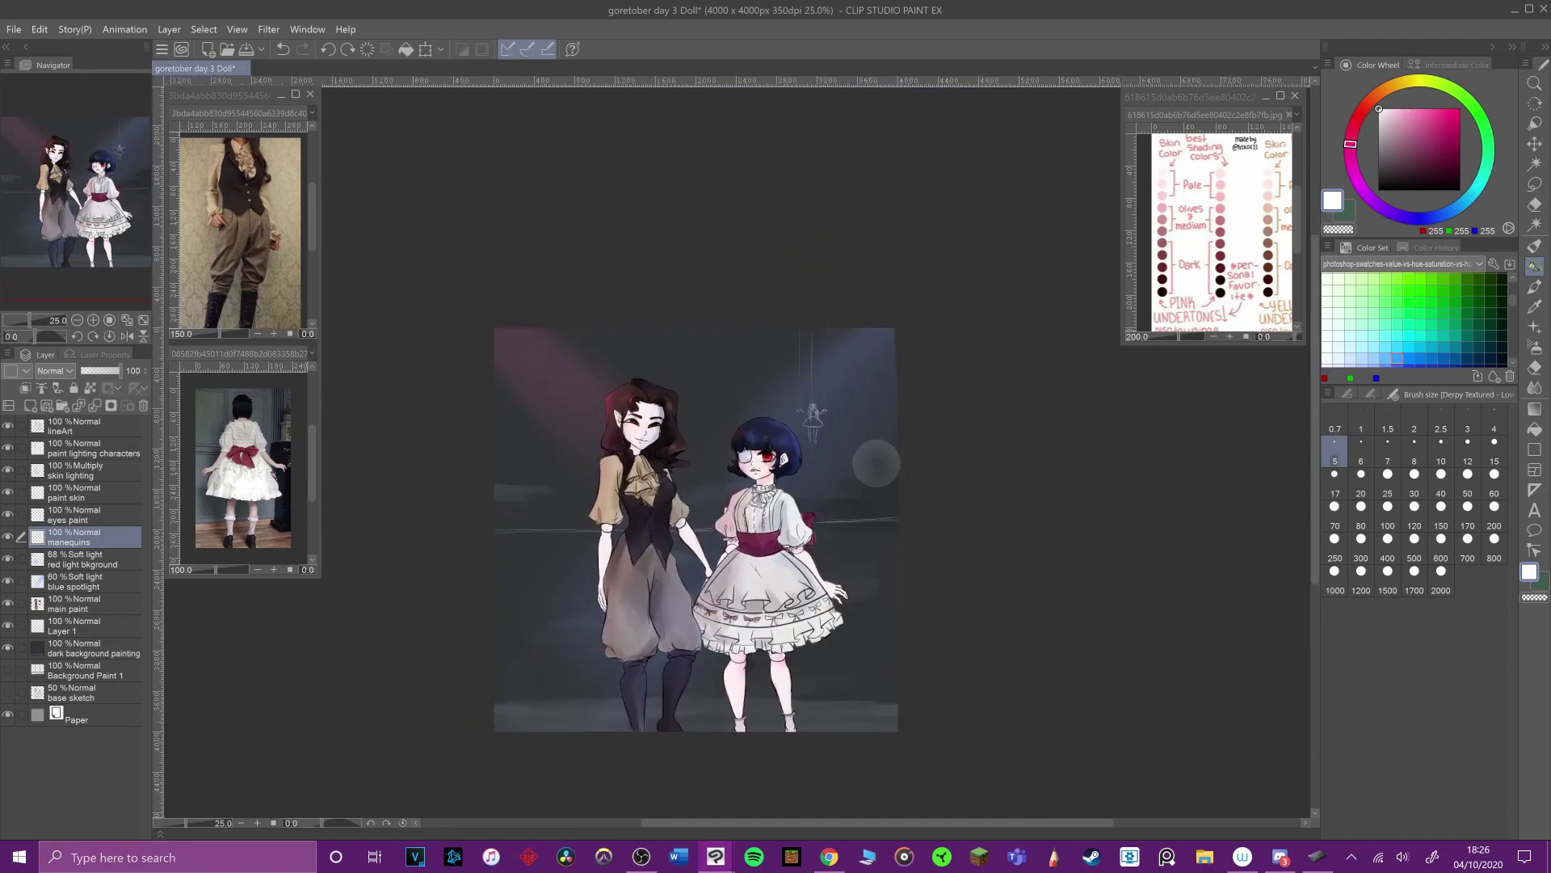
key(ctrl+z)
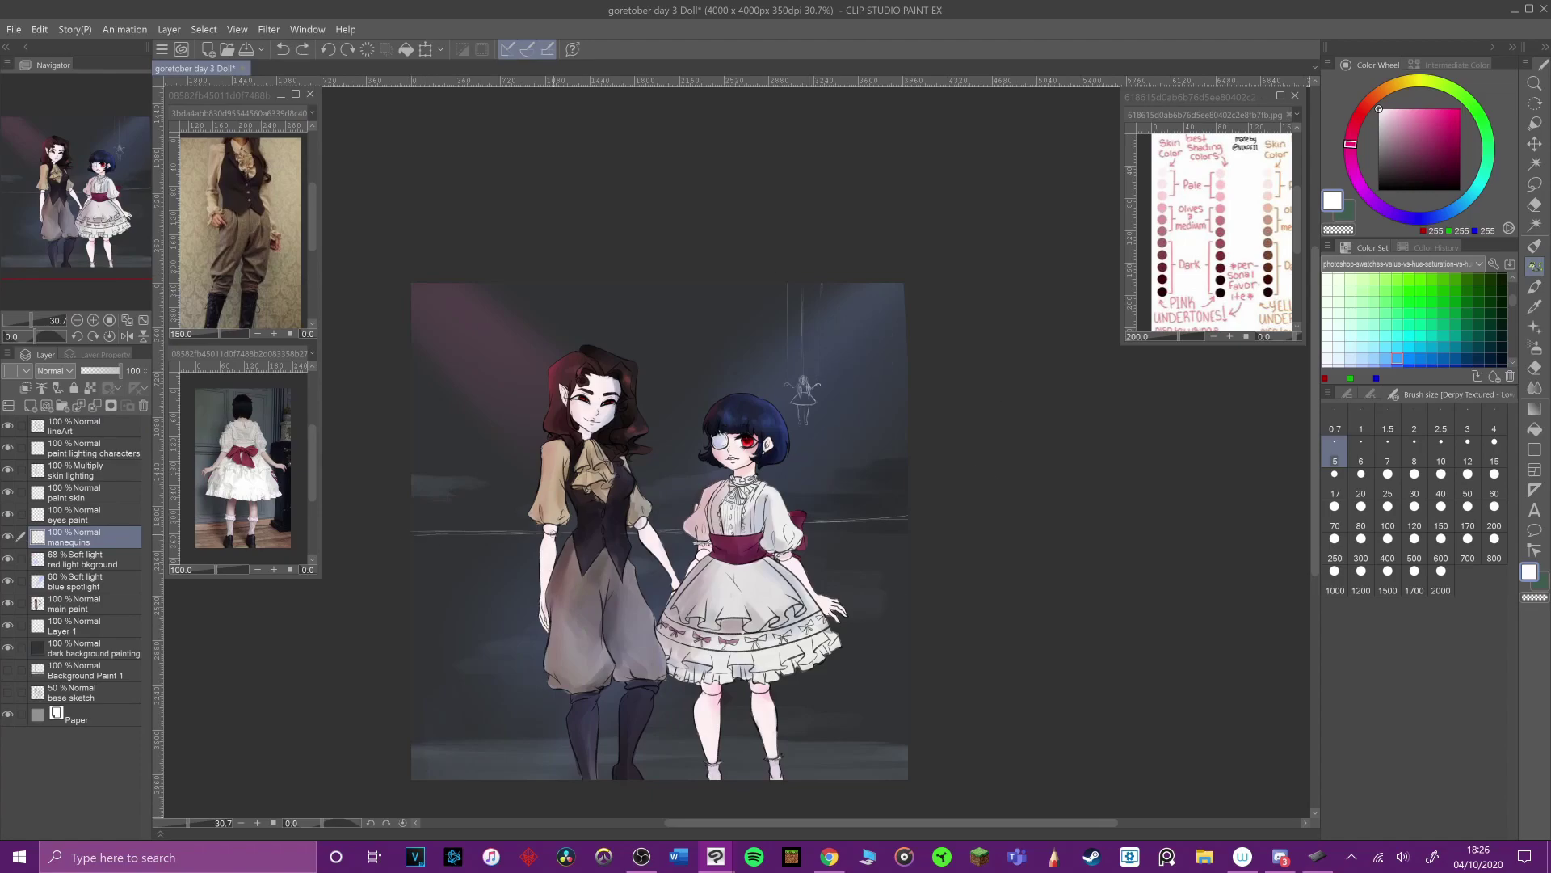
key(ctrl+z)
key(ctrl+z)
key(ctrl+z)
Step: Sketch white perspective lines converging from the two lower corners of the floor and save the painting
right_click(417, 750)
click(417, 749)
drag(414, 772, 540, 553)
drag(907, 778, 819, 649)
key(ctrl+z)
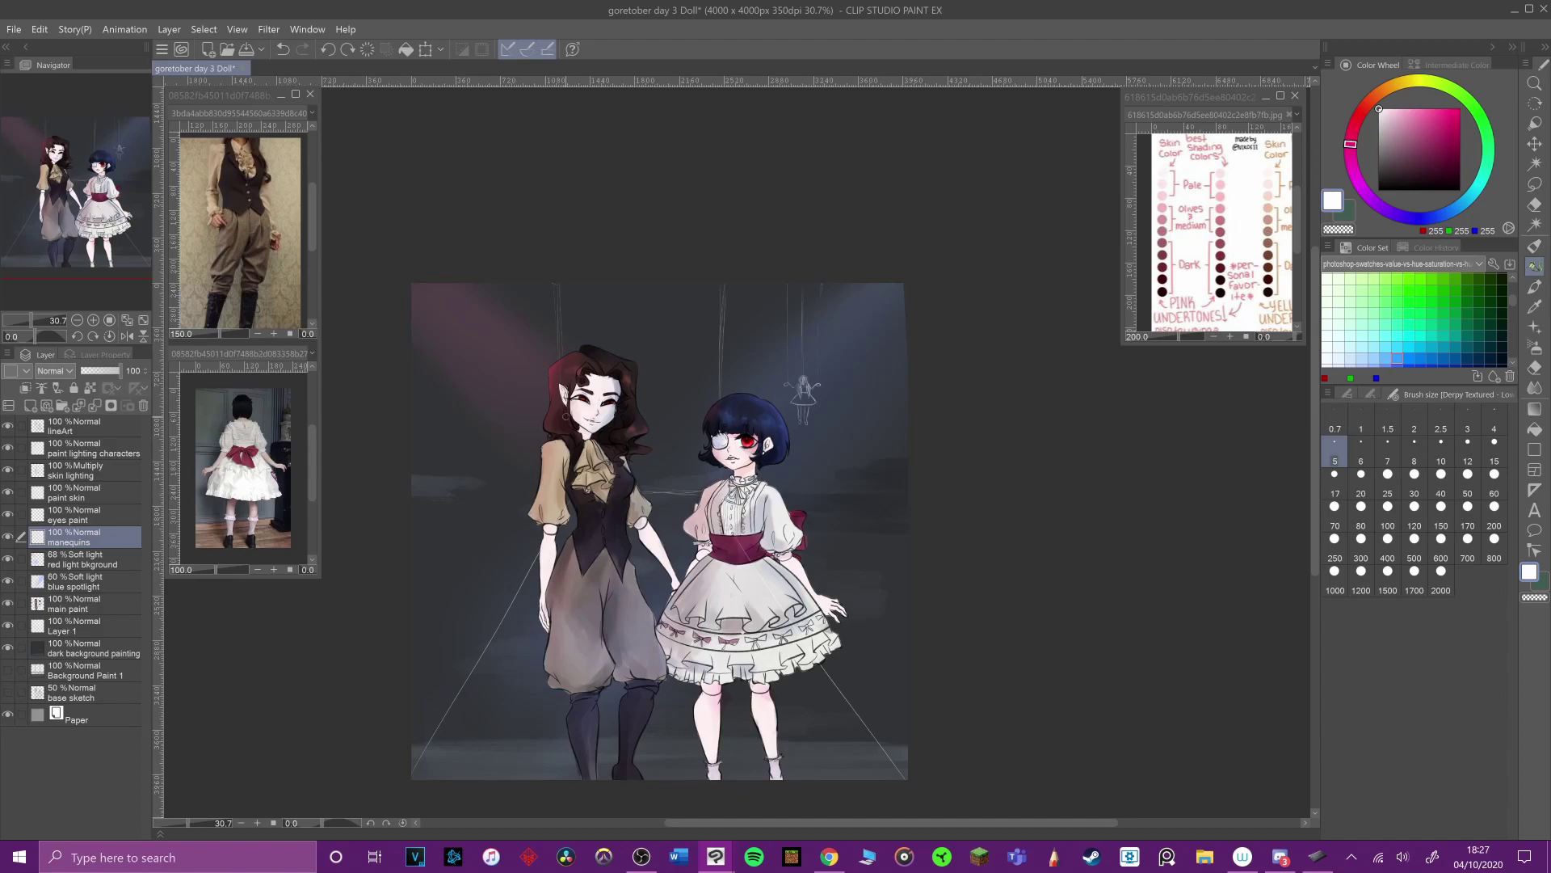
click(15, 30)
click(54, 141)
Step: Sample the mauve of the smaller character's skirt bows for the "main paint" layer and try a stroke on one bow, undoing it
drag(1024, 628, 1121, 536)
scroll(1121, 537, up, 1)
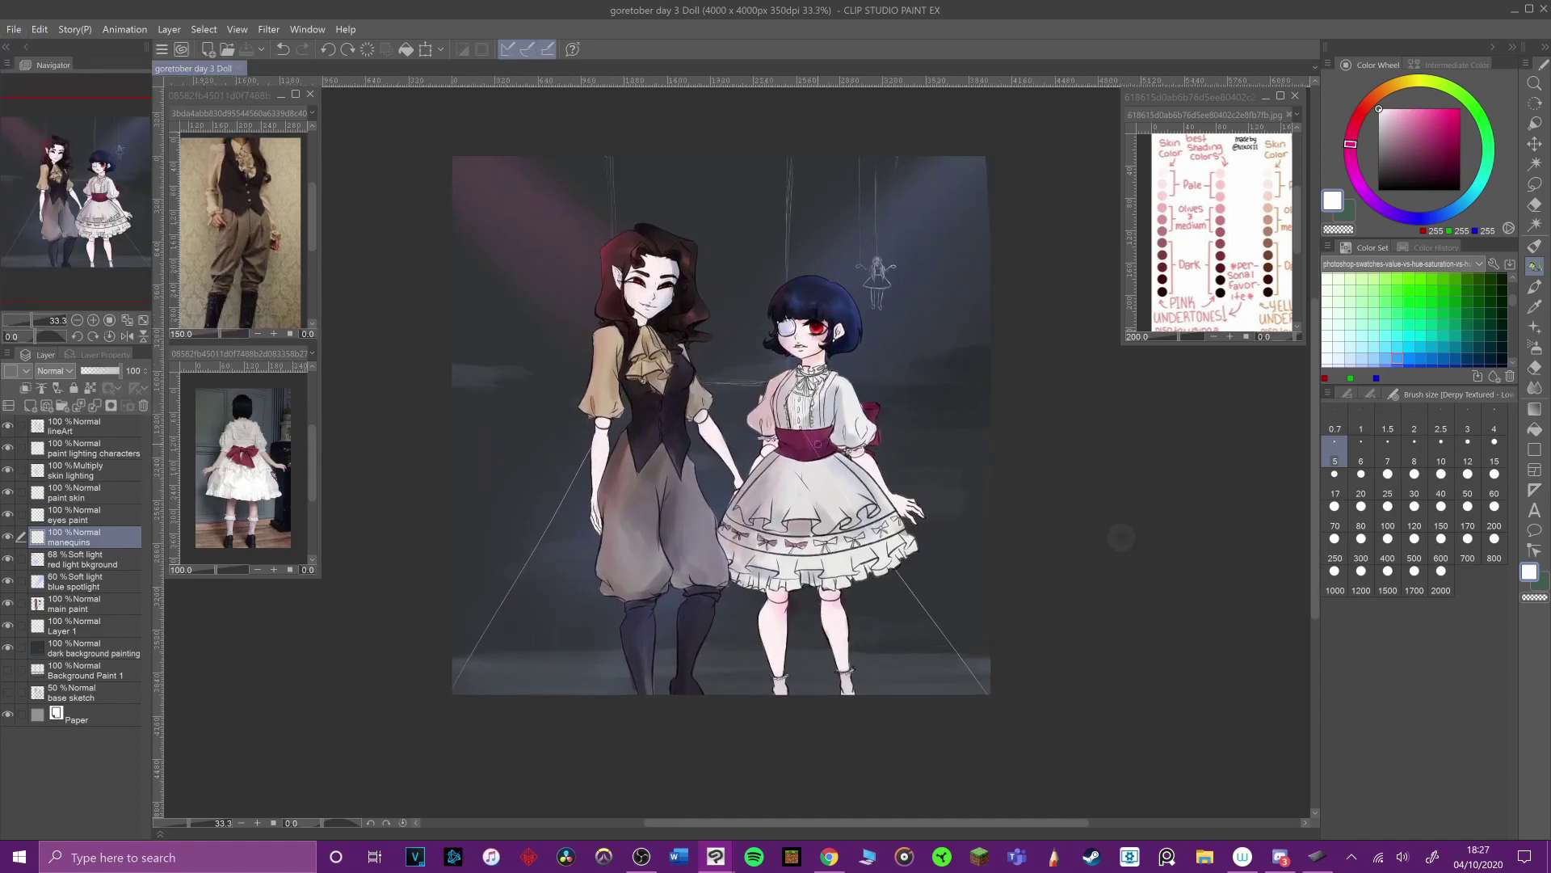
click(90, 610)
click(1348, 393)
click(1535, 286)
click(1414, 521)
scroll(867, 554, up, 2)
alt+click(714, 533)
alt+click(734, 536)
click(1513, 706)
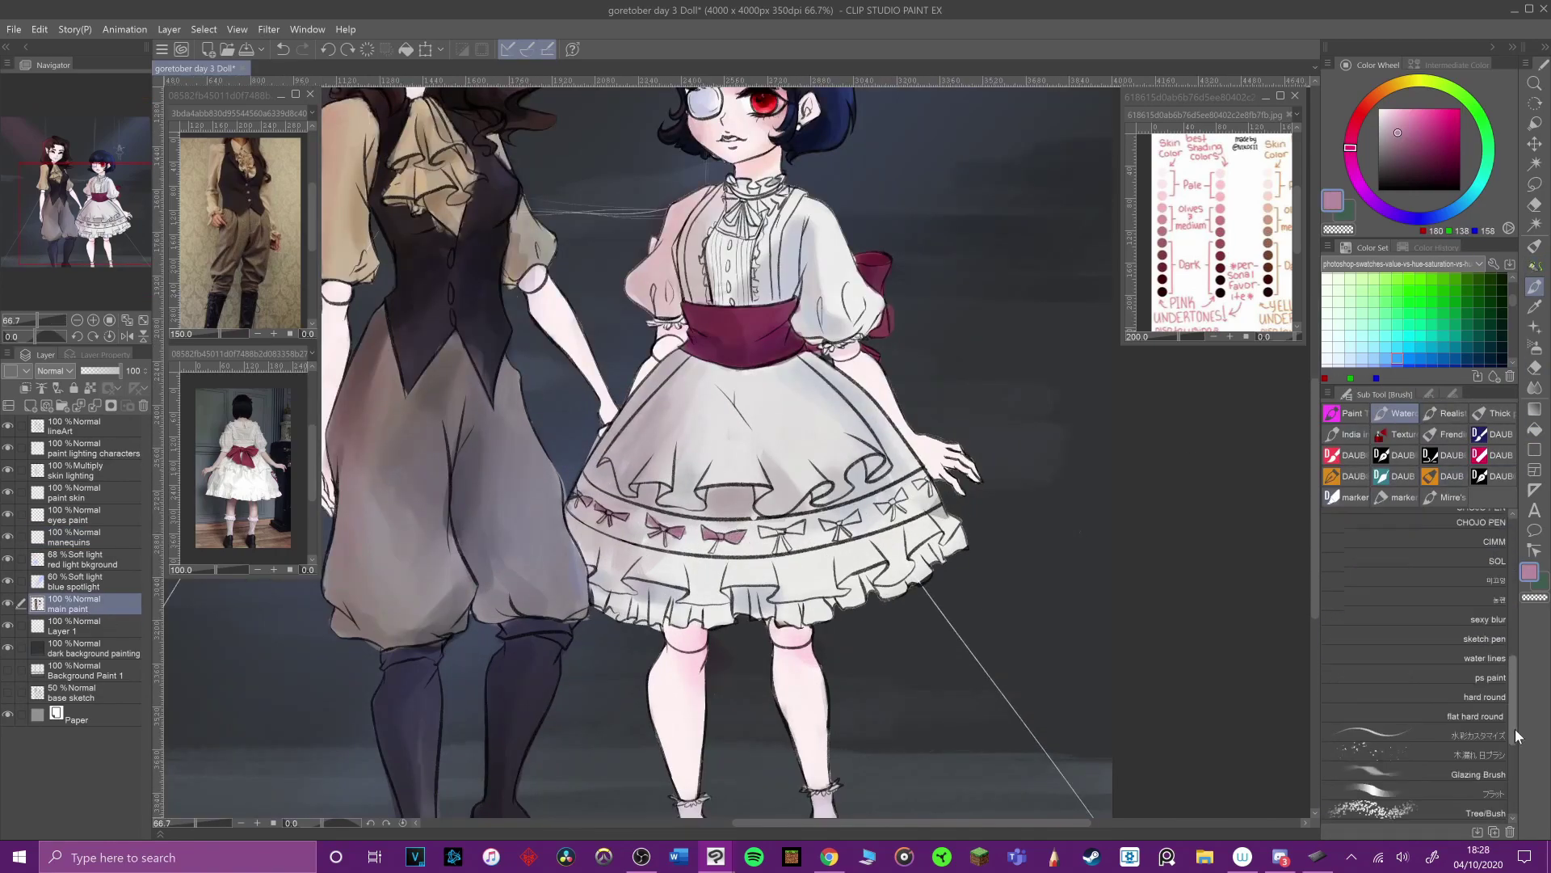
click(1347, 413)
drag(714, 544, 733, 534)
key(ctrl+z)
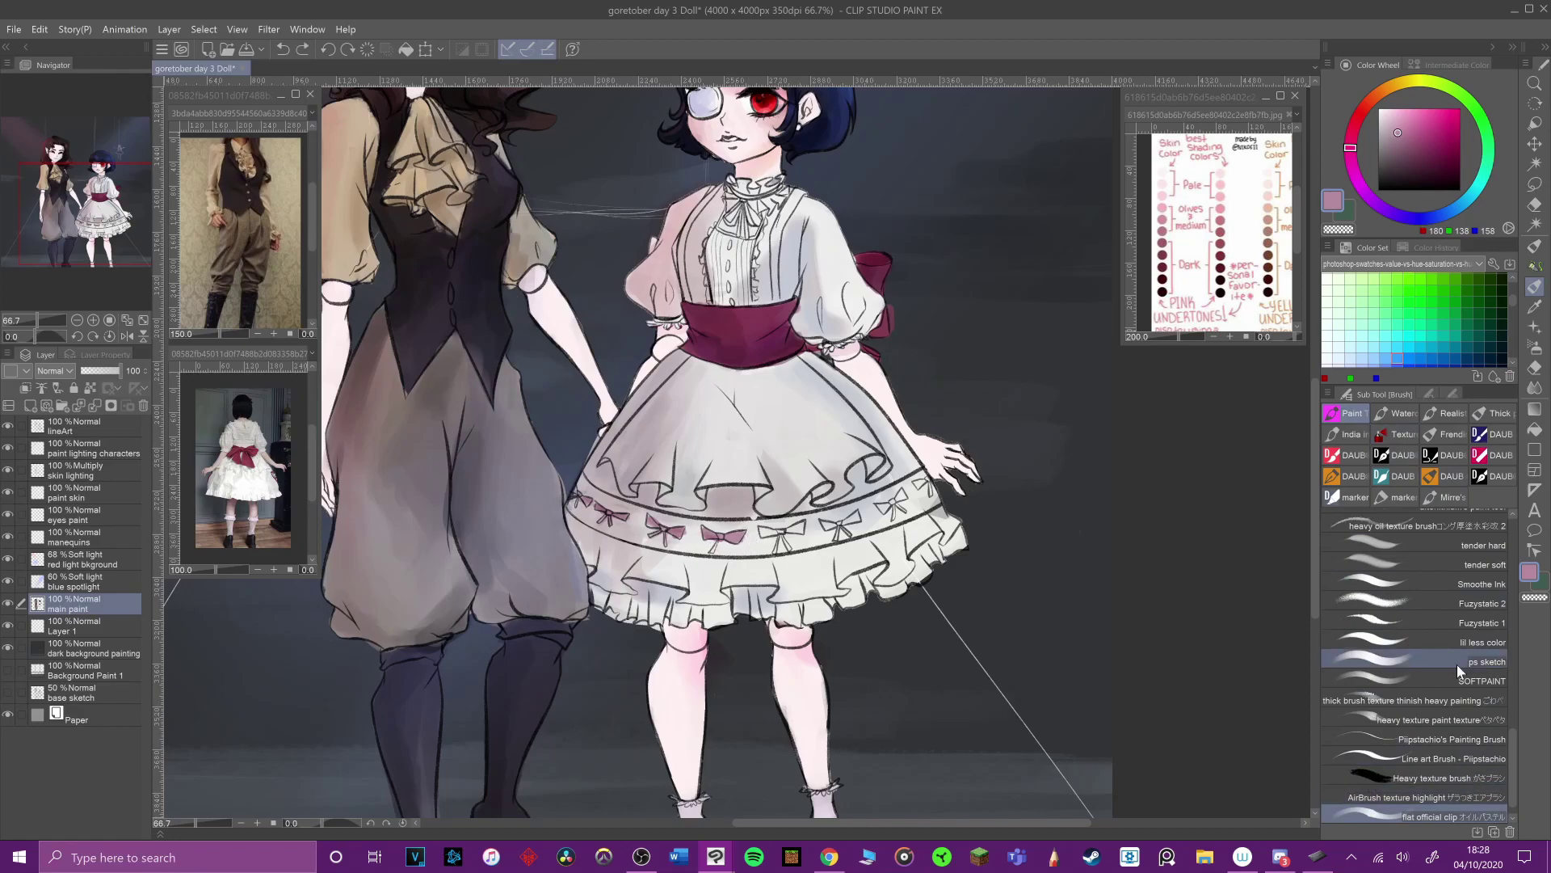
Step: Paint the remaining bows along the skirt band mauve with the thick brush texture brush
click(1458, 704)
key(ctrl+z)
key(ctrl+y)
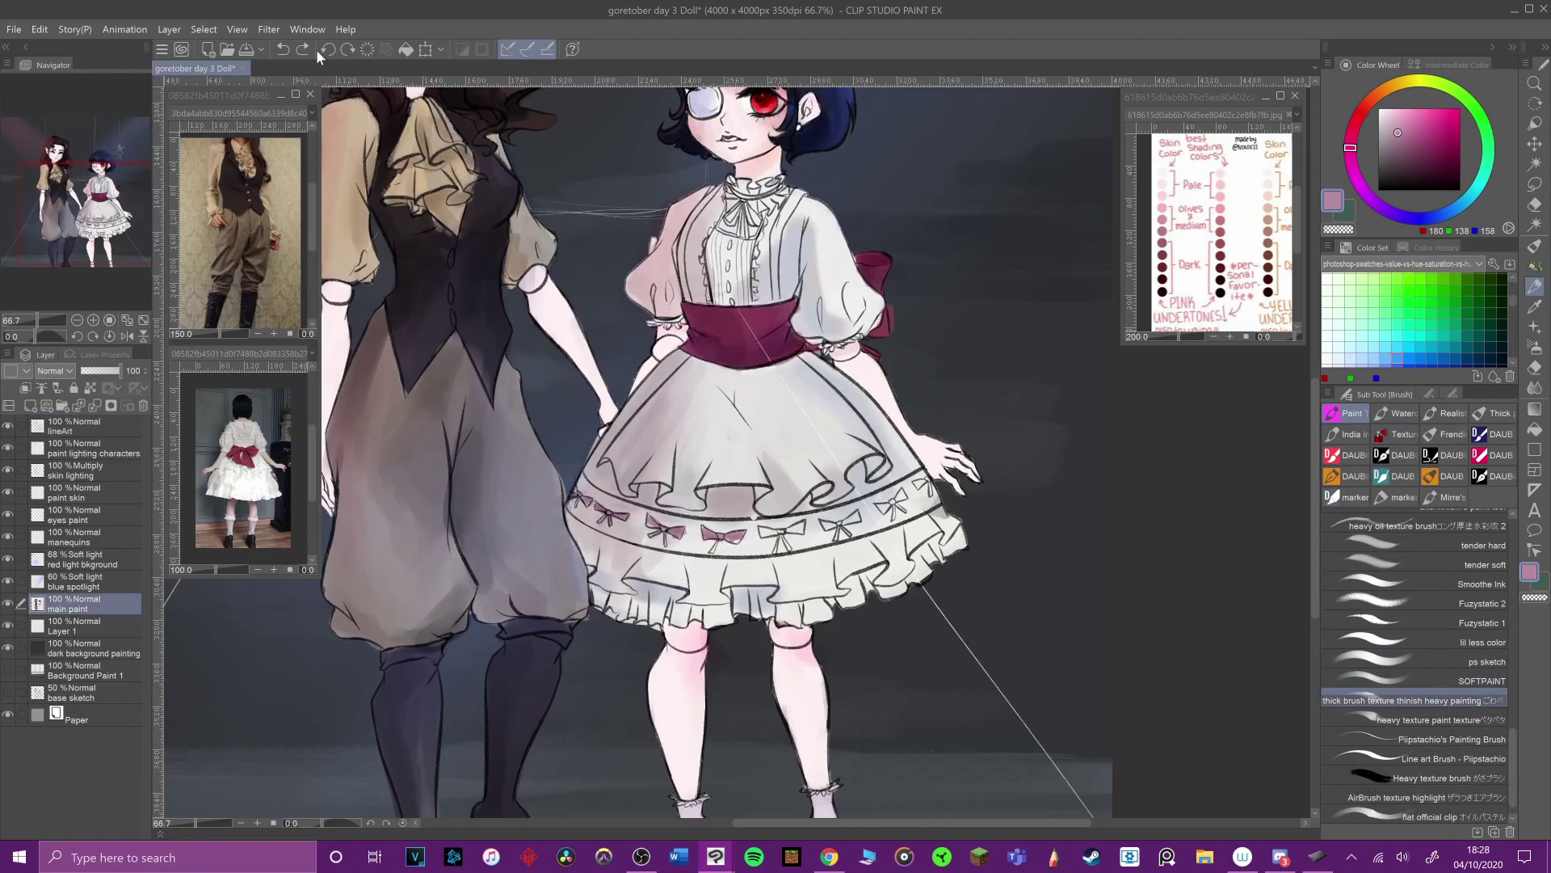
drag(726, 542, 858, 518)
alt+click(732, 537)
drag(879, 505, 931, 488)
Step: Shade the folds of the smaller character's skirt and its ruffled hem with a grey tone sampled from the skirt
alt+click(831, 410)
mouse_move(811, 394)
mouse_down()
mouse_move(801, 479)
mouse_move(831, 478)
mouse_up()
drag(828, 420, 826, 459)
drag(822, 381, 850, 451)
drag(853, 410, 864, 476)
drag(794, 365, 808, 428)
mouse_move(847, 578)
mouse_down()
mouse_move(874, 552)
mouse_move(903, 575)
mouse_up()
drag(927, 529, 942, 544)
drag(882, 422, 907, 464)
Step: Add grey shading to both blouse sleeves, the skirt's central folds and the lower ruffles
drag(850, 294, 858, 323)
drag(663, 265, 665, 307)
mouse_move(667, 255)
mouse_down()
mouse_move(662, 304)
mouse_move(702, 267)
mouse_up()
drag(755, 411, 777, 465)
drag(753, 372, 759, 403)
drag(695, 570, 719, 602)
drag(826, 577, 792, 587)
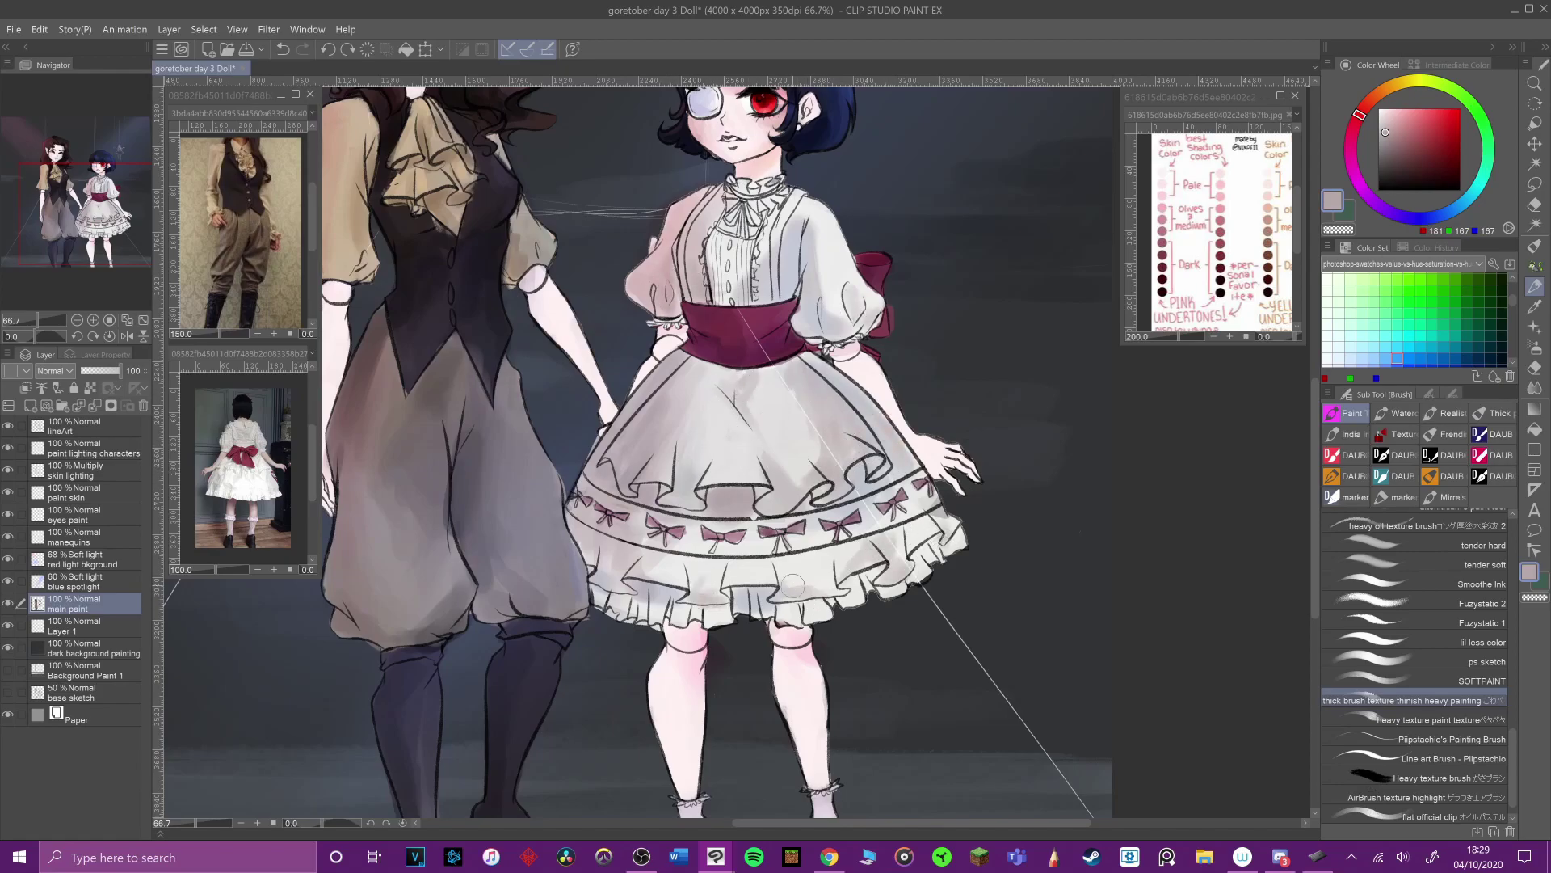
Step: Deepen the shadows under the skirt's front layer with a darker reddish grey and soften the waist folds with the SOFTPAINT brush
click(1390, 147)
mouse_move(716, 488)
mouse_down()
mouse_move(718, 509)
mouse_move(727, 490)
mouse_move(821, 500)
mouse_up()
click(1478, 676)
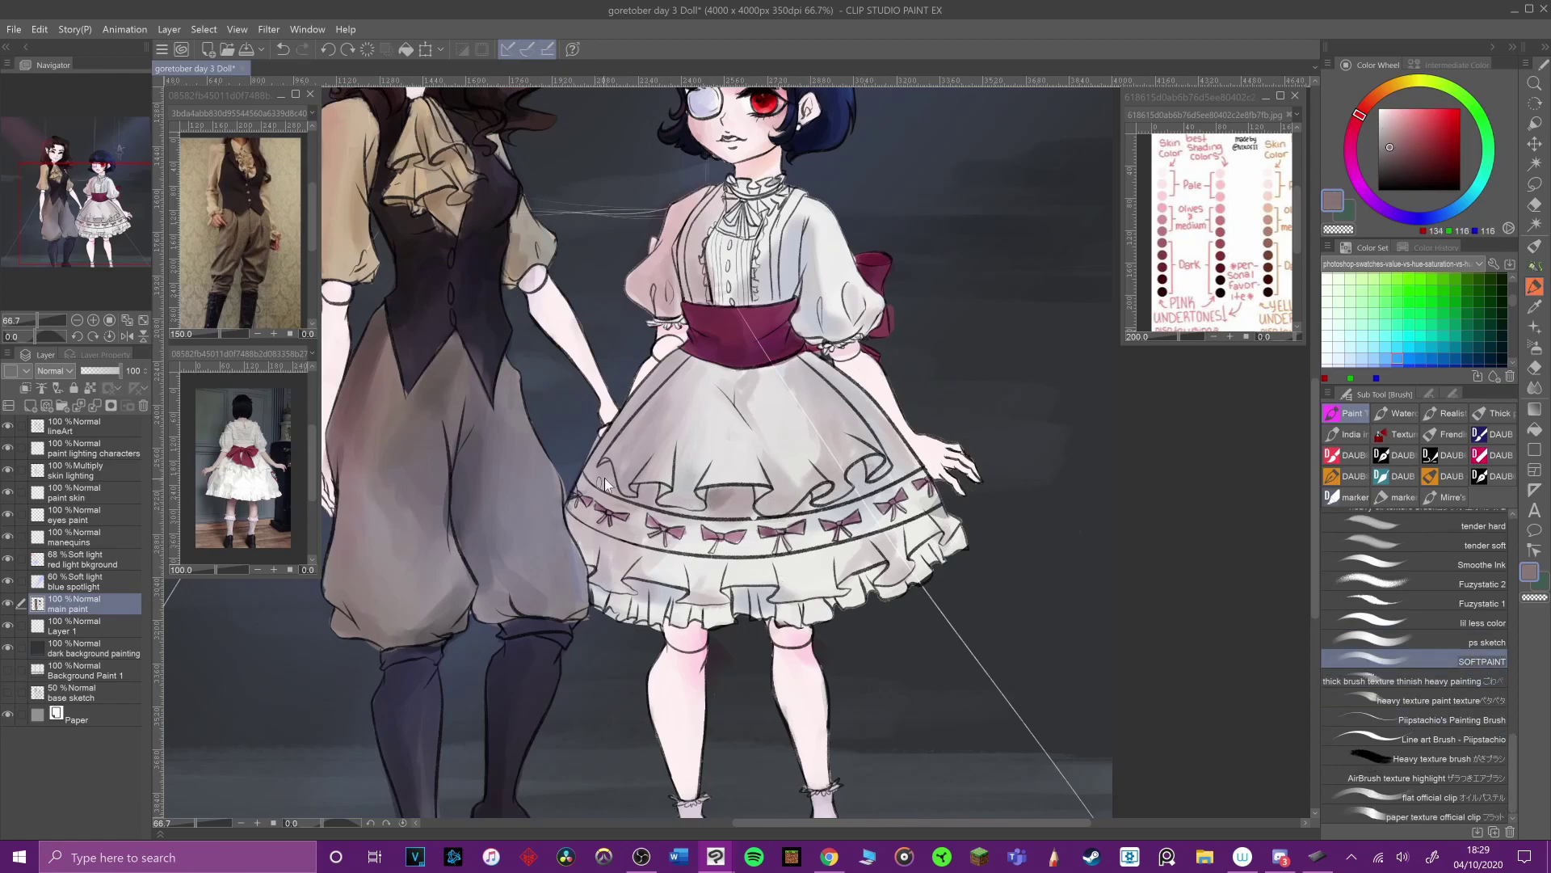
drag(750, 424, 765, 369)
alt+click(787, 366)
alt+click(800, 382)
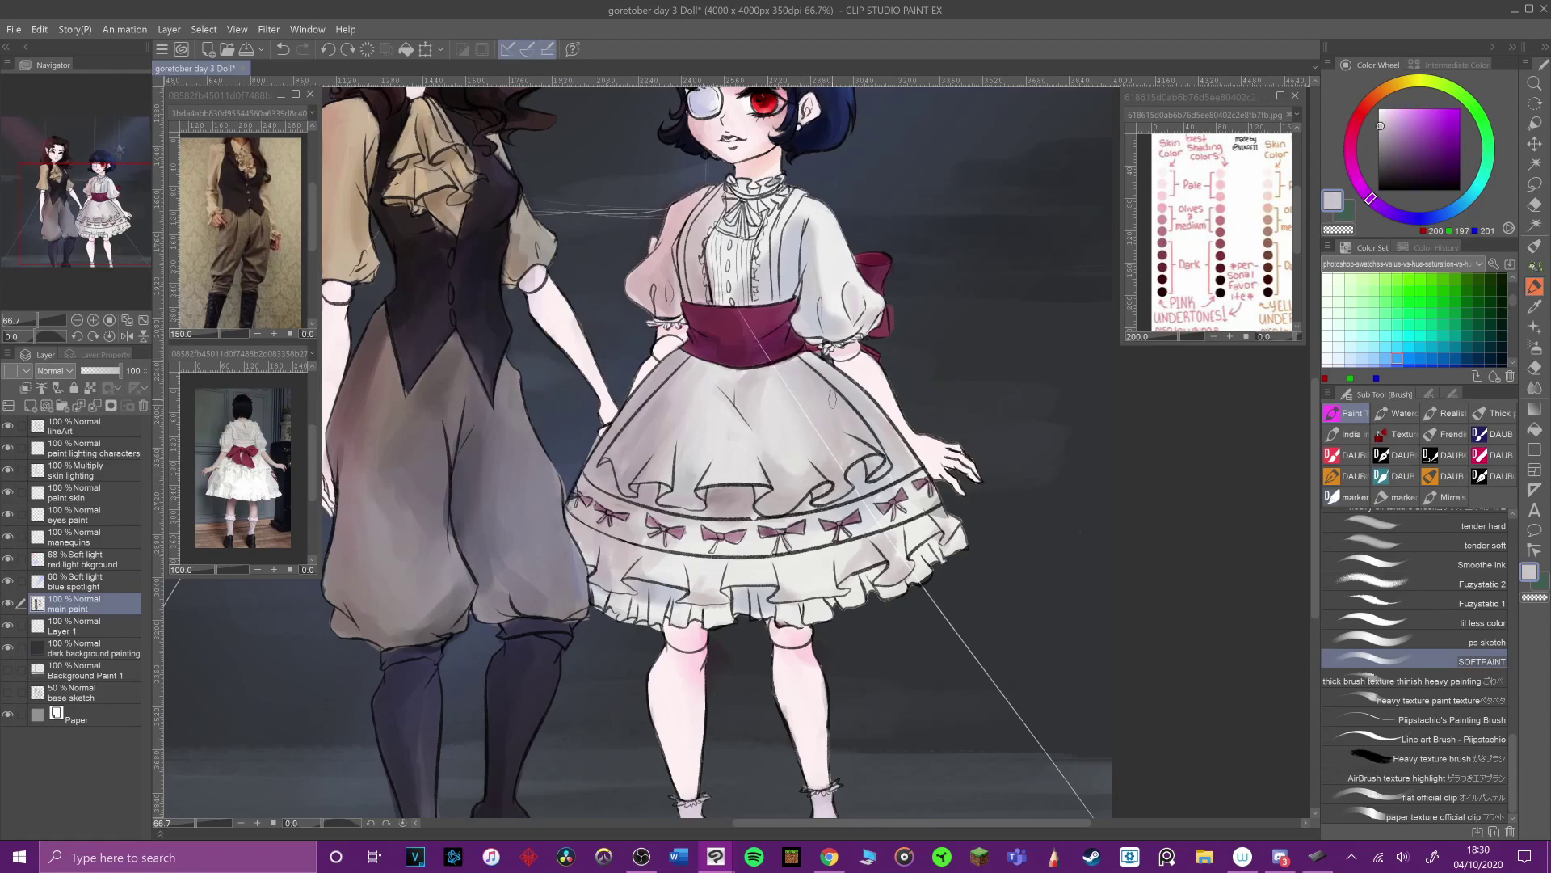
click(829, 857)
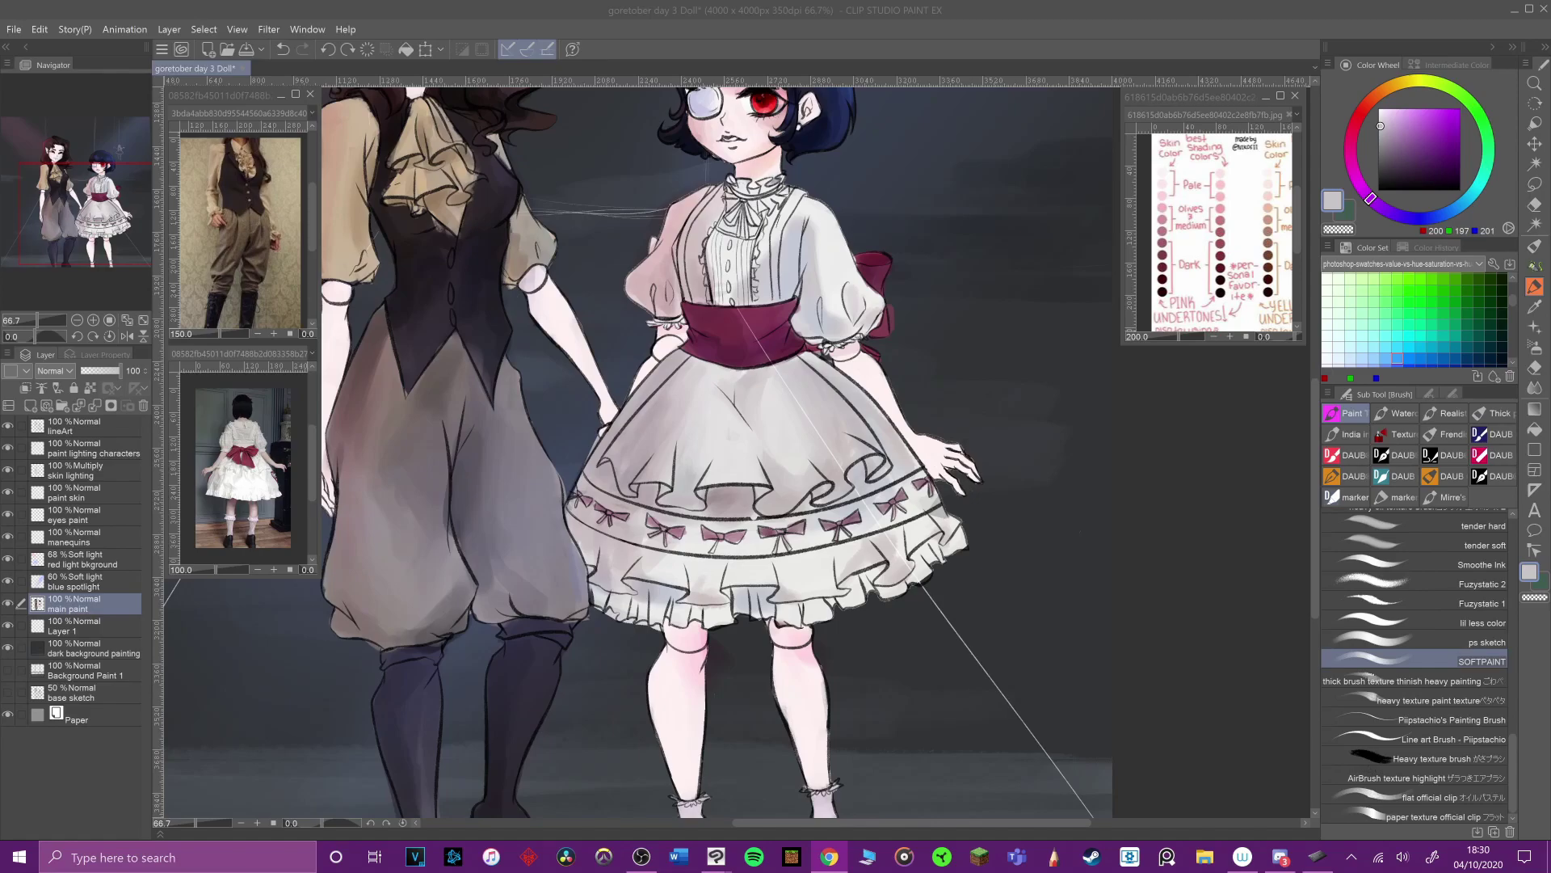
Step: Clear the perspective line crossing the smaller character's sash and skirt on the "manequins" layer
click(97, 541)
scroll(808, 401, down, 3)
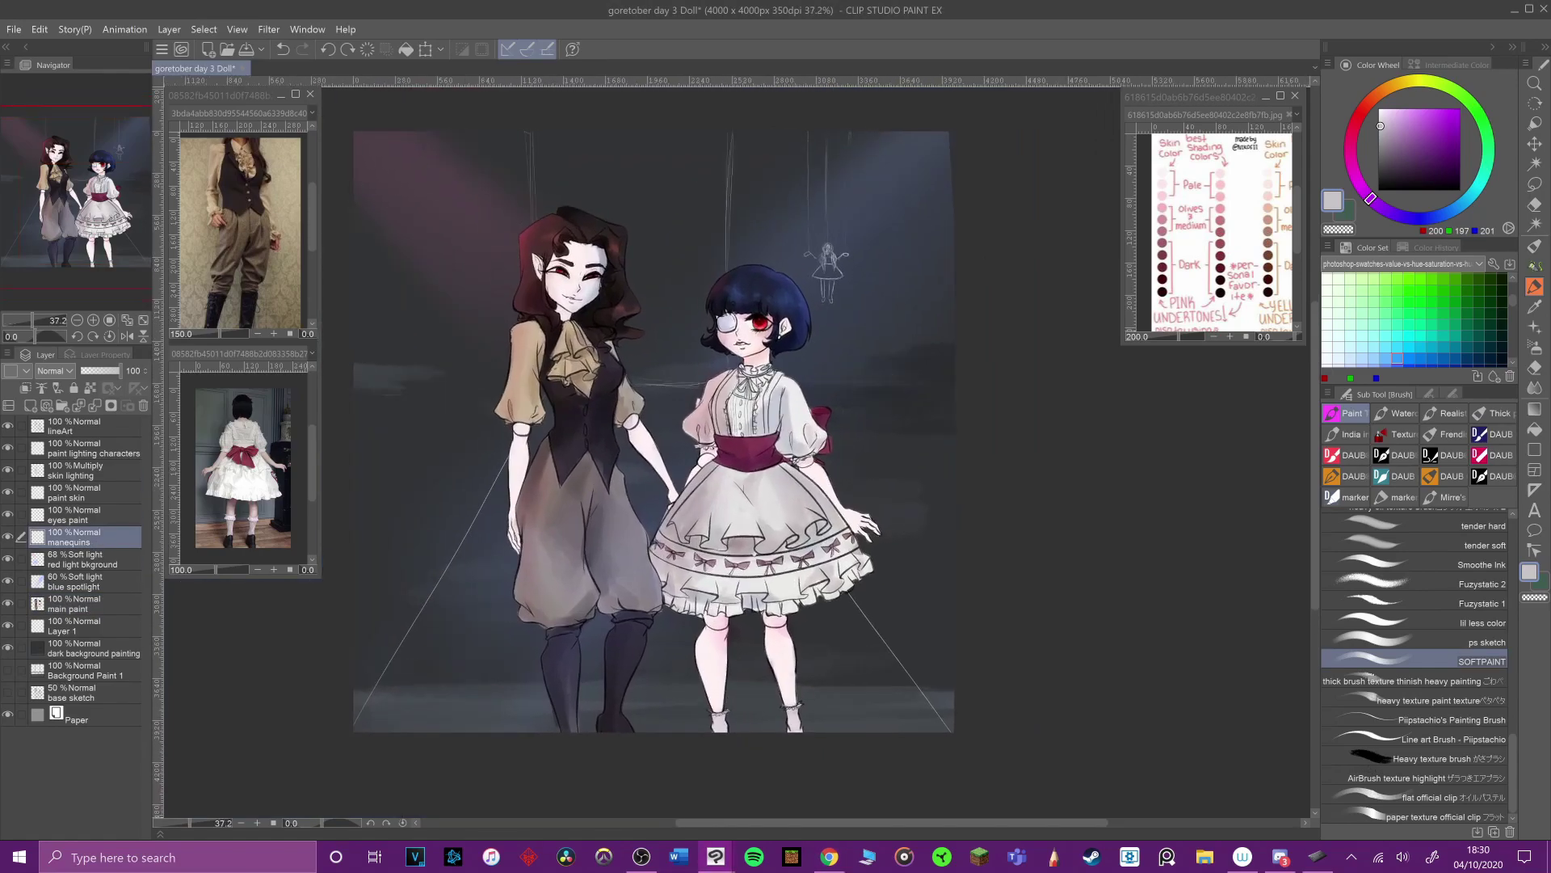
alt+click(726, 488)
scroll(802, 585, up, 1)
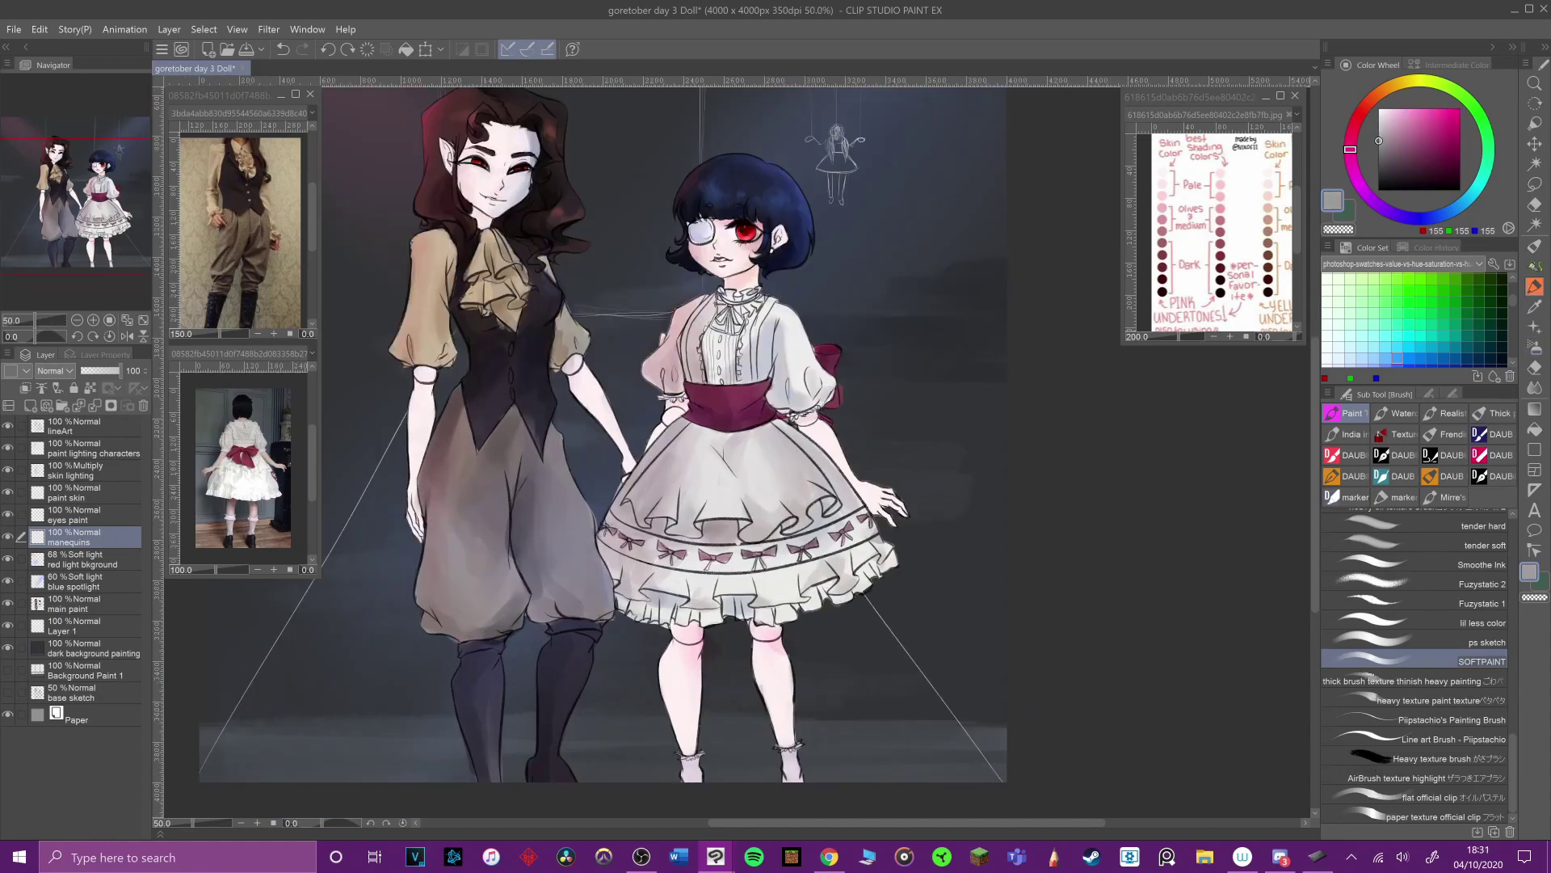
key(ctrl+z)
key(p)
drag(725, 597, 727, 612)
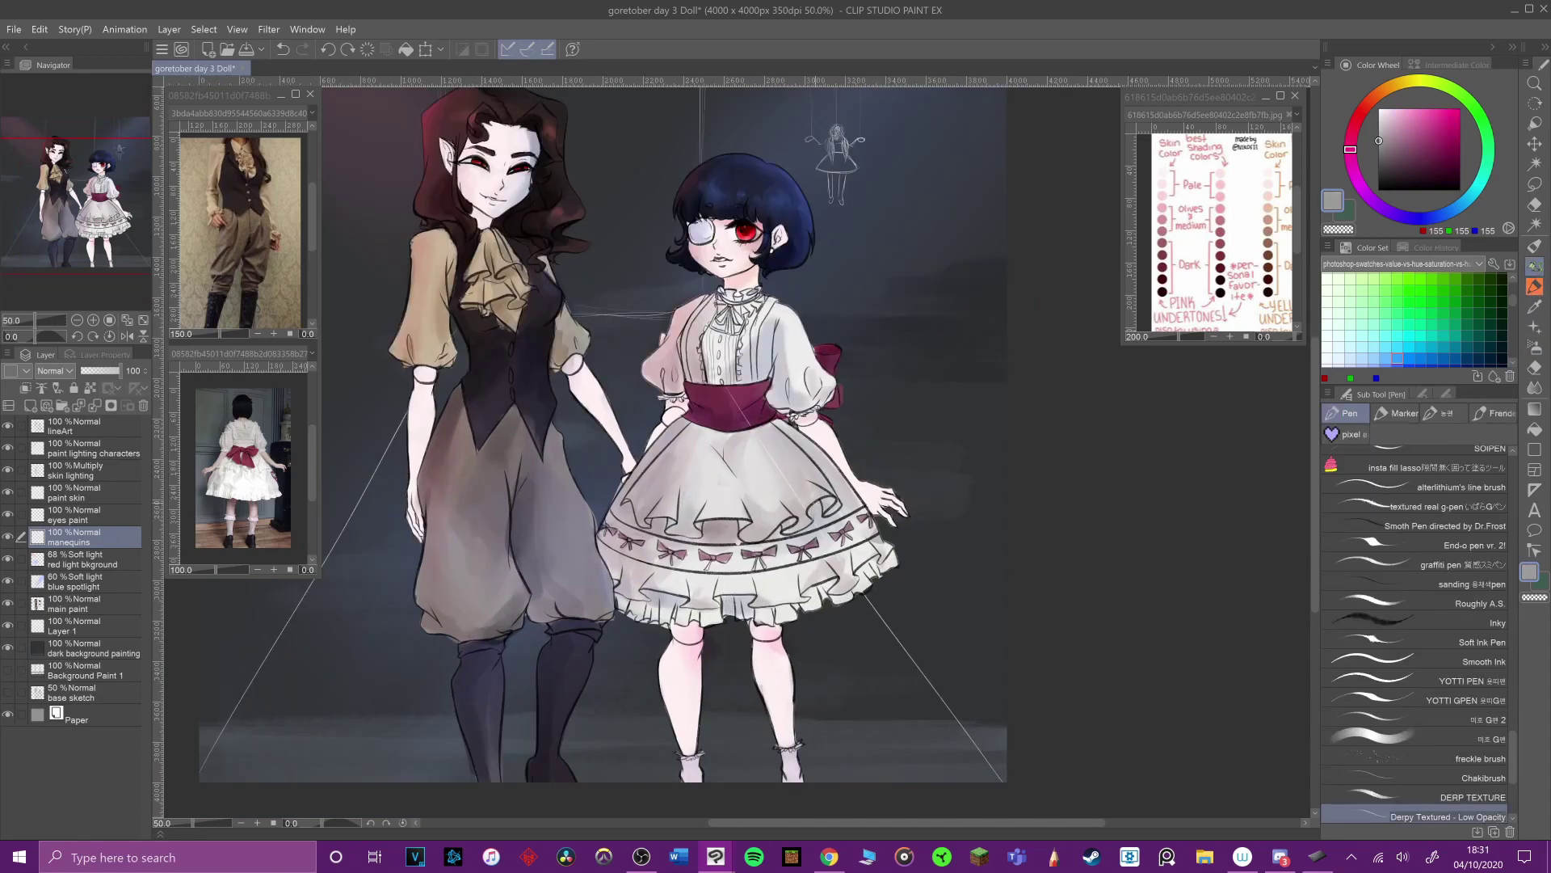
alt+click(779, 393)
alt+click(658, 522)
drag(655, 519, 661, 527)
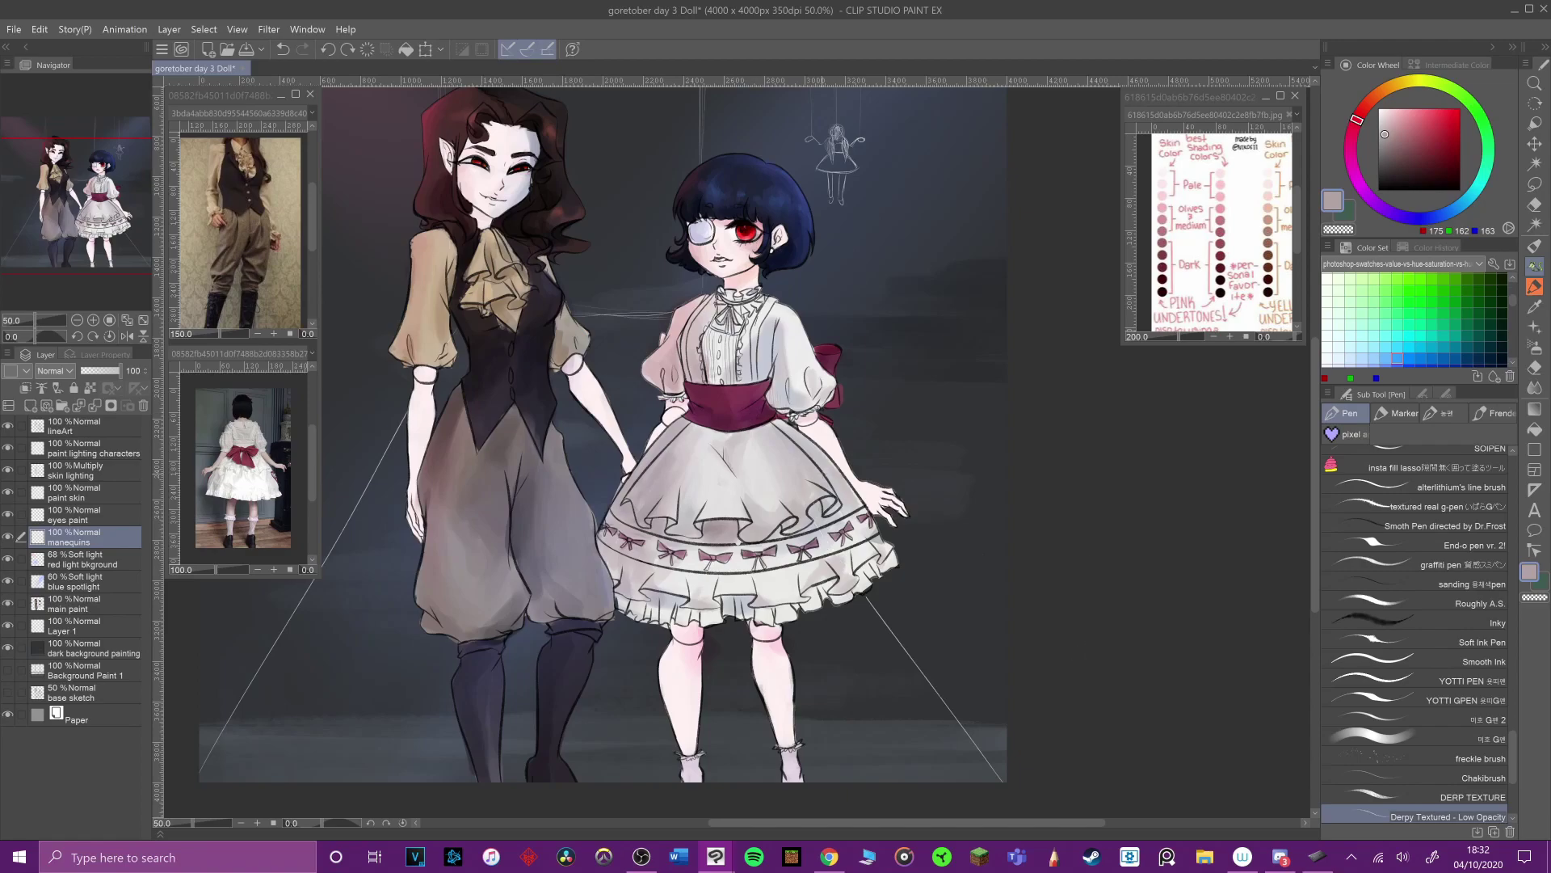
Step: Paint over the blue-lit blouse sleeve on the "main paint" layer with a tone sampled from the sleeve
click(81, 604)
click(1538, 289)
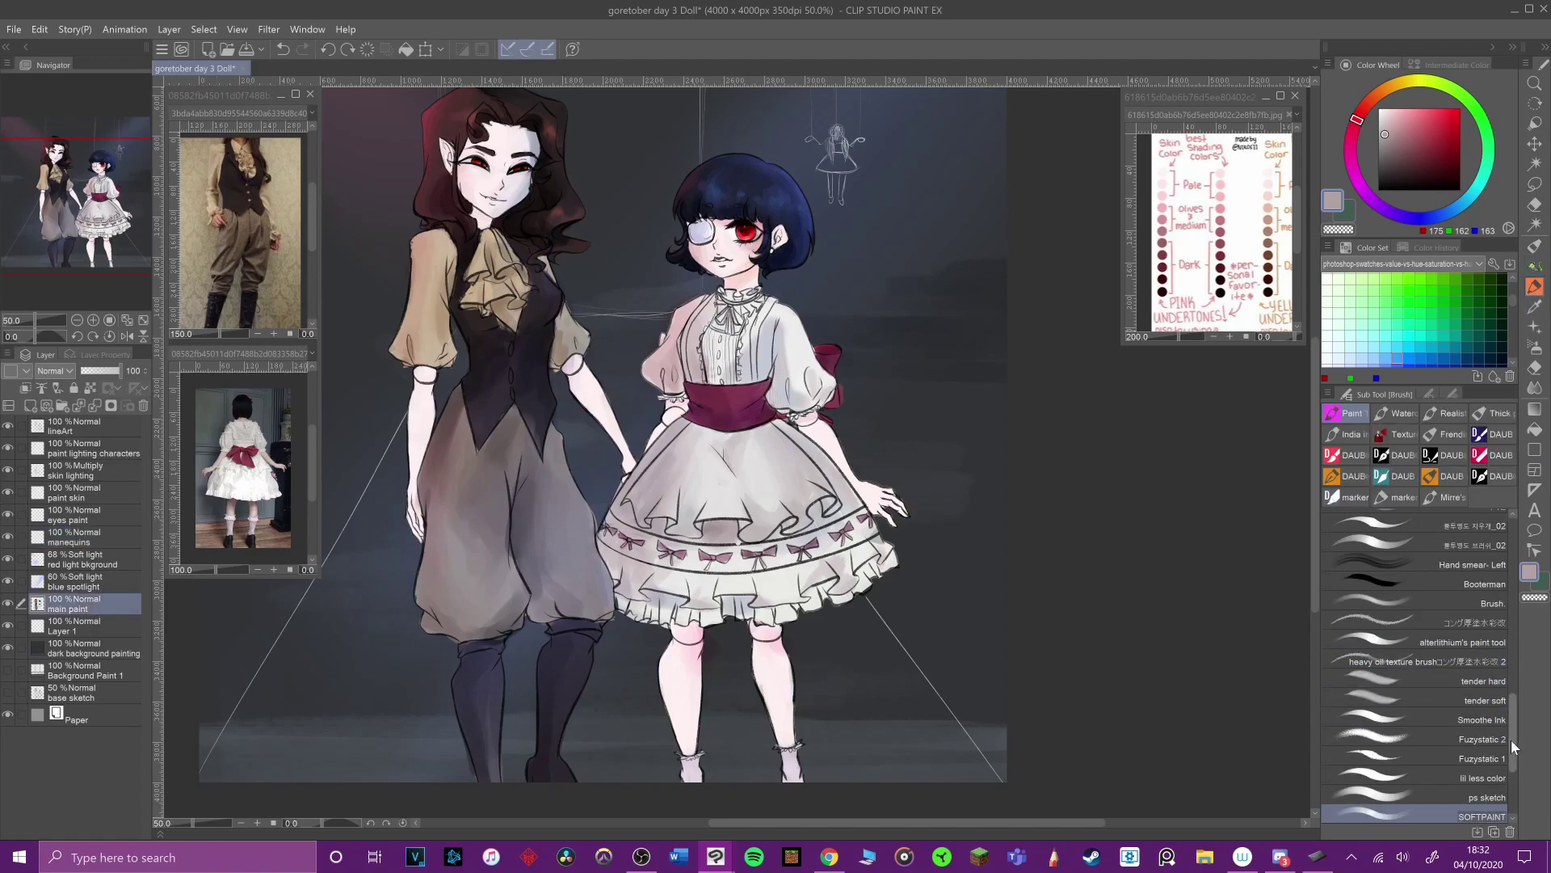
click(105, 536)
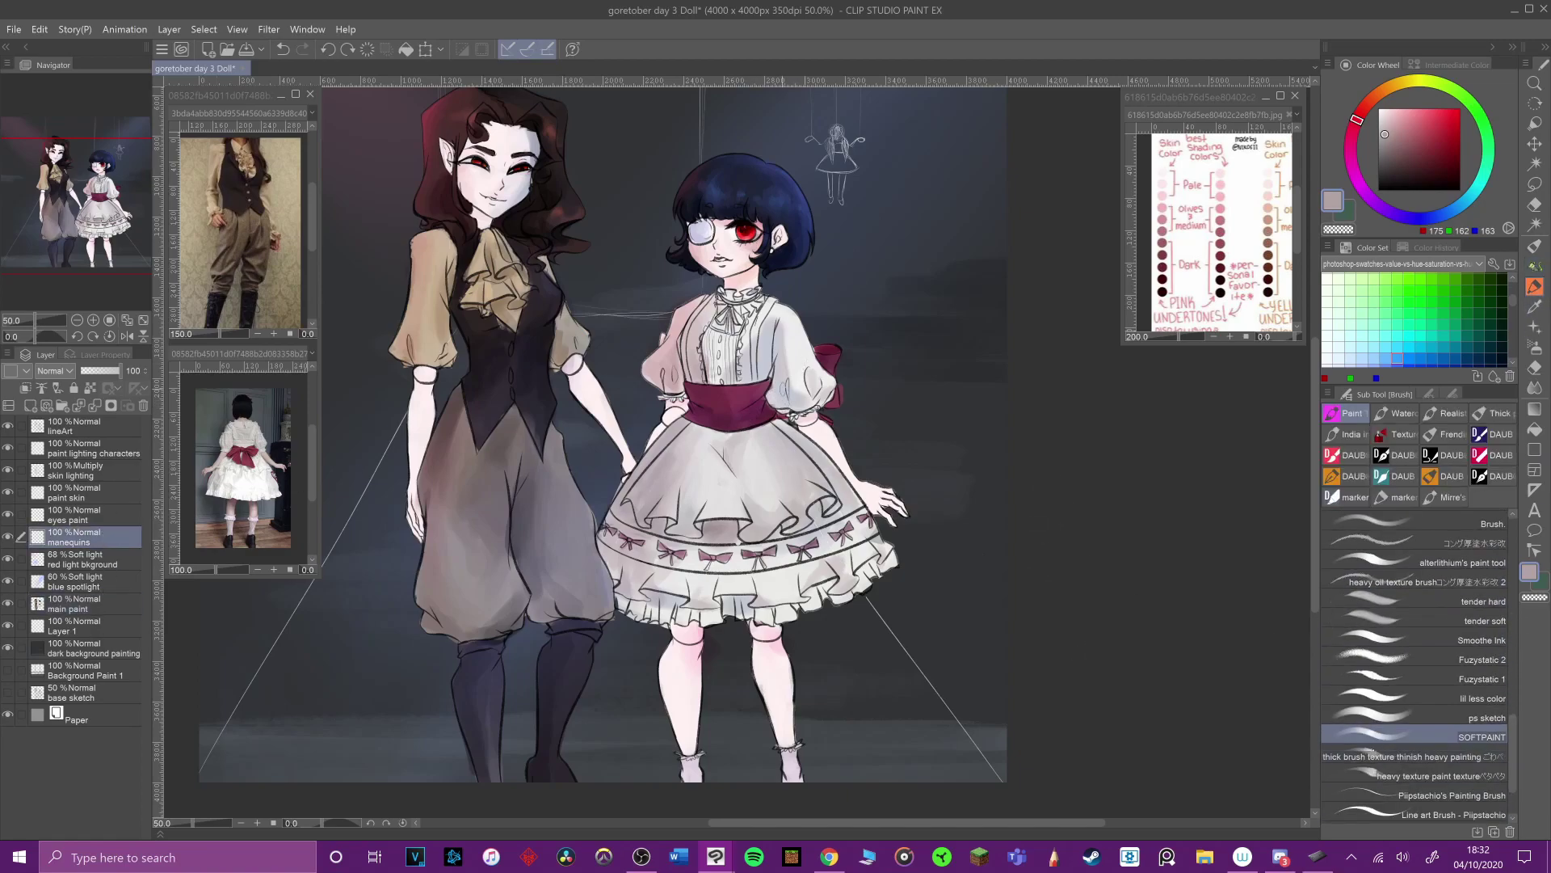
alt+click(784, 355)
click(89, 604)
mouse_move(787, 332)
mouse_down()
mouse_move(790, 381)
mouse_move(823, 383)
mouse_up()
drag(799, 306, 803, 330)
Step: Tint the blue-lit side of the blouse light blue with the SOFTPAINT brush and try the same colour on the skirt, undoing that stroke
click(1345, 455)
click(1393, 129)
drag(1393, 129, 1397, 129)
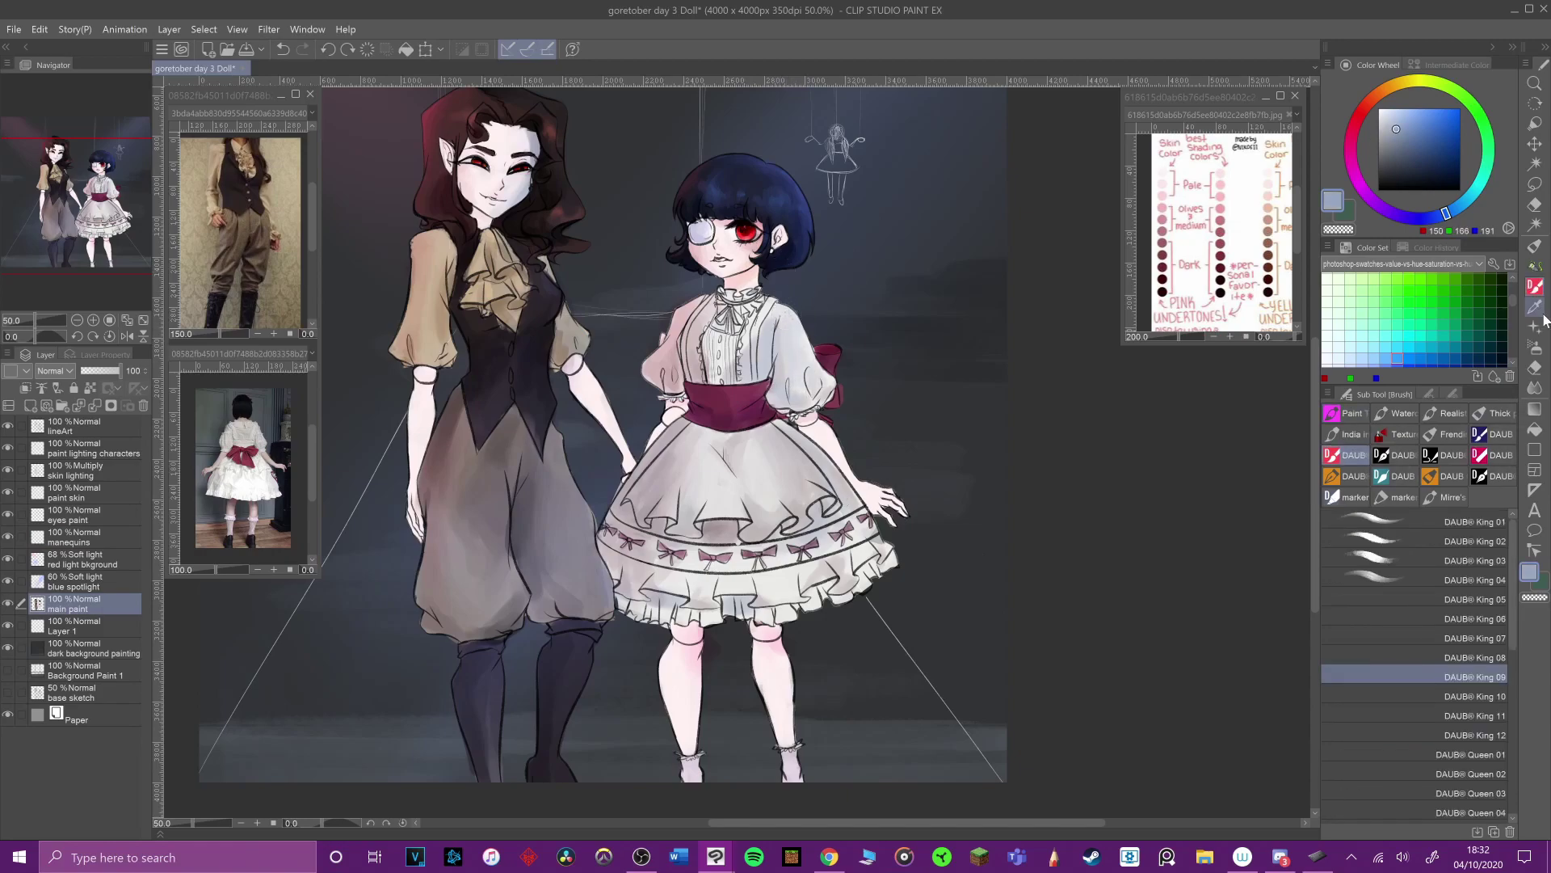
click(1395, 413)
click(1347, 414)
drag(782, 311, 823, 403)
drag(799, 331, 831, 402)
drag(789, 430, 887, 554)
key(ctrl+z)
alt+click(862, 557)
alt+click(842, 486)
alt+click(796, 344)
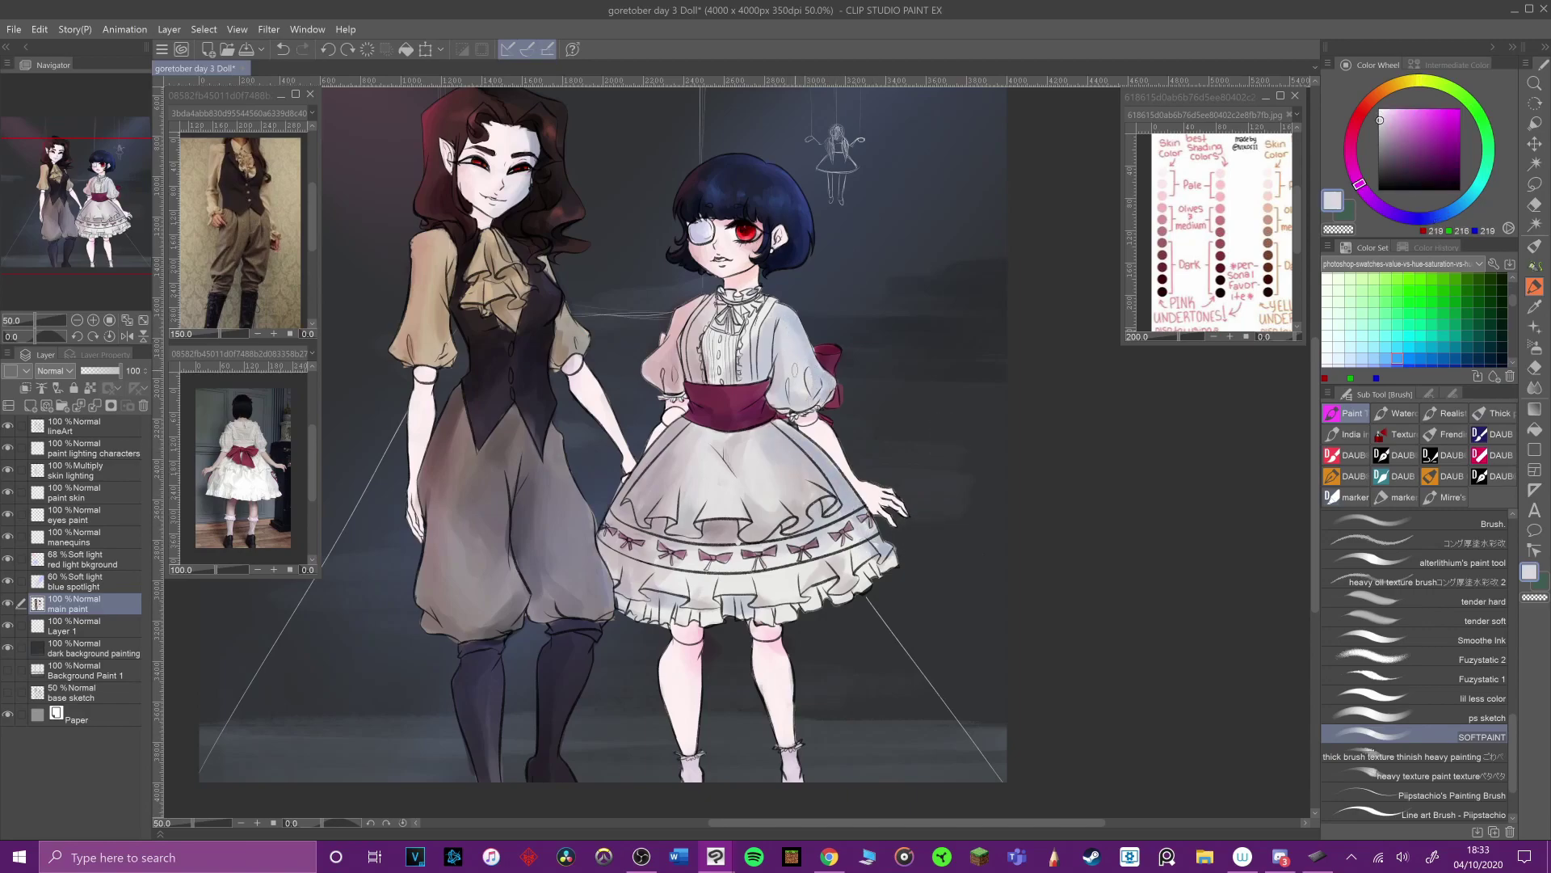
click(97, 470)
key(e)
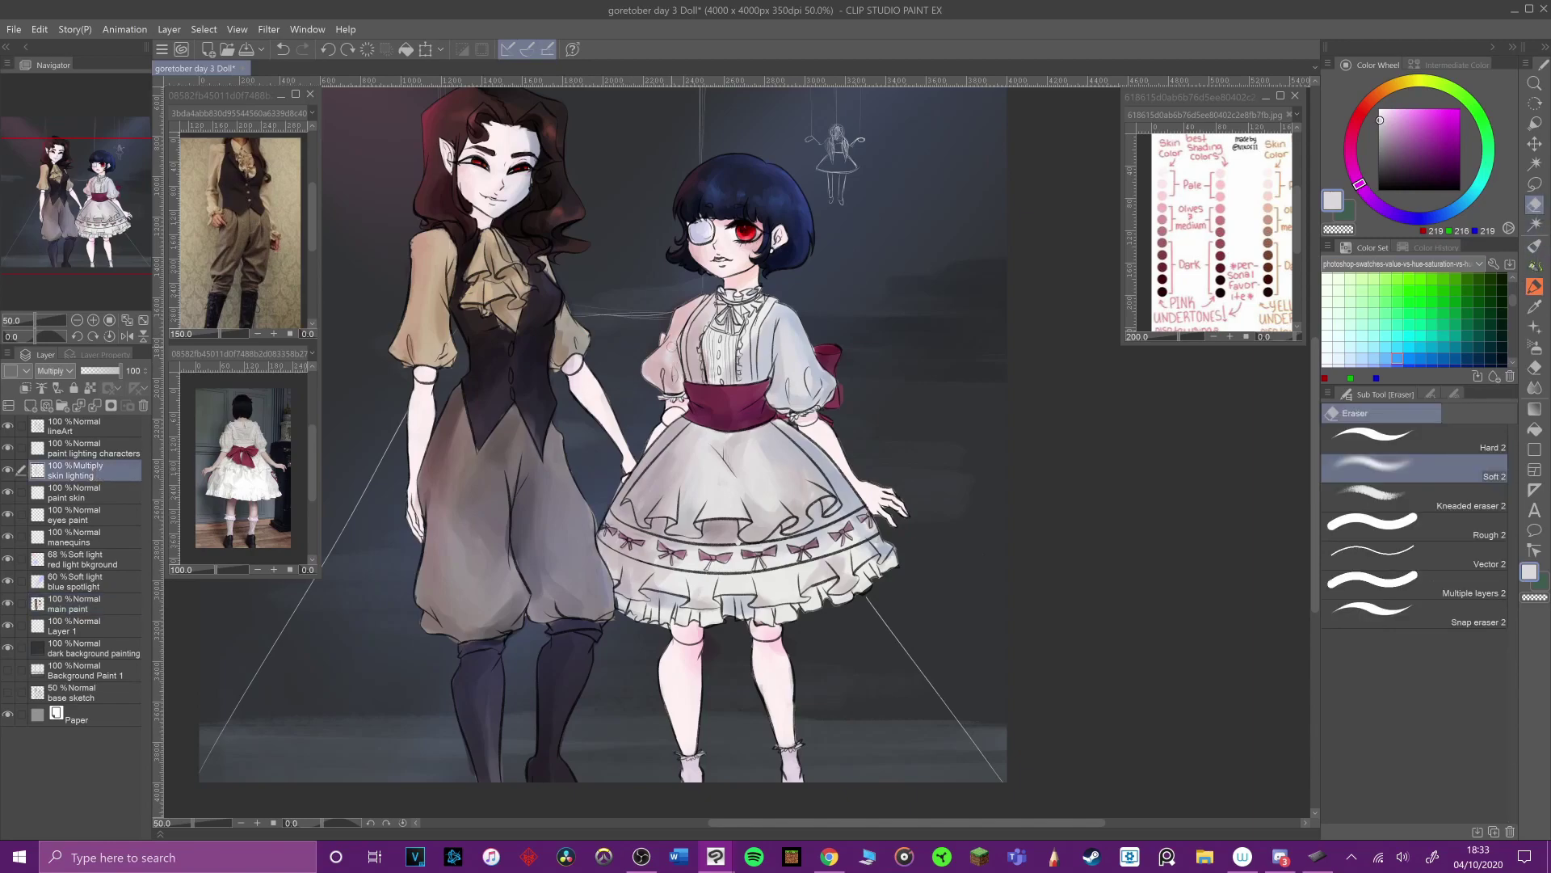
click(1534, 306)
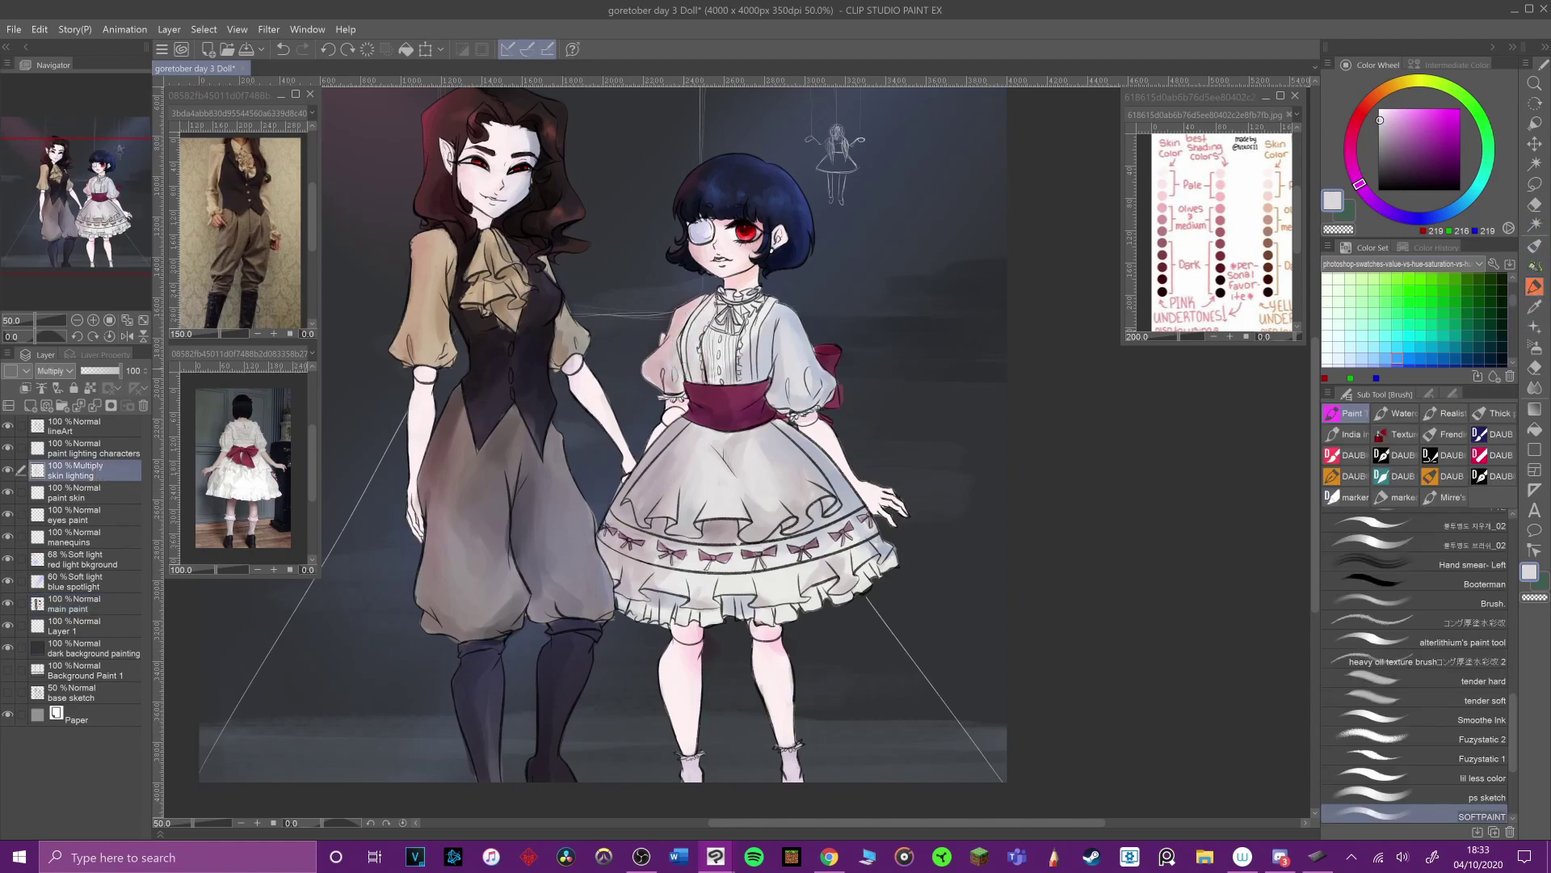
alt+click(781, 470)
mouse_move(704, 313)
mouse_down()
mouse_move(690, 362)
mouse_move(693, 334)
mouse_up()
key(ctrl+z)
Step: Try light lavender shading down the smaller character's blouse and skirt on the "main paint" layer, stepping back through the strokes
click(95, 607)
mouse_move(760, 293)
mouse_down()
mouse_move(713, 385)
mouse_move(752, 342)
mouse_move(726, 386)
mouse_move(798, 517)
mouse_up()
click(1383, 208)
click(1384, 136)
click(283, 49)
click(283, 49)
click(302, 50)
Step: Shade the skirt folds, front ruffle and blouse with a muted greyish purple, undoing the last strokes near the neck
click(1367, 194)
click(1382, 136)
drag(796, 448, 824, 497)
drag(677, 526, 747, 540)
drag(823, 498, 811, 523)
drag(770, 443, 752, 475)
drag(757, 294, 737, 331)
mouse_move(760, 283)
mouse_down()
mouse_move(761, 262)
mouse_move(787, 270)
mouse_up()
key(ctrl+z)
key(ctrl+z)
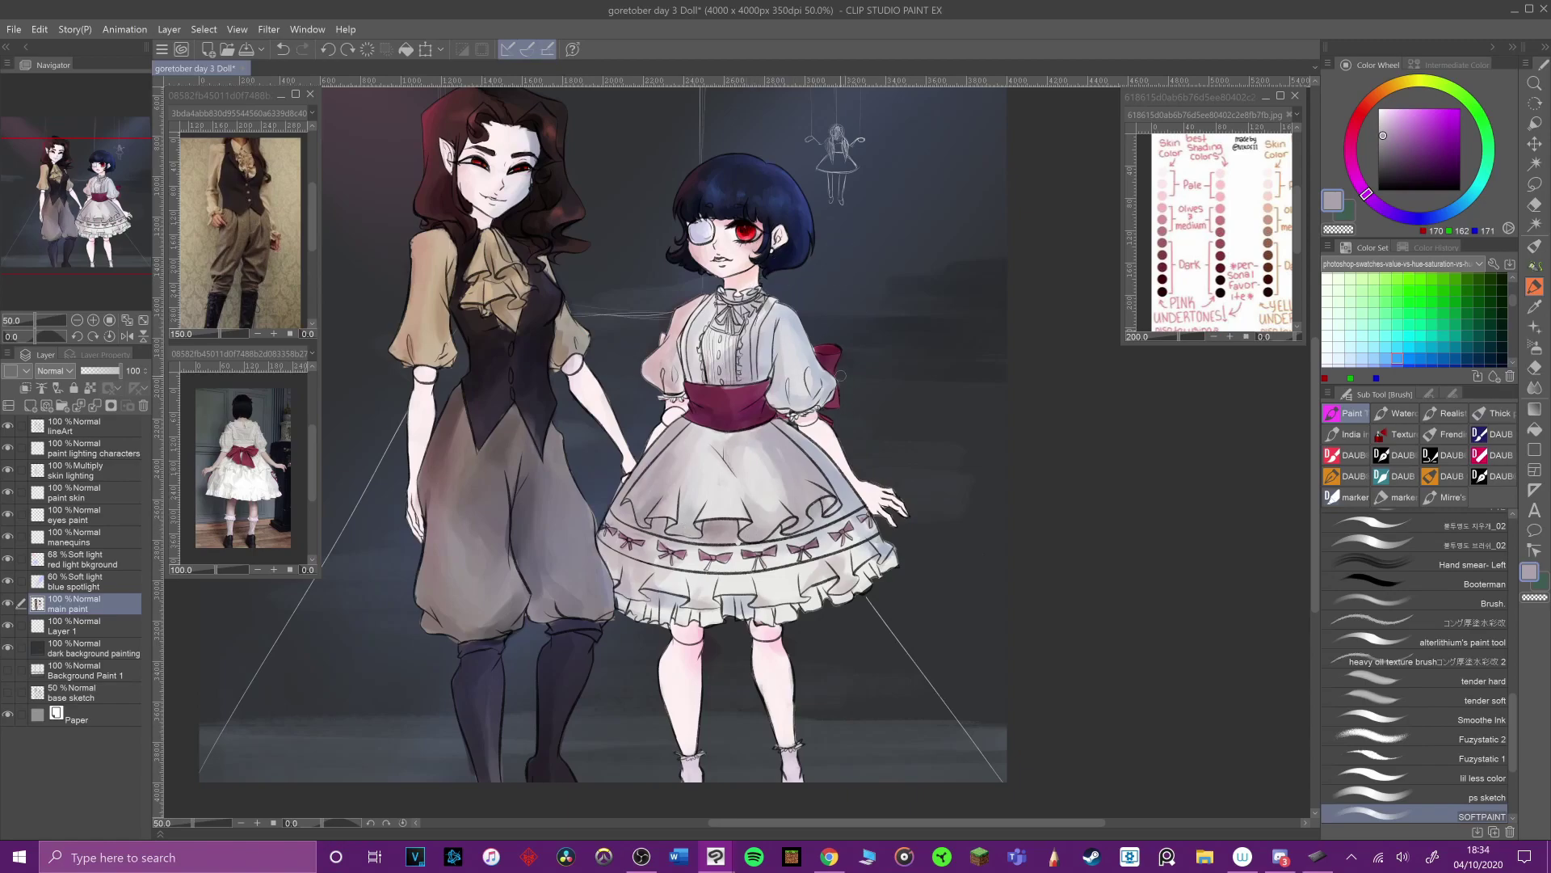
Step: Shade the ruffled hem and the upper front folds of the skirt with greys sampled from the skirt
alt+click(755, 465)
alt+click(826, 478)
drag(791, 568, 766, 600)
drag(859, 545, 876, 579)
drag(685, 579, 677, 592)
alt+click(711, 521)
drag(716, 480, 699, 523)
drag(706, 475, 696, 509)
Step: Soften the shading on the taller character's blue-lit trouser leg with a grey sampled from the trousers
scroll(674, 731, down, 3)
alt+click(593, 626)
drag(580, 616, 588, 645)
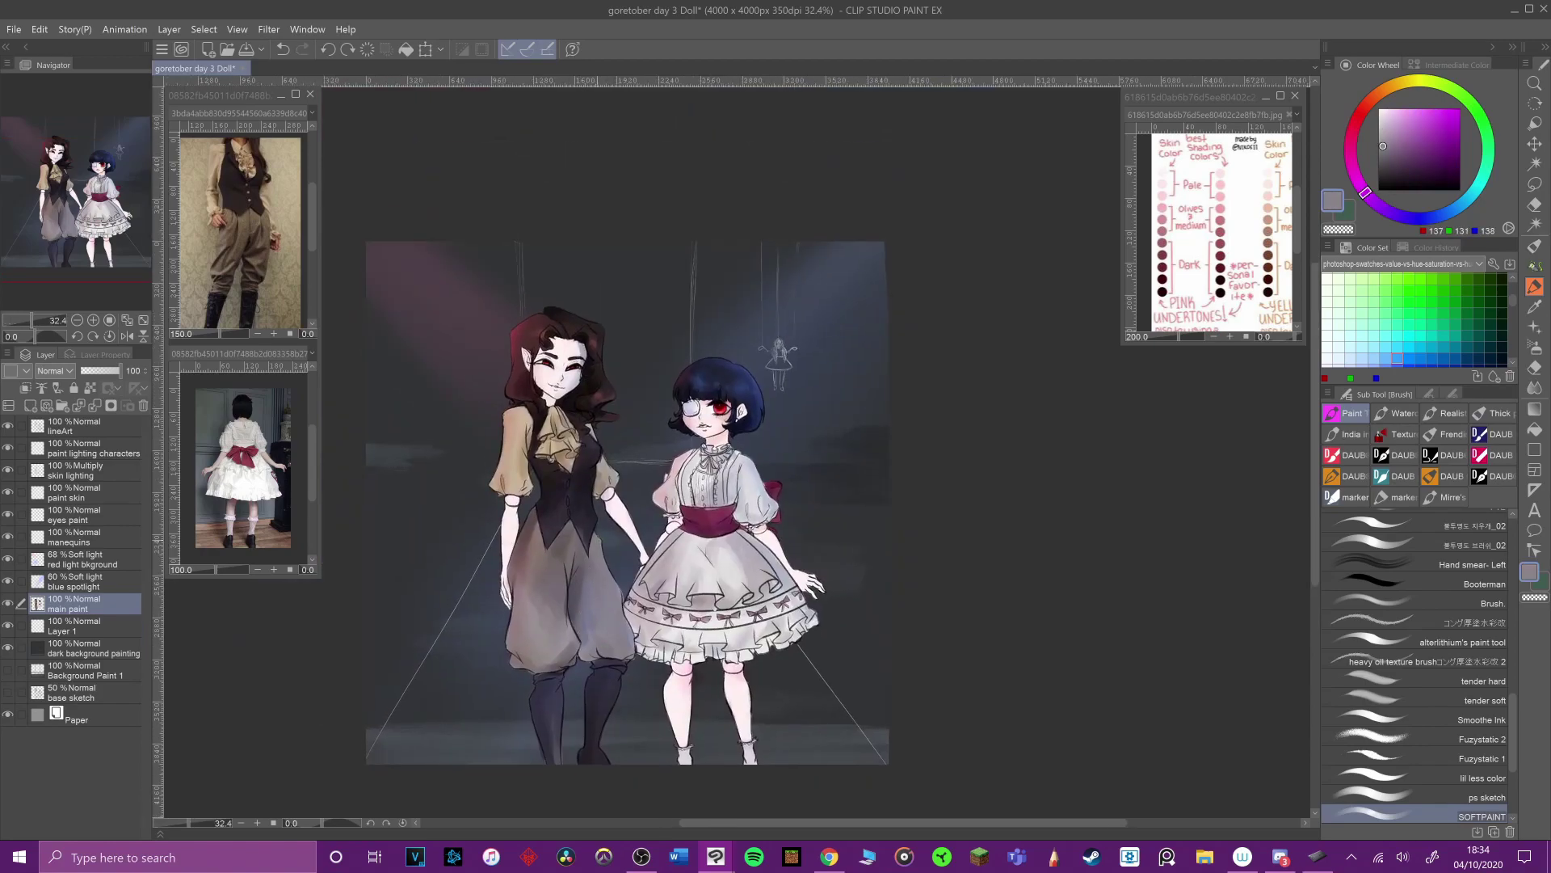
Step: Shade the taller character's tan sleeve with tones sampled from the sleeves, undoing the first stroke, and sample the cravat's shadow brown
alt+click(518, 440)
drag(506, 416, 495, 487)
key(ctrl+z)
scroll(588, 378, up, 1)
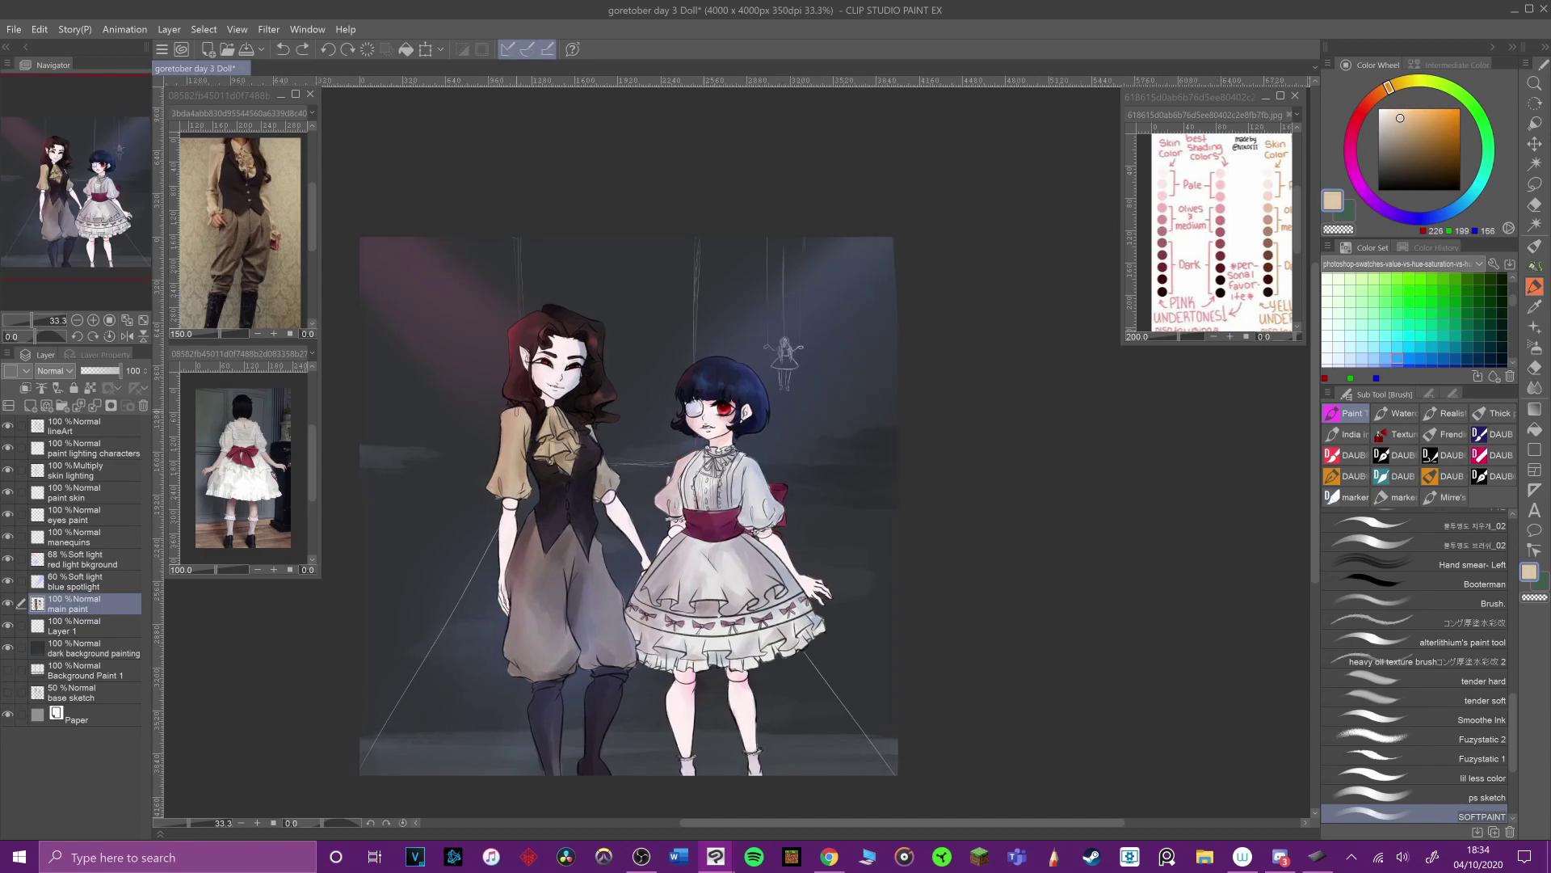
alt+click(602, 485)
alt+click(606, 487)
alt+click(517, 460)
alt+click(605, 485)
drag(523, 413, 520, 488)
alt+click(558, 453)
alt+click(557, 459)
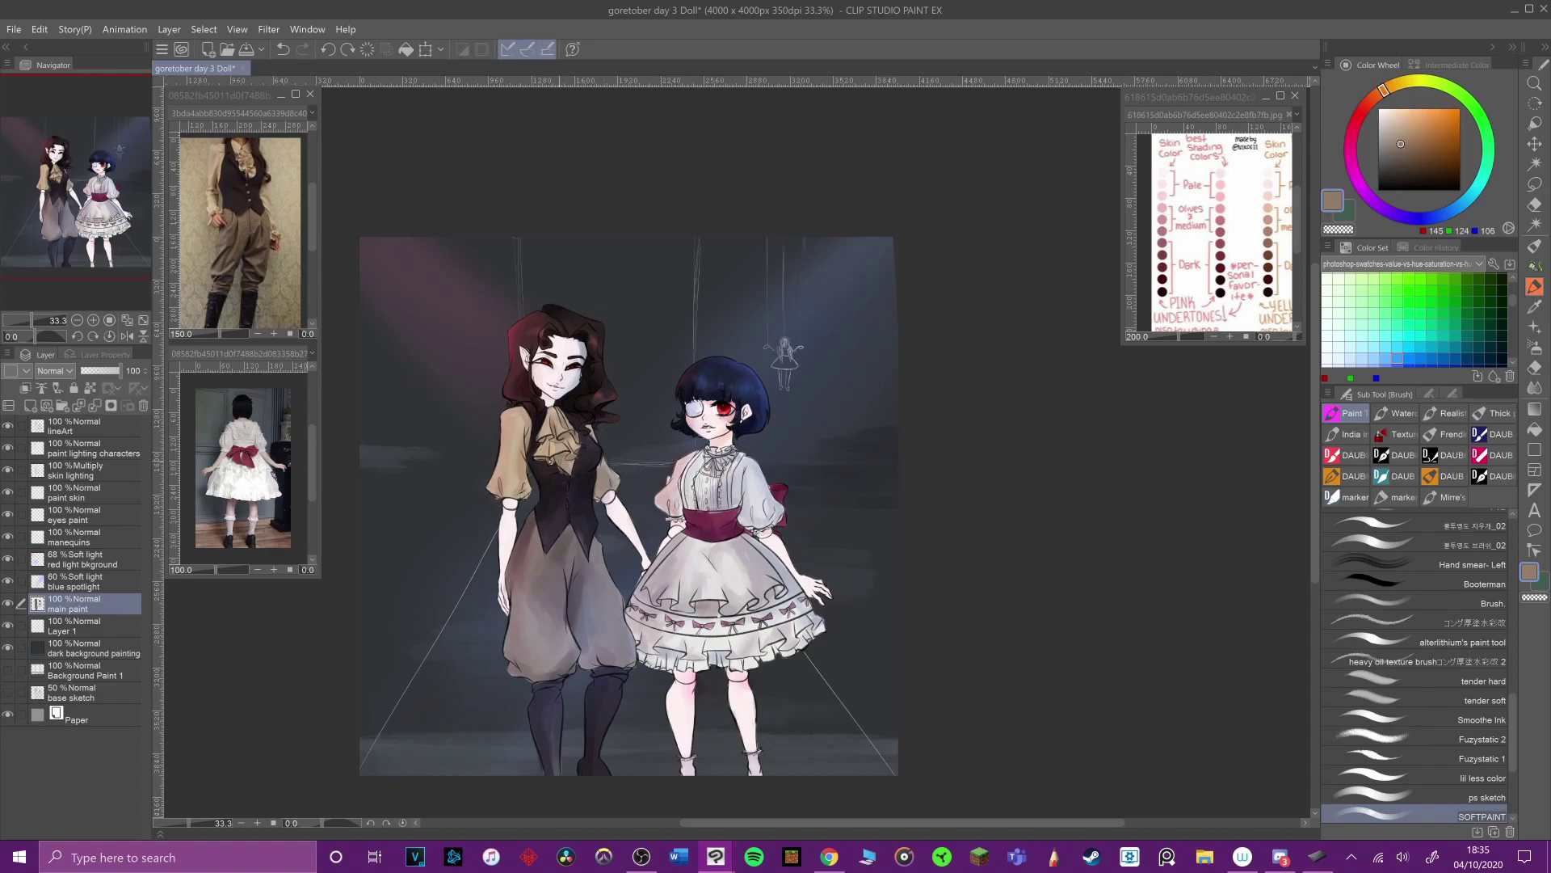
alt+click(805, 441)
scroll(814, 454, up, 2)
drag(681, 471, 712, 478)
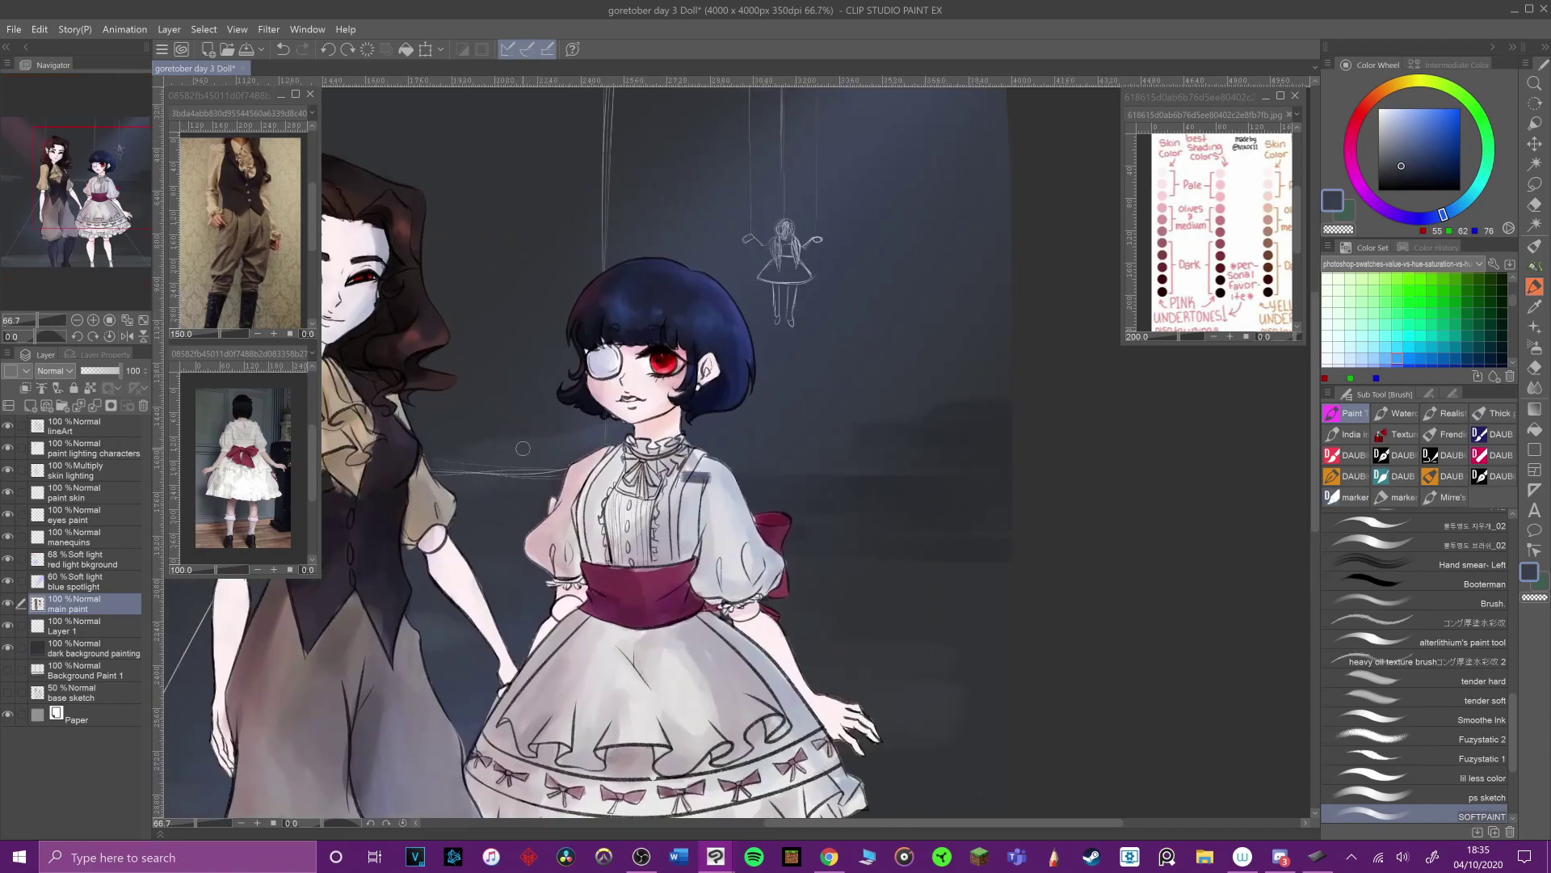
drag(809, 558, 833, 591)
click(92, 480)
click(97, 494)
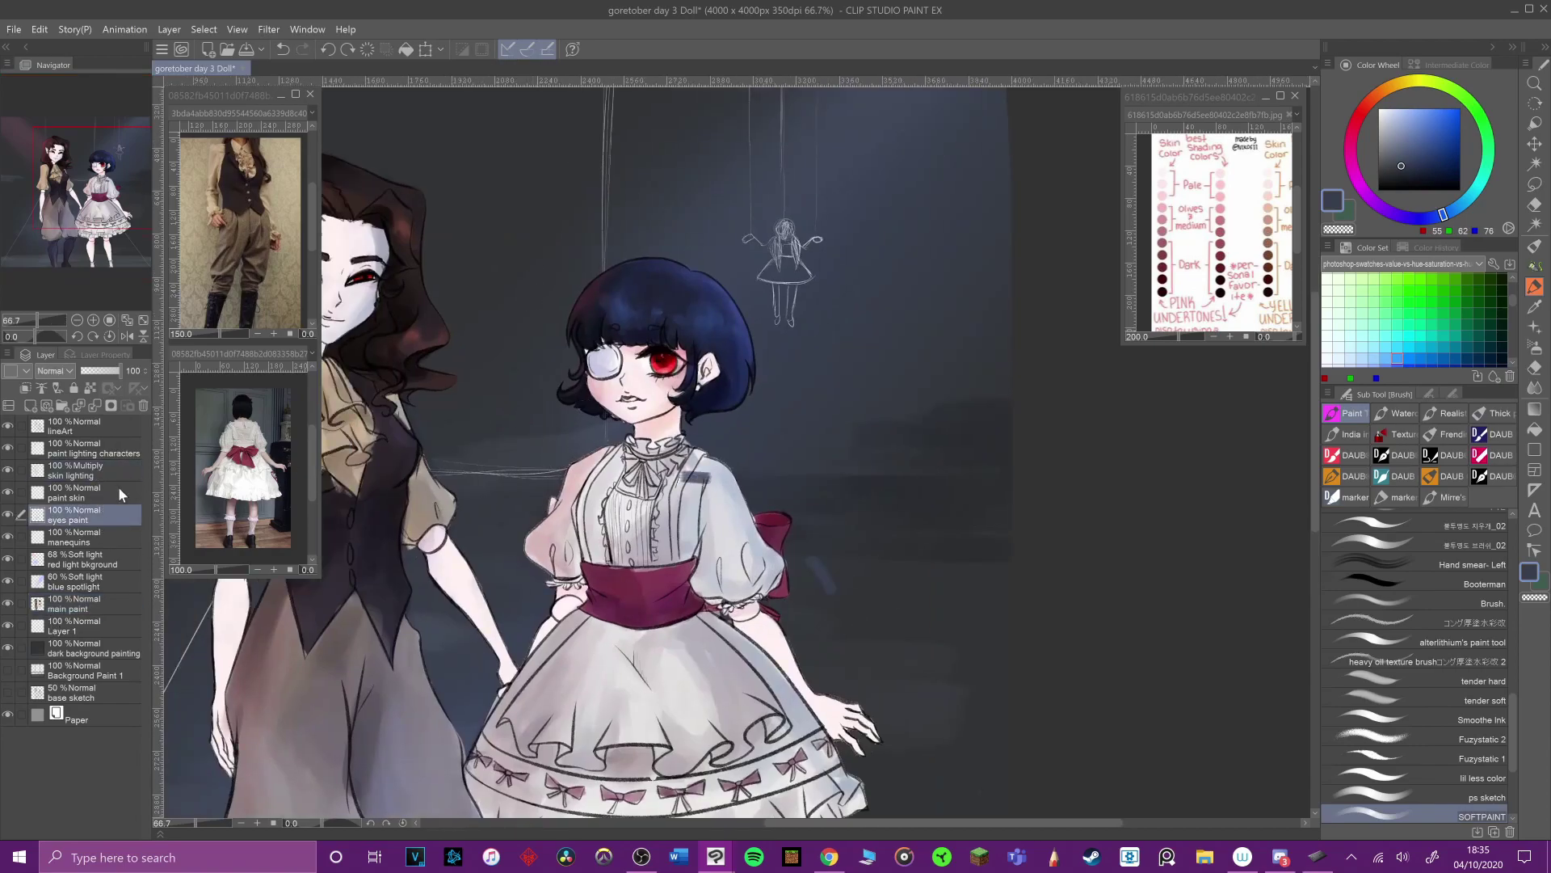
click(90, 604)
drag(616, 436, 611, 420)
key(ctrl+z)
mouse_move(713, 457)
mouse_down()
mouse_move(729, 459)
mouse_move(671, 559)
mouse_move(672, 532)
mouse_up()
key(ctrl+z)
alt+click(646, 572)
alt+click(698, 490)
alt+click(657, 573)
key(ctrl+z)
Step: Import the brush material listed just above Piipstachio's Painting Brush into the Paint brush group
scroll(1414, 662, down, 3)
click(1414, 681)
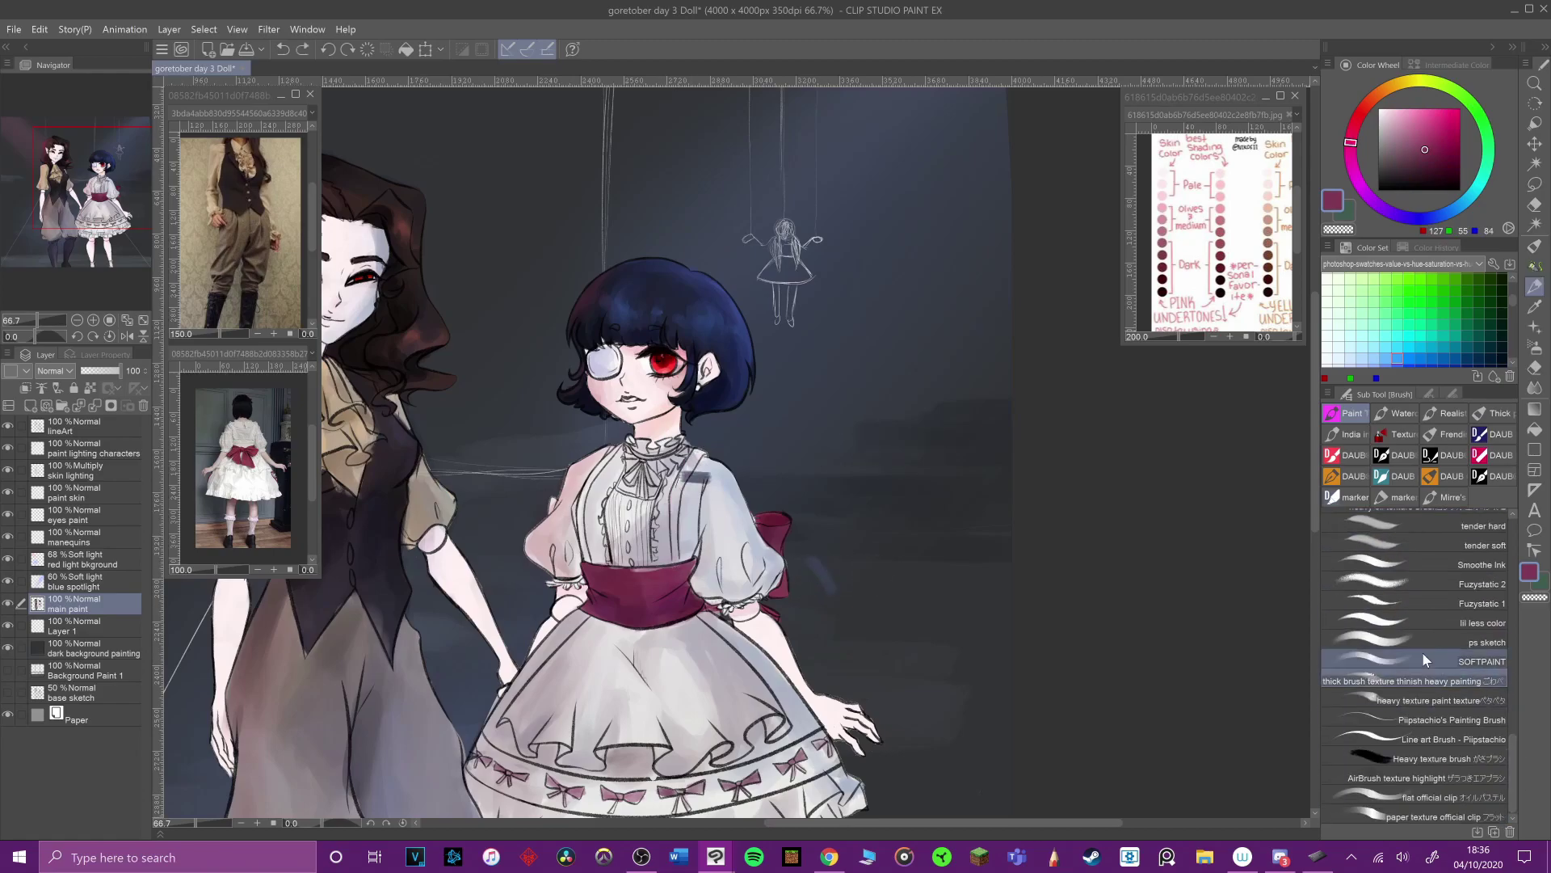
click(1477, 832)
click(561, 469)
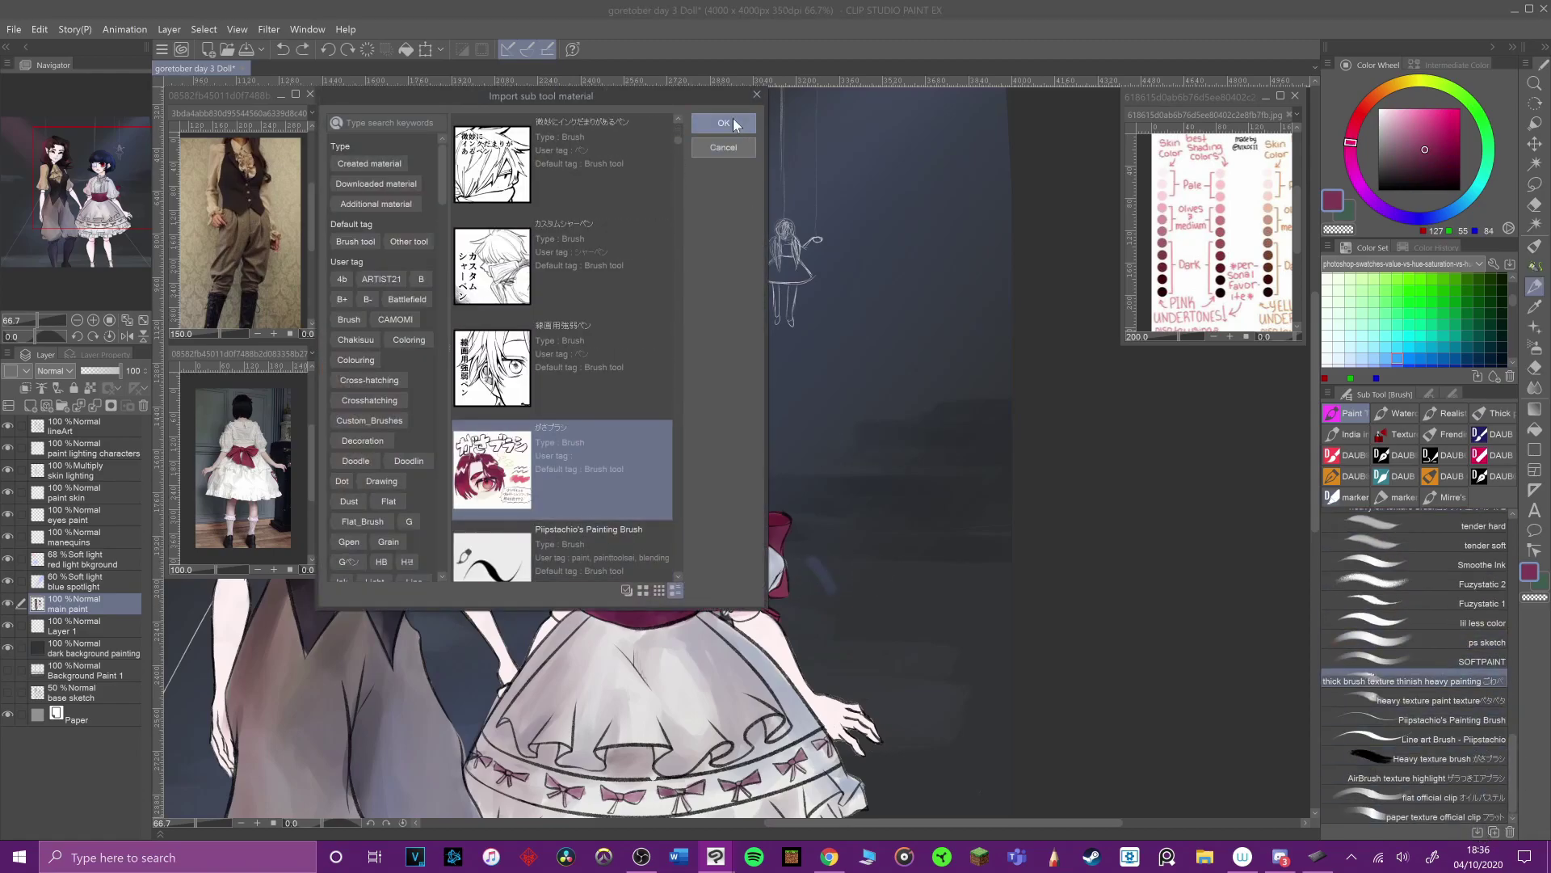
click(723, 124)
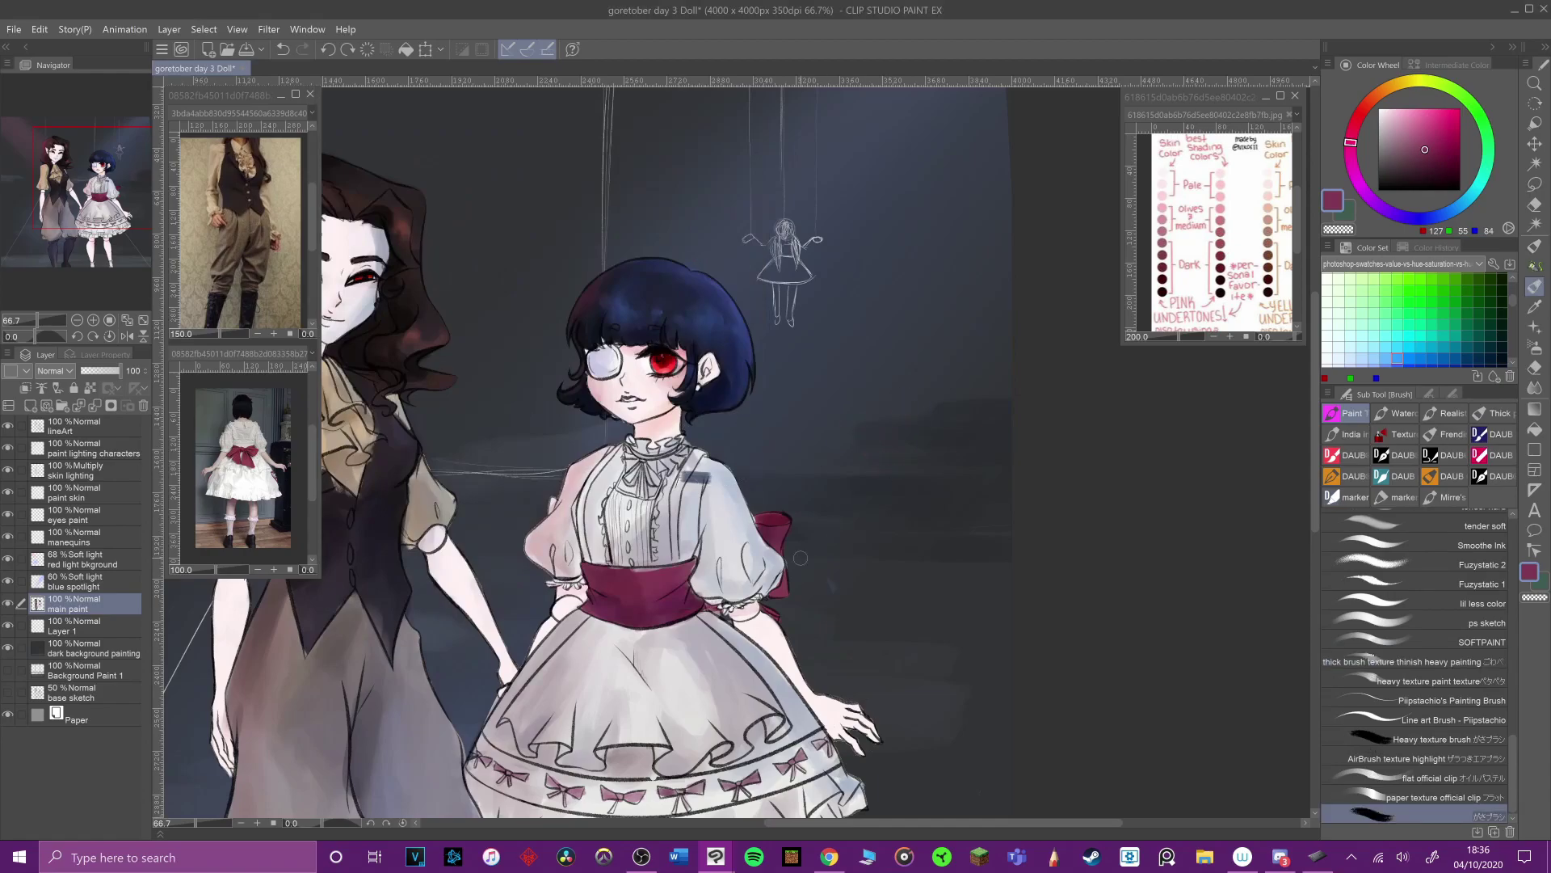
Step: Cover the stray dark mark on the blouse shoulder with the sampled blouse colour, sample the sash's crimson and save the drawing
alt+click(713, 487)
drag(708, 472, 692, 484)
alt+click(642, 572)
click(14, 30)
click(47, 135)
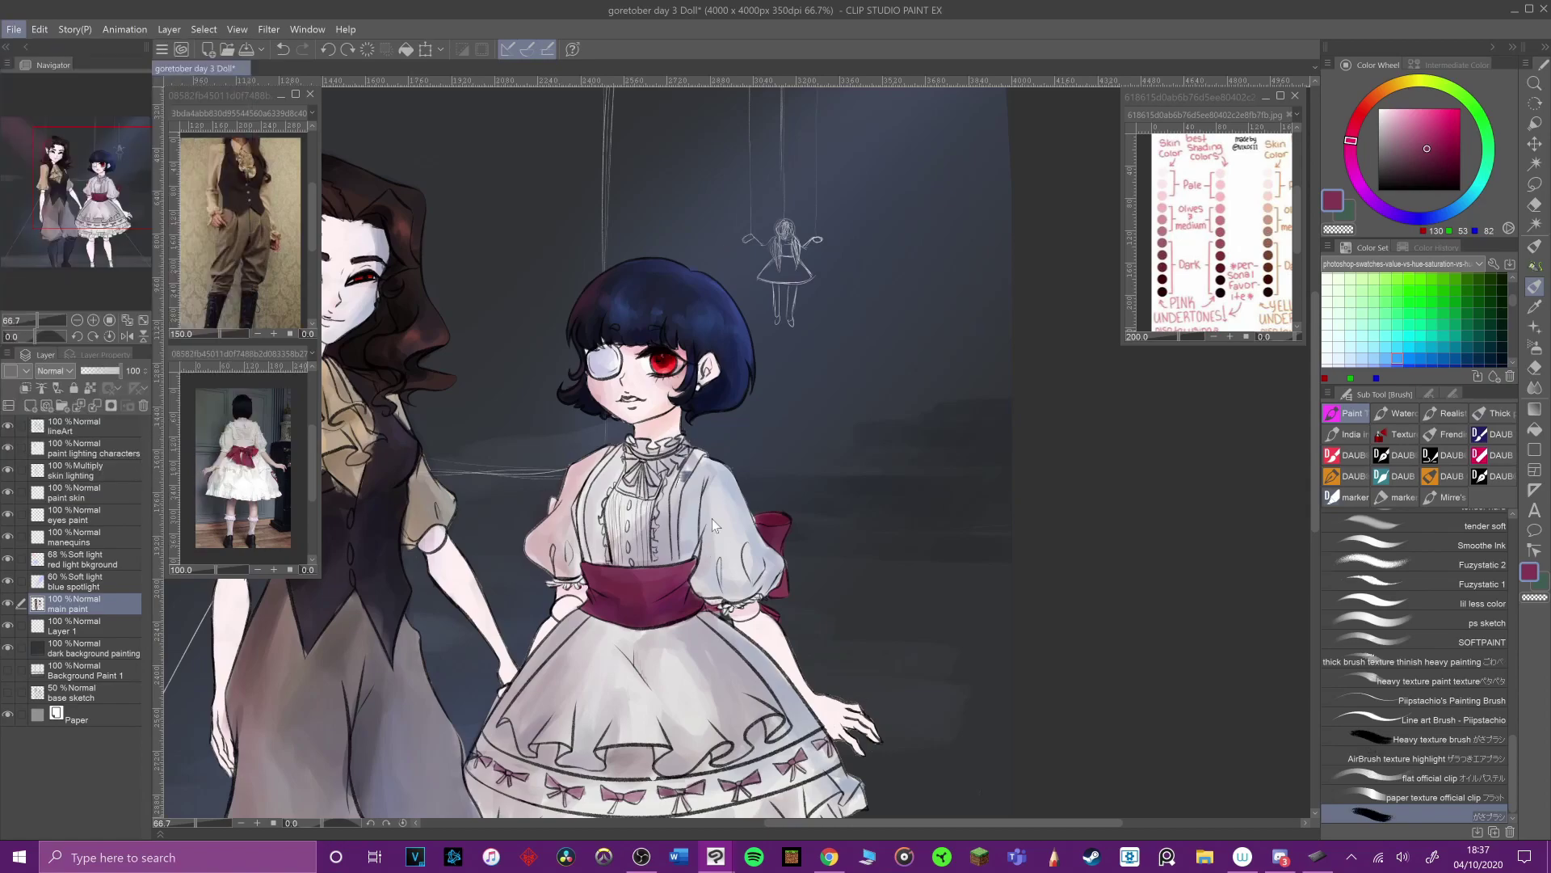
key(ctrl+s)
Step: Paint two crimson suspender straps from the sash over the blouse's shoulders with colours sampled from the sash and back bow
drag(679, 485, 675, 551)
alt+click(677, 570)
drag(674, 500, 700, 449)
alt+click(774, 525)
drag(580, 501, 585, 564)
drag(580, 518, 619, 450)
drag(601, 464, 583, 501)
Step: Paint the smaller character's neck ribbon and collar band in a brighter crimson with a smaller brush
click(1350, 142)
drag(1430, 150, 1432, 140)
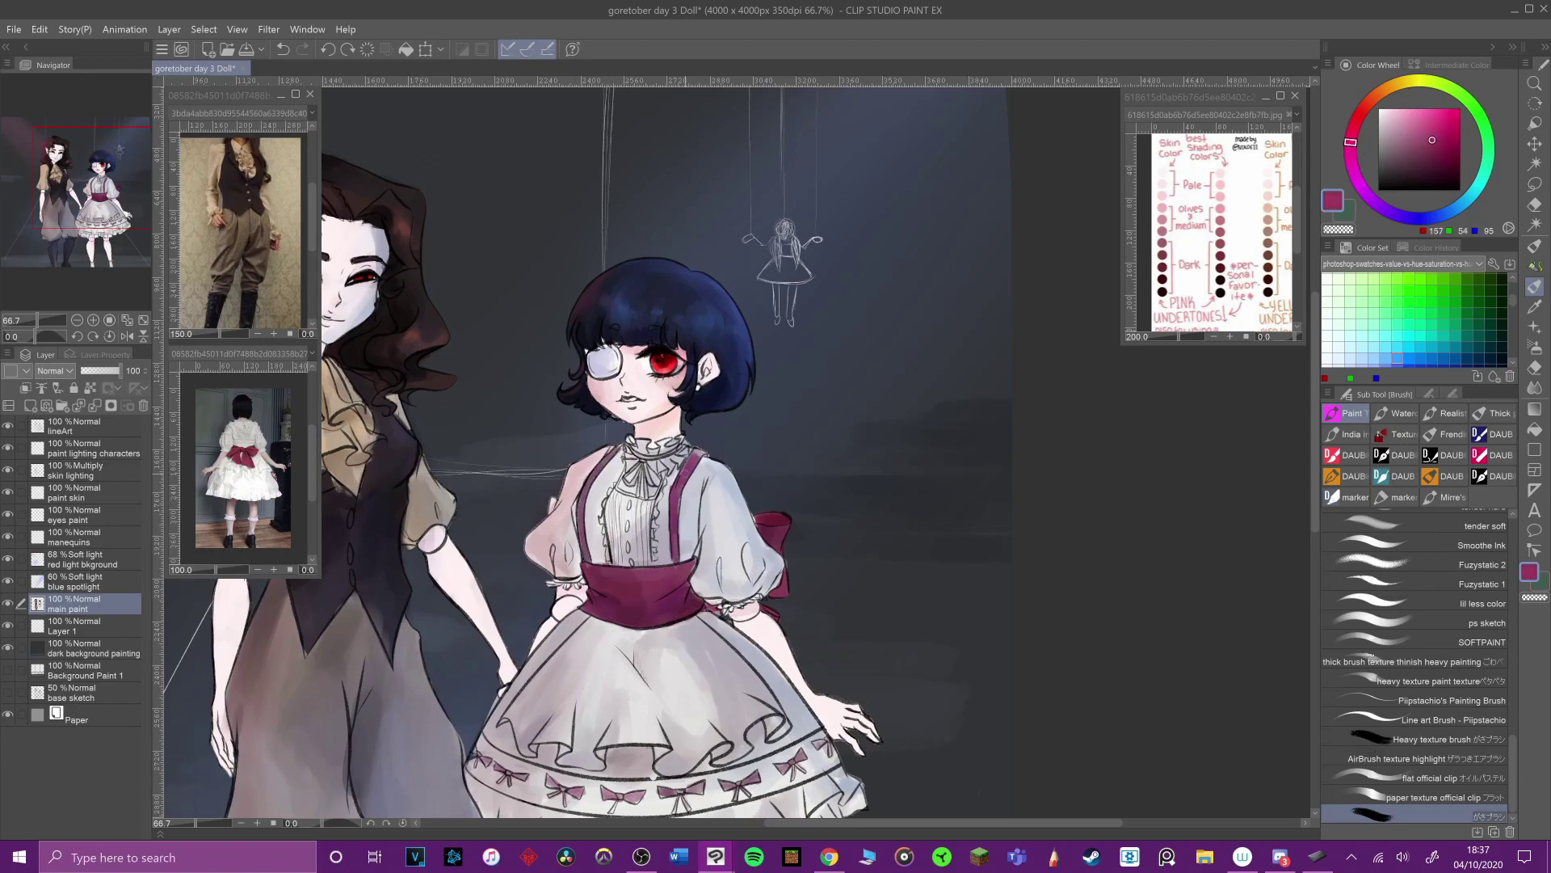
key(ctrl+z)
key(bracketleft)
mouse_move(644, 463)
mouse_down()
mouse_move(654, 483)
mouse_move(638, 495)
mouse_up()
mouse_move(643, 465)
mouse_down()
mouse_move(645, 497)
mouse_move(632, 473)
mouse_up()
mouse_move(631, 448)
mouse_down()
mouse_move(655, 461)
mouse_move(683, 445)
mouse_up()
Step: Sample tones around the ribbon and collar and shade the collar ruffle with a greyish lavender
alt+click(656, 464)
alt+click(649, 466)
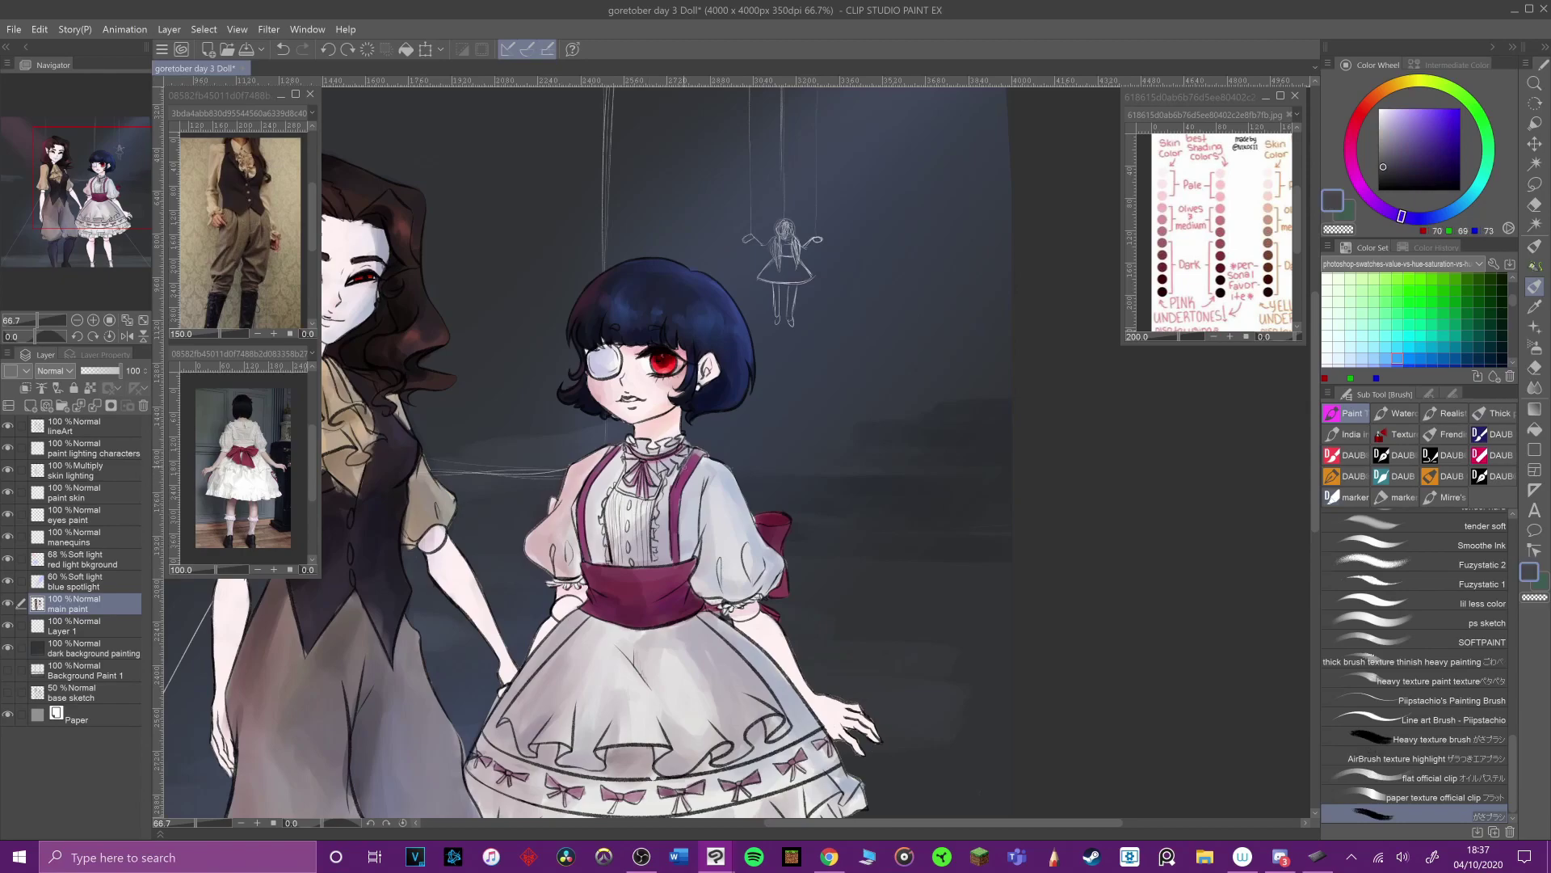
alt+click(644, 477)
alt+click(639, 484)
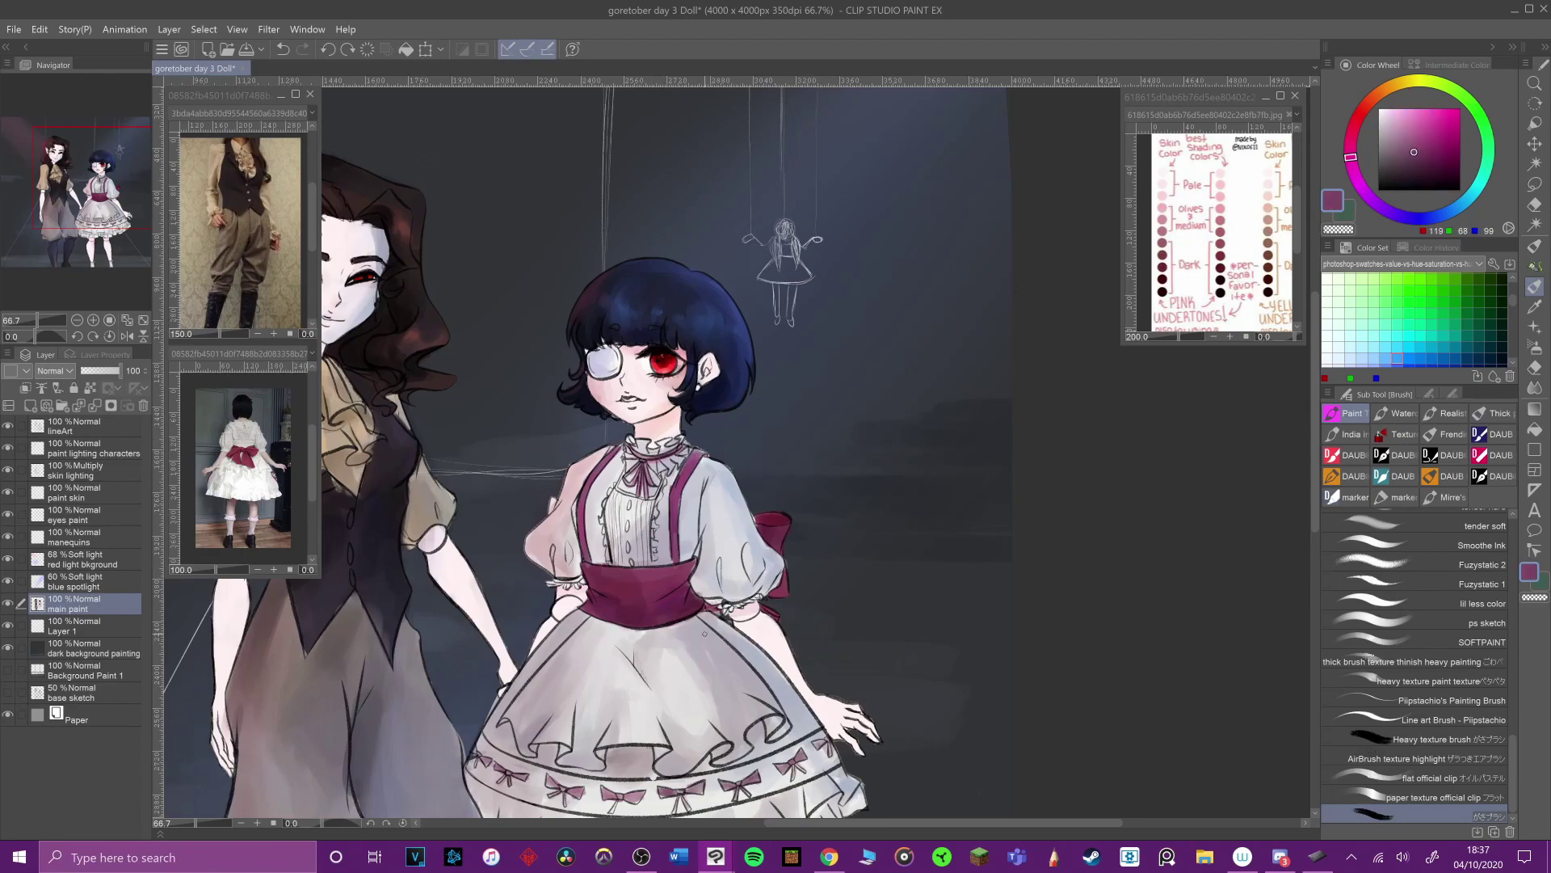
alt+click(647, 445)
alt+click(707, 389)
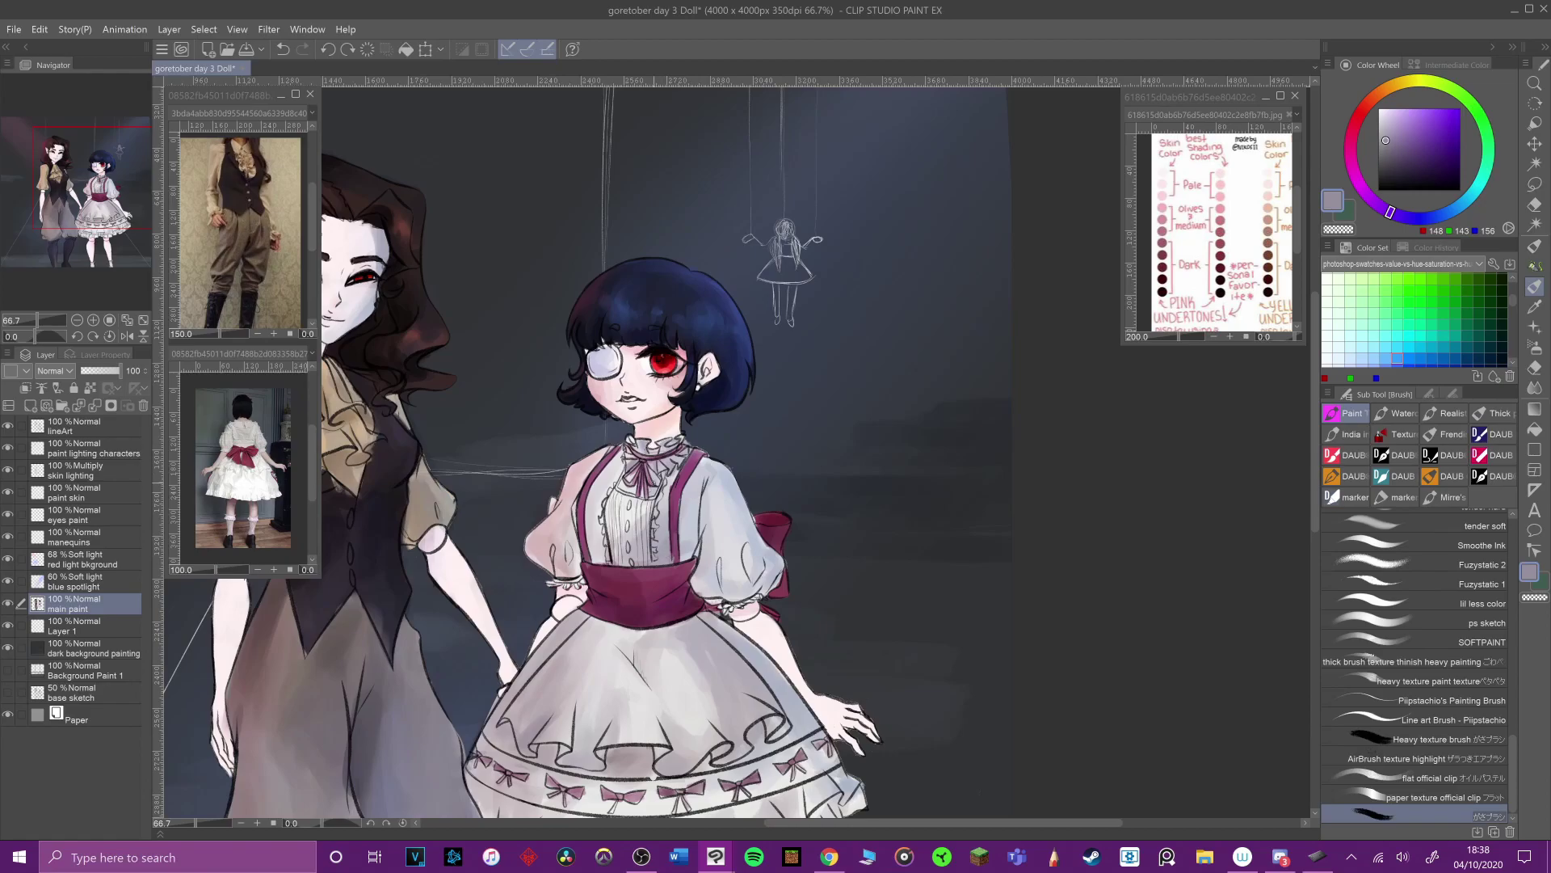
drag(630, 438, 635, 447)
scroll(737, 452, down, 2)
alt+click(685, 682)
alt+click(686, 675)
click(85, 492)
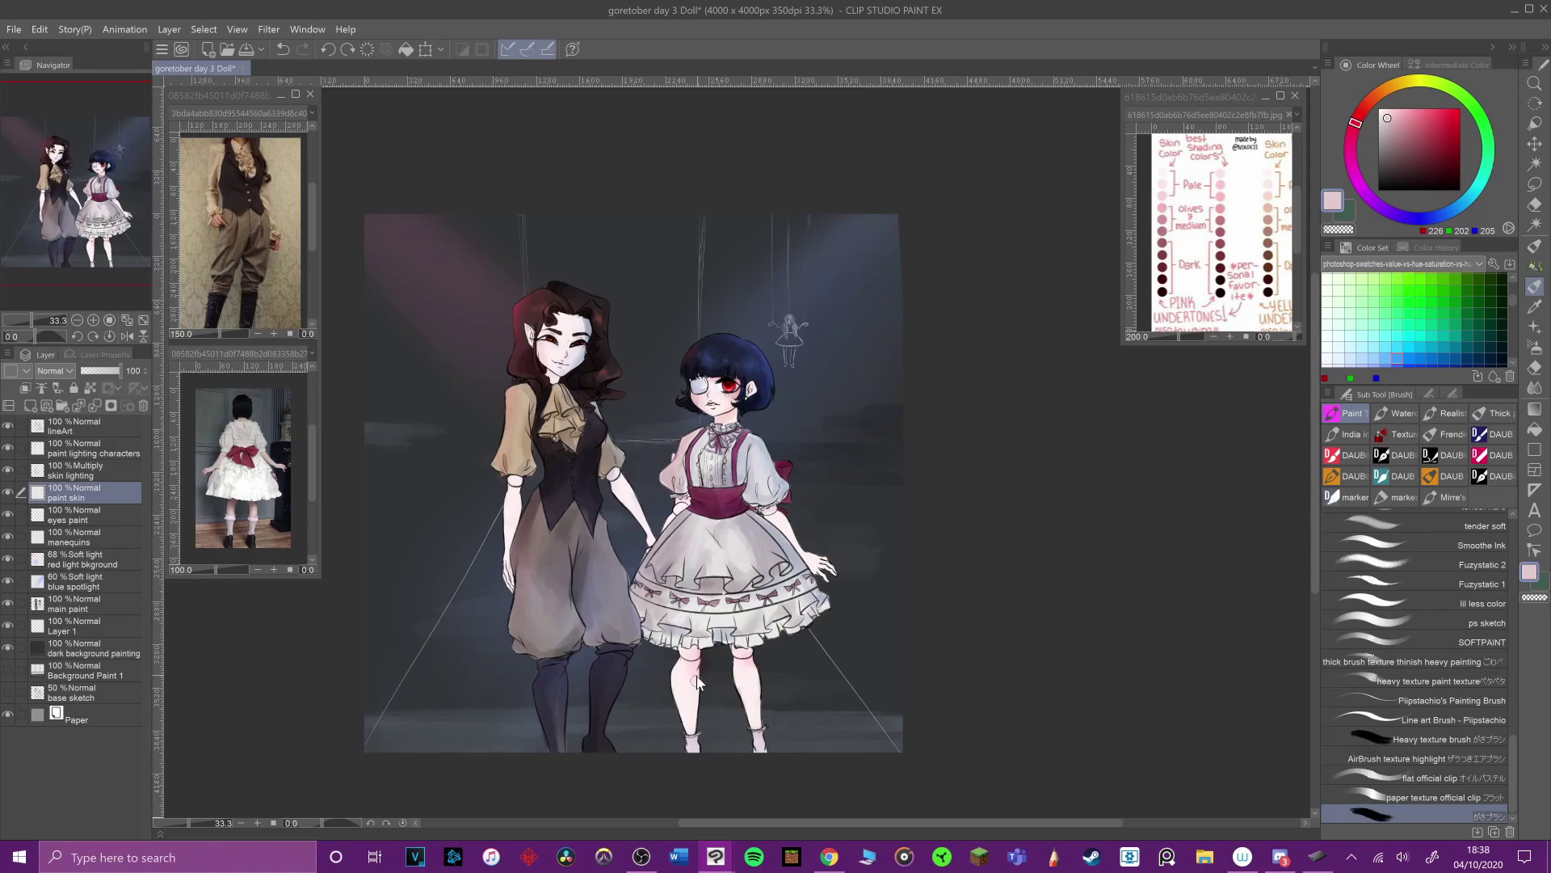
drag(750, 659, 758, 692)
key(ctrl+z)
key(ctrl+z)
drag(1054, 576, 1059, 566)
drag(817, 556, 823, 565)
key(ctrl+z)
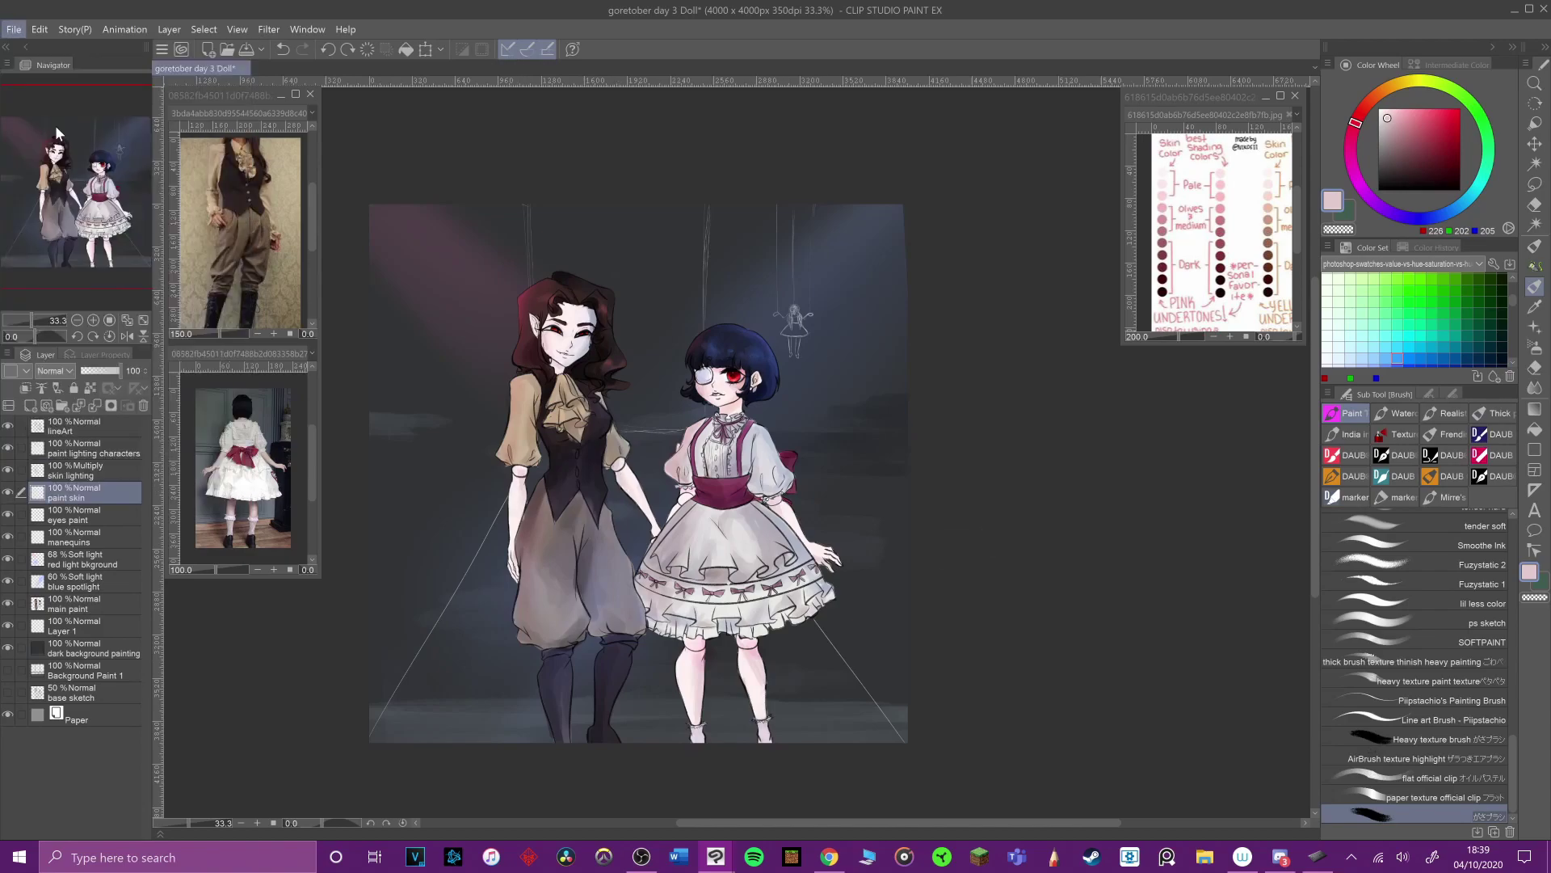
Step: Save the drawing and darken the cravat's folds on the "main paint" layer with browns sampled from the cravat
key(ctrl+s)
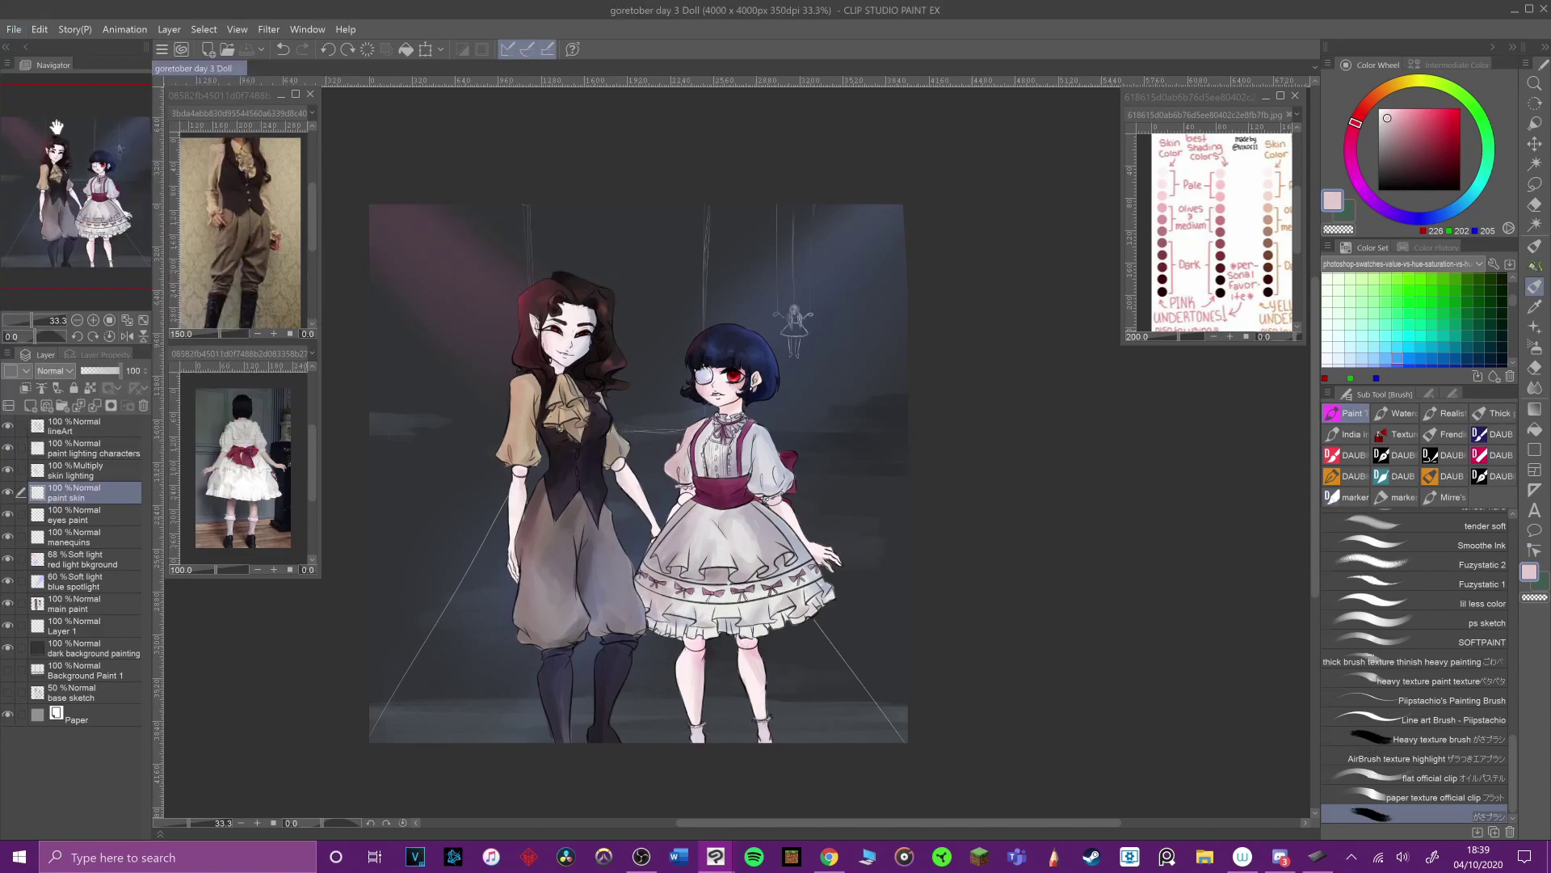
scroll(57, 126, up, 1)
click(99, 606)
alt+click(585, 425)
drag(585, 420, 588, 430)
alt+click(585, 408)
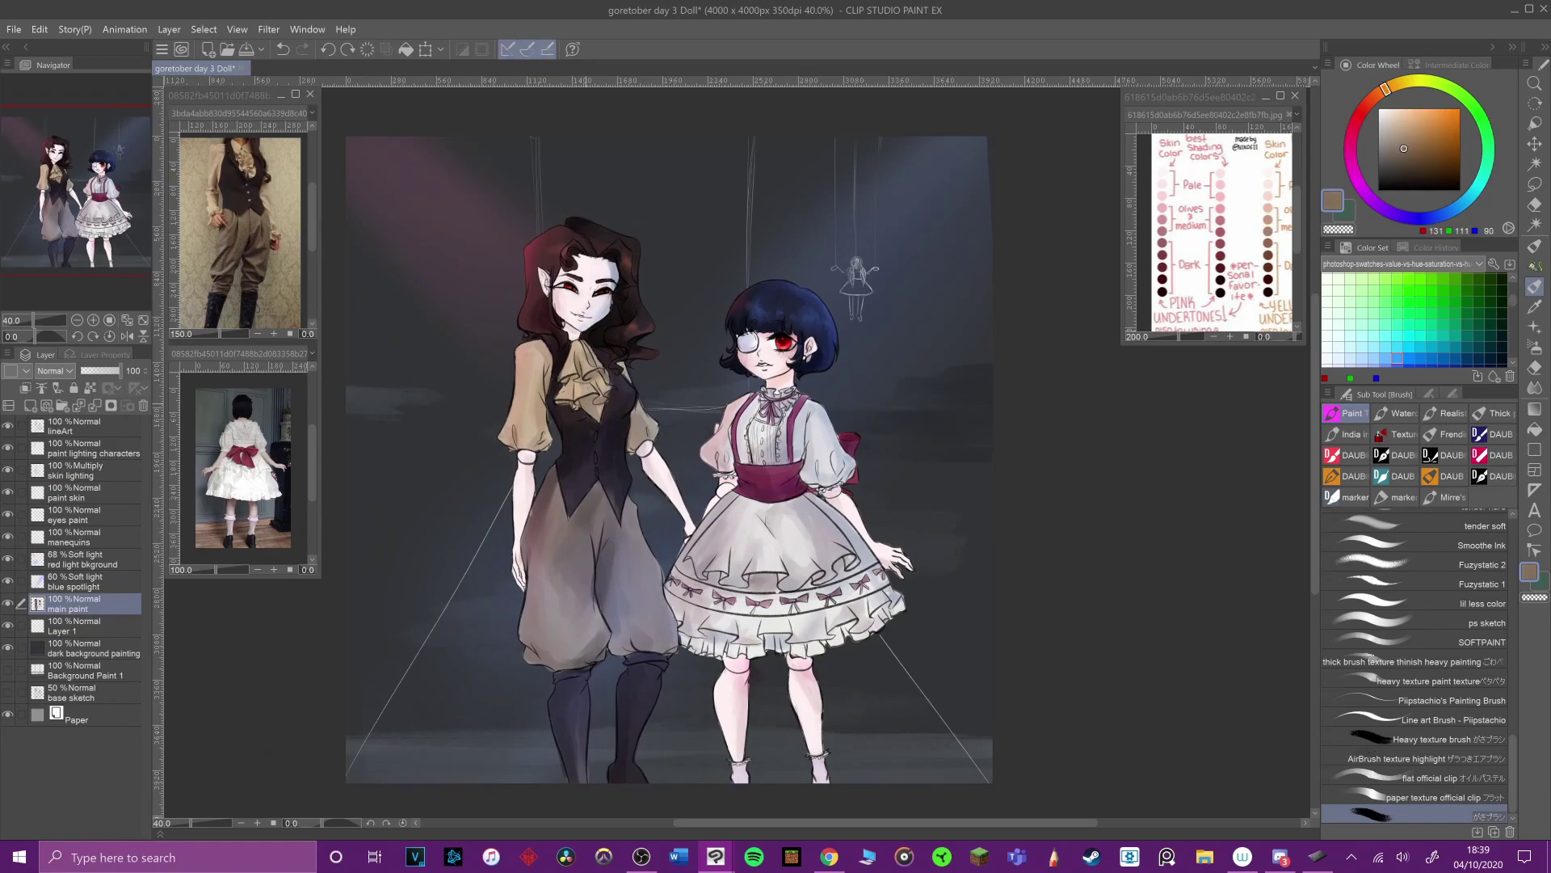
alt+click(583, 399)
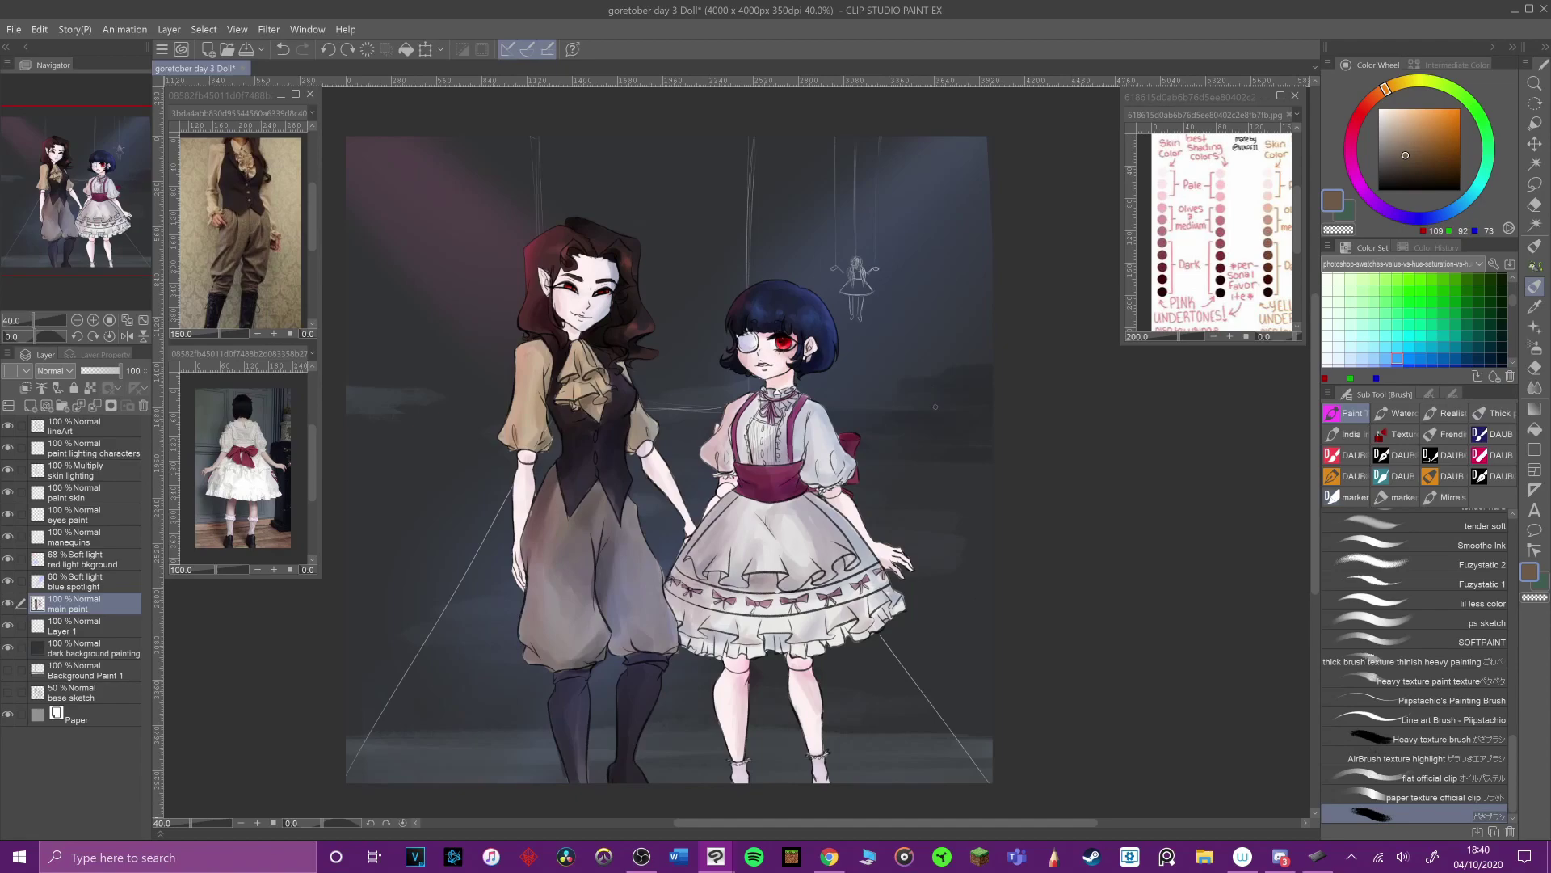
Step: Sample a red from the taller character's hair edge, choose Mirre's Blender for the "paint lighting characters" layer and save the drawing
alt+click(528, 250)
click(99, 450)
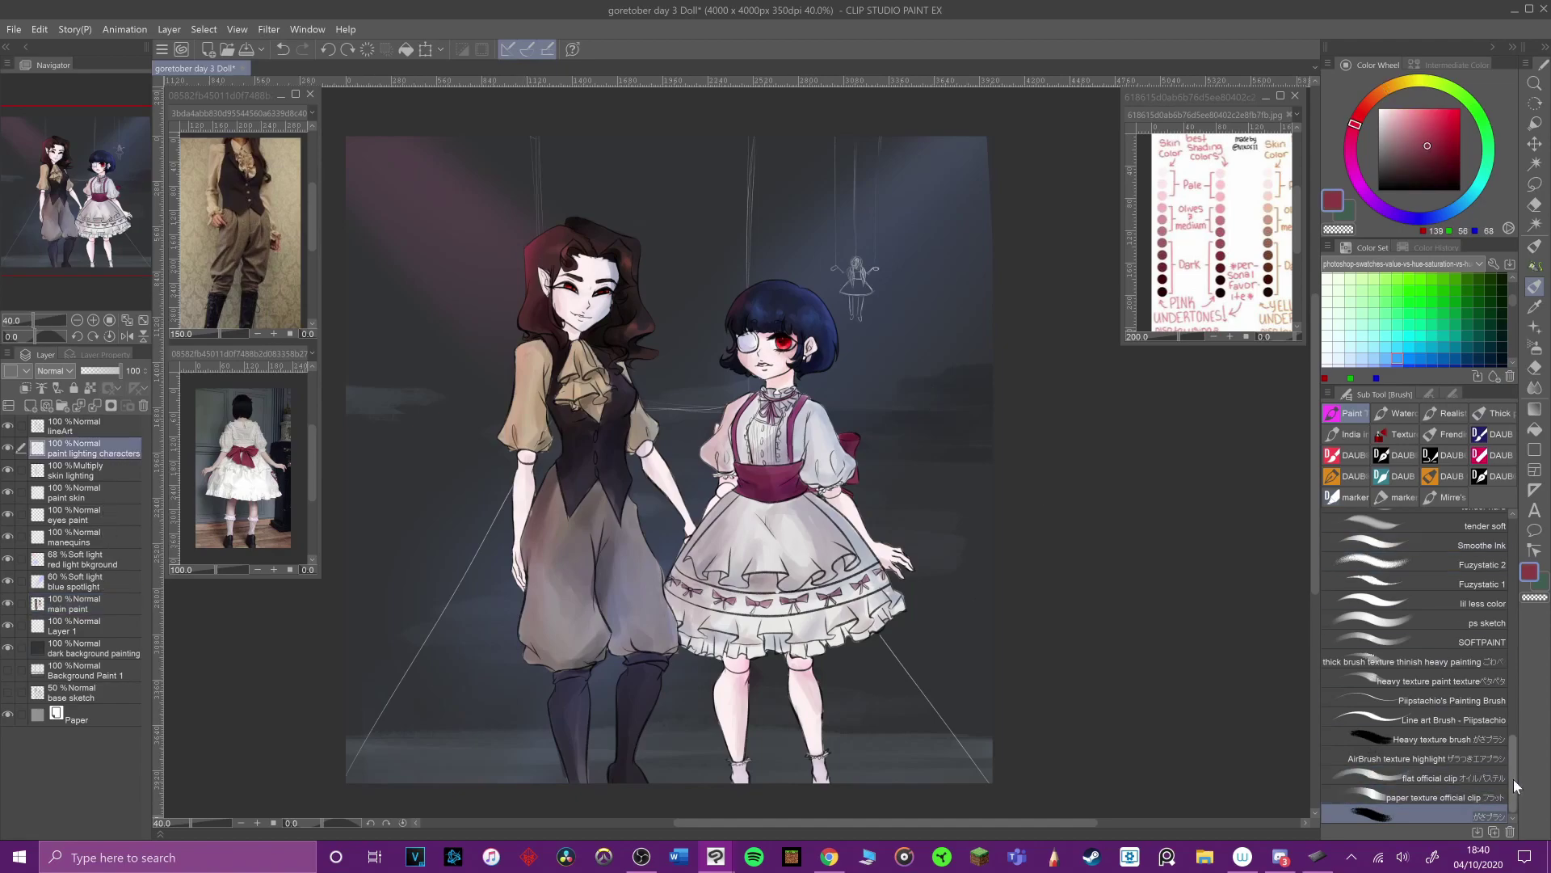
click(1452, 497)
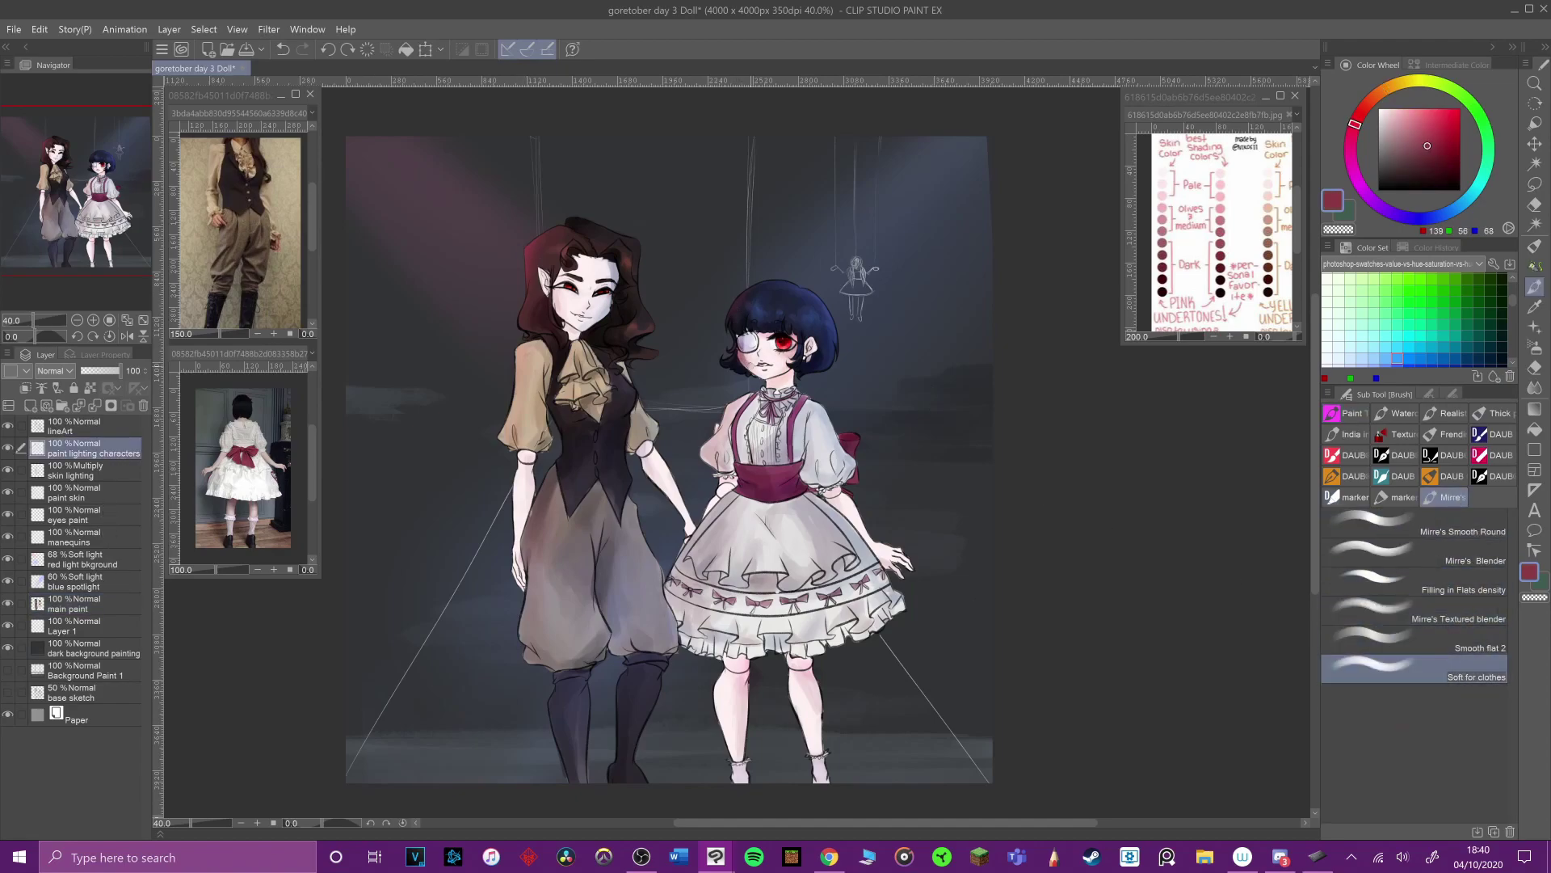
click(1484, 561)
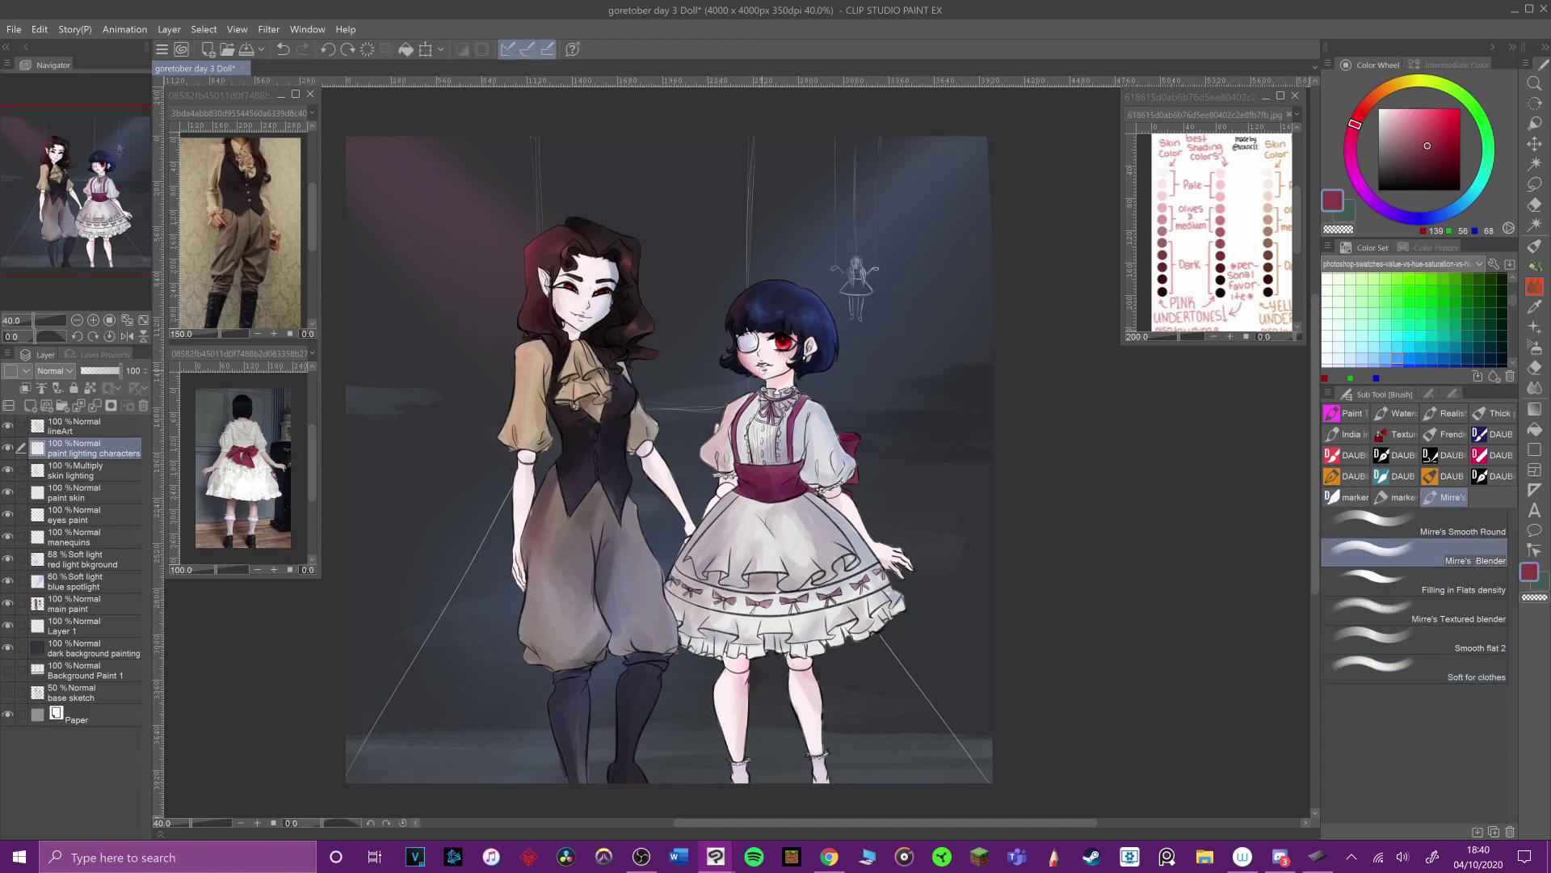
key(ctrl+s)
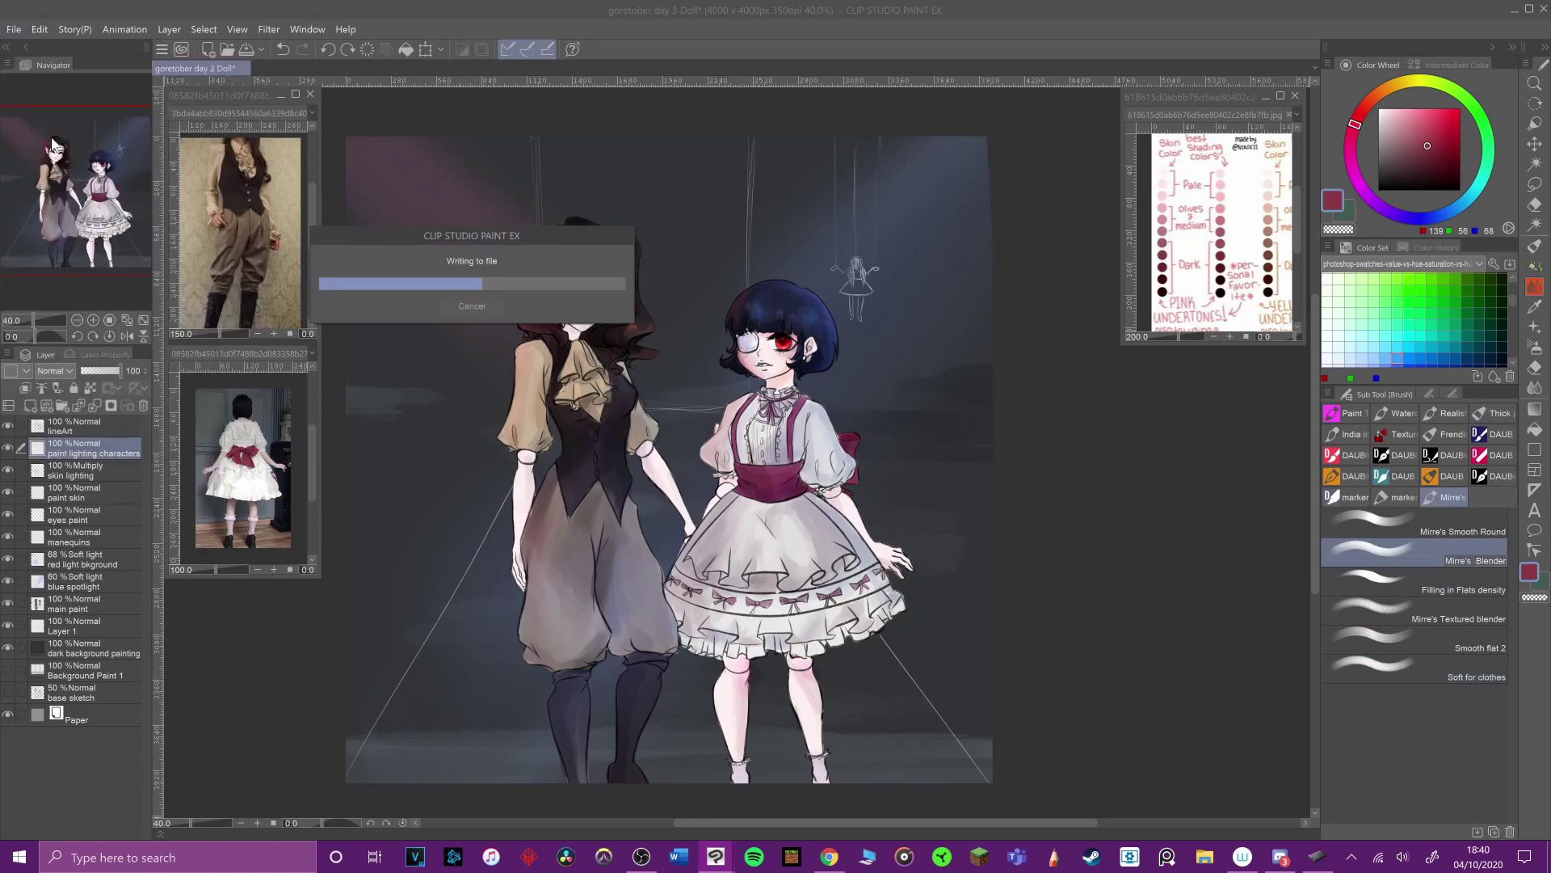
Step: Ready a white Derpy Textured - Low Opacity pen on the "manequins" layer and check the painting without its line art
click(98, 540)
click(1379, 109)
click(1534, 266)
click(947, 533)
click(9, 428)
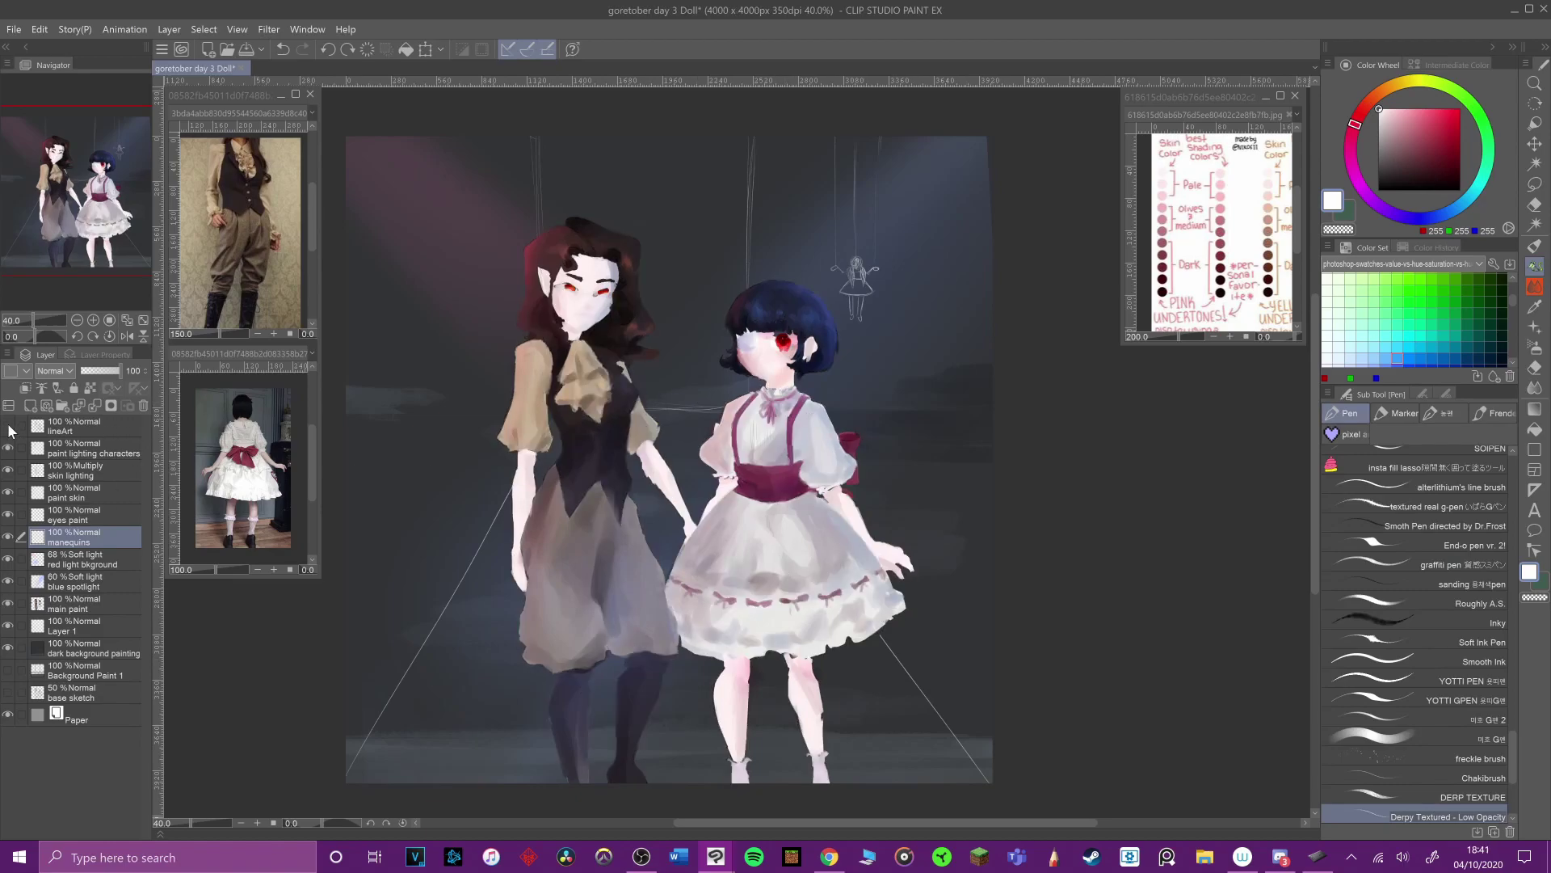
click(9, 428)
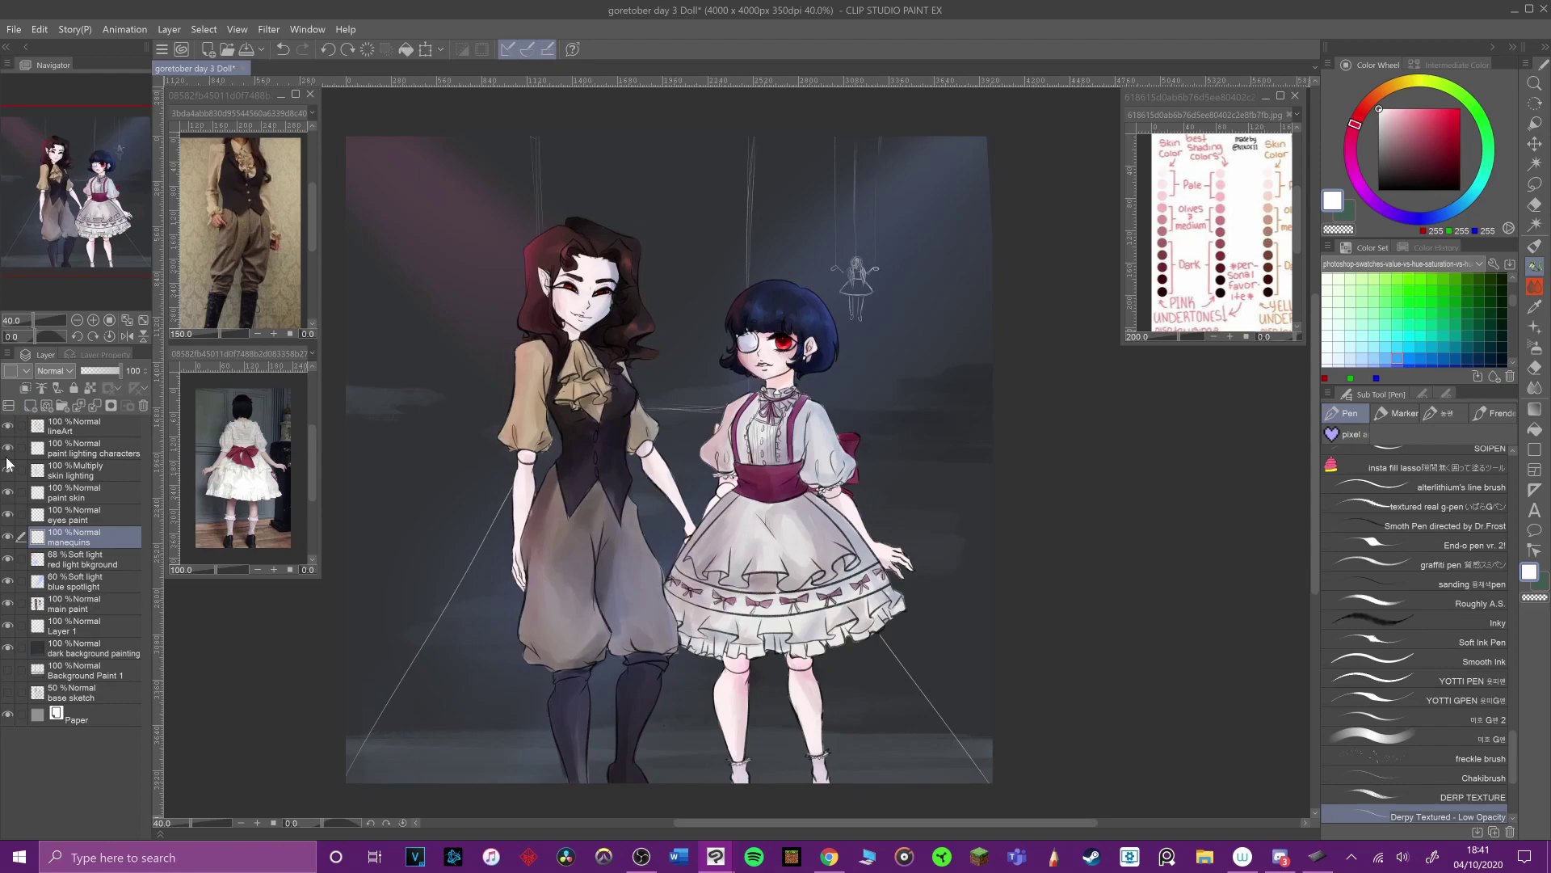
Step: Sketch white horizontal wall lines behind the characters and the start of a ceiling edge in the red-lit upper corner
scroll(671, 279, down, 1)
drag(353, 399, 468, 421)
scroll(458, 399, down, 5)
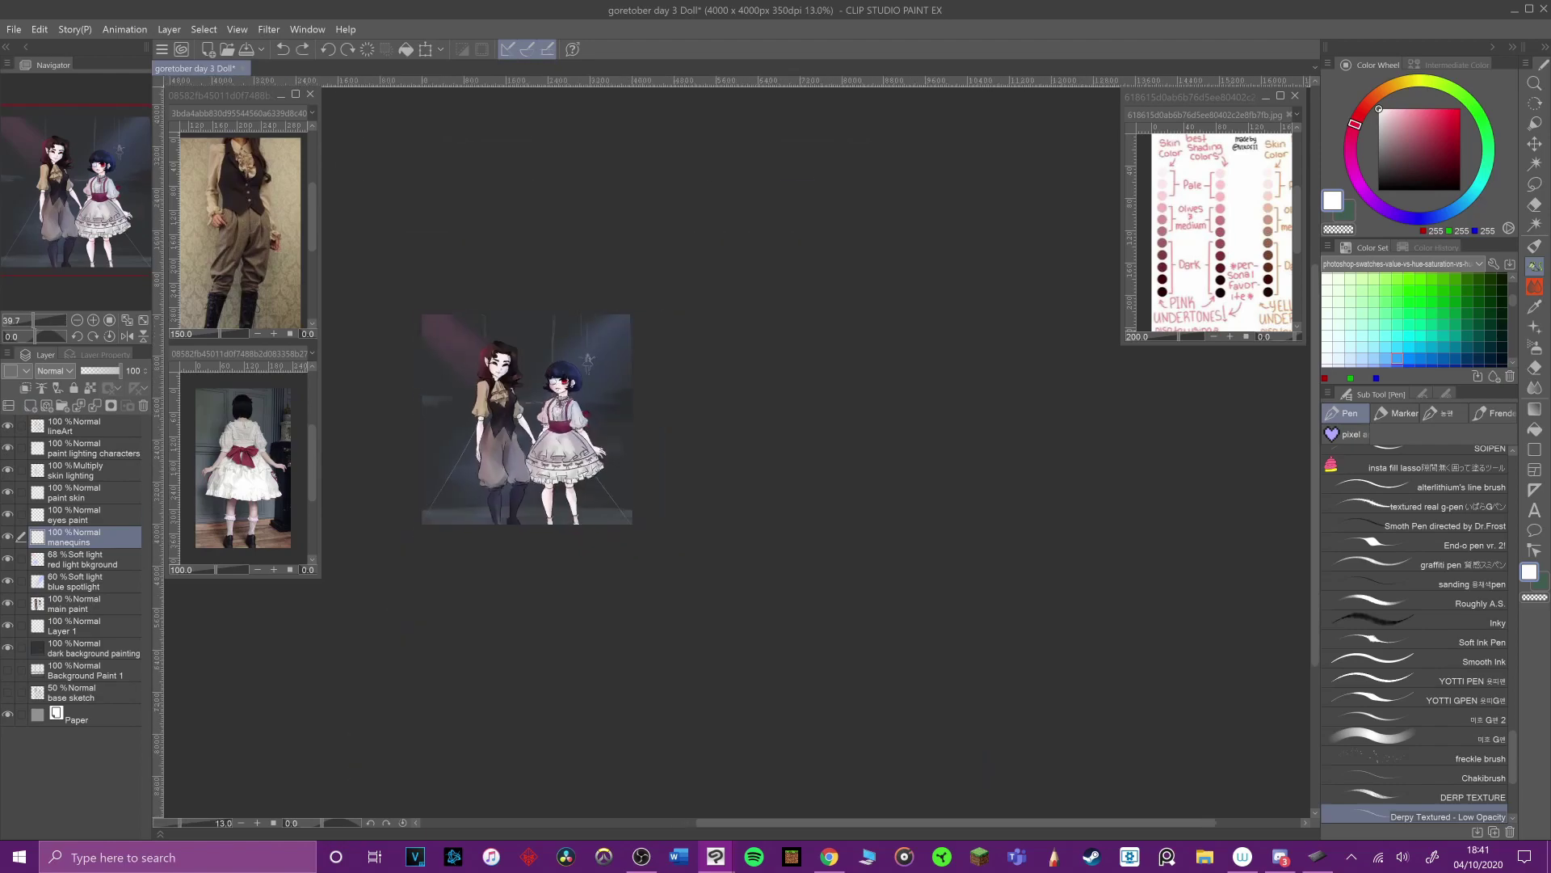
key(ctrl+z)
mouse_move(644, 525)
mouse_down()
mouse_move(643, 569)
mouse_move(734, 507)
mouse_move(786, 641)
mouse_move(782, 384)
mouse_move(823, 358)
mouse_up()
scroll(788, 404, up, 4)
key(ctrl+@)
drag(574, 404, 697, 431)
drag(436, 192, 586, 219)
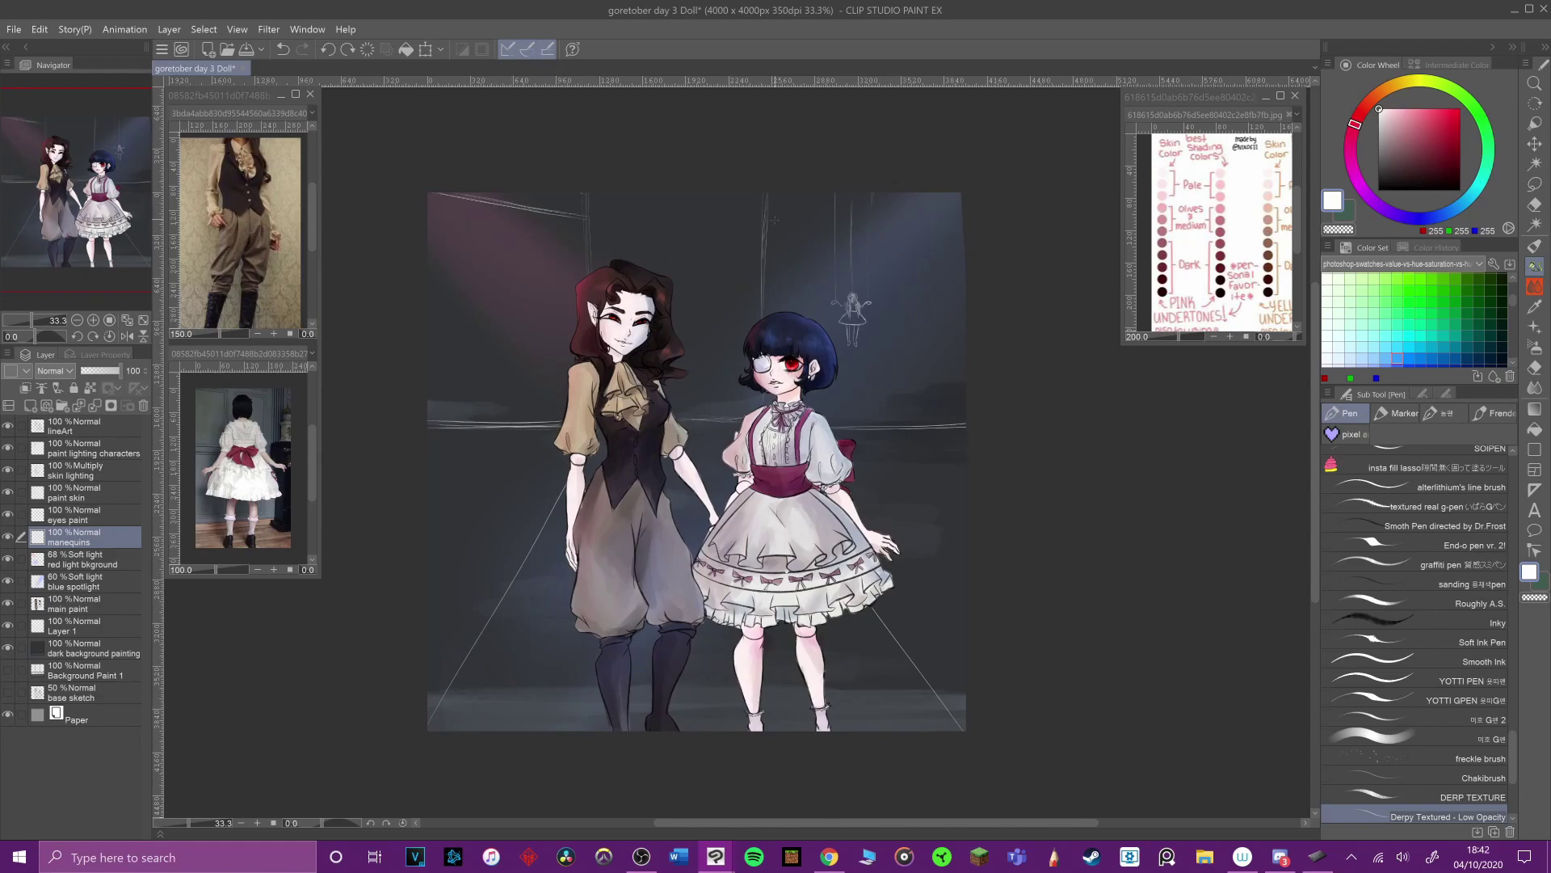
Step: Complete the ceiling edge across the back wall, sketch door frames behind both characters and save the drawing
mouse_move(766, 230)
mouse_down()
mouse_move(765, 194)
mouse_move(856, 192)
mouse_up()
drag(619, 218, 766, 218)
drag(699, 535, 892, 450)
drag(570, 369, 653, 242)
key(ctrl+@)
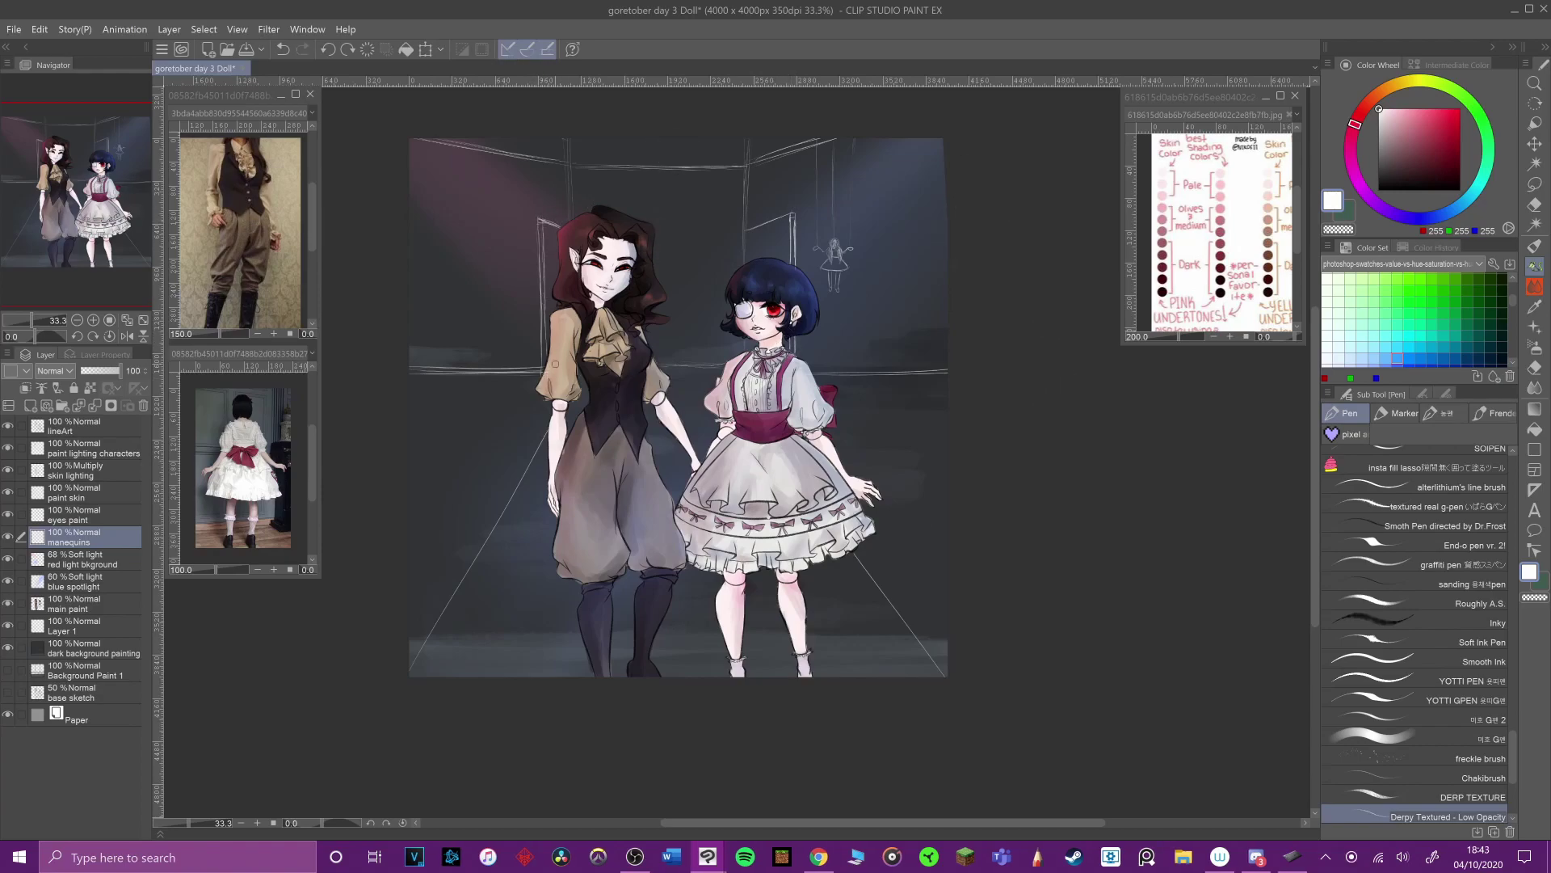
key(ctrl+s)
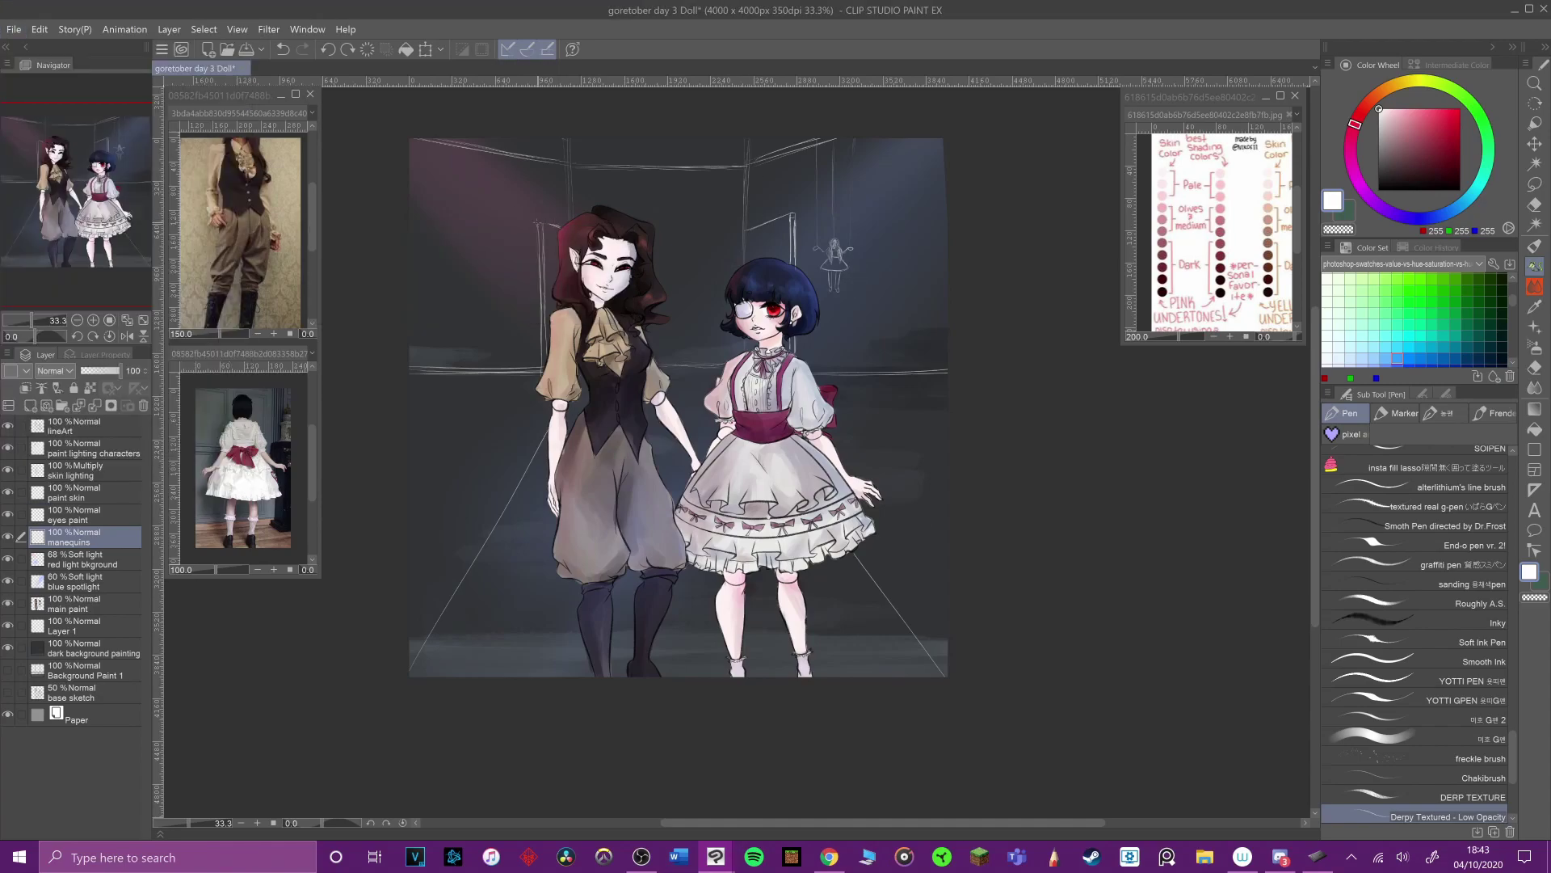
Step: Lasso the small hanging marionette, enlarge it and move it to the right edge of the canvas
click(1535, 184)
drag(812, 134, 879, 135)
click(908, 330)
drag(857, 252, 874, 237)
drag(898, 289, 919, 333)
mouse_move(905, 284)
mouse_down()
mouse_move(909, 235)
mouse_move(927, 277)
mouse_up()
drag(940, 325, 1030, 517)
mouse_move(962, 412)
mouse_down()
mouse_move(945, 281)
mouse_move(949, 373)
mouse_up()
mouse_move(1013, 444)
mouse_down()
mouse_move(1040, 500)
mouse_move(1010, 465)
mouse_move(1001, 396)
mouse_move(1017, 367)
mouse_move(1007, 377)
mouse_up()
mouse_move(967, 340)
mouse_down()
mouse_move(1012, 299)
mouse_move(1057, 399)
mouse_up()
drag(1036, 356, 1035, 294)
click(927, 364)
click(817, 365)
click(1533, 287)
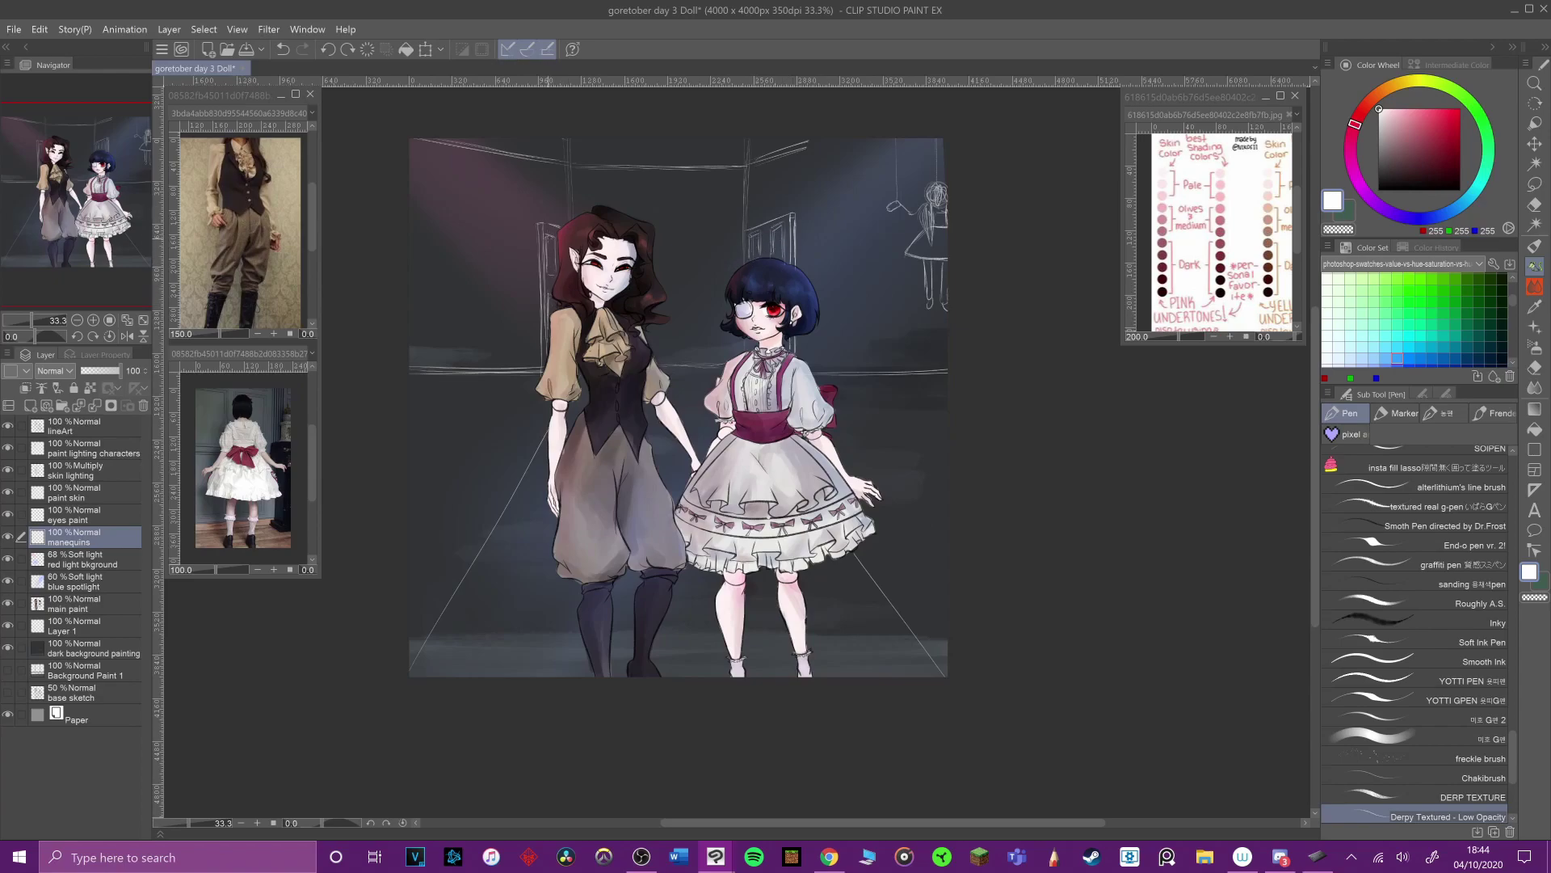
Step: Save the drawing and erase the two diagonal floor perspective lines on either side of the characters
click(14, 29)
click(56, 131)
drag(665, 366, 729, 363)
drag(548, 432, 411, 675)
drag(853, 551, 958, 697)
Step: Sketch a small round shape and scribbled limb at the canvas's left edge and a jagged string beside the hanging marionette
scroll(396, 434, up, 5)
drag(375, 441, 379, 482)
scroll(409, 457, down, 5)
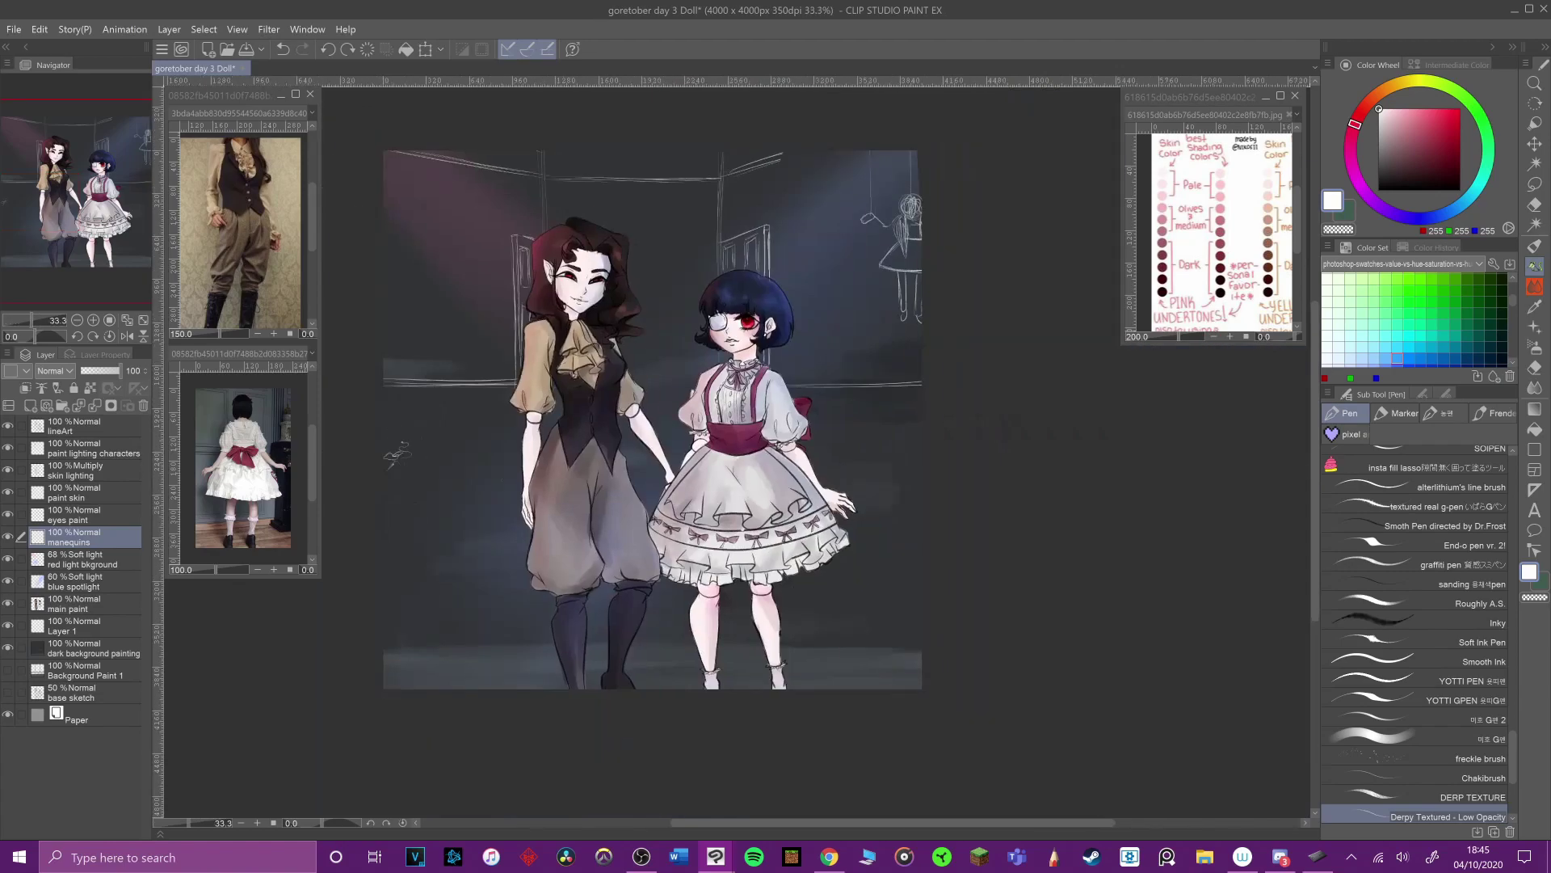
scroll(480, 369, up, 1)
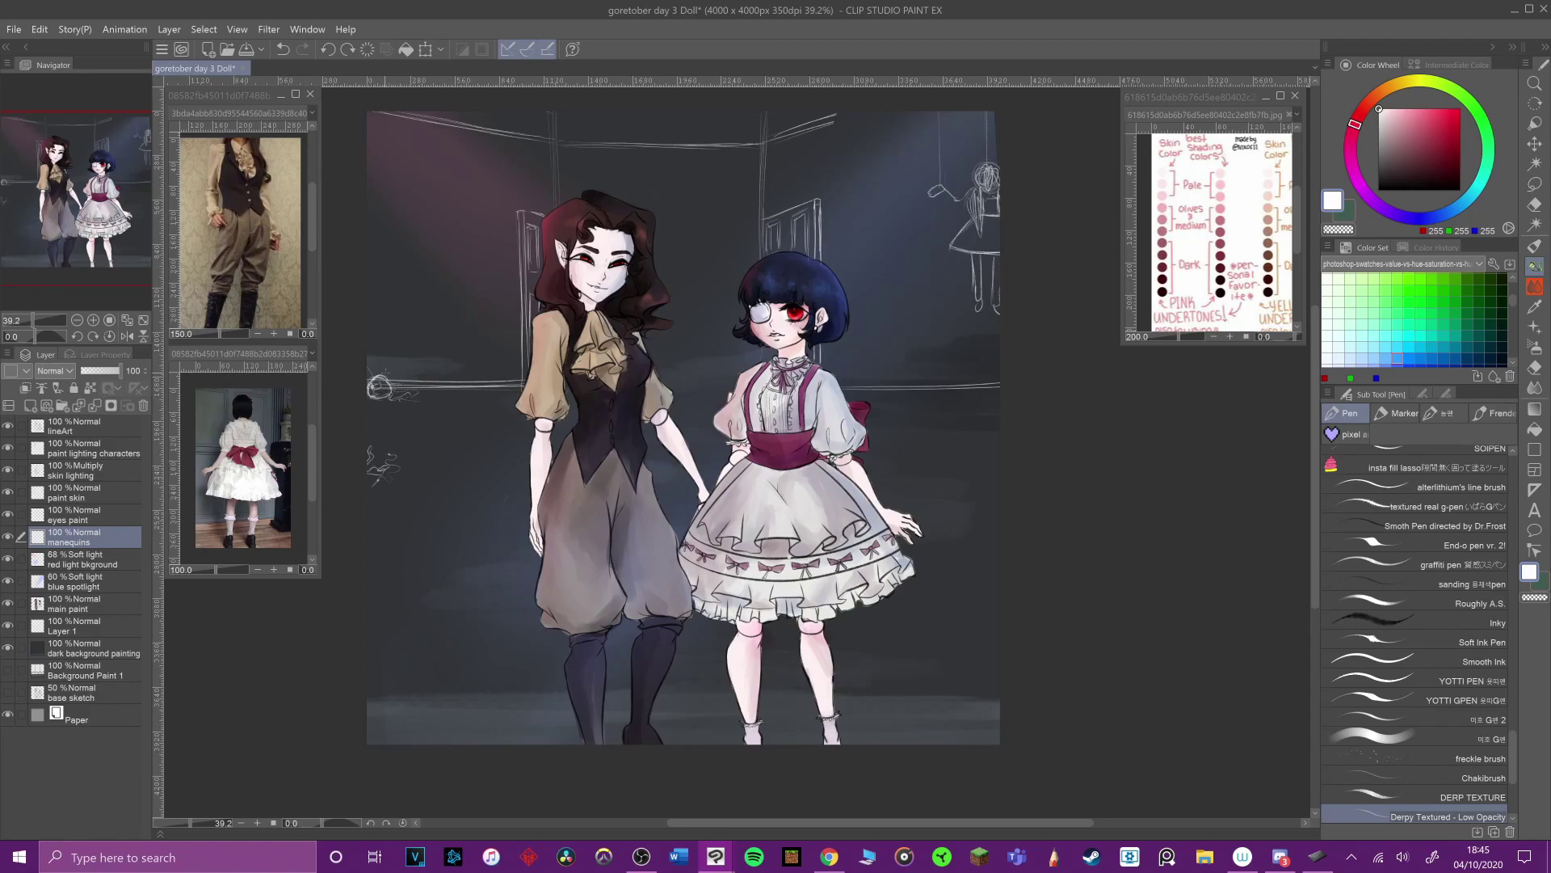
scroll(555, 423, down, 1)
right_click(695, 473)
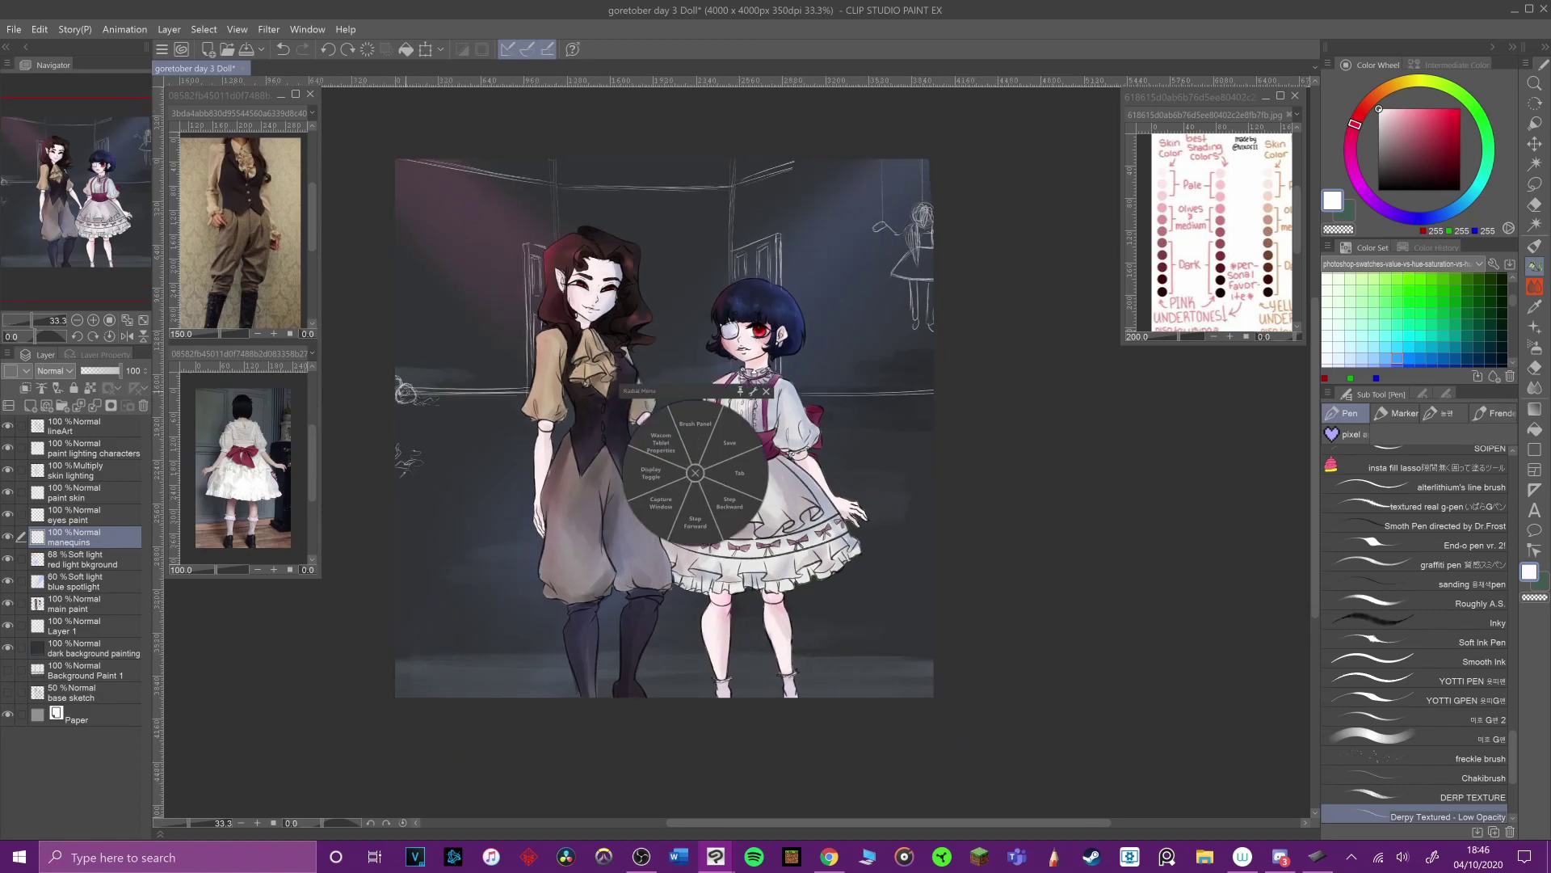
click(695, 473)
scroll(788, 457, up, 1)
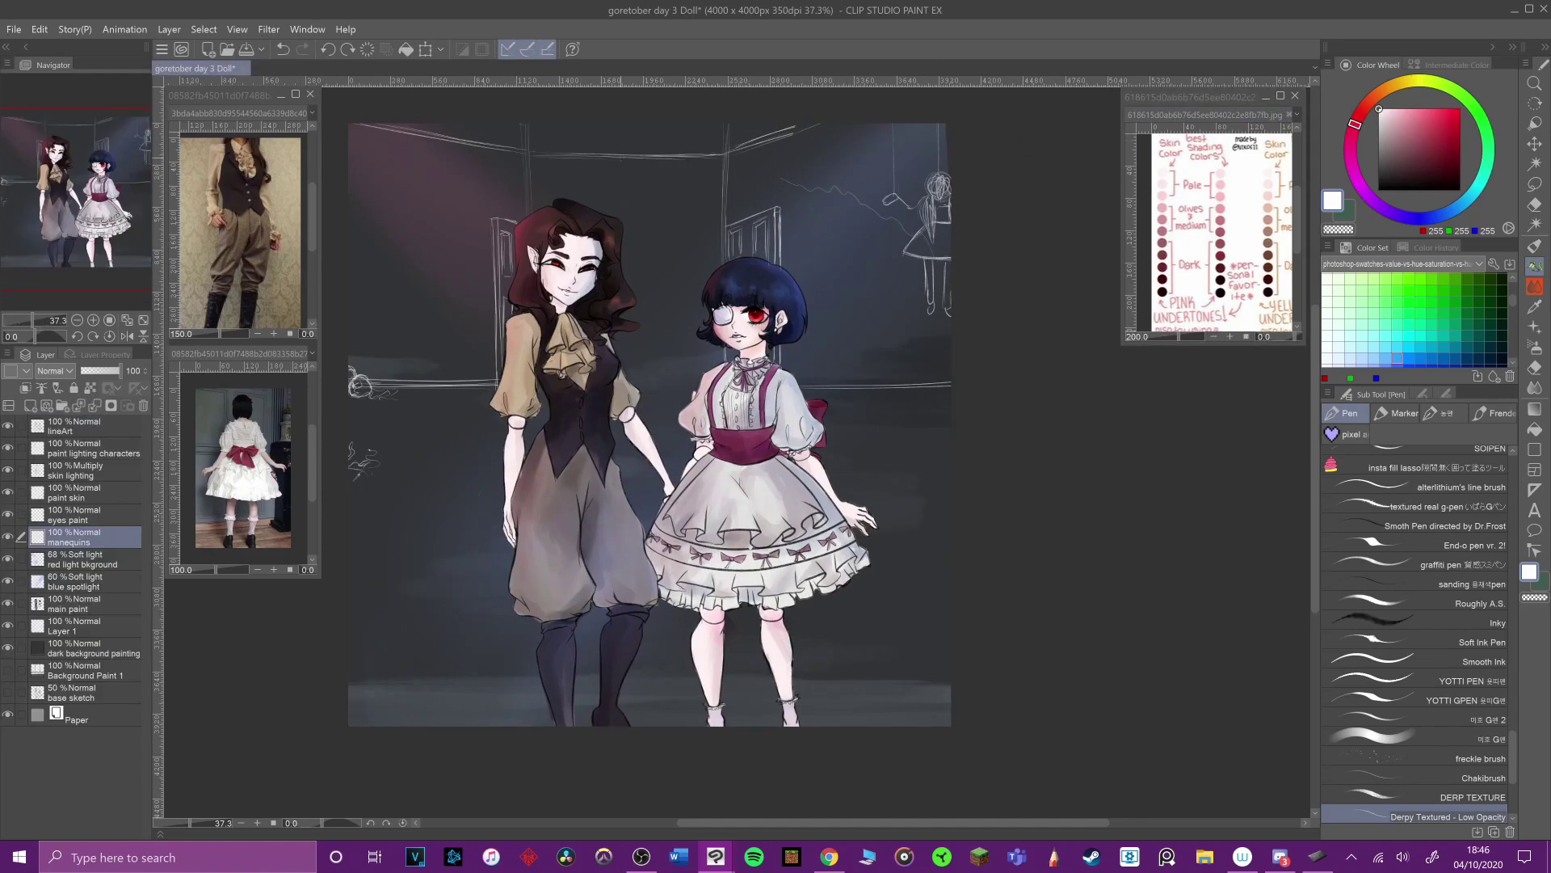
drag(404, 185, 404, 219)
mouse_move(400, 192)
mouse_down()
mouse_move(404, 222)
mouse_move(452, 204)
mouse_up()
drag(450, 177, 452, 188)
key(ctrl+s)
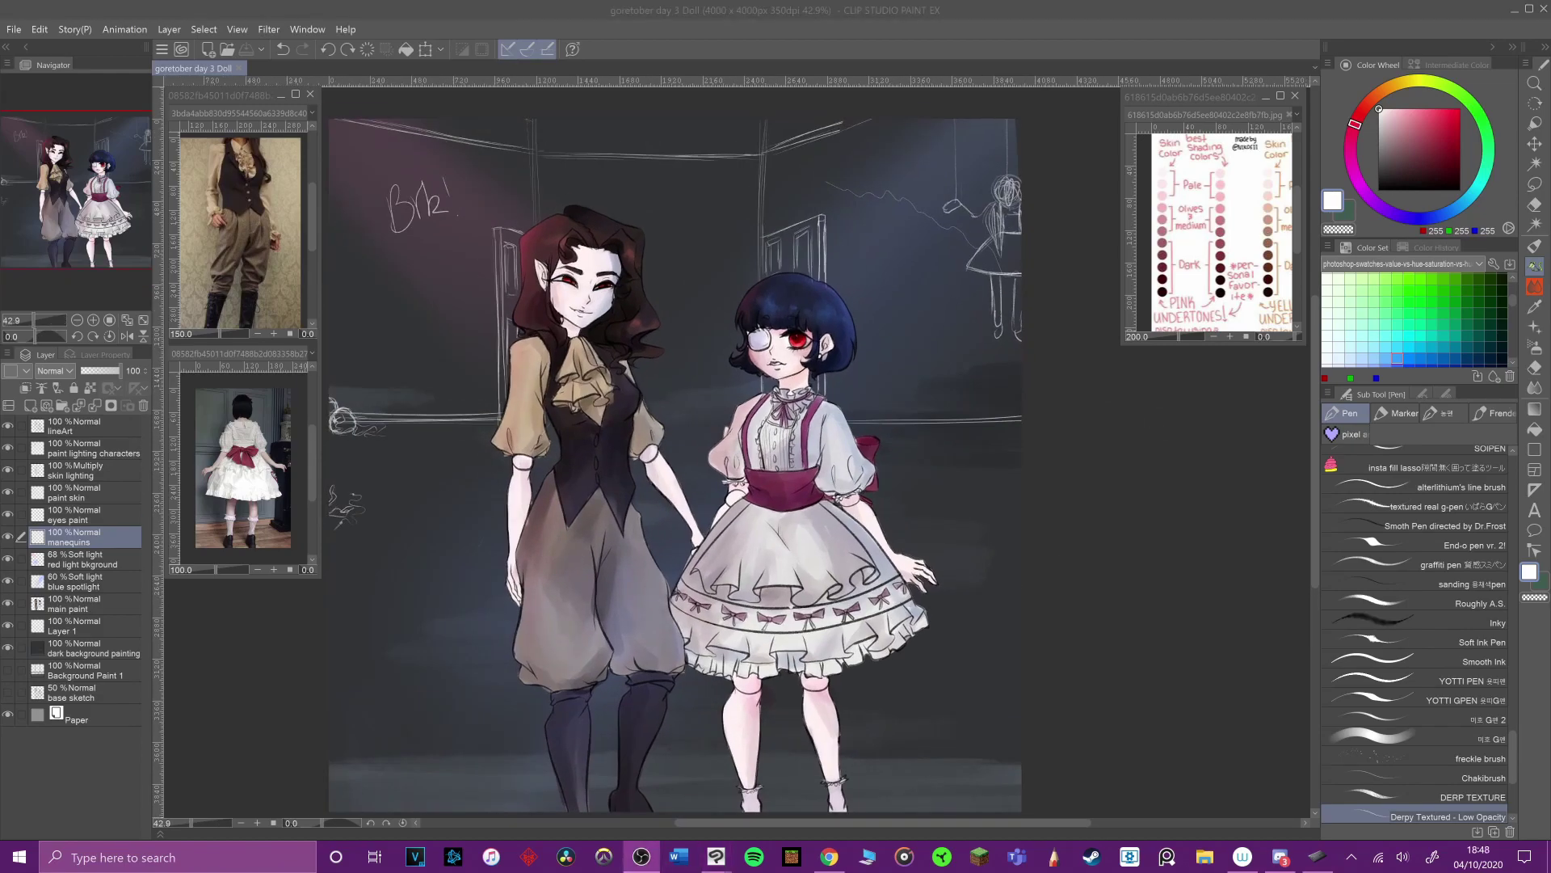
click(642, 856)
key(ctrl+z)
key(ctrl+z)
key(ctrl+z)
key(ctrl+z)
key(ctrl+z)
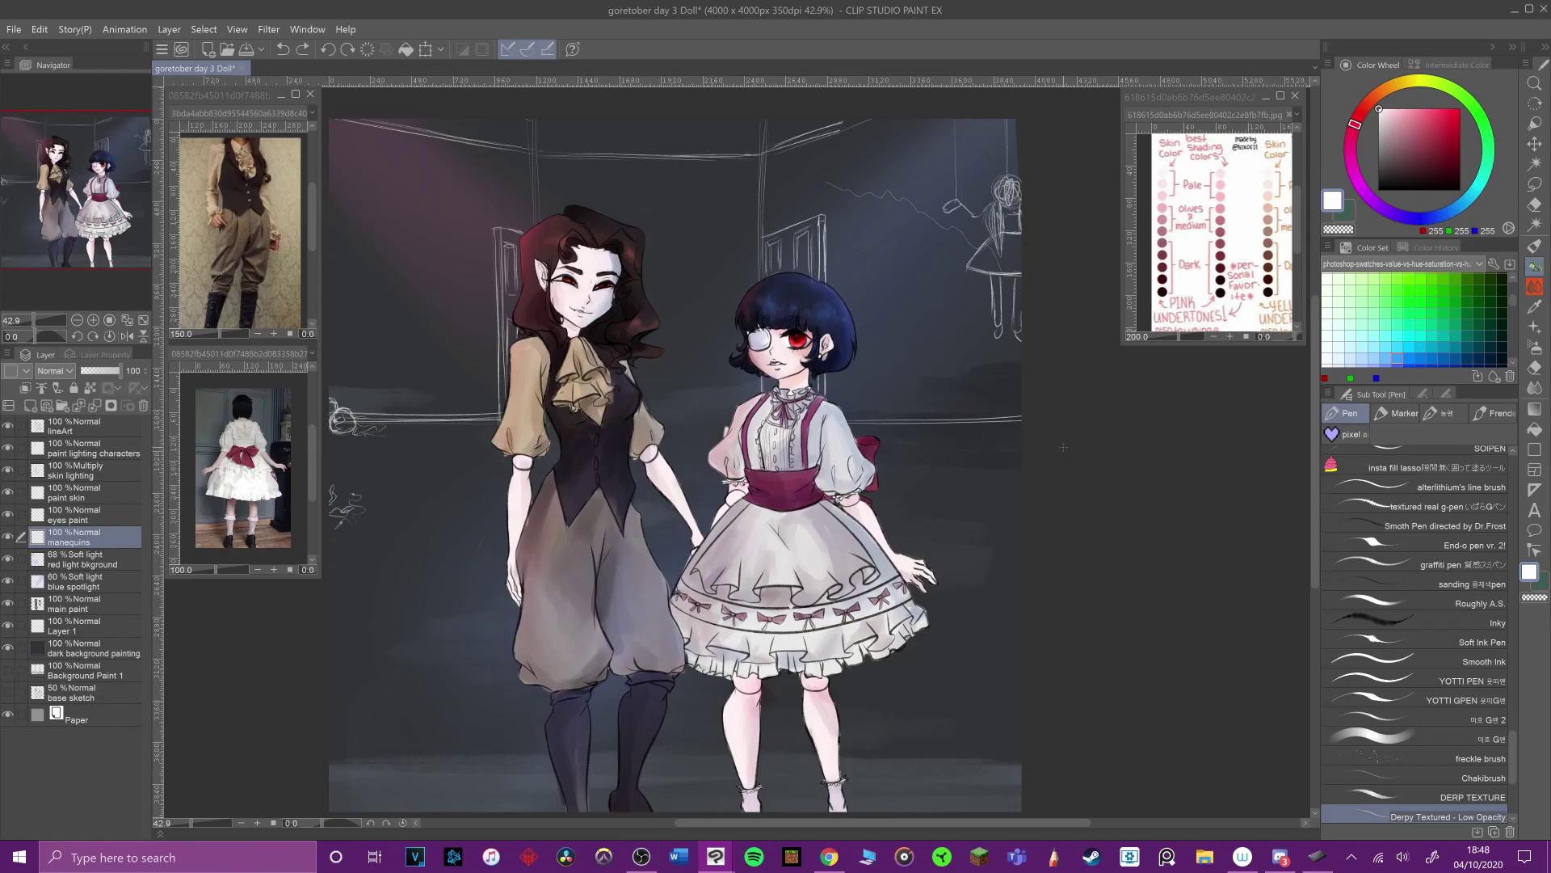
Step: Sketch a perspective floor grid through the doorway opening between the two characters and save the drawing
scroll(1026, 470, down, 2)
drag(760, 396, 728, 448)
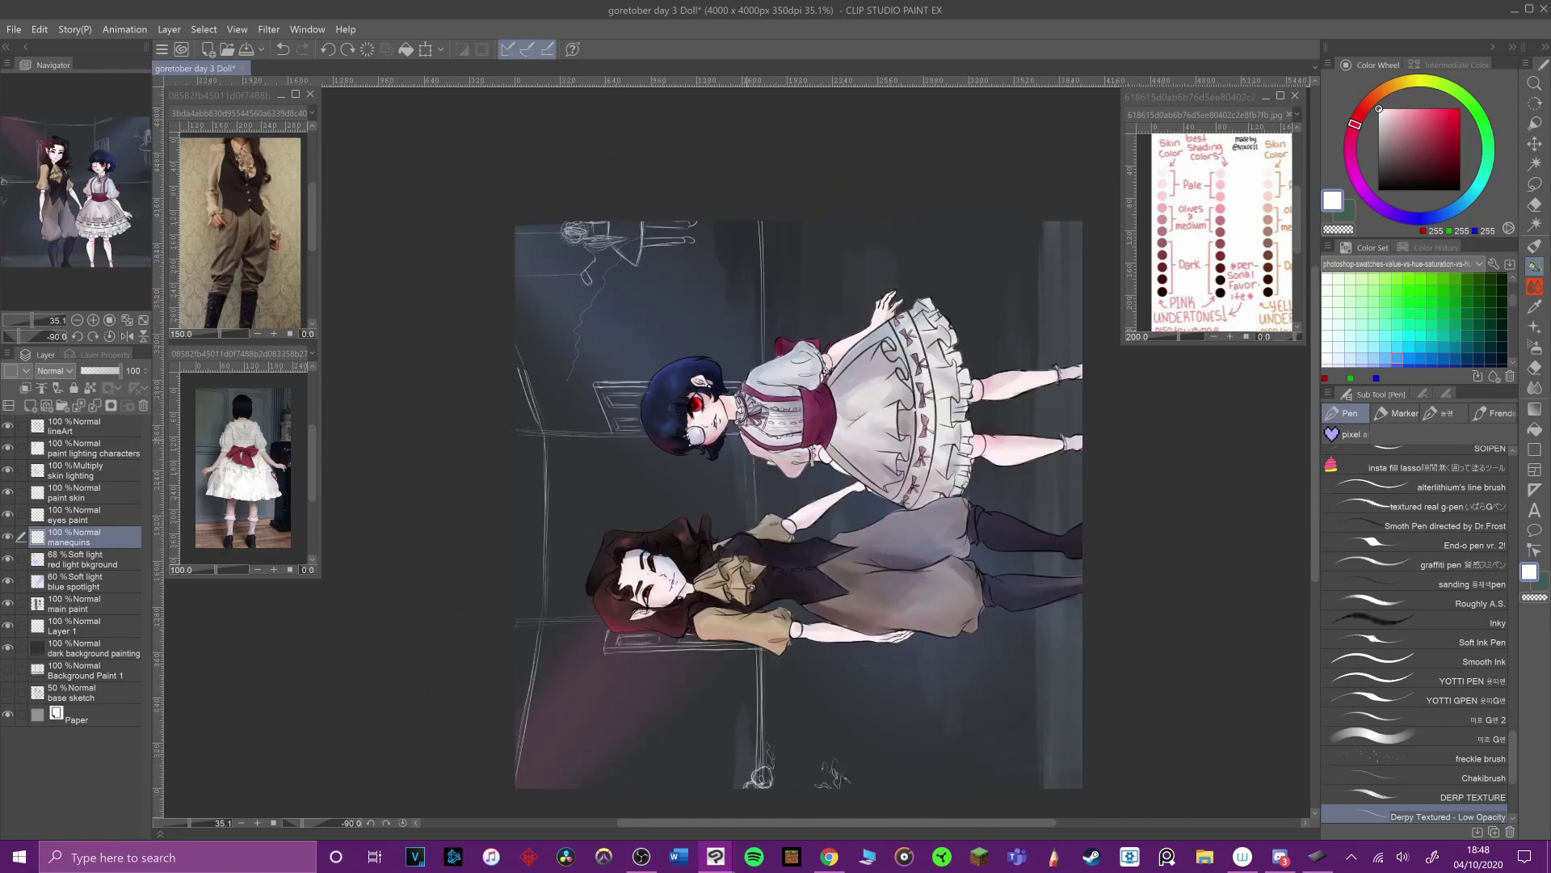
key(^)
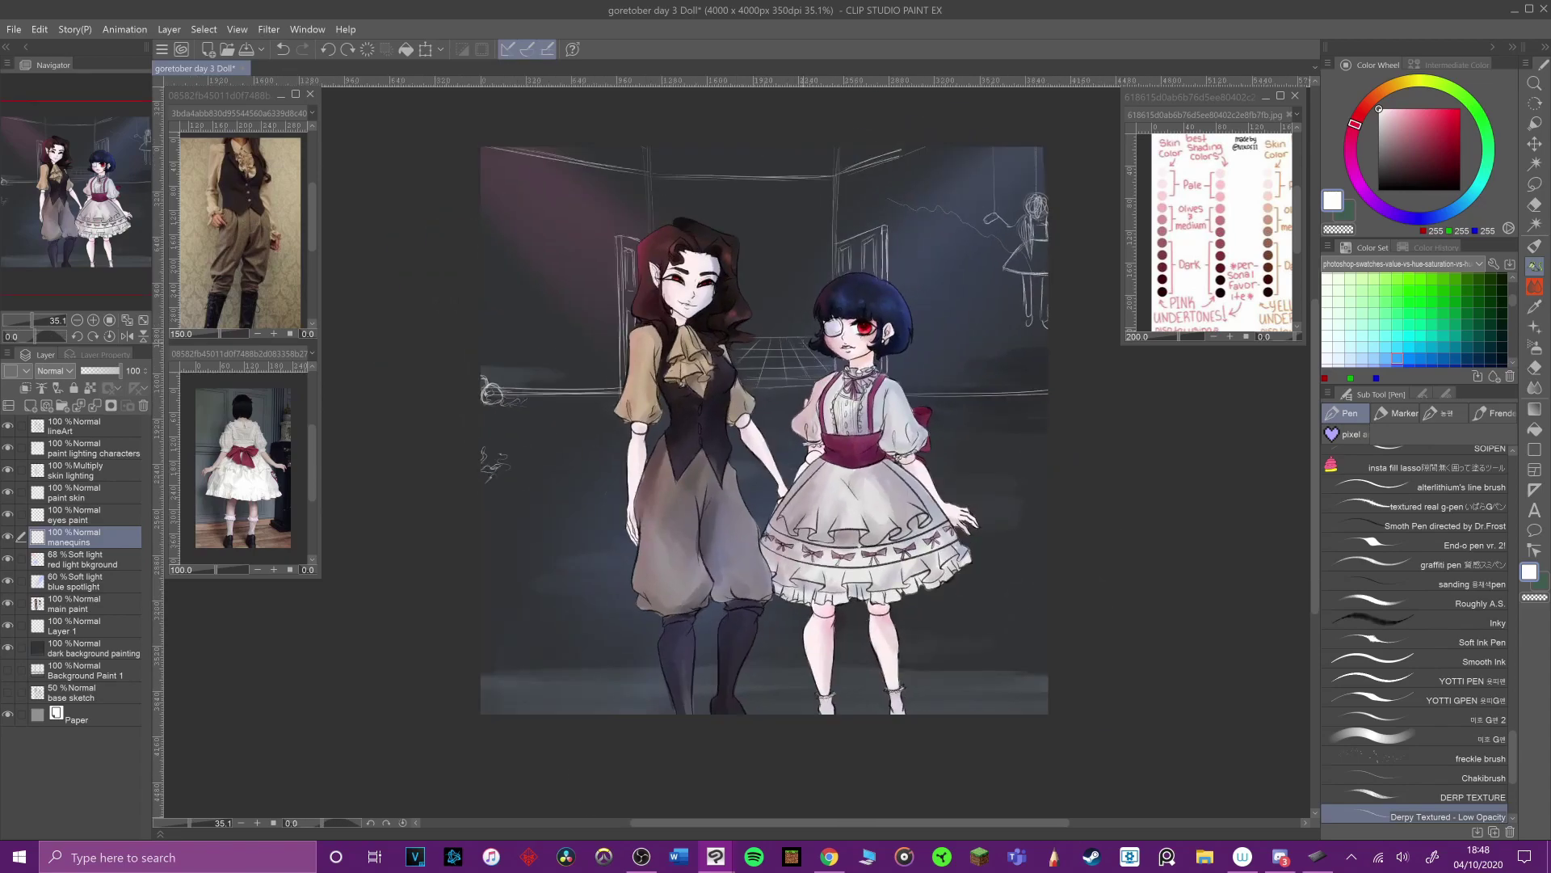
scroll(773, 361, up, 2)
key(alt)
key(ctrl+s)
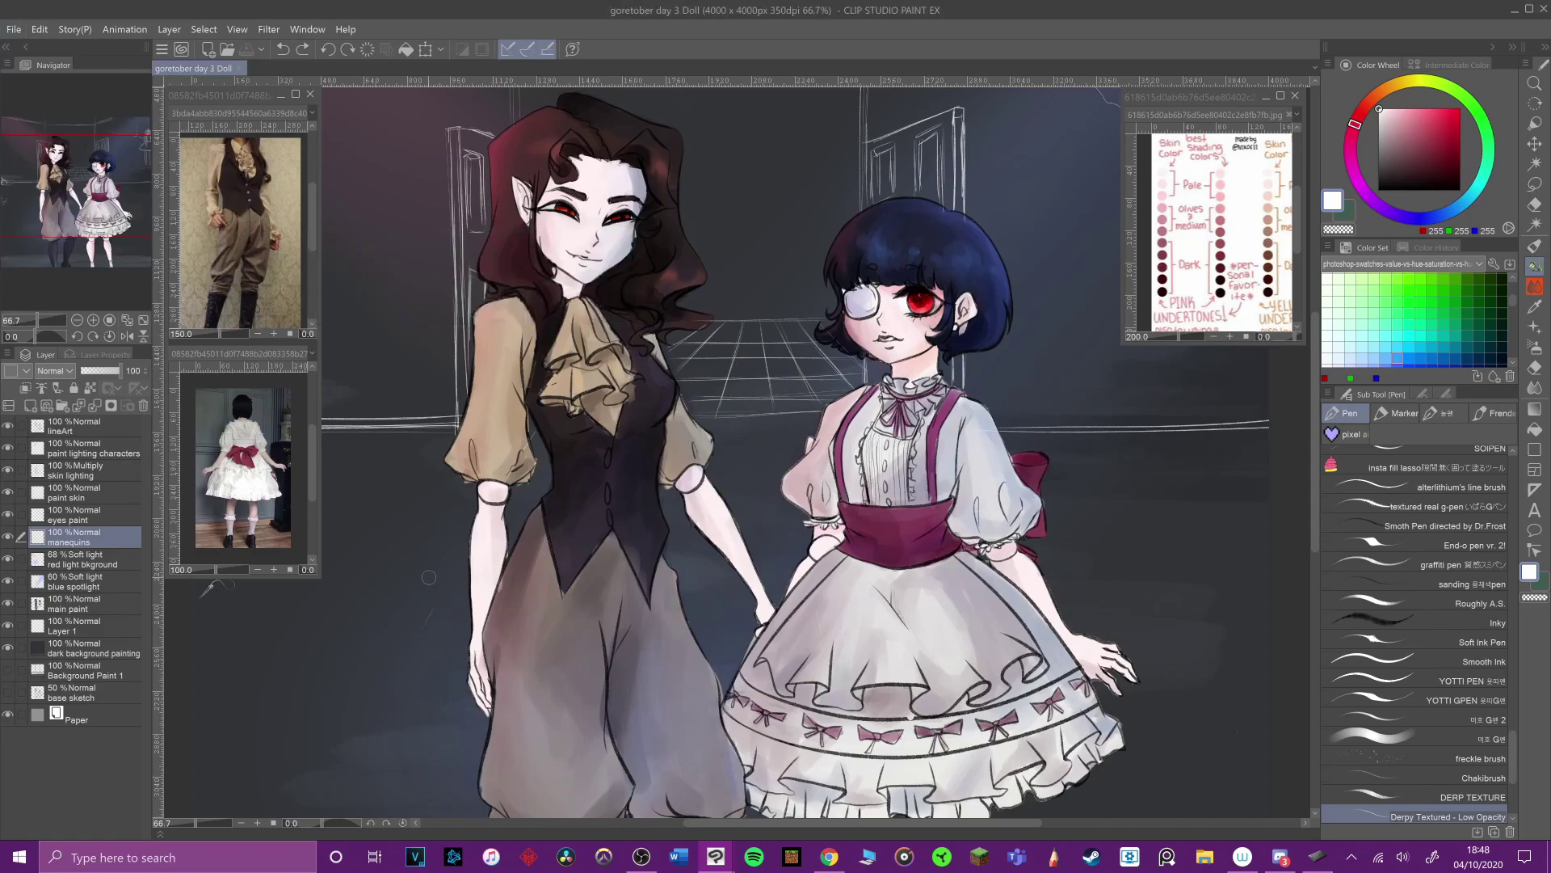
Step: Hatch alternating tiles of the floor grid between the characters in white to form a checkerboard
drag(726, 388, 814, 406)
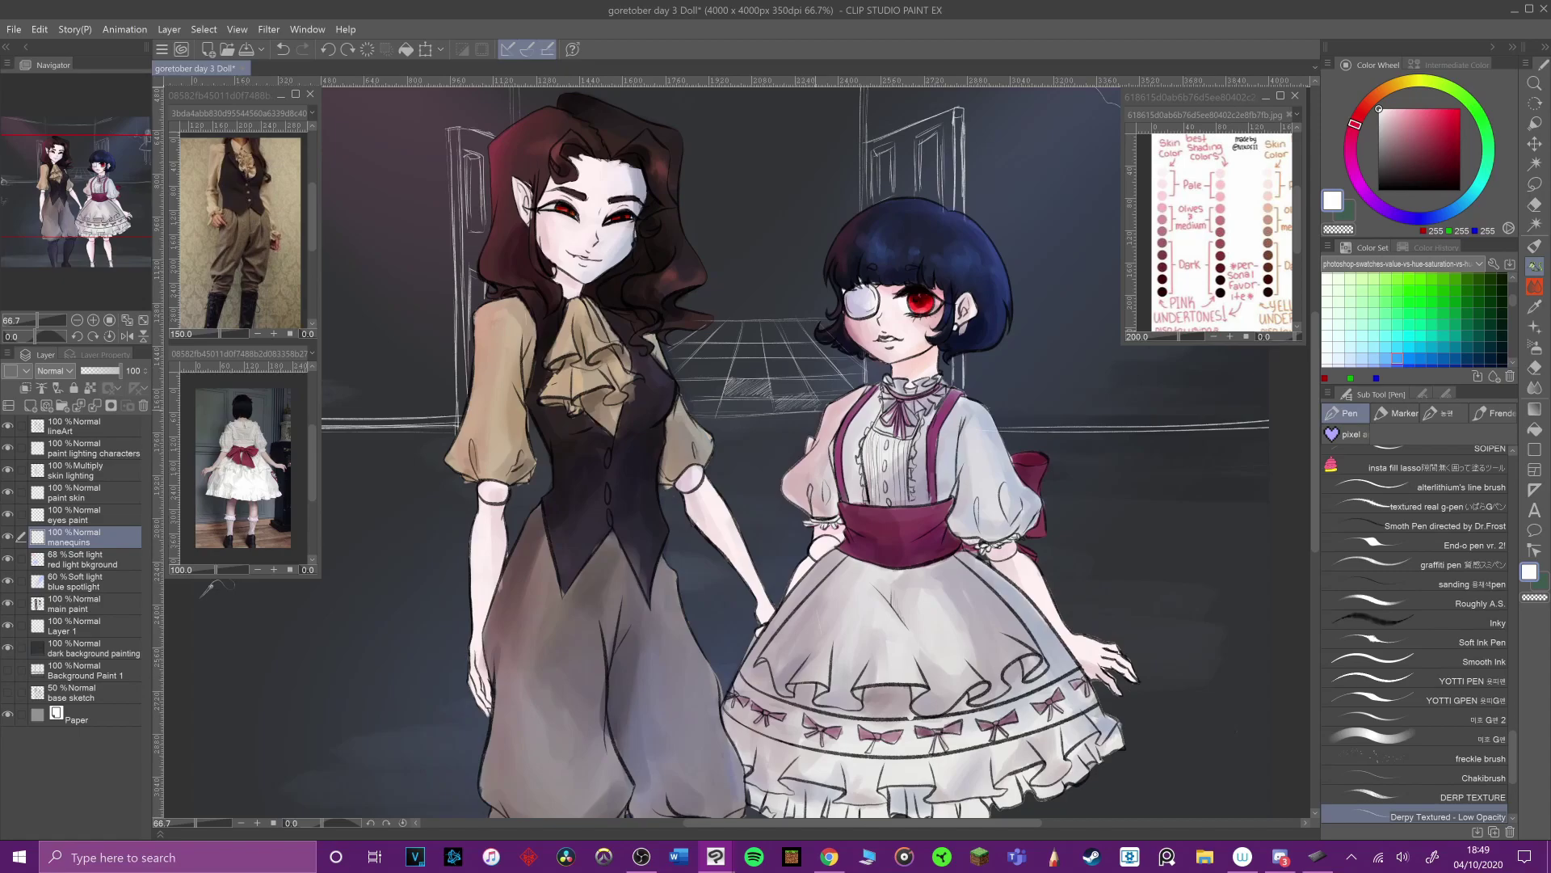
mouse_move(691, 408)
mouse_down()
mouse_move(721, 397)
mouse_move(716, 361)
mouse_move(850, 376)
mouse_move(862, 361)
mouse_move(813, 340)
mouse_up()
drag(673, 355, 699, 343)
drag(669, 342, 687, 331)
drag(665, 342, 685, 334)
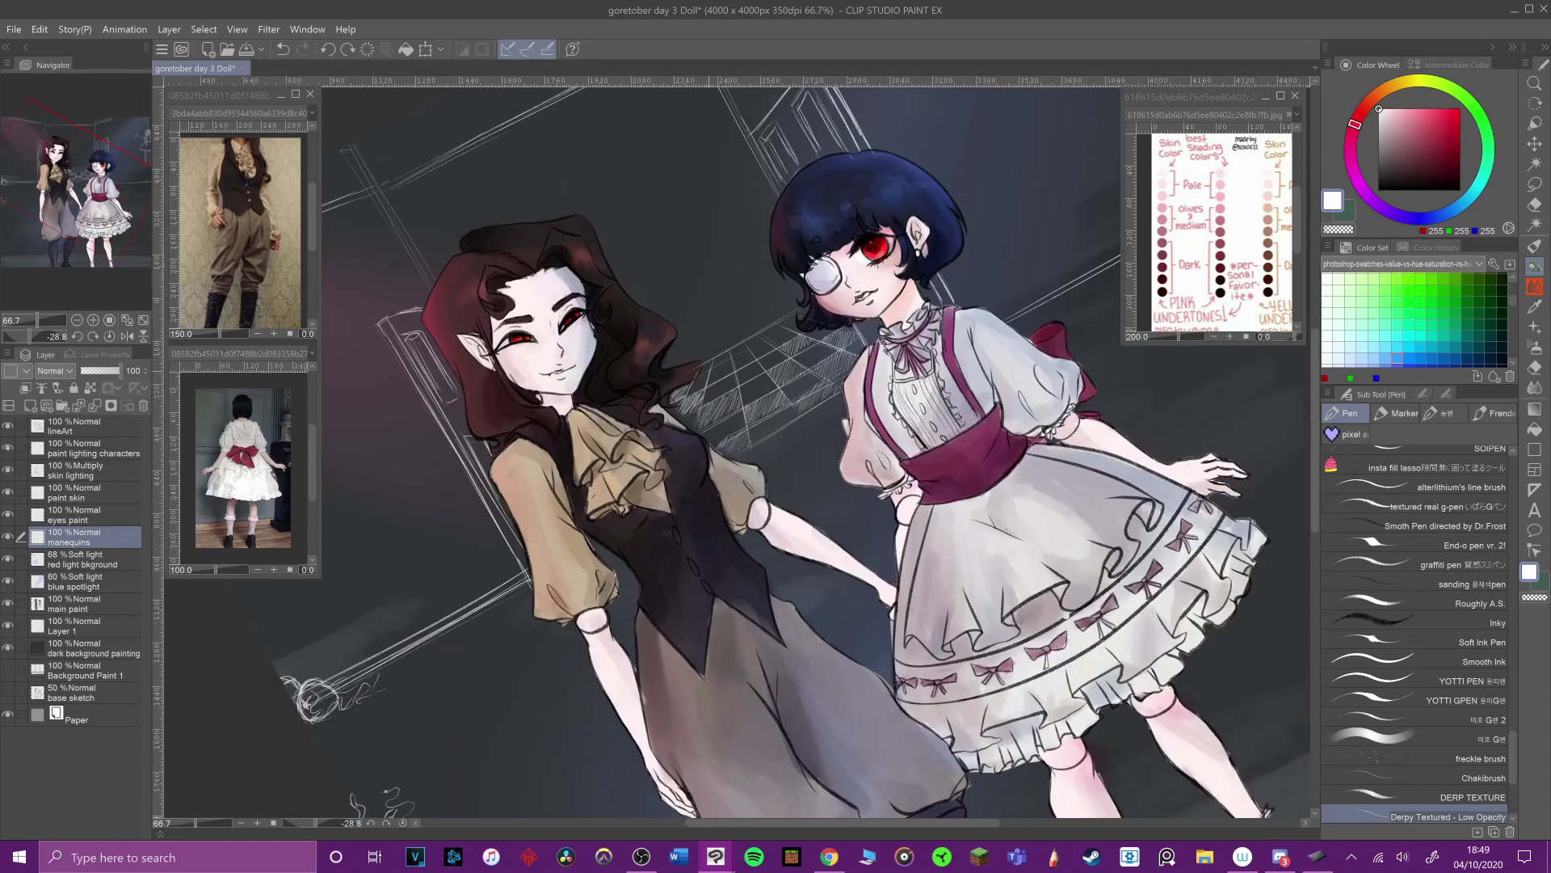
mouse_move(717, 367)
mouse_down()
mouse_move(796, 323)
mouse_move(730, 360)
mouse_up()
mouse_move(714, 380)
mouse_down()
mouse_move(820, 309)
mouse_move(795, 282)
mouse_move(711, 275)
mouse_up()
key(ctrl+z)
key(ctrl+@)
key(ctrl+z)
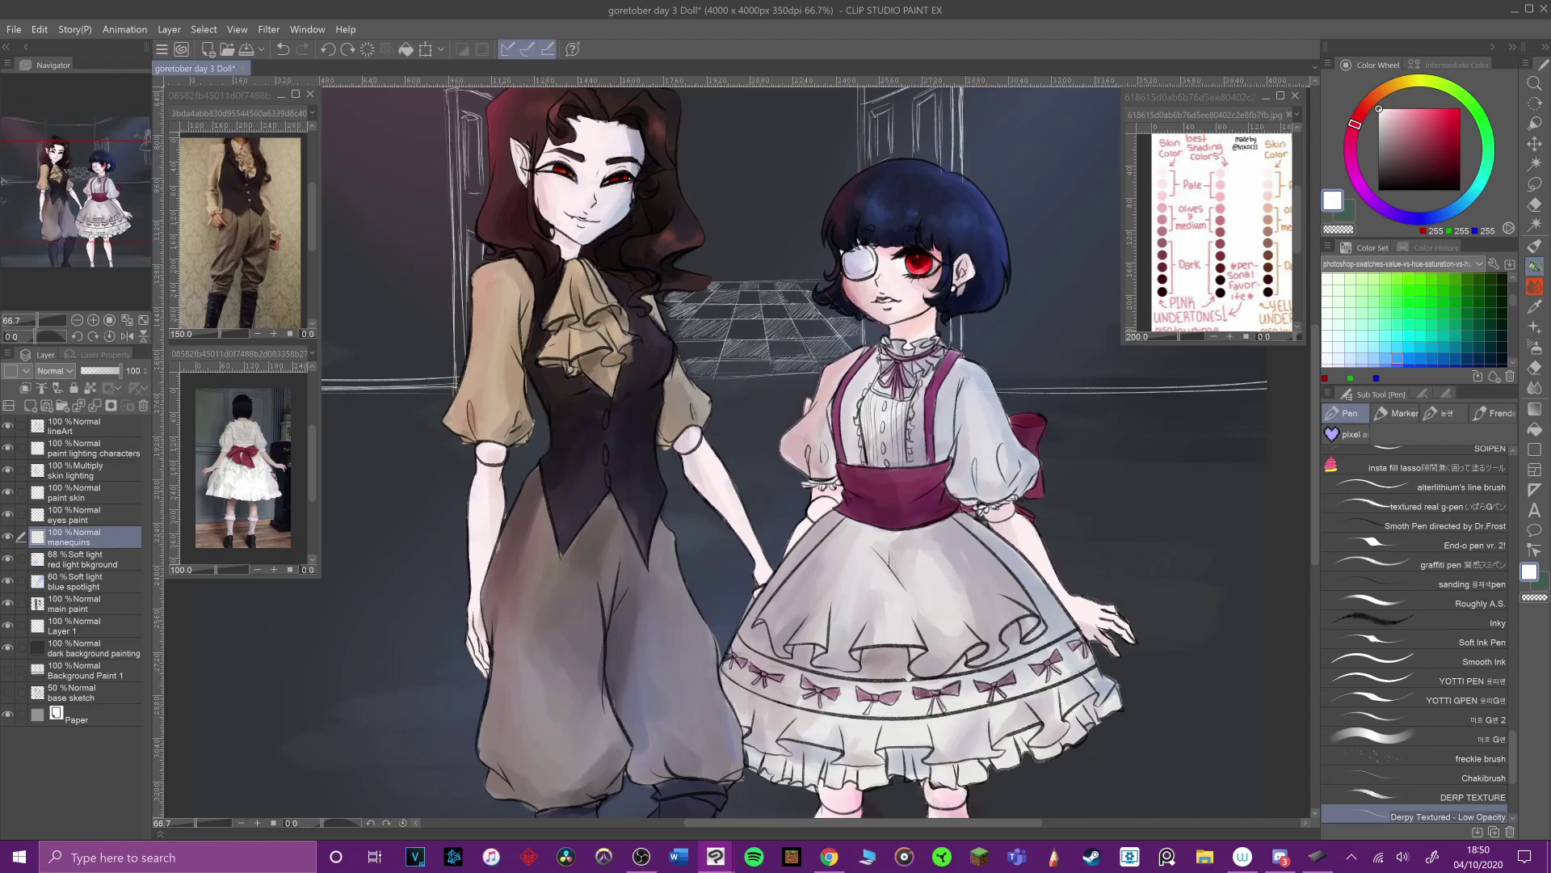
Step: Sketch a curved staircase with steps and a railing behind the checkerboard floor, between the two doors
scroll(752, 633, down, 3)
mouse_move(764, 395)
mouse_down()
mouse_move(769, 288)
mouse_move(769, 393)
mouse_move(802, 288)
mouse_move(787, 276)
mouse_move(728, 346)
mouse_move(772, 405)
mouse_up()
key(ctrl+z)
key(ctrl+z)
mouse_move(734, 315)
mouse_down()
mouse_move(777, 278)
mouse_move(818, 276)
mouse_up()
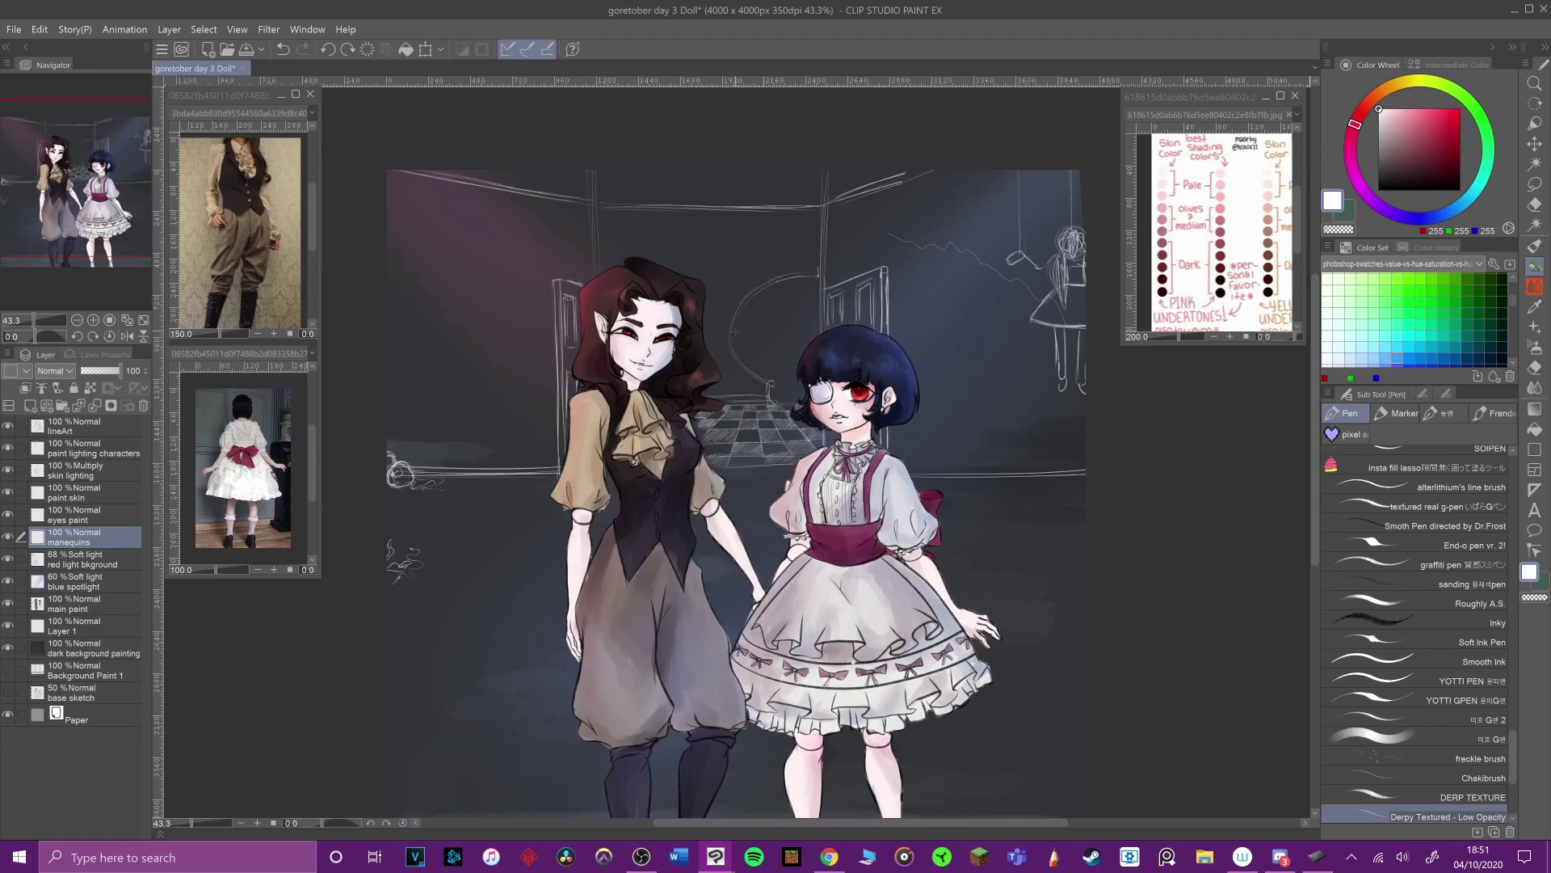
drag(736, 311, 726, 356)
drag(708, 392, 753, 393)
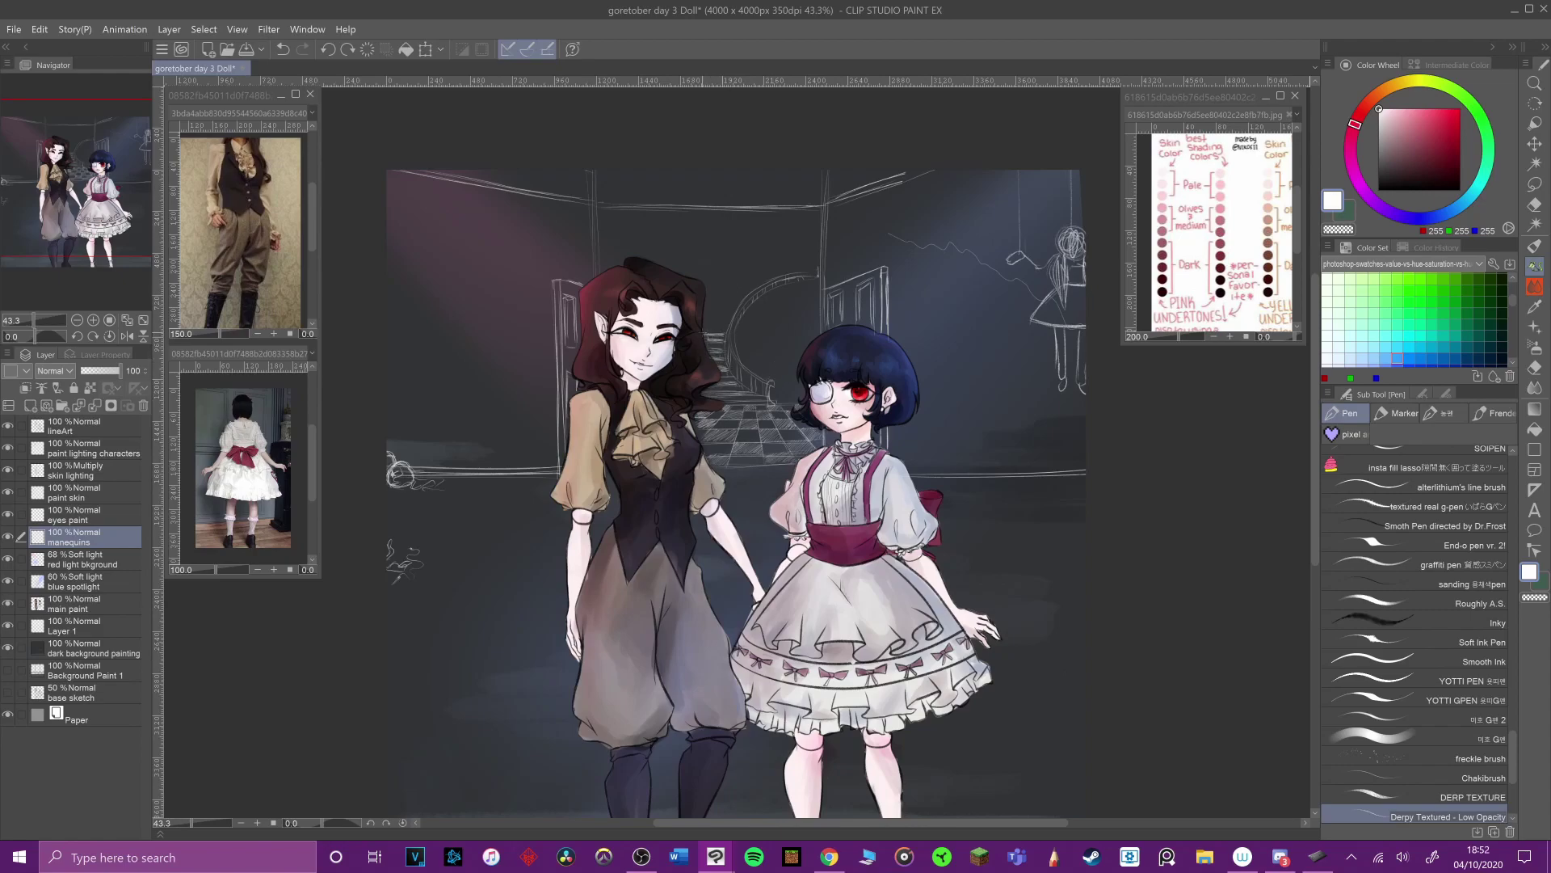
Step: Sketch a vertical wall line and a small picture frame above the staircase, and transform the frame into place
drag(681, 215, 682, 268)
drag(1021, 471, 997, 482)
key(m)
drag(750, 298, 782, 284)
key(ctrl+t)
key(Return)
key(ctrl+d)
key(b)
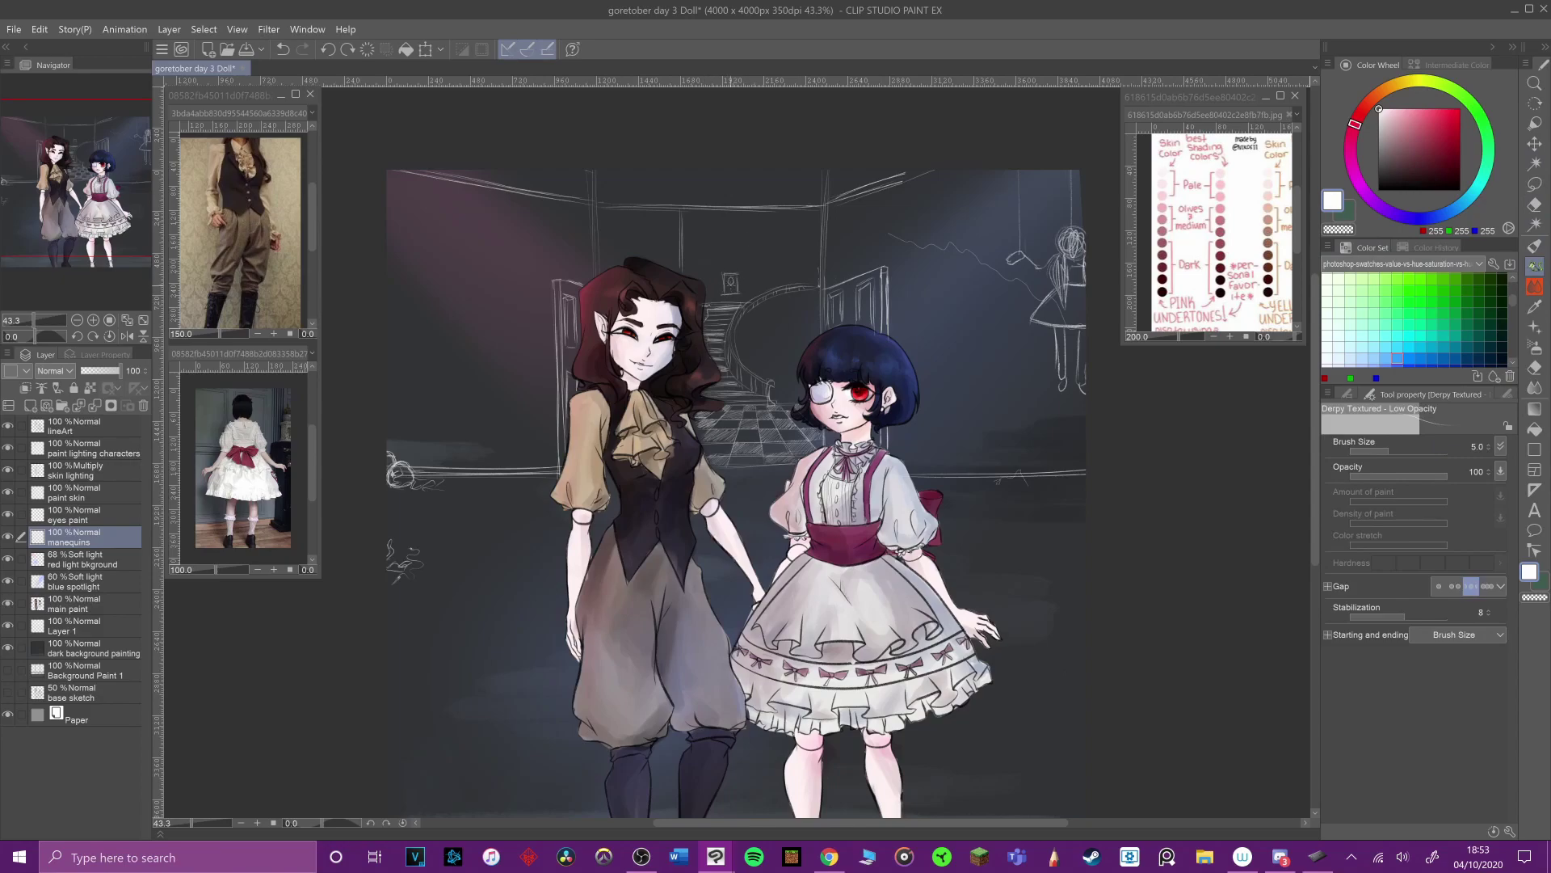
Step: Lasso the small picture frame above the staircase, scale it down with a slight rotation and save the drawing
click(1534, 185)
drag(714, 296, 750, 264)
click(795, 326)
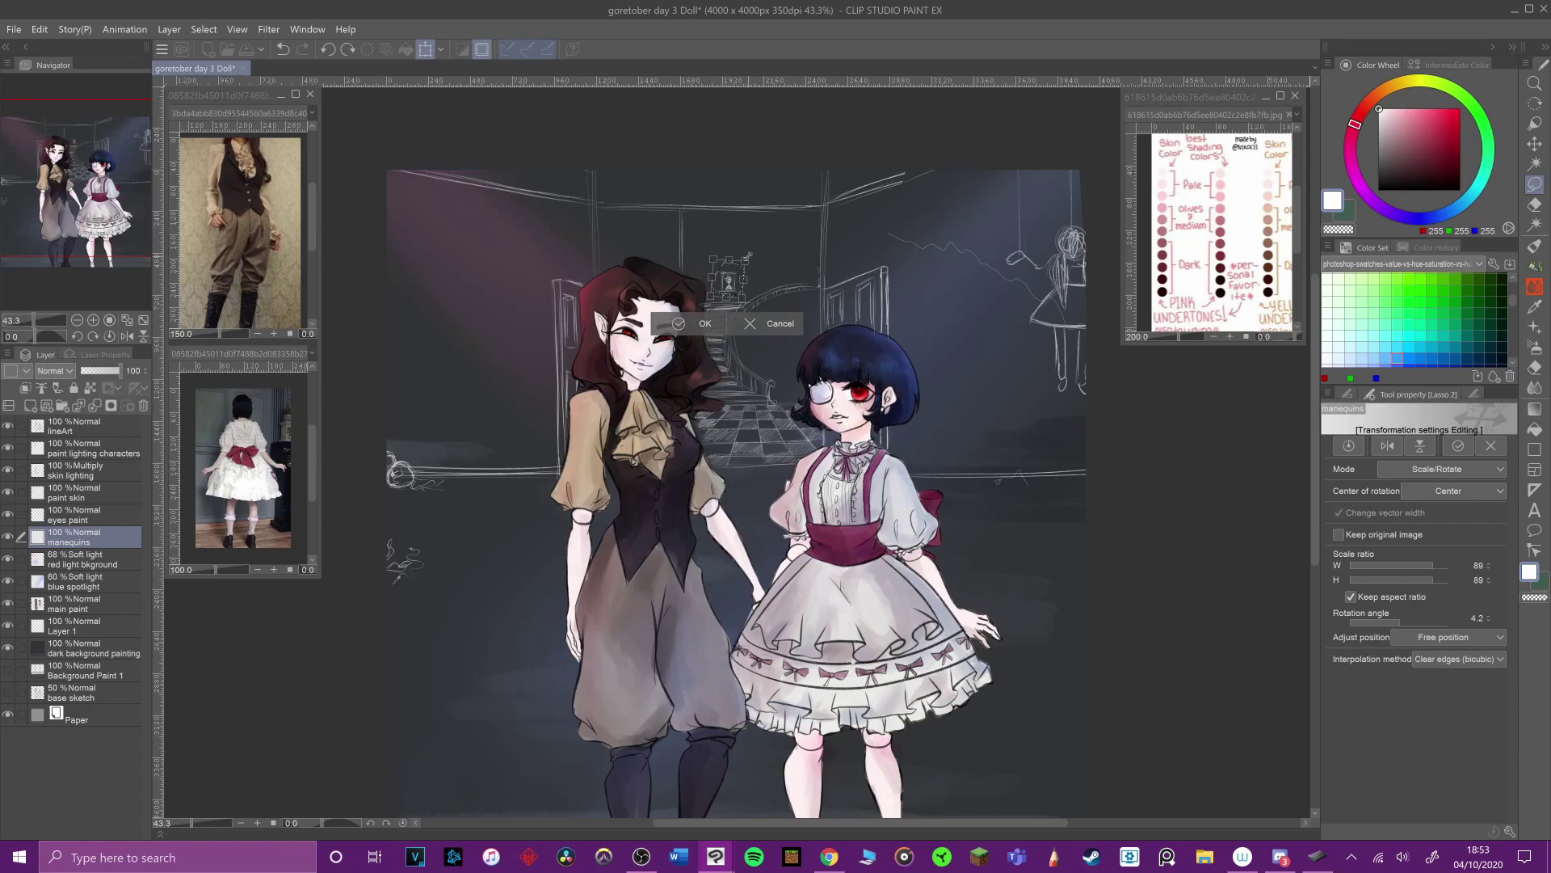
key(Return)
key(ctrl+d)
key(p)
click(14, 30)
click(45, 138)
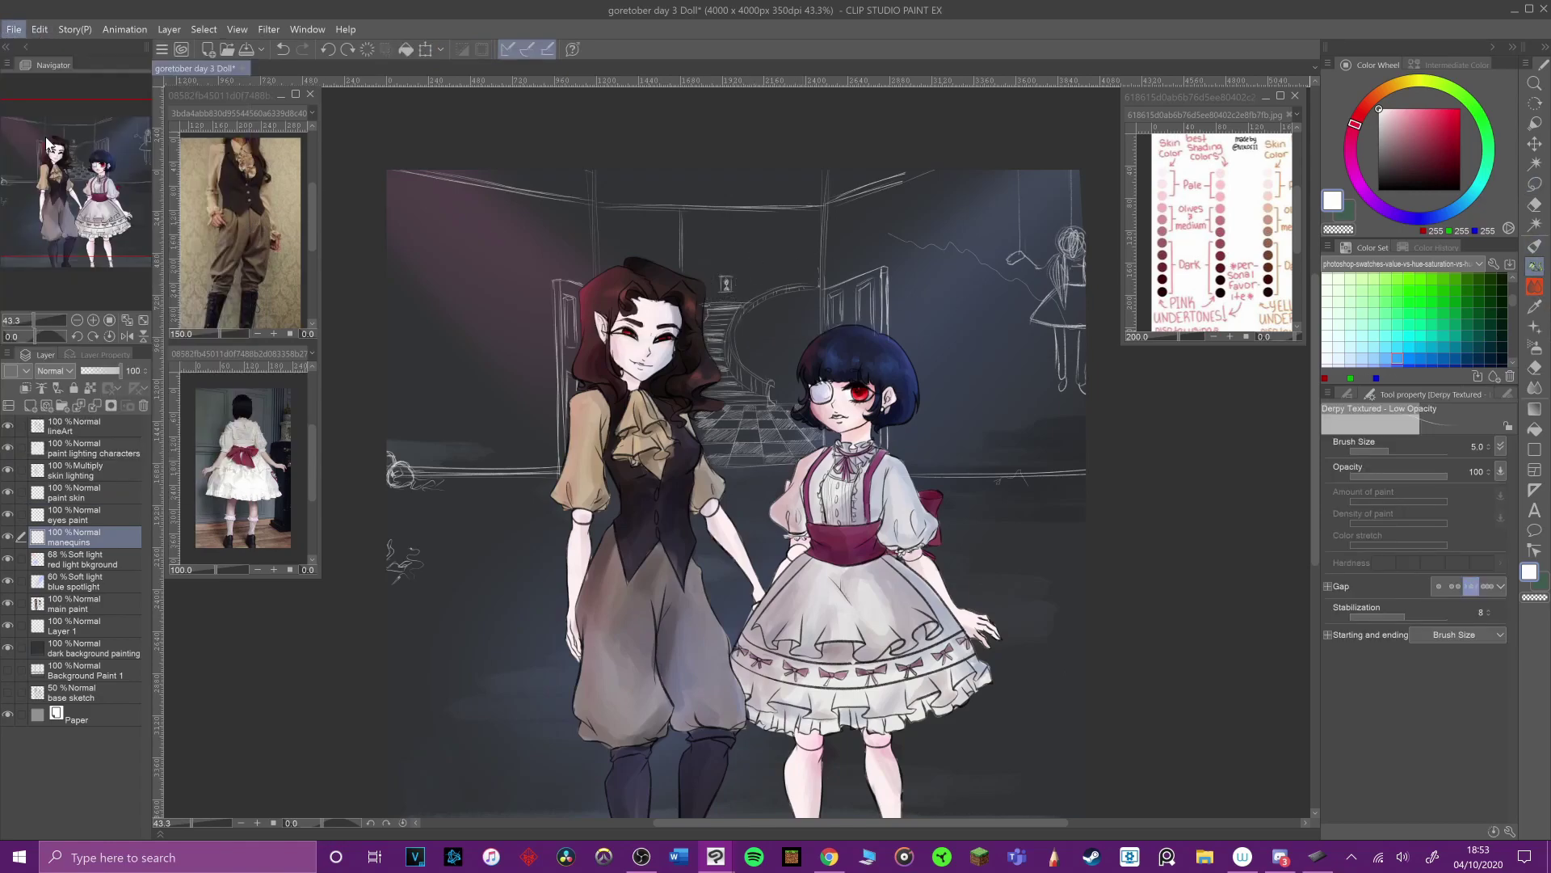
Step: Draw white crisscross lacing down the front of both of the taller character's boots
mouse_move(1119, 446)
mouse_down()
mouse_move(1094, 394)
mouse_move(1111, 396)
mouse_up()
drag(626, 790, 622, 743)
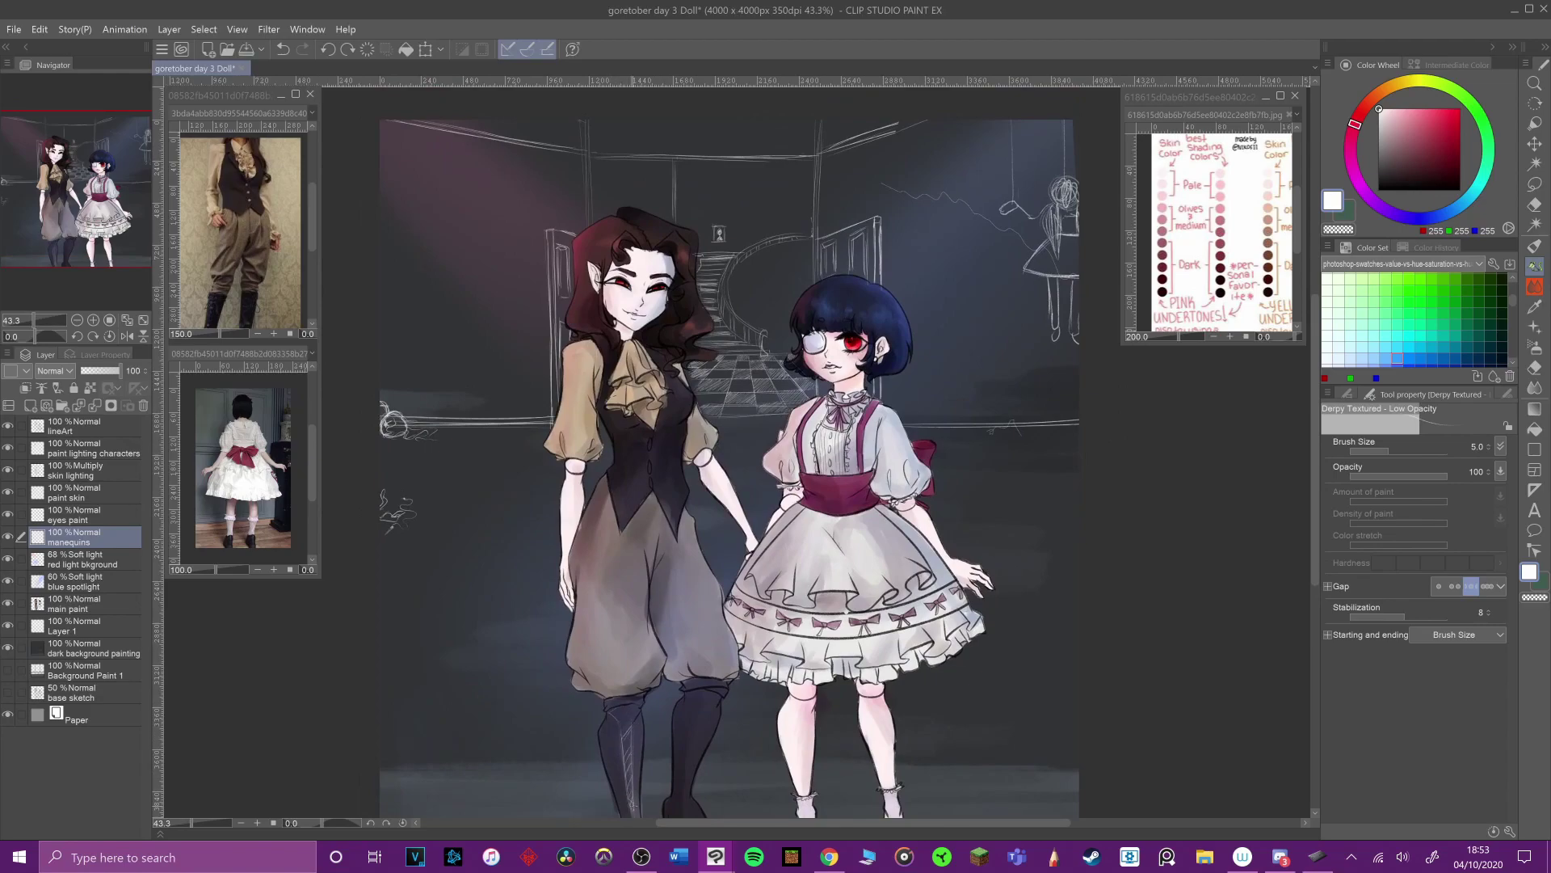
drag(625, 724, 616, 741)
drag(621, 720, 633, 743)
drag(698, 710, 687, 794)
mouse_move(686, 722)
mouse_down()
mouse_move(707, 705)
mouse_move(704, 728)
mouse_up()
drag(711, 704, 702, 733)
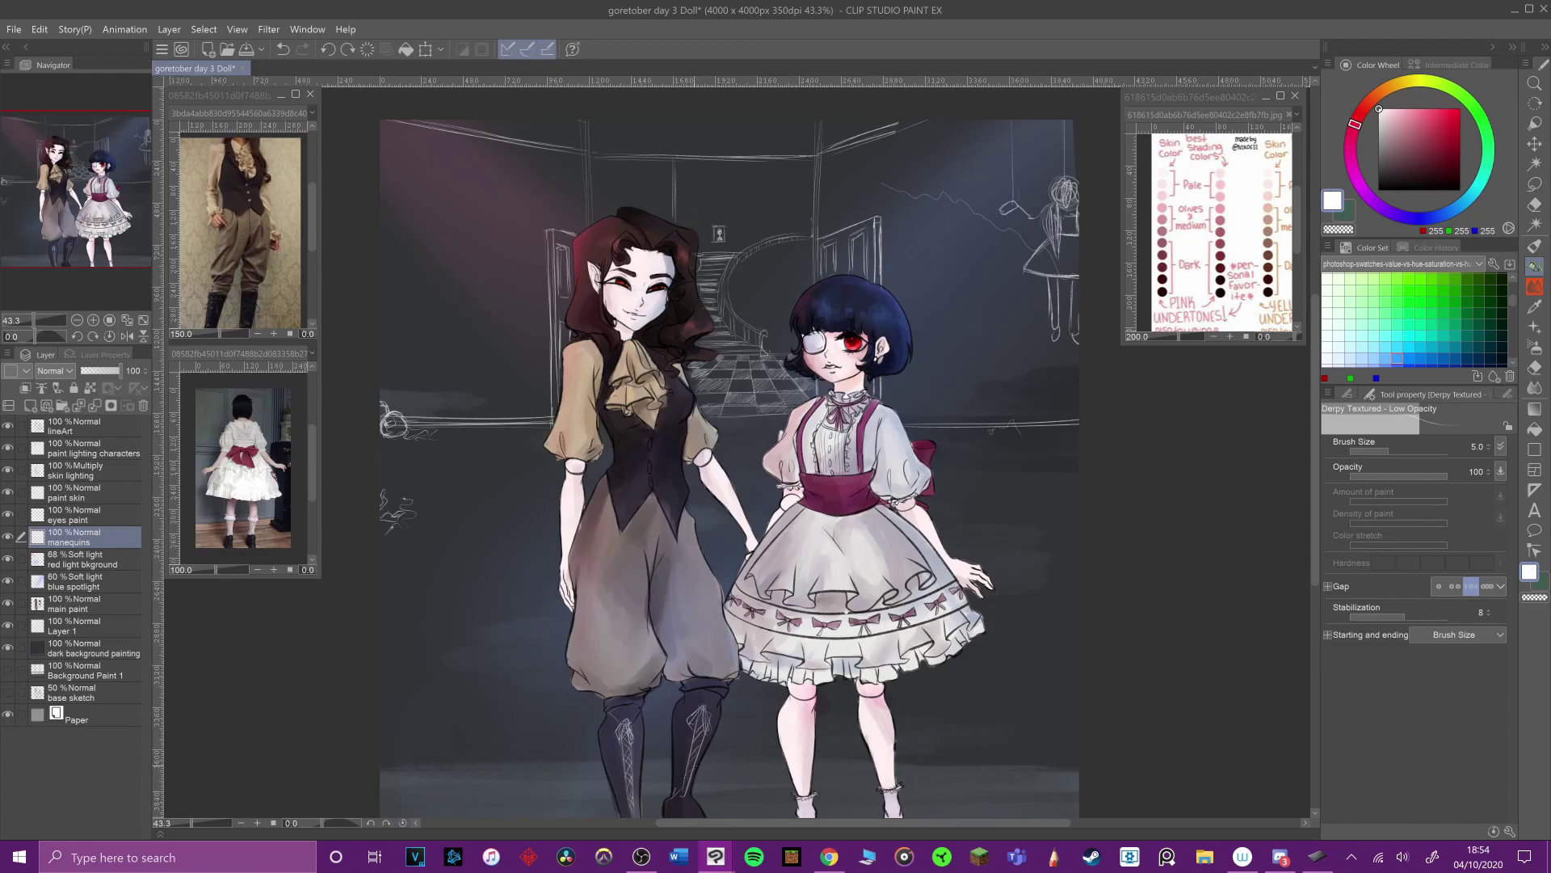
Step: Hatch vertical lines around the right door and start the hatching along the upper and lower edges of the blue-lit wall
drag(763, 317, 761, 283)
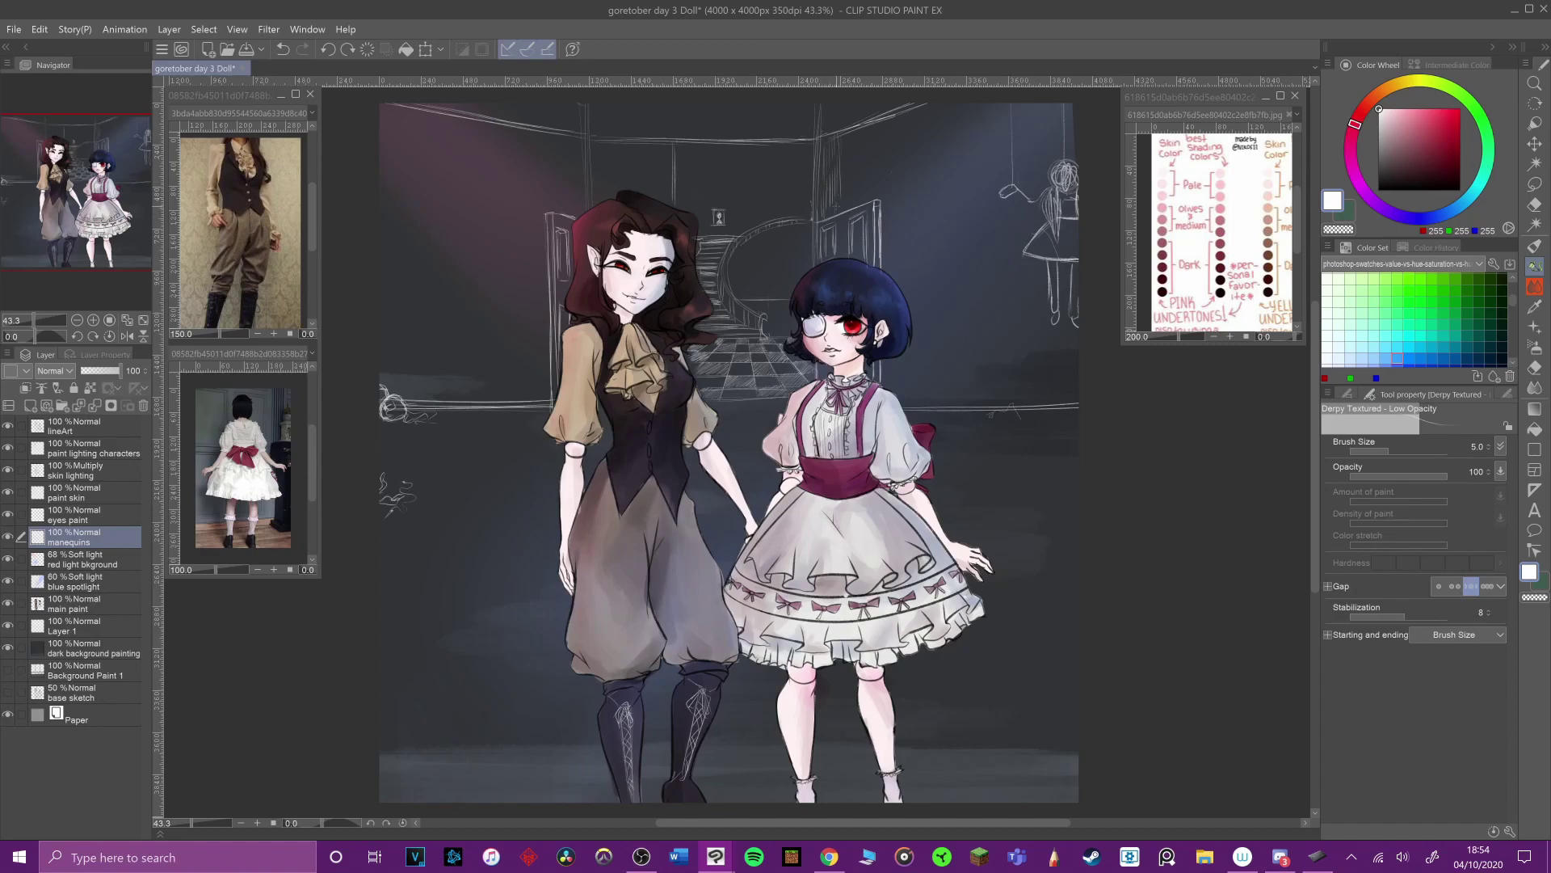
drag(886, 194, 897, 270)
mouse_move(905, 218)
mouse_down()
mouse_move(903, 286)
mouse_move(912, 258)
mouse_move(887, 372)
mouse_move(907, 359)
mouse_move(907, 404)
mouse_up()
drag(912, 368, 917, 404)
drag(921, 370, 927, 403)
mouse_move(924, 329)
mouse_down()
mouse_move(921, 362)
mouse_move(982, 376)
mouse_up()
drag(900, 118, 905, 153)
drag(917, 119, 918, 150)
drag(925, 111, 929, 146)
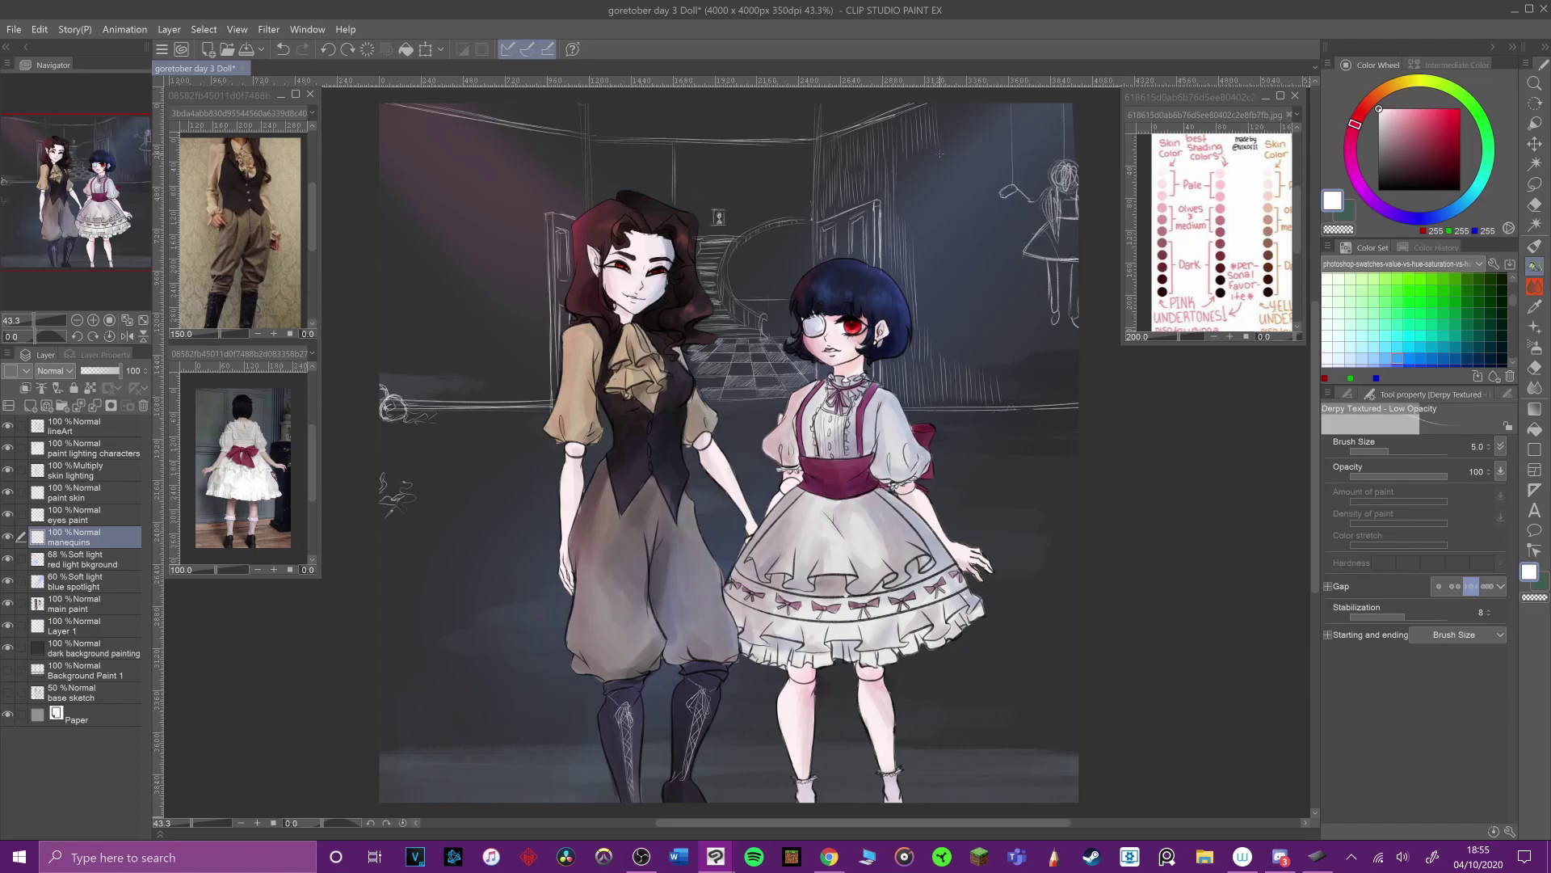
Step: Sketch a large bow on the head of the hanging marionette at the canvas's right edge
drag(1055, 115, 1057, 141)
drag(1049, 137, 1017, 205)
drag(1013, 103, 1013, 182)
drag(1067, 102, 1055, 176)
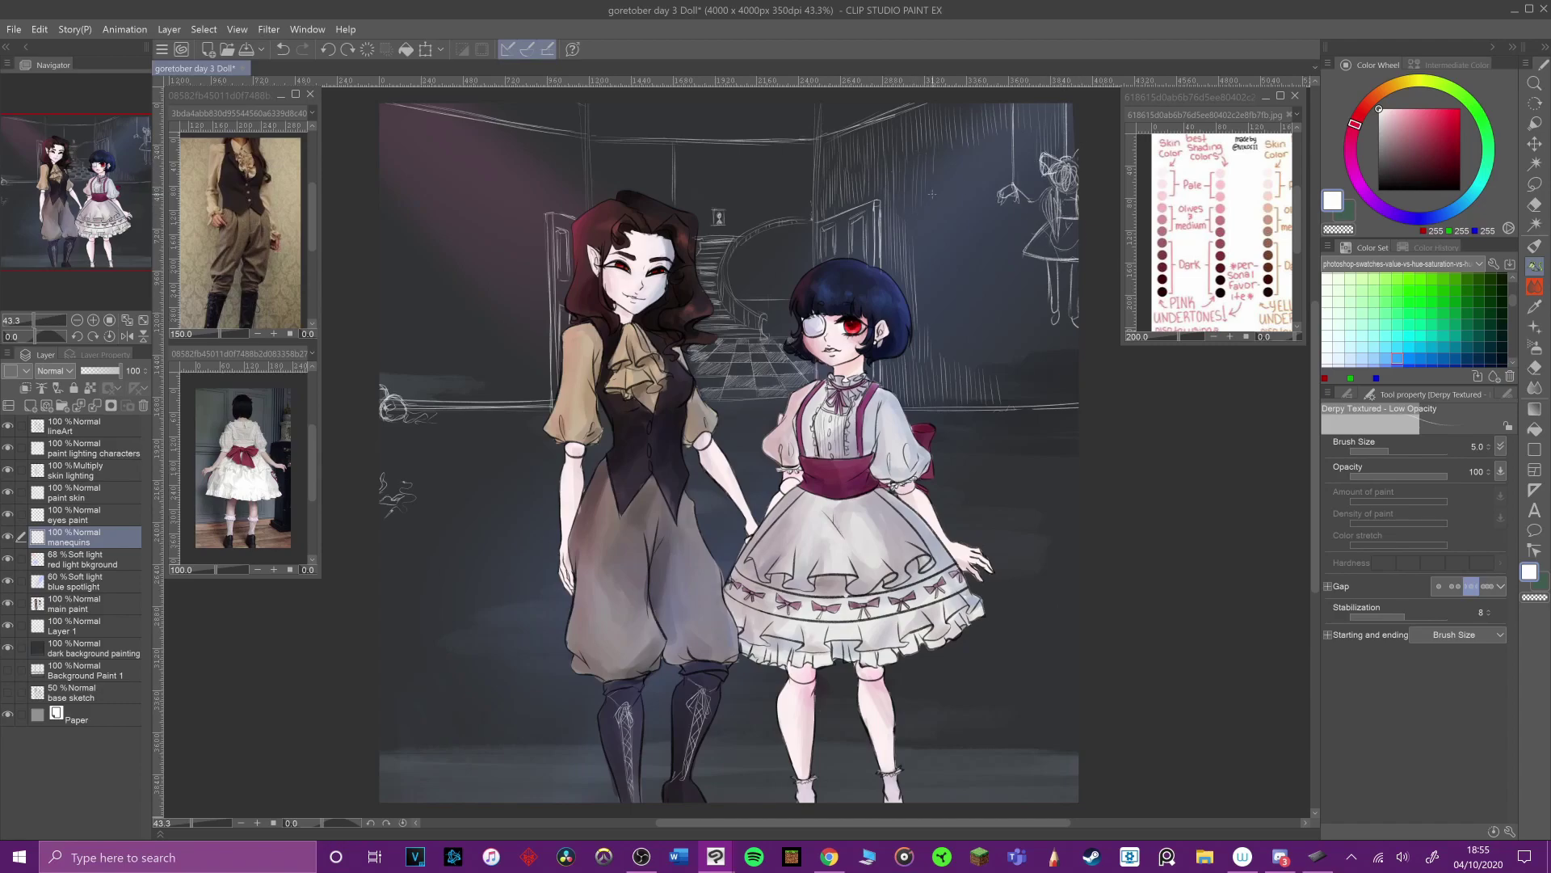
Step: Fill the rest of the blue-lit wall around the hanging marionette with vertical hatching down to the floor line
drag(983, 149, 985, 198)
drag(988, 151, 990, 186)
drag(995, 136, 997, 171)
drag(926, 213, 924, 269)
mouse_move(943, 201)
mouse_down()
mouse_move(940, 254)
mouse_move(968, 245)
mouse_up()
drag(982, 197, 985, 240)
drag(926, 290, 924, 329)
mouse_move(940, 266)
mouse_down()
mouse_move(939, 335)
mouse_move(956, 295)
mouse_up()
drag(1001, 233, 1005, 284)
drag(1016, 206, 1016, 250)
drag(946, 313, 947, 347)
drag(973, 291, 974, 334)
mouse_move(1012, 284)
mouse_down()
mouse_move(1013, 330)
mouse_move(1023, 323)
mouse_up()
mouse_move(1033, 269)
mouse_down()
mouse_move(1033, 312)
mouse_move(992, 368)
mouse_up()
mouse_move(1013, 332)
mouse_down()
mouse_move(1013, 399)
mouse_move(1028, 402)
mouse_up()
drag(1037, 337, 1037, 404)
drag(1051, 362, 1051, 403)
drag(1061, 367, 1062, 404)
drag(1057, 301, 1056, 361)
drag(1015, 410, 1047, 410)
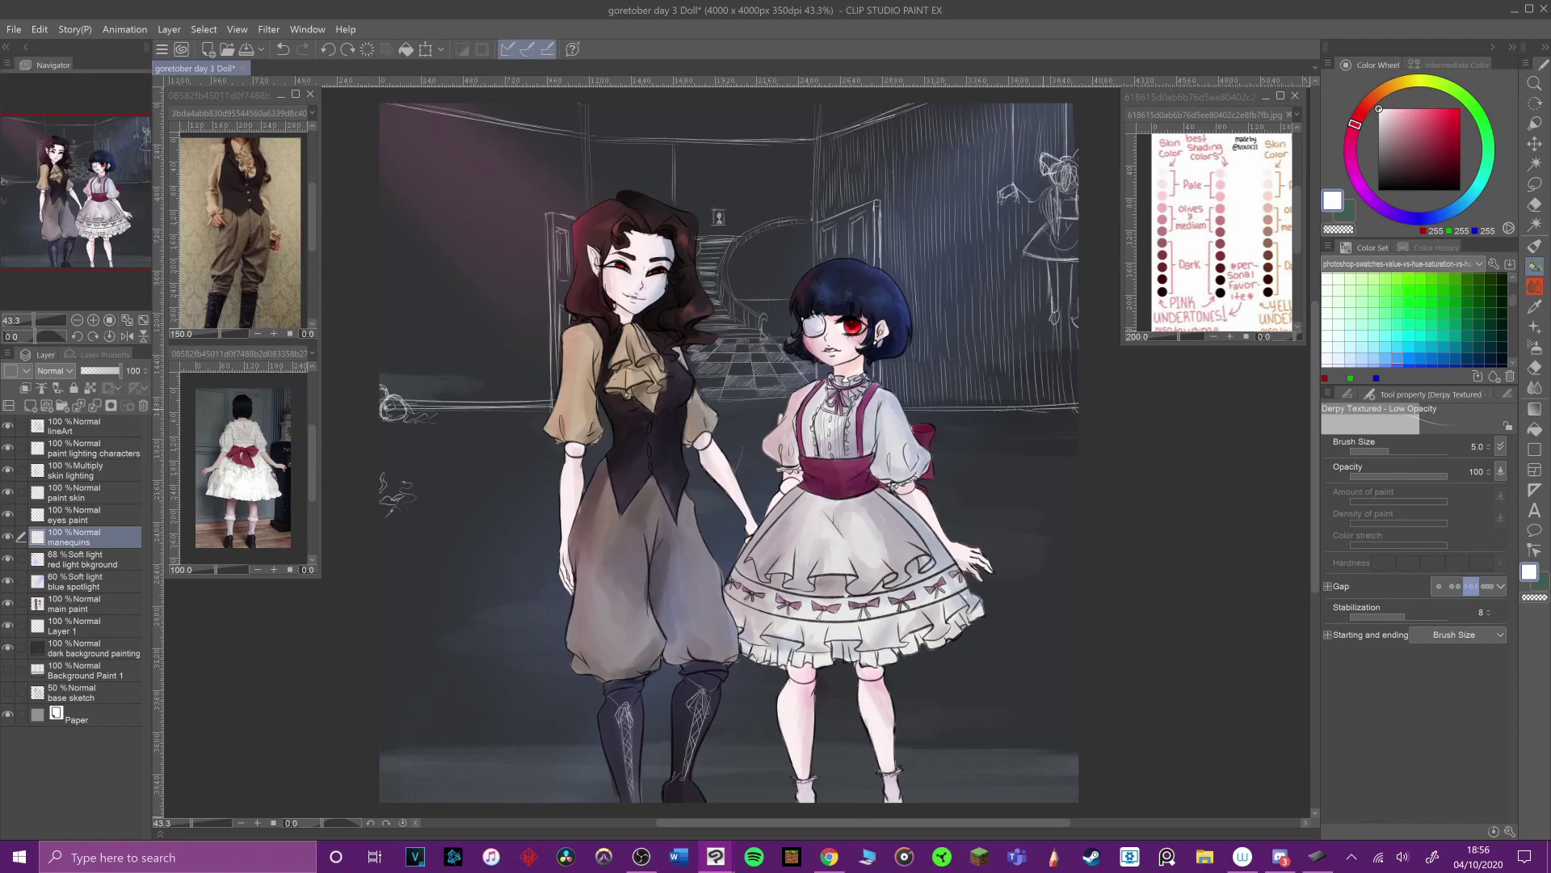
click(99, 424)
click(1534, 184)
scroll(856, 379, up, 2)
mouse_move(801, 331)
mouse_down()
mouse_move(838, 333)
mouse_move(801, 328)
mouse_move(826, 324)
mouse_up()
key(ctrl+t)
click(1447, 469)
click(1402, 523)
click(1469, 471)
click(1434, 543)
click(1493, 470)
click(1461, 558)
key(ctrl+z)
key(ctrl+z)
key(ctrl+z)
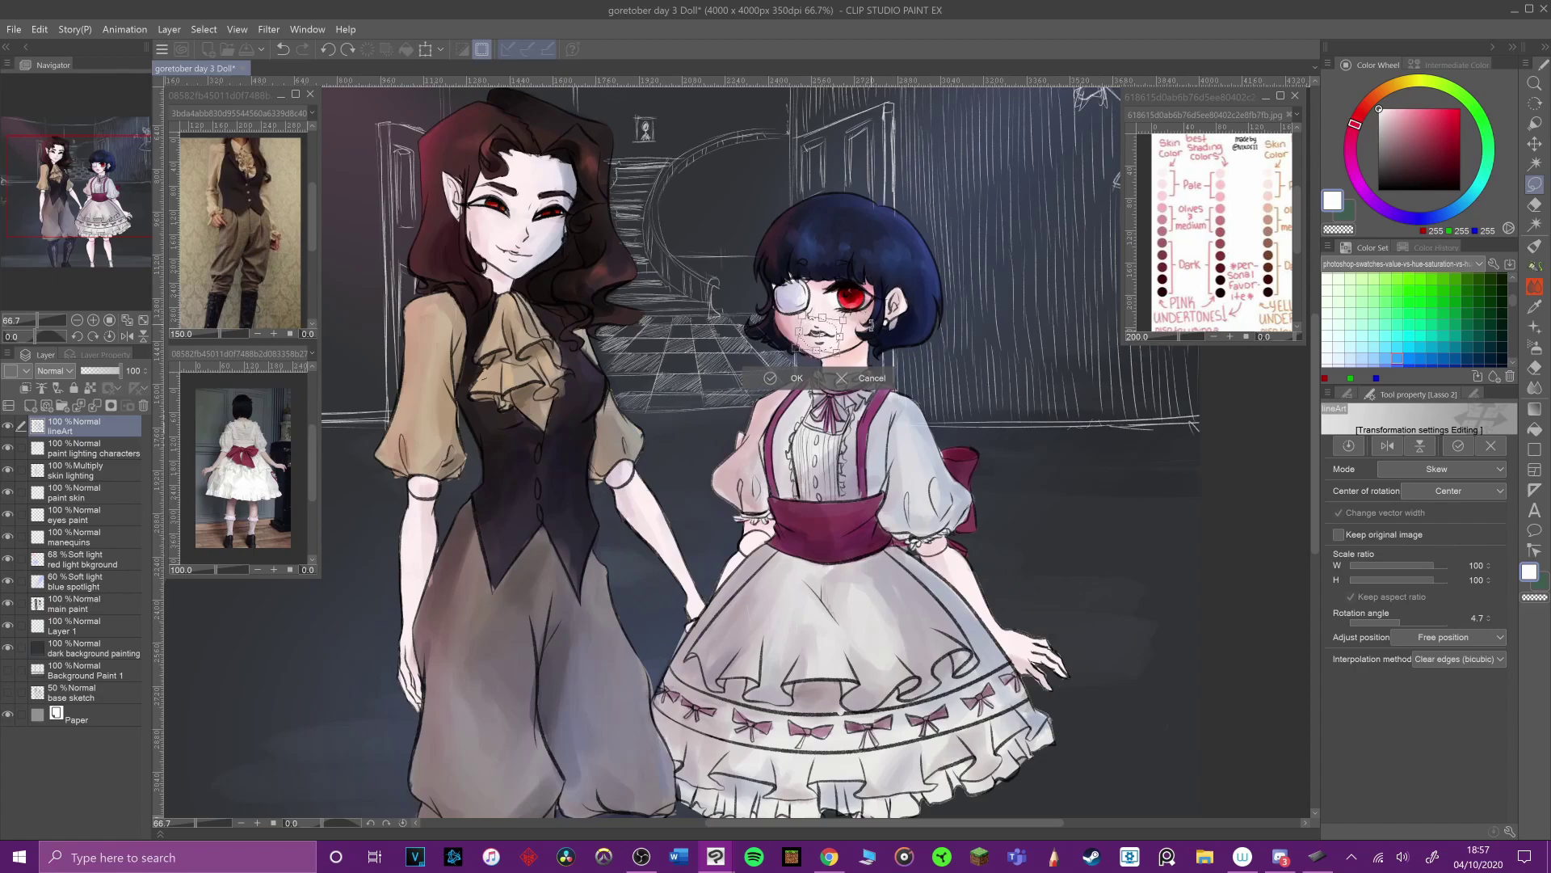
click(870, 379)
key(ctrl+d)
Step: Save the drawing and hatch vertical lines across the red-lit wall behind the taller character on the main paint layer
click(76, 604)
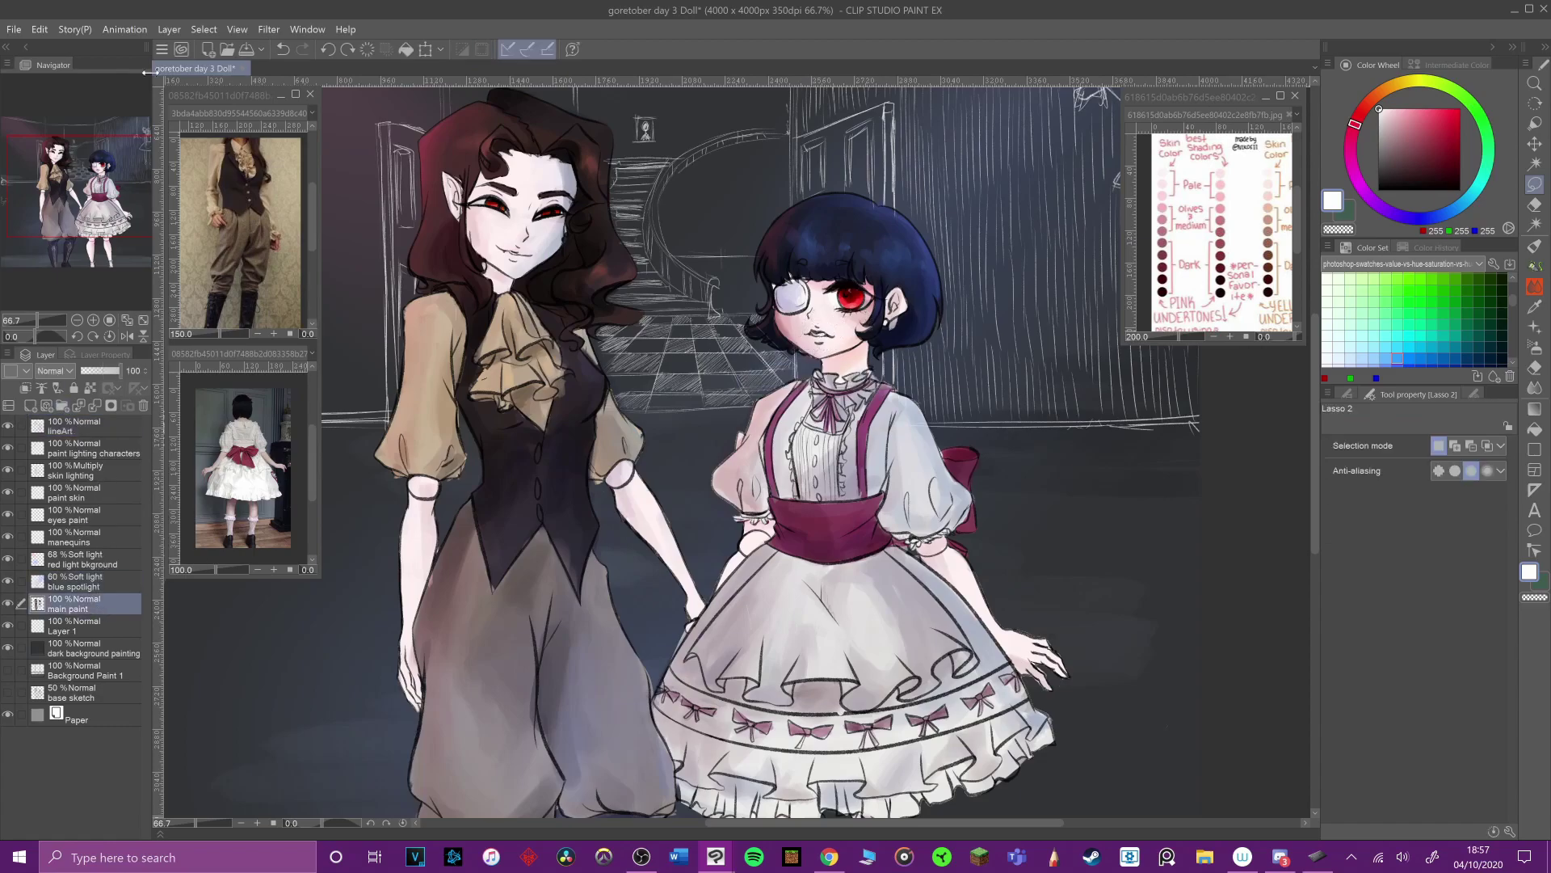
key(ctrl+s)
scroll(872, 369, down, 3)
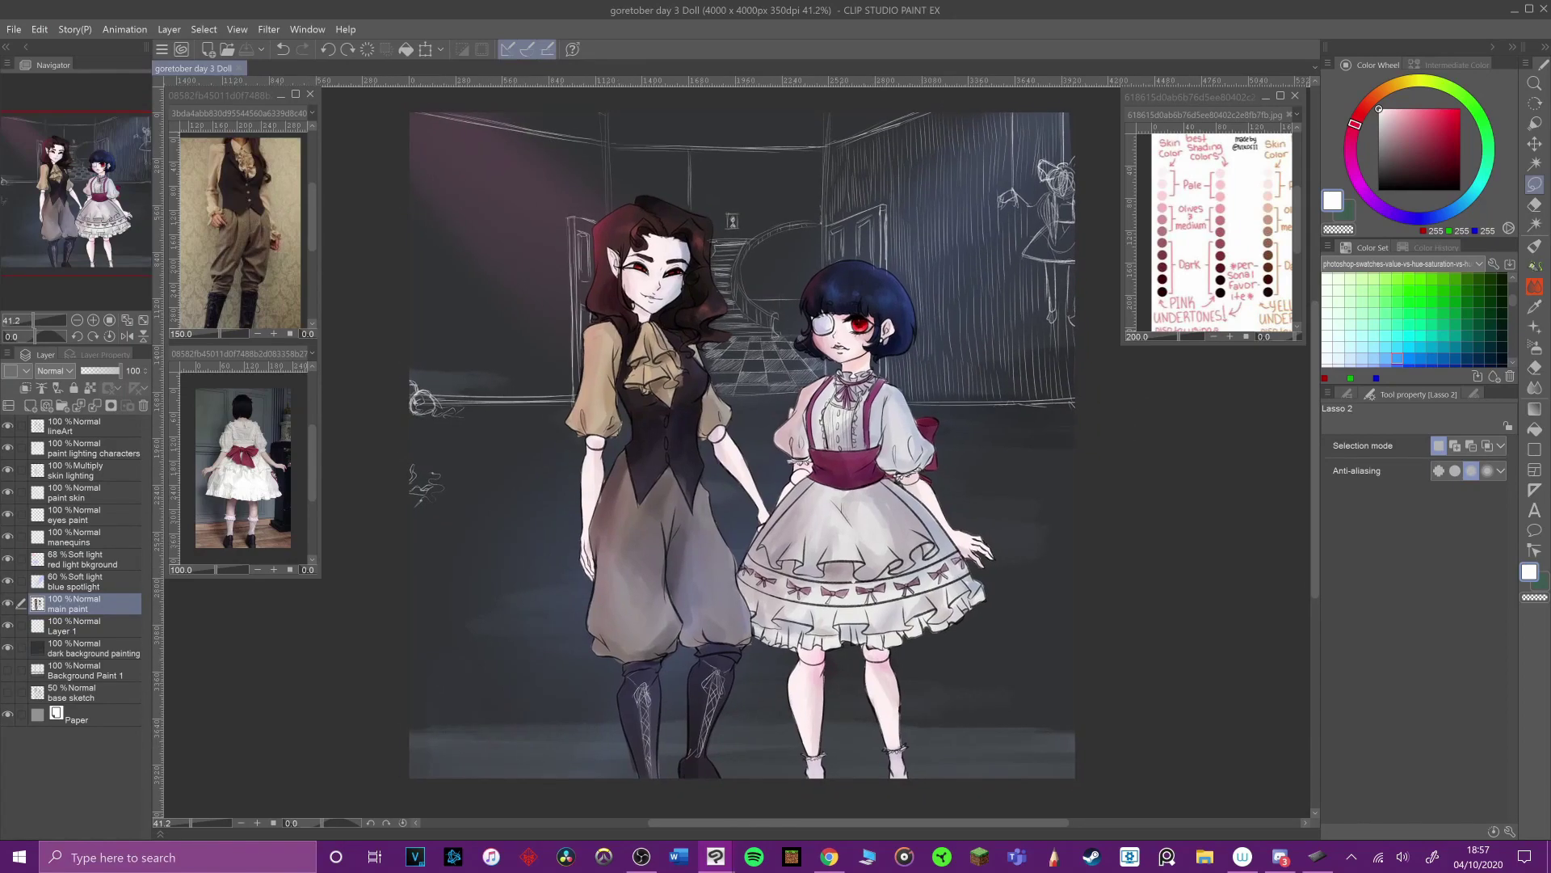
key(b)
drag(563, 306, 558, 396)
mouse_move(569, 293)
mouse_down()
mouse_move(564, 376)
mouse_move(530, 389)
mouse_up()
drag(413, 329, 414, 384)
mouse_move(428, 354)
mouse_down()
mouse_move(428, 392)
mouse_move(459, 394)
mouse_up()
drag(472, 339, 472, 399)
drag(486, 337, 494, 395)
drag(533, 275, 533, 339)
drag(560, 233, 559, 282)
drag(568, 162, 582, 208)
drag(599, 155, 599, 204)
drag(414, 275, 414, 319)
mouse_move(427, 275)
mouse_down()
mouse_move(427, 318)
mouse_move(451, 320)
mouse_up()
drag(456, 318, 456, 357)
drag(513, 303, 513, 262)
drag(490, 296, 489, 263)
drag(424, 160, 425, 209)
drag(514, 243, 514, 204)
drag(519, 240, 520, 206)
drag(532, 254, 532, 218)
drag(543, 244, 562, 160)
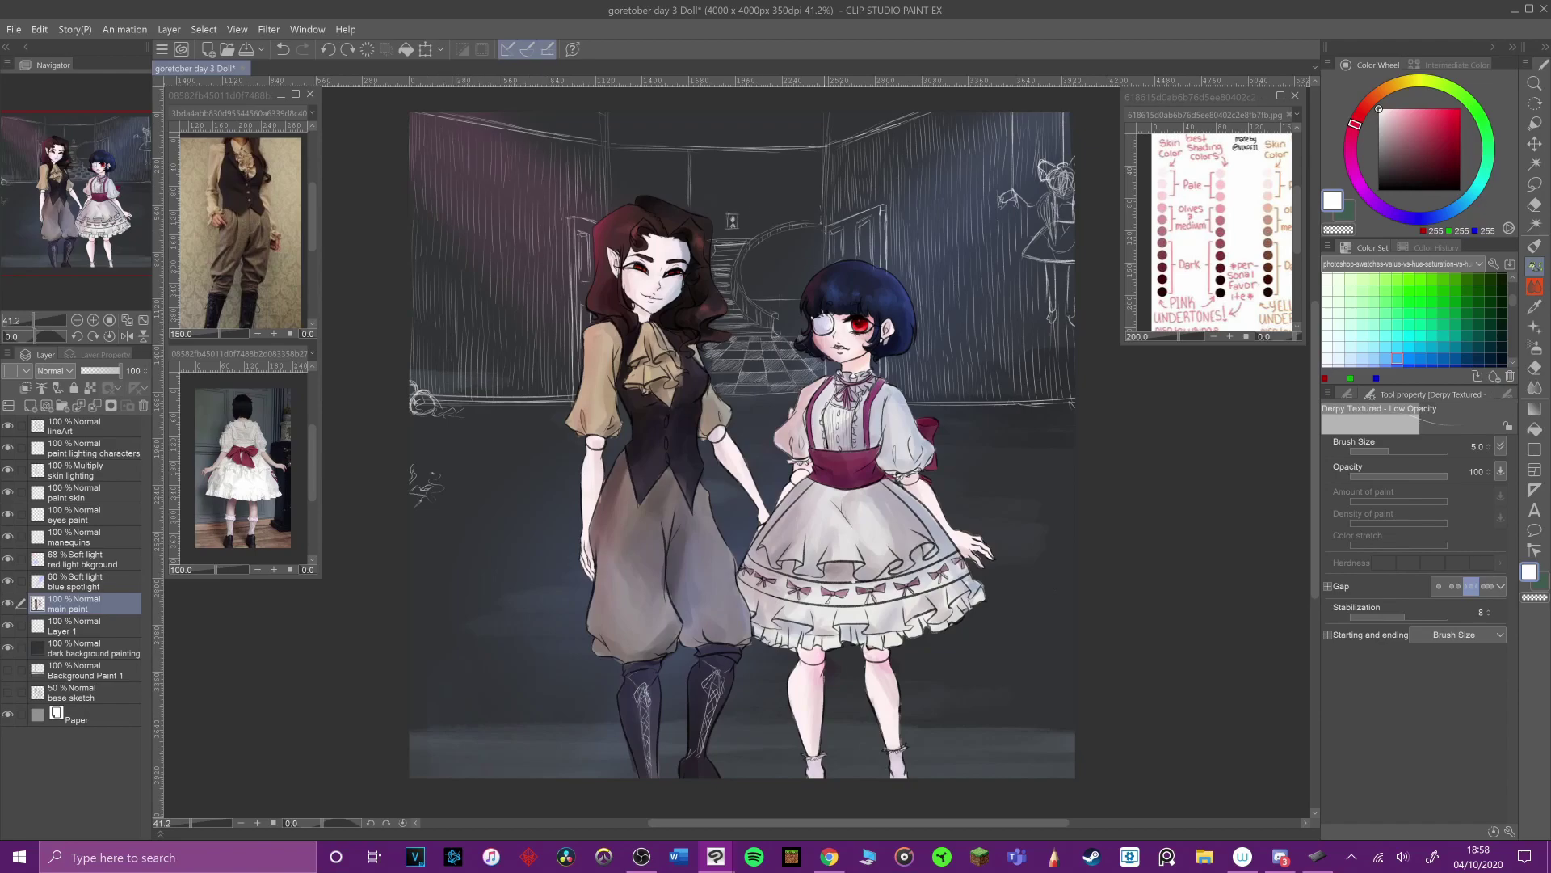
Step: Sketch a small jointed figure on the staircase and lantern-like shapes hanging from the ceiling, and save the drawing
mouse_move(761, 273)
mouse_down()
mouse_move(766, 294)
mouse_move(750, 260)
mouse_move(765, 313)
mouse_move(788, 302)
mouse_move(796, 319)
mouse_up()
key(ctrl+z)
drag(701, 117, 676, 152)
mouse_move(677, 152)
mouse_down()
mouse_move(787, 146)
mouse_move(661, 154)
mouse_up()
key(ctrl+z)
key(ctrl+z)
mouse_move(665, 151)
mouse_down()
mouse_move(695, 113)
mouse_move(692, 154)
mouse_move(690, 127)
mouse_move(707, 129)
mouse_up()
key(ctrl+z)
key(ctrl+z)
mouse_move(719, 113)
mouse_down()
mouse_move(726, 129)
mouse_move(736, 118)
mouse_up()
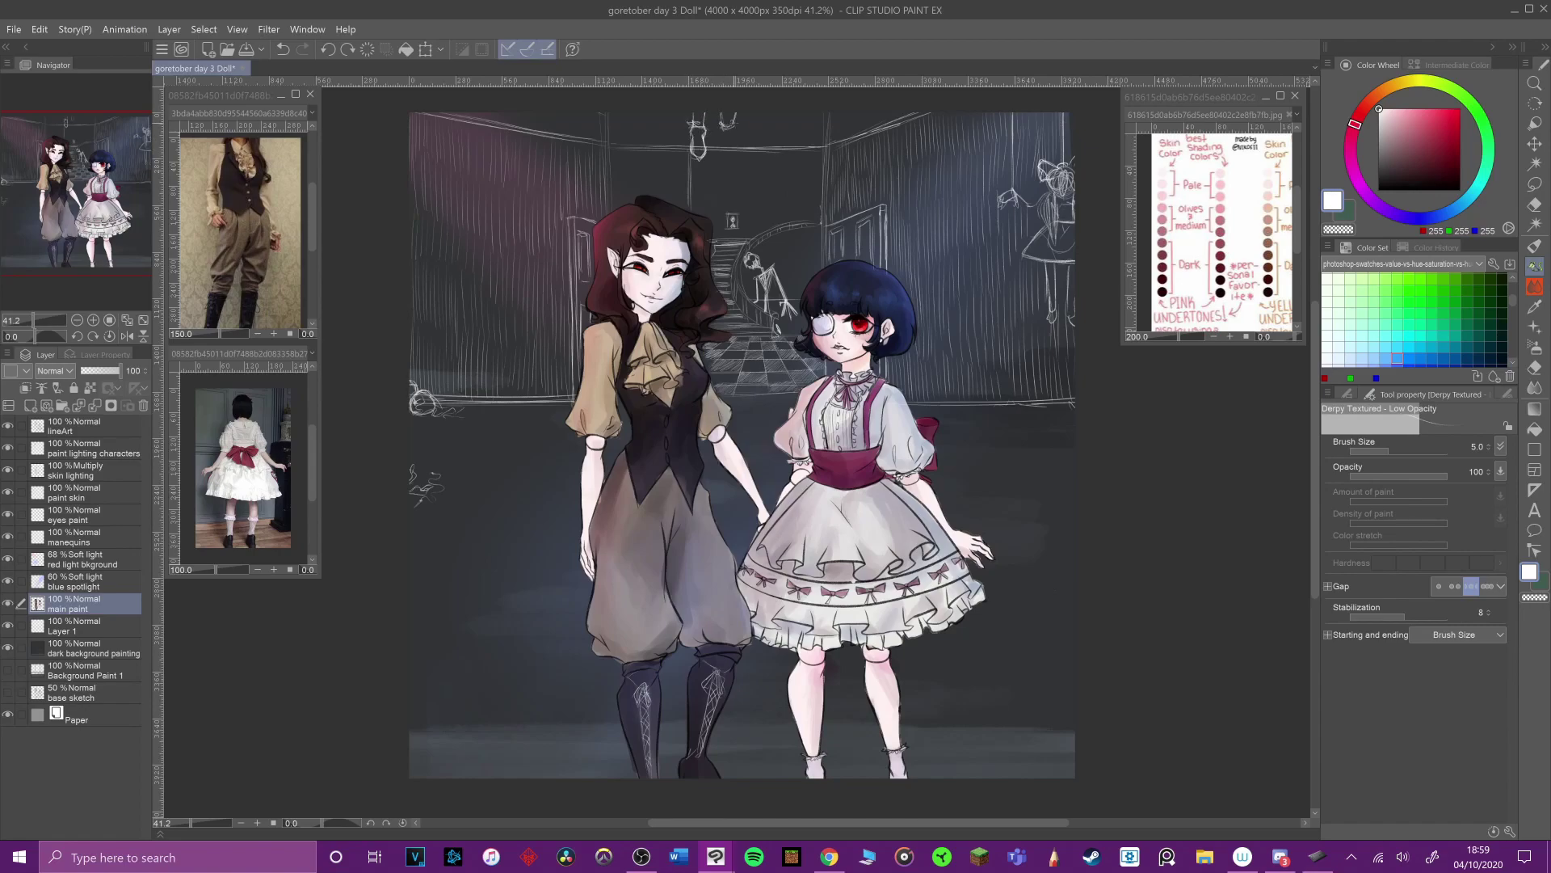
click(14, 29)
click(48, 134)
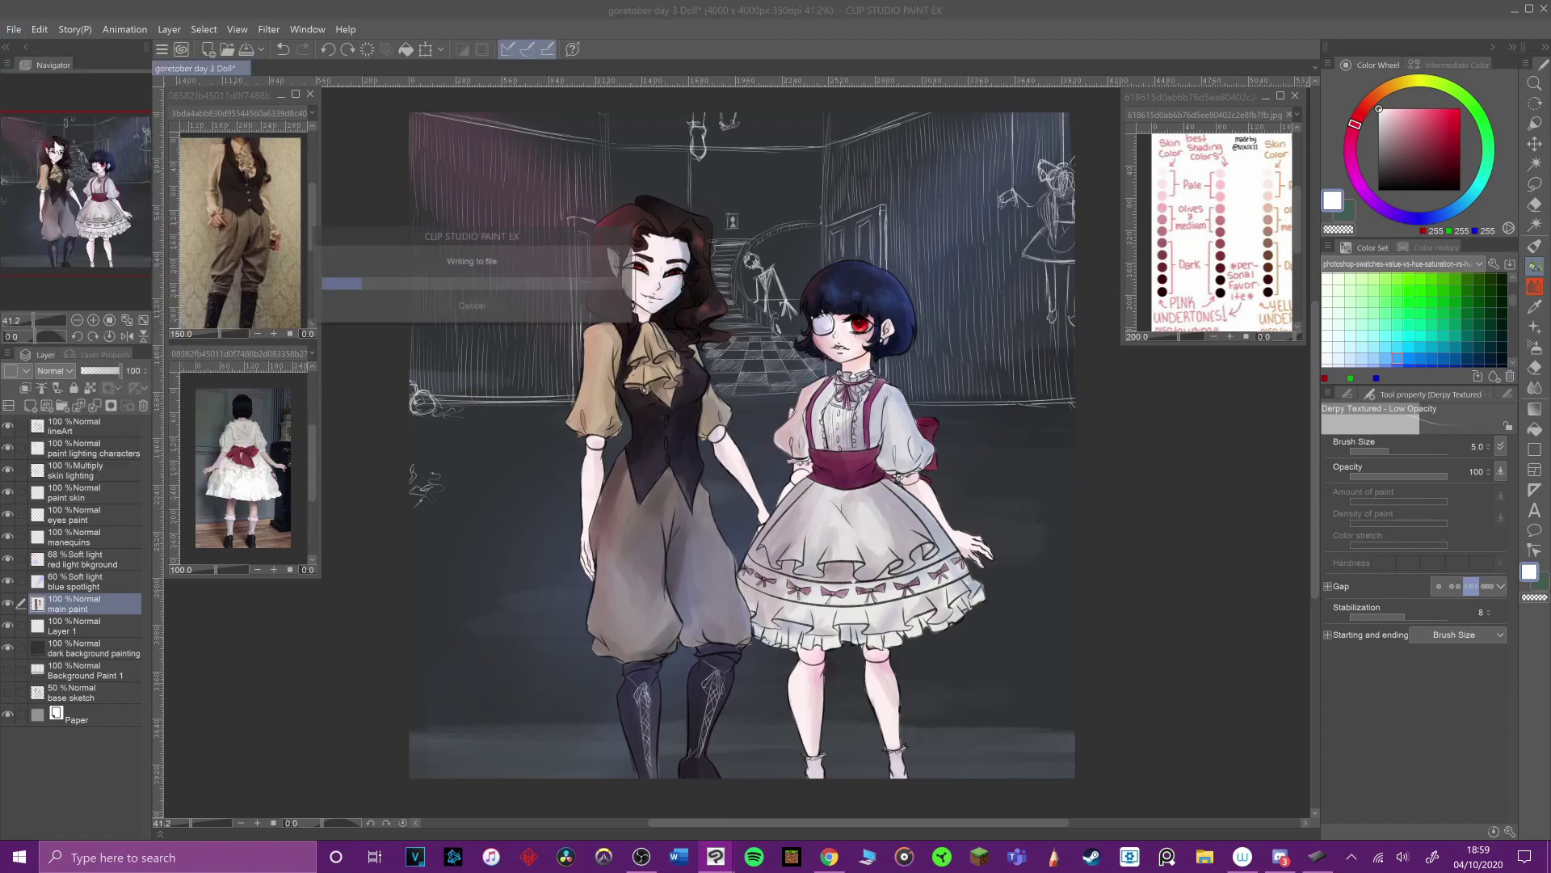
drag(1007, 359, 1006, 396)
Step: Paint dark patches onto the floor beside the shorter character on the dark background painting layer with a painterly brush
click(95, 651)
click(1347, 394)
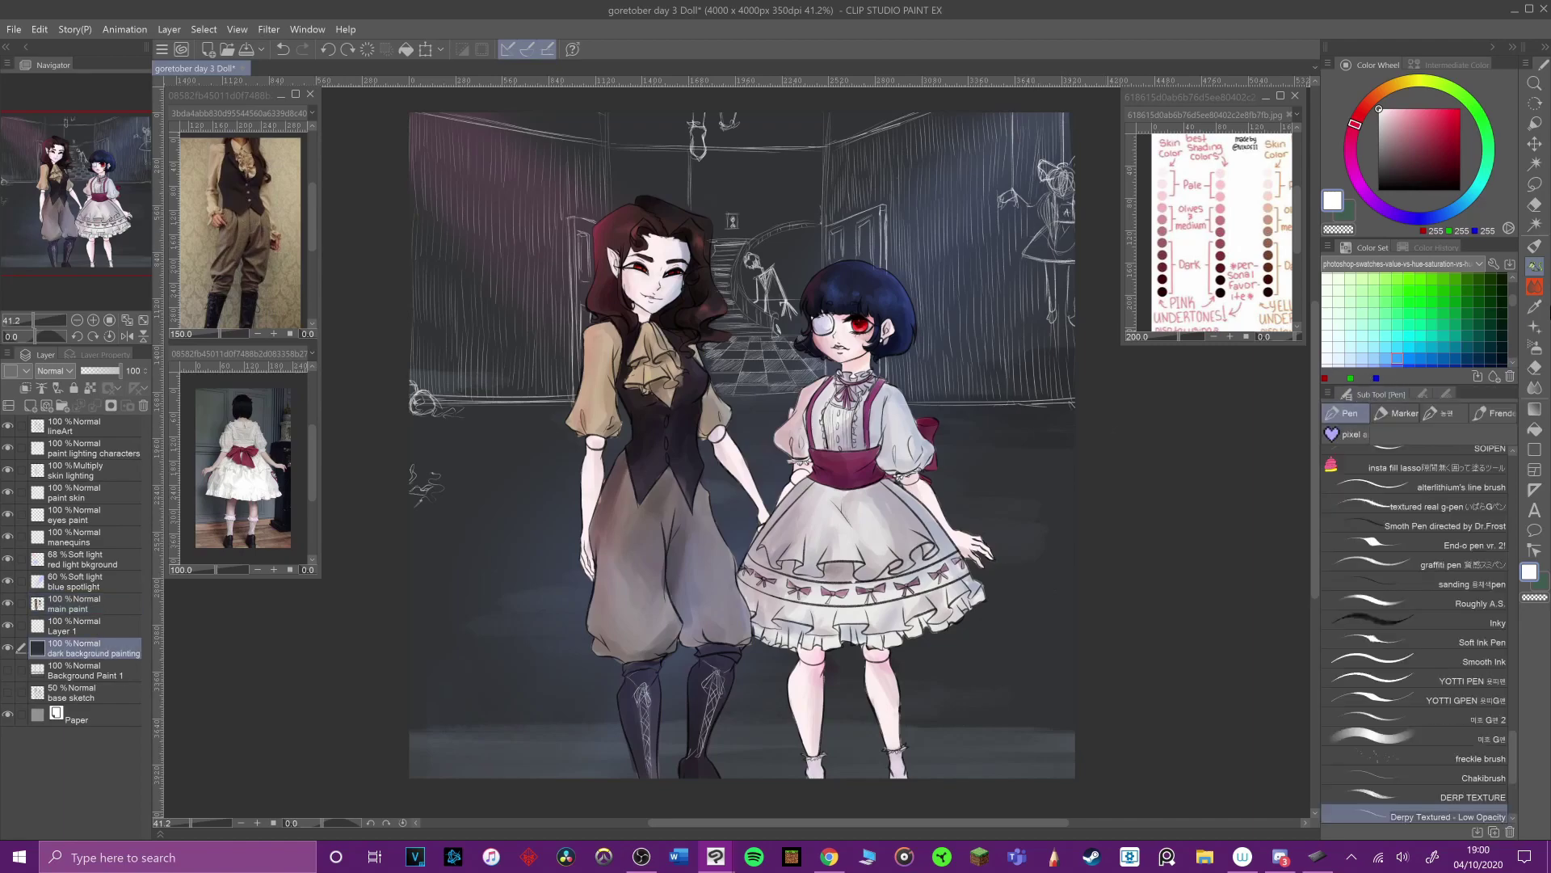
click(1537, 285)
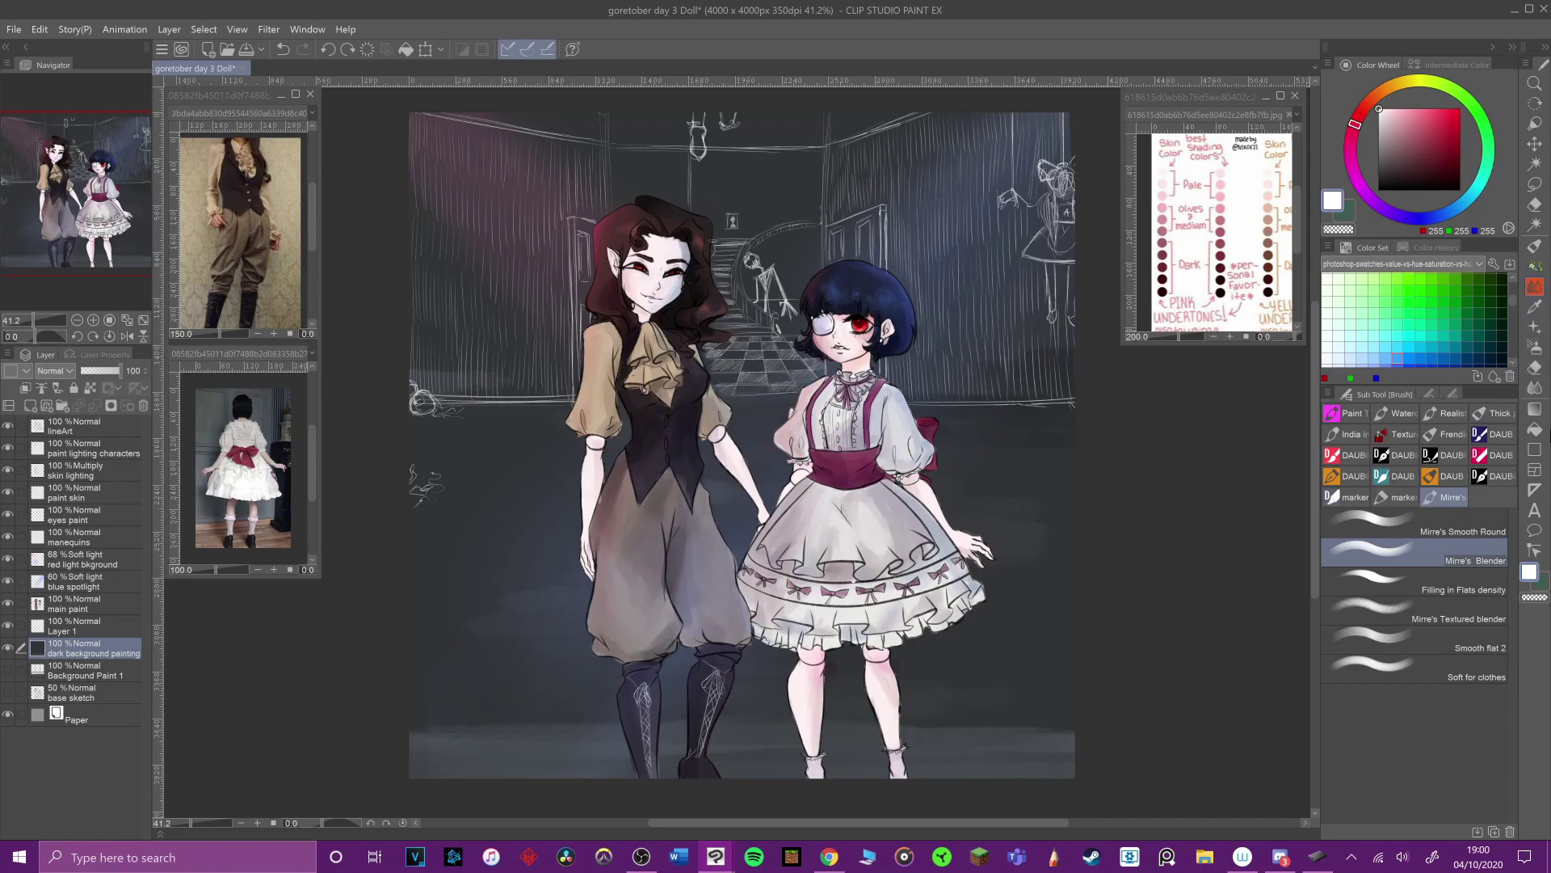
click(1347, 413)
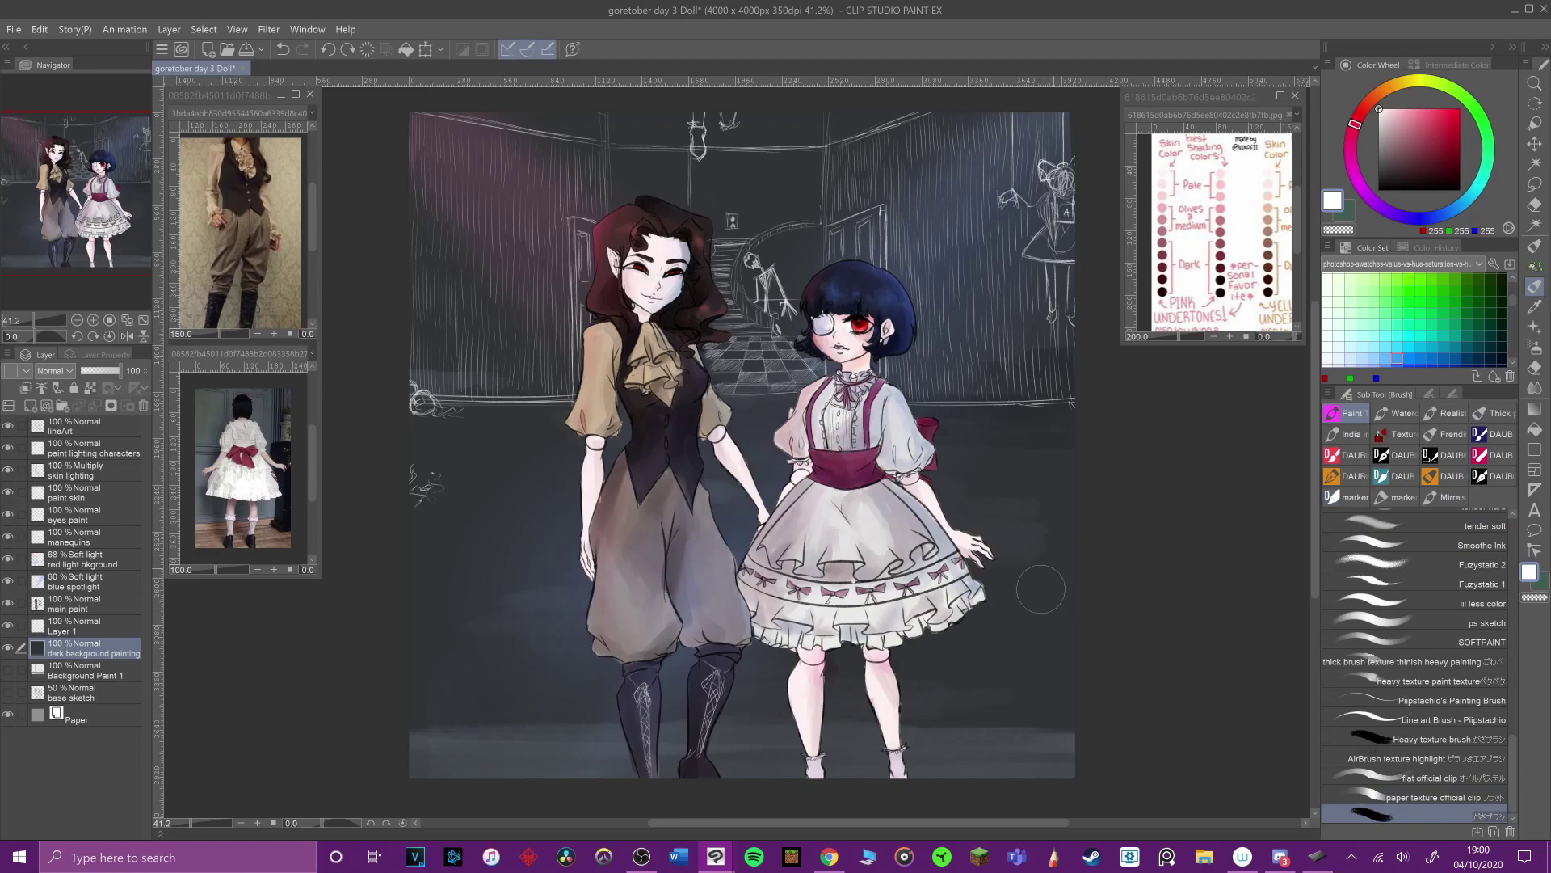
alt+click(1041, 589)
click(1410, 167)
drag(1070, 577, 1043, 598)
drag(1049, 622, 961, 659)
drag(1067, 533, 1042, 558)
drag(1002, 501, 1066, 525)
drag(1066, 678, 1065, 703)
Step: Blend a sampled floor tone across the blue-lit floor, from below the wall down to the canvas's lower corner
alt+click(996, 533)
drag(1042, 529, 1058, 610)
drag(1010, 670, 957, 674)
drag(1062, 691, 1002, 744)
drag(1059, 493, 969, 480)
Step: Paint tones sampled from the red-lit wall and floor over the floor beside the taller character
alt+click(492, 165)
mouse_move(460, 497)
mouse_down()
mouse_move(424, 570)
mouse_move(444, 642)
mouse_up()
drag(459, 570, 505, 566)
alt+click(548, 517)
drag(525, 446, 410, 541)
drag(474, 692, 481, 735)
alt+click(485, 420)
drag(489, 429, 460, 436)
drag(1022, 440, 1044, 430)
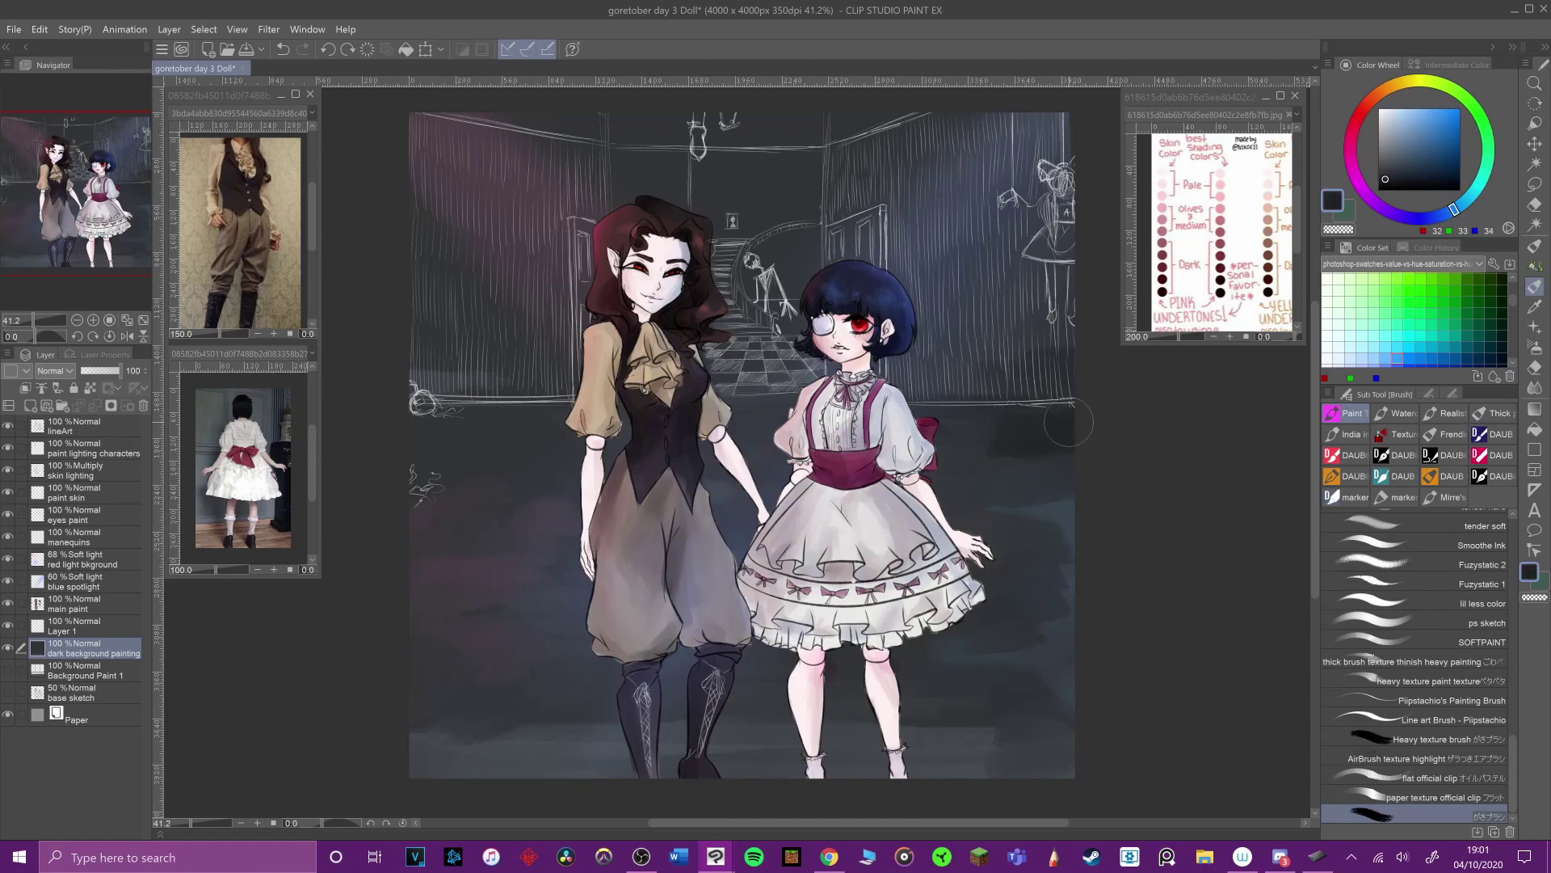
Step: Darken the lower floor around both characters with broad uneven brush patches
drag(1071, 592, 982, 618)
mouse_move(941, 650)
mouse_down()
mouse_move(840, 664)
mouse_move(800, 748)
mouse_up()
drag(804, 731, 727, 759)
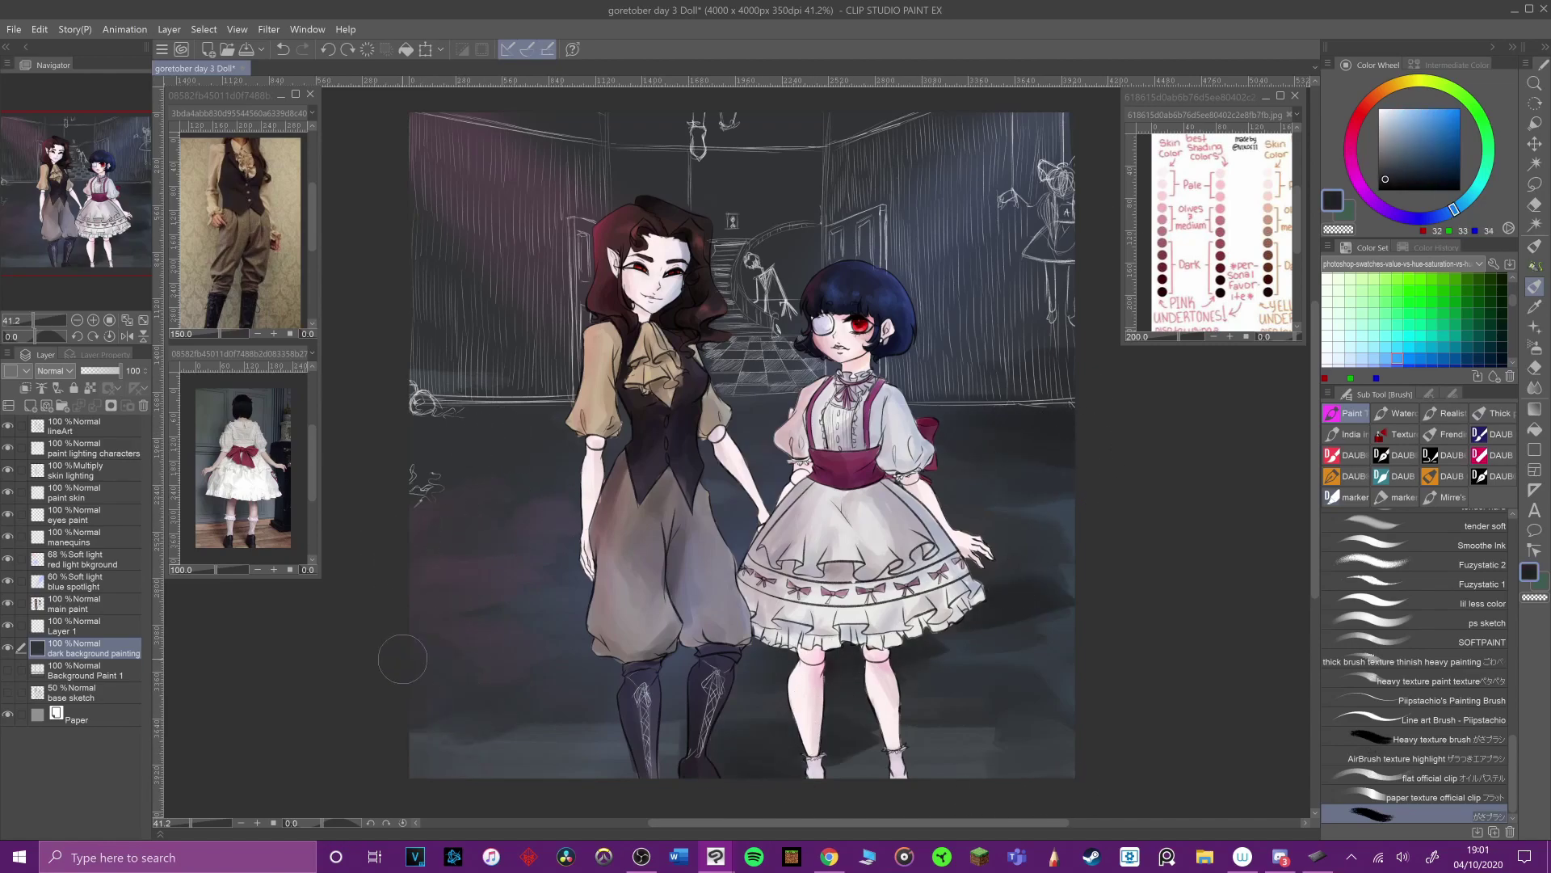
drag(409, 663, 469, 687)
drag(432, 759, 558, 735)
drag(509, 610, 566, 610)
drag(493, 428, 421, 461)
mouse_move(437, 541)
mouse_down()
mouse_move(517, 545)
mouse_move(473, 577)
mouse_move(467, 619)
mouse_move(578, 618)
mouse_up()
alt+click(481, 599)
alt+click(1044, 494)
drag(1067, 451, 1006, 453)
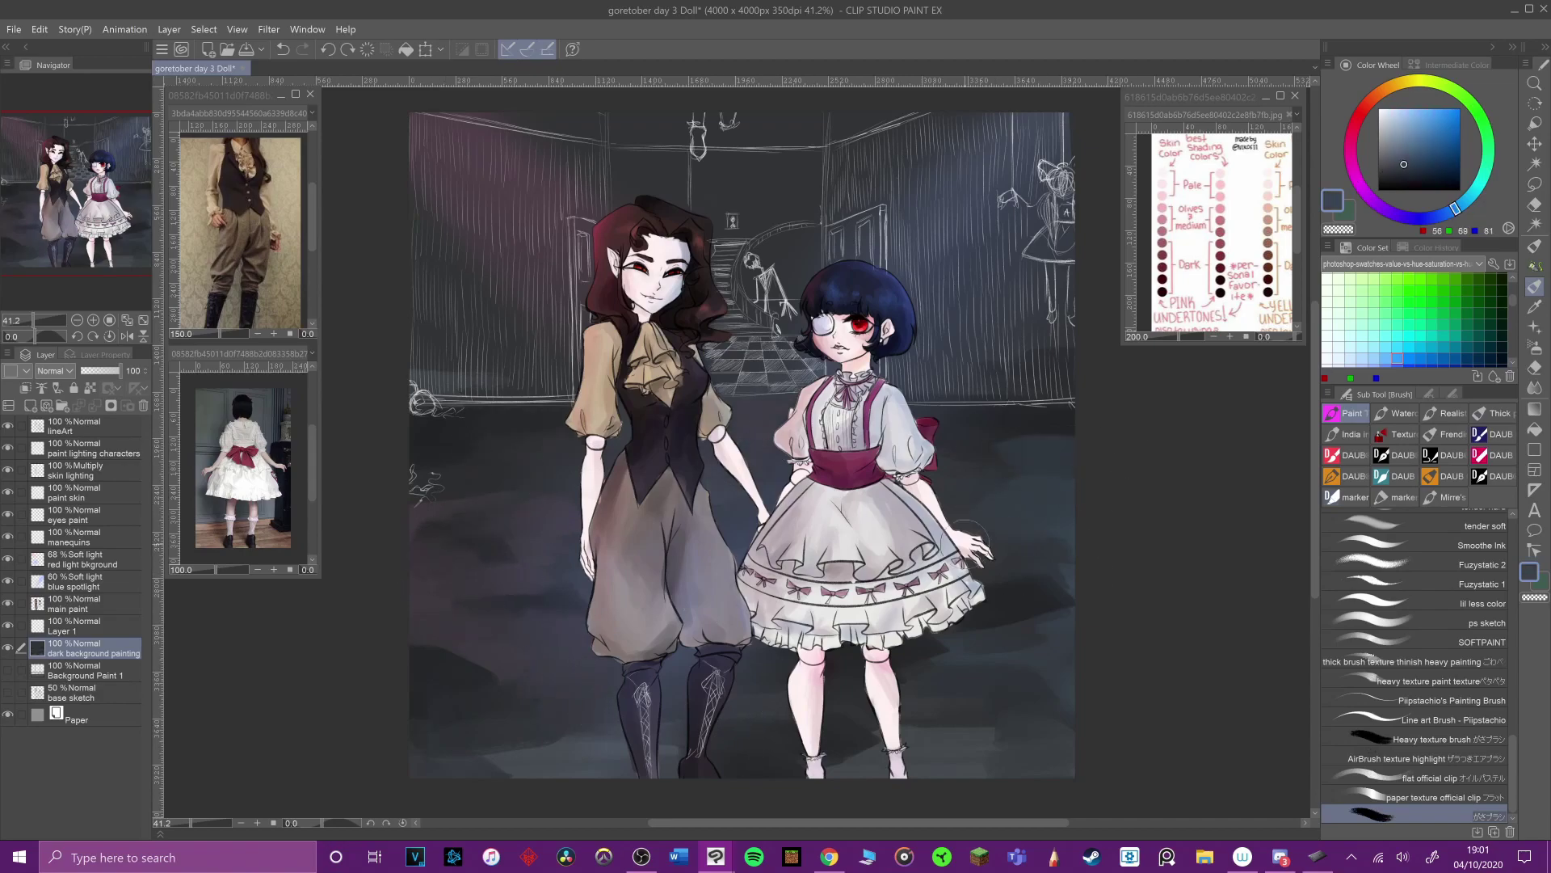
Step: Add sampled blue-grey tones to the floor near the shorter character and to the back wall above the staircase
alt+click(909, 311)
alt+click(855, 679)
drag(1057, 600, 1022, 582)
drag(986, 652, 929, 670)
drag(1006, 487, 1026, 442)
alt+click(806, 144)
mouse_move(796, 166)
mouse_down()
mouse_move(753, 172)
mouse_move(791, 194)
mouse_move(779, 202)
mouse_up()
alt+click(774, 190)
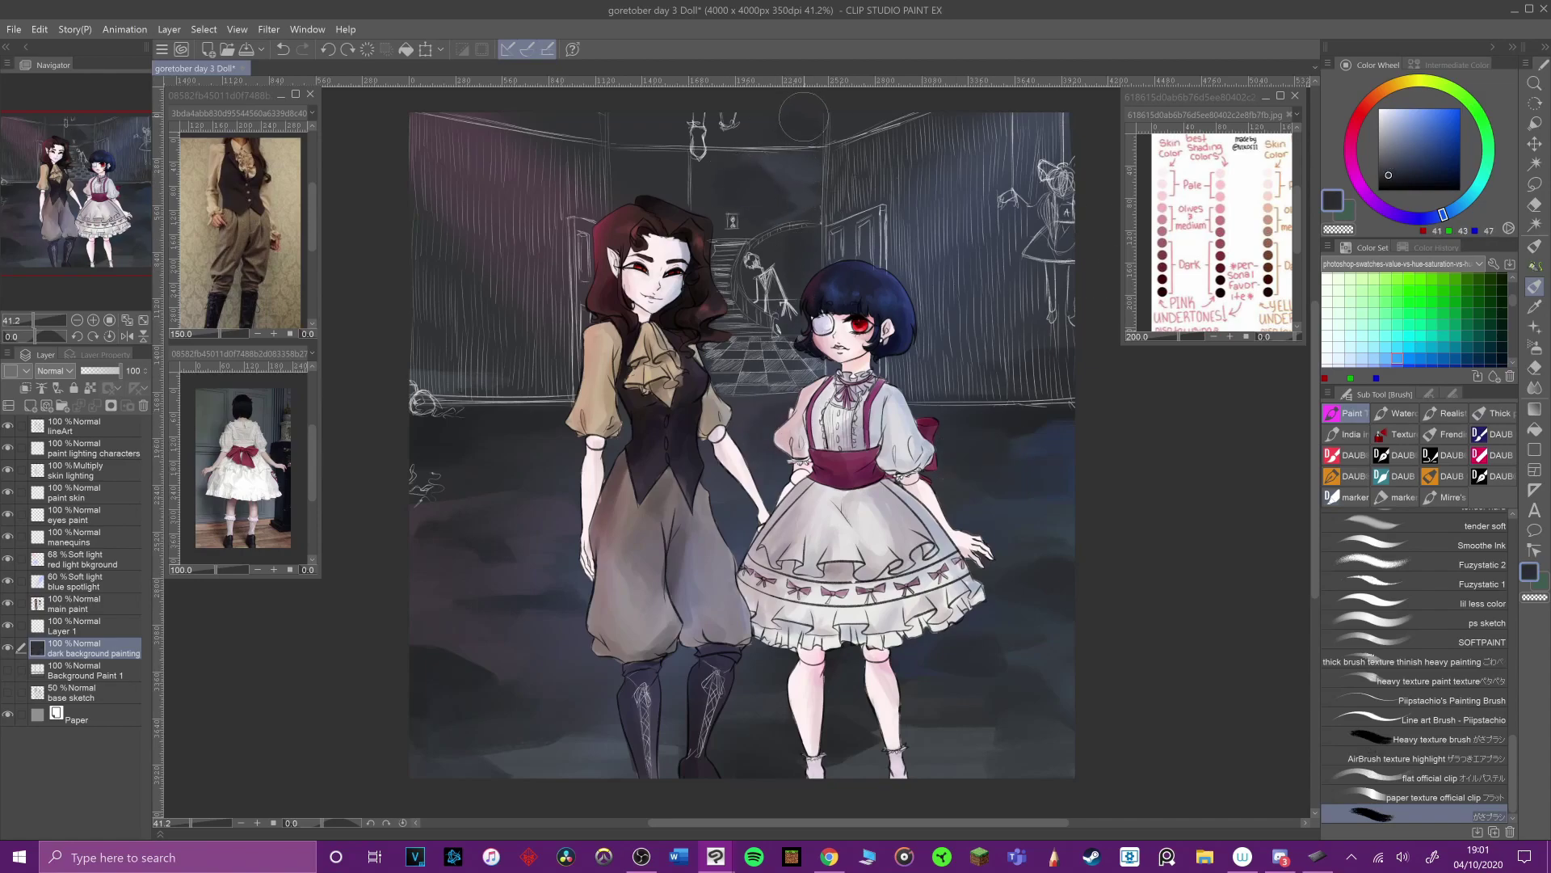
Step: Paint a sampled dark tone along the base of the red-lit wall beside the taller character
alt+click(882, 121)
alt+click(426, 580)
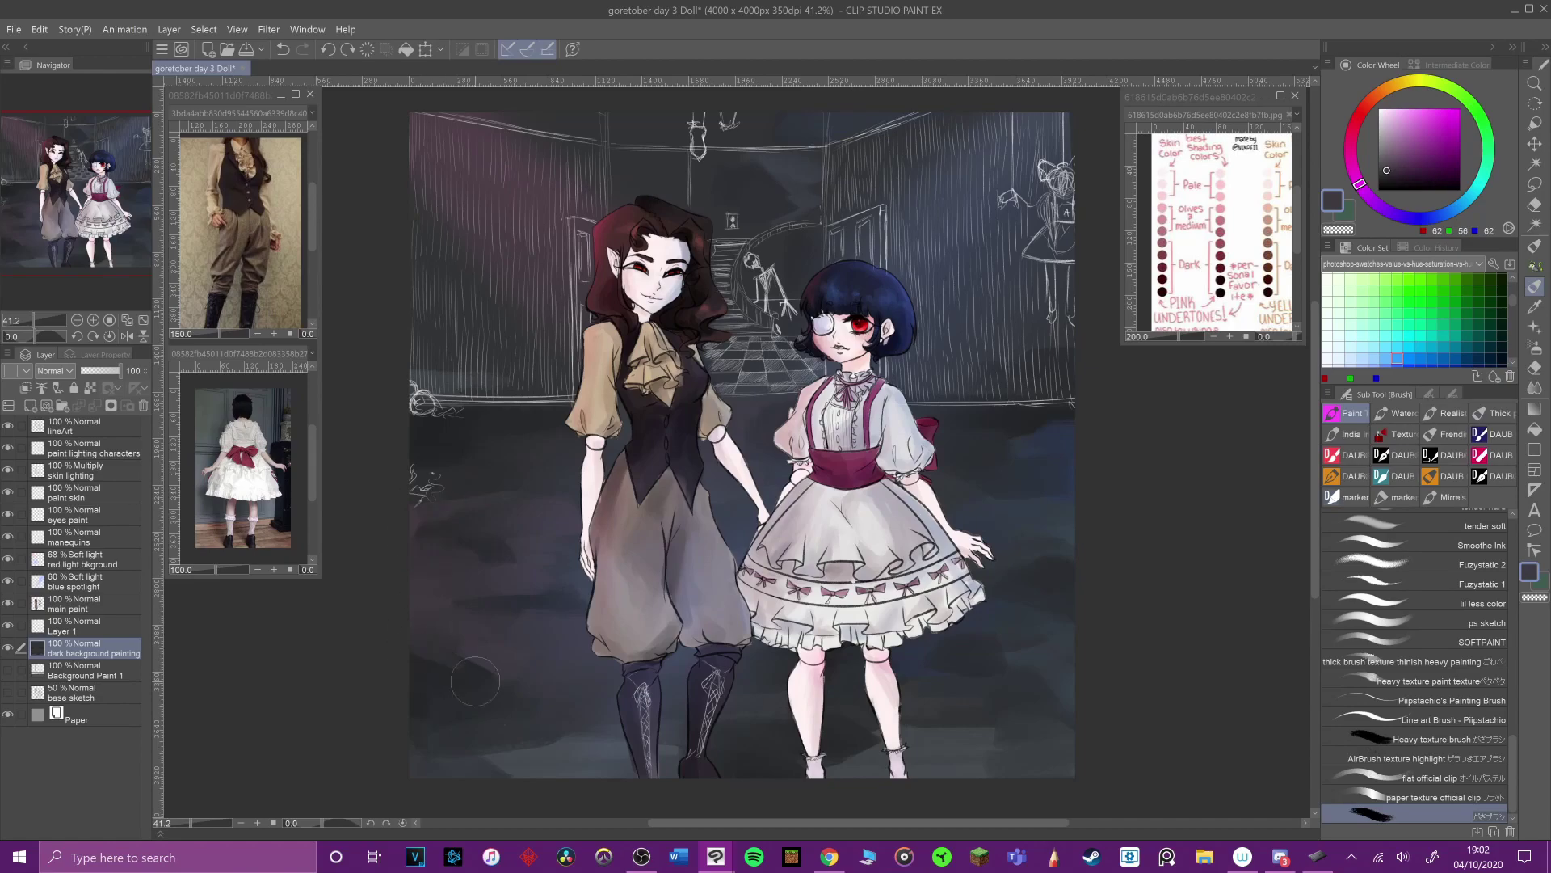
alt+click(425, 341)
drag(514, 375, 466, 380)
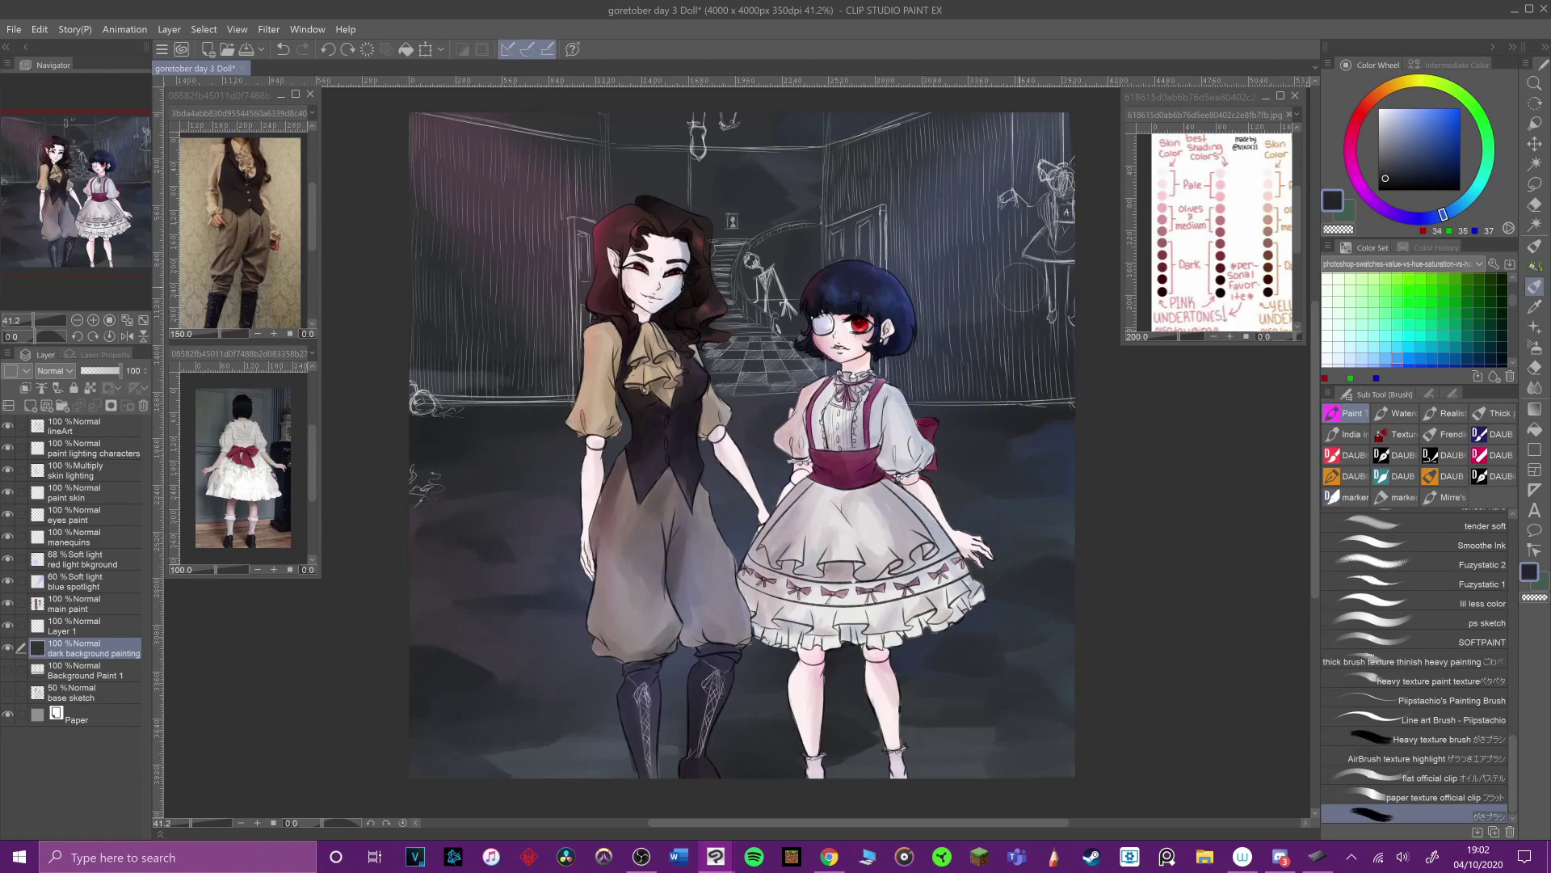
Step: Save the drawing and sketch a pair of doll feet in shoes hanging from the ceiling with the pen on the mannequins layer
key(p)
click(89, 537)
click(13, 29)
click(49, 134)
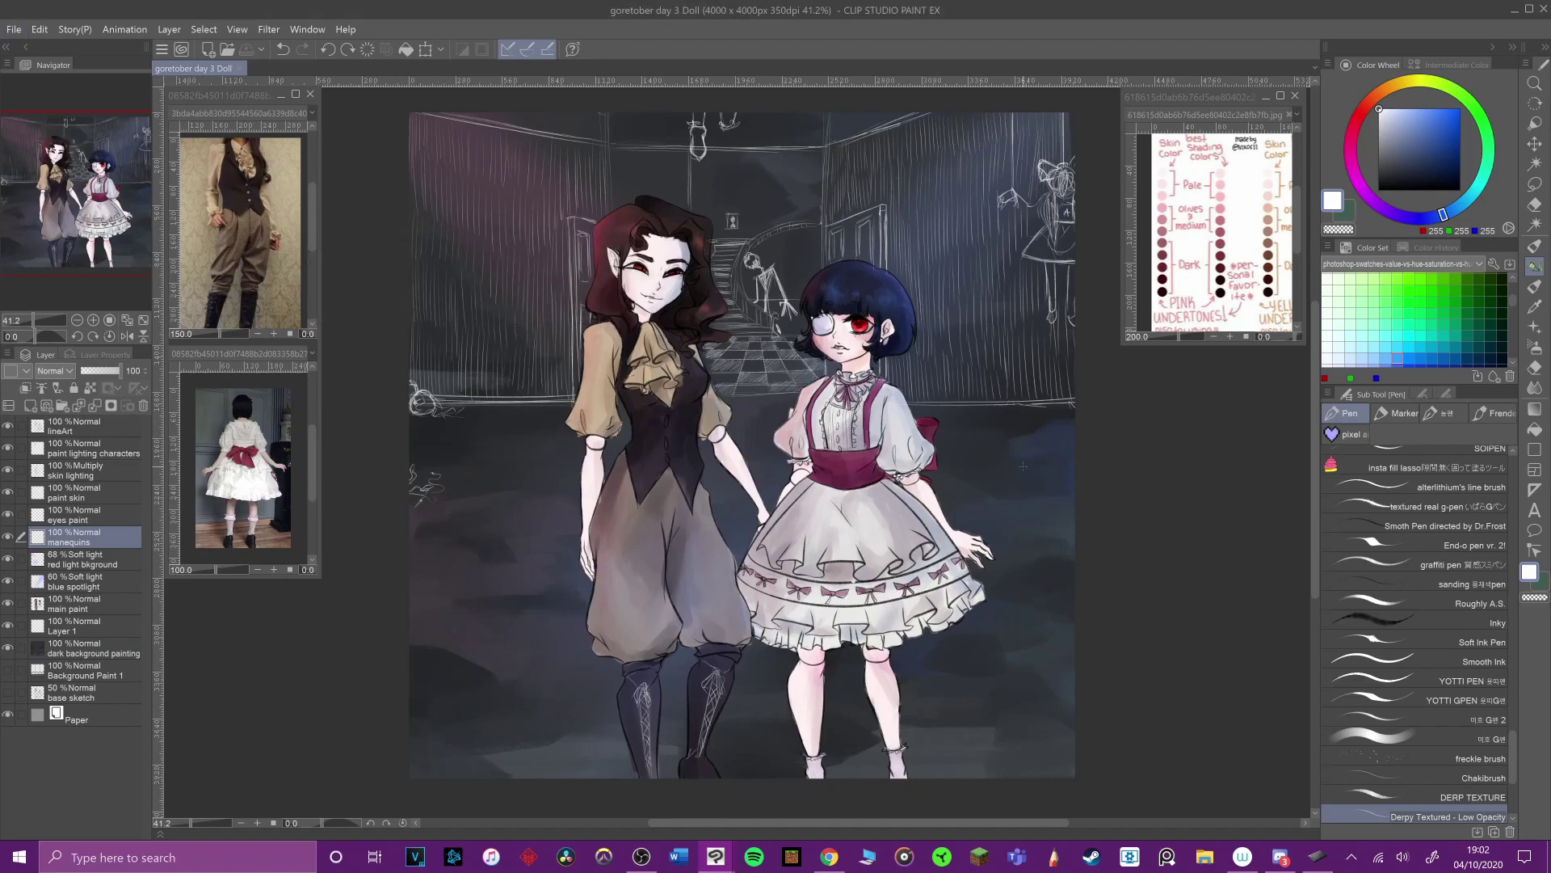
drag(814, 215, 816, 219)
drag(695, 139, 703, 147)
drag(693, 133, 740, 152)
drag(721, 153, 737, 144)
drag(727, 131, 735, 141)
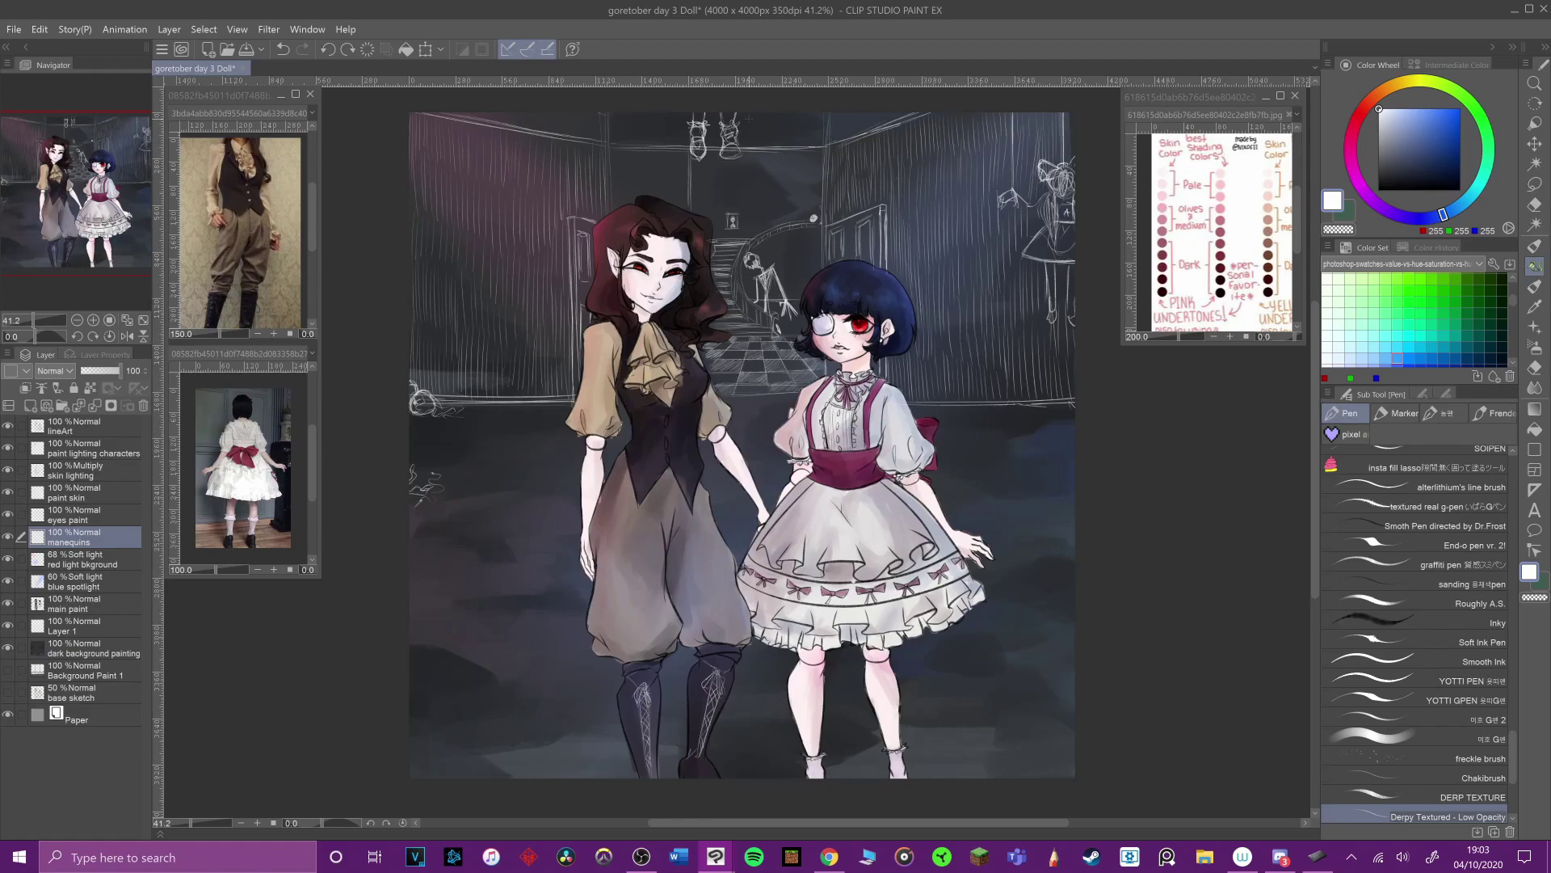
key(Tab)
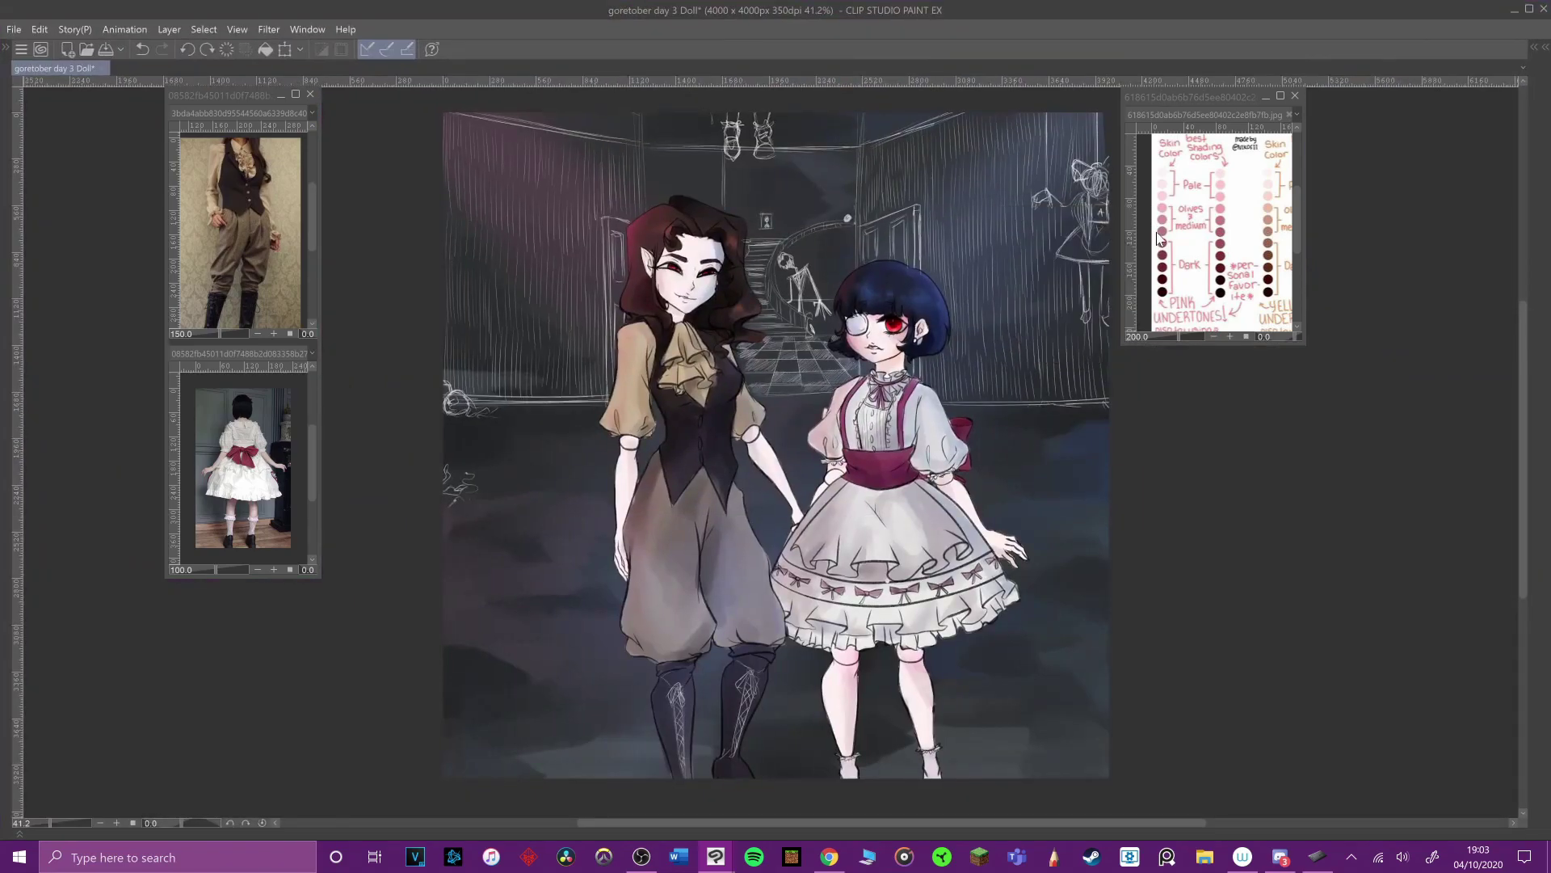
key(Tab)
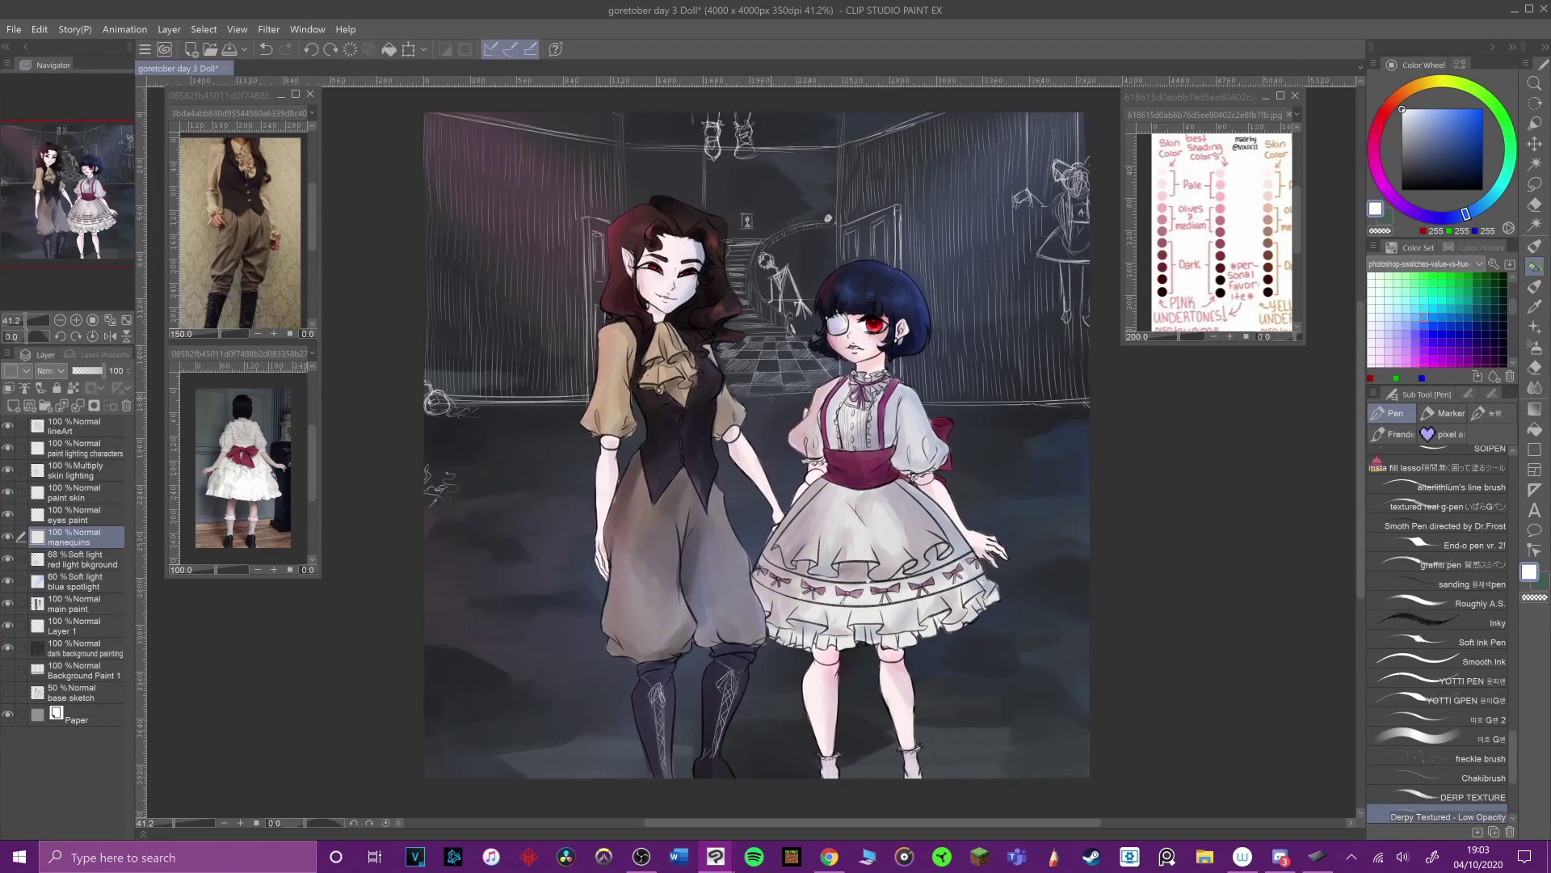
Step: Draw thin perspective lines radiating across the floor from behind the characters to the canvas edges
drag(583, 442, 425, 572)
drag(556, 409, 425, 490)
drag(632, 602, 570, 778)
drag(693, 653, 690, 778)
drag(909, 676, 975, 778)
drag(992, 624, 1090, 701)
drag(978, 483, 1089, 543)
drag(987, 433, 1090, 468)
key(ctrl+z)
drag(1111, 582, 1093, 473)
drag(961, 540, 764, 340)
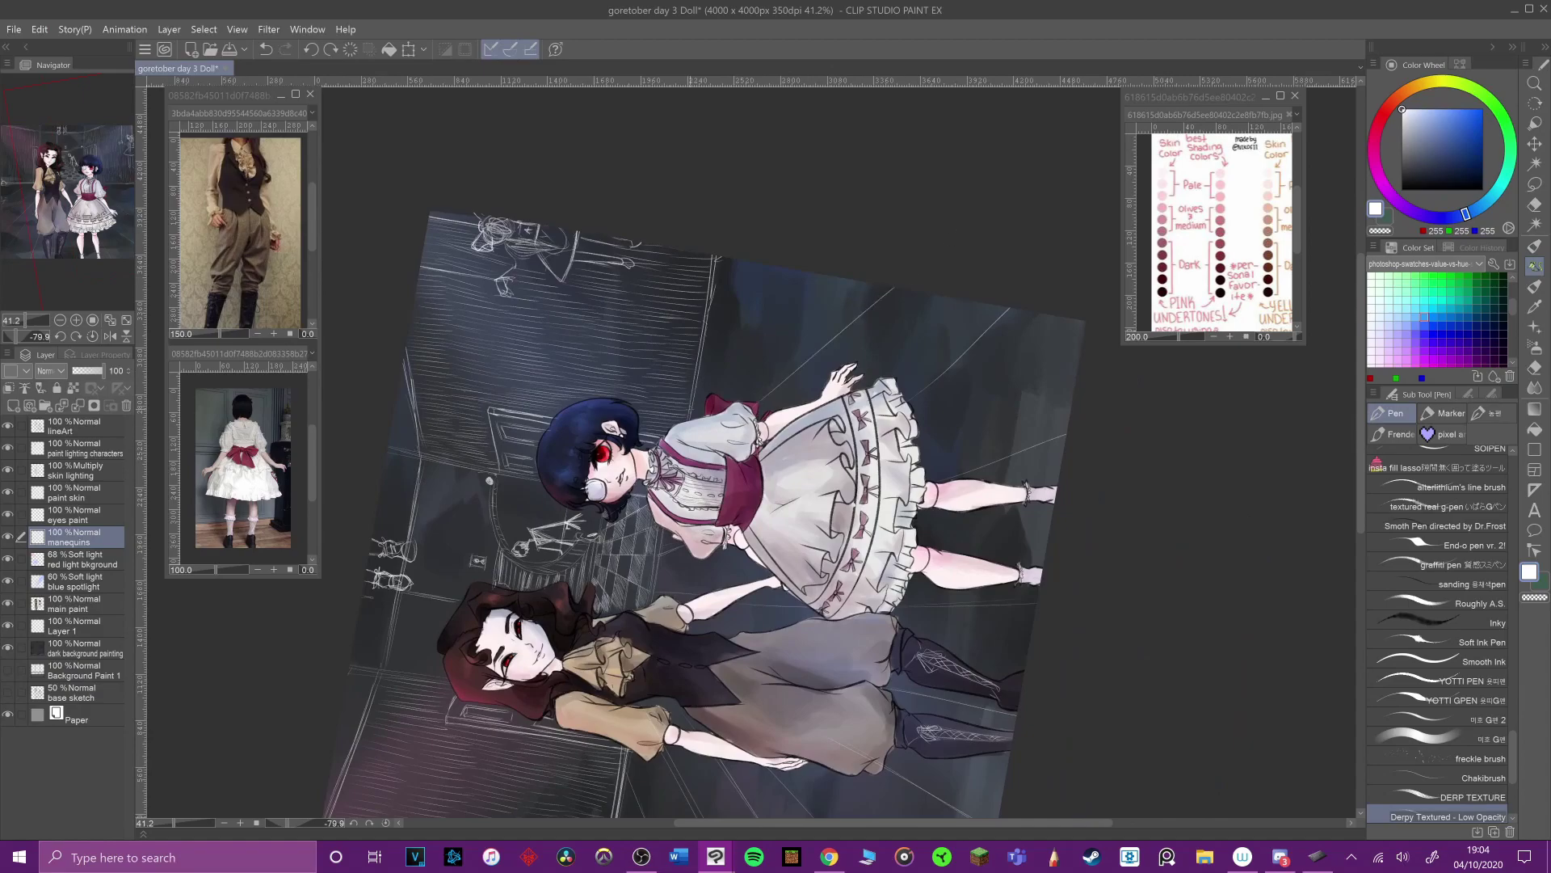
Step: Try further perspective lines across the floor beside the shorter character
key(ctrl+at)
drag(686, 428, 756, 478)
key(ctrl+z)
key(ctrl+z)
key(ctrl+z)
drag(871, 512, 1007, 600)
drag(896, 651, 1016, 749)
key(ctrl+z)
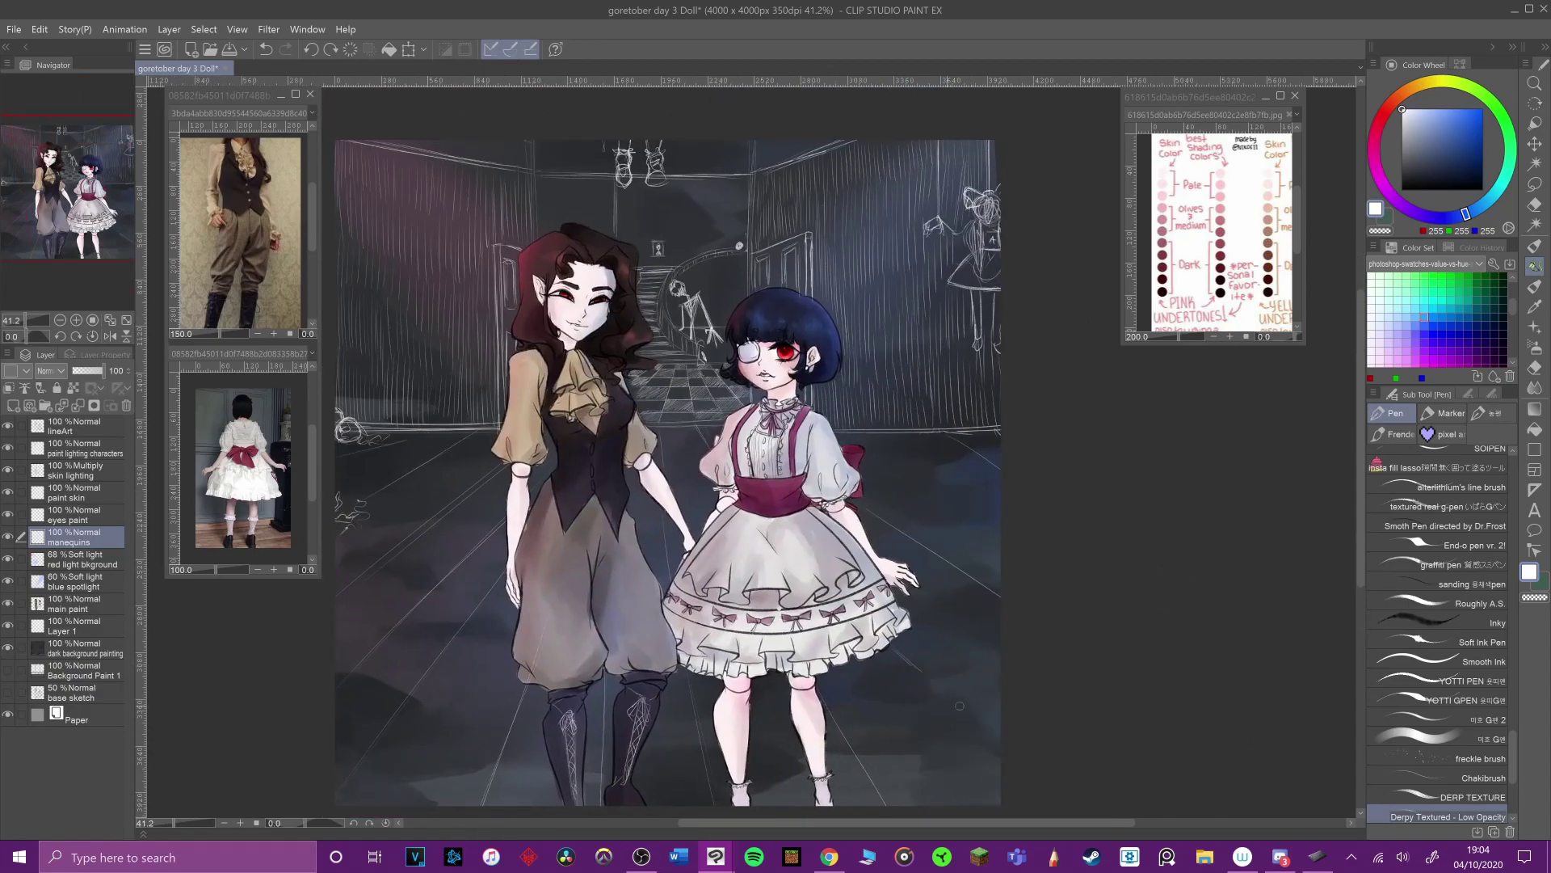
key(ctrl+z)
drag(875, 665, 1002, 773)
key(ctrl+z)
Step: Sketch a collapsed doll's limbs and hand in the lower corner of the floor on the shorter character's side
drag(352, 441, 336, 457)
drag(1000, 699, 944, 804)
mouse_move(983, 755)
mouse_down()
mouse_move(961, 804)
mouse_move(931, 804)
mouse_up()
drag(1000, 736, 980, 753)
mouse_move(996, 674)
mouse_down()
mouse_move(981, 699)
mouse_move(990, 669)
mouse_up()
drag(1001, 767, 980, 806)
drag(993, 781, 971, 807)
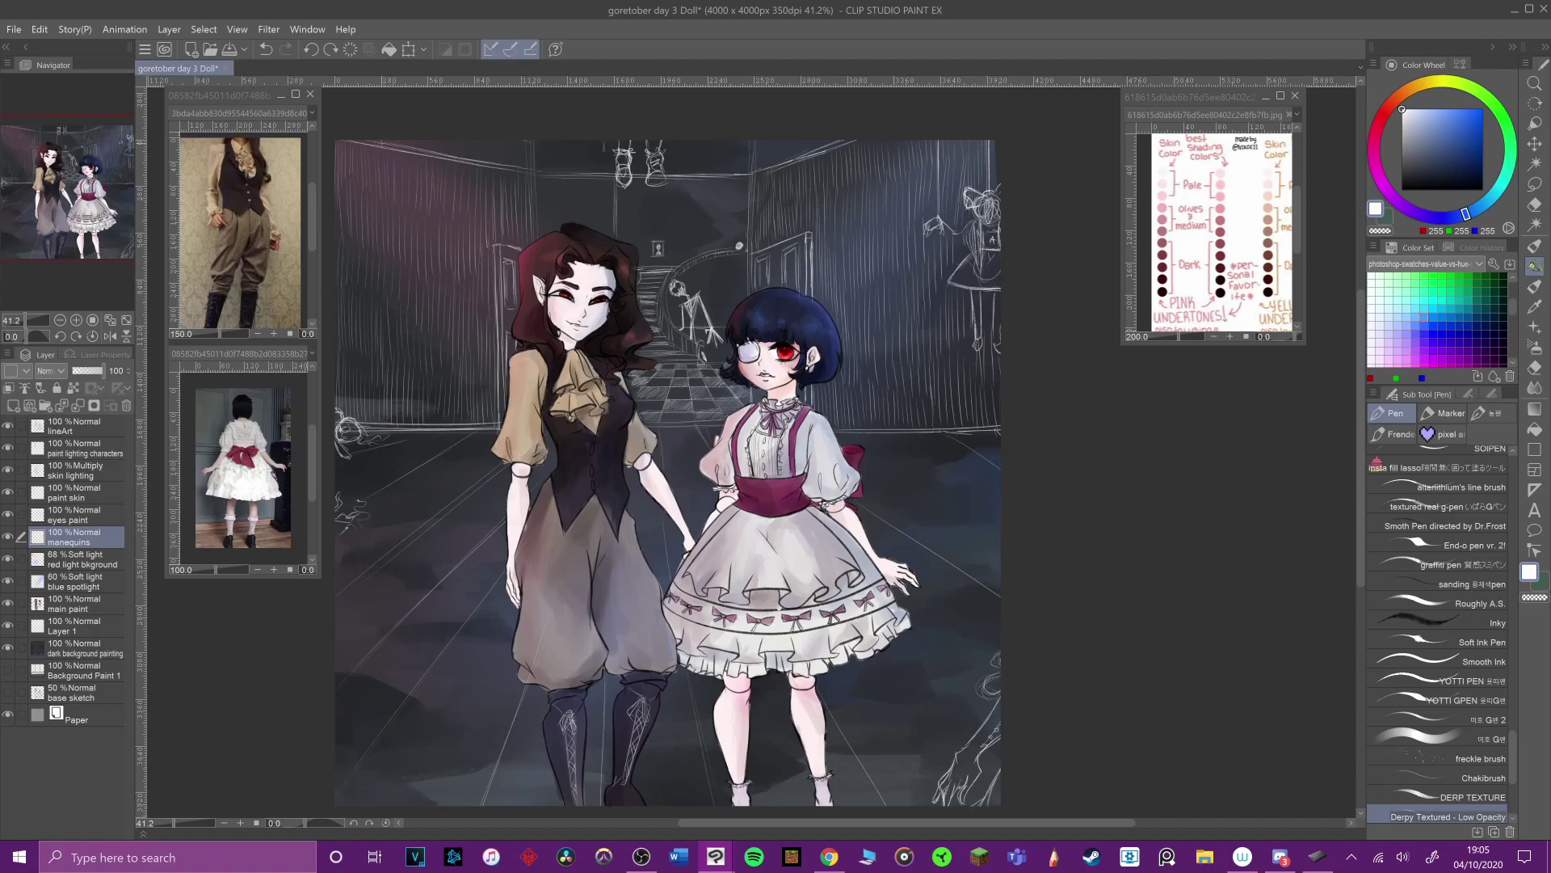
Step: Sketch a ghostly doll head with round eyes and long wavy hair on the red-lit wall beside the taller character
mouse_move(437, 296)
mouse_down()
mouse_move(476, 289)
mouse_move(444, 282)
mouse_move(428, 340)
mouse_up()
drag(462, 271, 475, 333)
drag(443, 267, 441, 269)
mouse_move(457, 270)
mouse_down()
mouse_move(434, 270)
mouse_move(462, 273)
mouse_up()
key(ctrl+z)
mouse_move(444, 254)
mouse_down()
mouse_move(438, 333)
mouse_move(466, 273)
mouse_move(469, 332)
mouse_up()
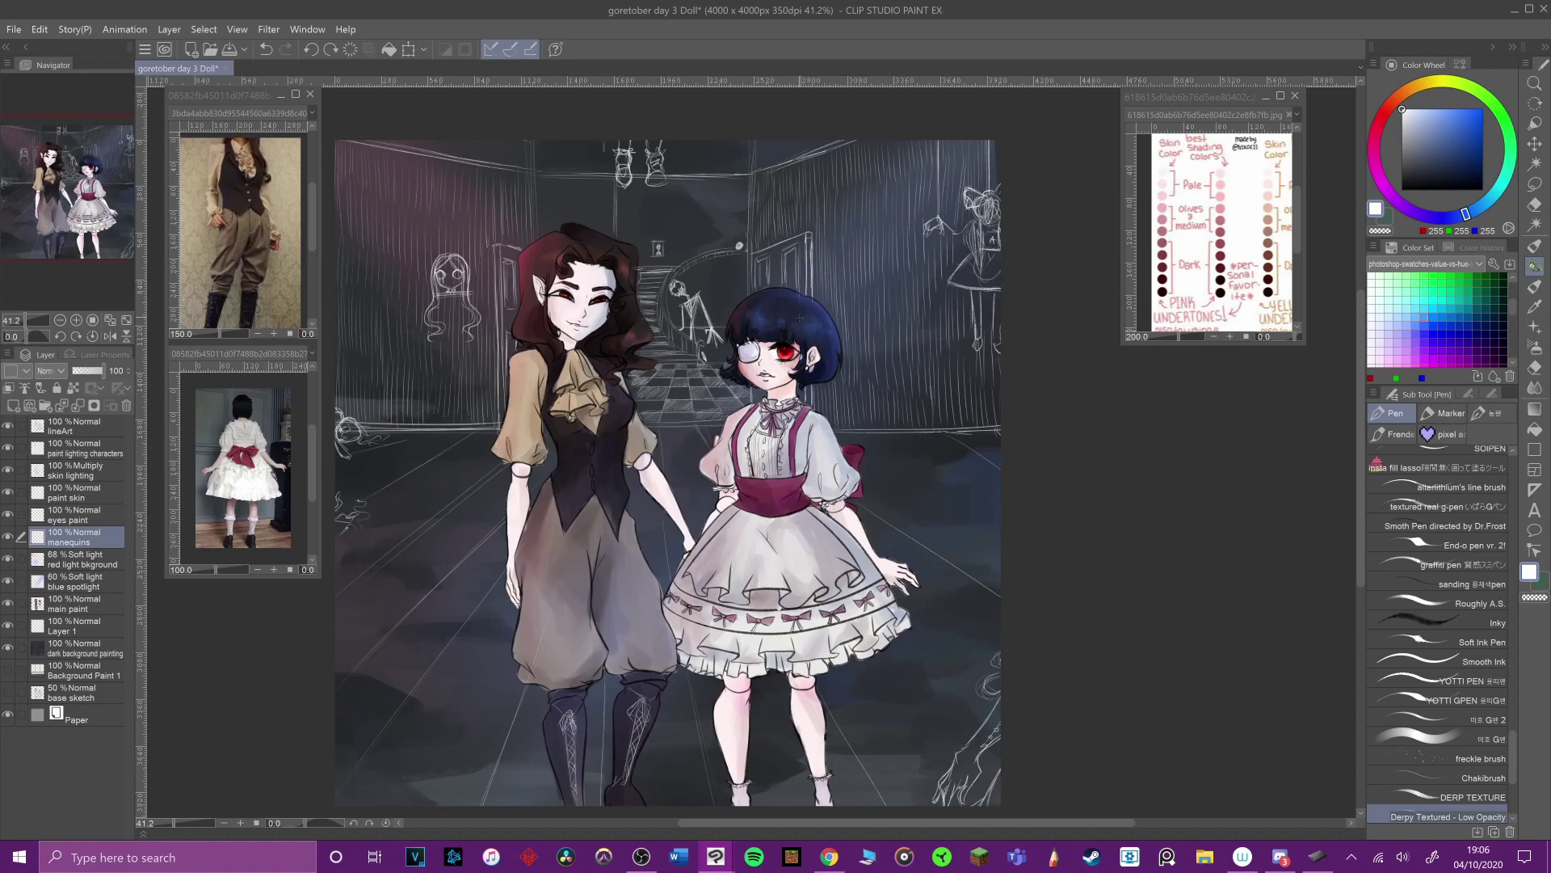
Step: Add a new layer above the line art and try a white highlight stroke on the shorter character's fringe
key(ctrl+shift+n)
drag(777, 331, 791, 332)
key(ctrl+z)
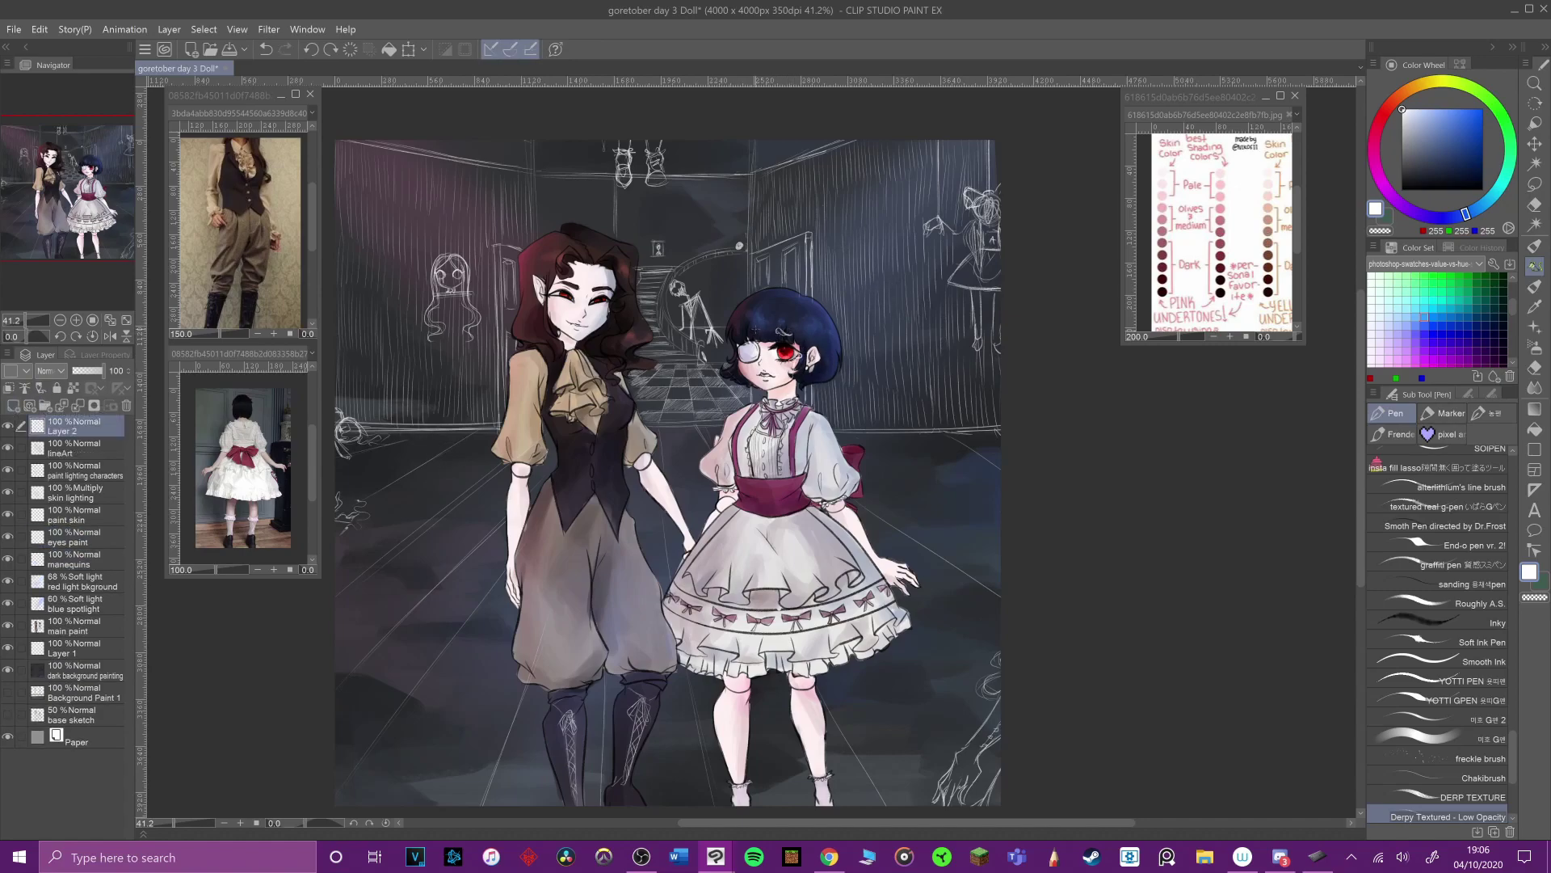